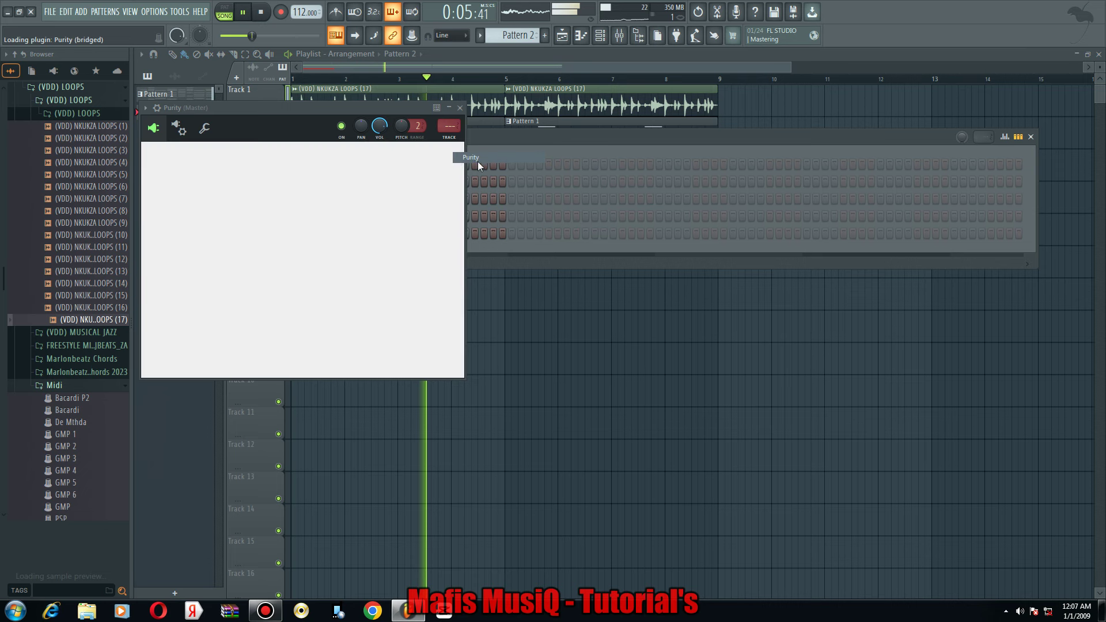
Set the Purity channel's root note to B5 and load the Smallet preset from the Bell & Perc category.
click(204, 128)
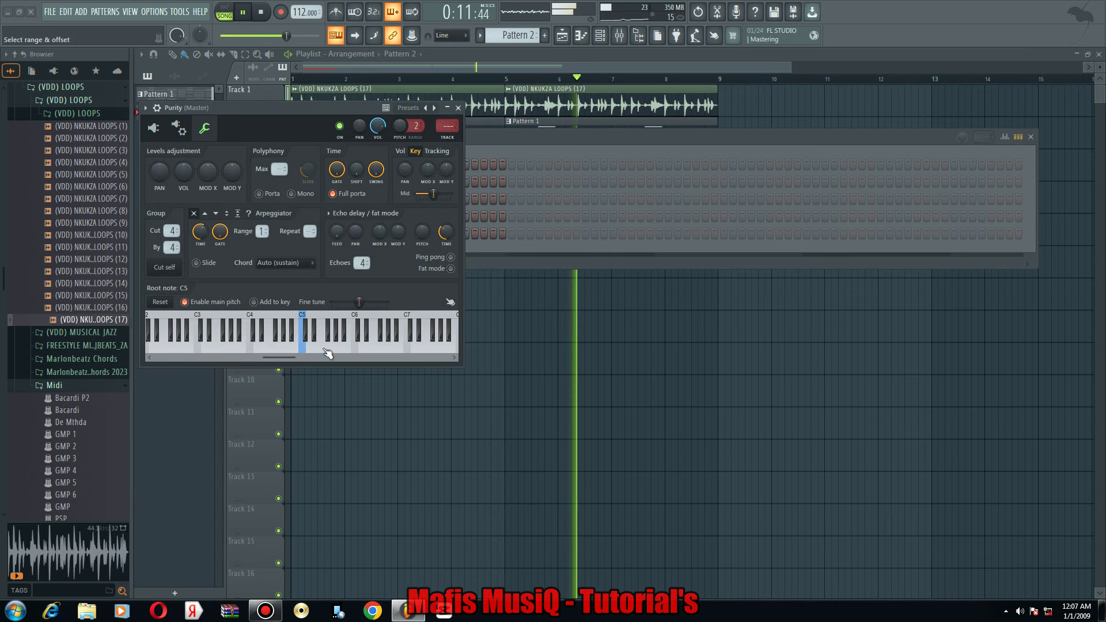
click(347, 342)
click(153, 128)
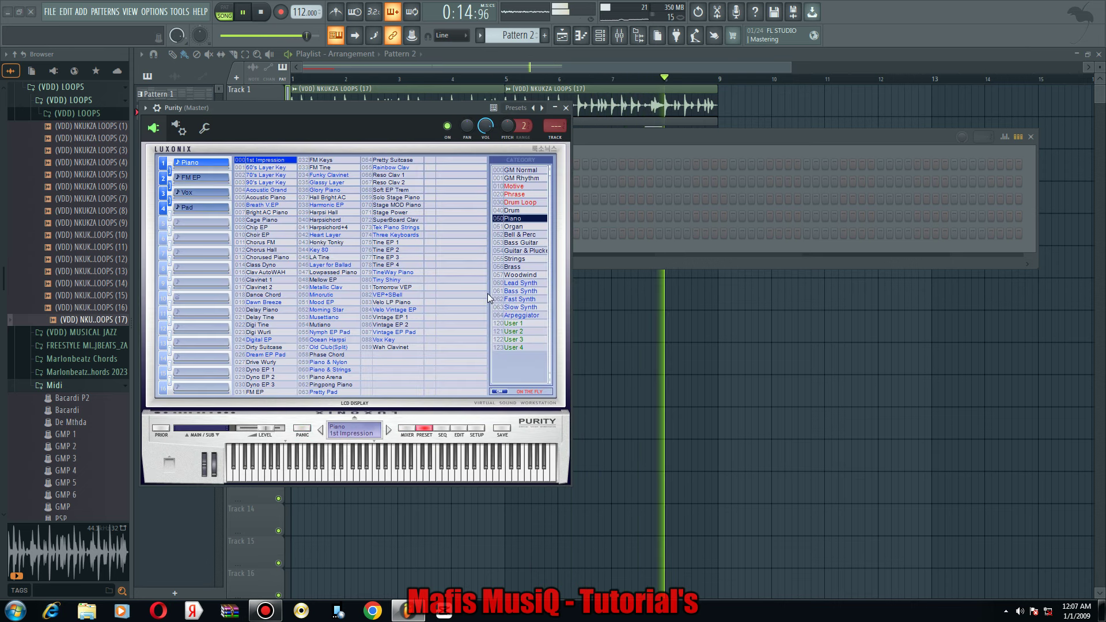
click(518, 235)
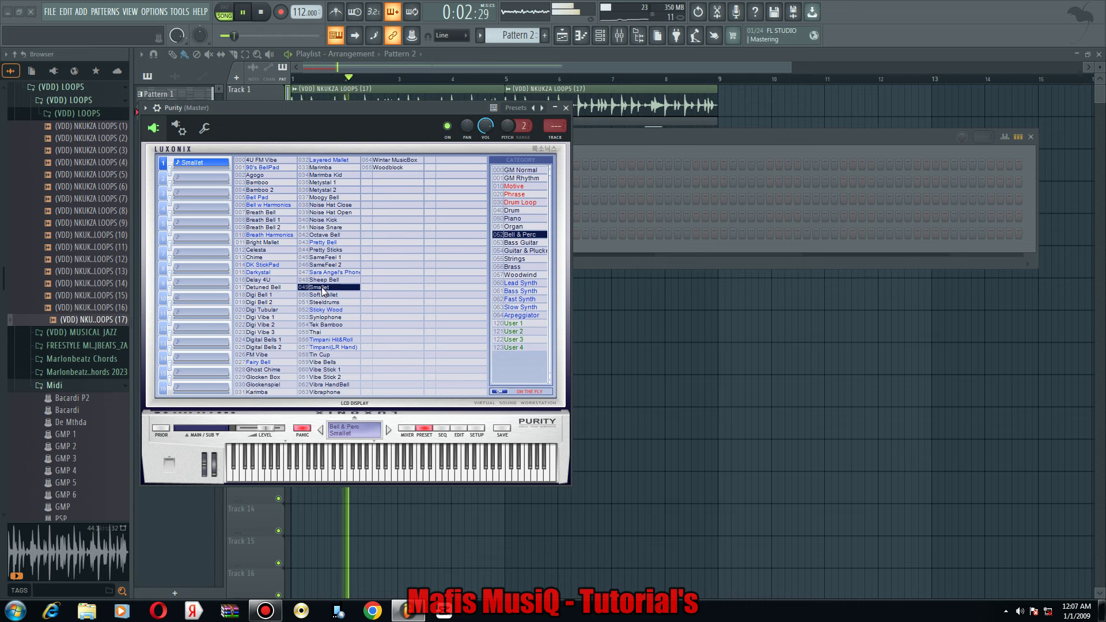
click(205, 130)
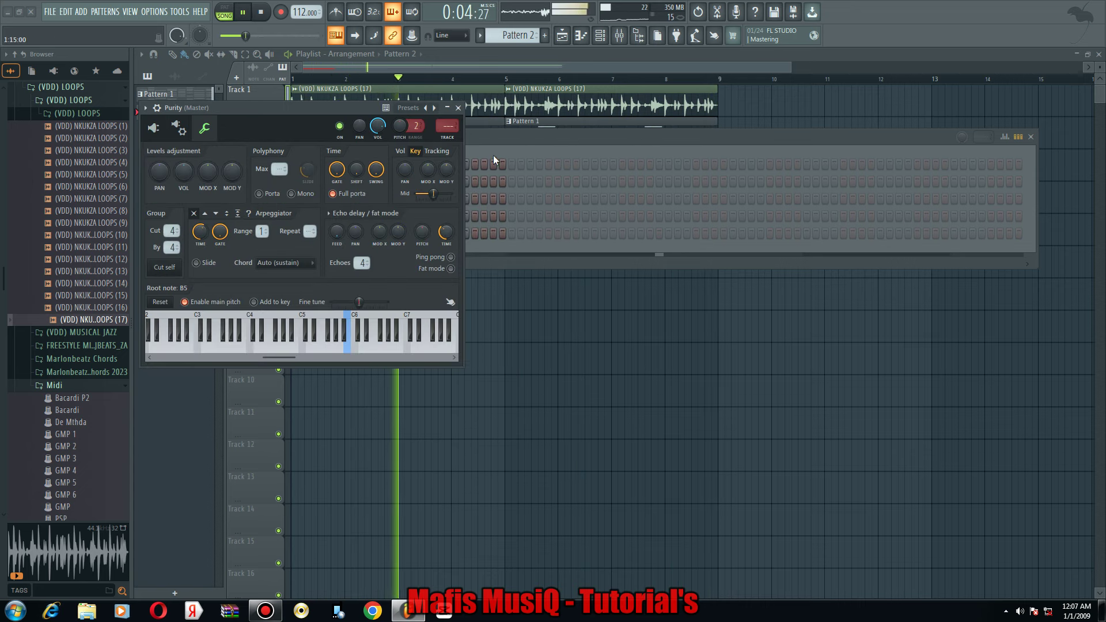
Open the piano roll of the Purity channel in Pattern 2.
click(493, 155)
right_click(344, 236)
click(354, 233)
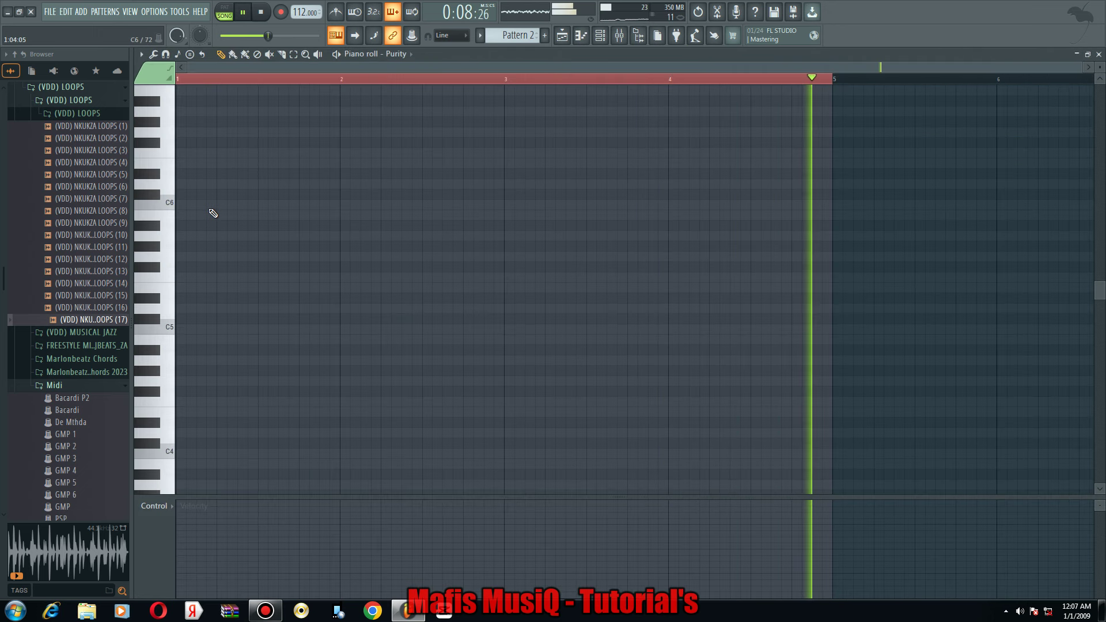
click(188, 185)
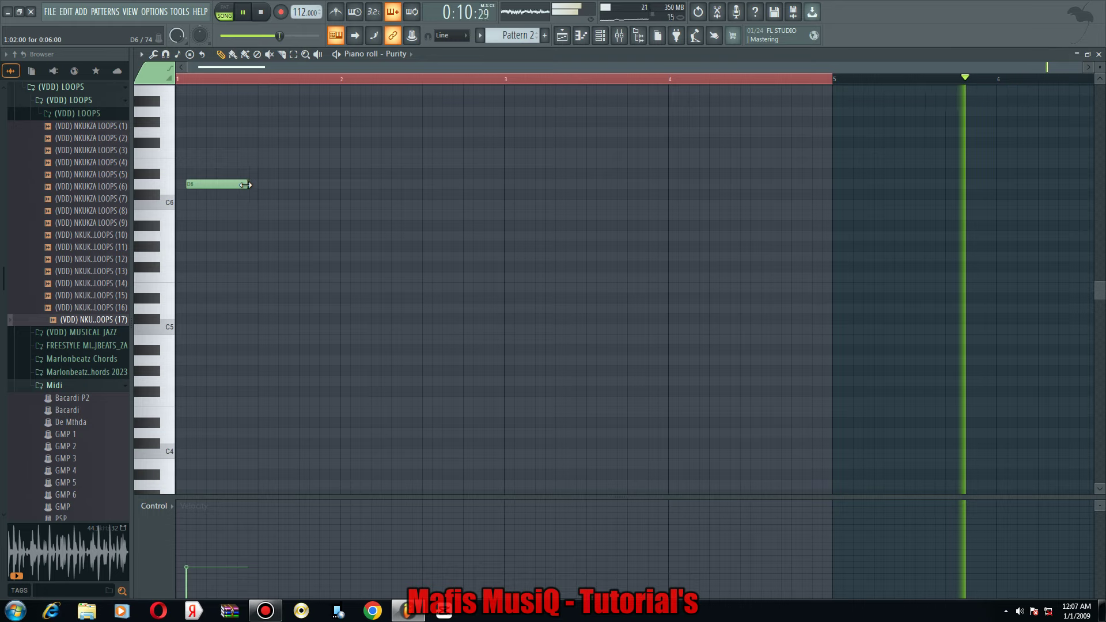
drag(245, 185, 207, 243)
key(space)
scroll(190, 220, up, 1)
key(space)
key(space)
key(space)
key(space)
key(space)
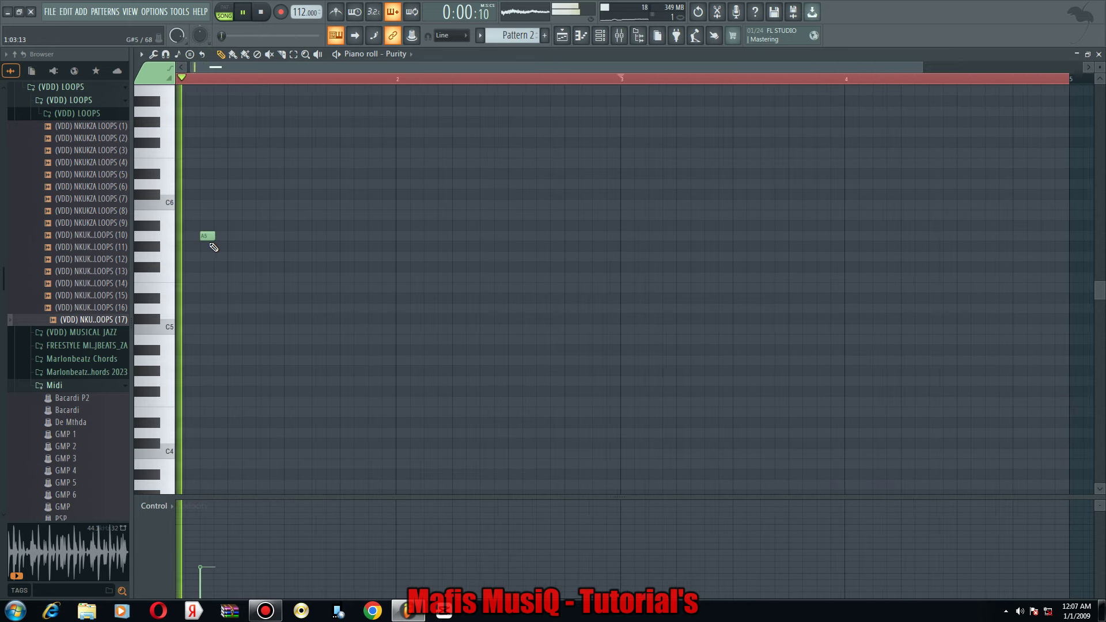
right_click(212, 240)
key(space)
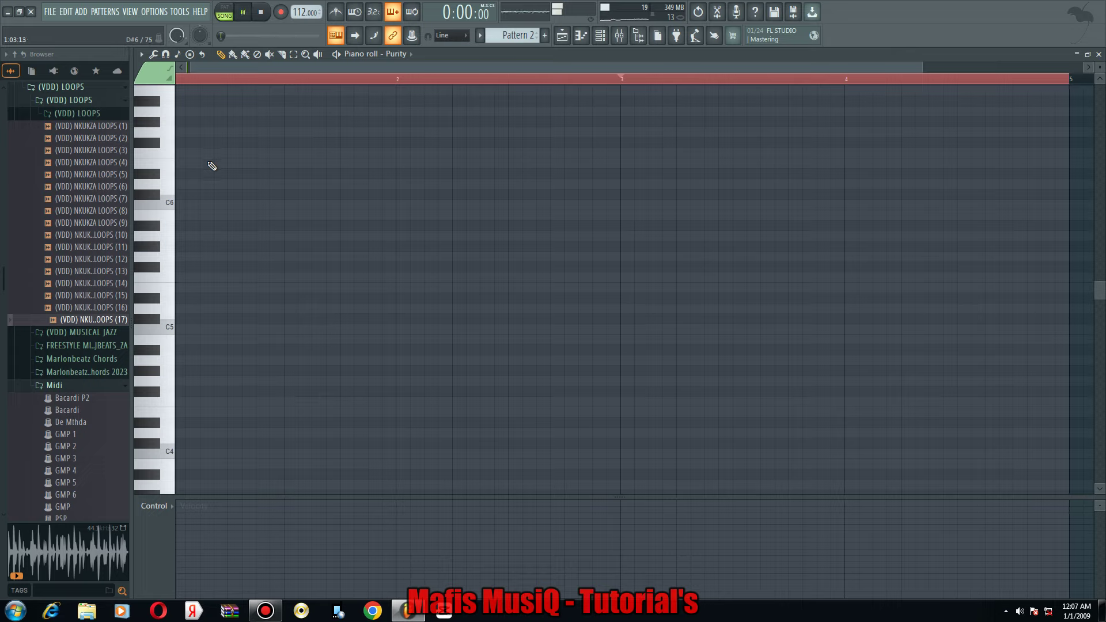
Place an F6 note and an E6 note at the third and fifth steps of bar 1, checking them in playback.
click(206, 131)
key(space)
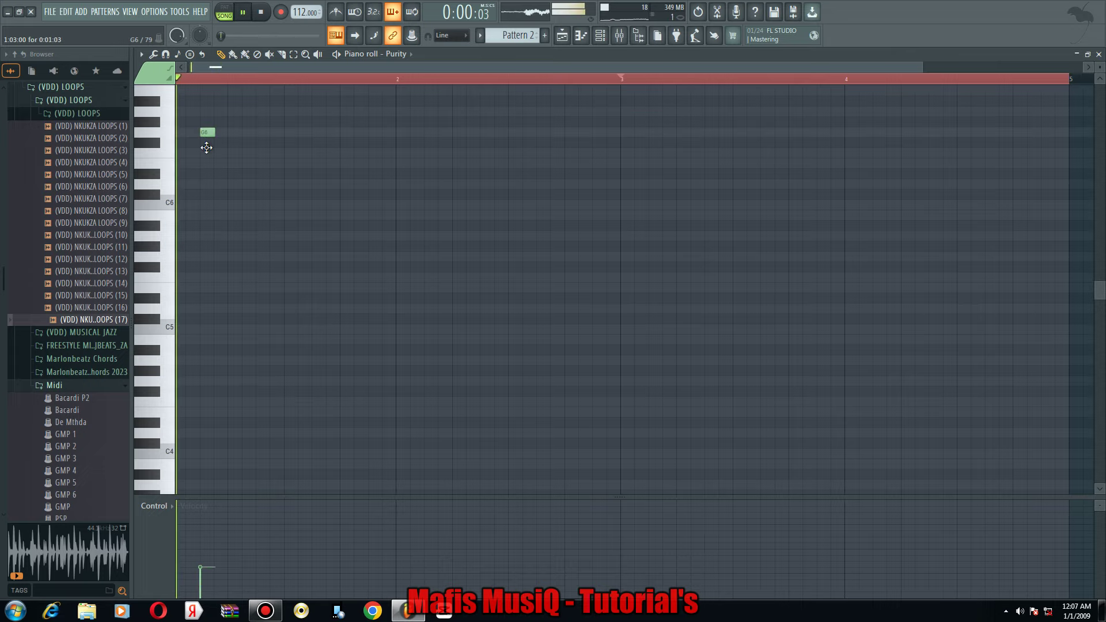
drag(206, 153, 206, 152)
click(232, 163)
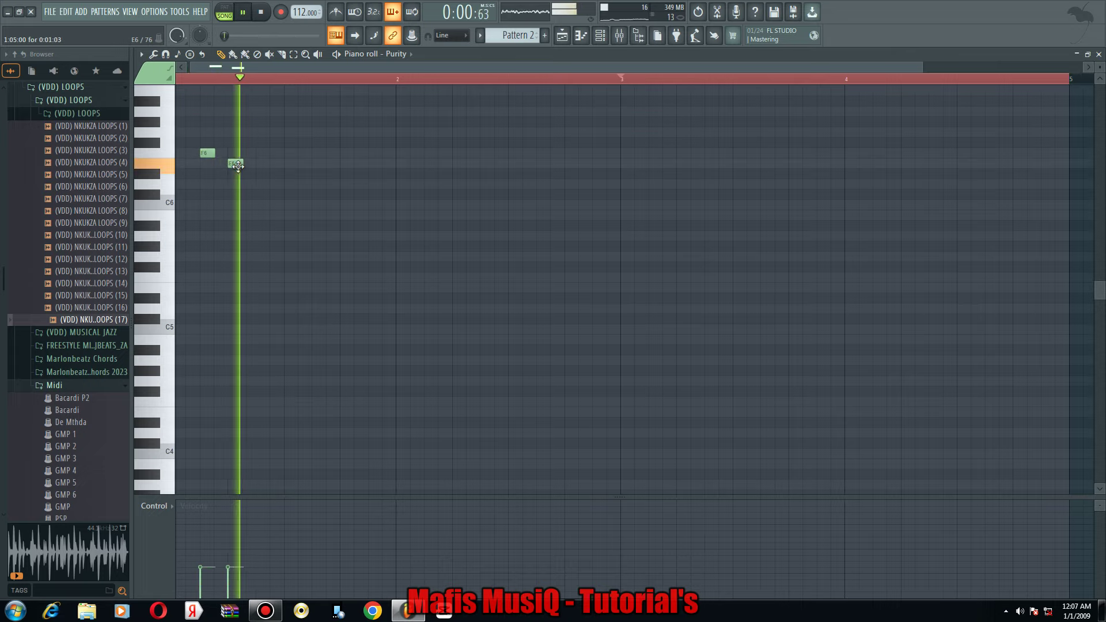
key(space)
key(space)
Add a short E6 at the seventh step and a short D6 at the ninth step of bar 1, and play the melody.
click(245, 174)
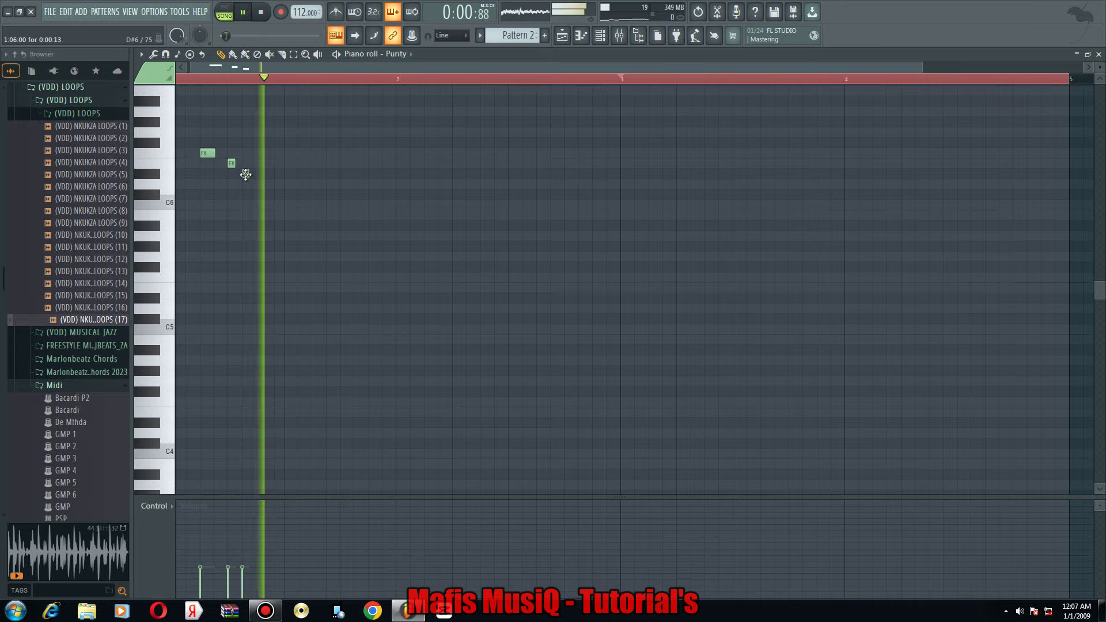
drag(251, 159, 265, 162)
click(286, 184)
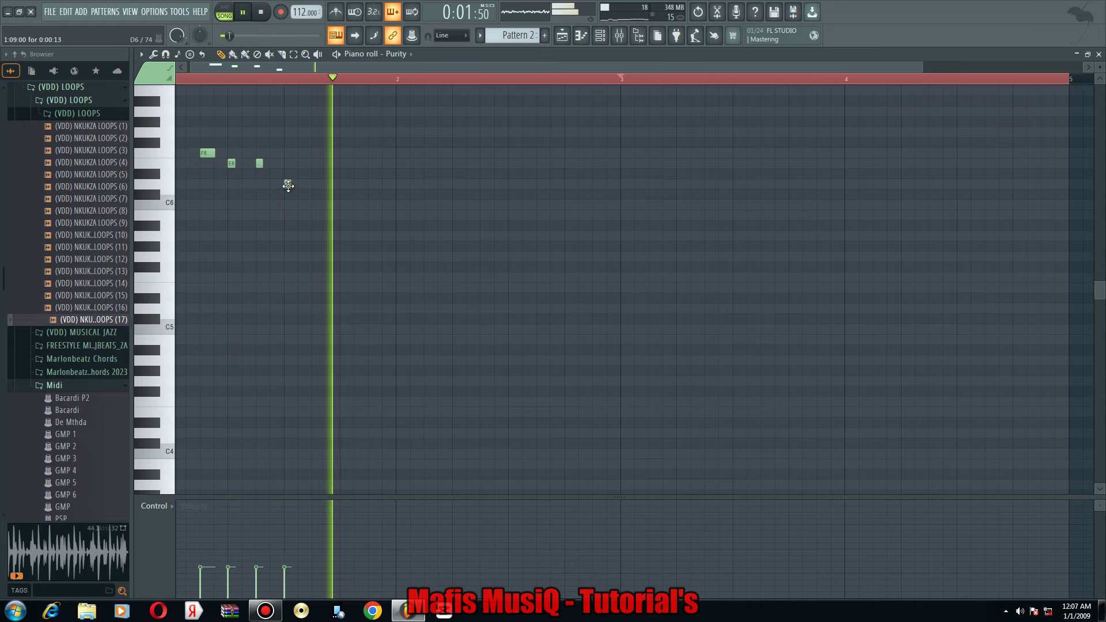
scroll(413, 138, down, 1)
key(space)
key(space)
Duplicate the melody's first three notes into the second half of bar 1 and delete the copied F6.
drag(909, 79, 270, 224)
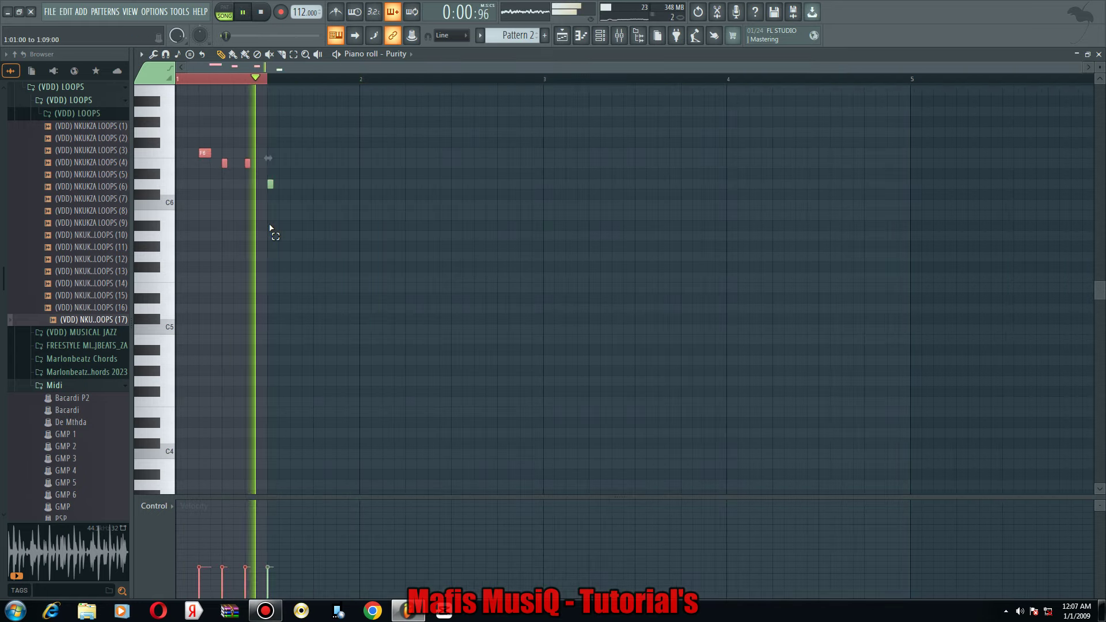
key(ctrl+b)
right_click(296, 153)
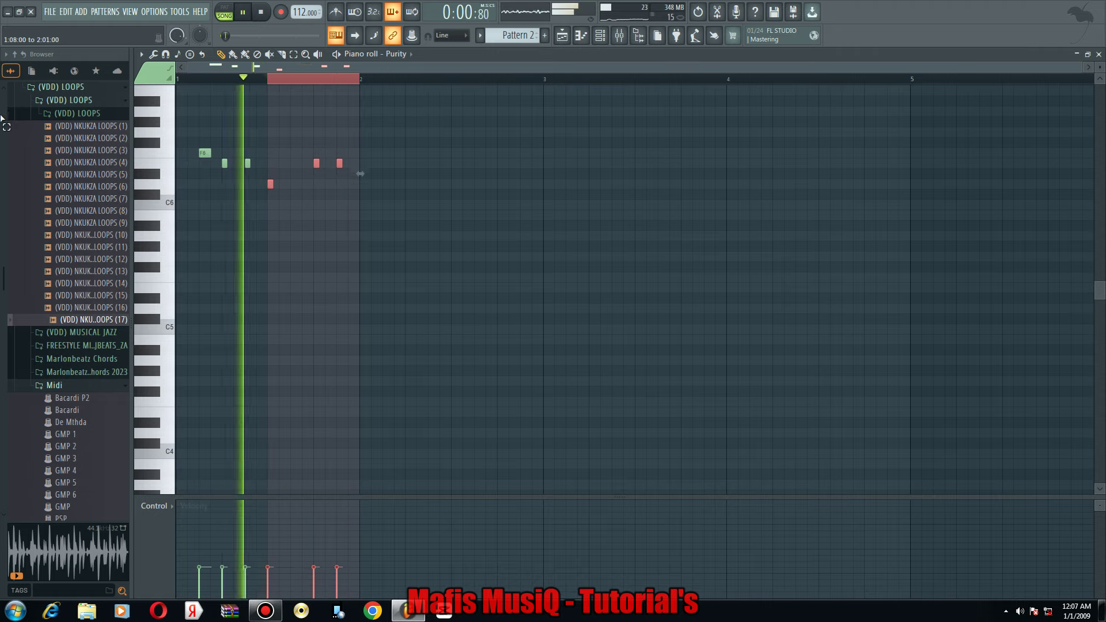
Select all of bar 1 and lower the two copied E6 notes to D6, checking the phrase in playback.
drag(269, 80, 180, 144)
key(space)
key(space)
drag(314, 163, 339, 184)
key(space)
key(space)
Duplicate the bar 1 melody until it fills four bars, and select all the notes.
key(ctrl+b)
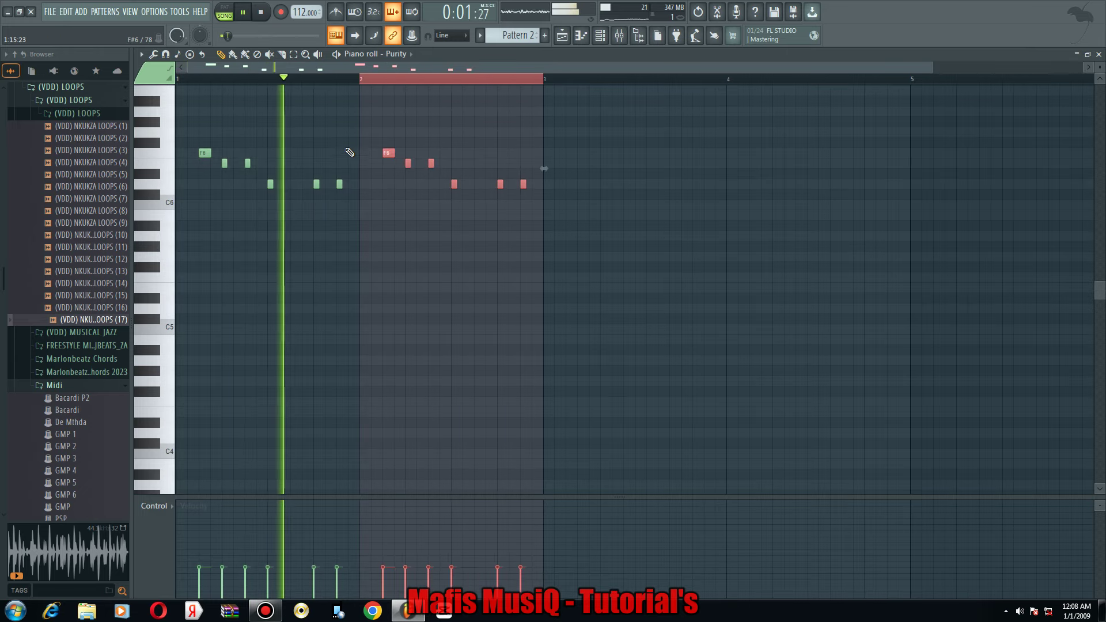
key(ctrl+a)
scroll(336, 179, down, 1)
key(ctrl+b)
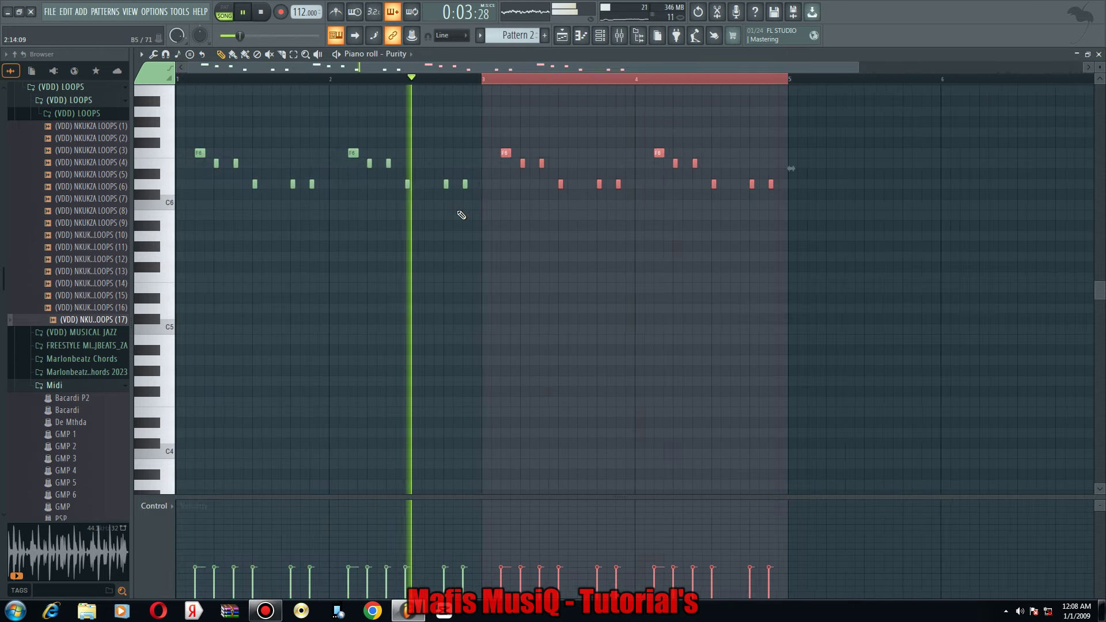
key(ctrl+a)
Clone the Purity channel and load the Sonar preset from the Slow Synth category in the clone.
key(F6)
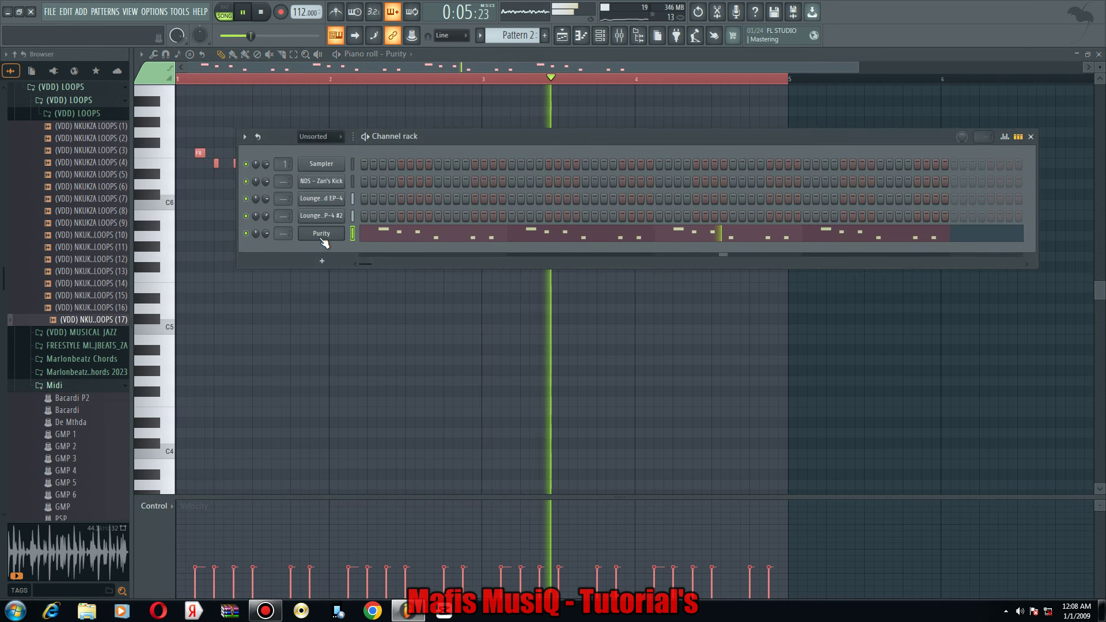
right_click(320, 240)
click(359, 344)
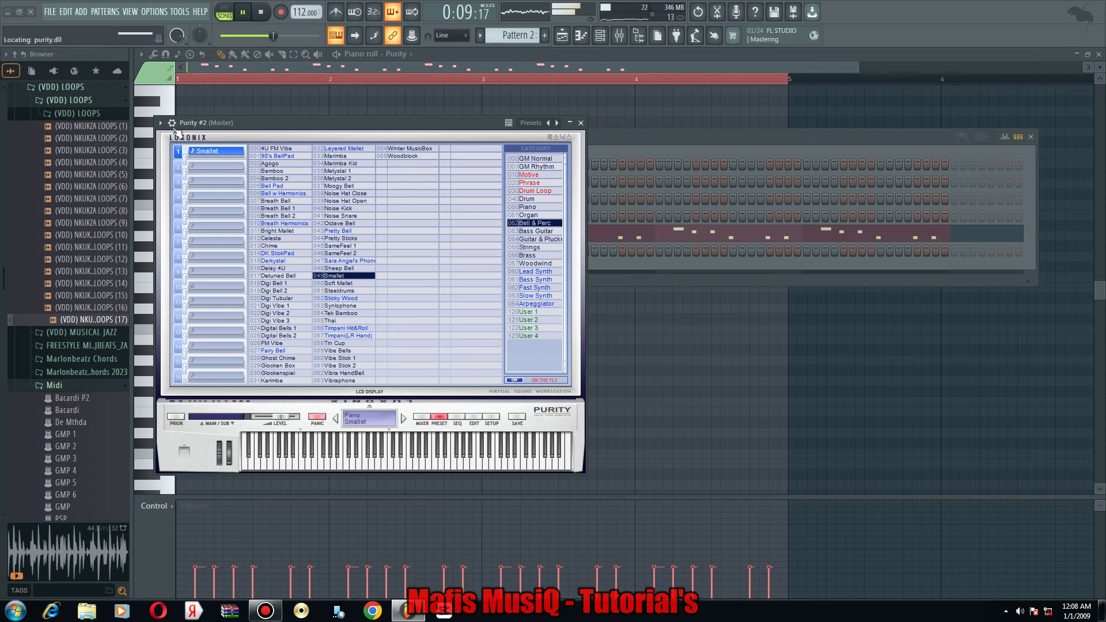
click(173, 124)
click(220, 143)
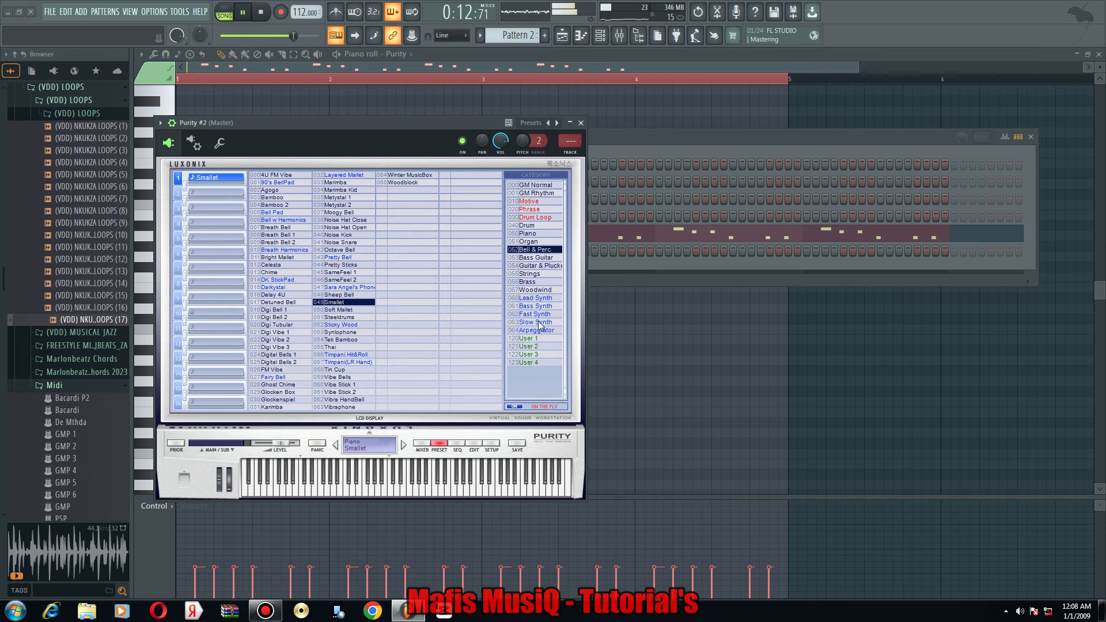
click(539, 323)
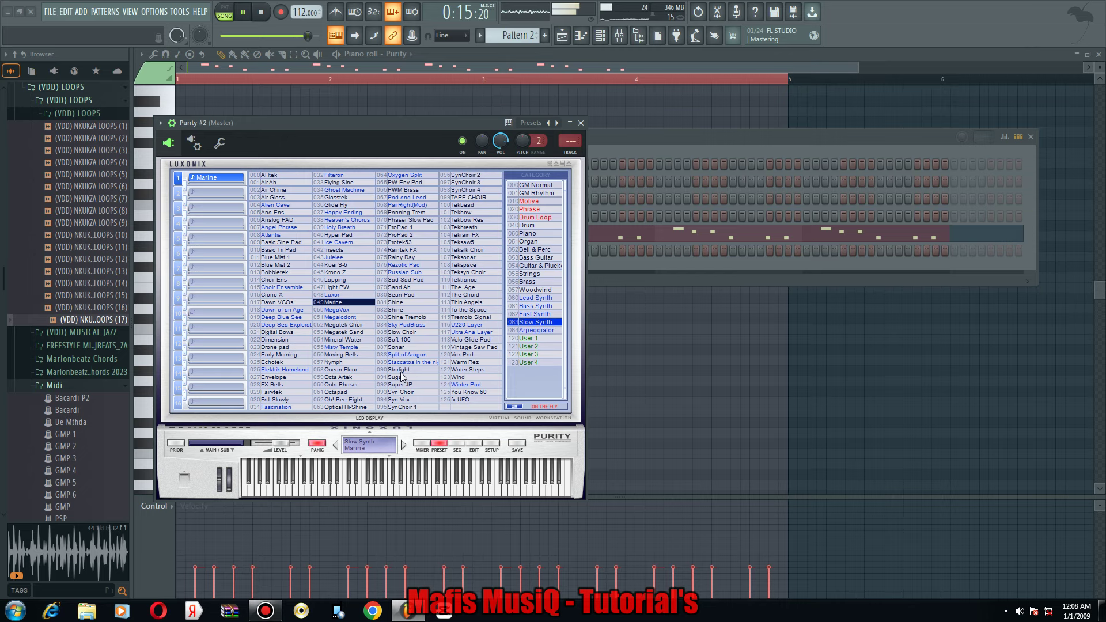
In Purity #2's piano roll, draw D6 and A5 notes spanning four bars and transpose both down one octave.
click(621, 153)
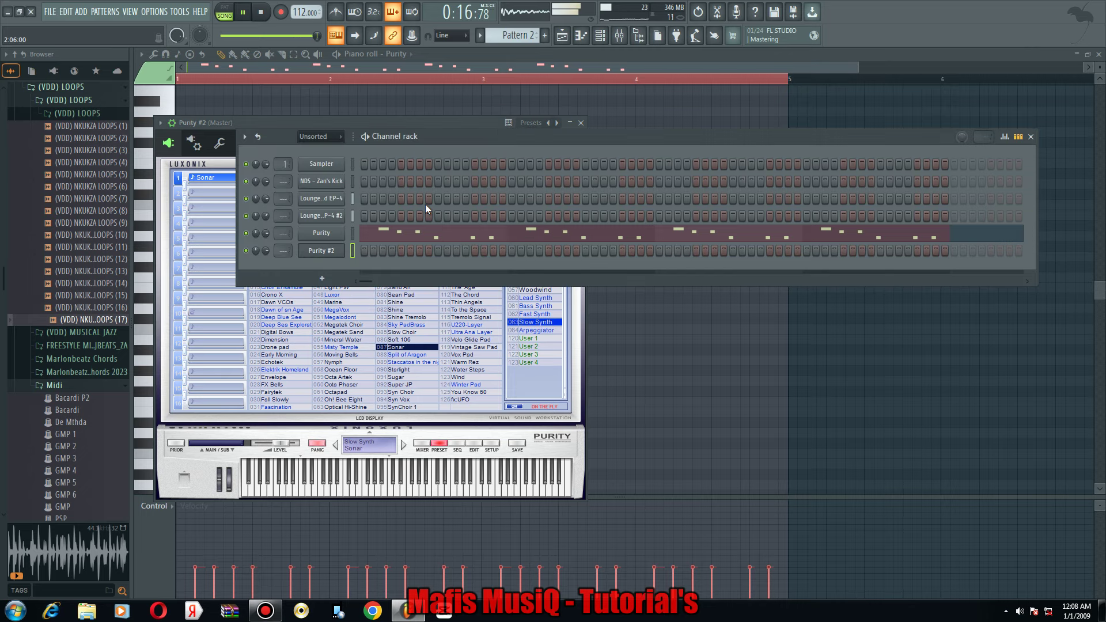
right_click(339, 257)
click(356, 251)
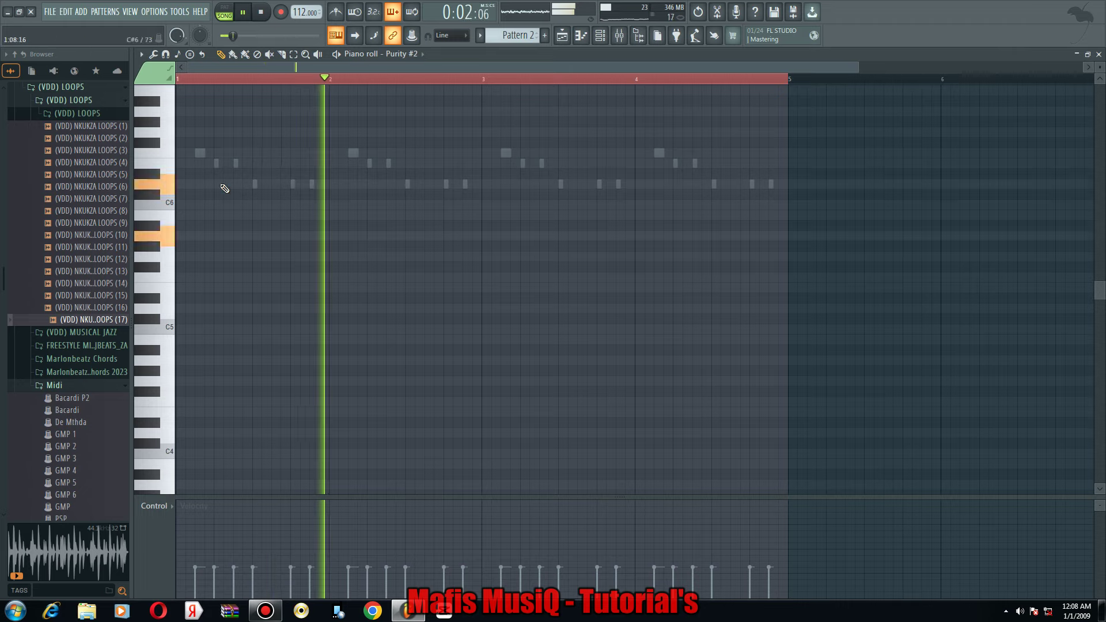
click(179, 185)
click(180, 235)
drag(185, 185, 490, 193)
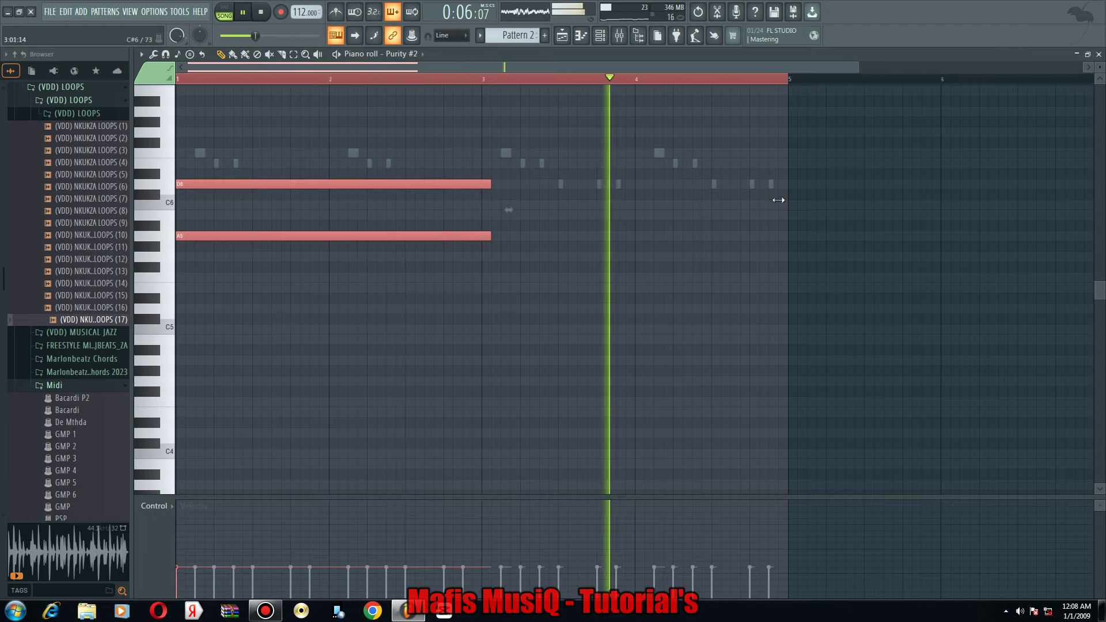
drag(779, 200, 788, 206)
key(ctrl+Down)
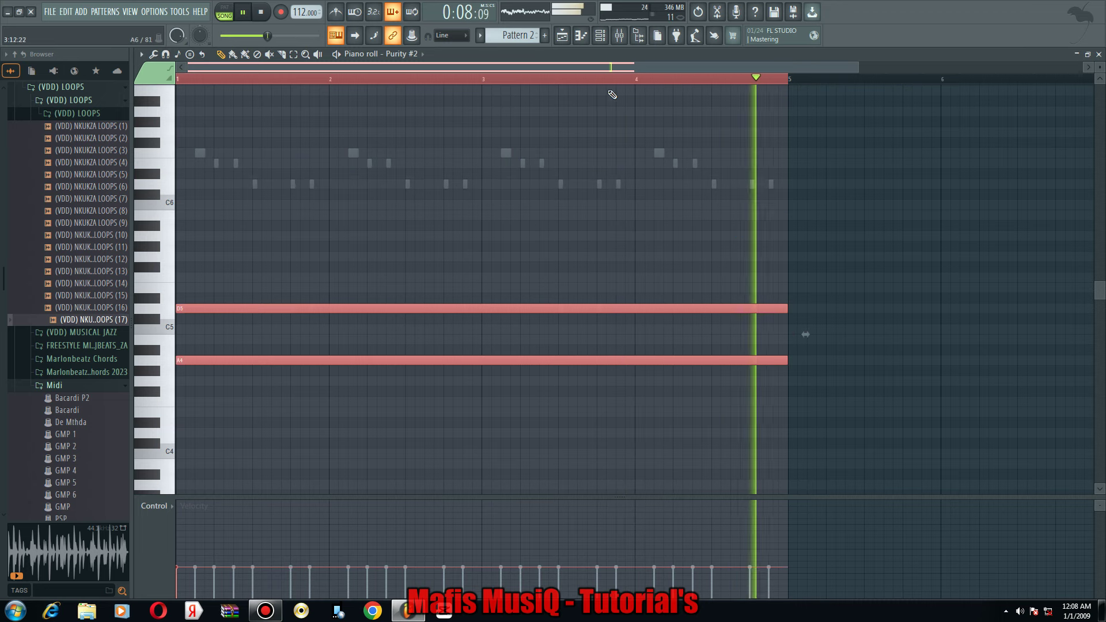
Return to the playlist and lay out Pattern 2 on Track 3 at bars 1 and 5.
key(F6)
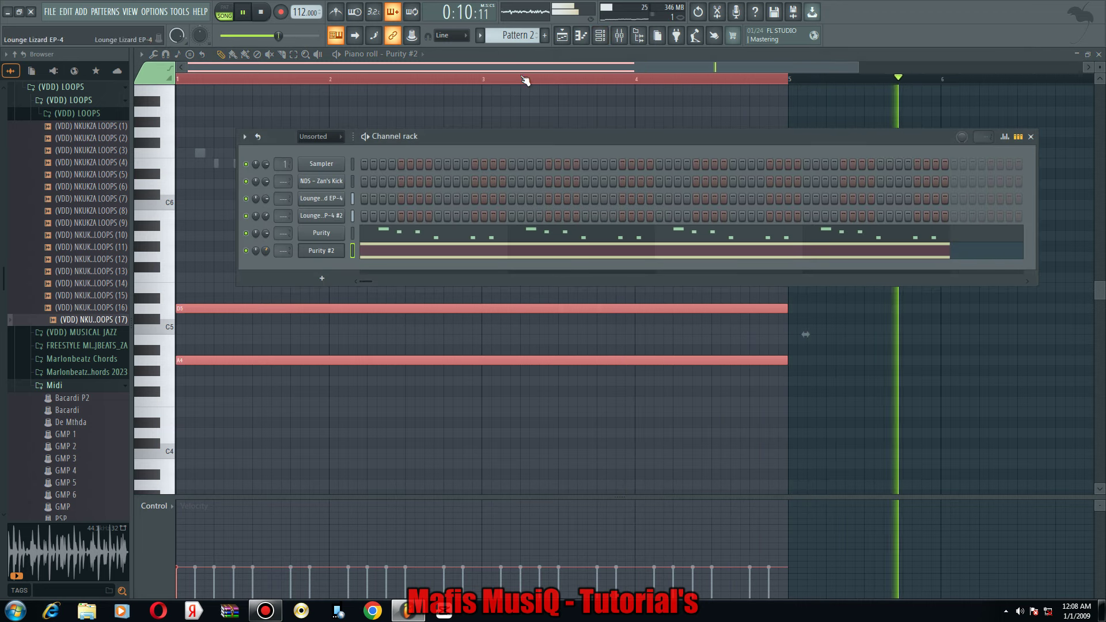
key(F5)
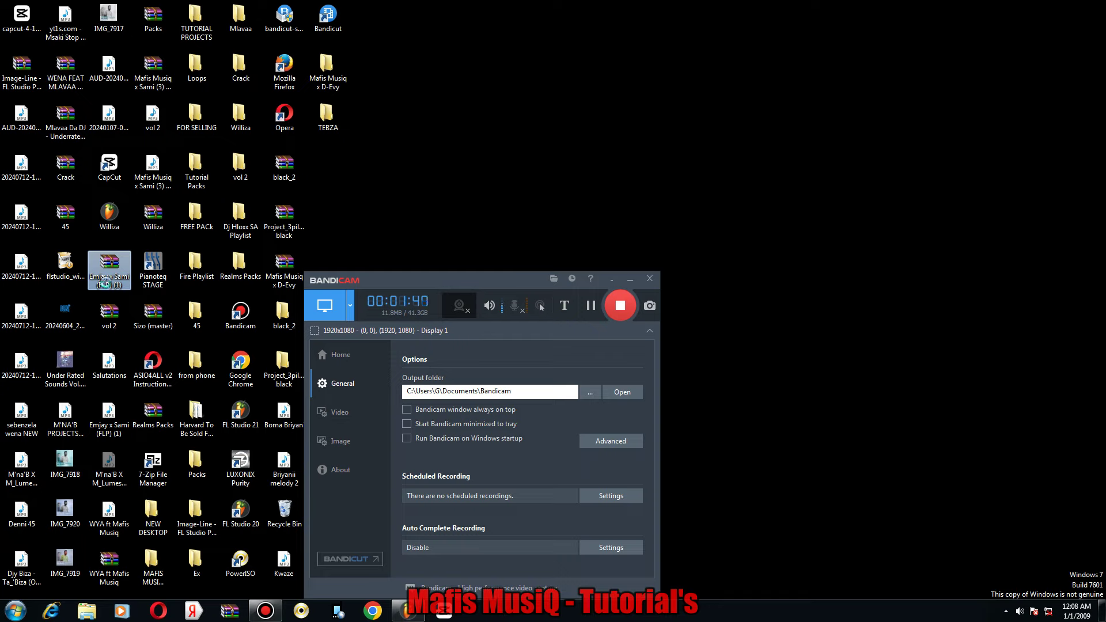
Extract the desktop archive "Emjay x Sami (FLP) (1)" into a desktop folder of the same name.
right_click(108, 285)
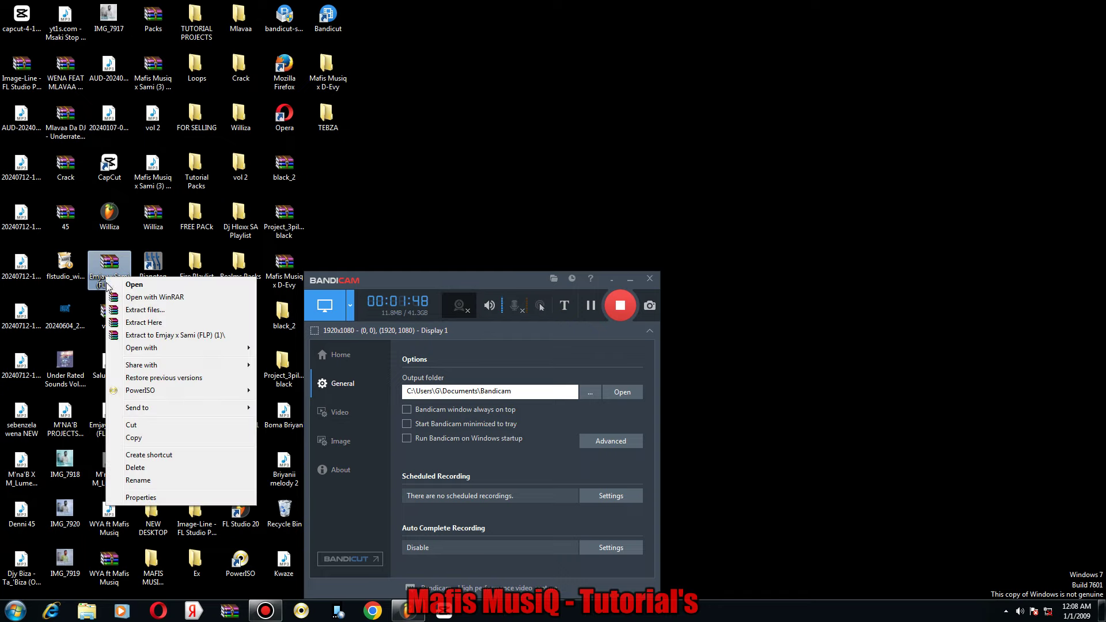
click(130, 312)
click(151, 316)
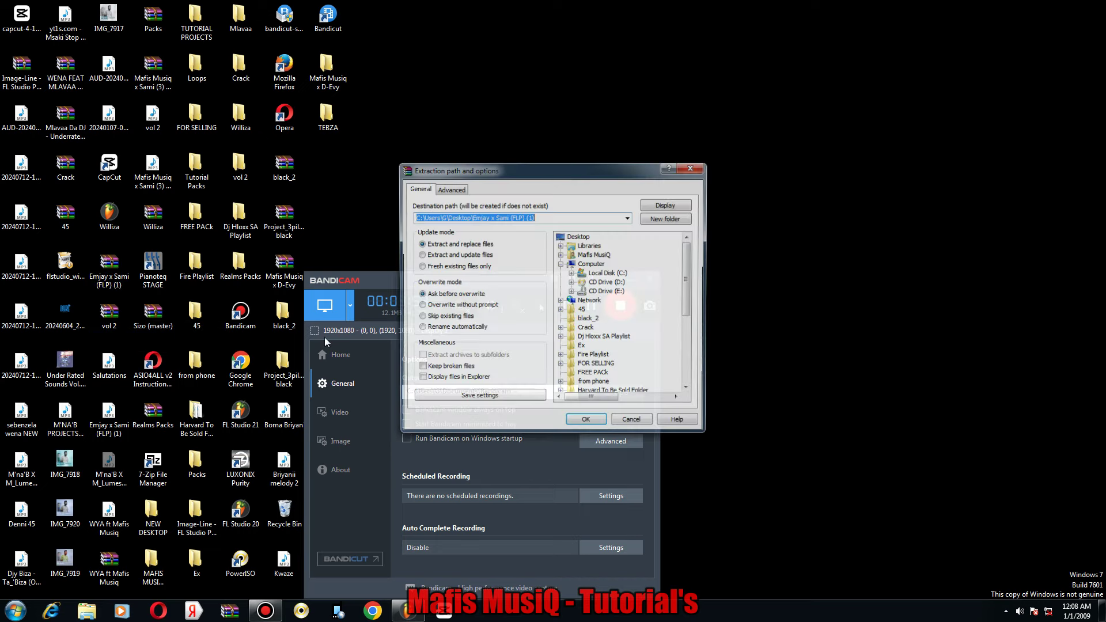
click(586, 423)
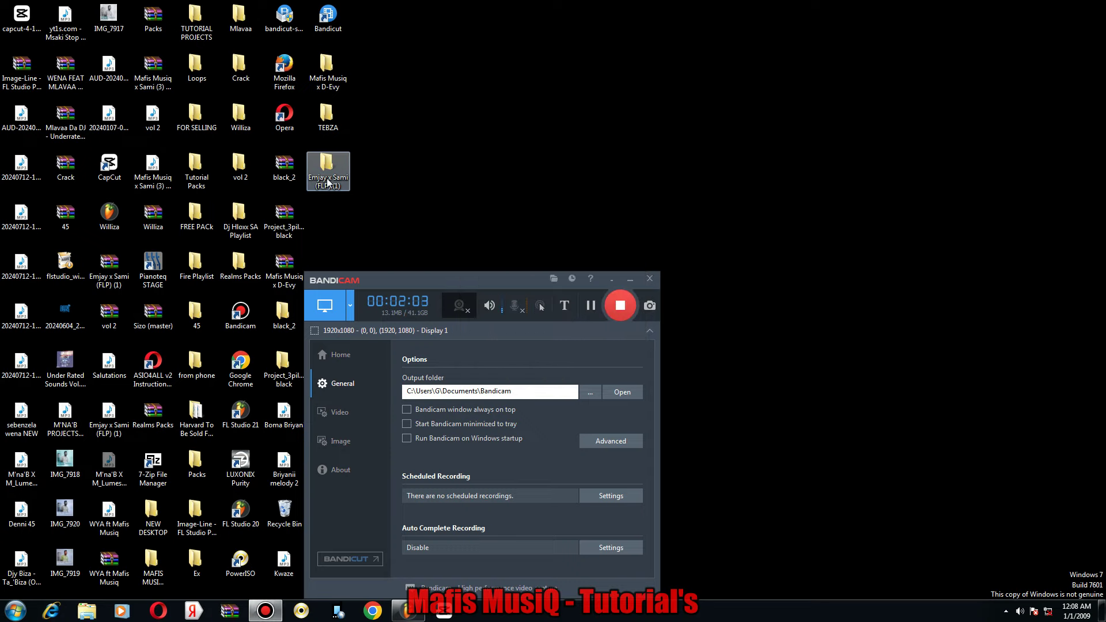
Switch back to FL Studio and add the "slzy crush" sample from the extracted folder to Track 7 at bar 1.
click(414, 612)
click(90, 295)
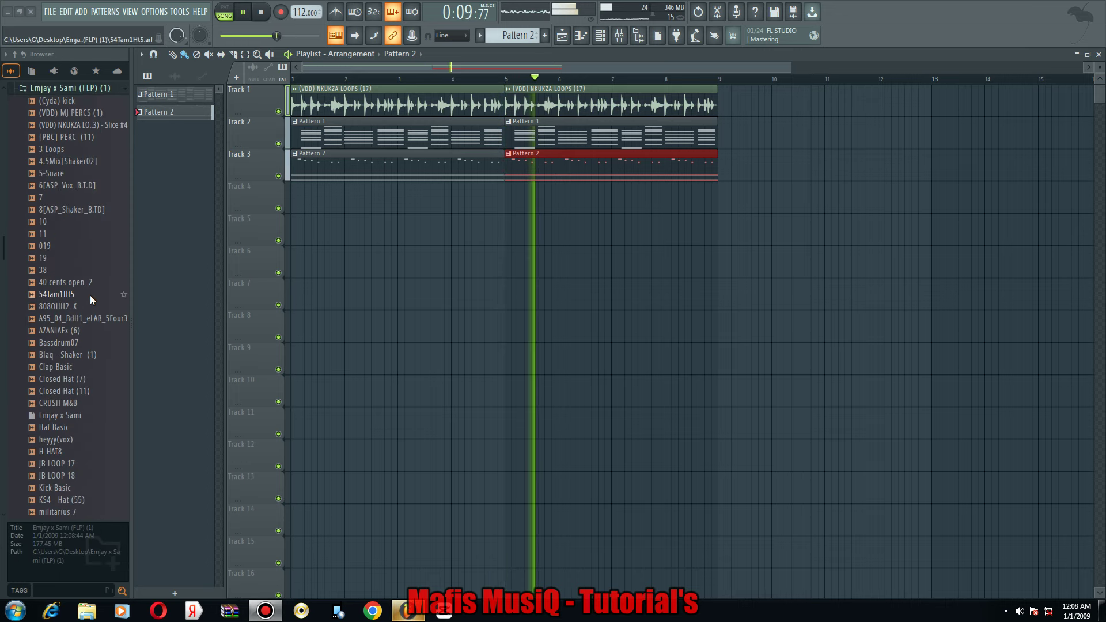
click(63, 429)
scroll(67, 349, down, 8)
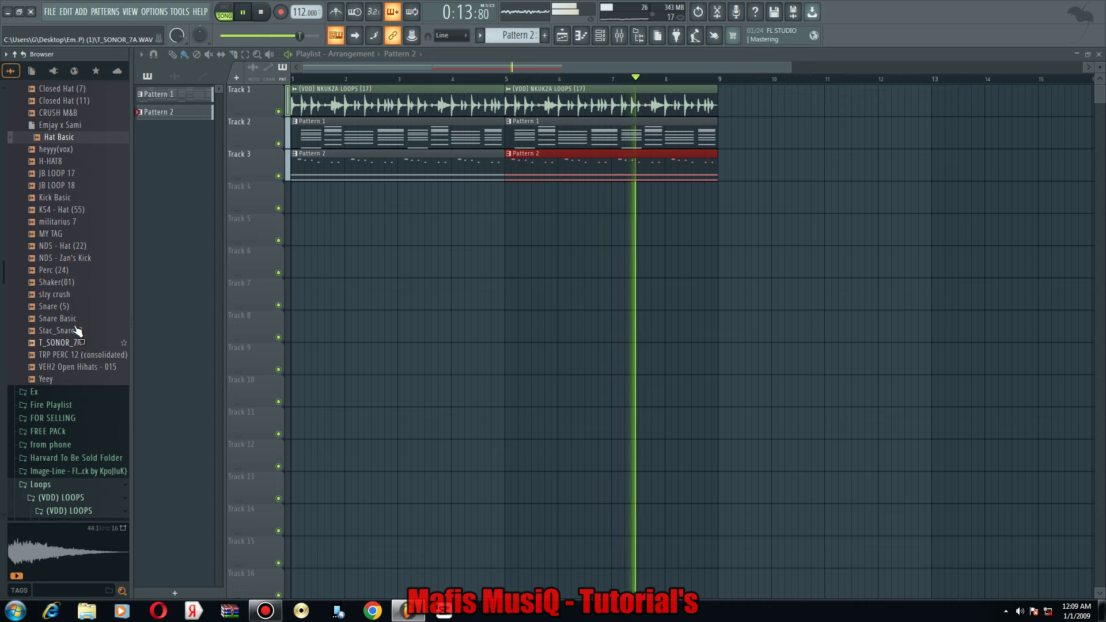
drag(58, 294, 360, 294)
Duplicate the clips on Tracks 1 to 3 twice so the arrangement runs to bar 25, and clear the selection.
scroll(603, 215, down, 2)
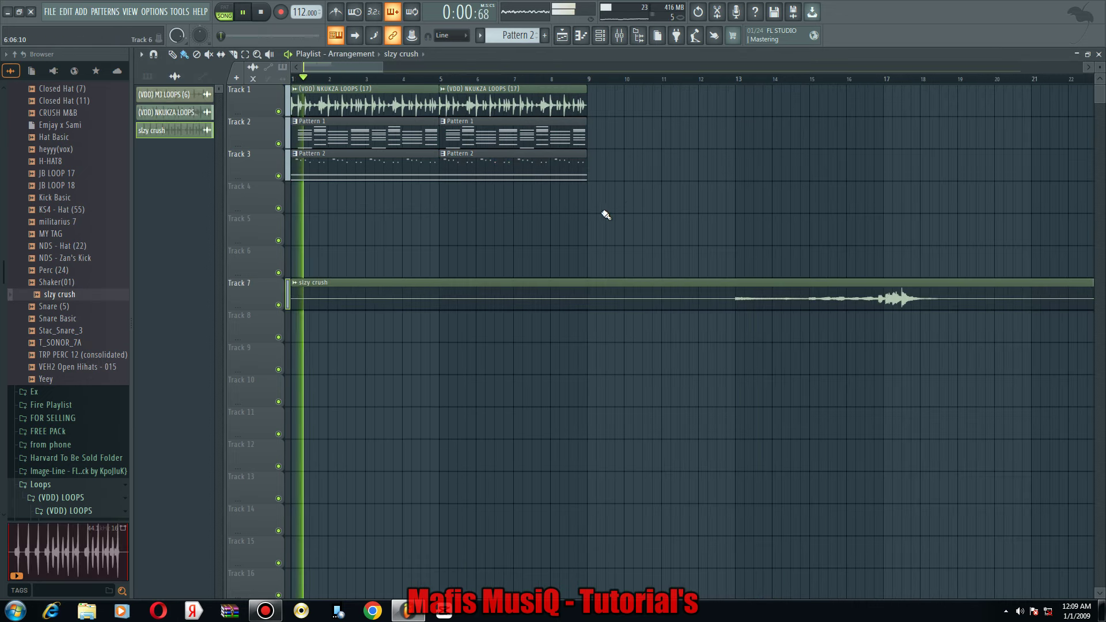
drag(626, 211, 297, 87)
key(ctrl+b)
key(ctrl+b)
scroll(588, 228, down, 4)
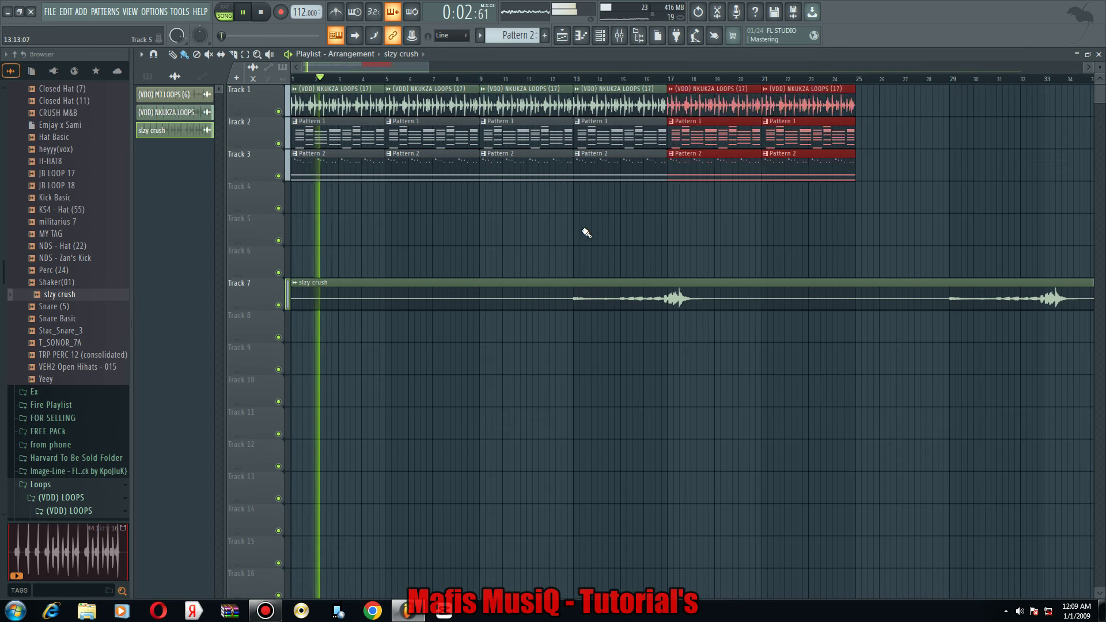
ctrl+click(583, 232)
Shorten the "slzy crush" clip on Track 7 so it ends shortly after its first swell, at about bar 20.
scroll(581, 234, down, 1)
scroll(581, 236, down, 1)
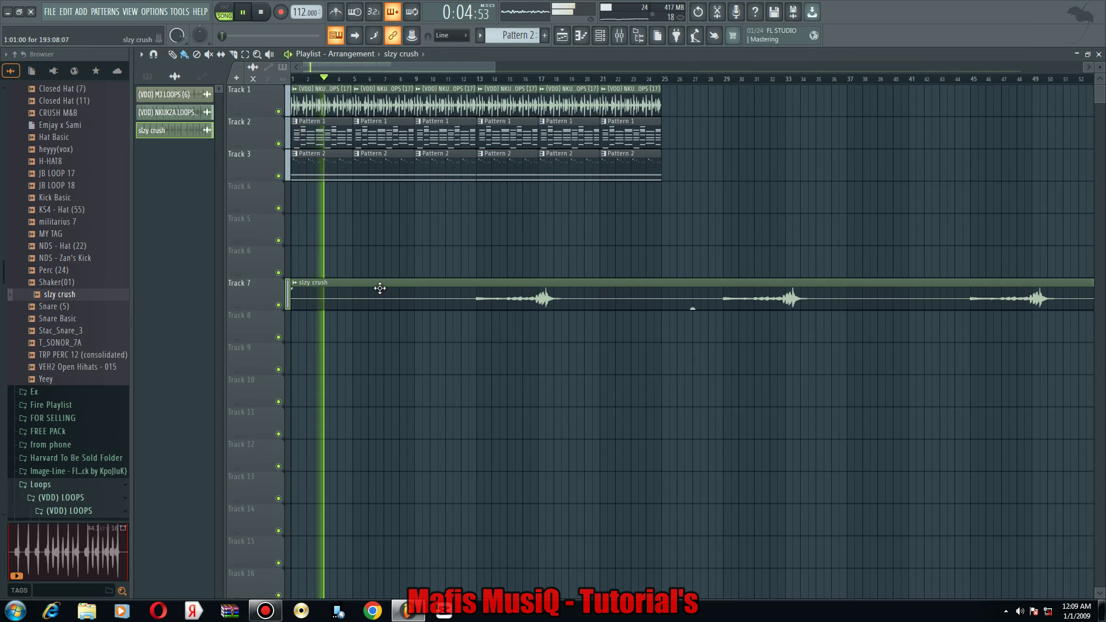
scroll(385, 287, down, 4)
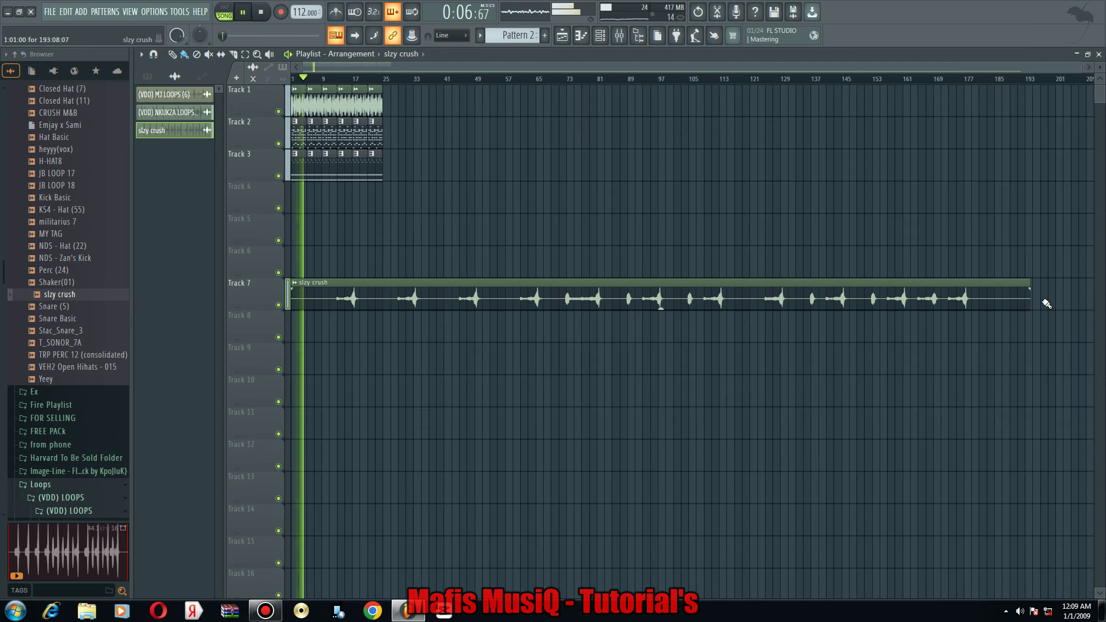
drag(925, 293, 378, 303)
Stretch the "slzy crush" clip so the peak of its first swell lands on bar 17, and trim its tail to about bar 18.
scroll(869, 316, up, 6)
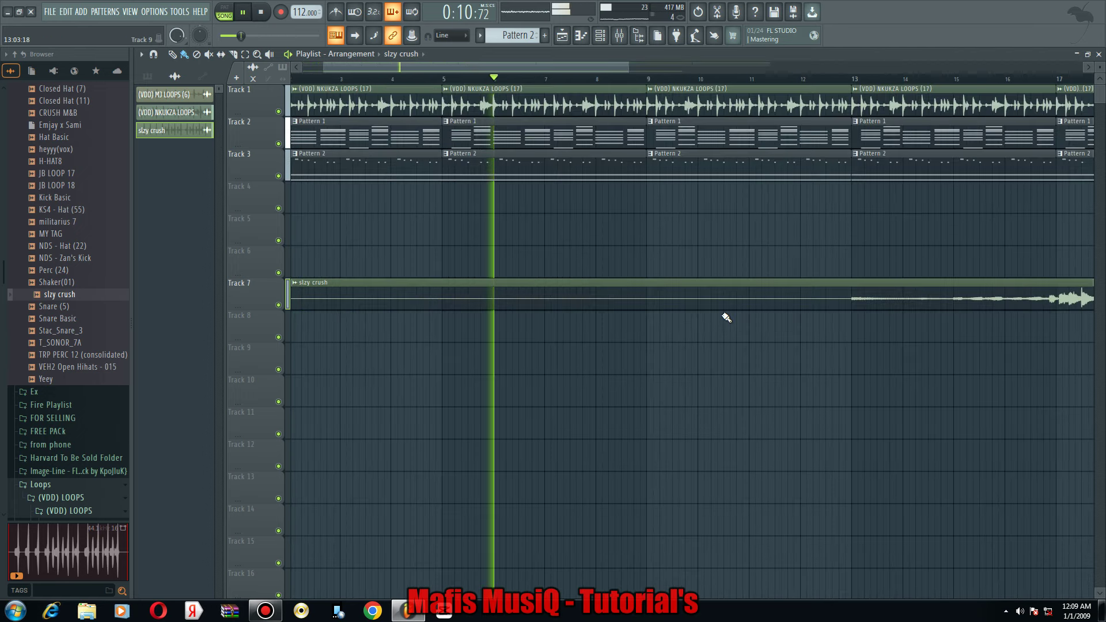
scroll(702, 319, down, 1)
scroll(694, 316, up, 3)
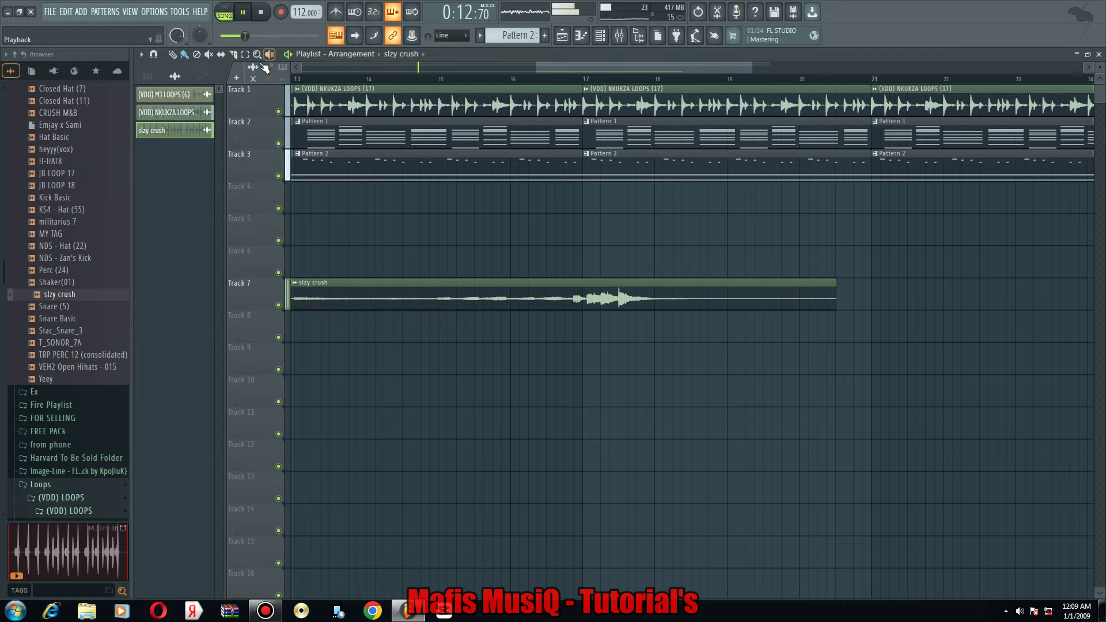
drag(835, 307, 770, 306)
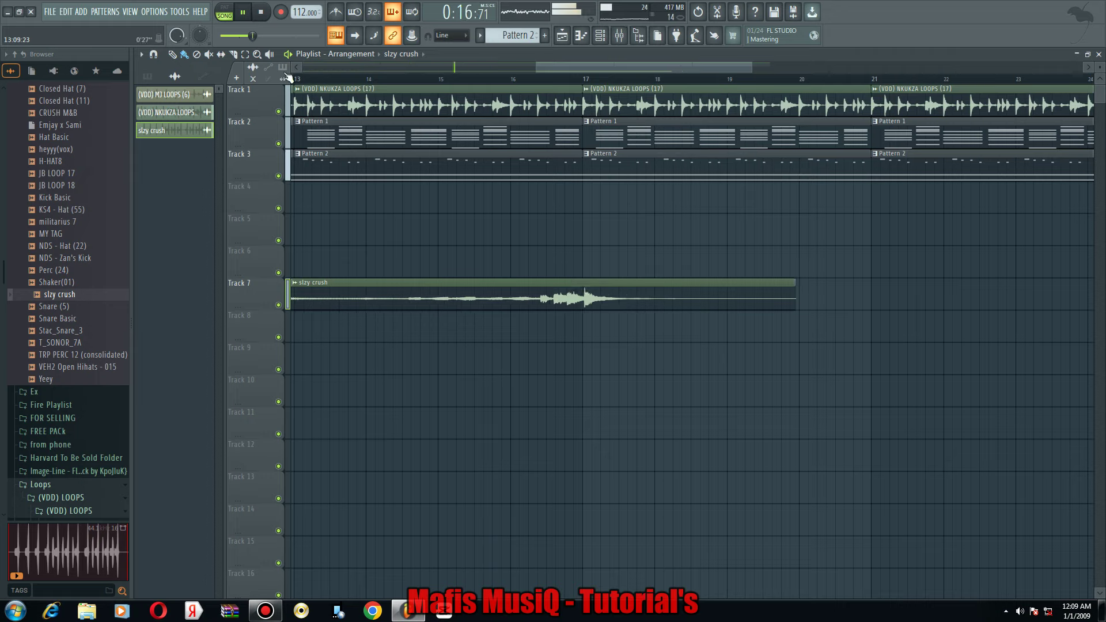
drag(794, 300, 635, 302)
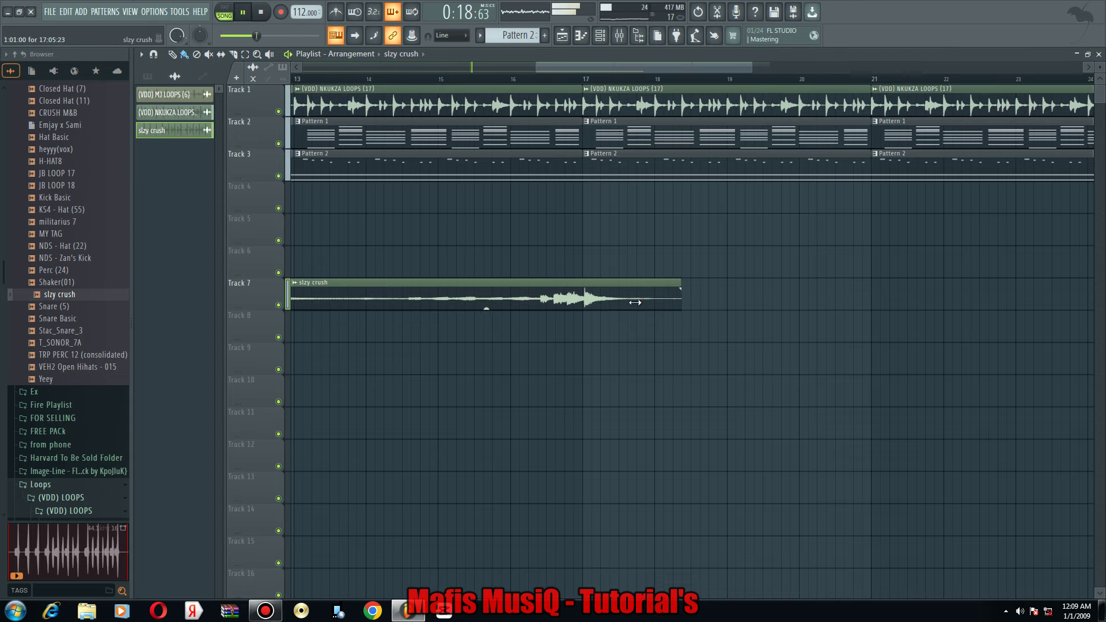
scroll(616, 302, up, 4)
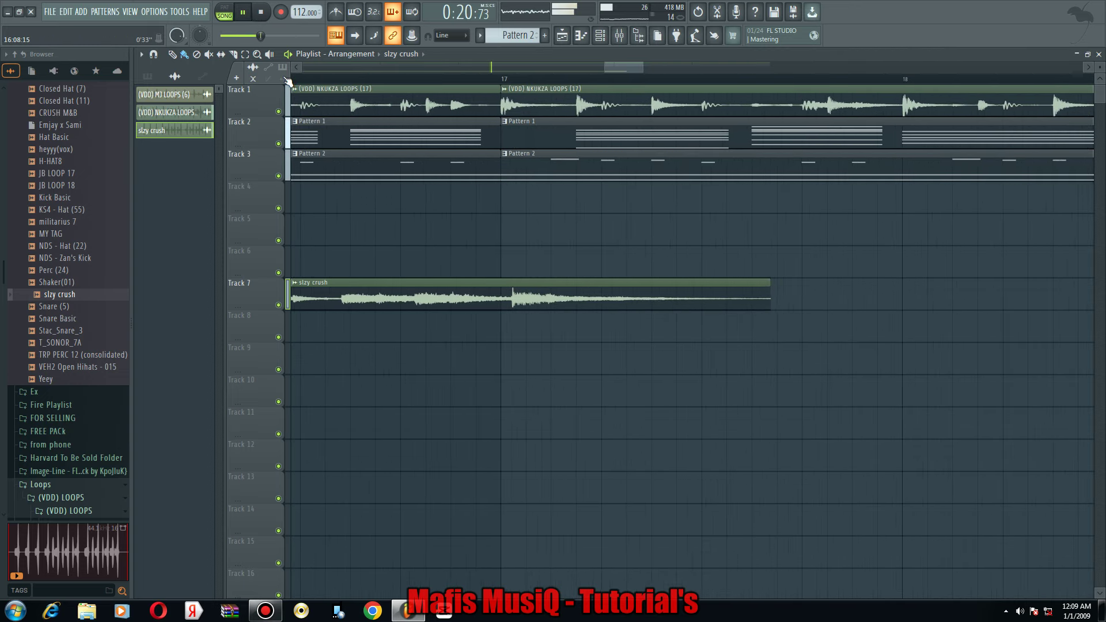
drag(768, 307, 764, 307)
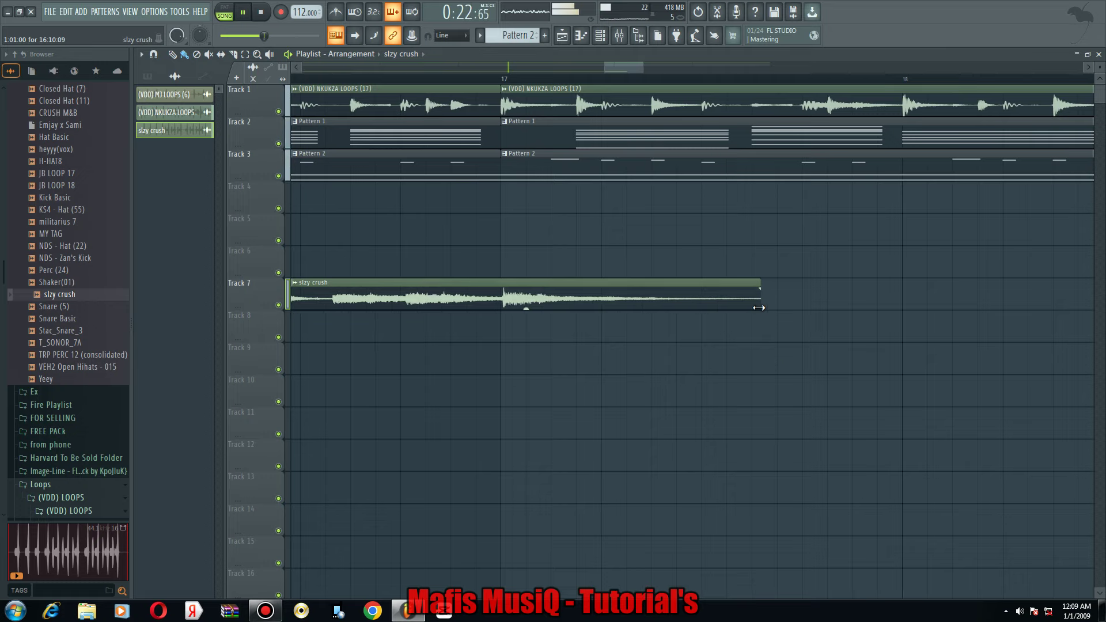
scroll(630, 301, up, 1)
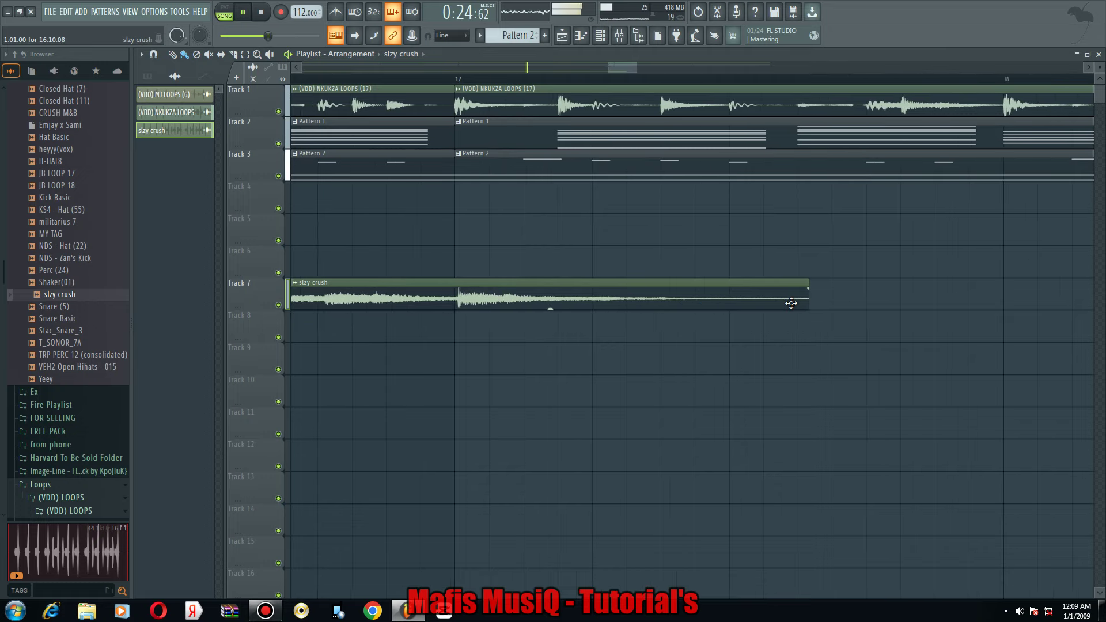
scroll(791, 303, up, 1)
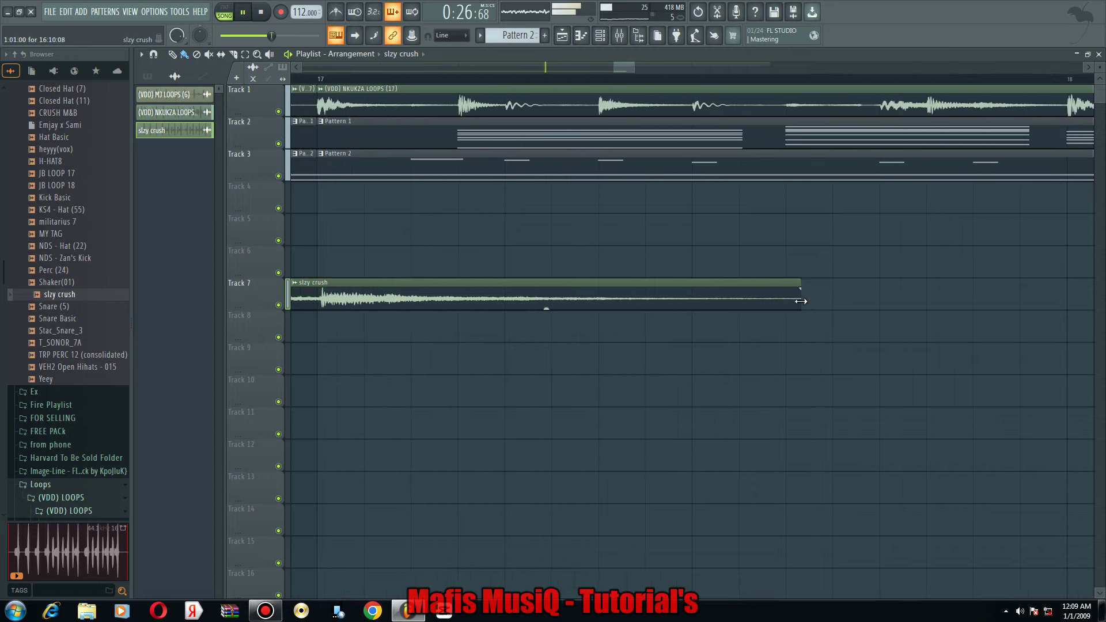
Set the channel volume of the "slzy crush" audio clip to 54% and close its channel settings.
scroll(285, 115, down, 3)
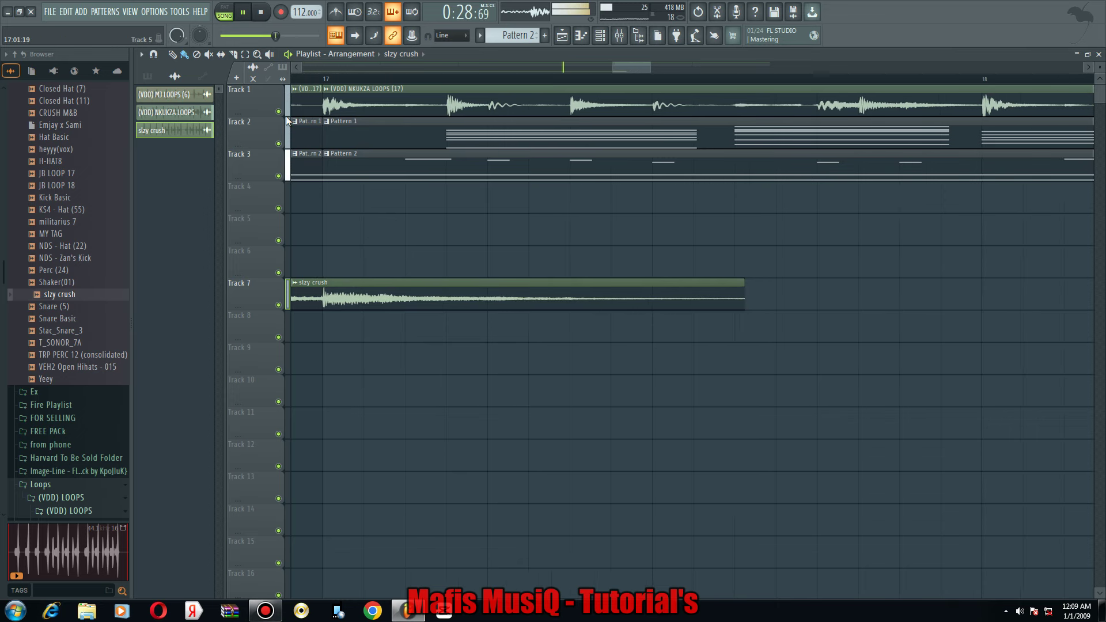
scroll(403, 275, down, 3)
double_click(403, 283)
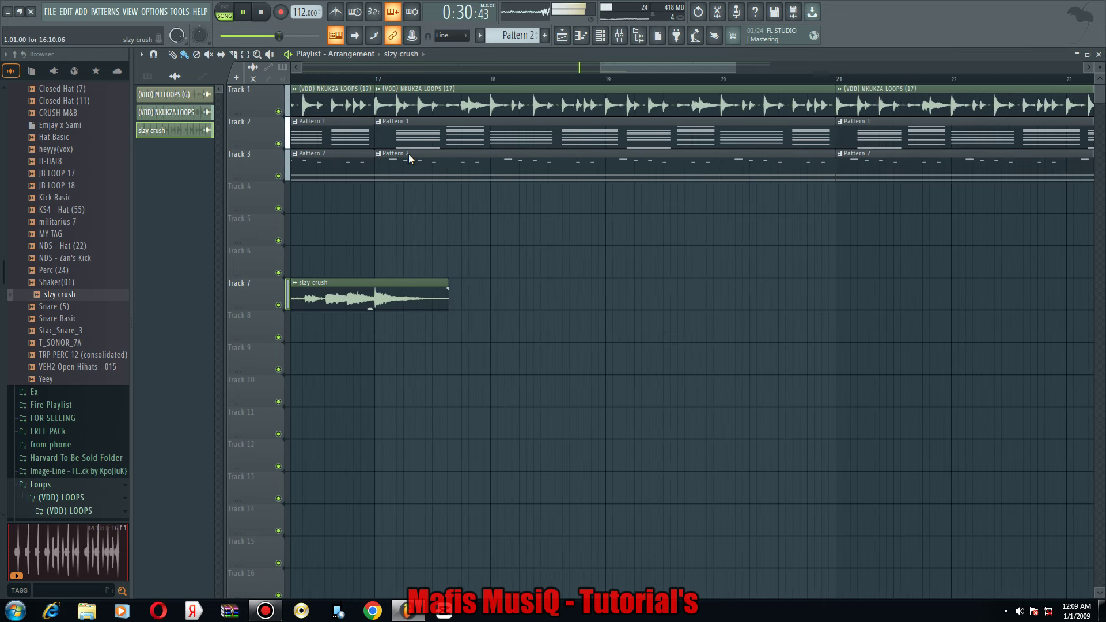
drag(407, 155, 408, 171)
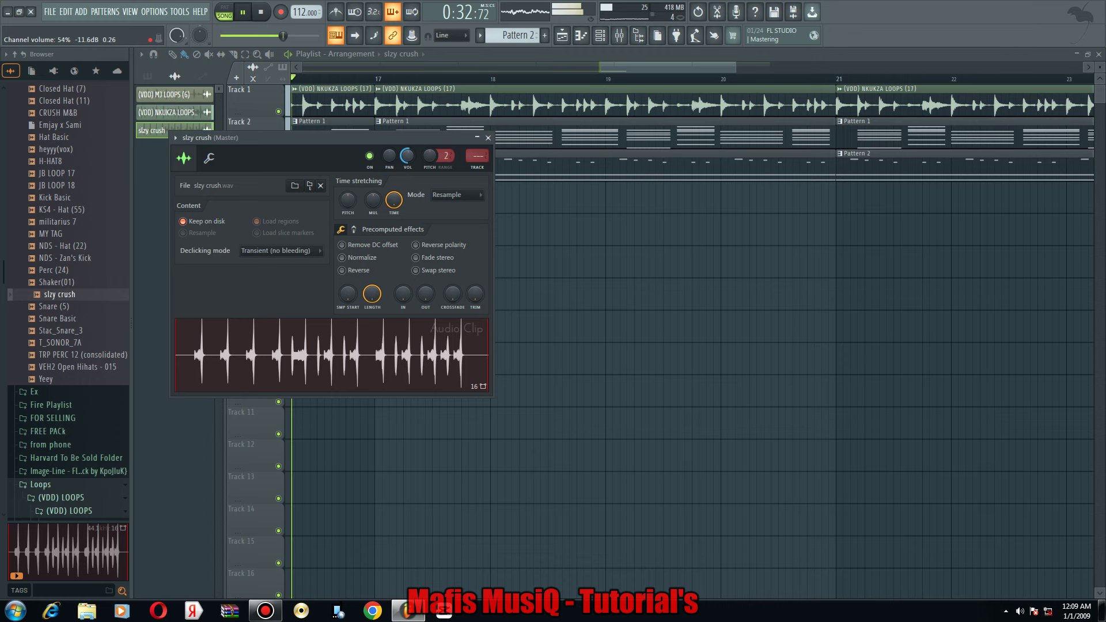
right_click(557, 230)
Extend the end of the "slzy crush" clip on Track 7 to about bar 25.
scroll(454, 307, down, 2)
drag(451, 306, 1082, 318)
scroll(559, 323, down, 3)
scroll(396, 319, up, 4)
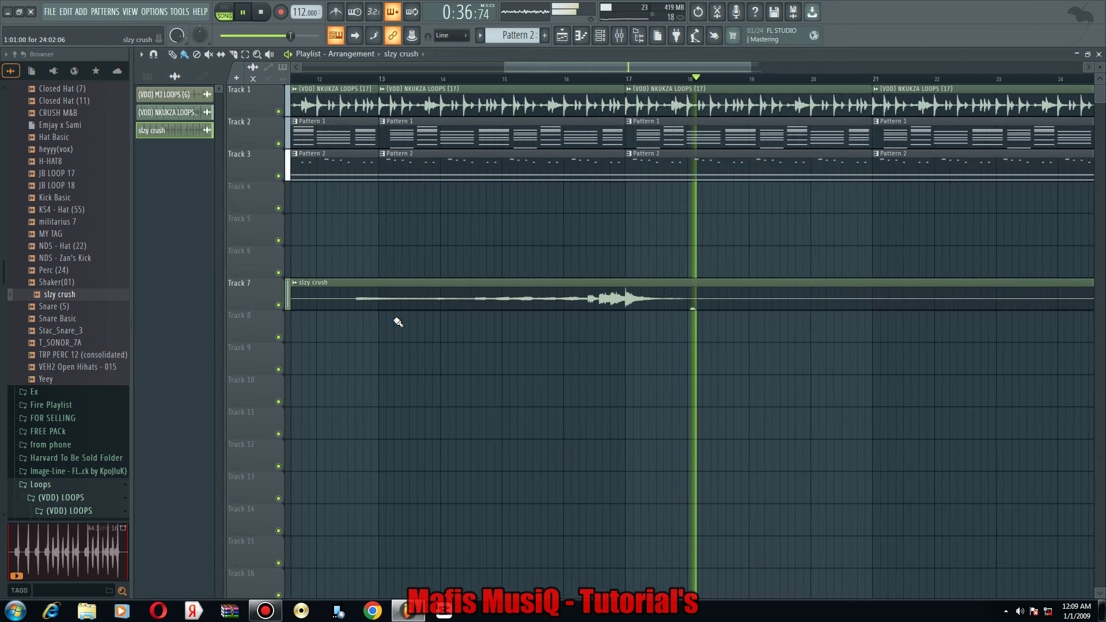
scroll(385, 323, up, 1)
scroll(385, 323, down, 4)
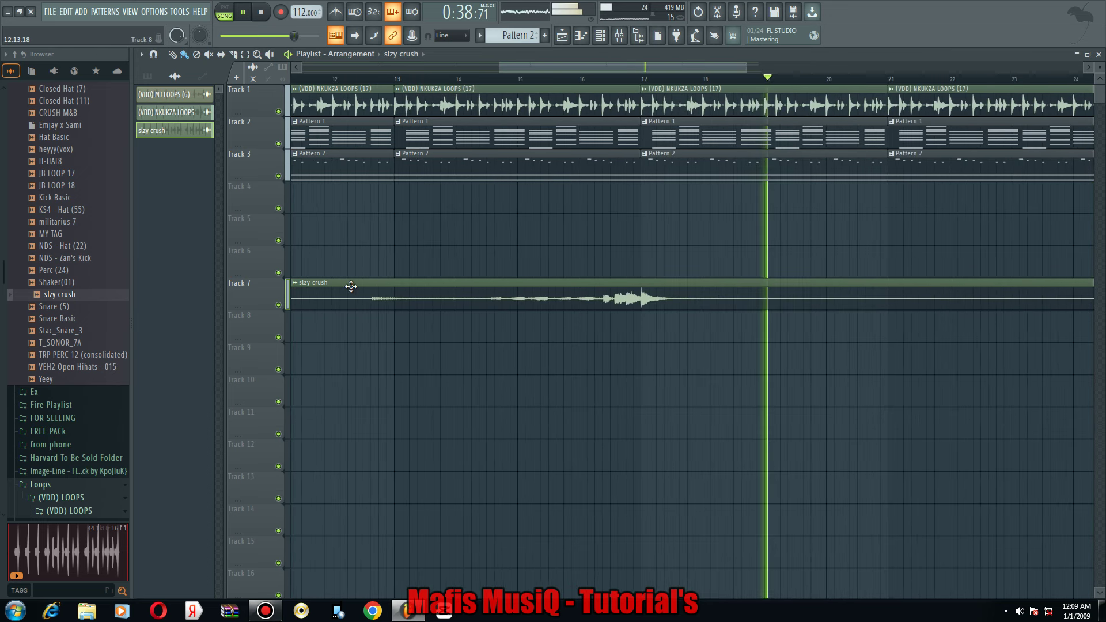
scroll(296, 276, left, 2)
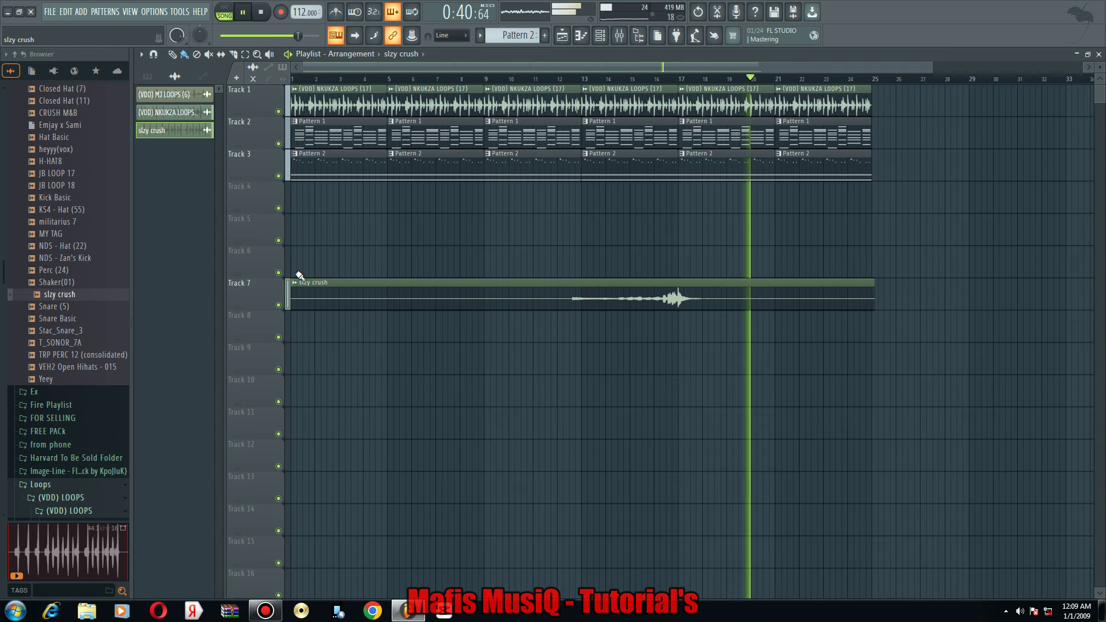
Run tempo detection on the "slzy crush" clip, dismiss it, and apply Fit to tempo to the clip instead.
right_click(293, 288)
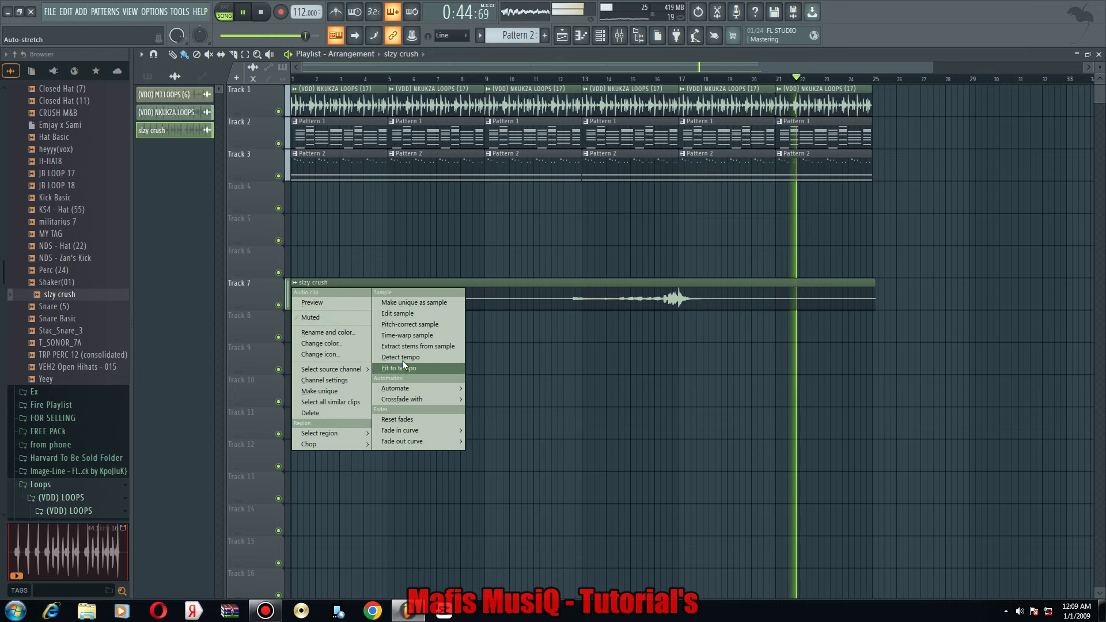
click(402, 358)
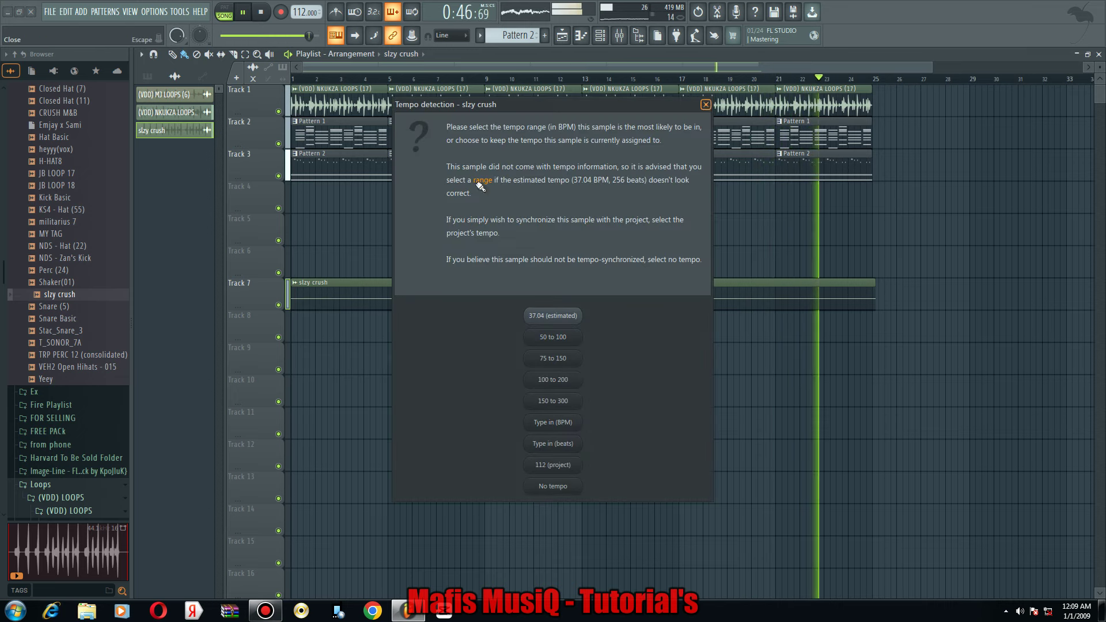
click(704, 105)
right_click(292, 288)
click(392, 369)
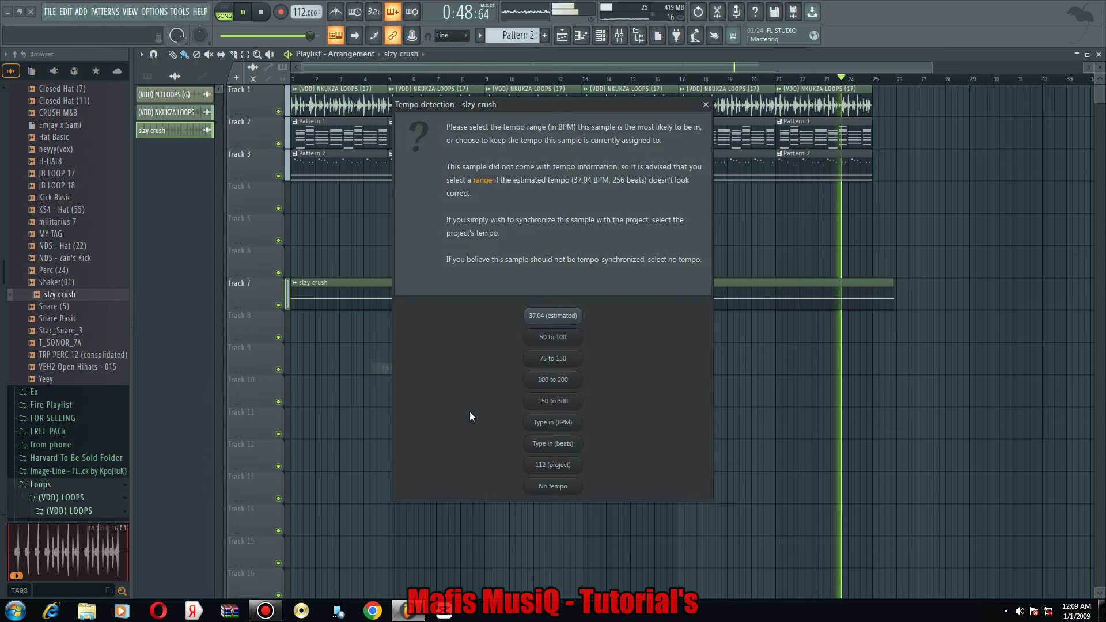
click(483, 355)
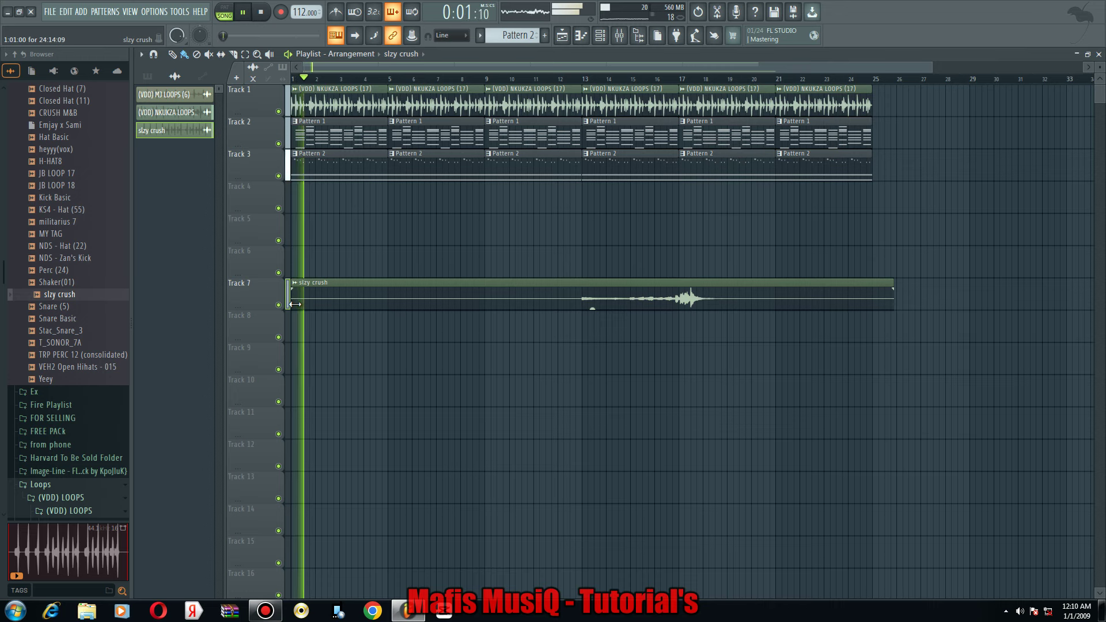
Trim the silent start of the "slzy crush" clip to about bar 11 and align its swell's peak with bar 17.
drag(297, 306, 582, 306)
scroll(691, 298, up, 2)
scroll(691, 298, up, 5)
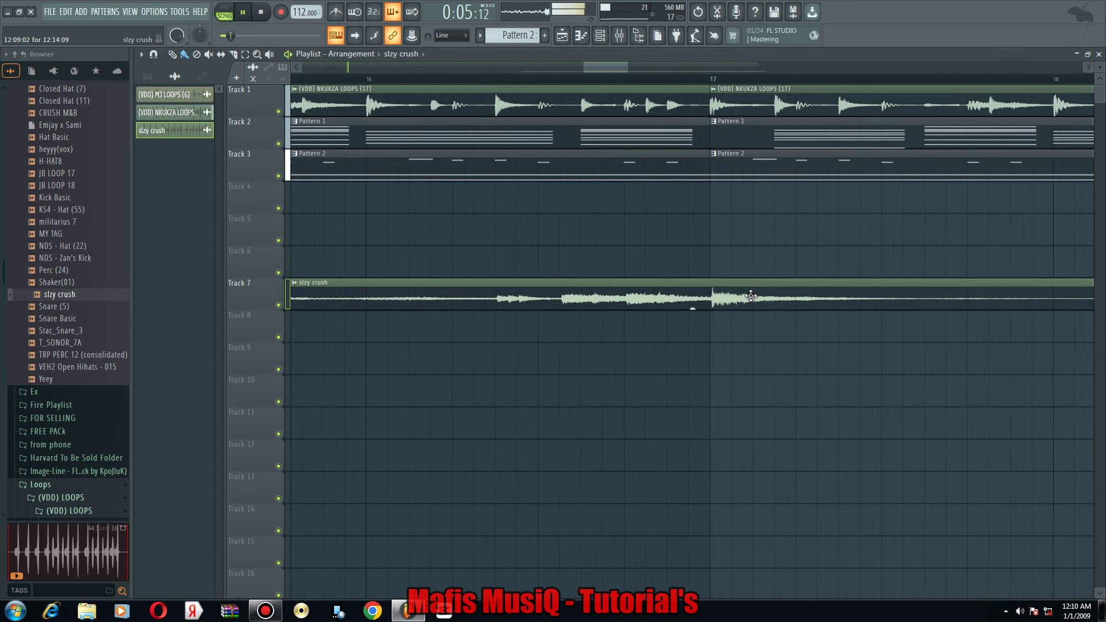
scroll(538, 281, down, 3)
scroll(797, 330, up, 6)
scroll(818, 323, up, 1)
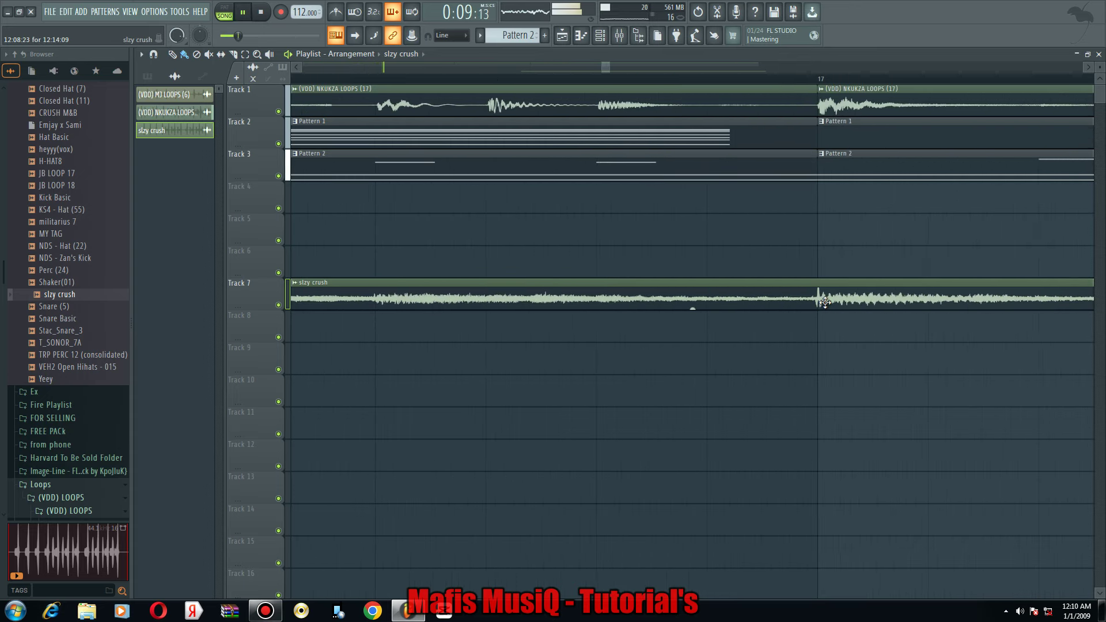
scroll(407, 282, down, 5)
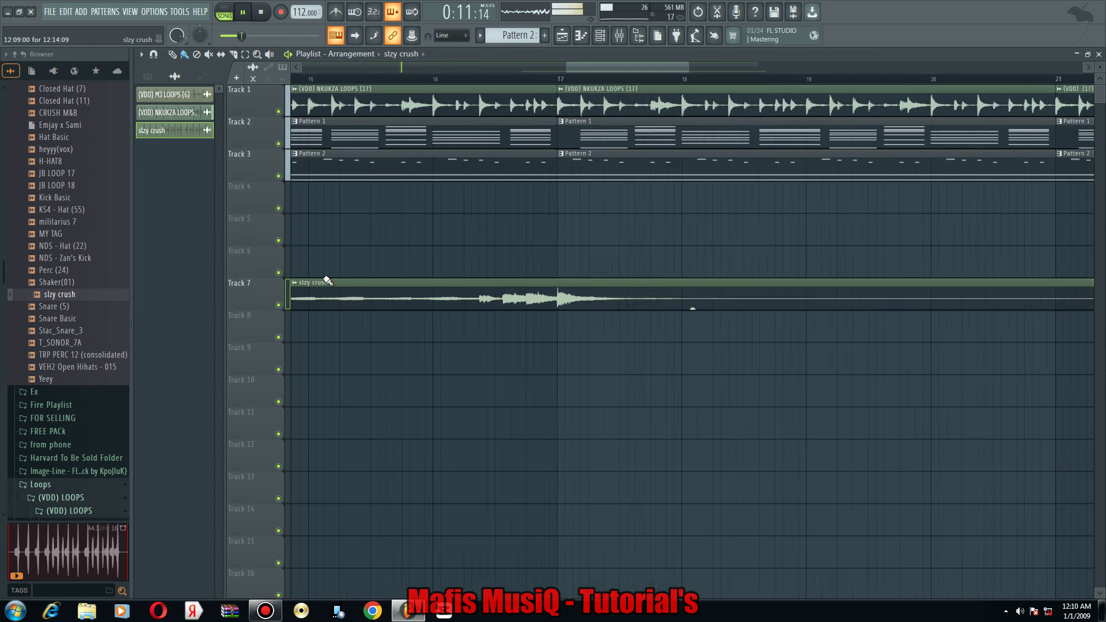
scroll(486, 301, up, 2)
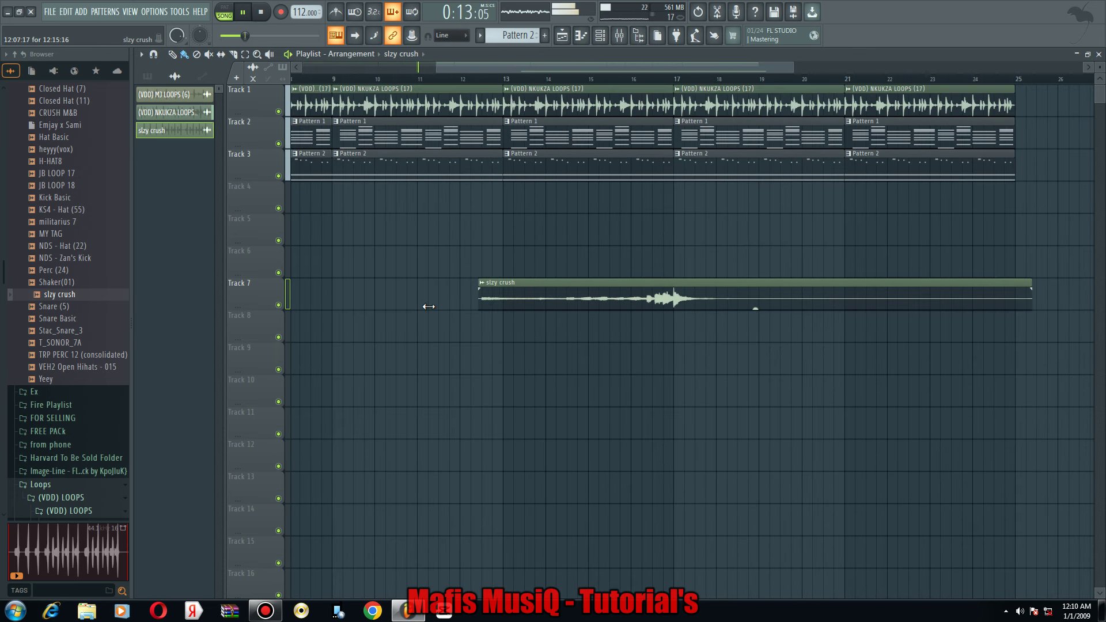
scroll(456, 112, up, 3)
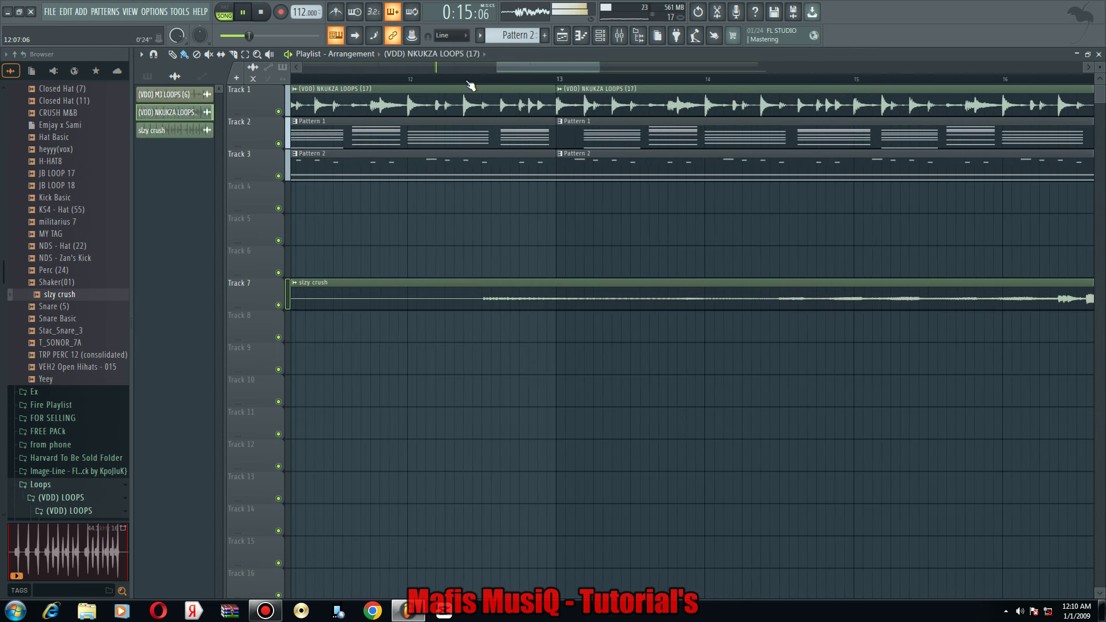
scroll(568, 292, down, 4)
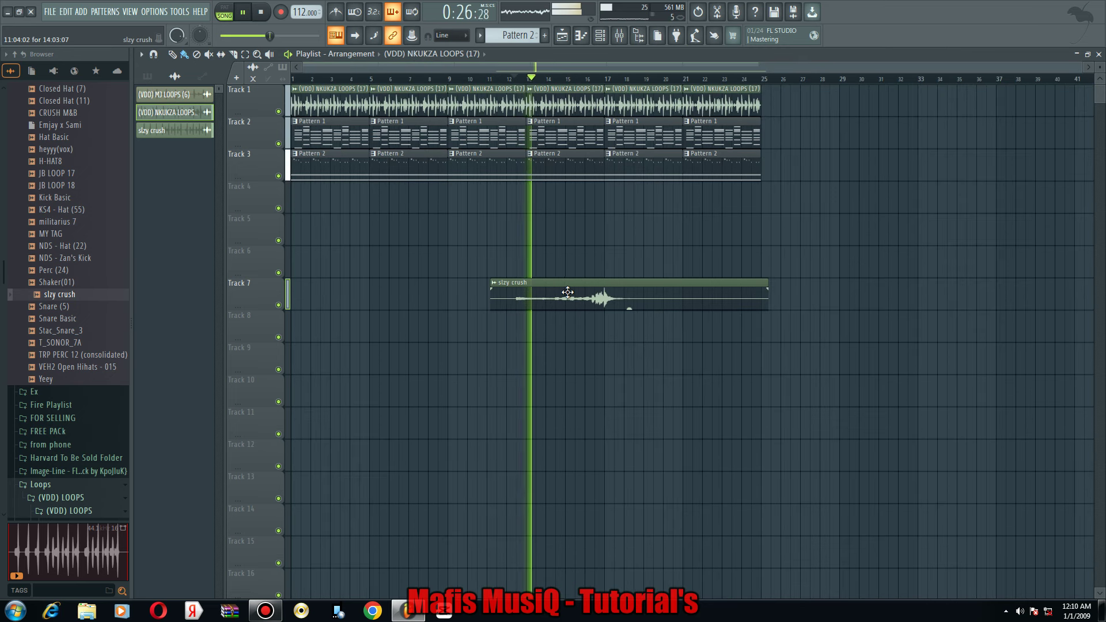
Move the "slzy crush" clip to start at about bar 3, with its peak near bar 9, and extend its end to about bar 36.
drag(567, 292, 411, 292)
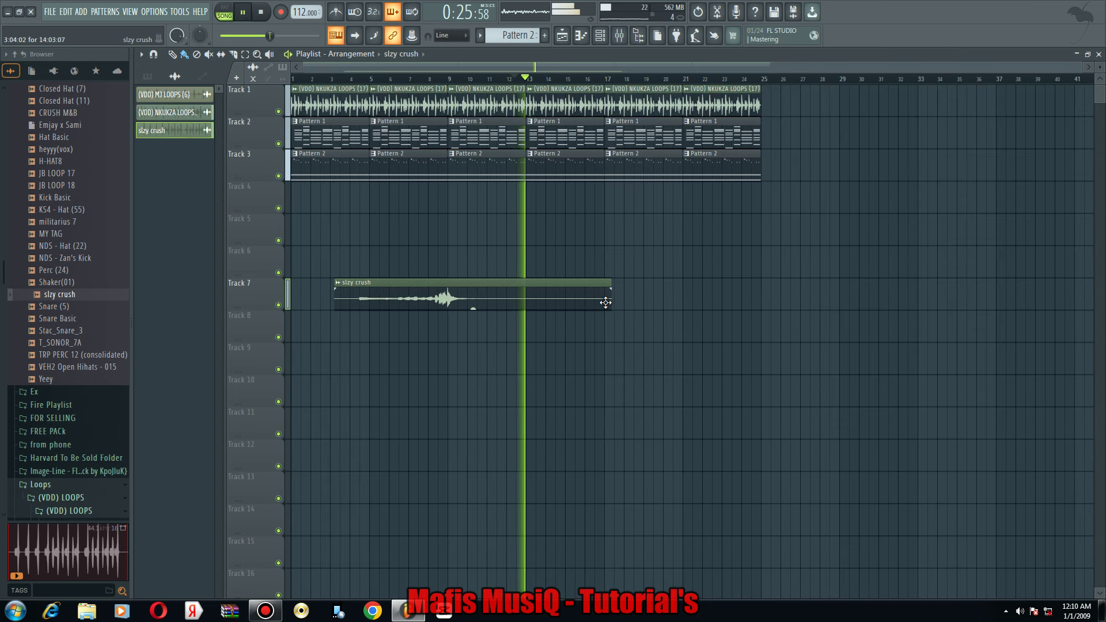
drag(605, 302, 814, 294)
scroll(772, 280, up, 3)
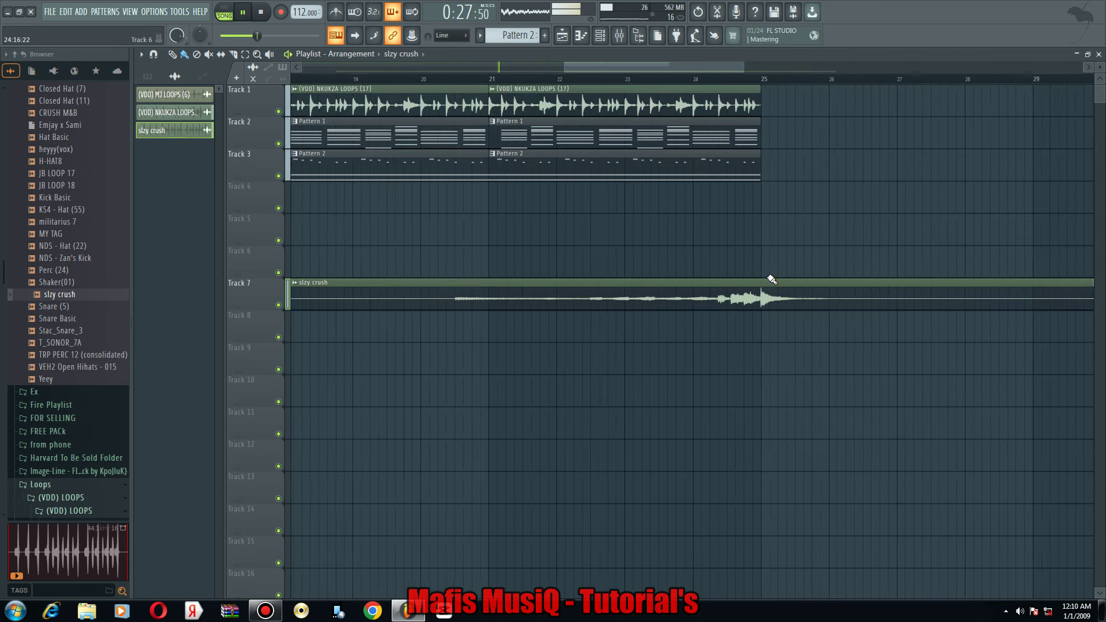
scroll(465, 229, down, 5)
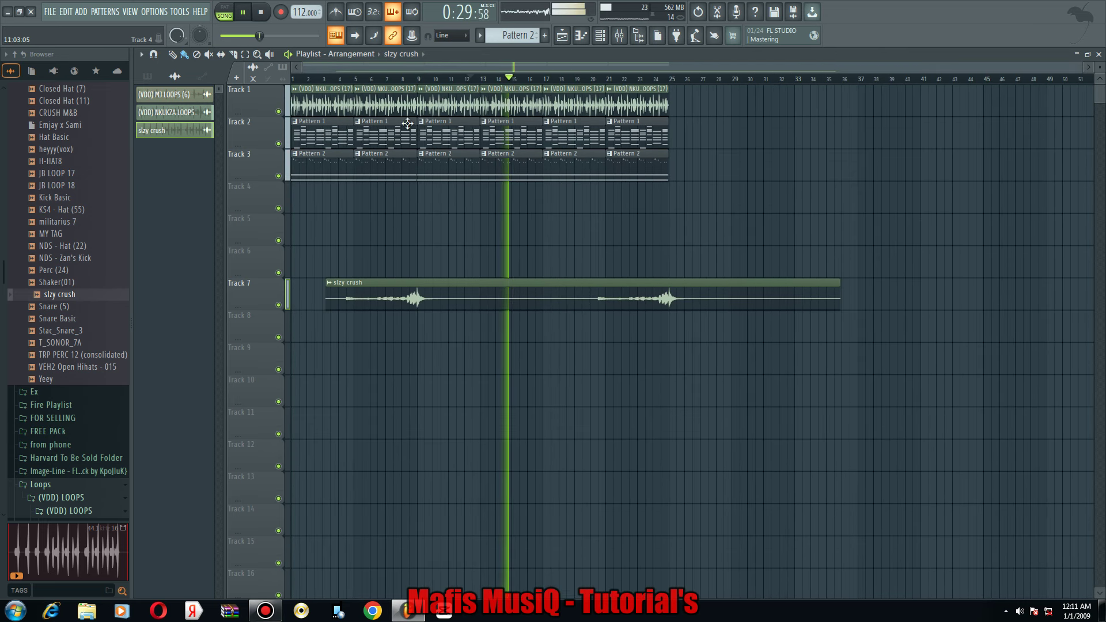
Merge the two Pattern 1 clips on Track 2 between bars 9 and 17 into a single new pattern clip.
click(407, 78)
scroll(474, 198, up, 3)
drag(476, 139, 585, 137)
key(space)
key(space)
key(ctrl+shift+c)
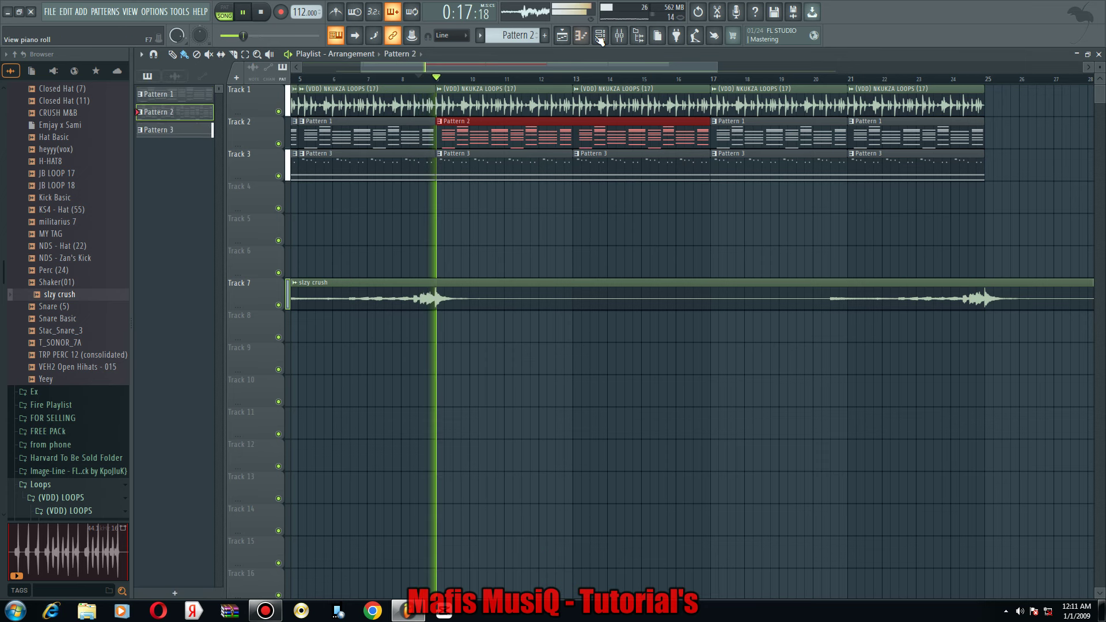
Add a Morphine channel and load the "PRC Roomy Xylophone FG" preset from its Percussion bank.
click(599, 35)
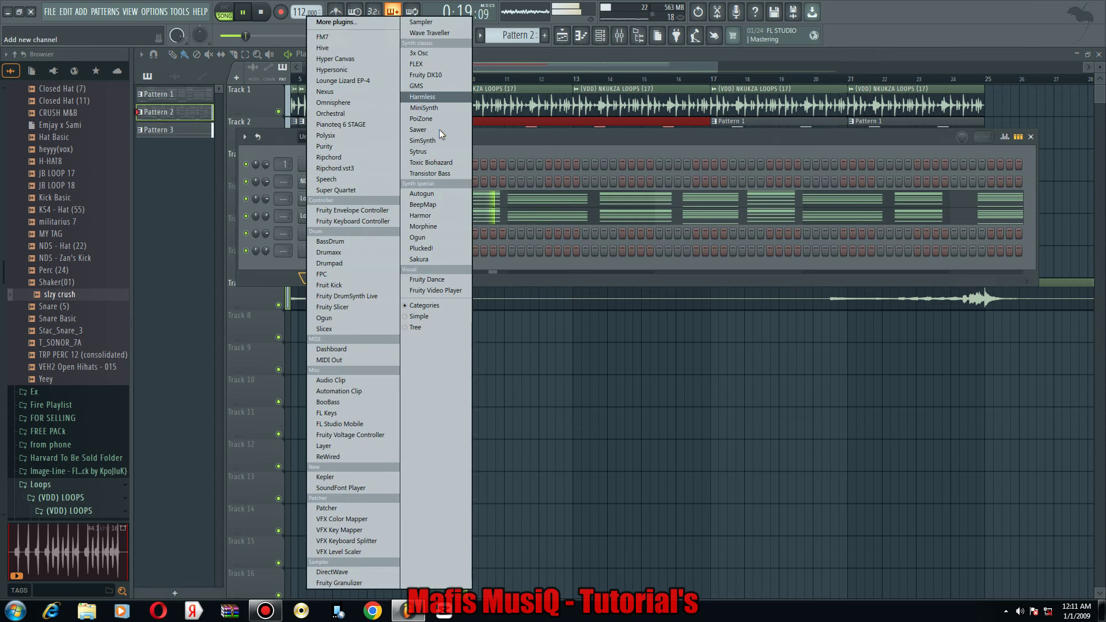
click(427, 227)
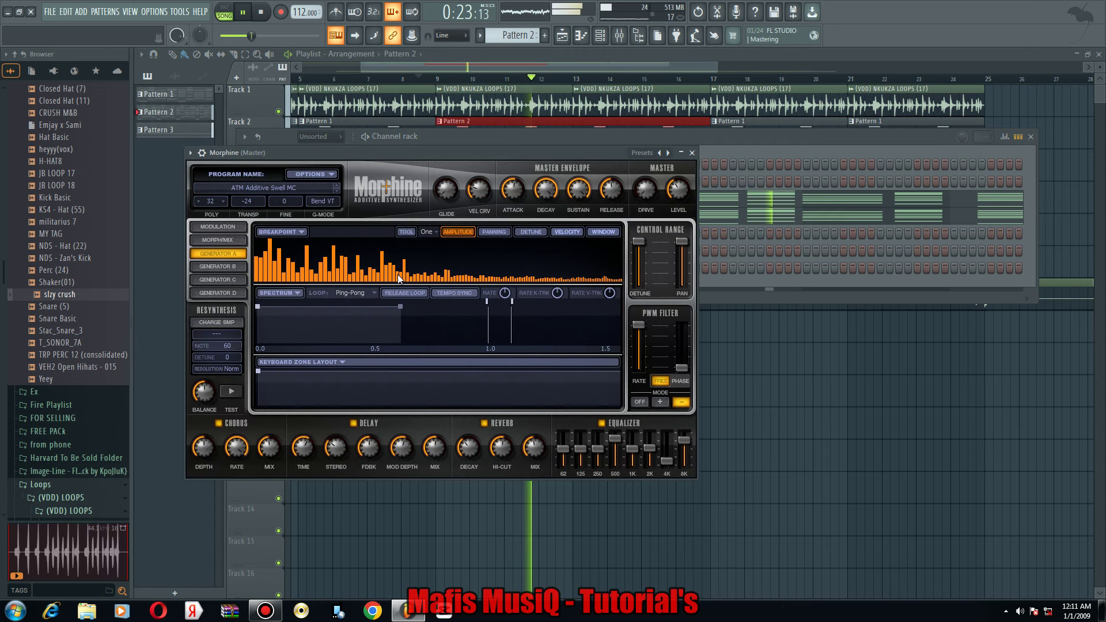
click(353, 333)
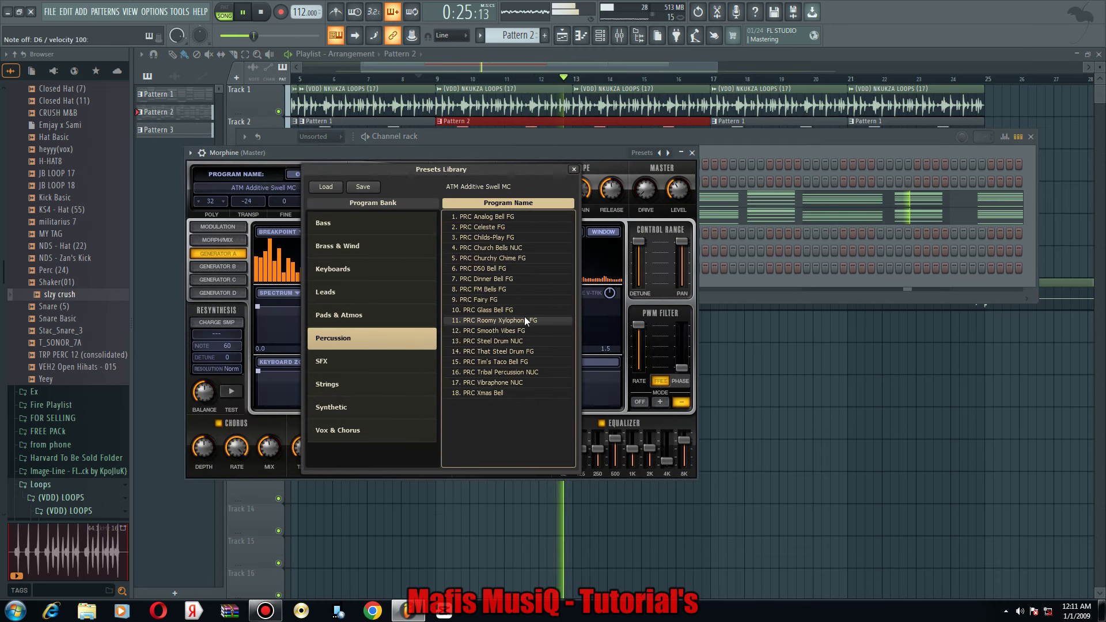
click(524, 319)
Set Morphine's root note to B5 and select the Morphine channel in the channel rack.
click(203, 154)
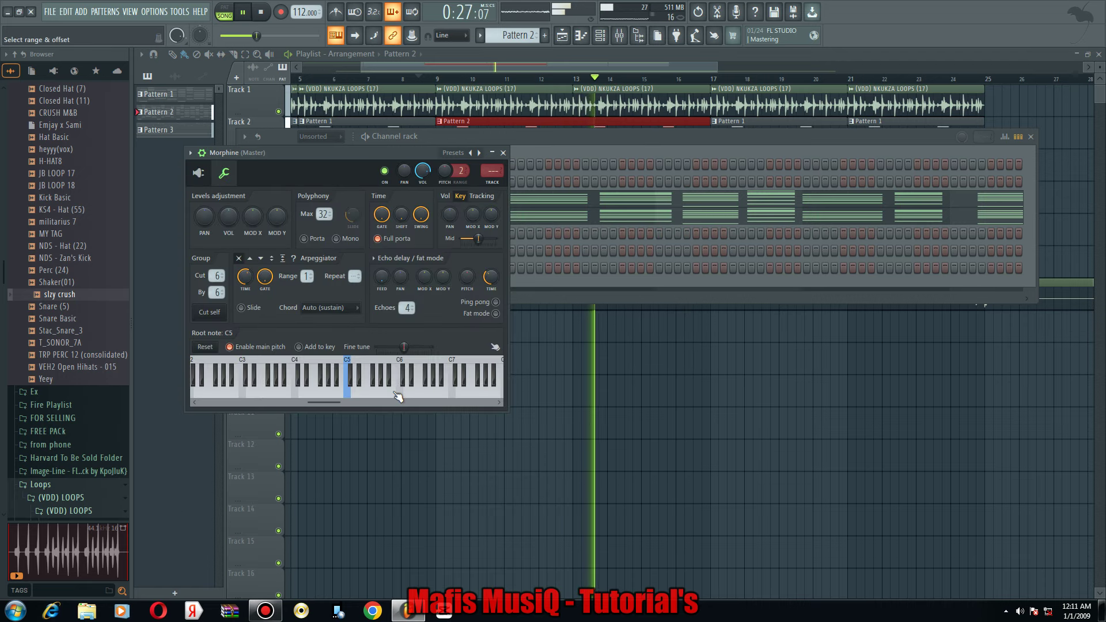
click(387, 137)
click(352, 214)
click(351, 268)
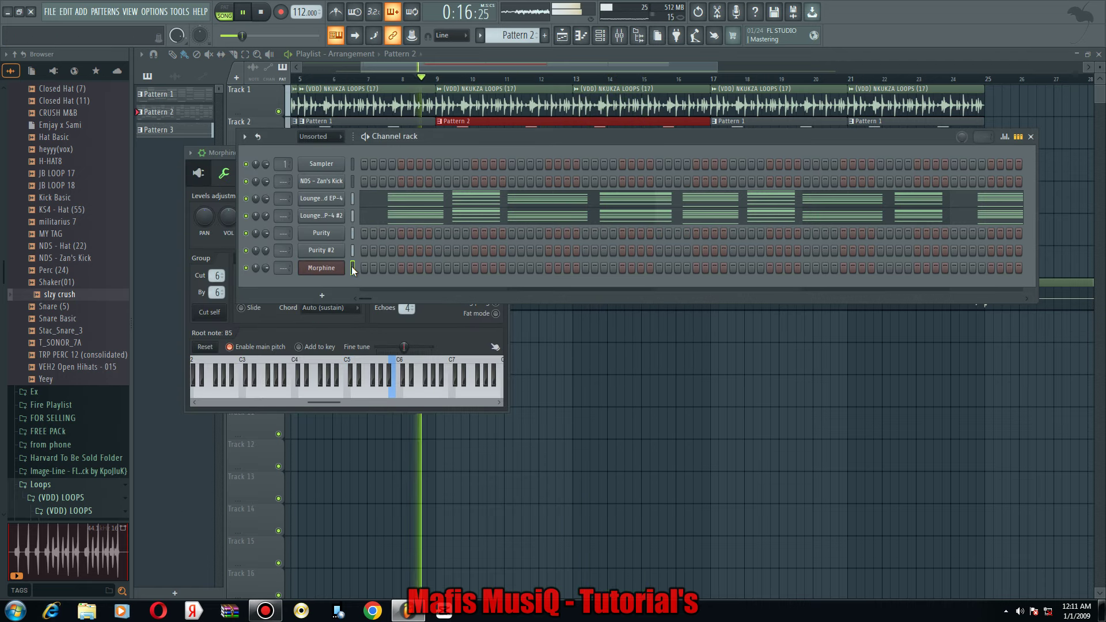
Paste the copied chords into Morphine's piano roll one octave lower and raise their note velocities with level scaling.
key(ctrl+v)
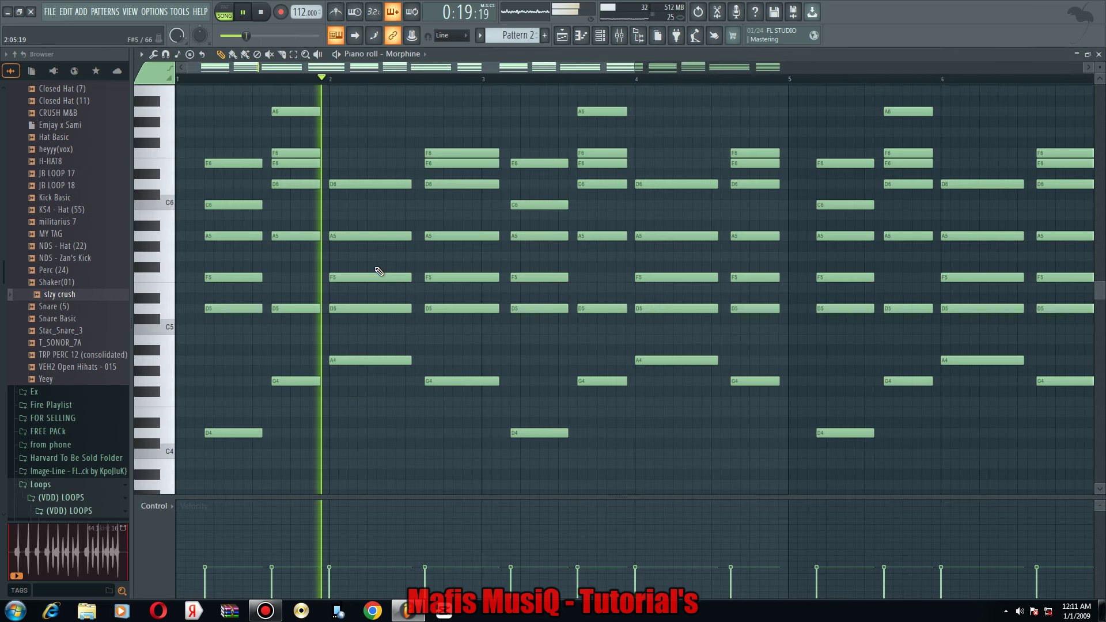
click(375, 268)
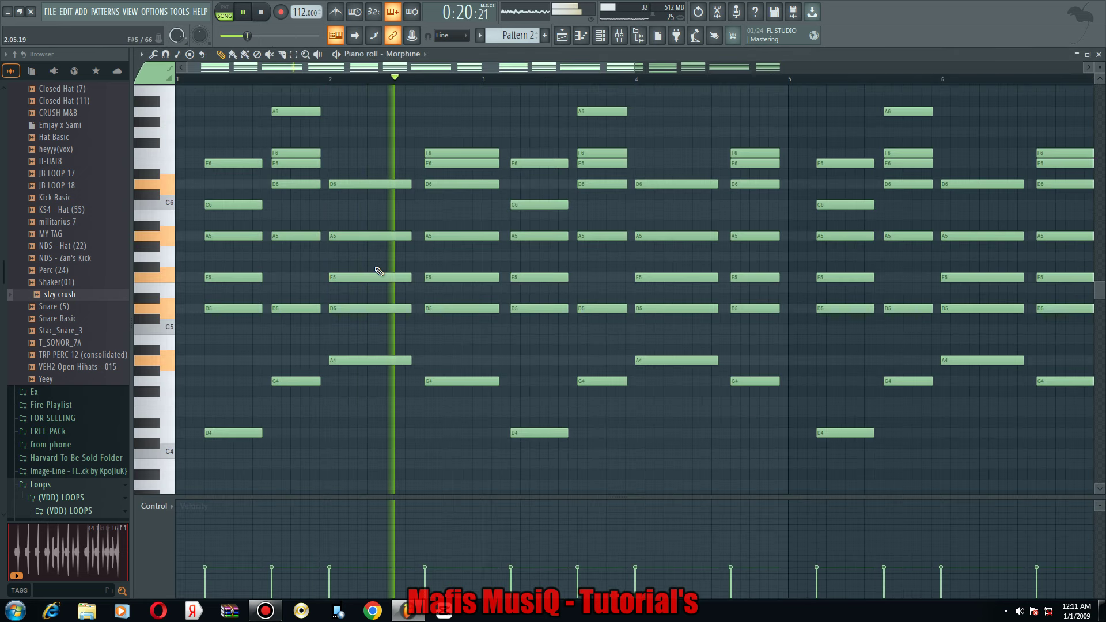
key(ctrl+Down)
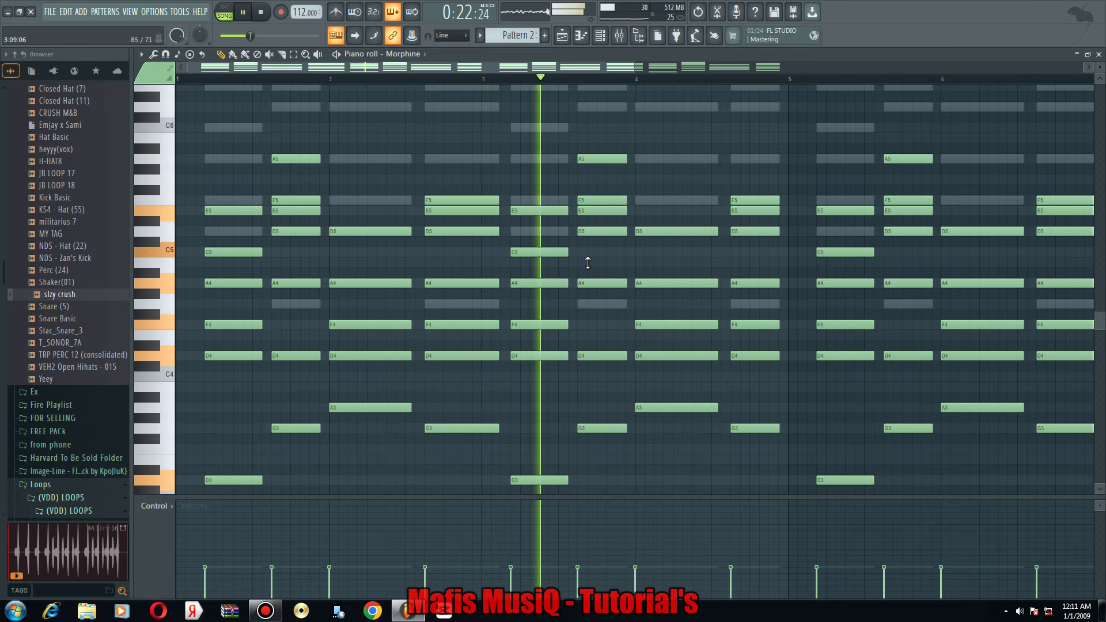
key(alt+x)
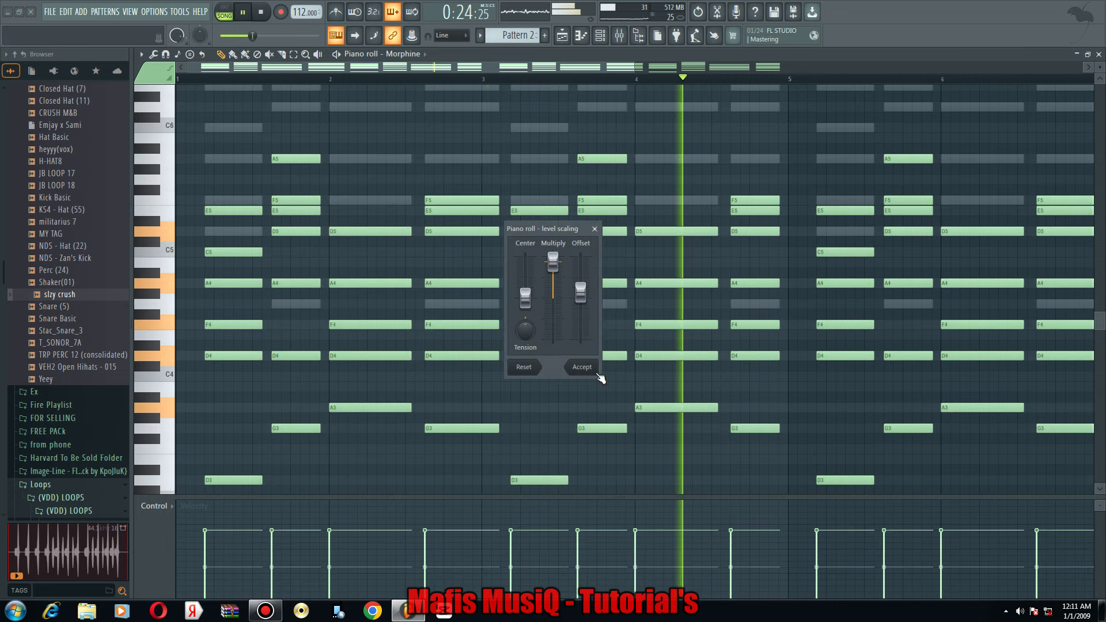
key(Return)
Route the Morphine channel to mixer track 2 and load Fruity Reeverb 2 into effect slot 2.
click(600, 35)
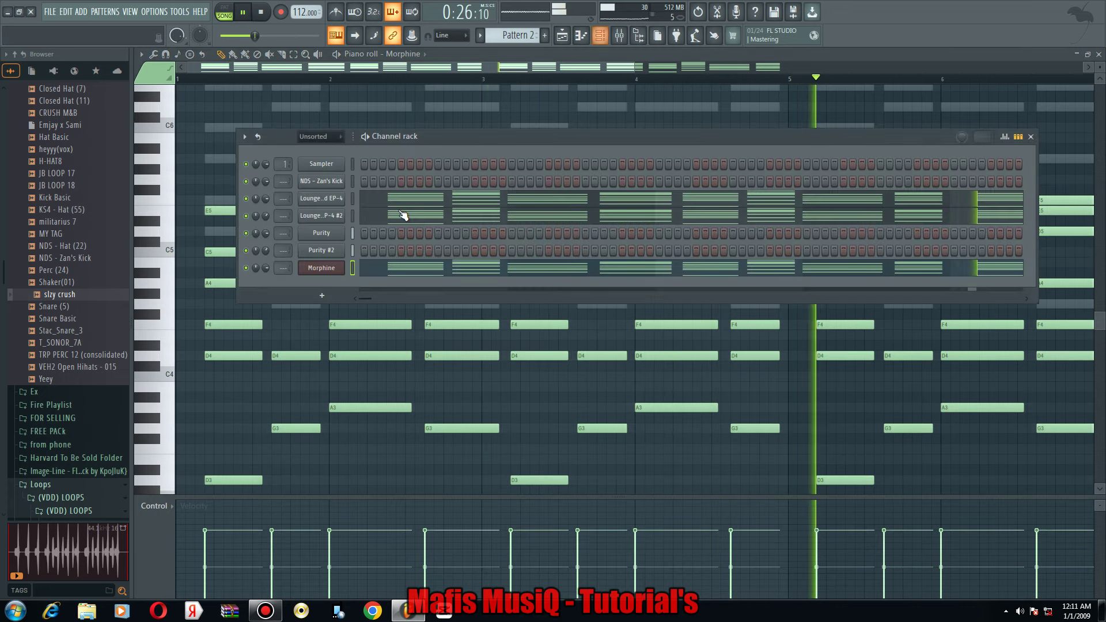
key(F9)
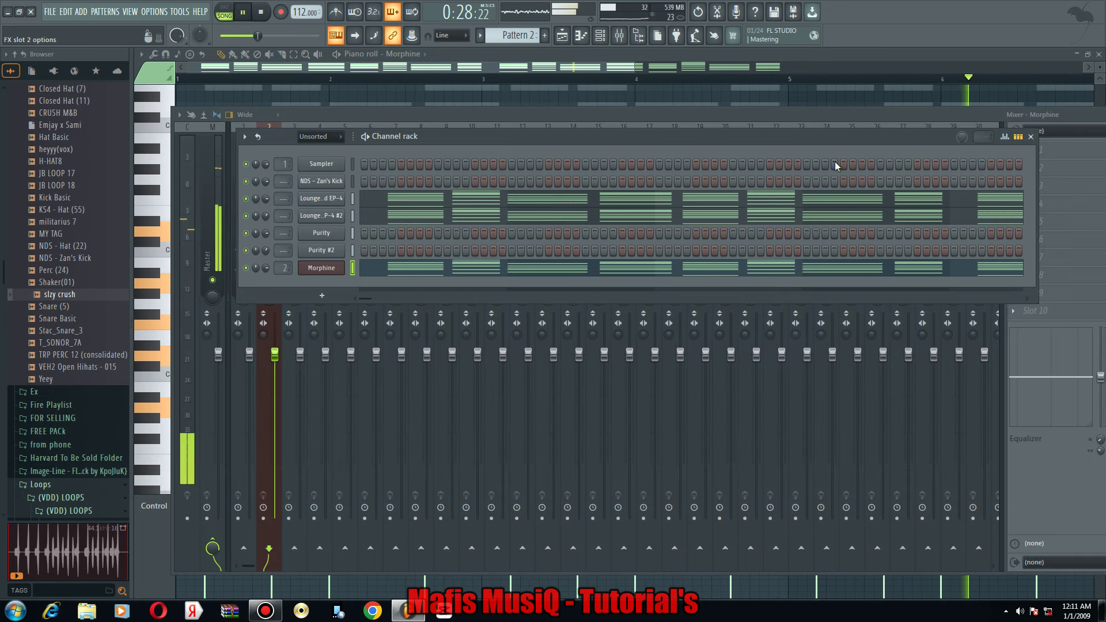
click(1032, 167)
click(817, 178)
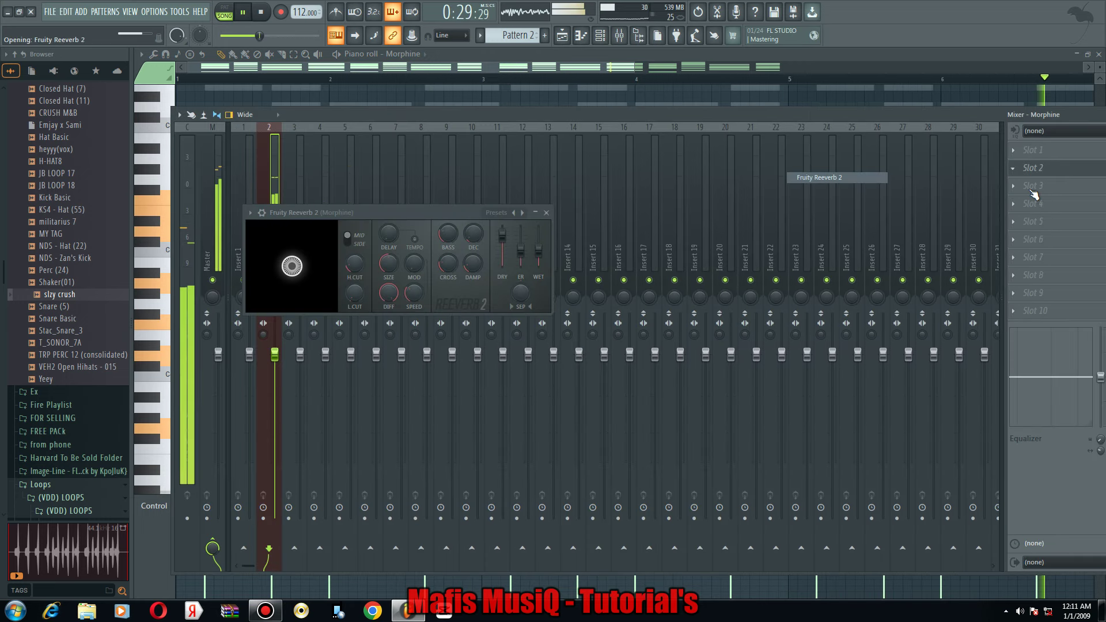
Load Fruity Delay 2 into effect slot 3 of the Morphine mixer track and lower its mix level.
click(1029, 188)
click(833, 156)
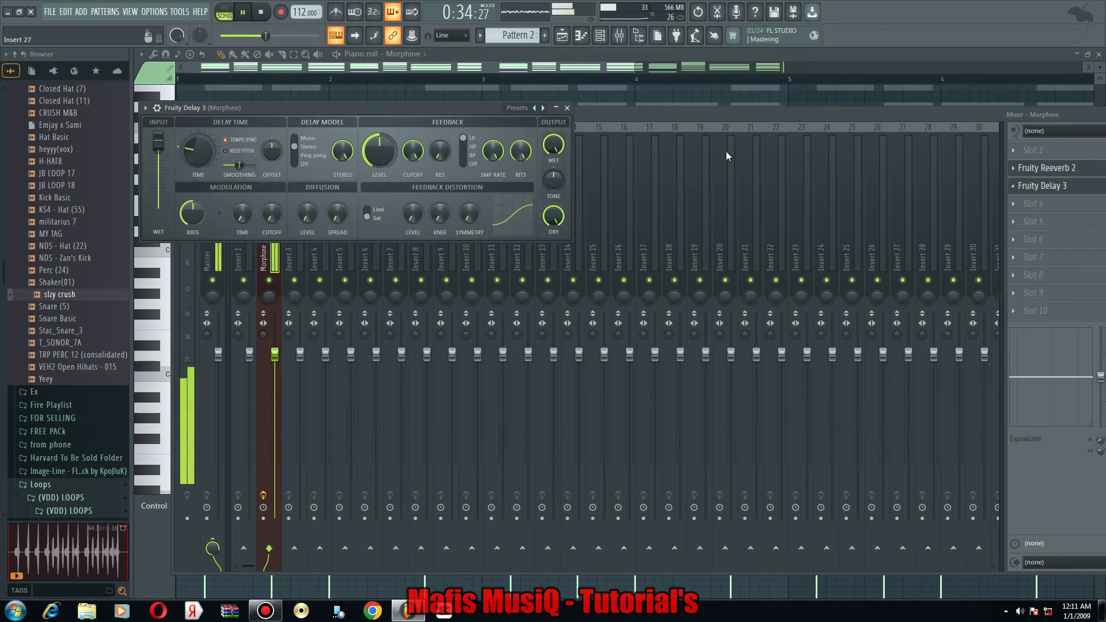
drag(1017, 188, 957, 190)
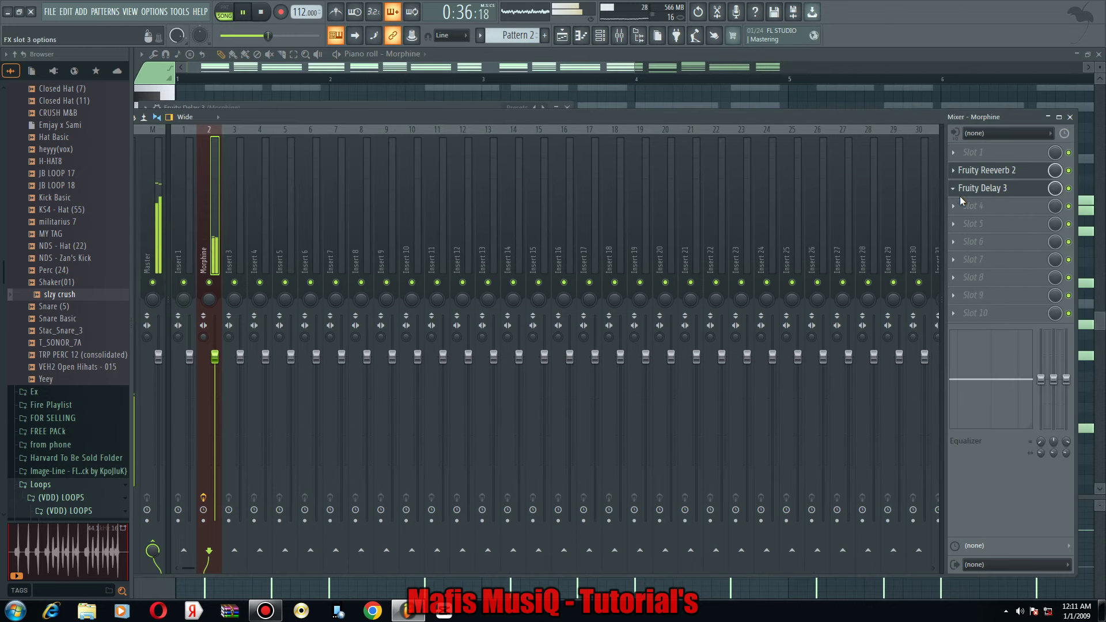
click(959, 201)
mouse_move(979, 202)
click(806, 145)
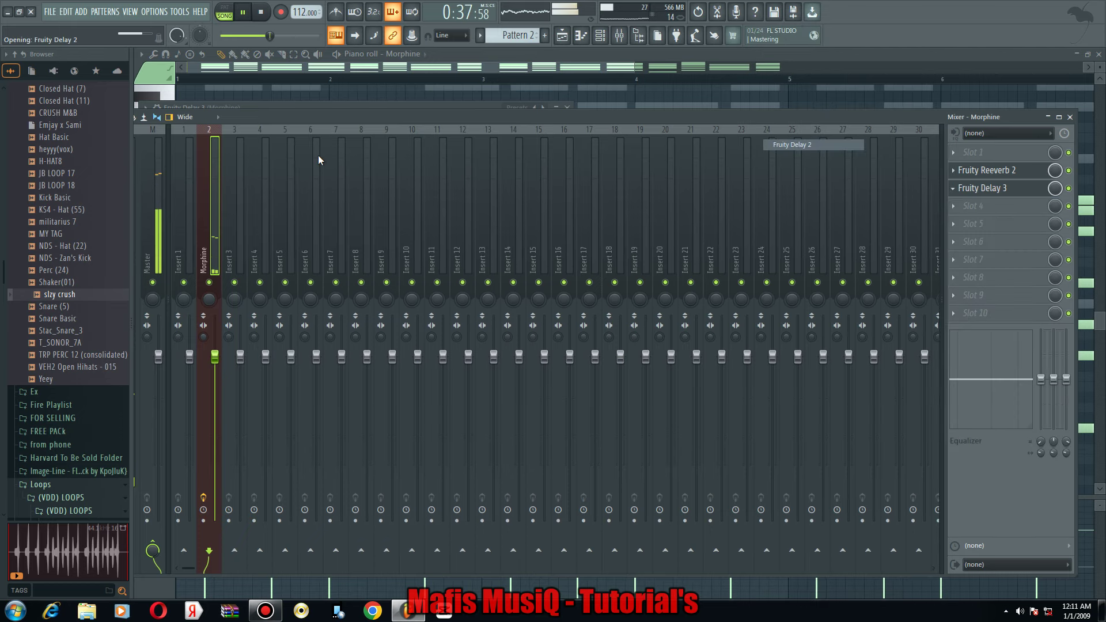
click(1055, 189)
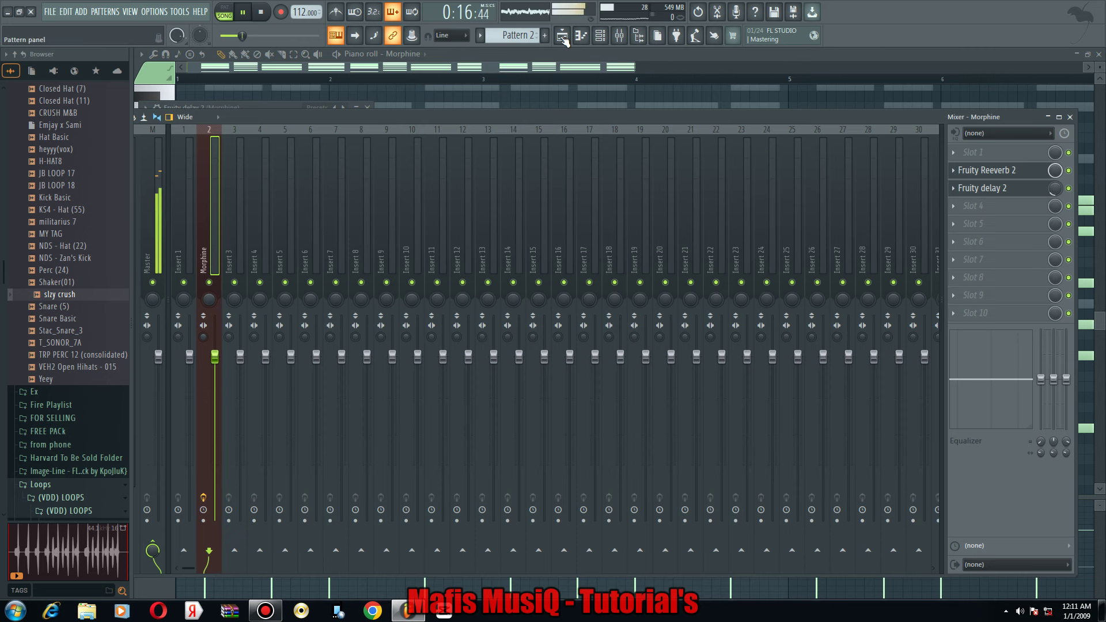
Open Pattern 2 from the playlist and cut all notes from its Lounge Lizard EP-4 #2 channel.
click(562, 36)
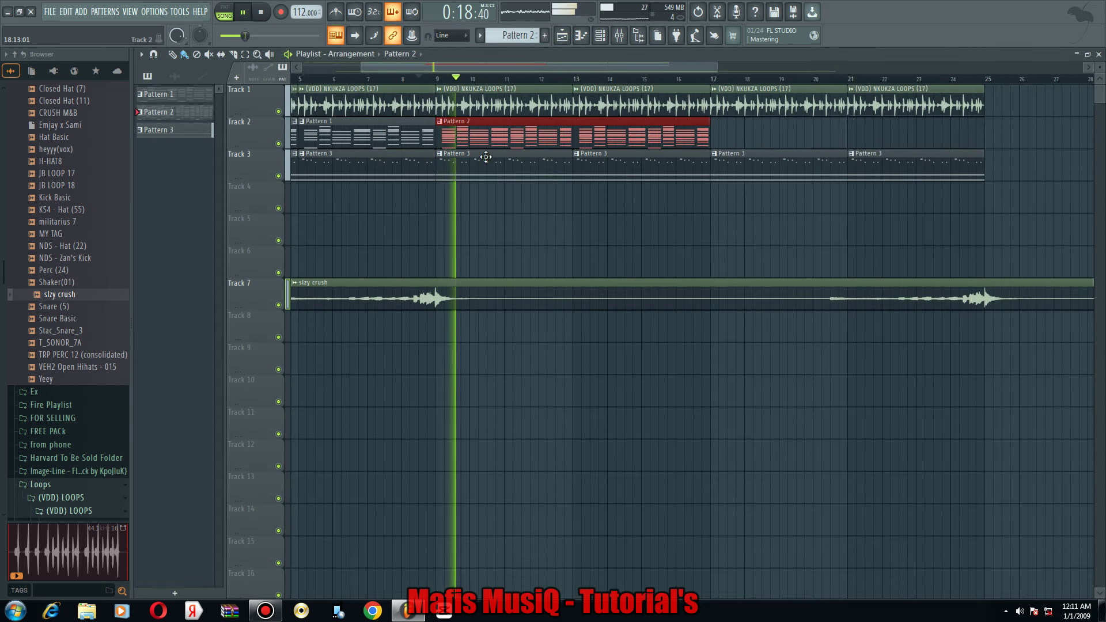
double_click(520, 122)
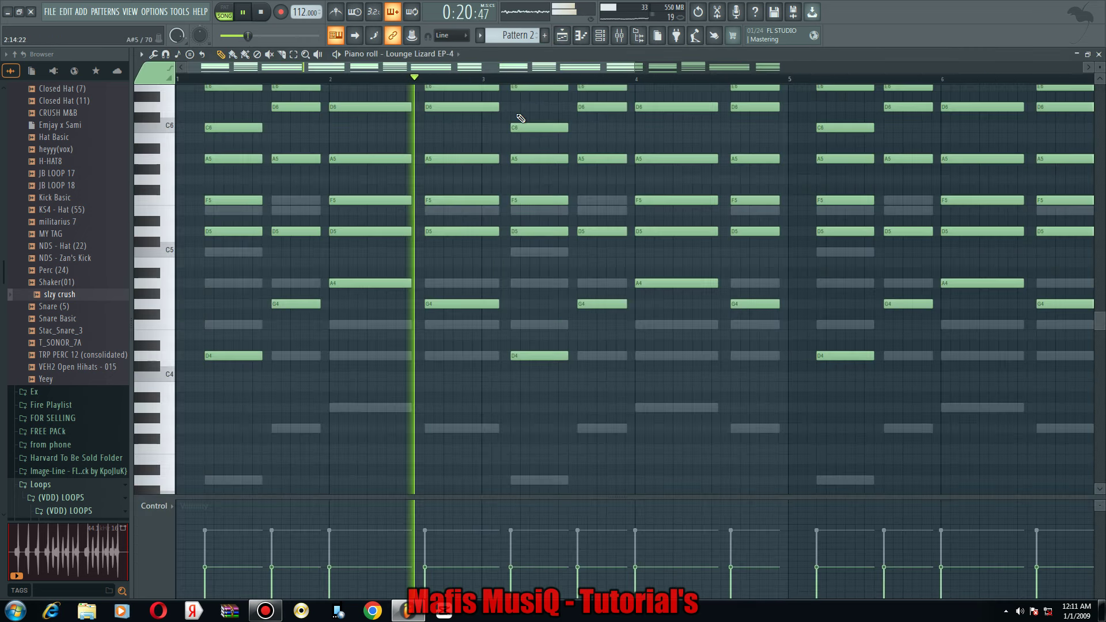
scroll(520, 117, down, 2)
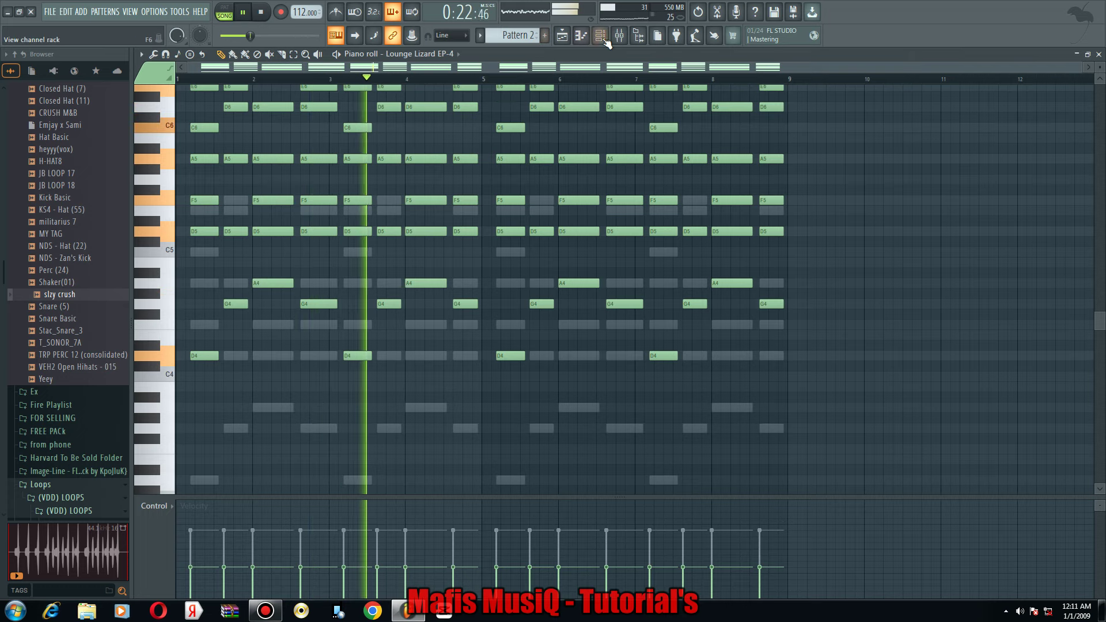
click(602, 39)
click(386, 219)
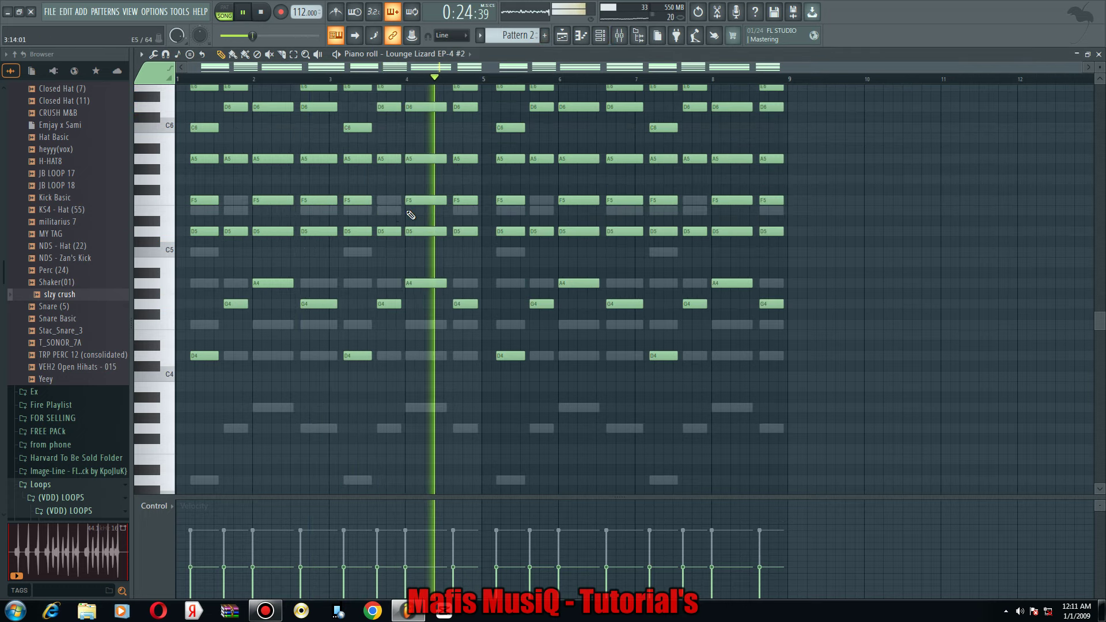
key(ctrl+x)
Create Pattern 4 and fill the NDS - Zan's Kick channel with evenly spaced steps across two bars.
click(601, 38)
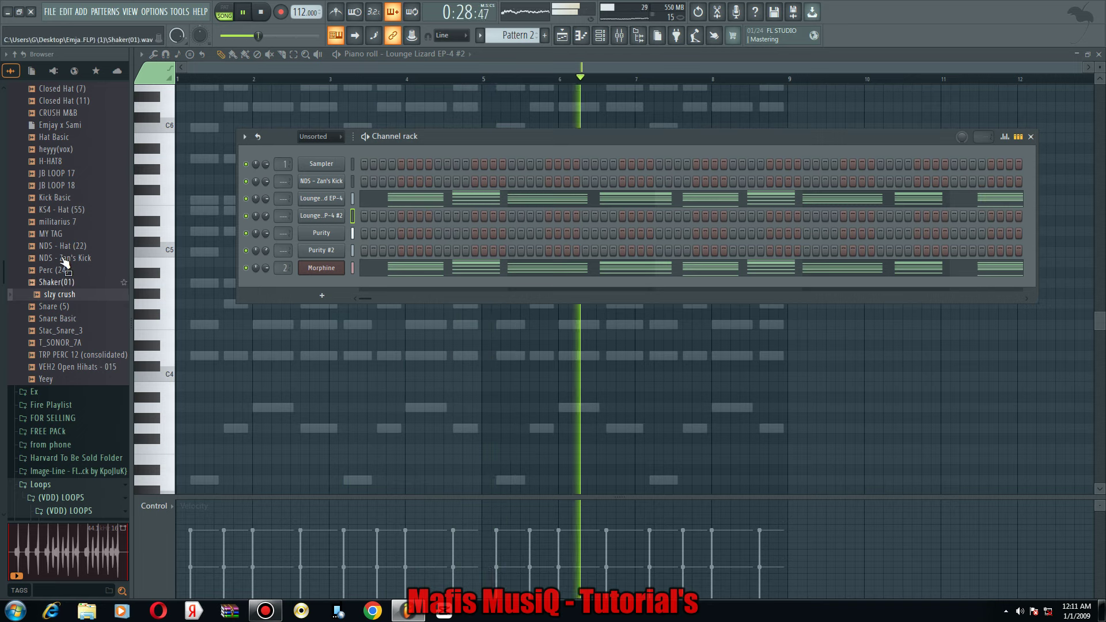
mouse_move(67, 258)
mouse_down()
mouse_move(331, 283)
mouse_move(326, 268)
mouse_move(68, 253)
mouse_up()
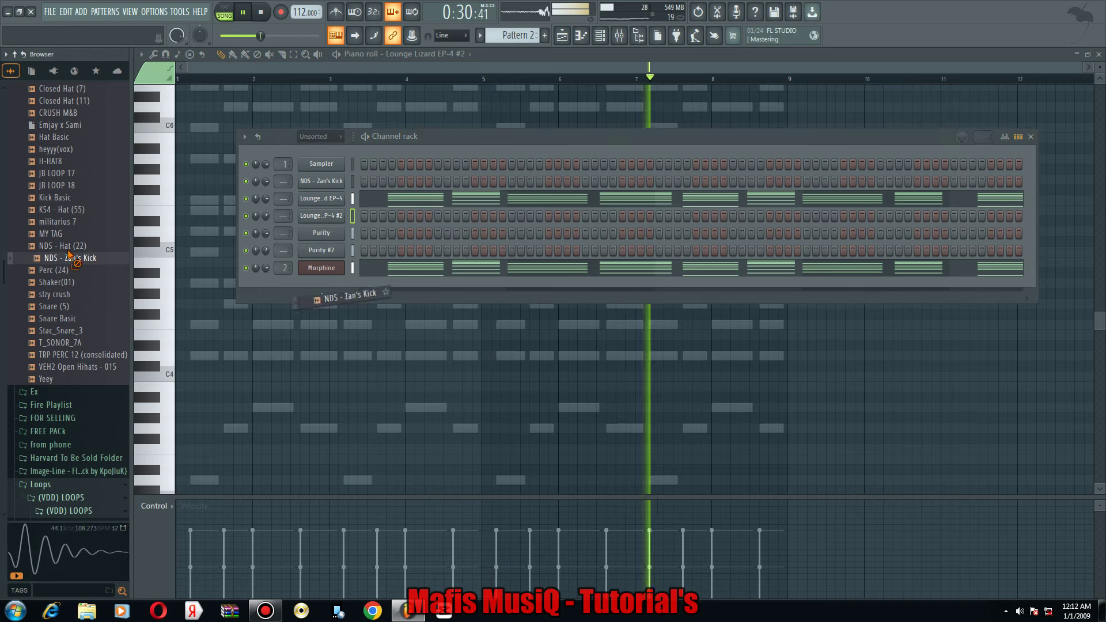
click(544, 35)
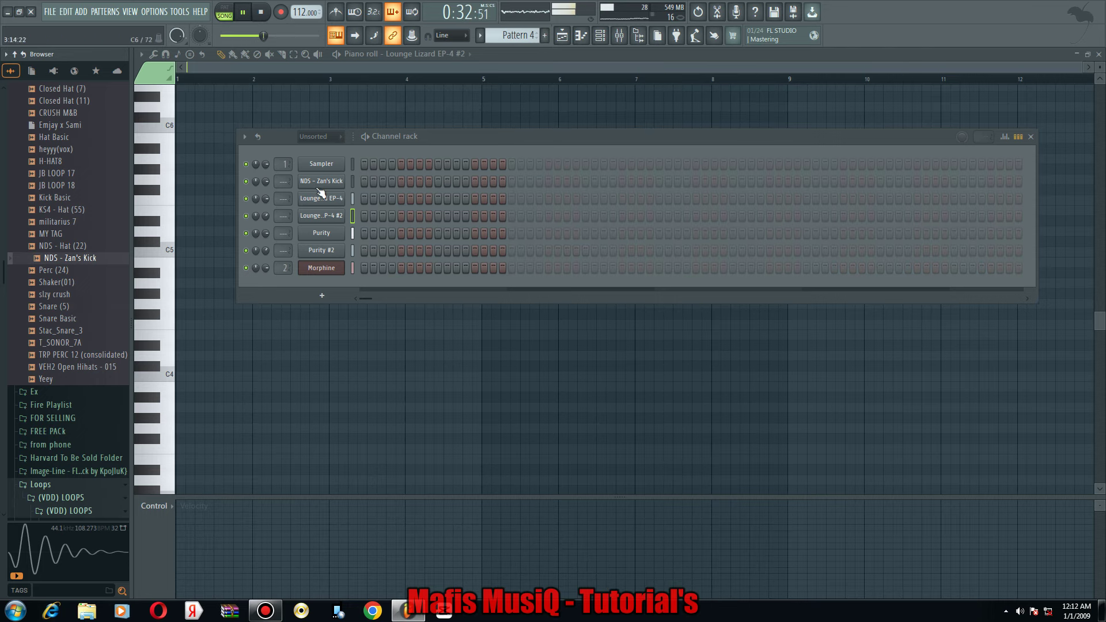
right_click(343, 176)
click(491, 229)
click(512, 180)
right_click(338, 181)
click(496, 229)
Paint Pattern 4 clips along Track 4 from bar 9 to bar 25 and play the arrangement from about bar 9.
click(562, 36)
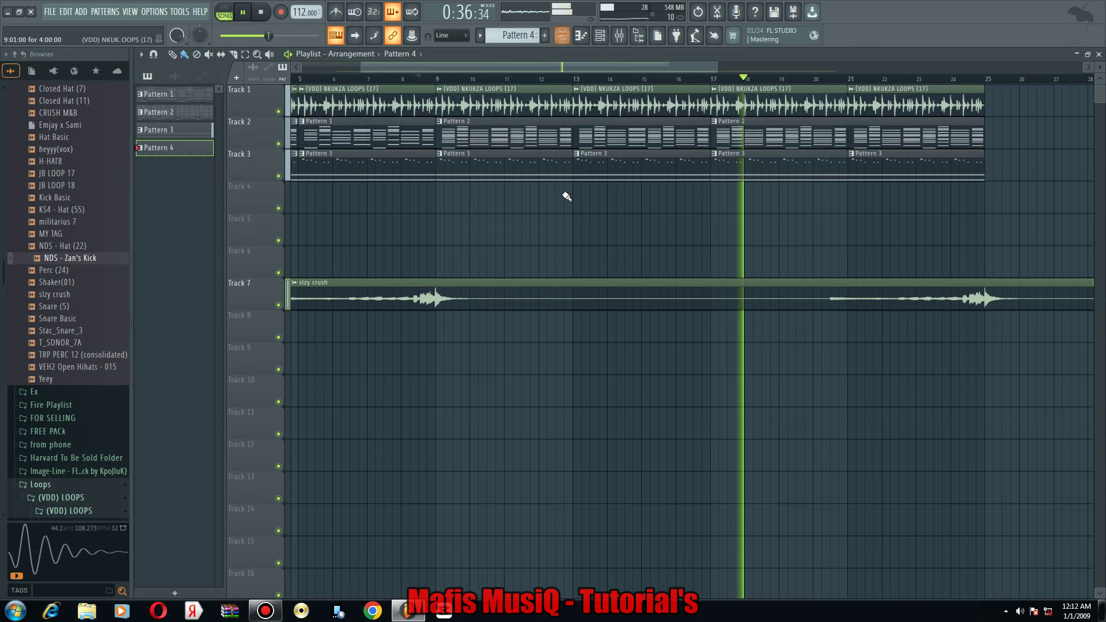
drag(447, 197, 978, 204)
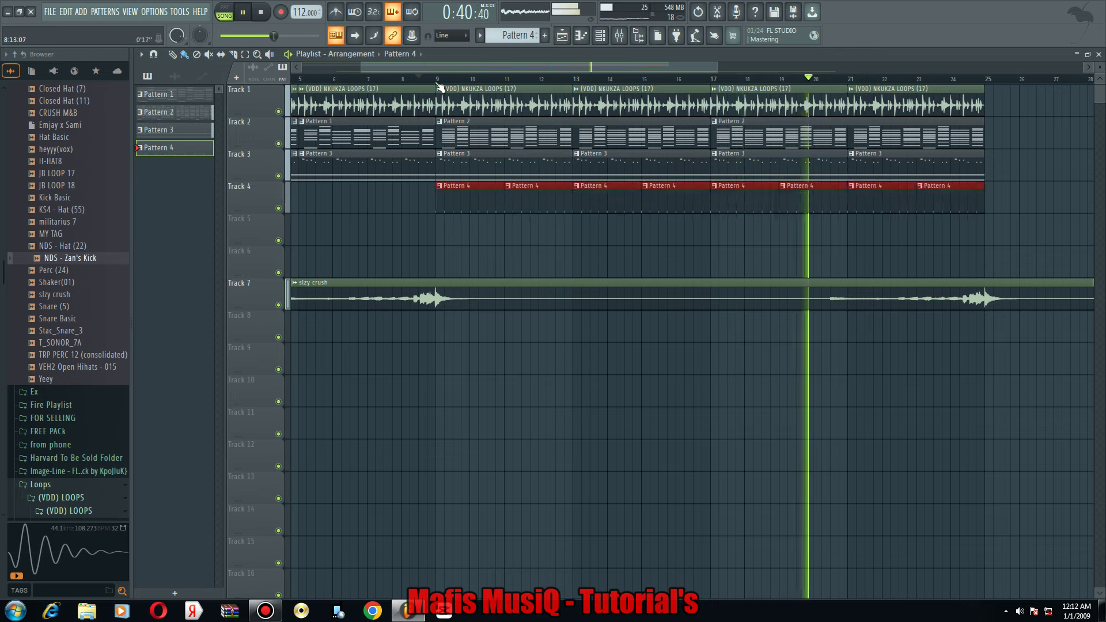
click(416, 79)
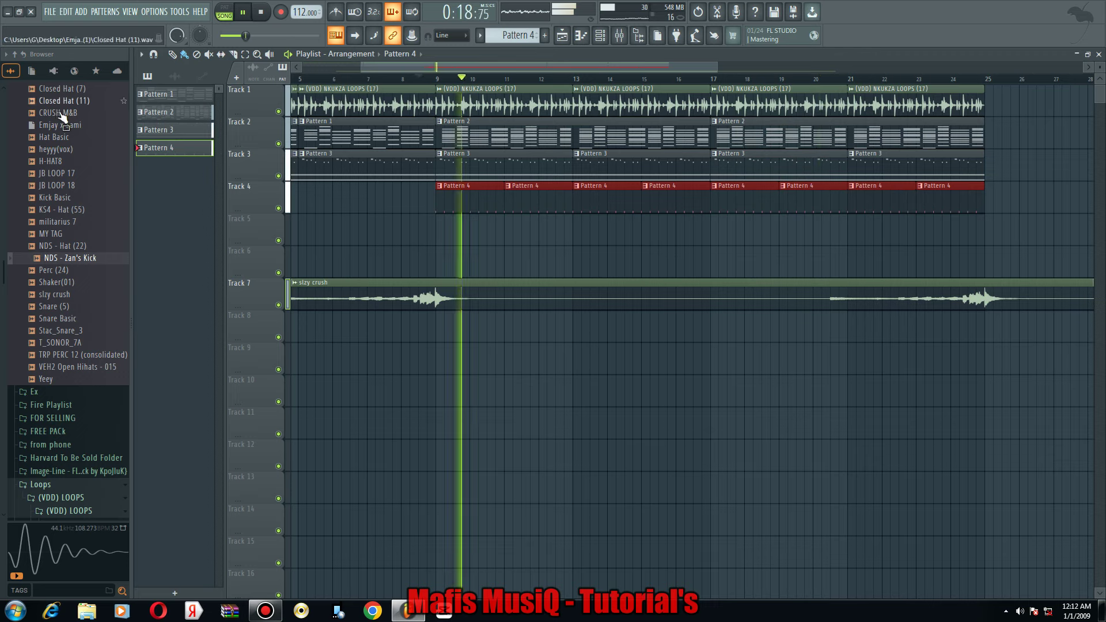
Open the TRP PERC 12 (consolidated), T_SONOR_7A and Stac_Snare_3 samples in new channels.
click(68, 354)
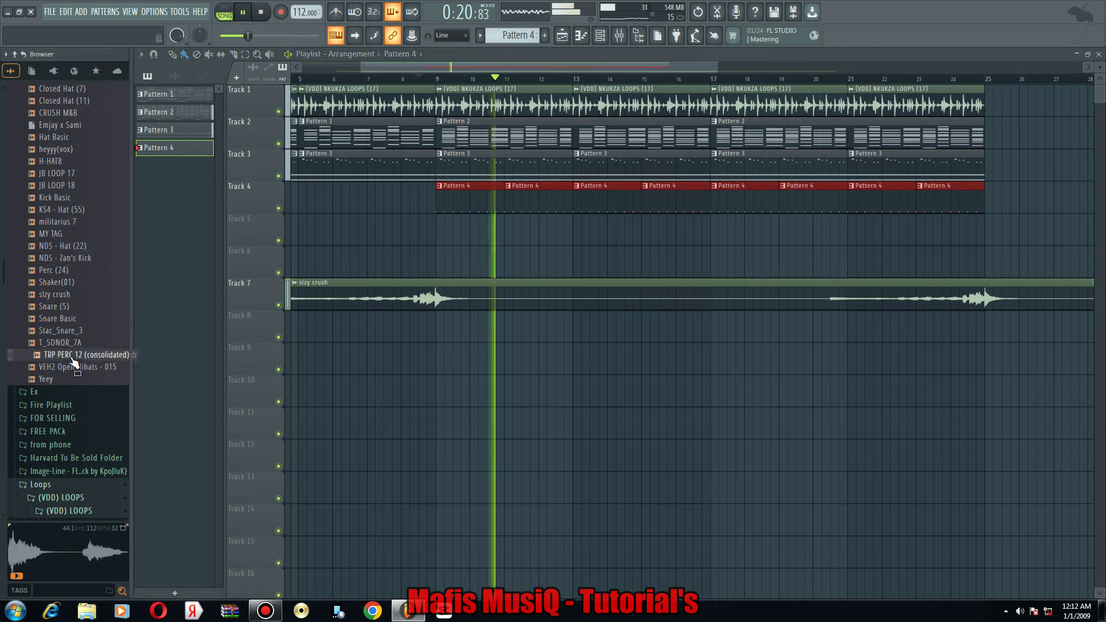
right_click(68, 354)
click(106, 356)
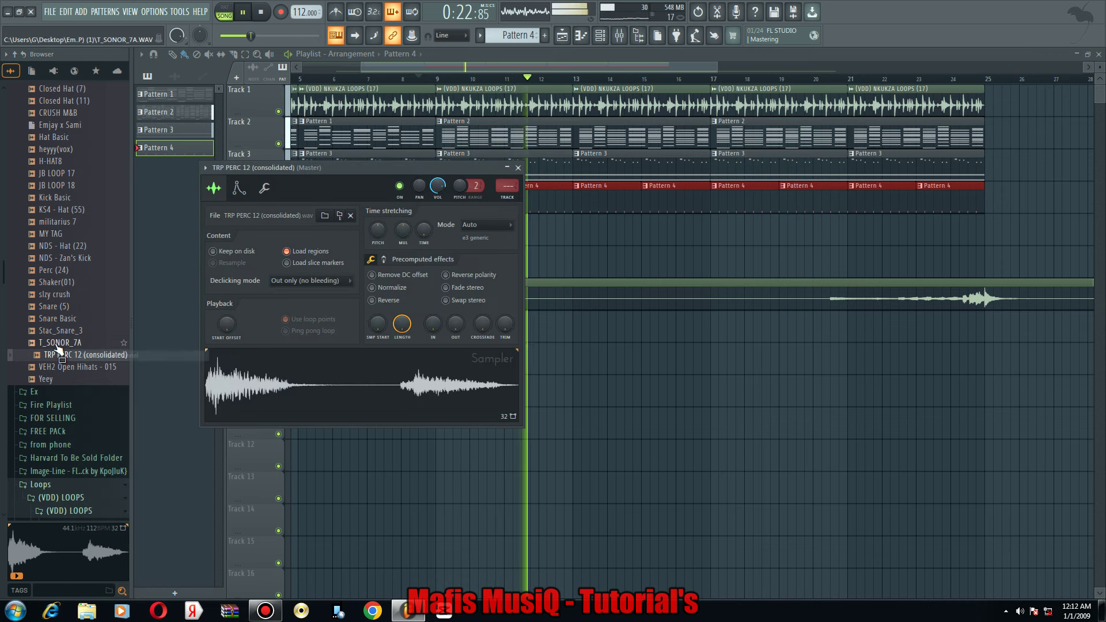
right_click(61, 344)
click(81, 355)
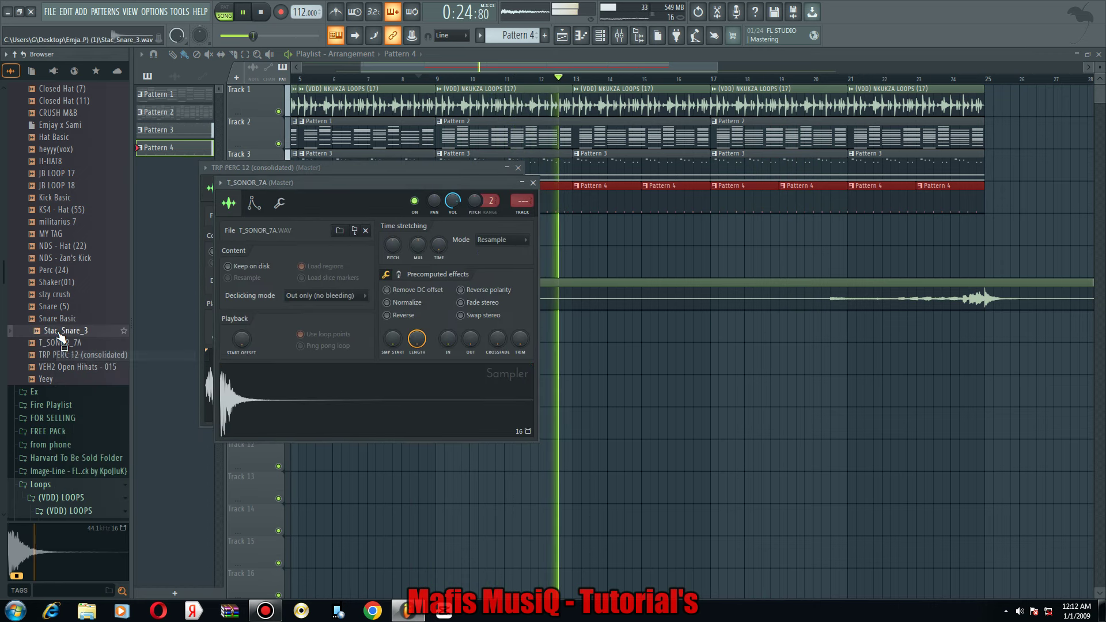
right_click(57, 330)
click(95, 348)
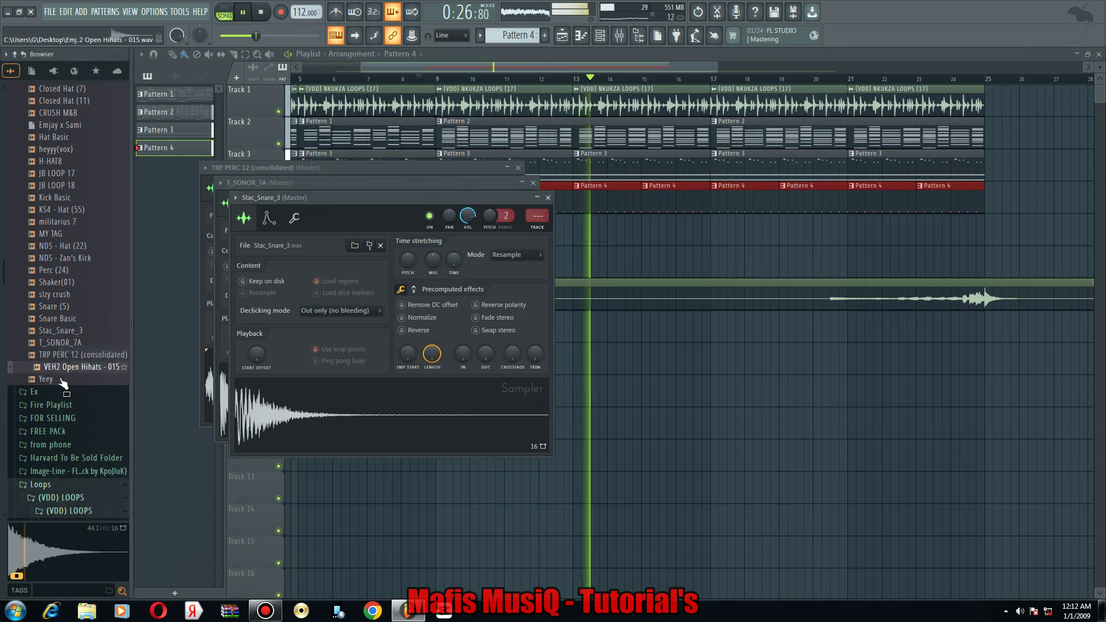
Audition the shaker, percussion, hat, clap and tom samples in the Emjay x Sami folder against the playing beat.
click(60, 282)
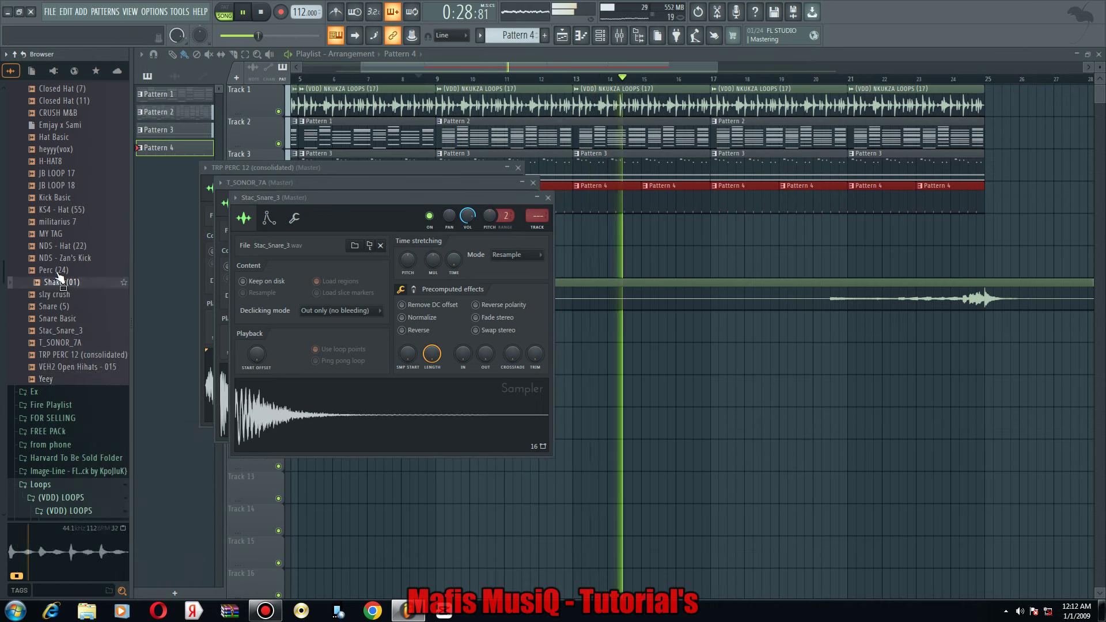
click(60, 270)
click(60, 258)
click(60, 246)
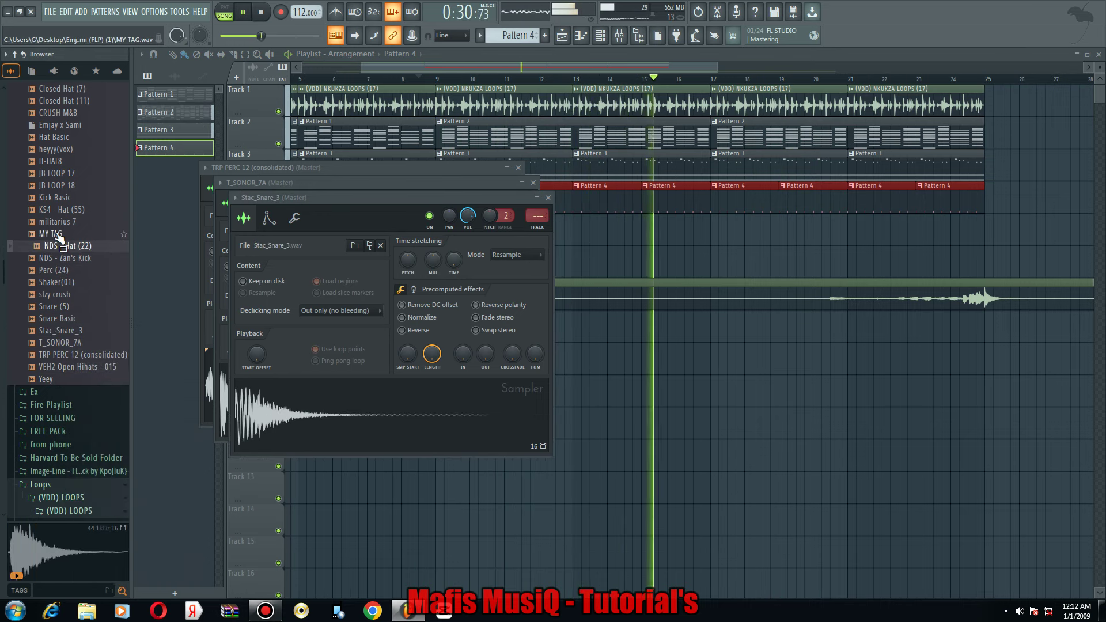
click(58, 234)
scroll(58, 248, up, 4)
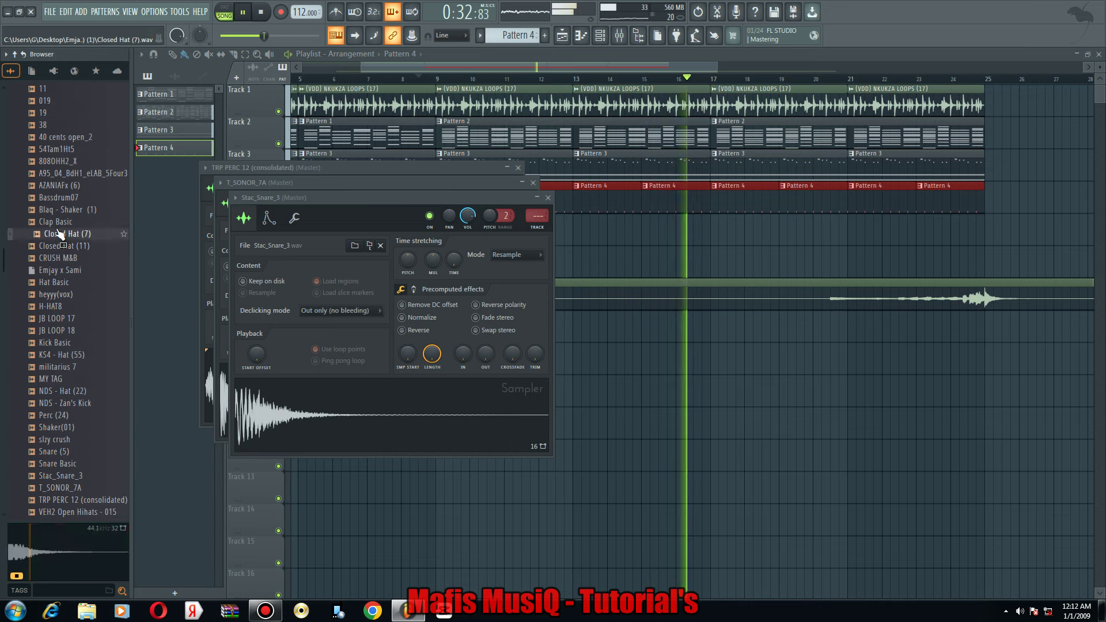
click(61, 193)
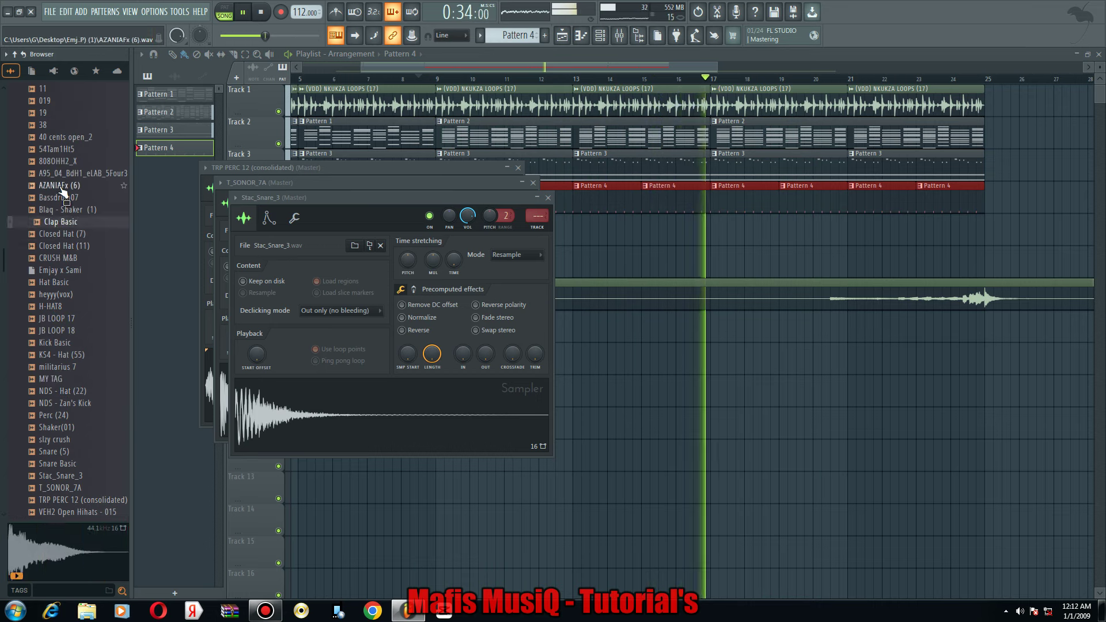
click(62, 187)
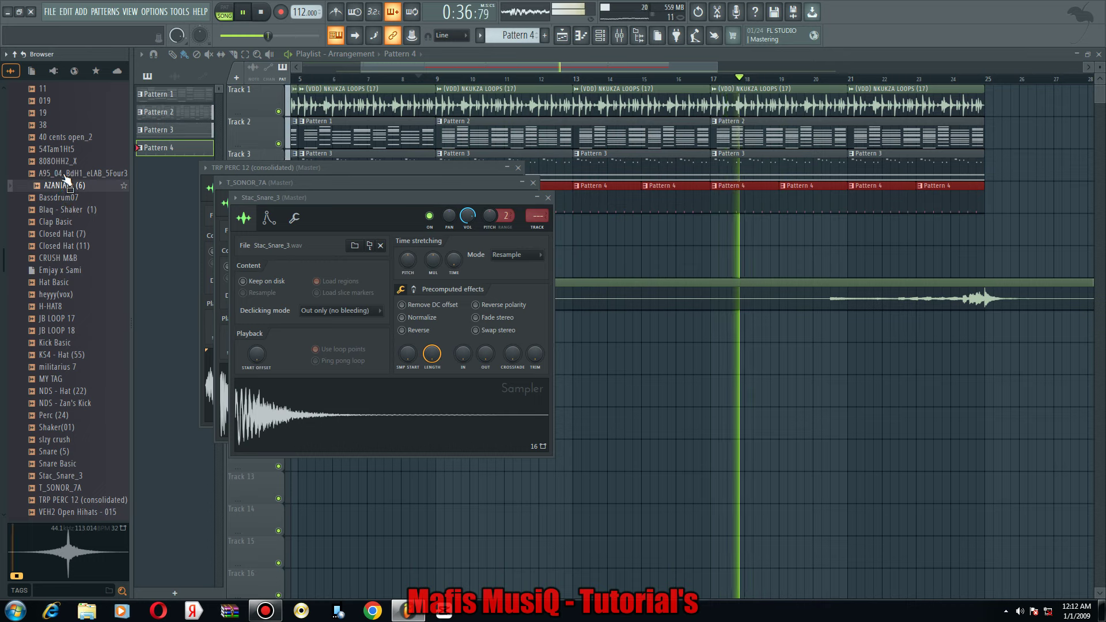
click(66, 162)
click(68, 172)
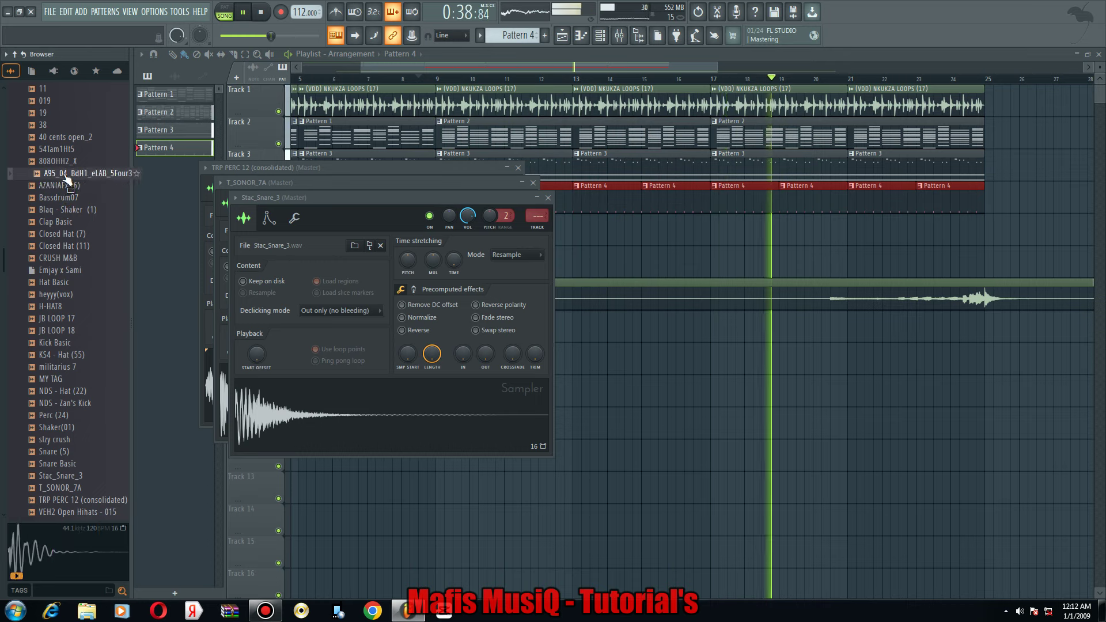
click(64, 139)
scroll(55, 167, up, 2)
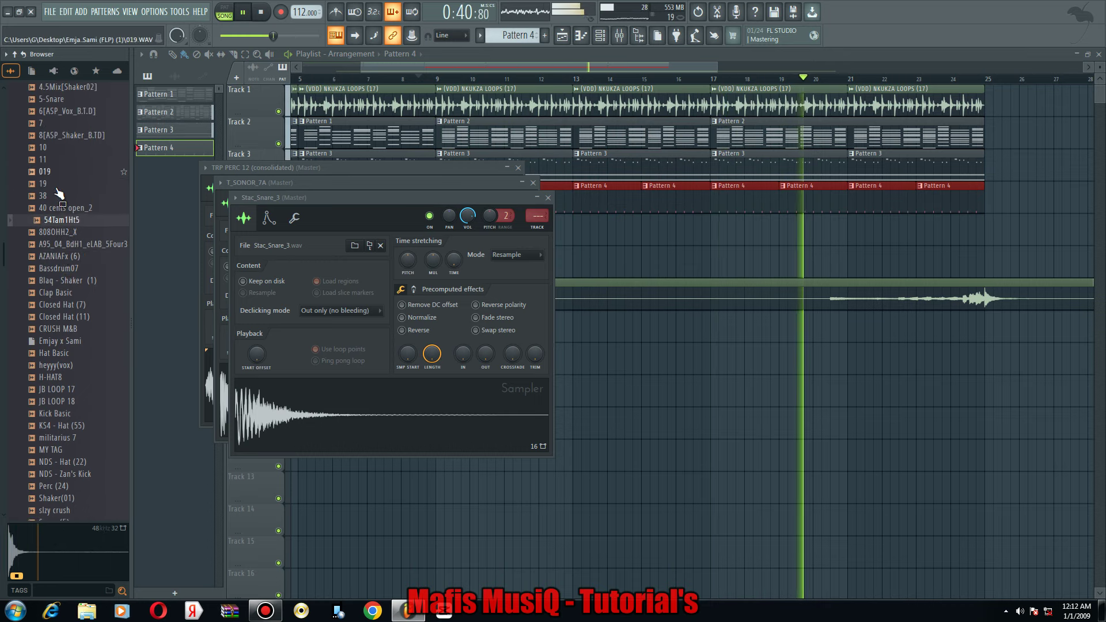
Audition the samples 19 and 38 and open 38 in a new channel.
click(46, 185)
click(46, 197)
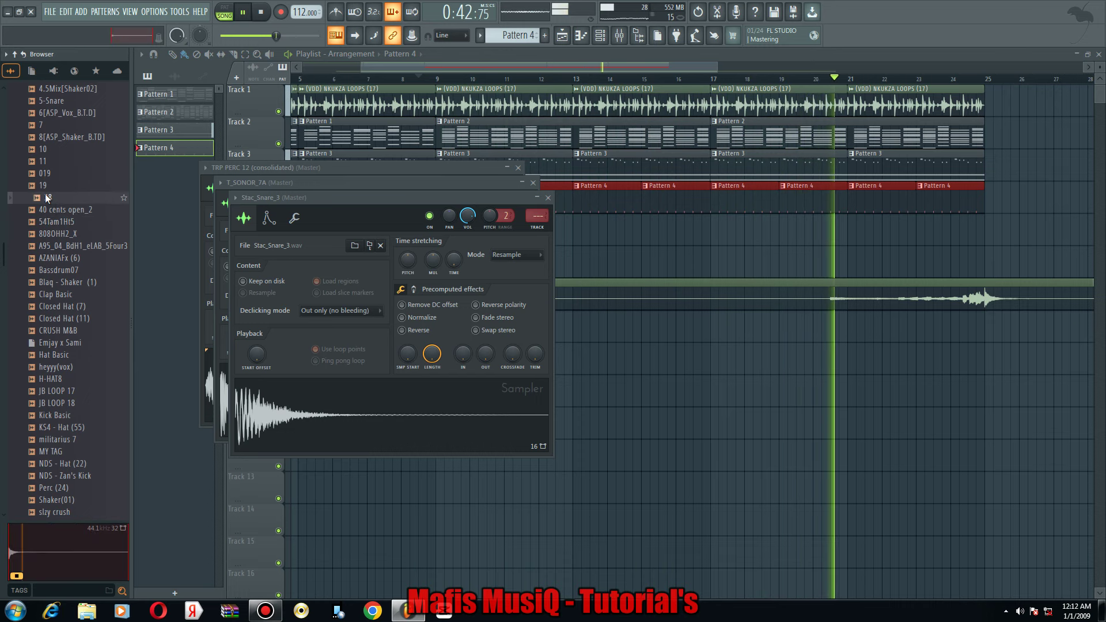
right_click(45, 196)
click(86, 212)
Audition sample 10 and open it in a new channel, and restart playback from just before bar 9.
click(47, 152)
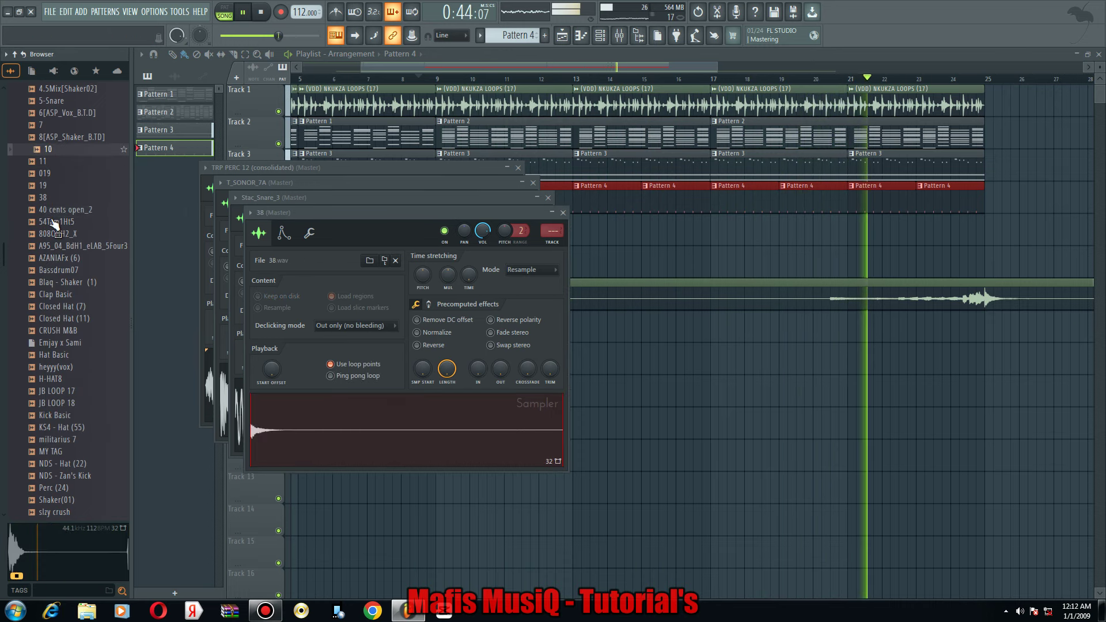
scroll(46, 153, up, 4)
right_click(46, 298)
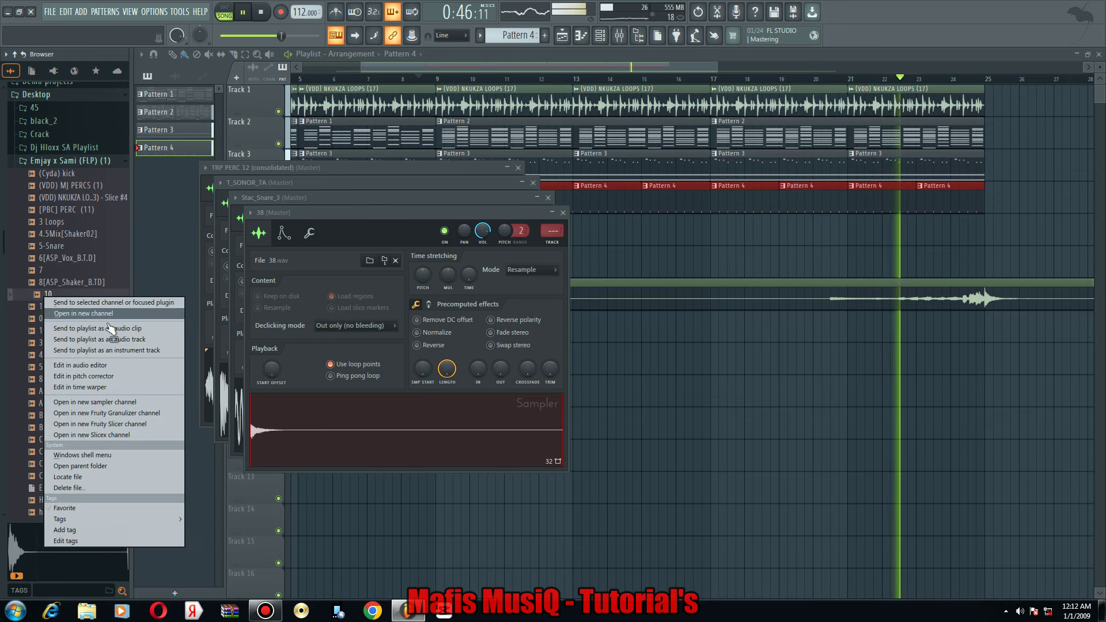
click(439, 90)
key(space)
key(space)
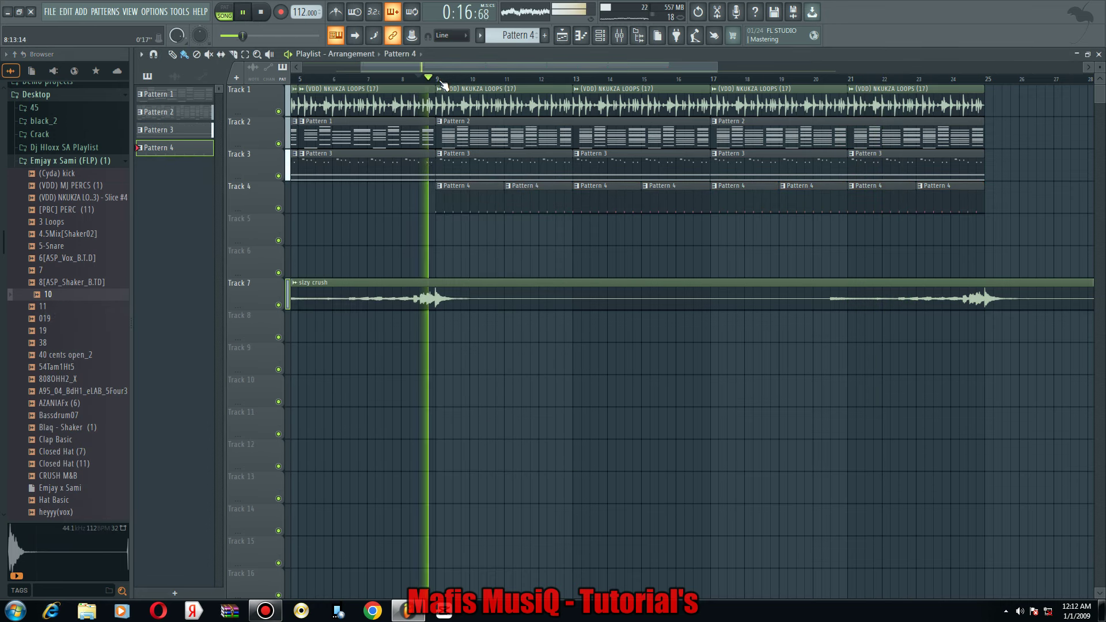
Create Pattern 5, place its clip at bar 9 on Track 5 and add a hit of sample 10 on step 1.
click(547, 37)
click(453, 225)
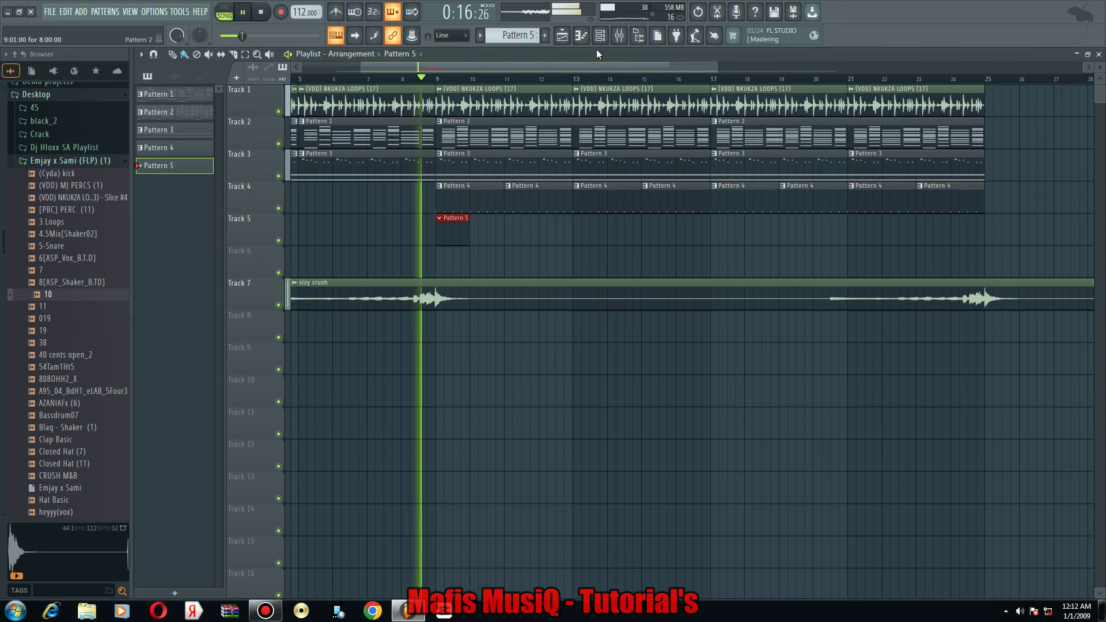
key(F6)
key(space)
key(space)
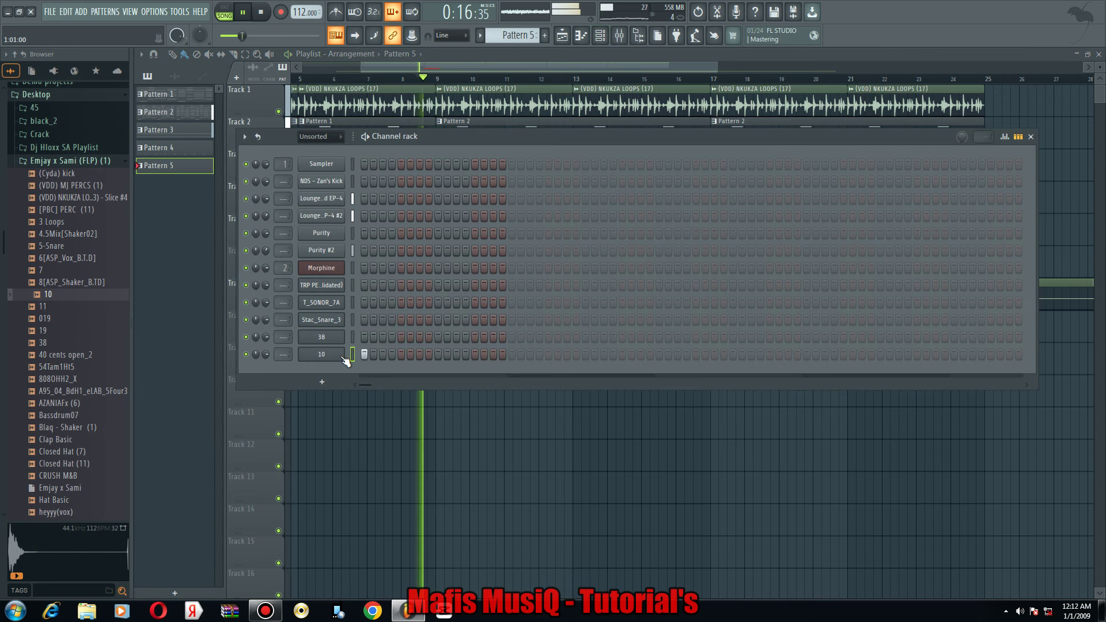
Set the quick fade out of sample 10 to 100% and return to the channel rack.
click(340, 354)
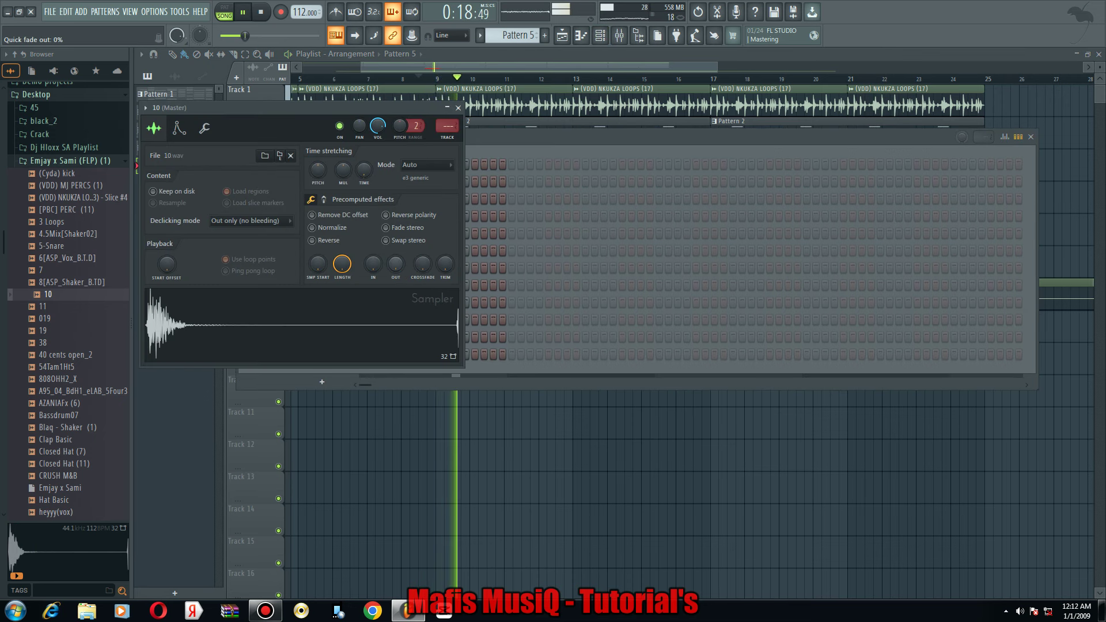
drag(401, 269, 348, 259)
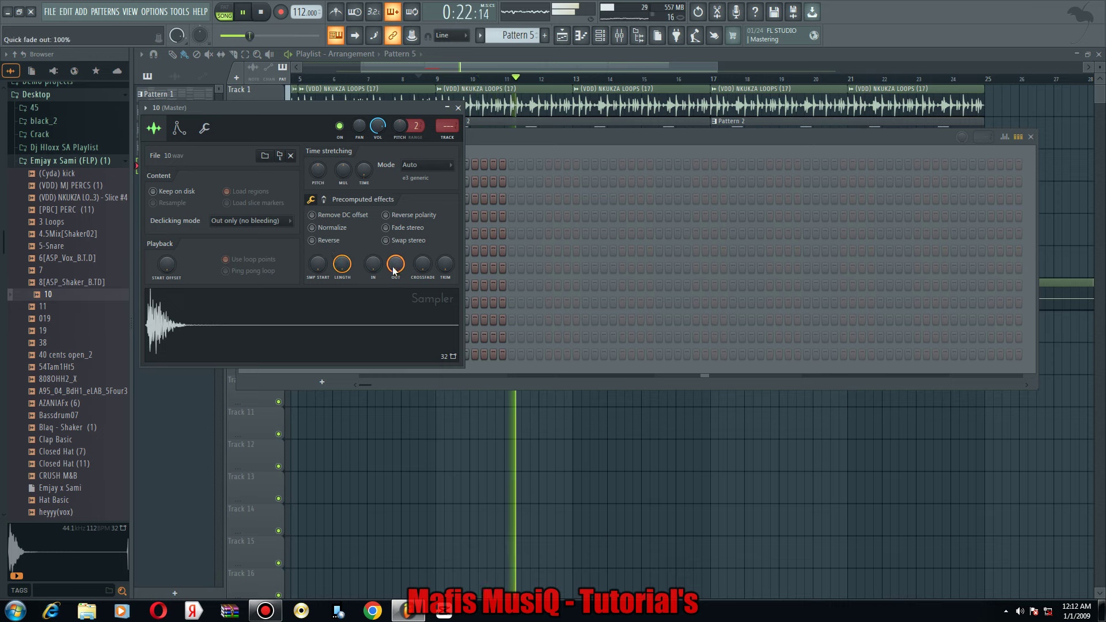
click(438, 376)
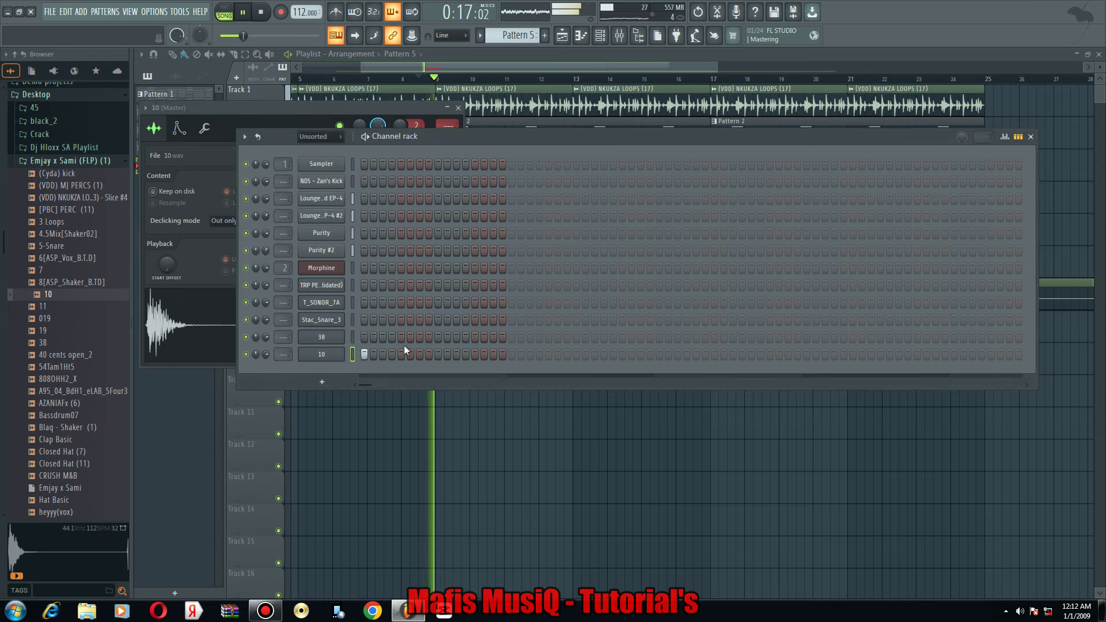
Normalize sample 38 and place one hit each of 38 and Stac_Snare_3 on step 4 of Pattern 5.
click(402, 337)
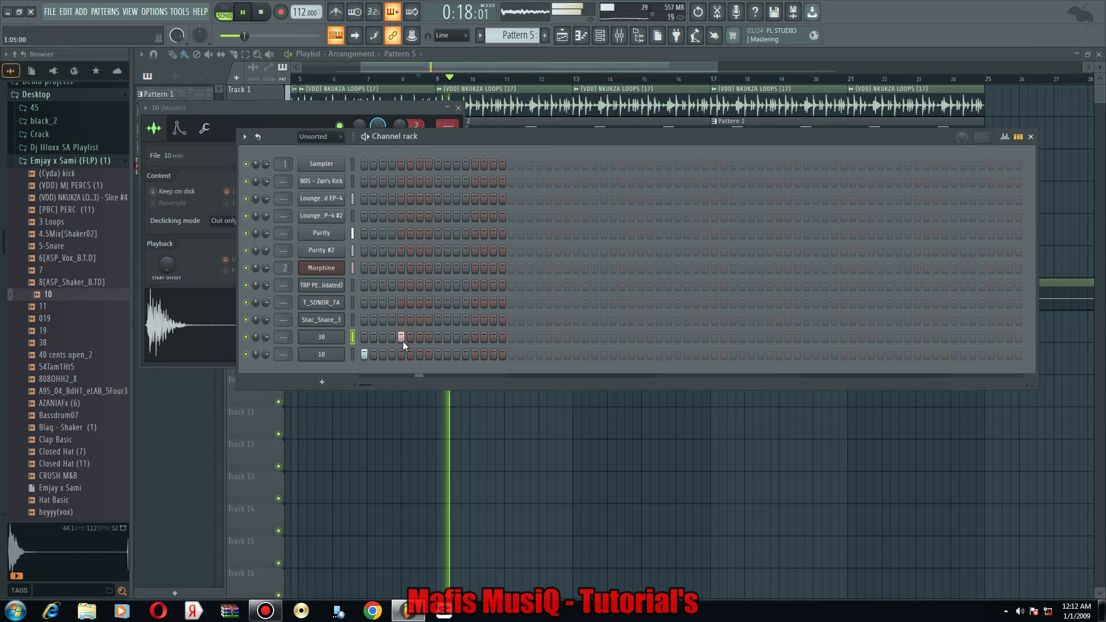
click(330, 338)
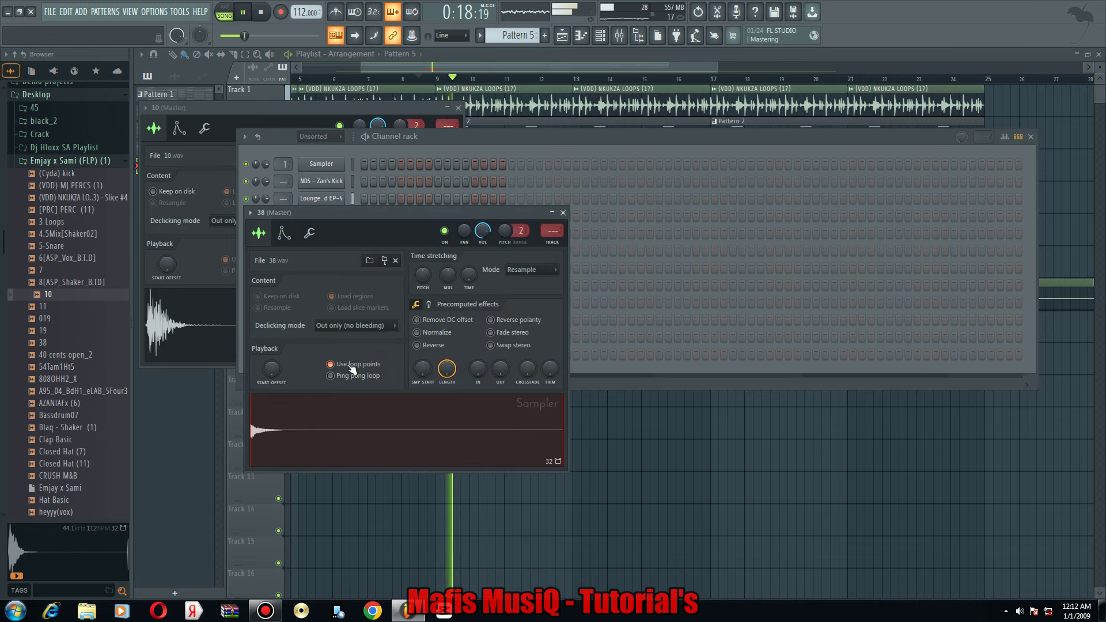
click(572, 365)
click(391, 319)
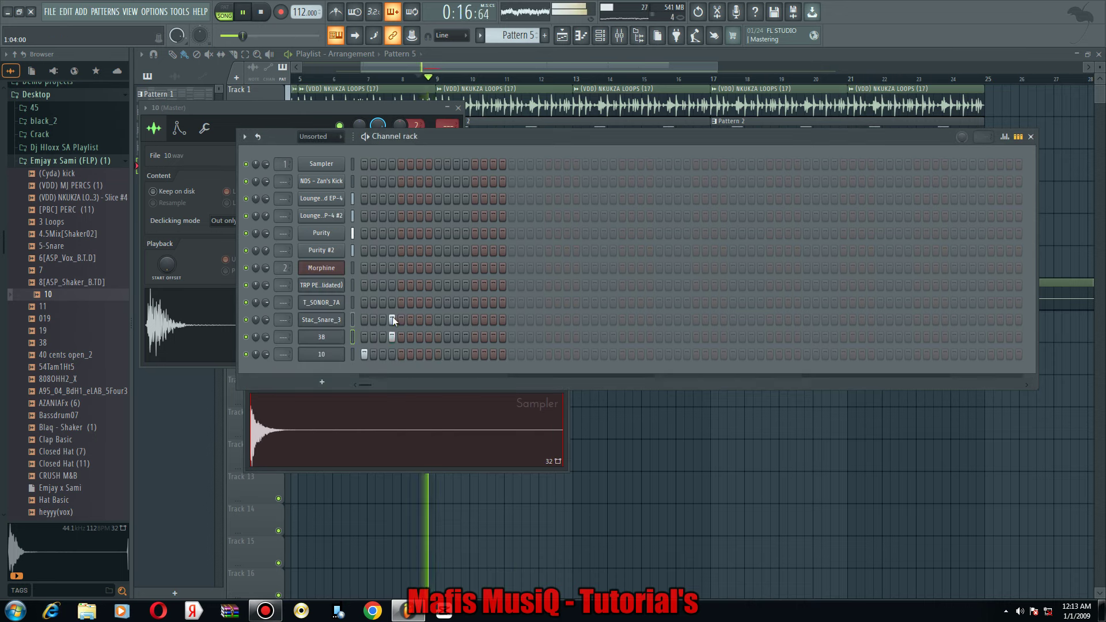
Place a T_SONOR_7A hit on step 7 of Pattern 5.
click(427, 302)
click(420, 303)
right_click(428, 303)
Try TRP PERC 12 hits on steps 10 and 11 of Pattern 5.
click(456, 286)
click(449, 287)
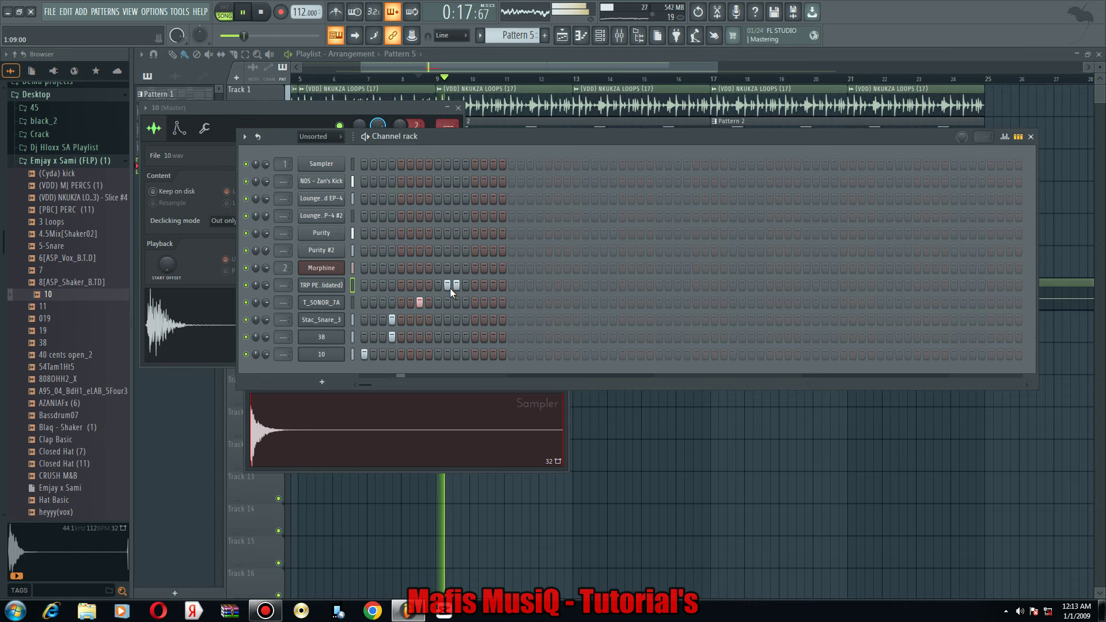
click(448, 286)
Normalize TRP PERC 12, adjust its pitch and fade out, and place its hit on step 9 of Pattern 5.
key(space)
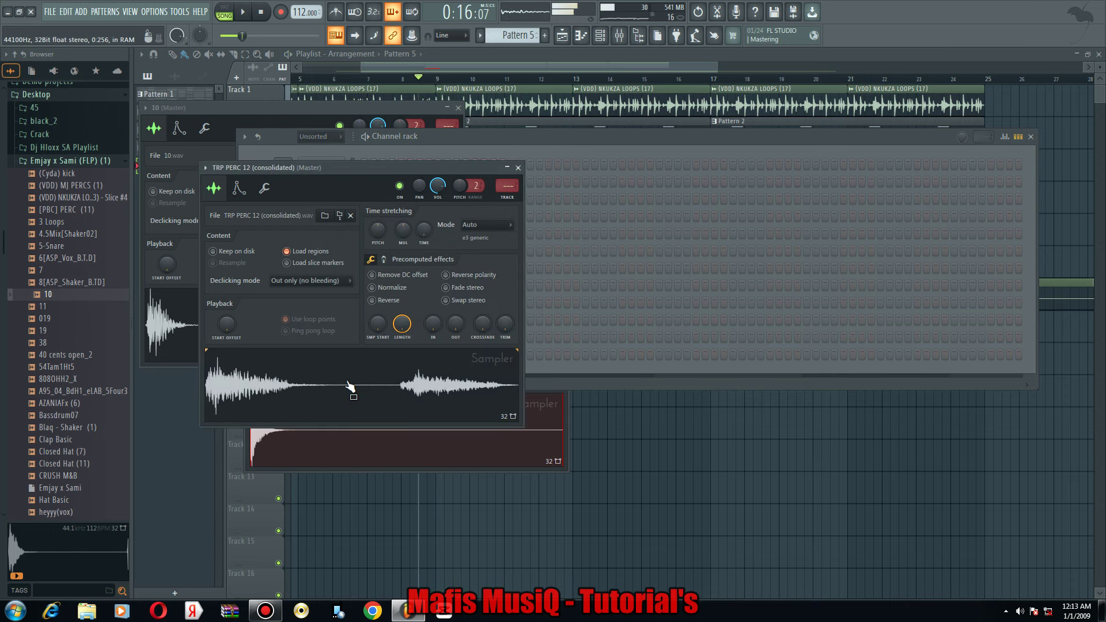
click(481, 150)
key(space)
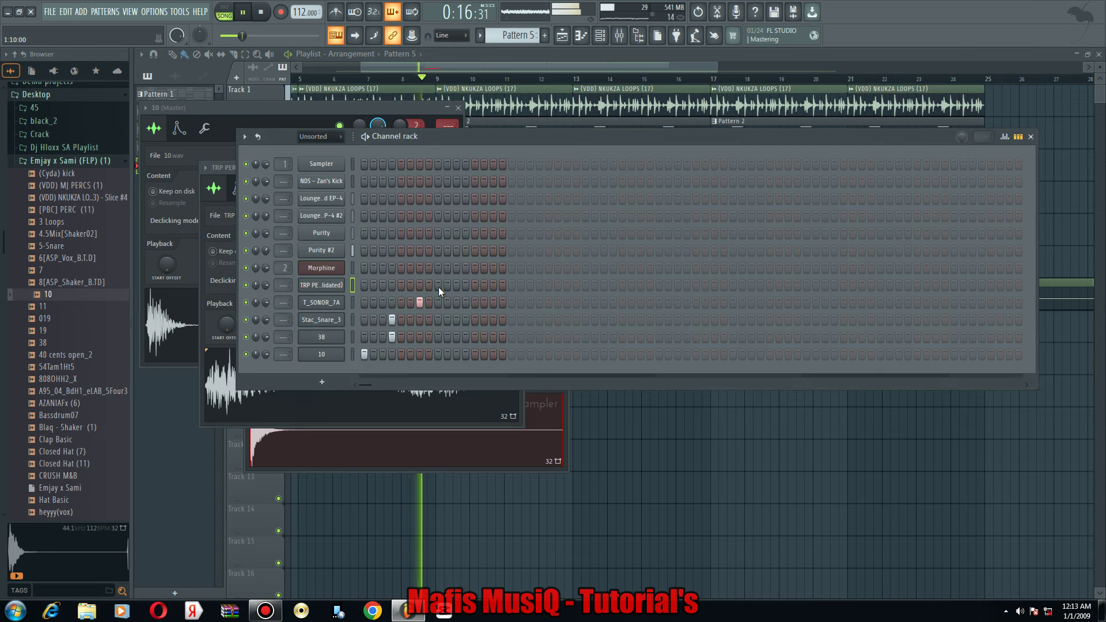
click(331, 286)
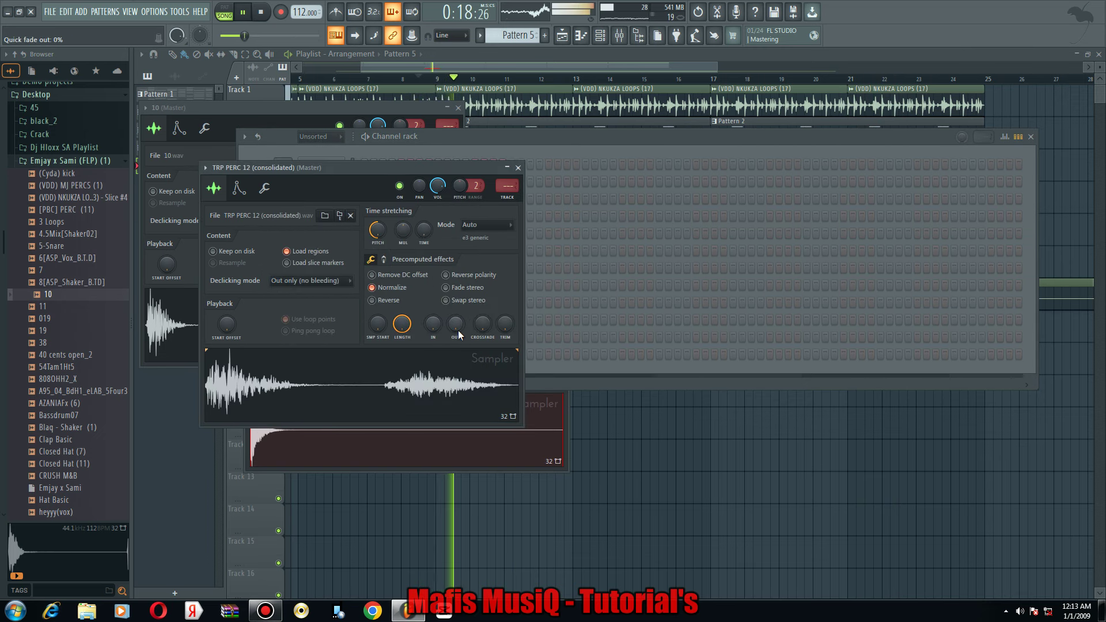
drag(458, 330, 402, 277)
key(space)
click(493, 151)
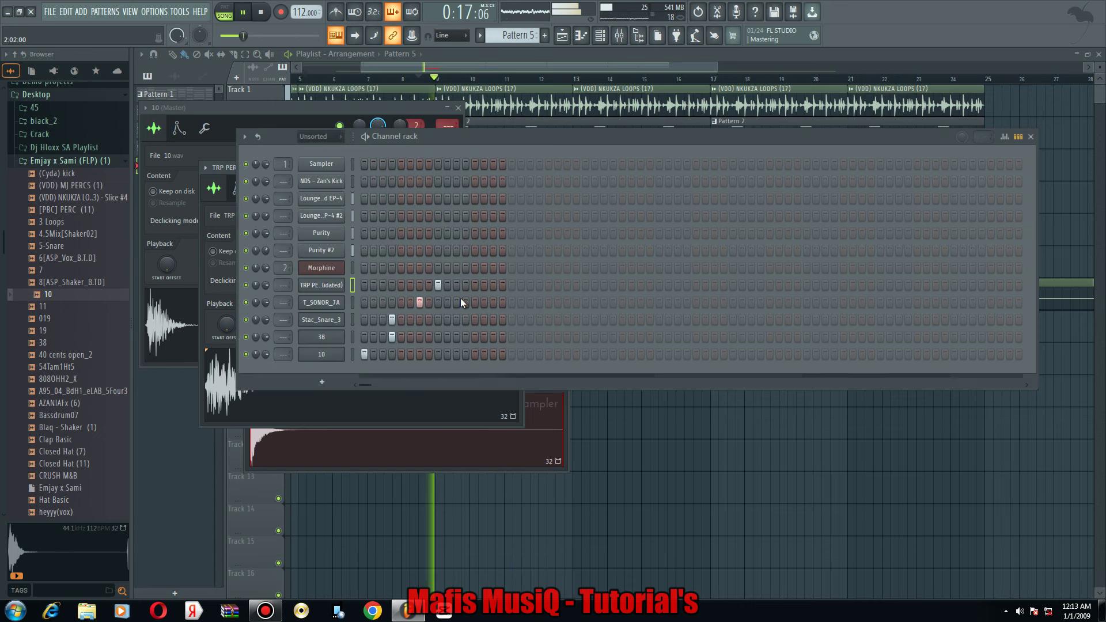
Add T_SONOR_7A and Stac_Snare_3 hits on step 11 and a hit of sample 10 on step 14.
click(456, 303)
click(456, 320)
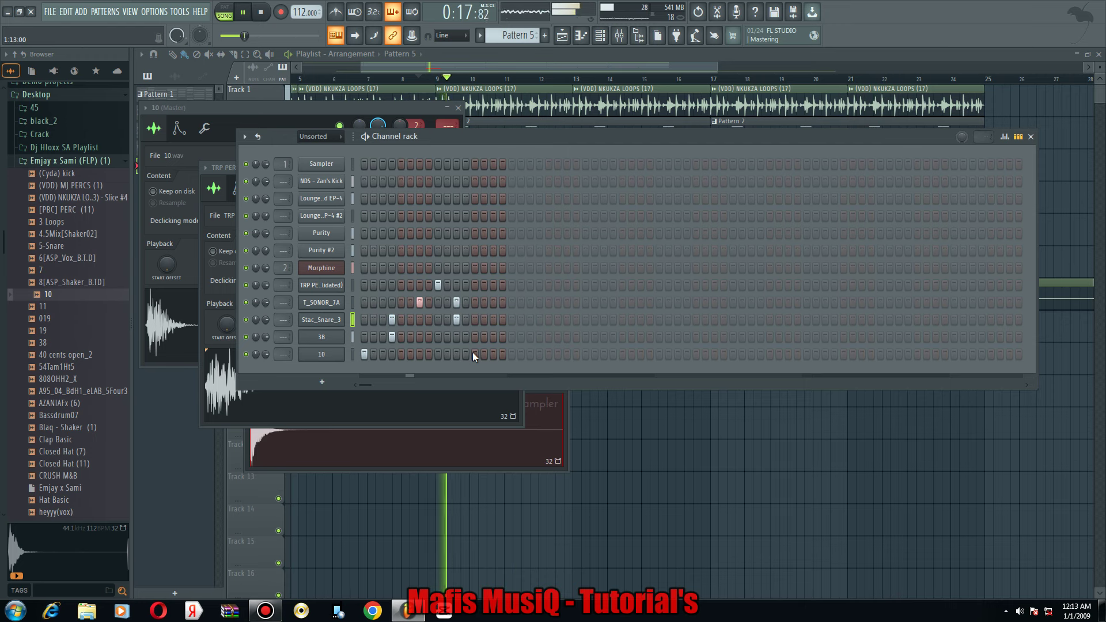
drag(488, 357, 491, 358)
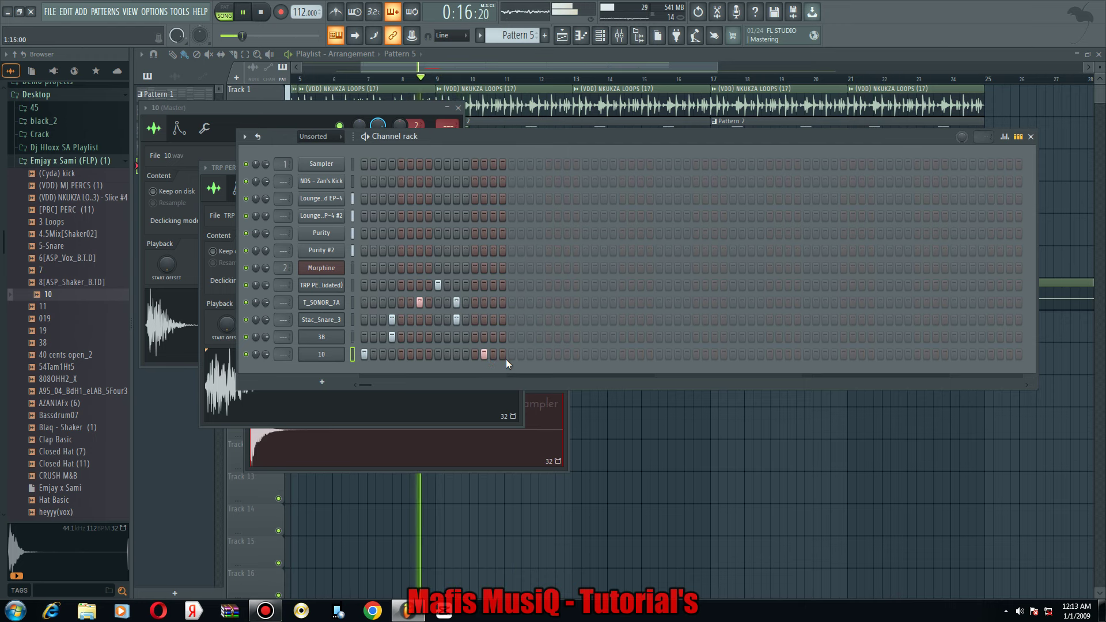
Duplicate the Pattern 5 clip along Track 5 so four clips fill bars 9 to 13.
key(F12)
key(ctrl+b)
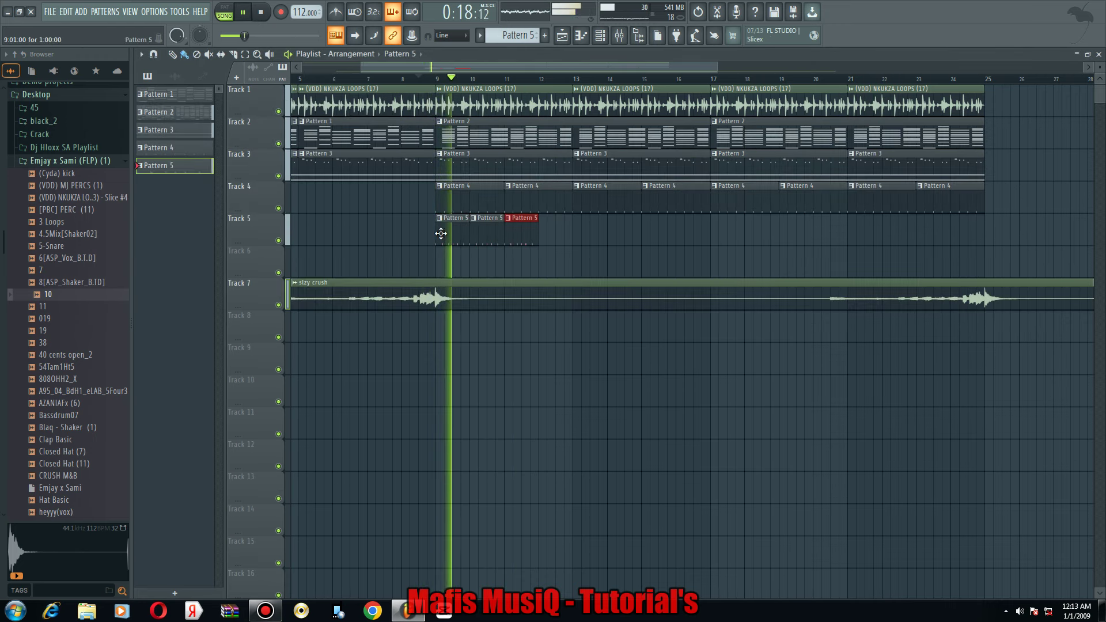
key(ctrl+b)
Merge the four Pattern 5 clips into Pattern 6 and duplicate it along Track 5 up to bar 25.
drag(584, 231, 431, 243)
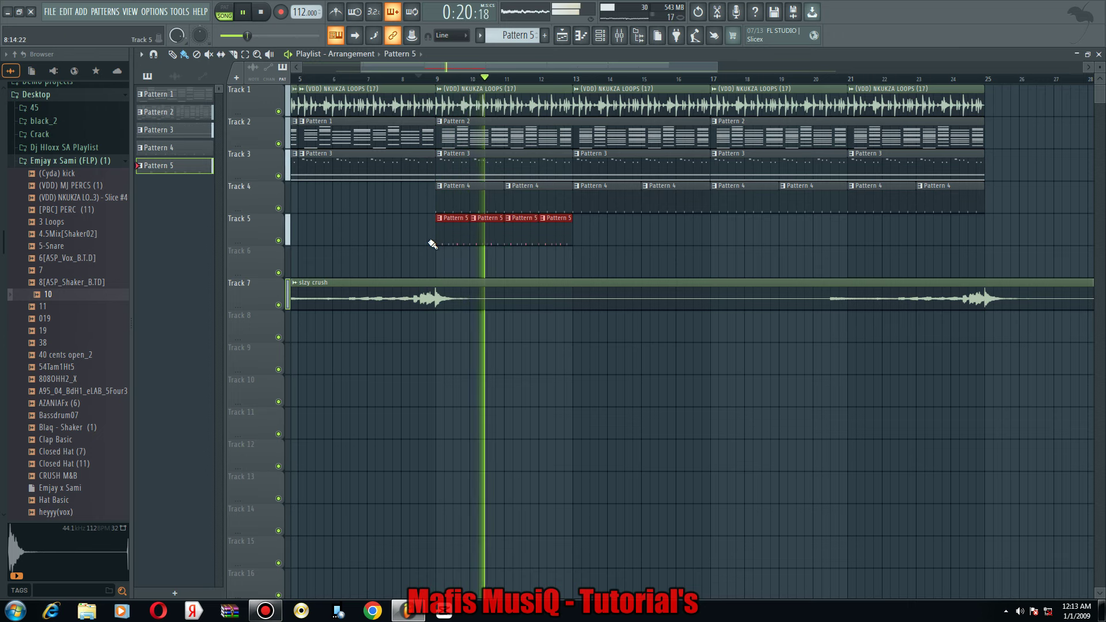
key(ctrl+g)
key(ctrl+b)
key(ctrl+b)
key(ctrl+b)
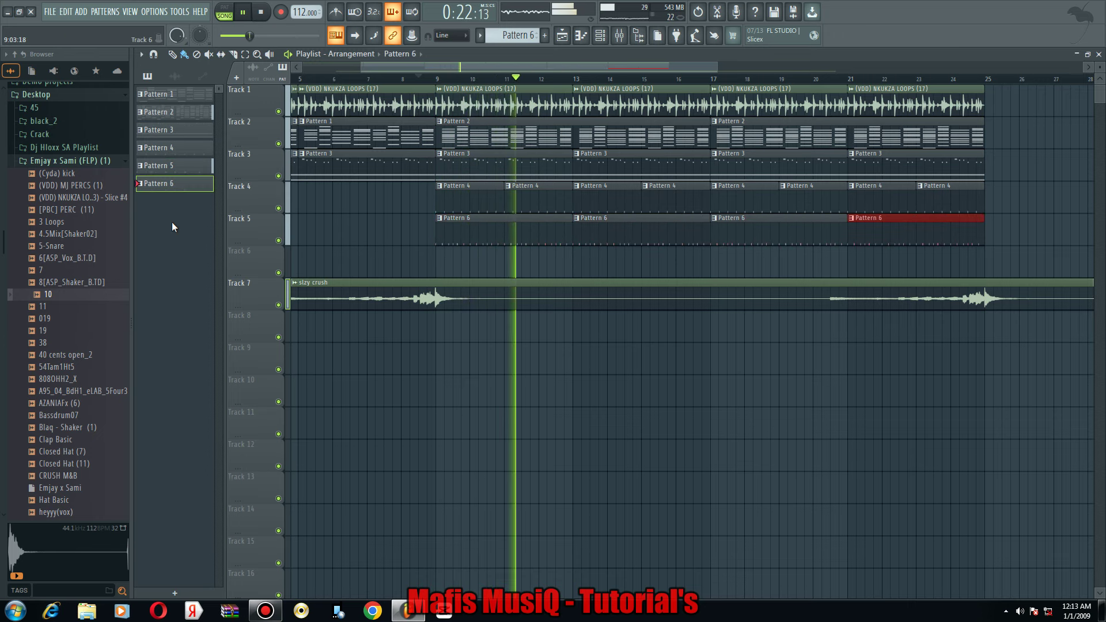
Audition the (VDD) NKUKZA LOOPS (13) - Slice #4 sample and open it in a new channel.
click(77, 197)
right_click(77, 197)
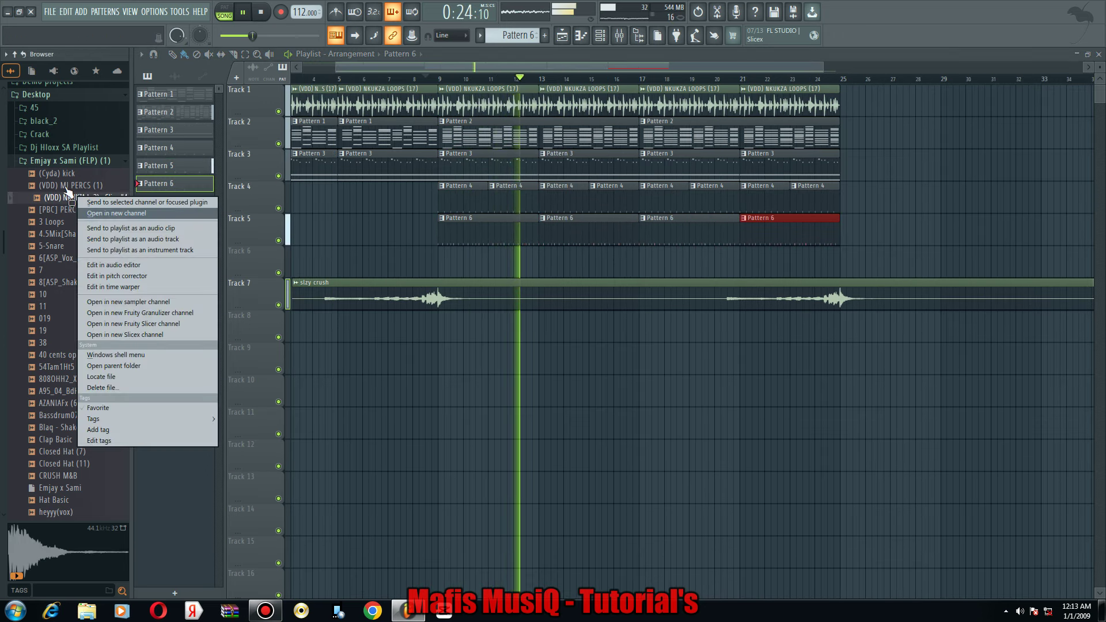
click(97, 213)
Find the JayLokas Let's Go Fx sample in the browser and place it on Track 10 from bar 1.
click(35, 162)
scroll(31, 237, up, 10)
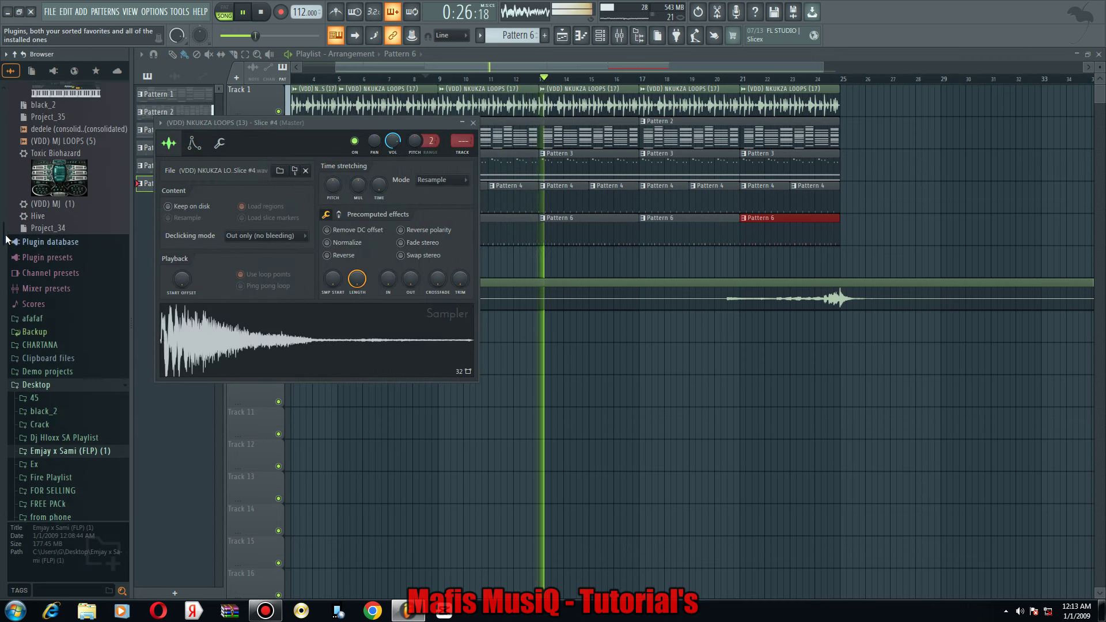
scroll(60, 272, up, 3)
scroll(60, 272, up, 10)
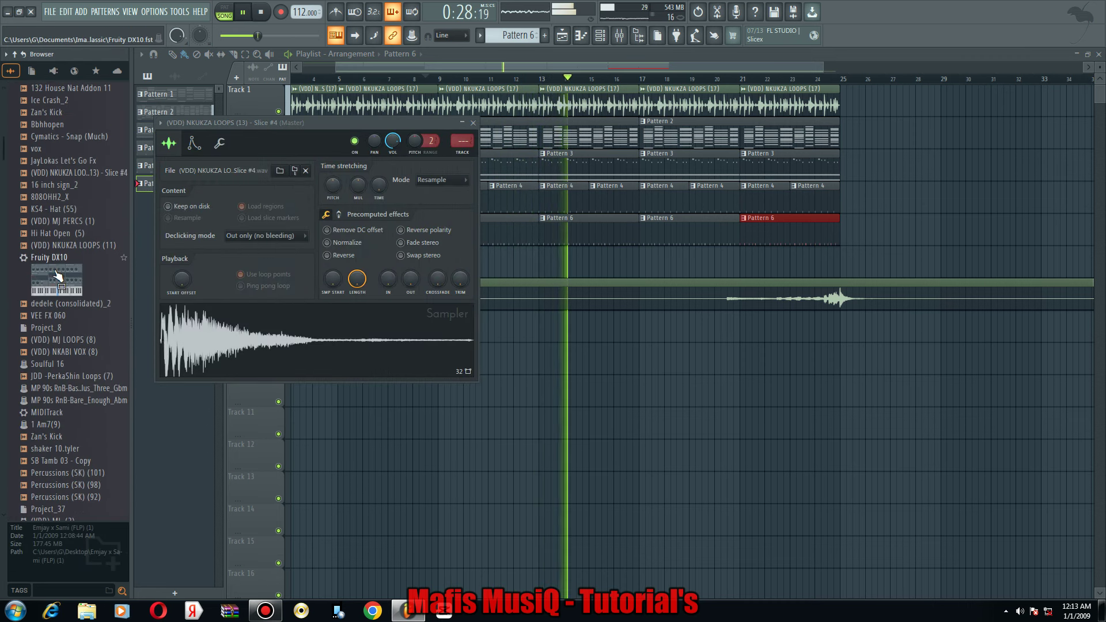
drag(63, 378, 216, 397)
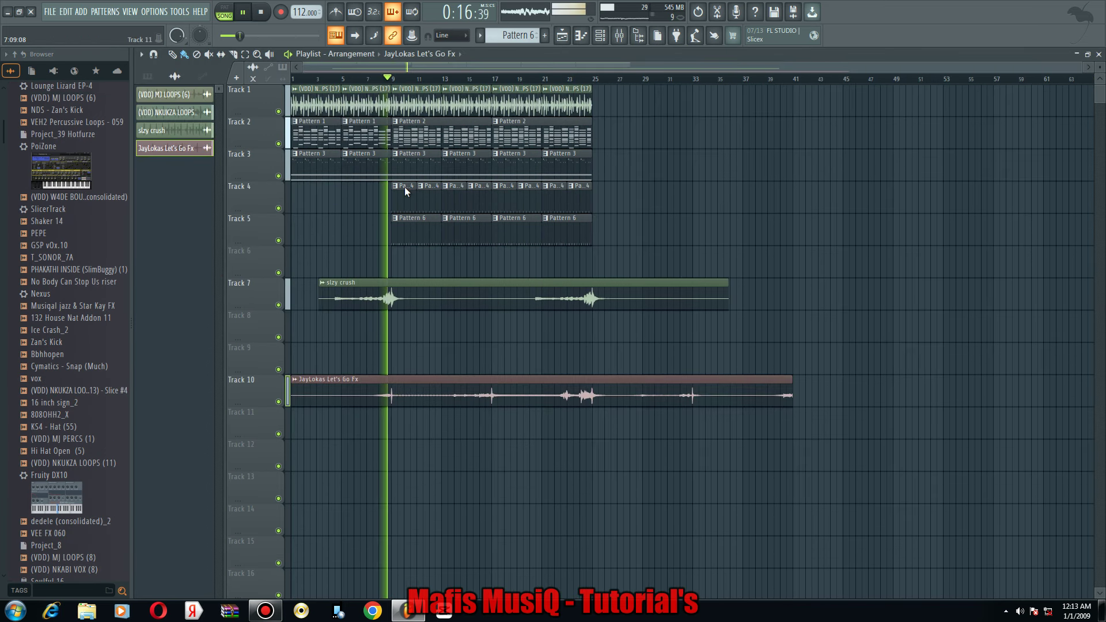
double_click(369, 392)
key(Escape)
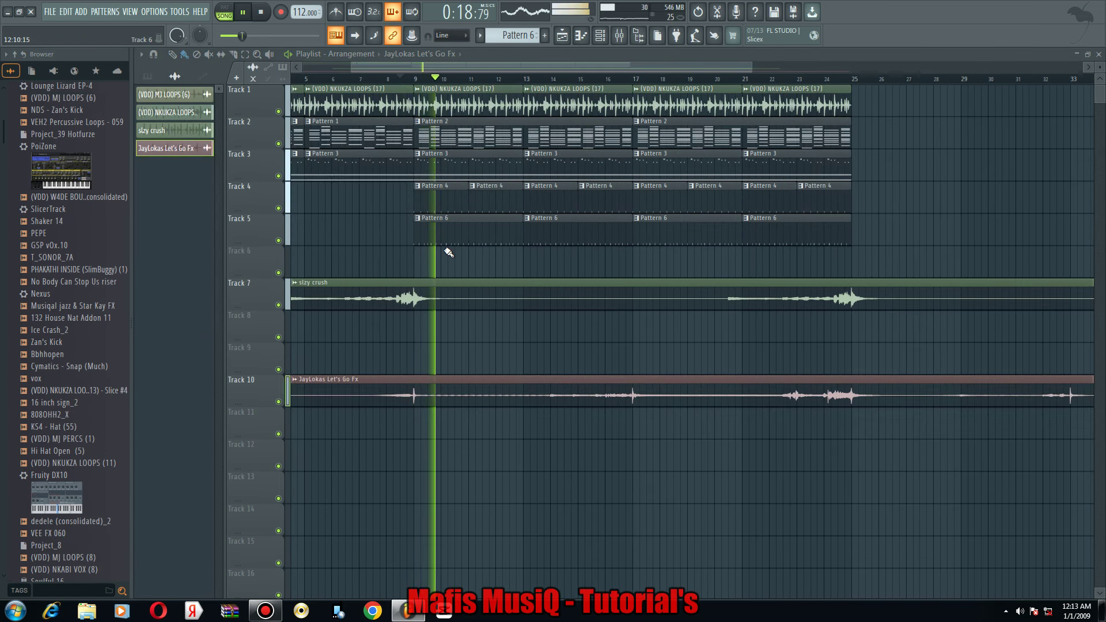
Switch to Pattern 3 and clone the Morphine channel in the channel rack.
scroll(511, 240, down, 3)
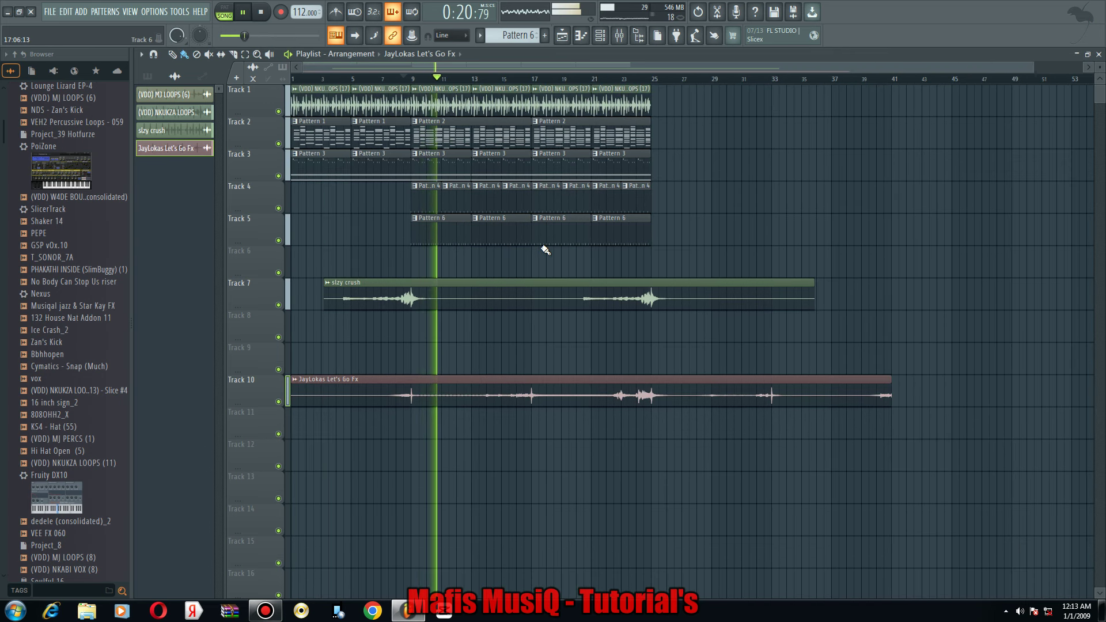
scroll(518, 107, down, 1)
scroll(440, 141, down, 1)
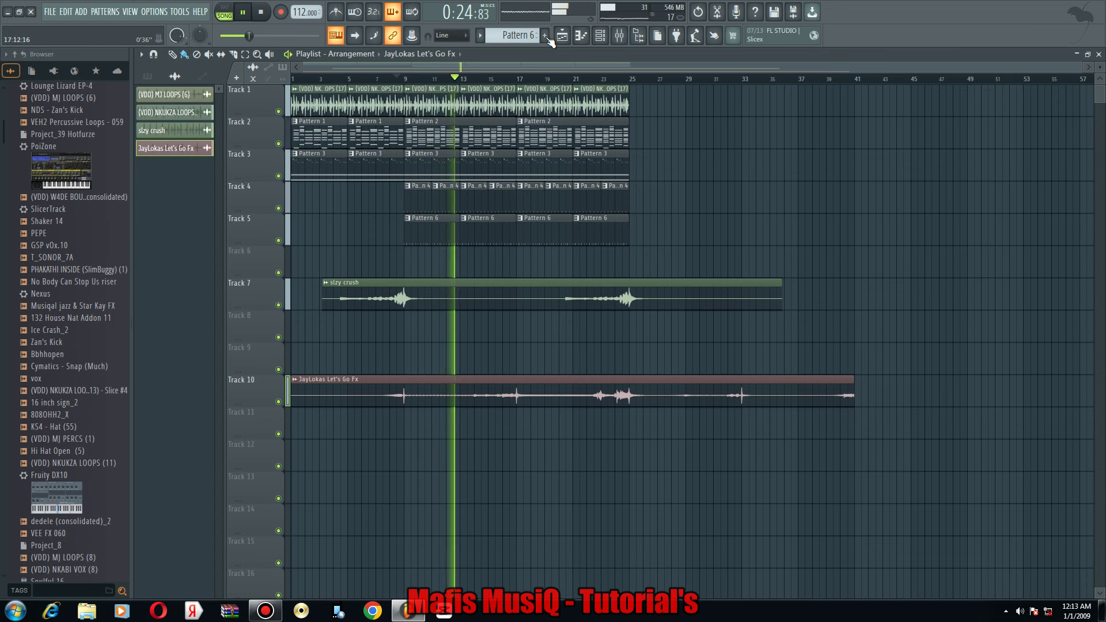
click(598, 38)
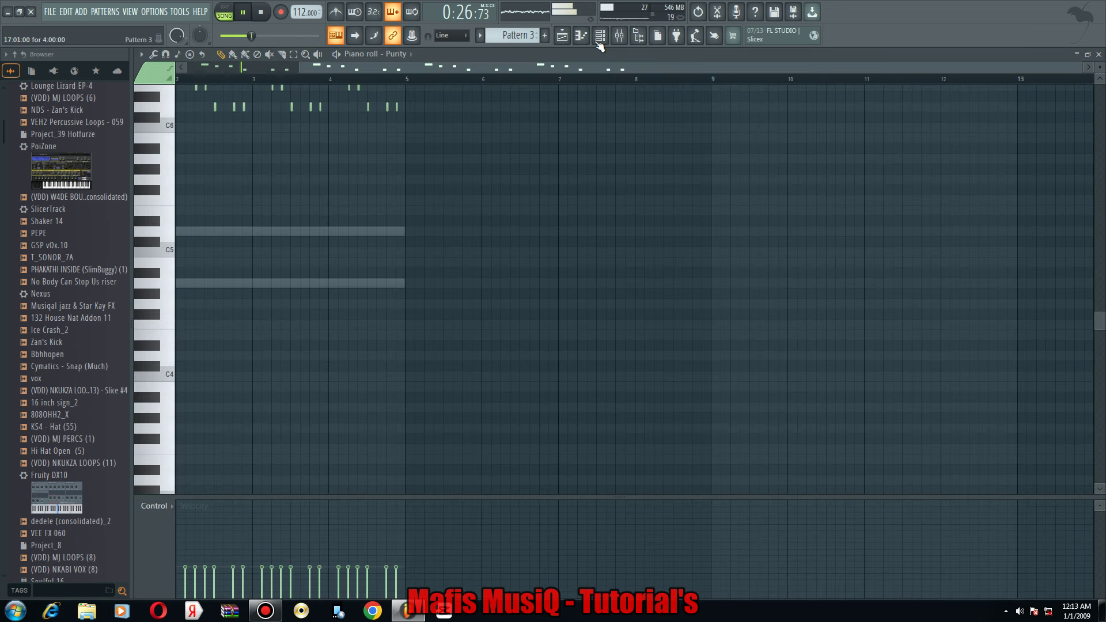
click(600, 36)
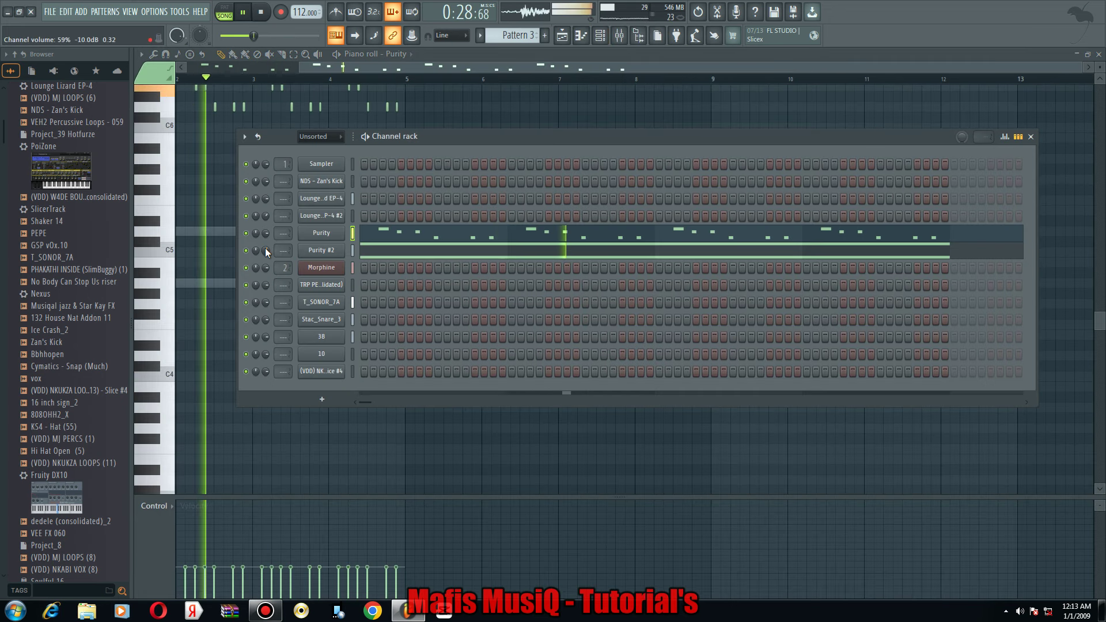
click(324, 400)
key(Escape)
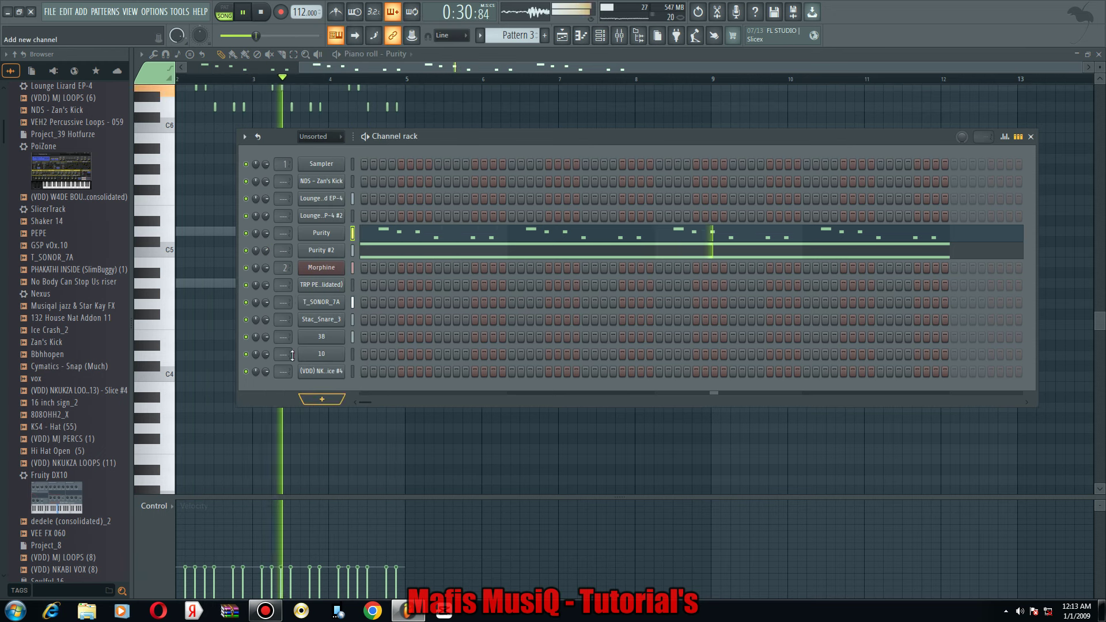
right_click(340, 269)
click(371, 376)
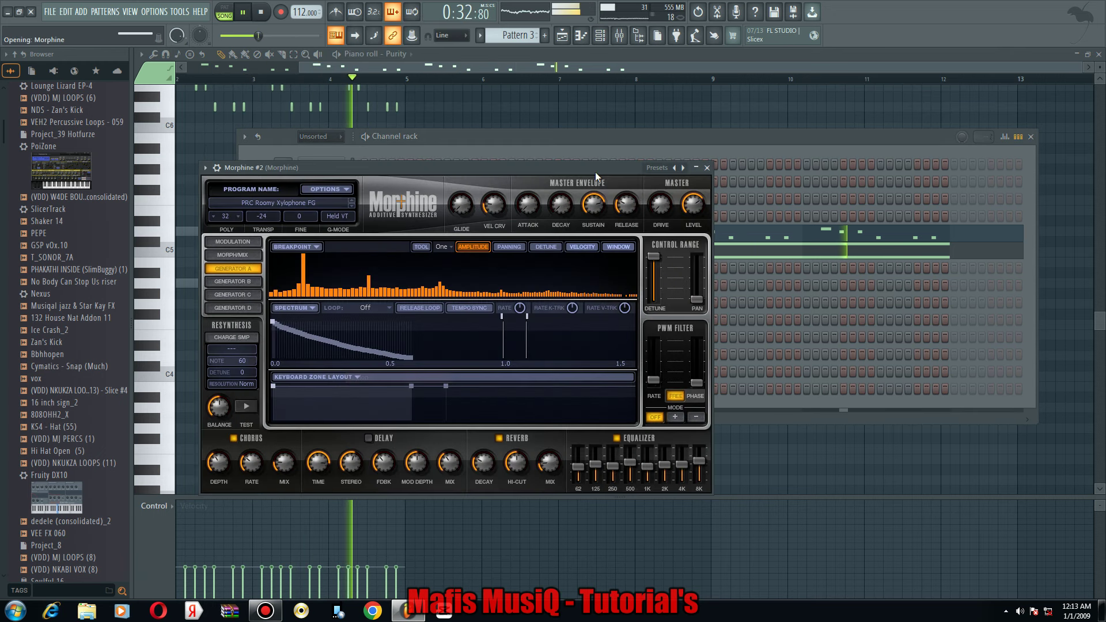
Choose the BAS Smoothy MC program from the Bass bank of Morphine #2's presets library.
click(268, 204)
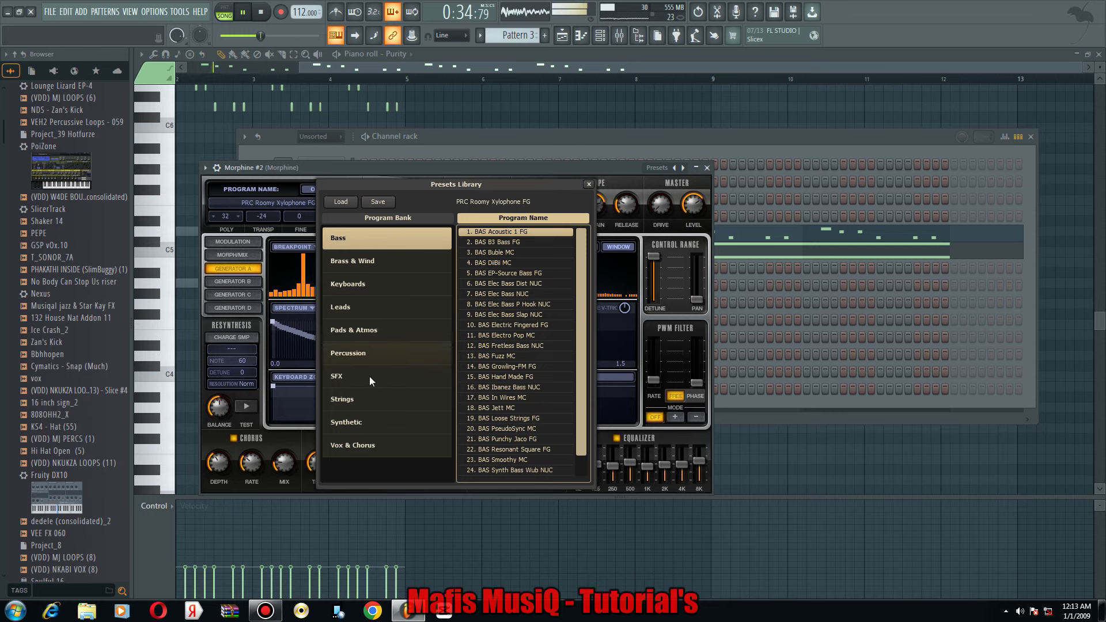
scroll(513, 447, down, 1)
click(507, 439)
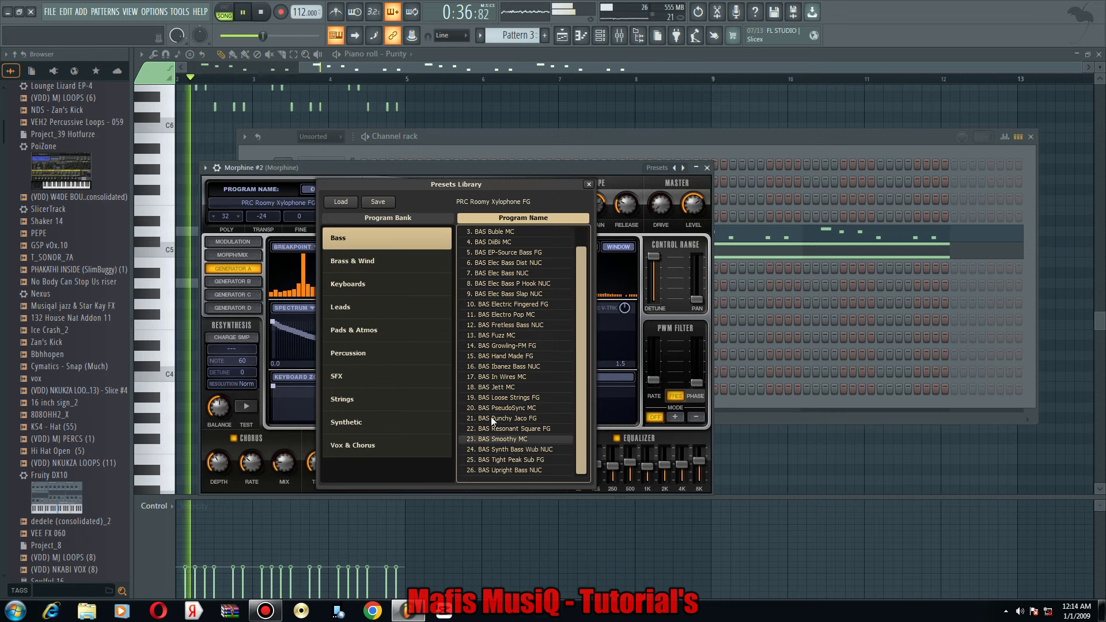
Route the Morphine #2 channel to the Master mixer track and change the typing keyboard's note layout.
click(217, 167)
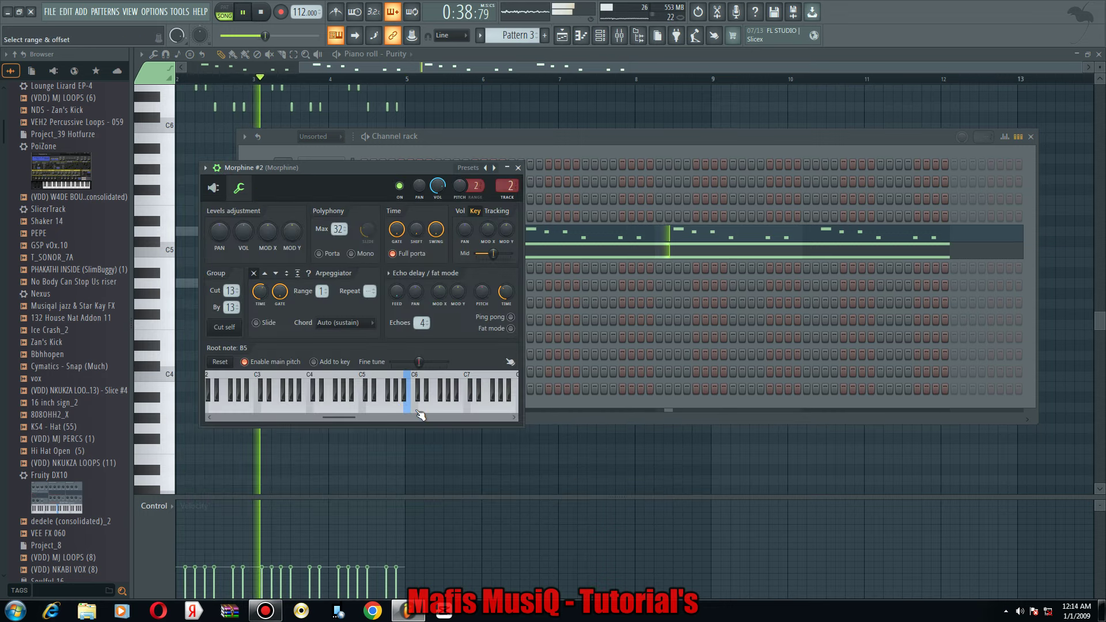
click(422, 397)
click(368, 397)
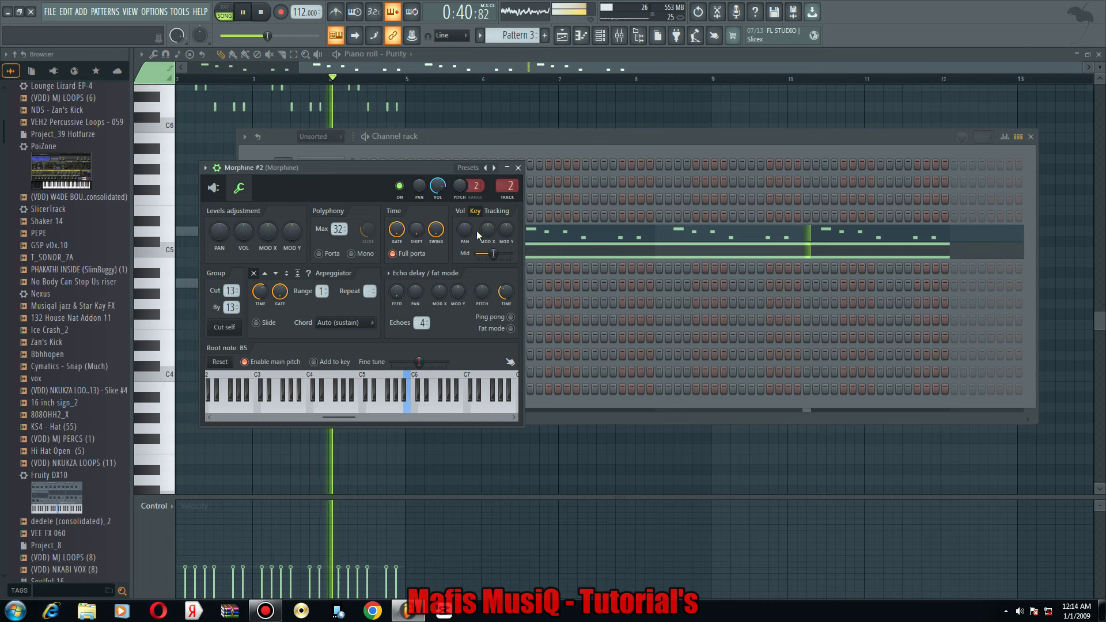
scroll(499, 188, down, 2)
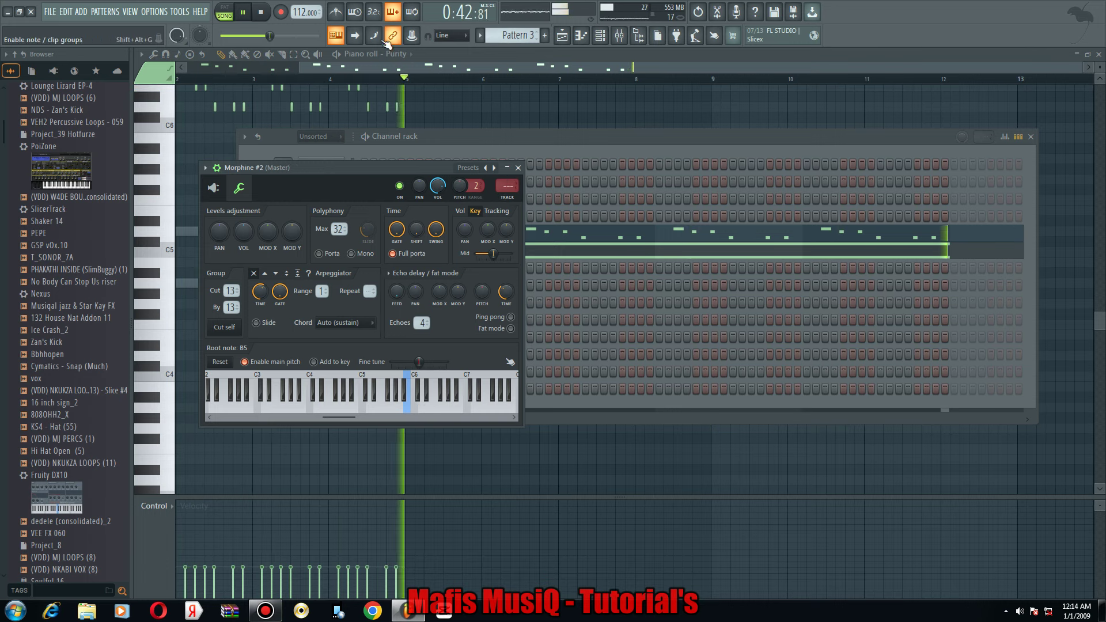
right_click(335, 36)
click(346, 216)
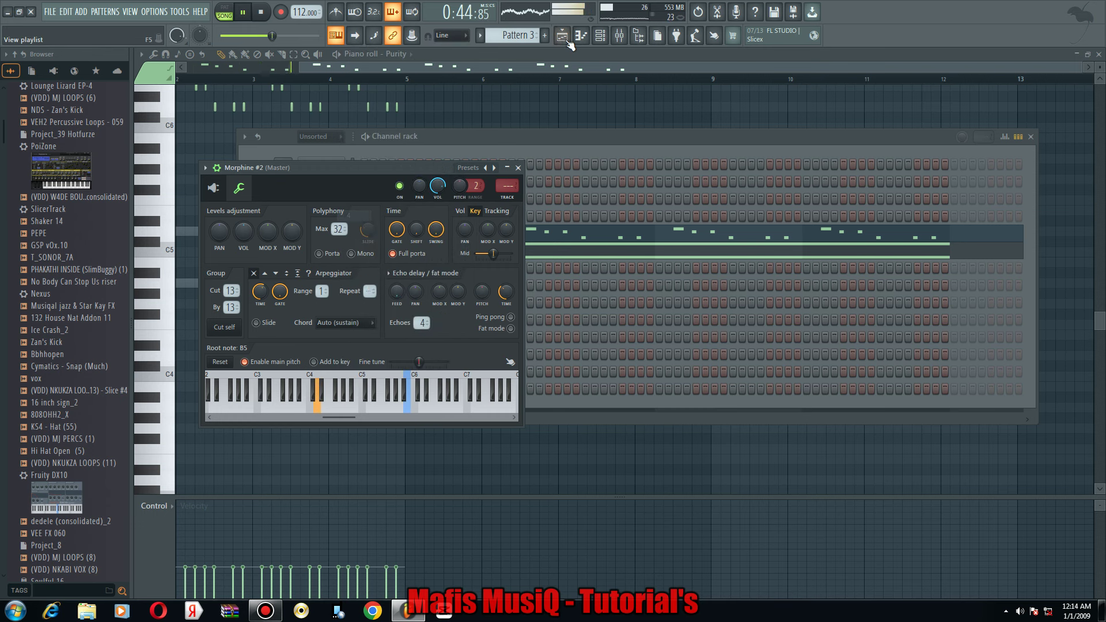
Duplicate the clips in bars 17 to 25 on Tracks 1, 3, 4 and 5 along the playlist up to bar 41.
click(562, 37)
drag(650, 236, 518, 88)
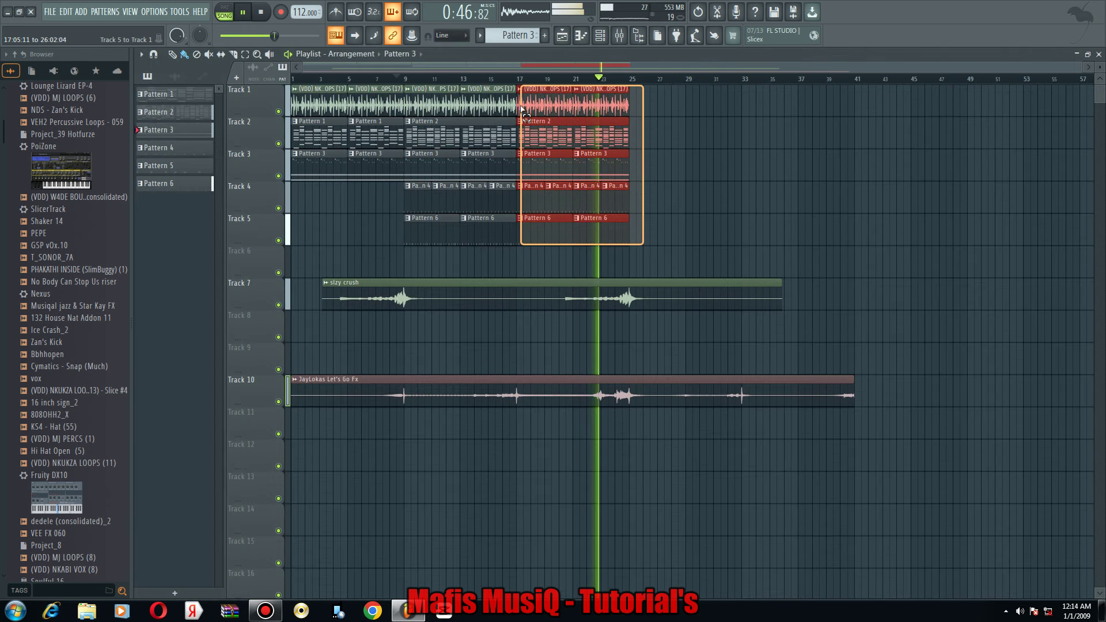
key(ctrl+b)
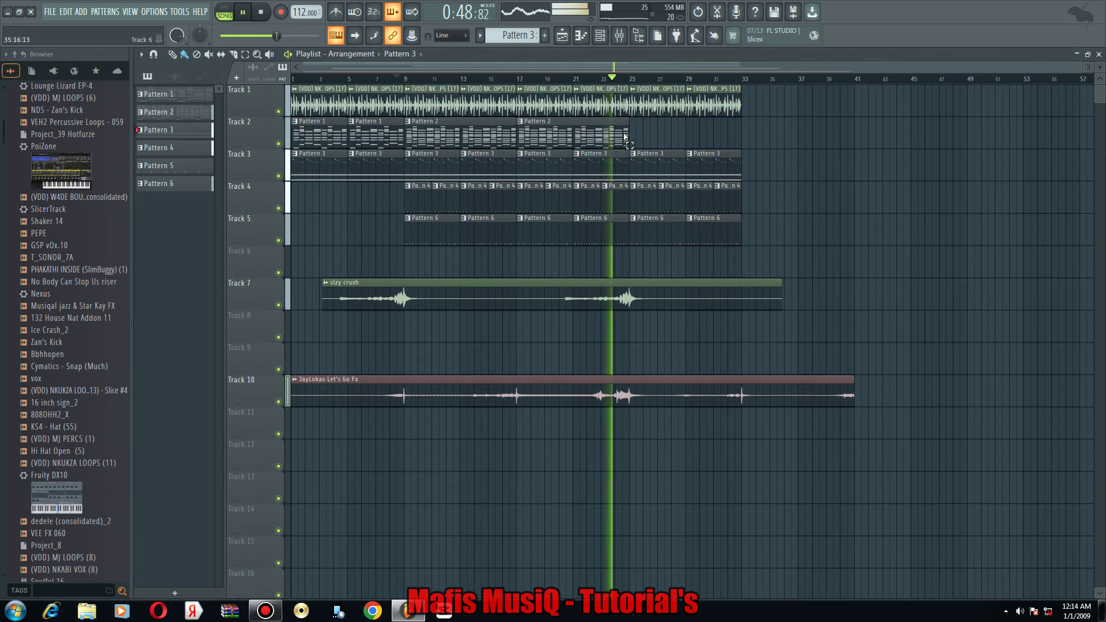
drag(781, 278, 629, 87)
key(ctrl+b)
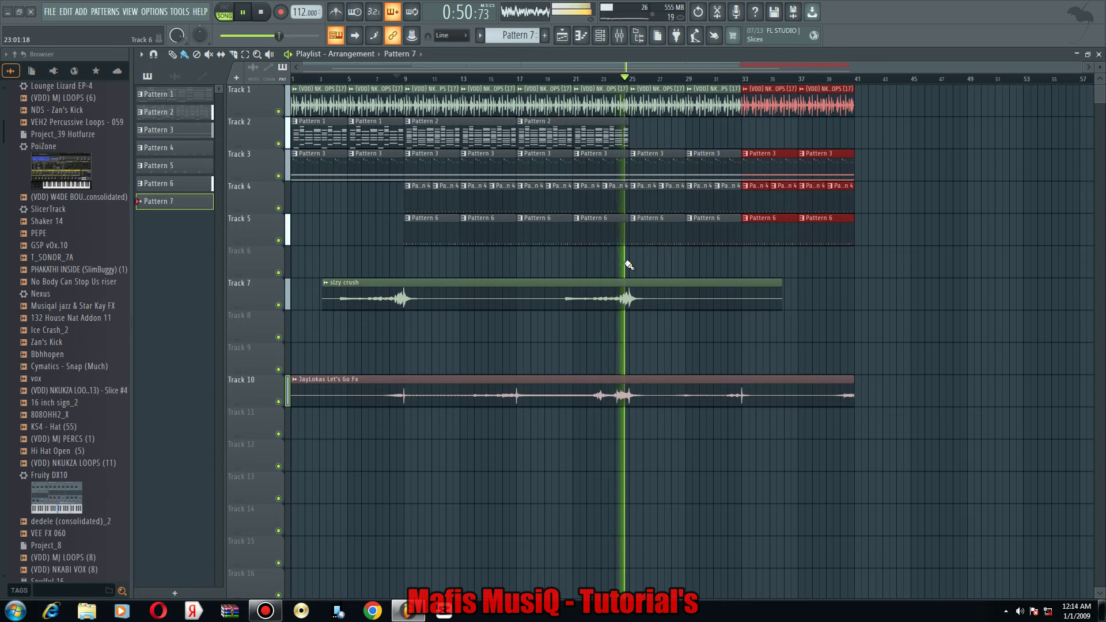
Record a Morphine #2 bass line into new Pattern 7 on Track 6 from bar 25 and quantize its notes.
click(281, 12)
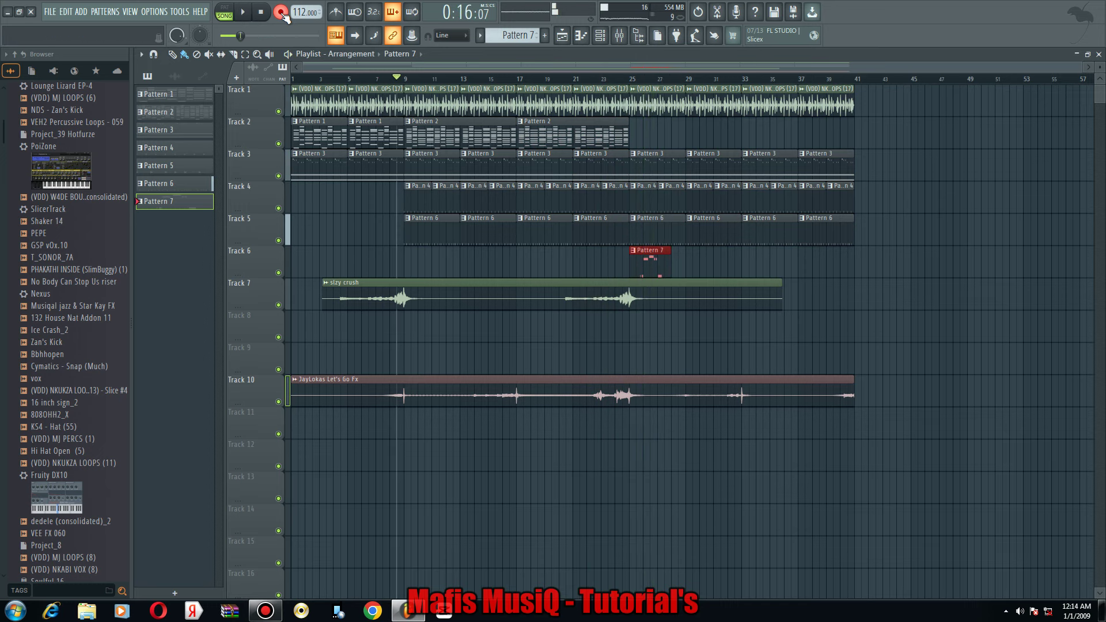
double_click(642, 268)
key(alt+q)
key(Return)
scroll(262, 81, up, 4)
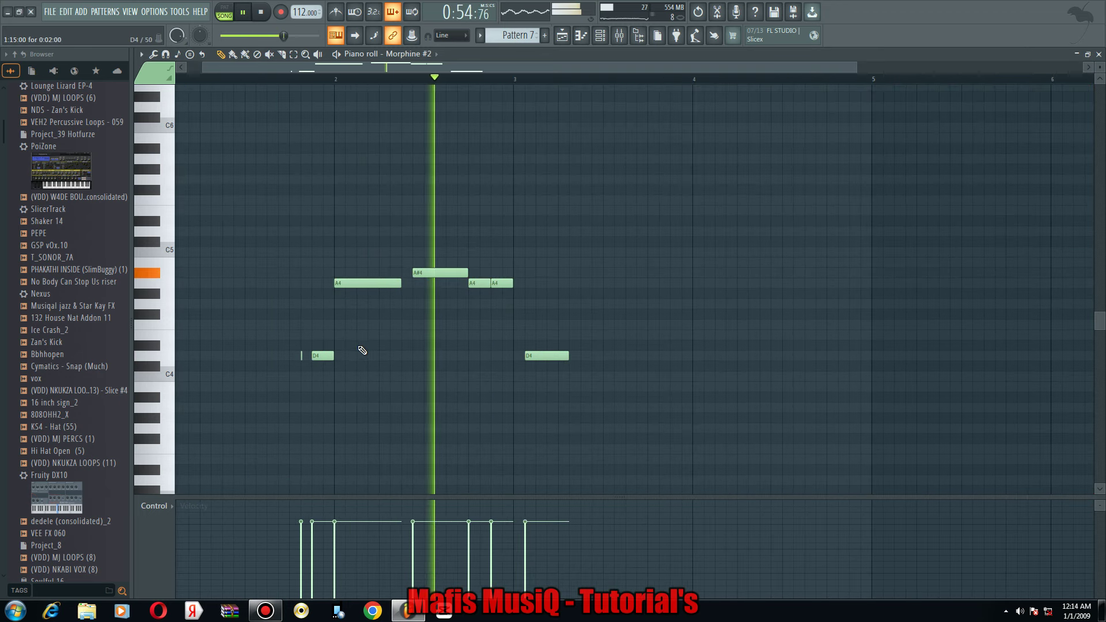
Move the A#4 note back against the first A4 and extend it, shorten the following A4 notes, and start the last D4 at bar 3.
drag(443, 273, 432, 274)
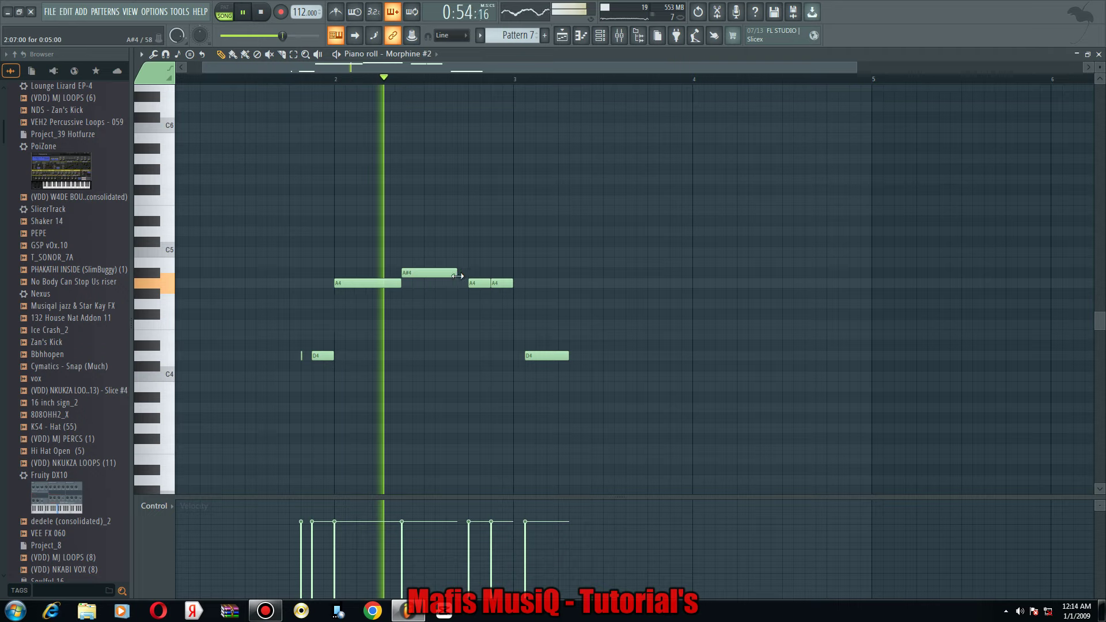
drag(456, 273, 503, 283)
ctrl+click(520, 322)
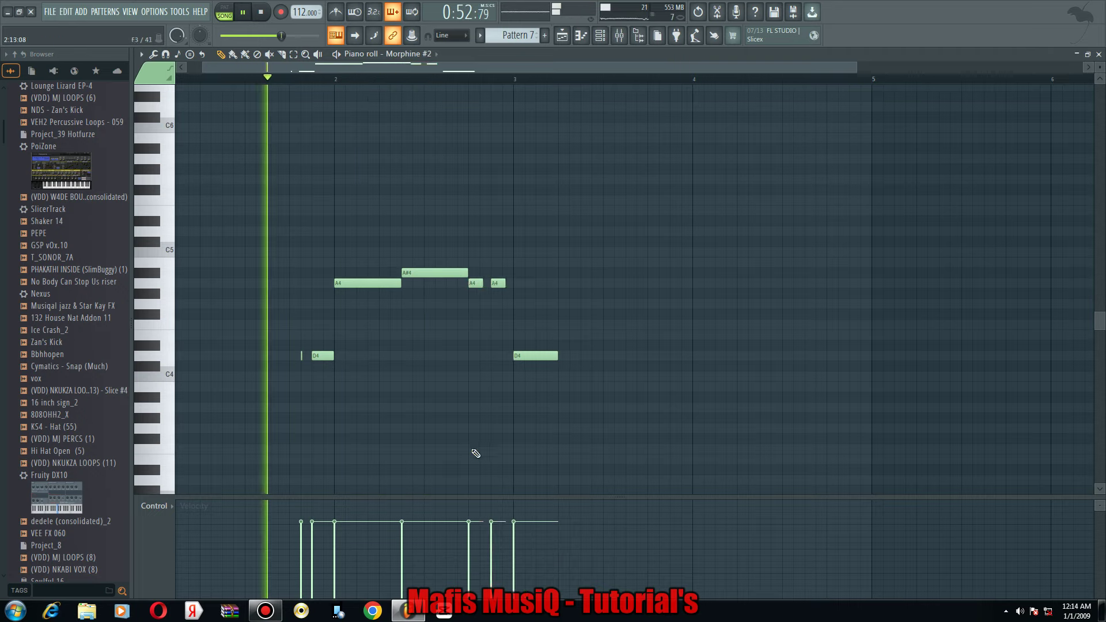
Raise the velocities of the Pattern 7 notes with Scale levels and transpose them down one octave.
key(alt+x)
click(580, 369)
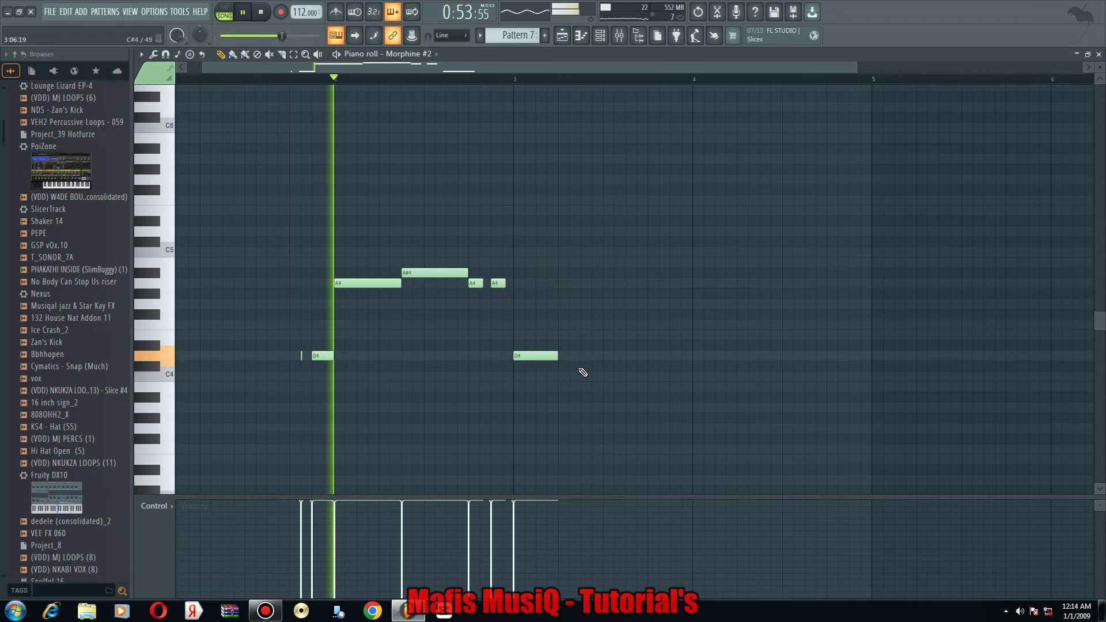
key(ctrl+Down)
scroll(449, 346, down, 3)
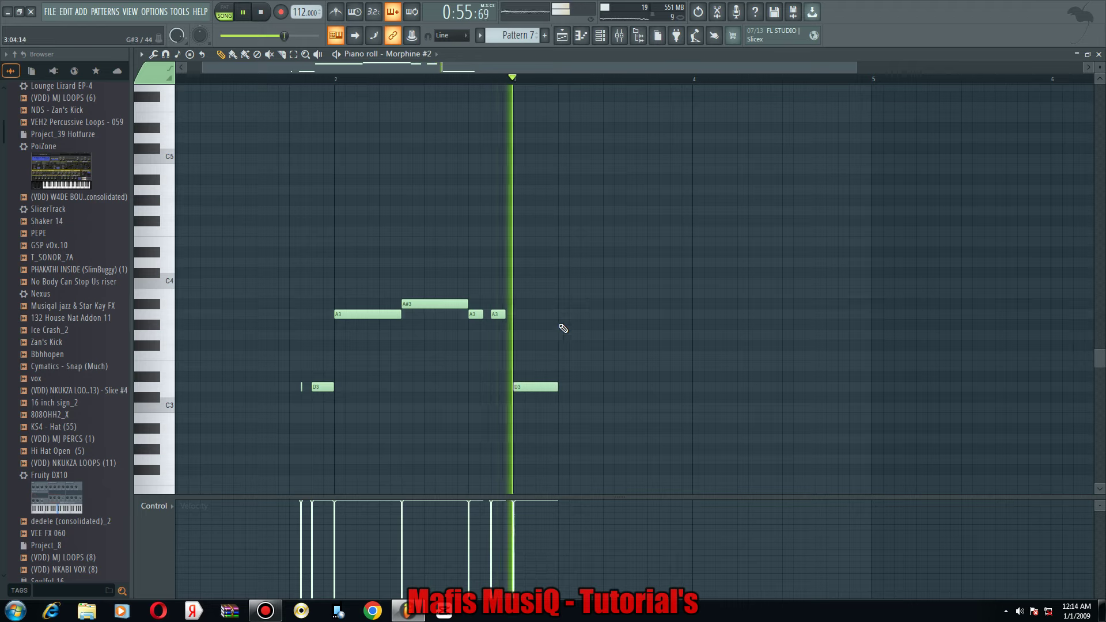
Add a D4 note and two short D3 notes in the rest of bar 3.
click(590, 263)
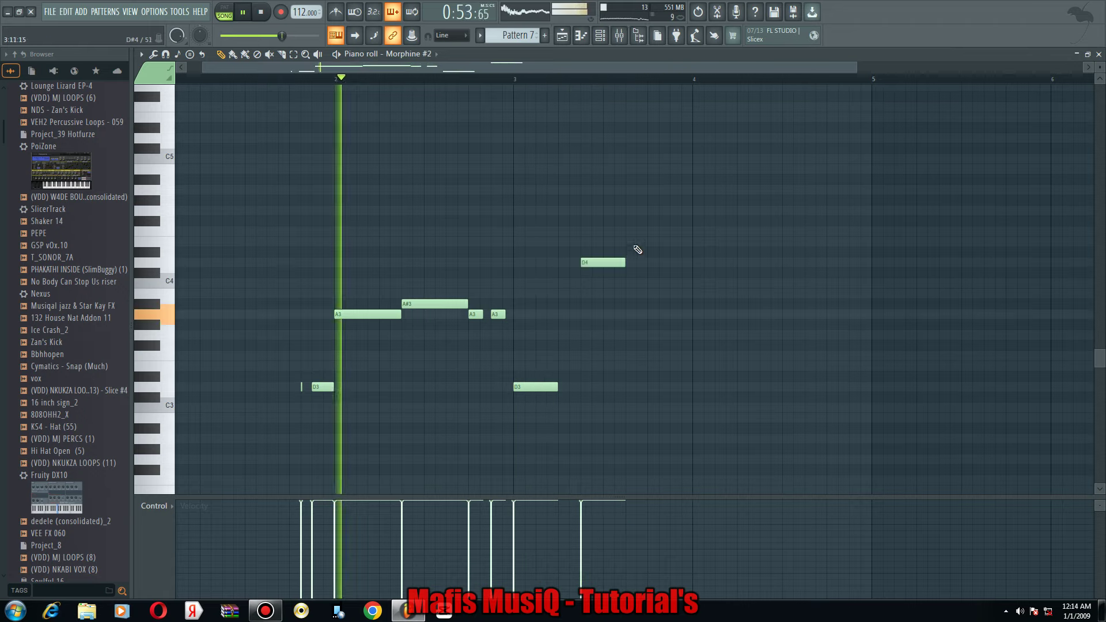
click(650, 387)
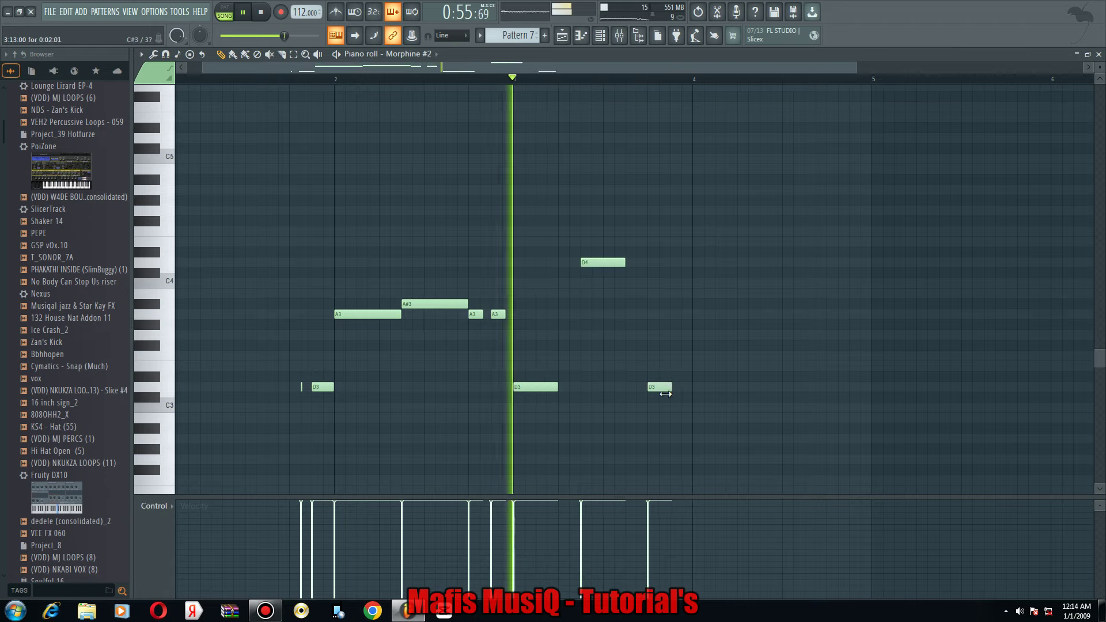
click(673, 386)
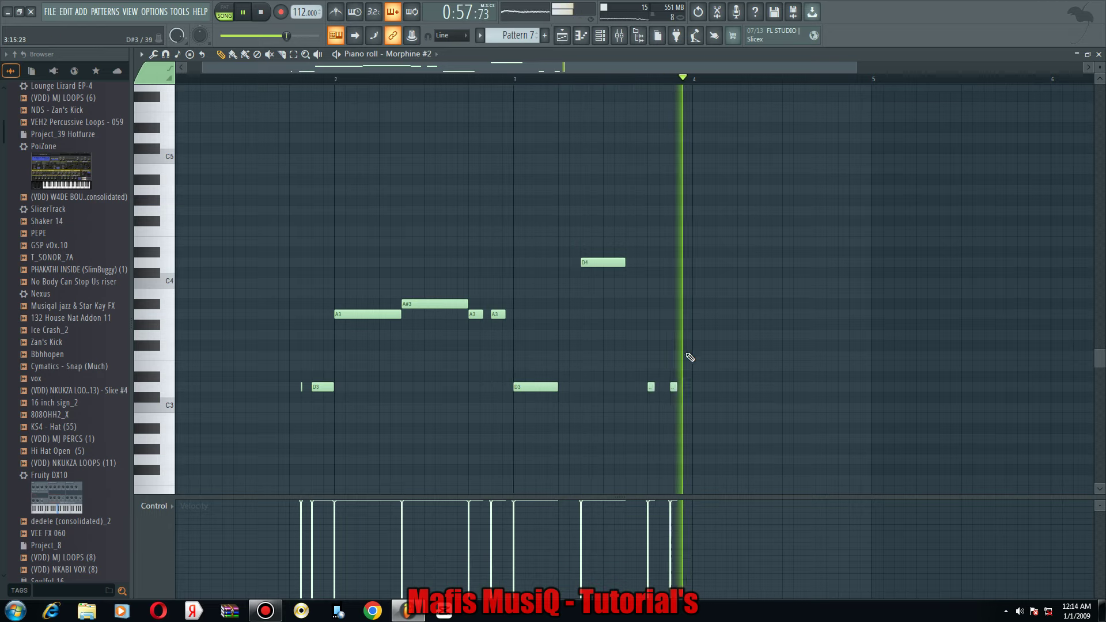
Fill bar 4 with a G3 at its start, an A3 and two A#3 notes, deleting the extra G3.
click(707, 335)
drag(709, 335, 722, 335)
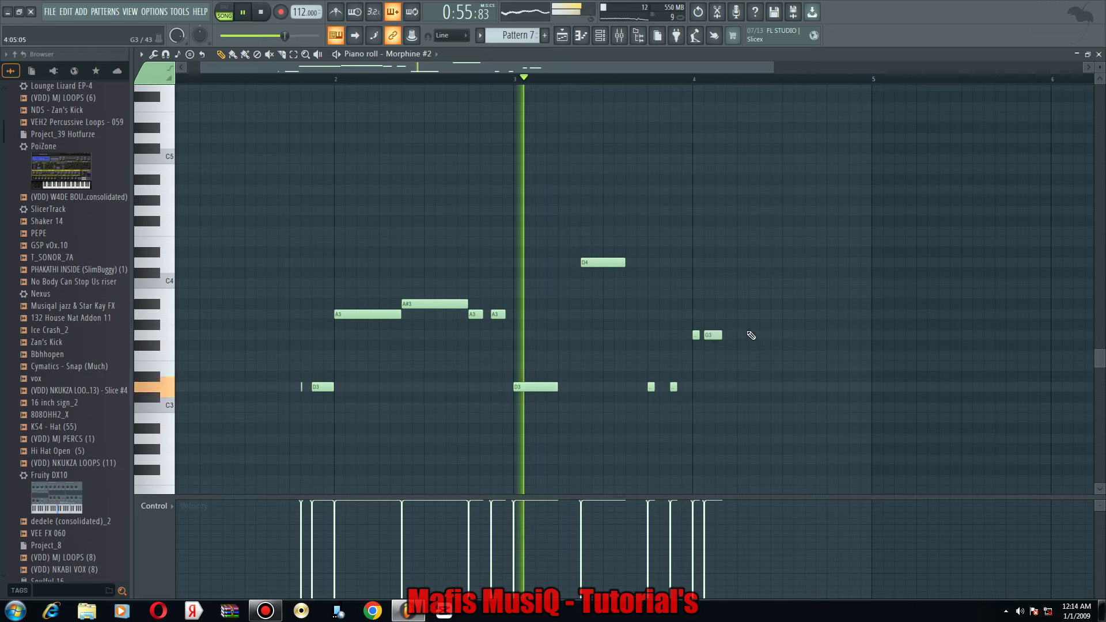
click(738, 315)
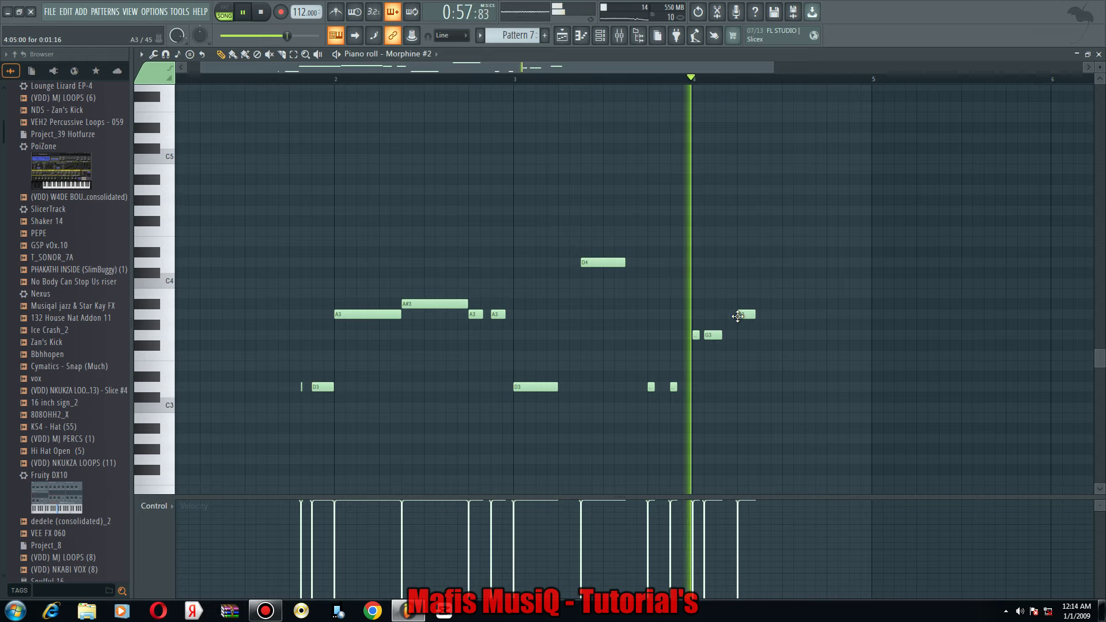
drag(738, 316, 761, 316)
right_click(712, 335)
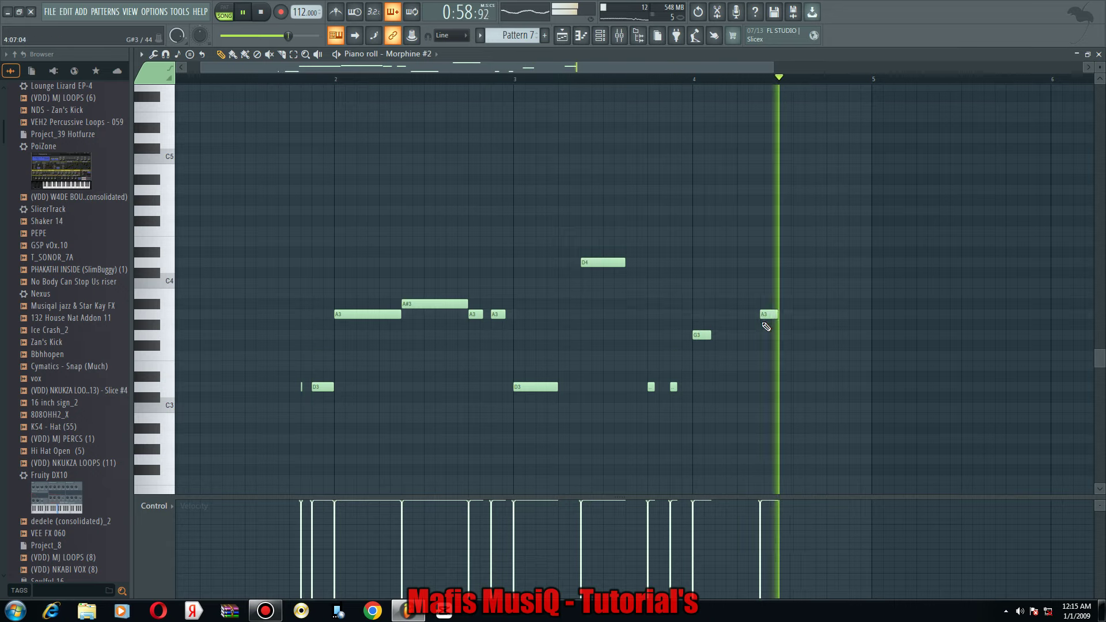
click(807, 305)
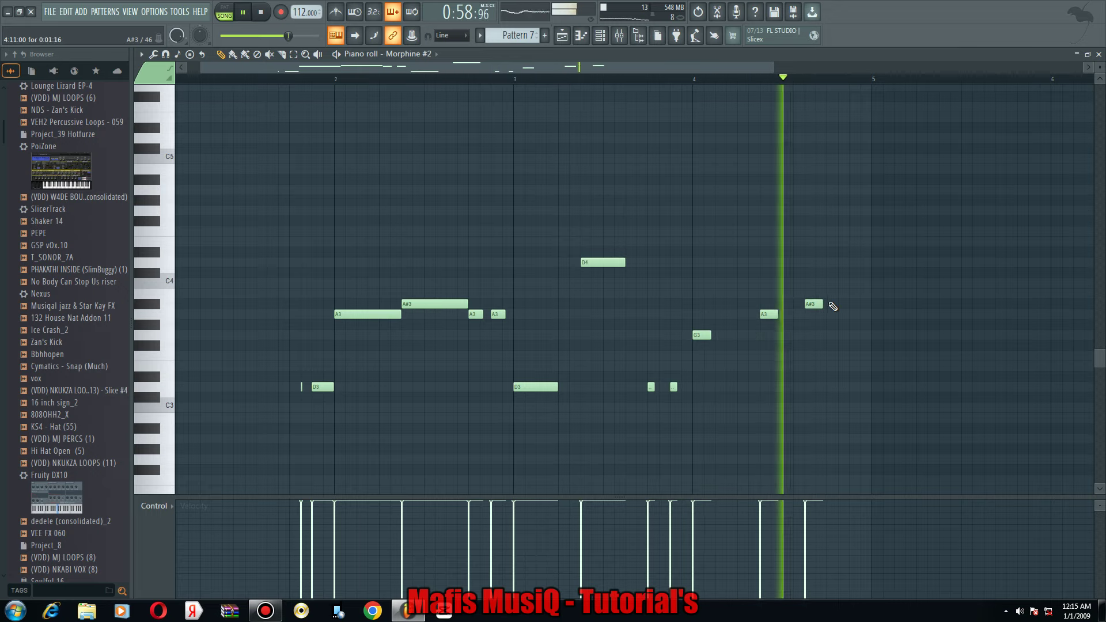
click(844, 304)
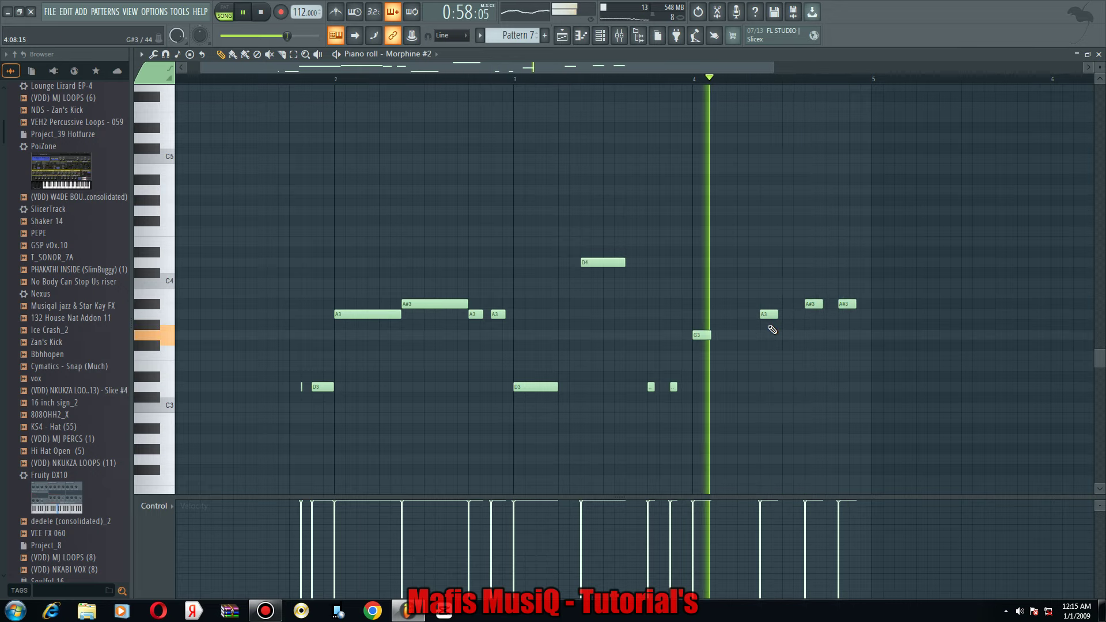
Lengthen the notes from the D4 in bar 3 to the end of bar 4 with the articulator at 87% multiply.
drag(580, 237, 856, 401)
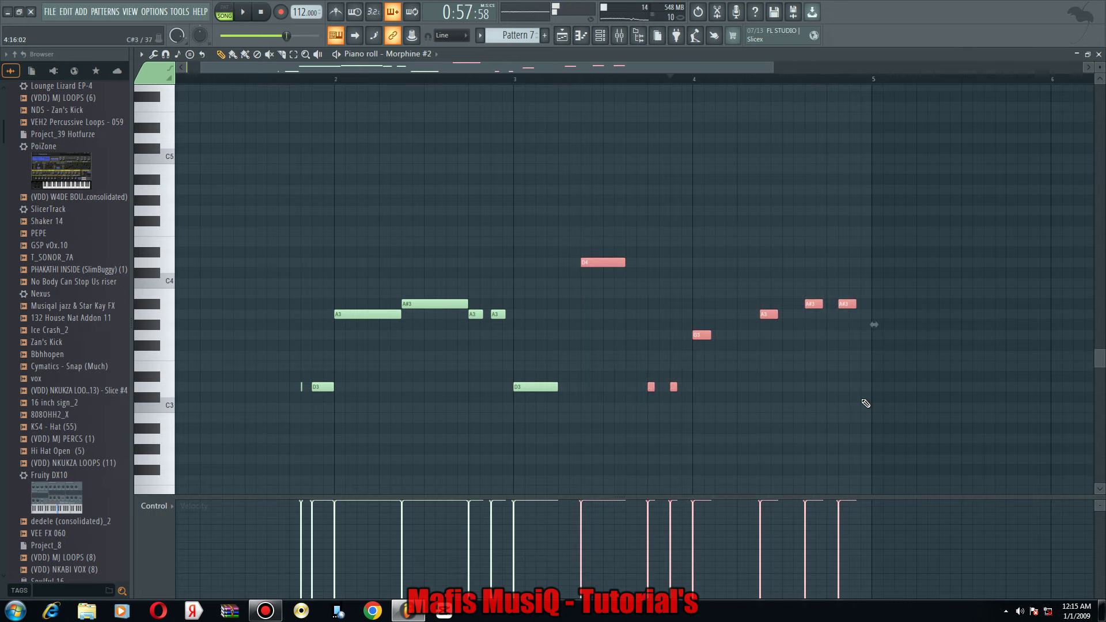
key(alt+l)
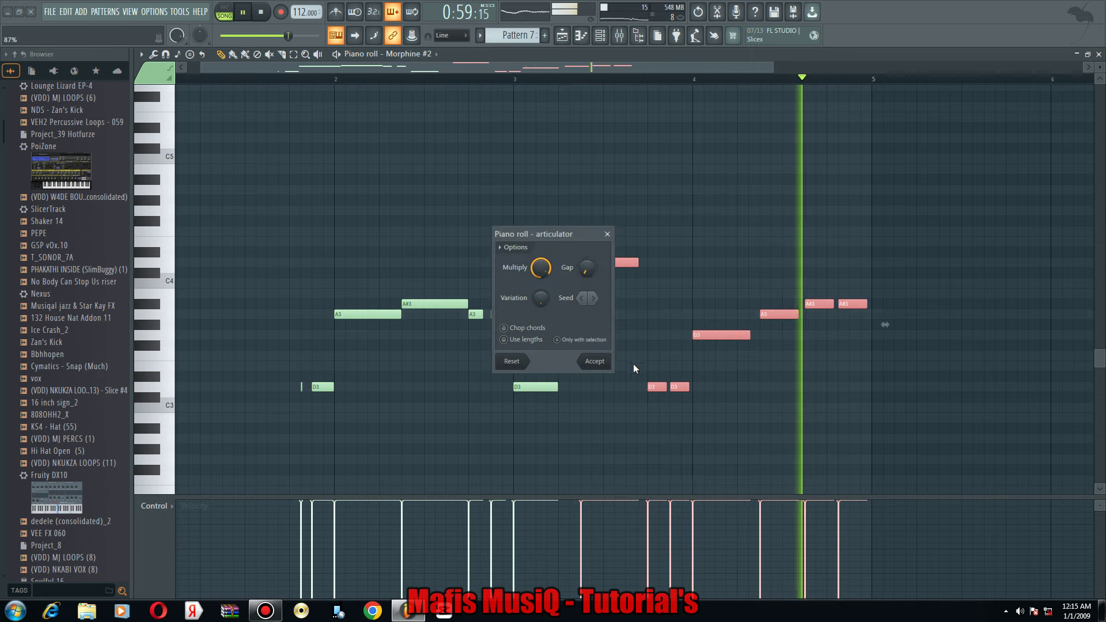
click(593, 361)
key(space)
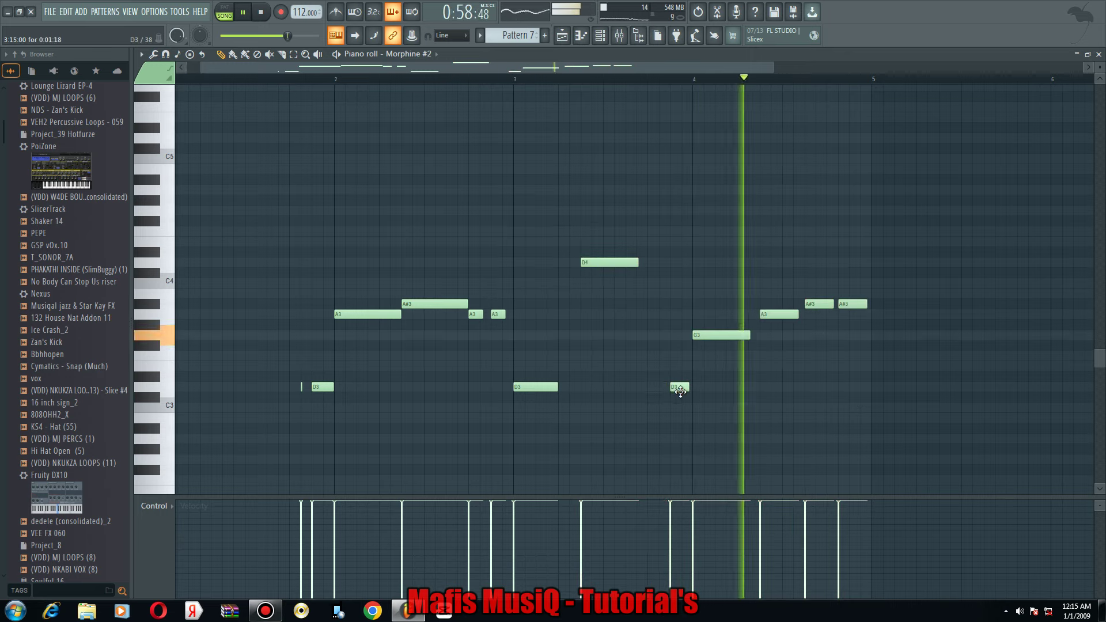
Duplicate the four-bar phrase into bars 5 to 8 and add short A4, A#4 and A3 notes in bar 5.
scroll(586, 306, down, 2)
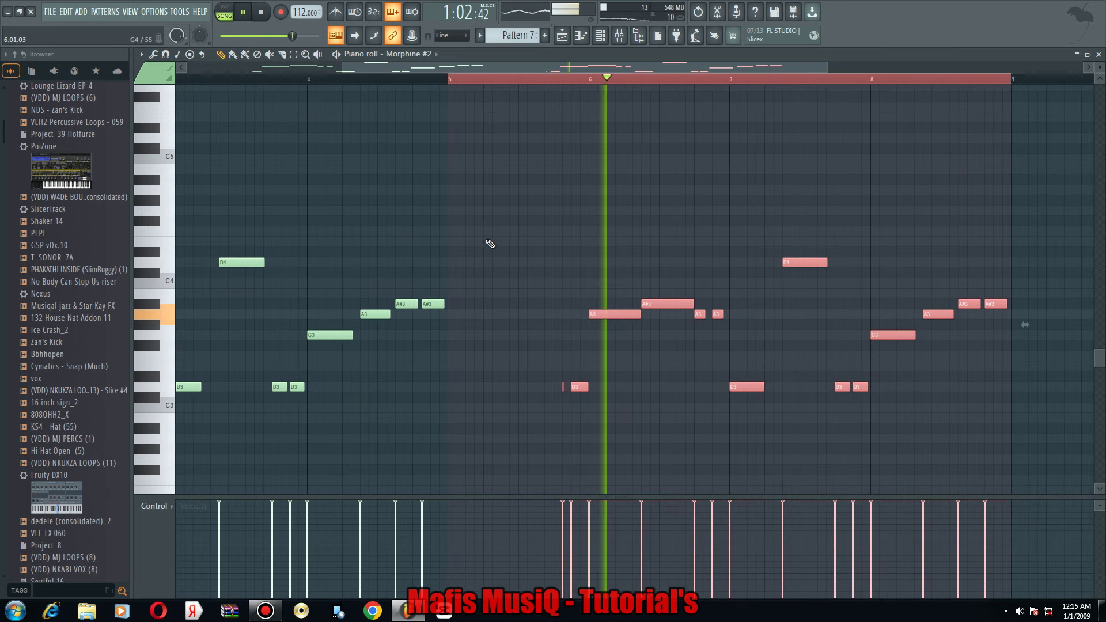
click(459, 263)
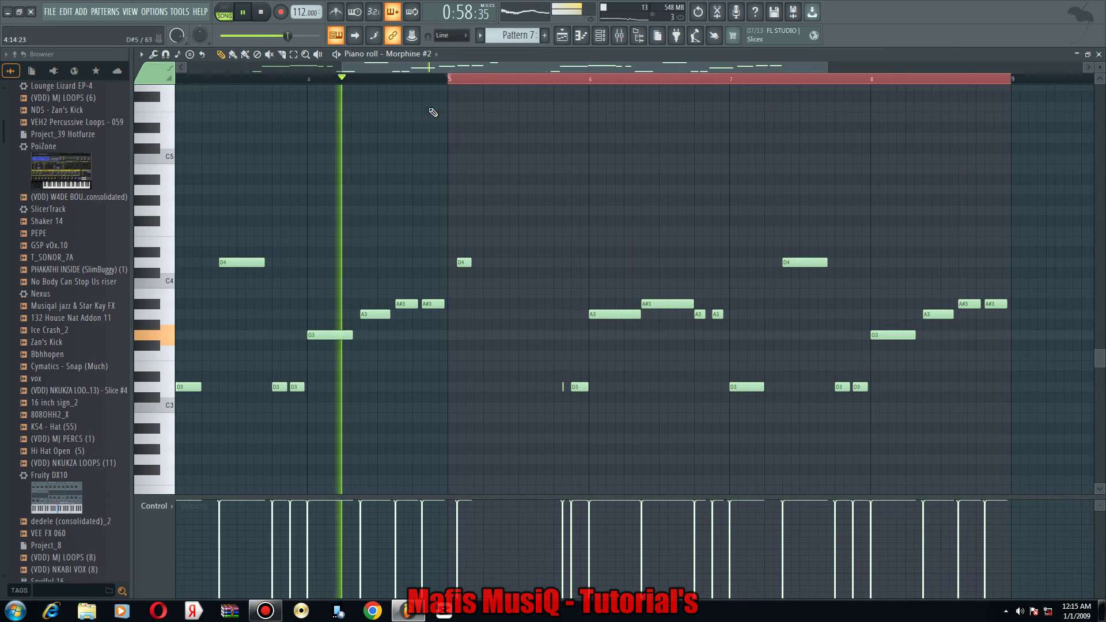
right_click(466, 262)
click(504, 190)
click(520, 180)
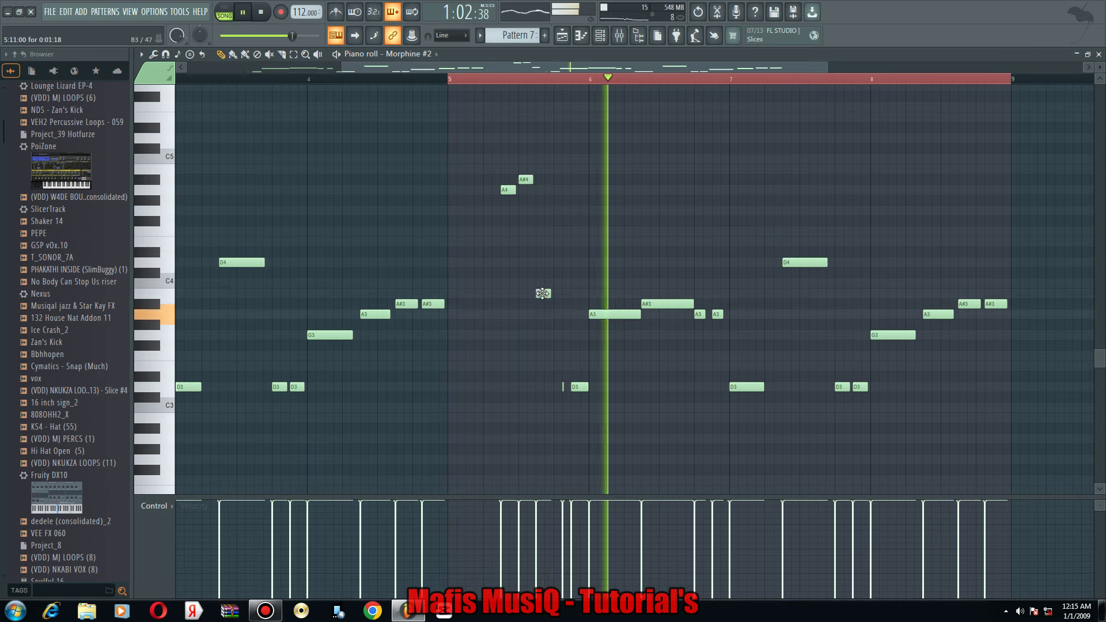
drag(542, 293, 545, 312)
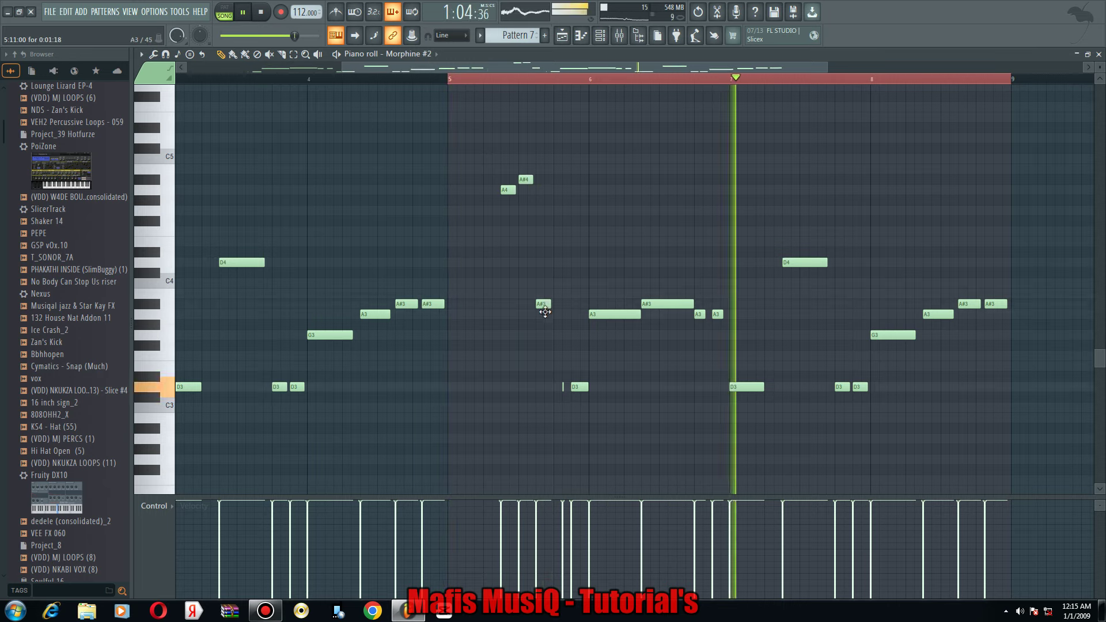
key(ctrl+a)
Duplicate the Pattern 7 clip on Track 6 in the playlist from bar 33 to bar 41.
click(560, 39)
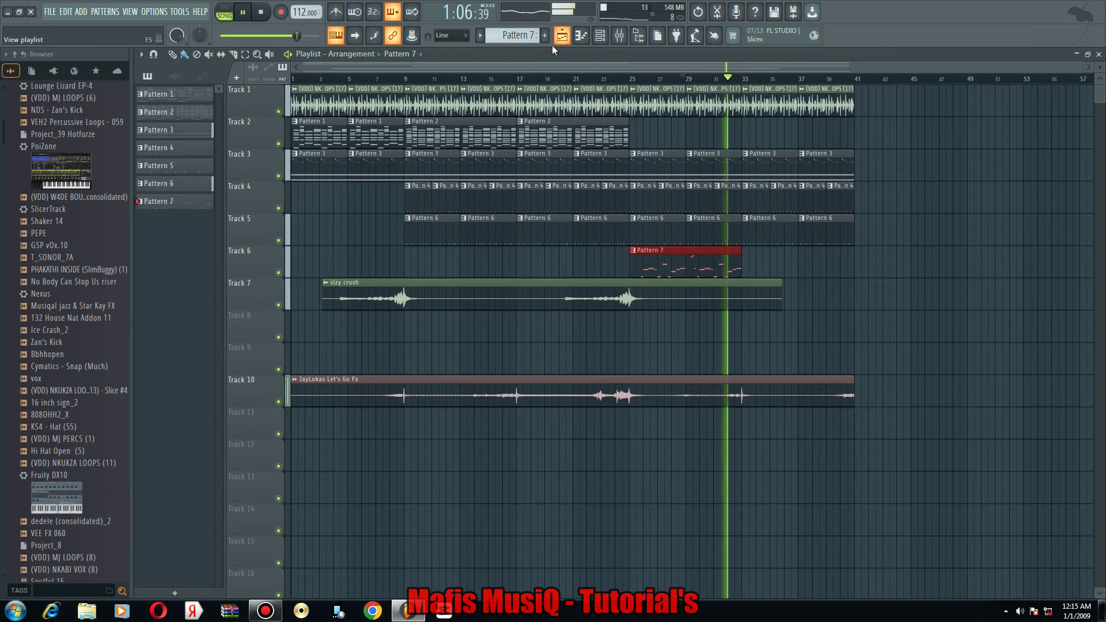
click(594, 75)
key(ctrl+b)
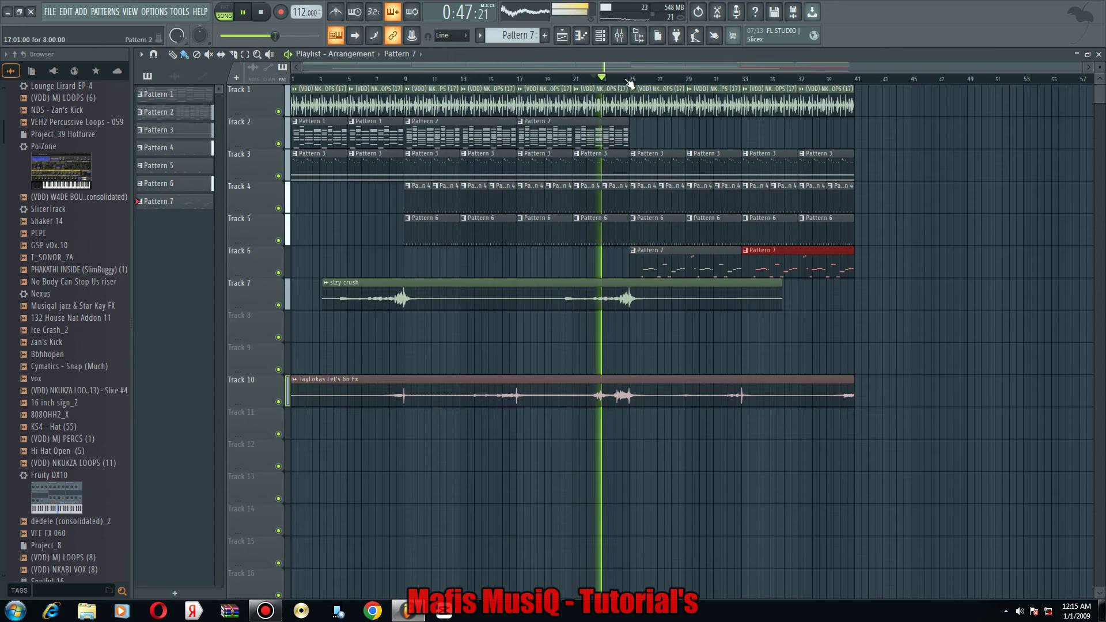
Set bars 17 to 25 as the playlist loop range, deselect the clips and create Pattern 8.
drag(629, 78, 518, 79)
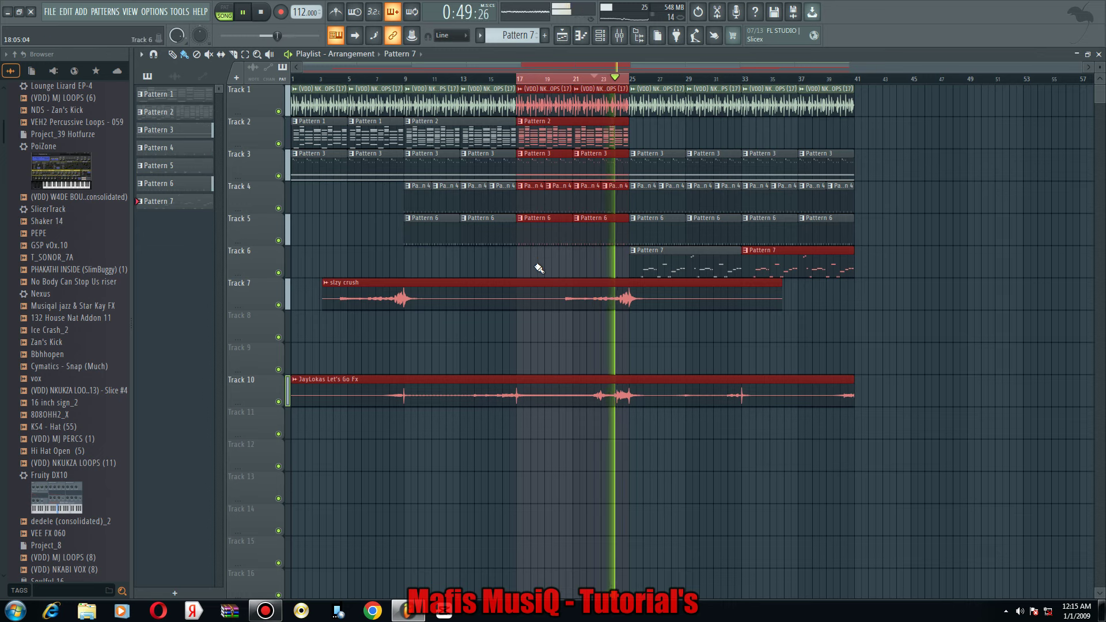
key(ctrl+d)
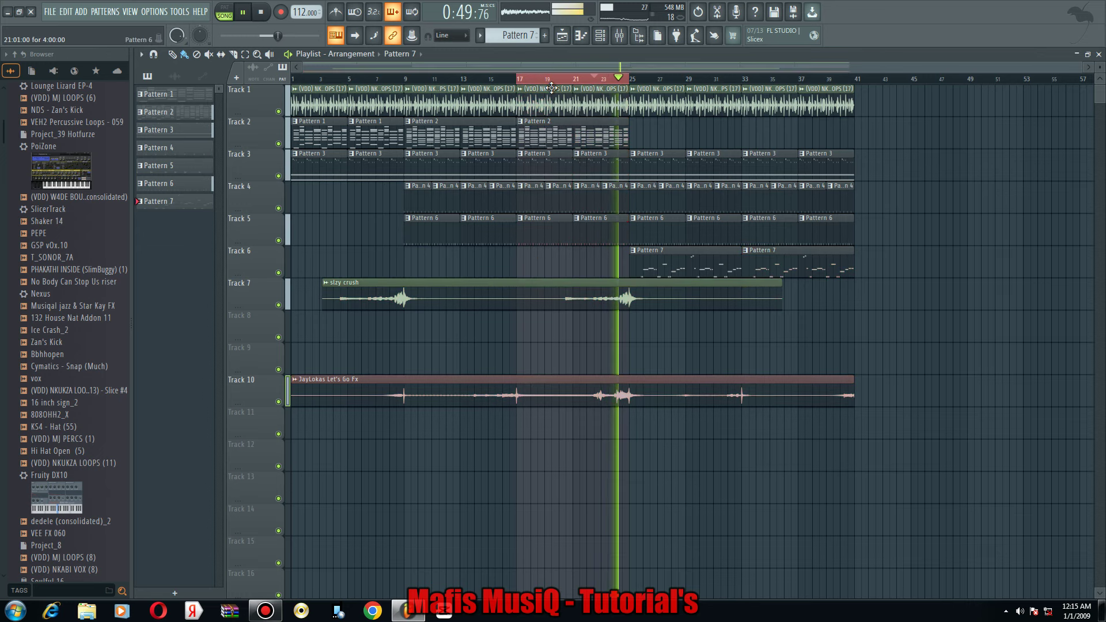
click(544, 37)
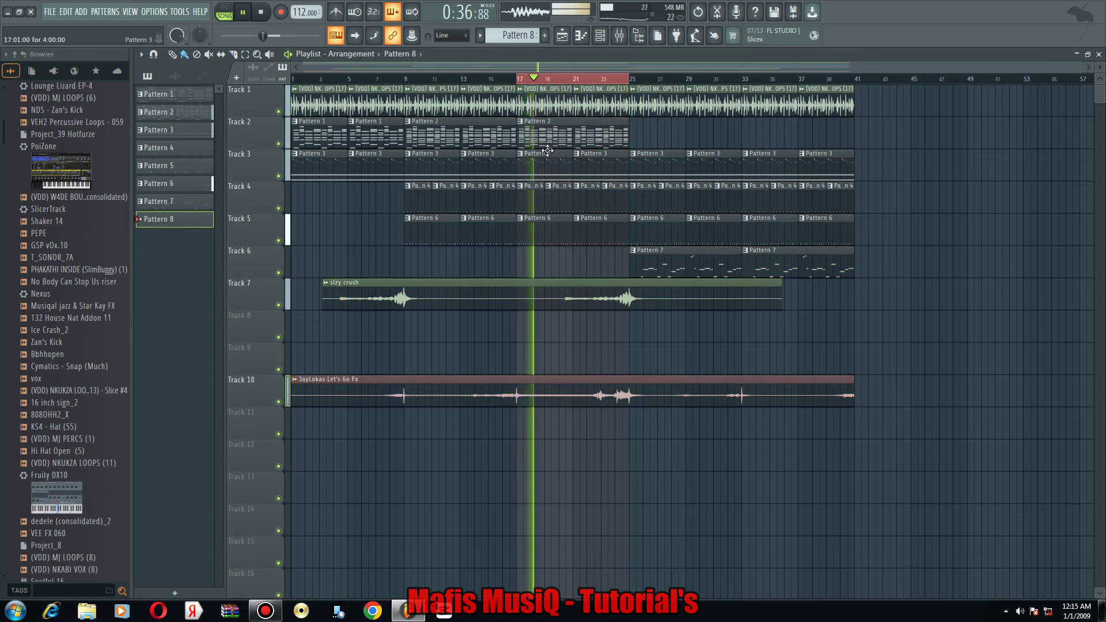
Add a Purity channel and audition its Bell & Perc presets, including Smallet and Soft Mallet.
click(599, 36)
click(323, 417)
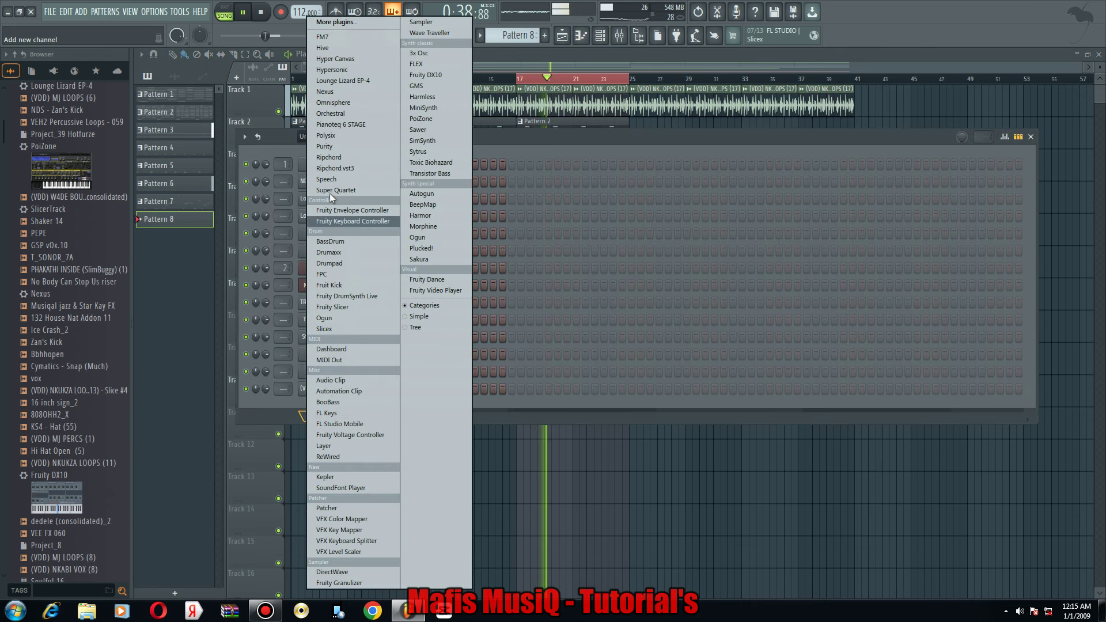
click(325, 147)
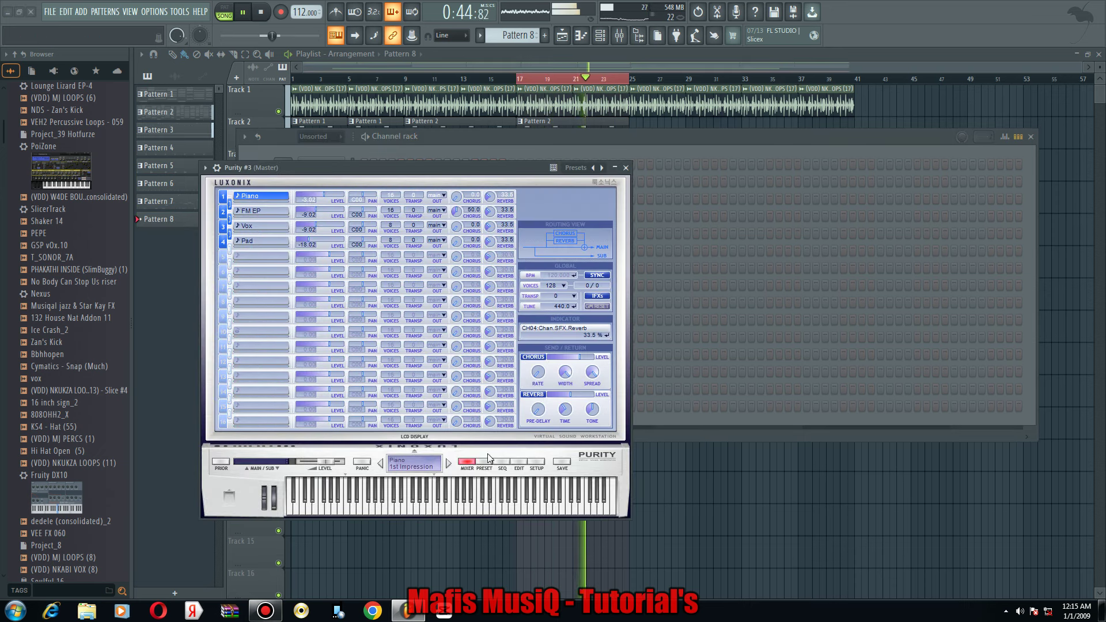
click(482, 464)
click(567, 268)
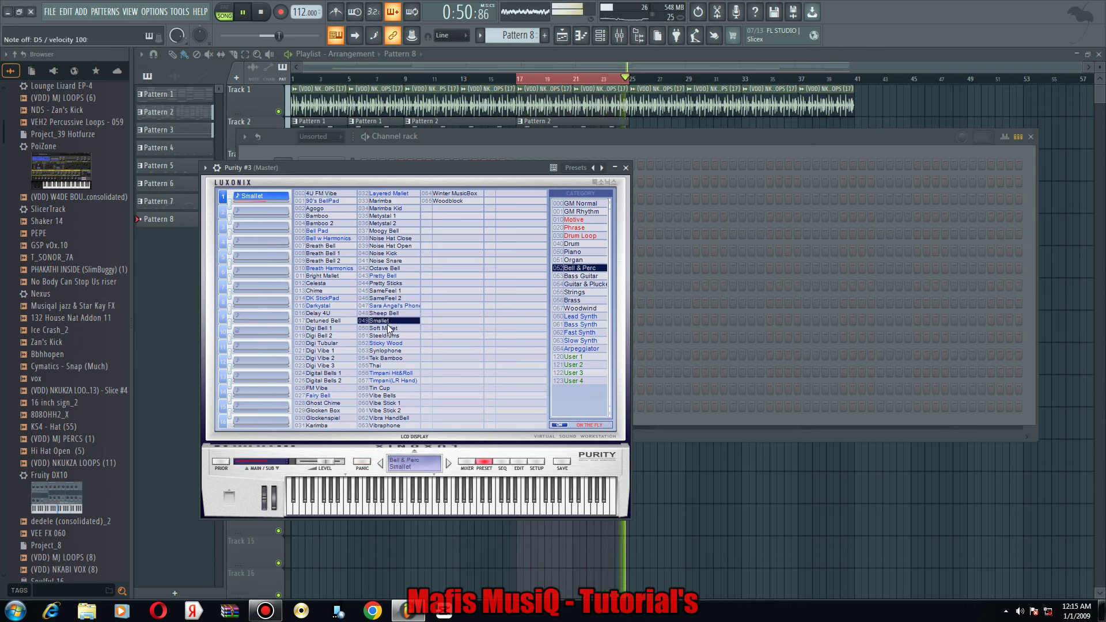
key(Down)
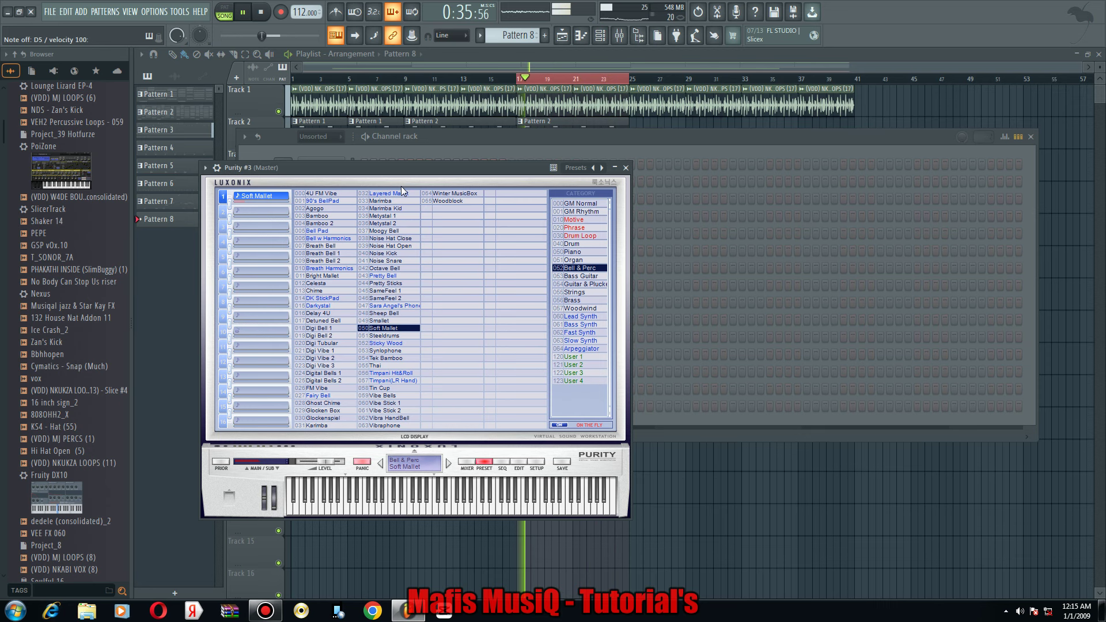
key(Down)
Route the Purity #3 channel to mixer track 3 and load Fruity Convolver in effect slot 1.
click(218, 168)
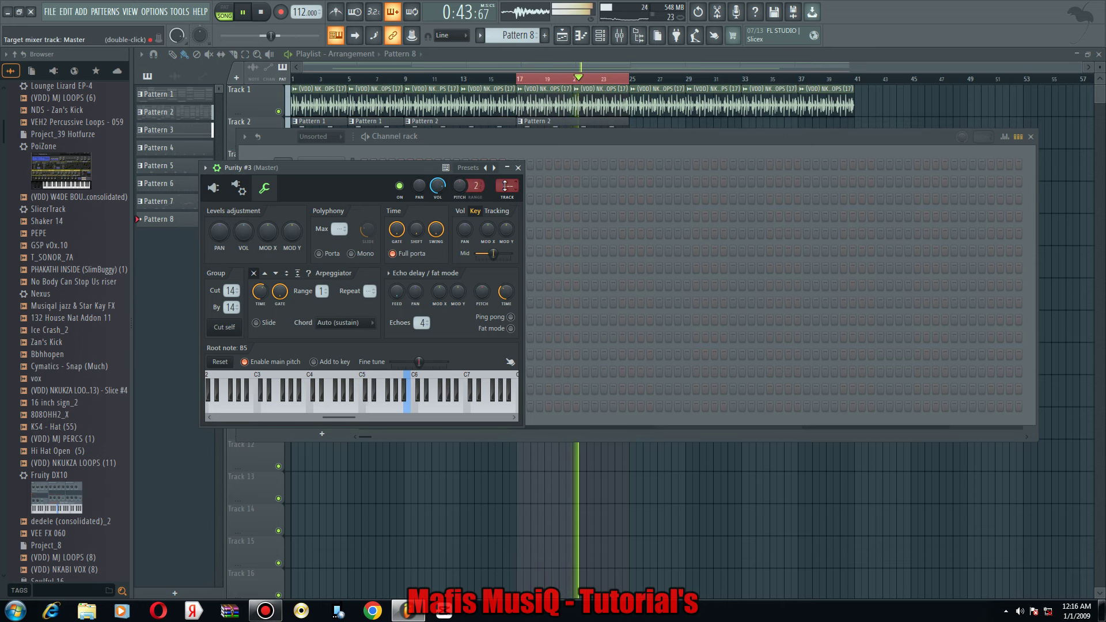
click(505, 184)
click(973, 152)
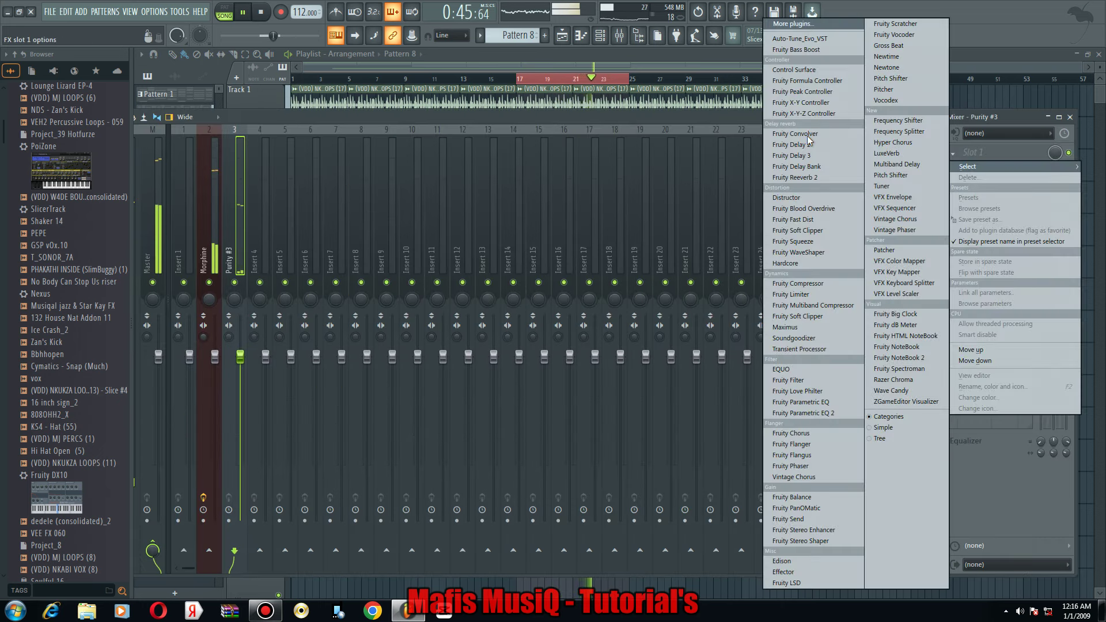
click(802, 134)
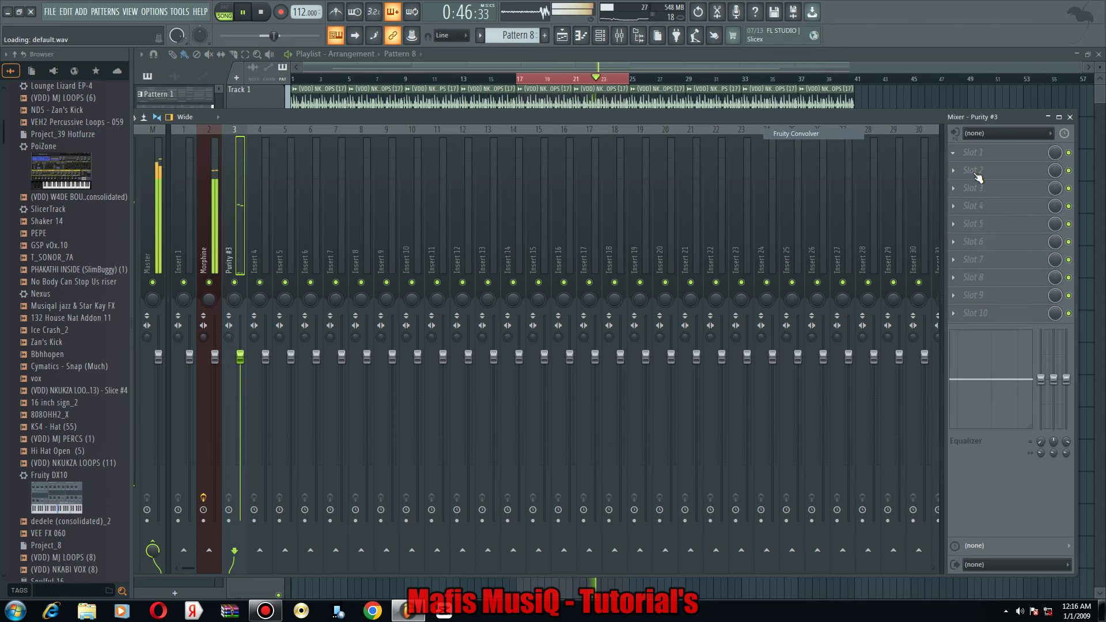
Load Fruity Delay 2 in slot 2 of the Purity #3 mixer track and lower its mix level.
click(973, 171)
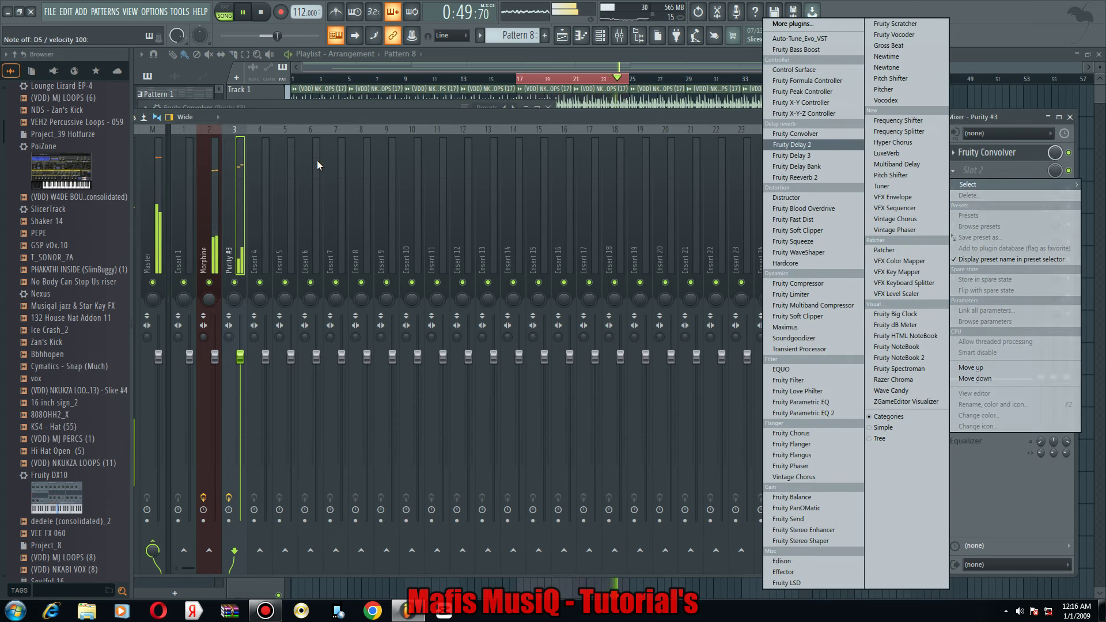
click(789, 145)
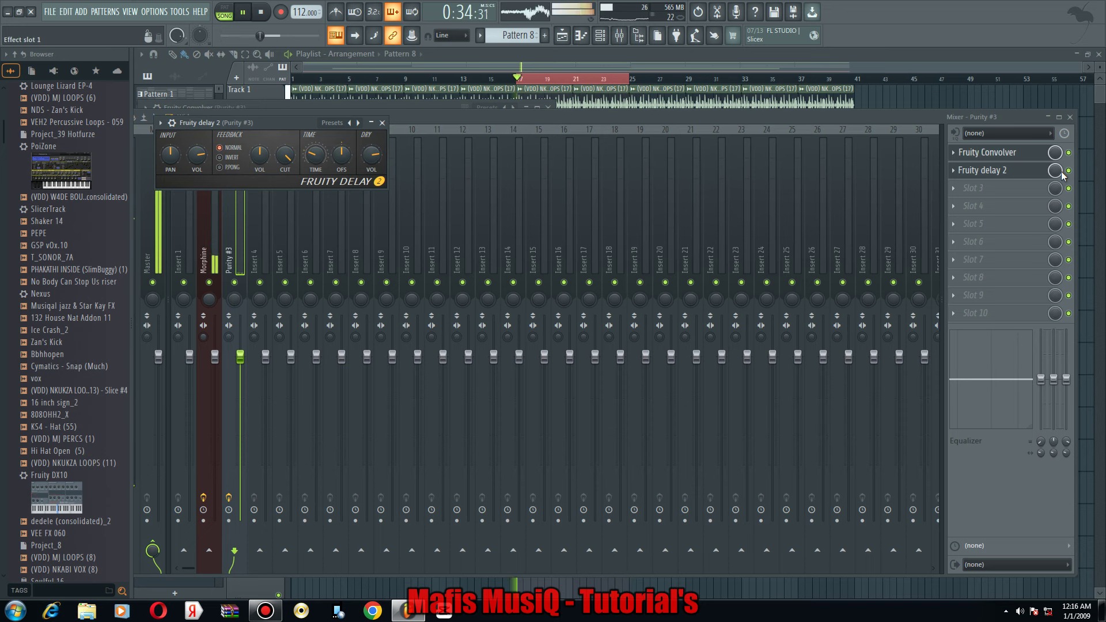
drag(1061, 173, 1061, 190)
key(F9)
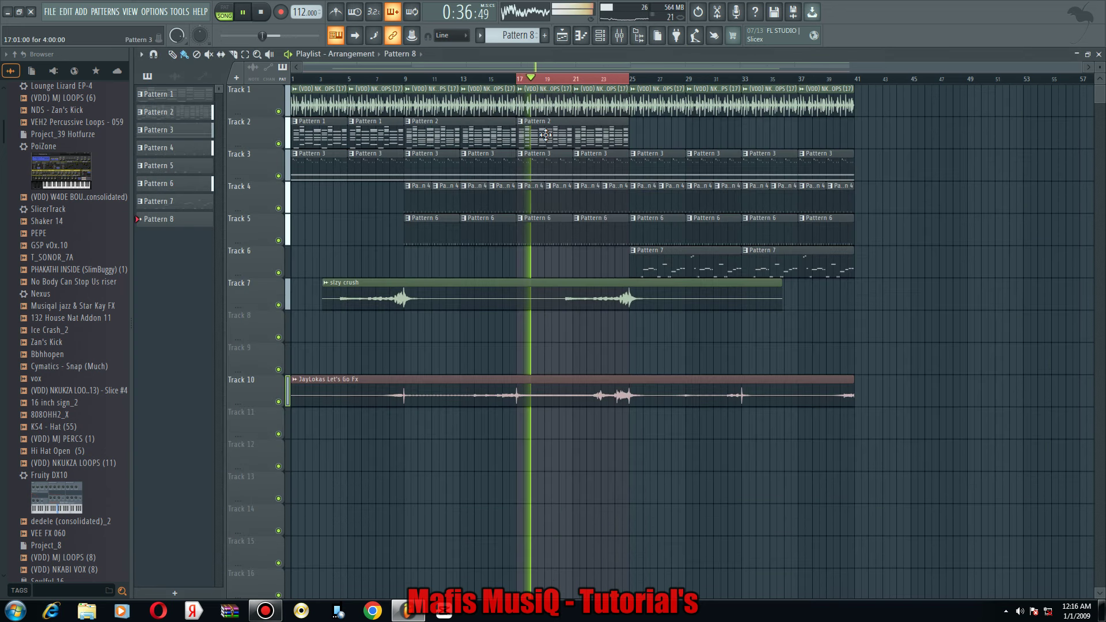
Record a short Purity #3 melody around D6 into Pattern 8's piano roll, starting in bar 1.
scroll(547, 79, up, 2)
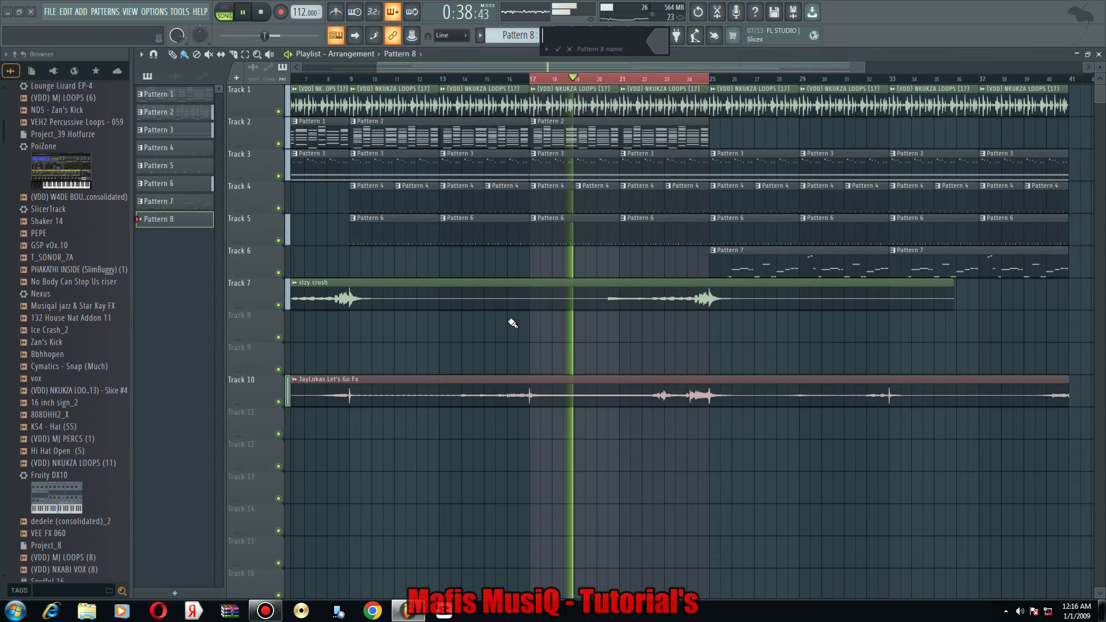
click(601, 41)
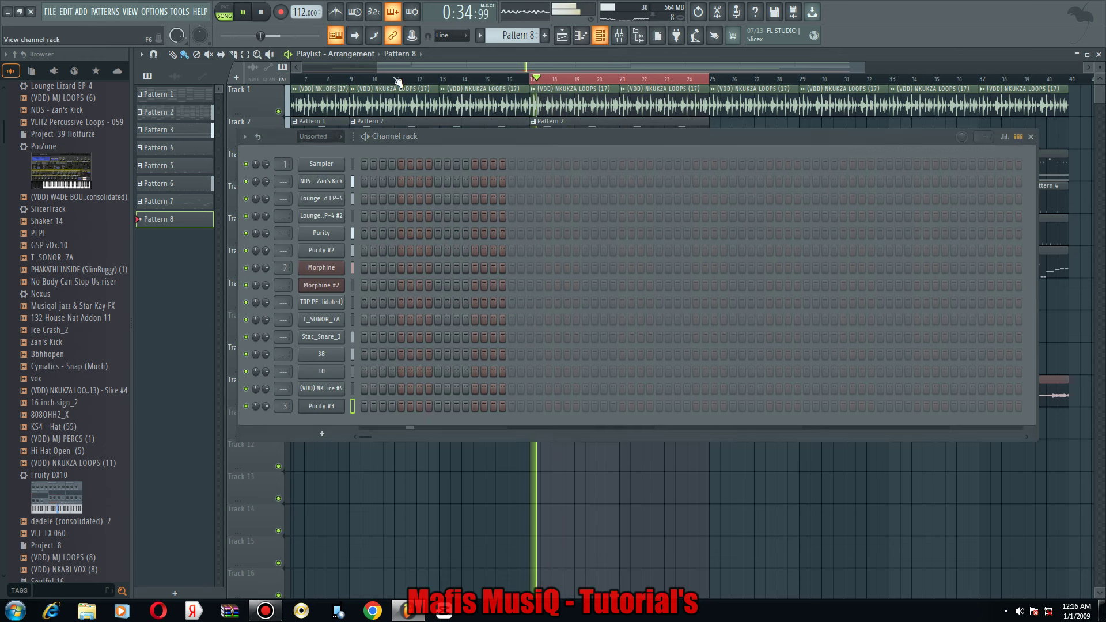
right_click(340, 39)
click(349, 390)
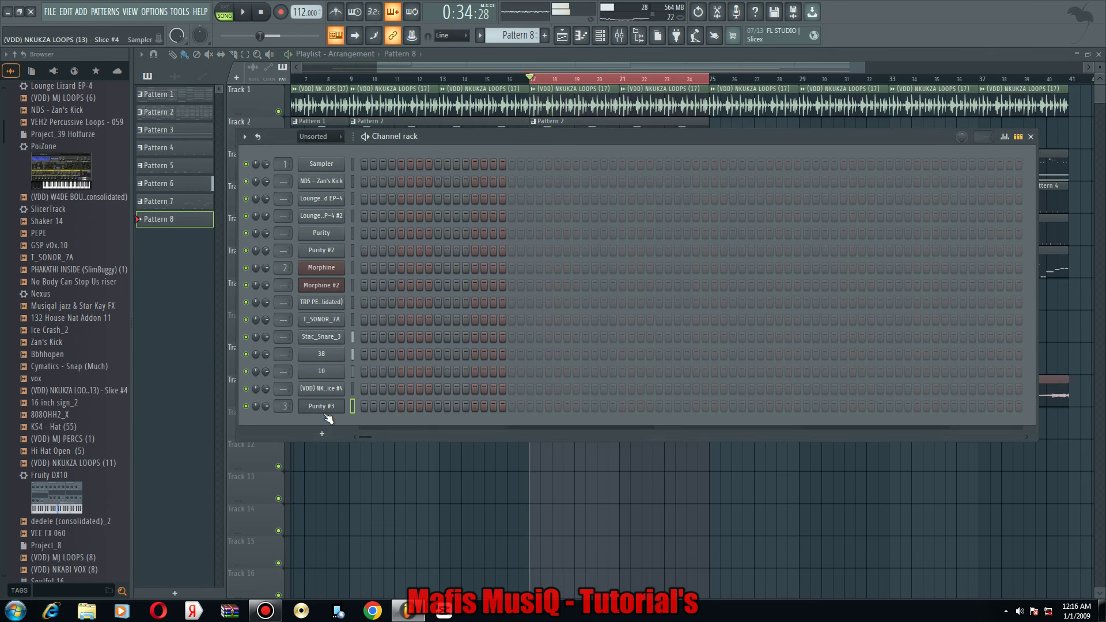
key(space)
right_click(339, 406)
click(369, 404)
key(space)
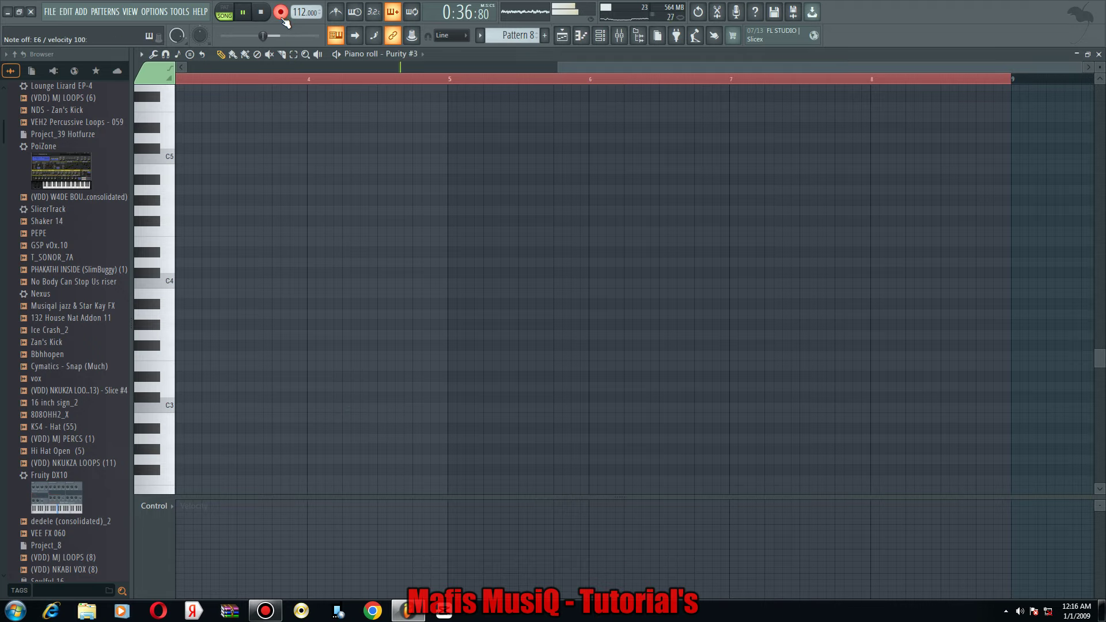
key(space)
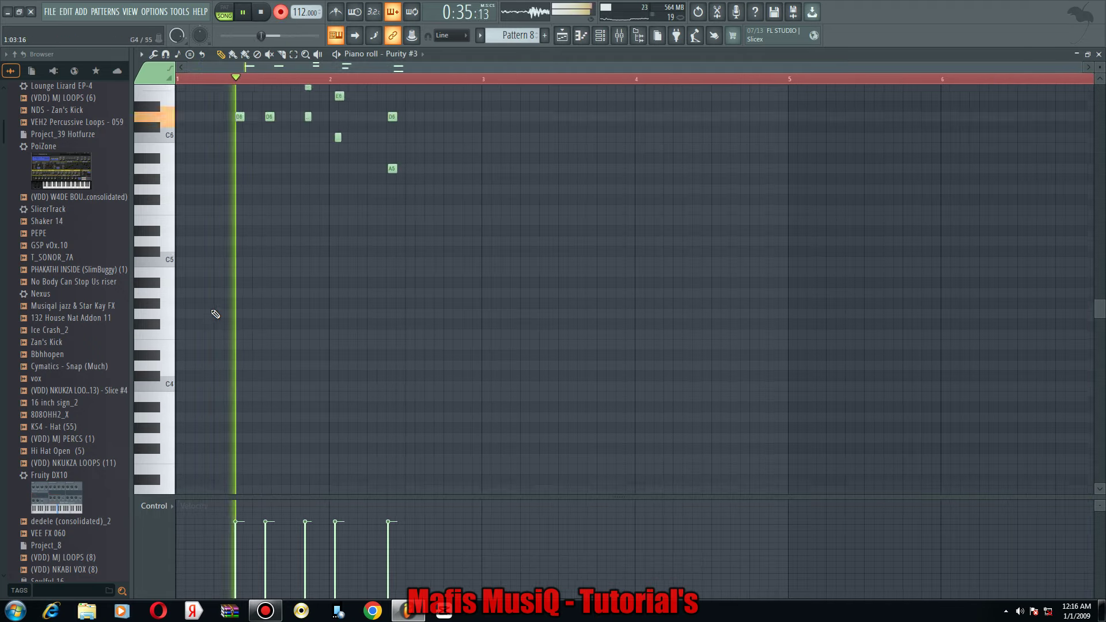
Quantize the start and end times of the recorded notes with the Default template.
key(alt+q)
key(space)
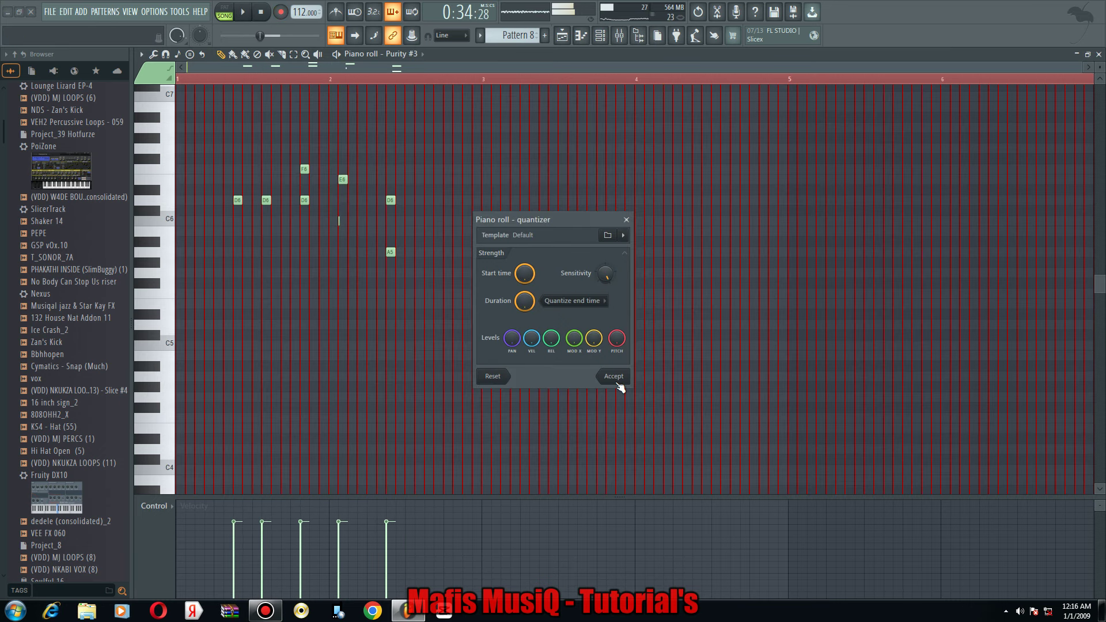
click(616, 379)
key(space)
Shorten the first D6, place short E6 and C6 notes at the start of bar 2, and move the final D6 and A5 earlier.
drag(241, 203, 238, 202)
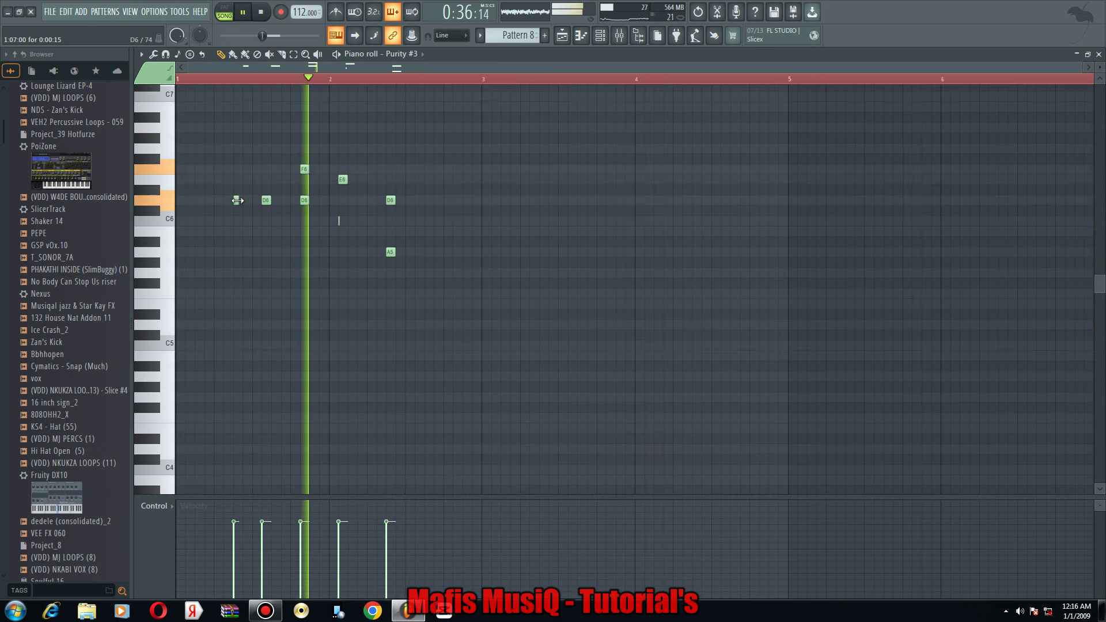
key(space)
drag(339, 220, 348, 230)
key(space)
drag(343, 177, 353, 253)
ctrl+shift+click(341, 218)
key(space)
key(space)
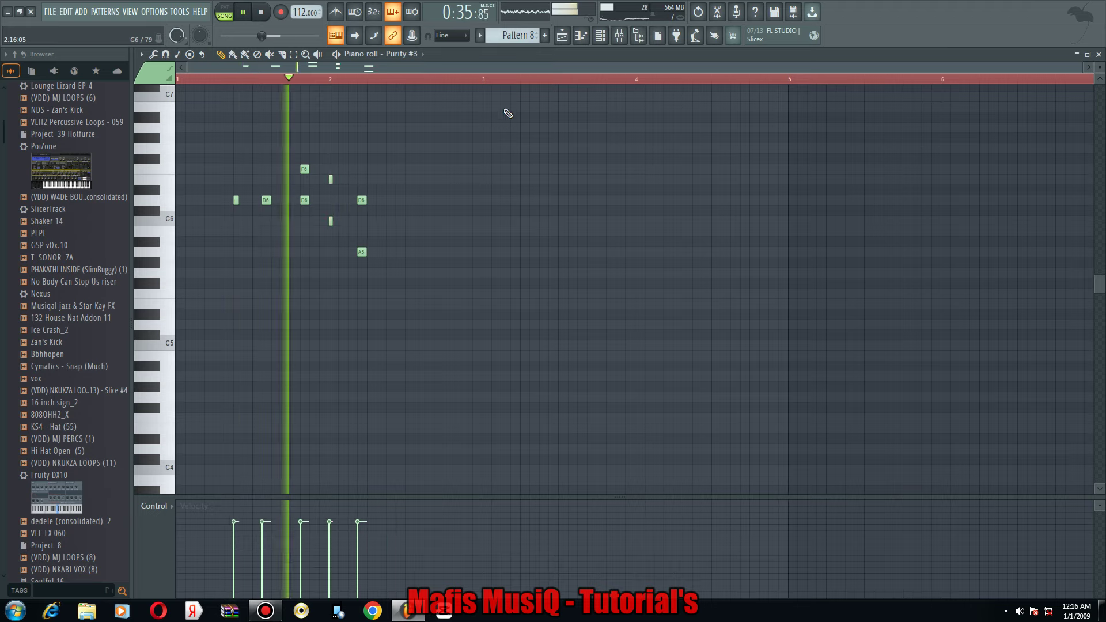
Try duplicating the whole phrase one bar forward, and undo the duplication.
key(ctrl+a)
key(space)
key(space)
drag(479, 80, 332, 161)
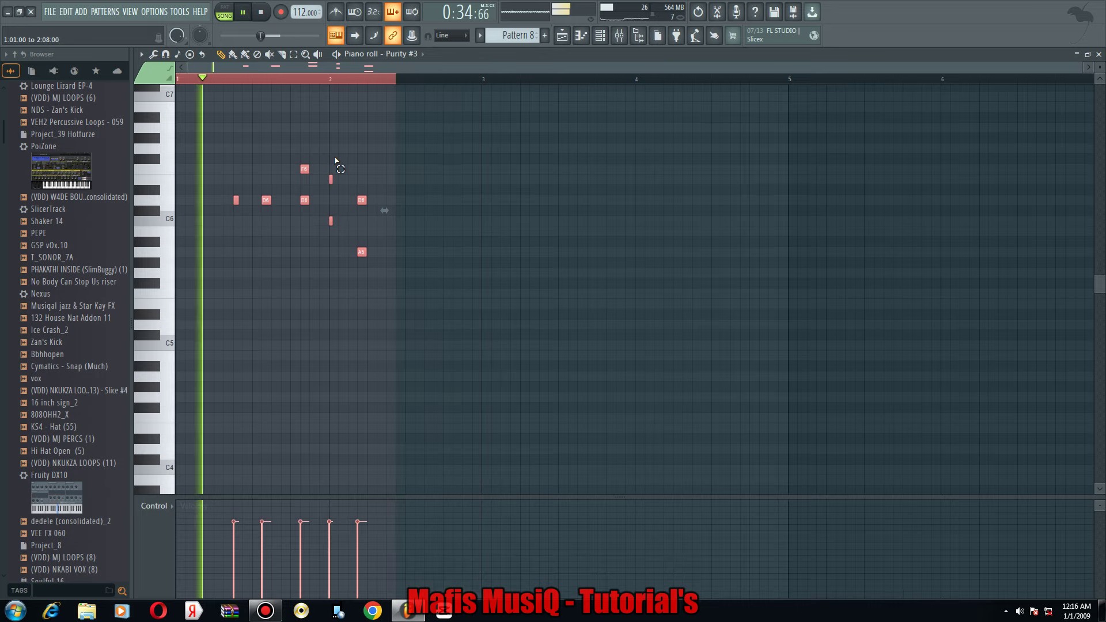
key(ctrl+b)
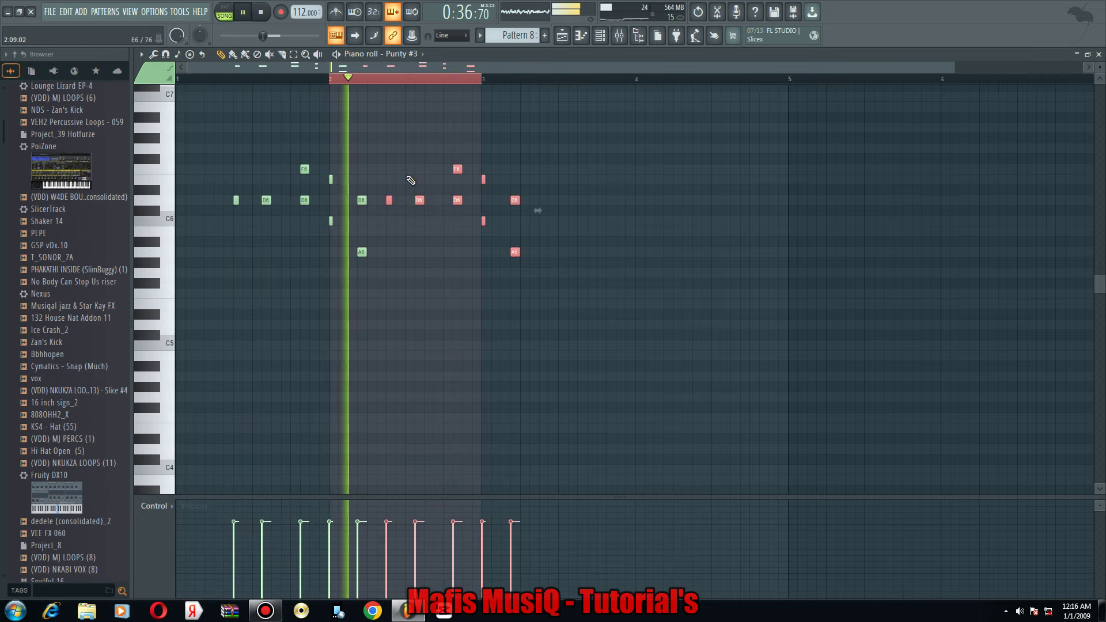
key(ctrl+z)
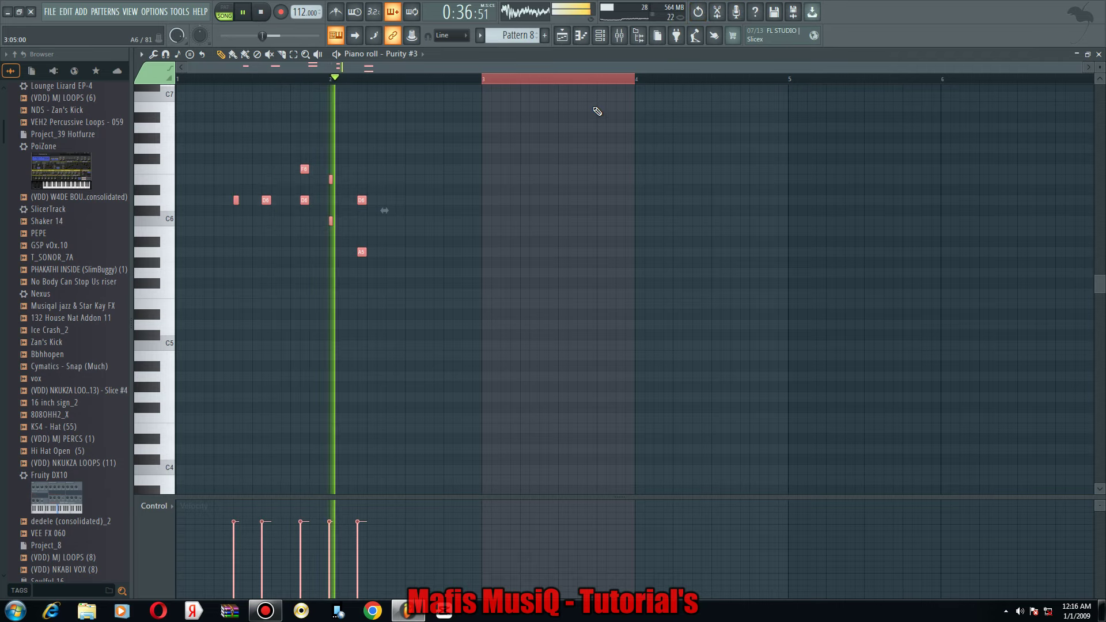
Select the notes of the phrase with a one-bar time range and duplicate them one bar forward.
key(space)
key(space)
key(ctrl+Left)
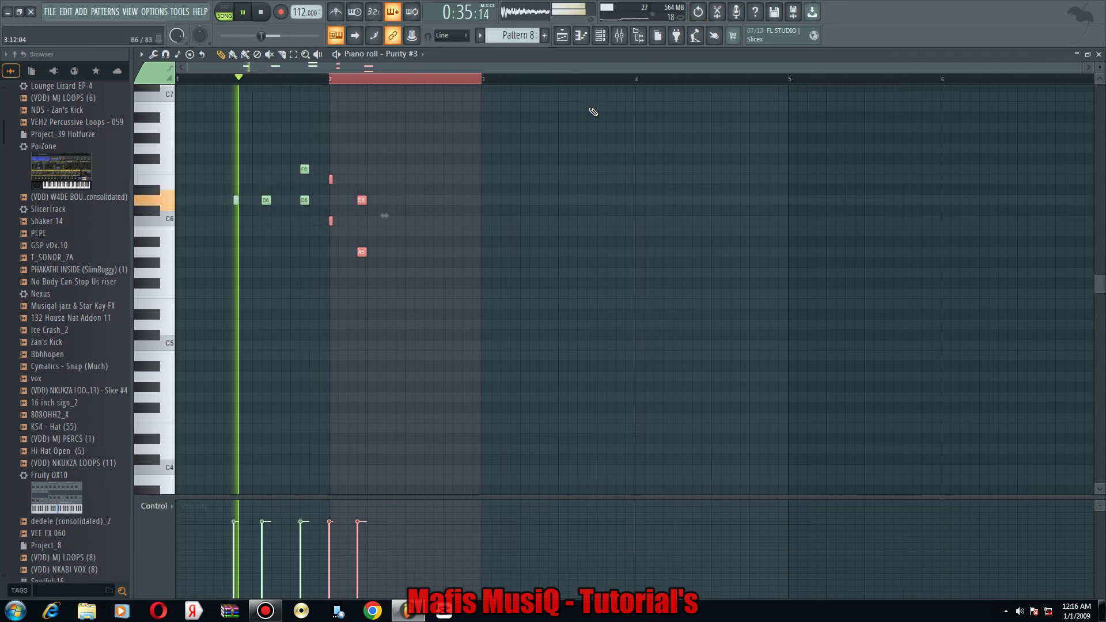
key(ctrl+Left)
drag(365, 253, 309, 161)
key(ctrl+b)
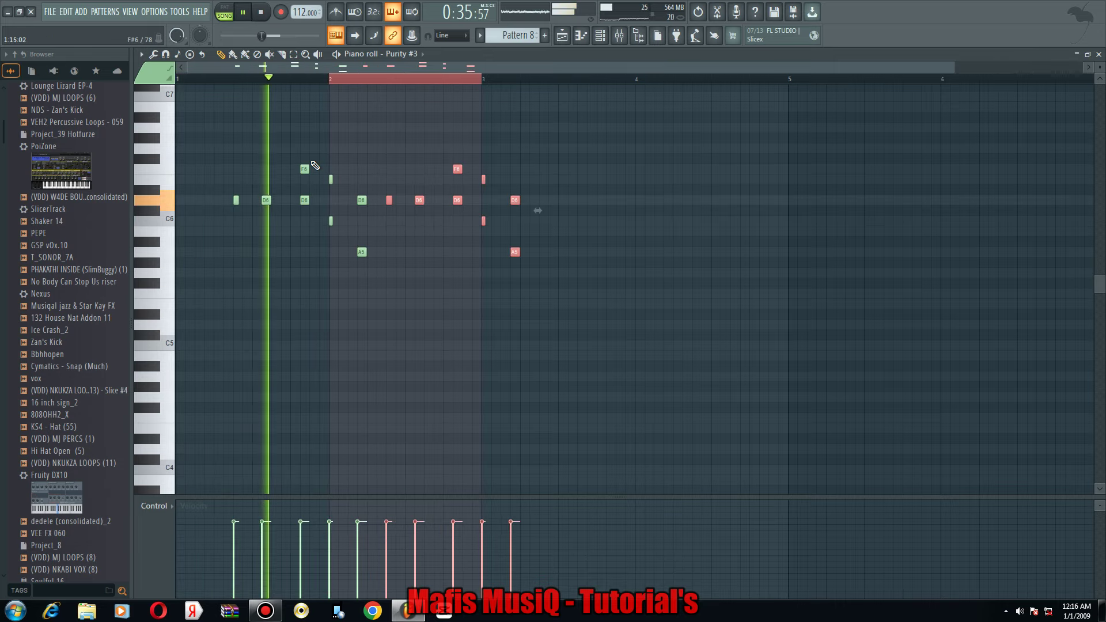
Transpose the copied phrase down an octave and duplicate all notes two bars forward, into bars 3 and 4.
key(ctrl+Down)
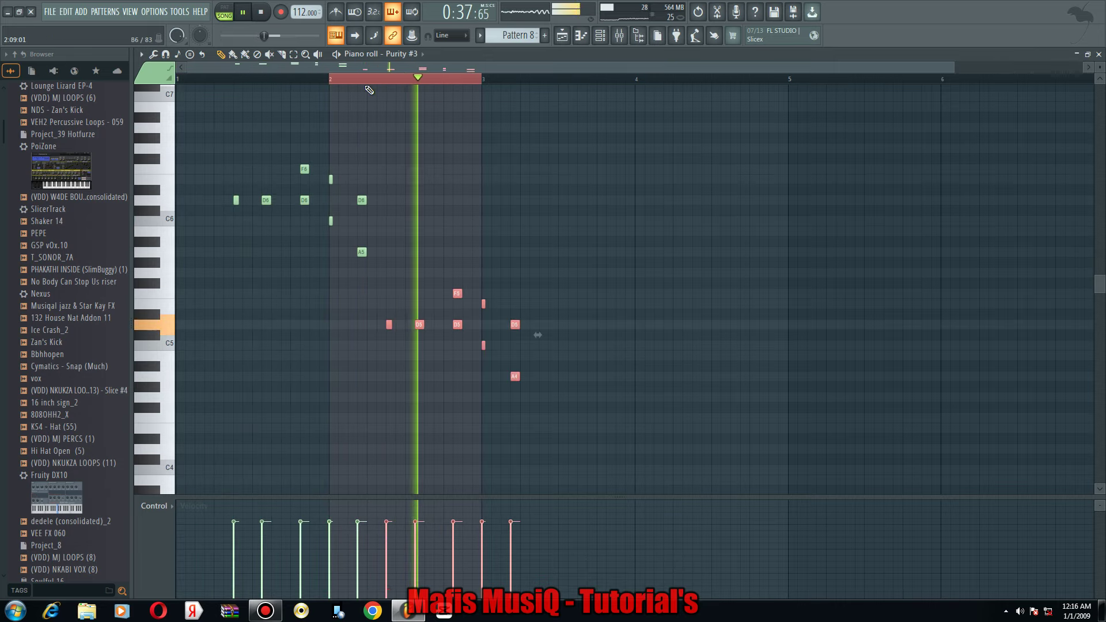
key(ctrl+a)
key(ctrl+b)
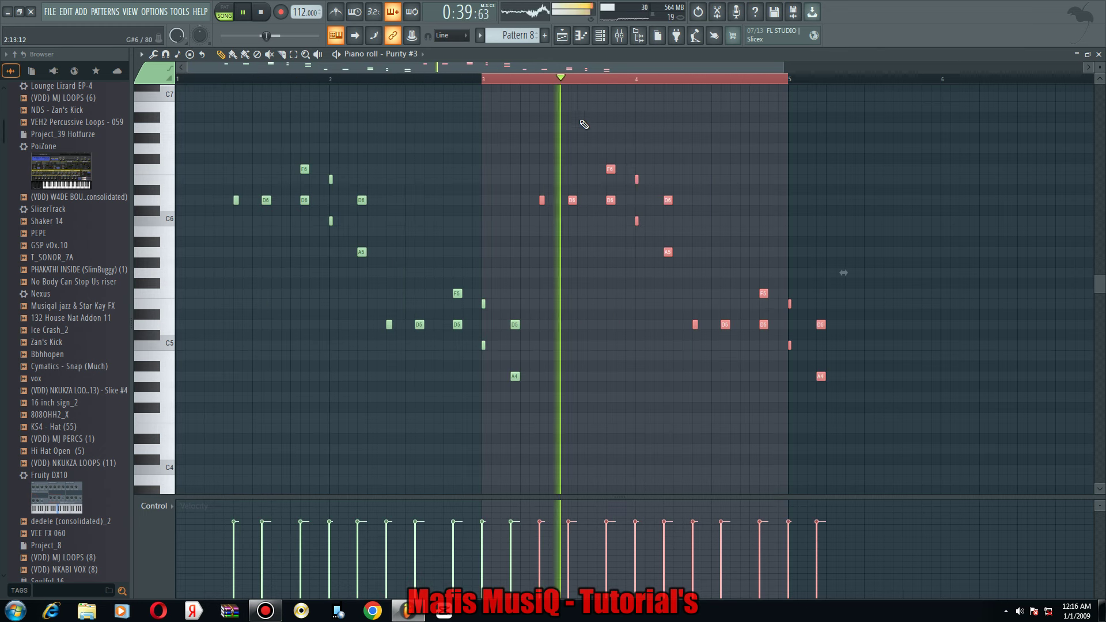
Place Pattern 8 clips at bar 17 on Track 9 and bar 21 on Track 8, and merge them into one pattern.
click(604, 37)
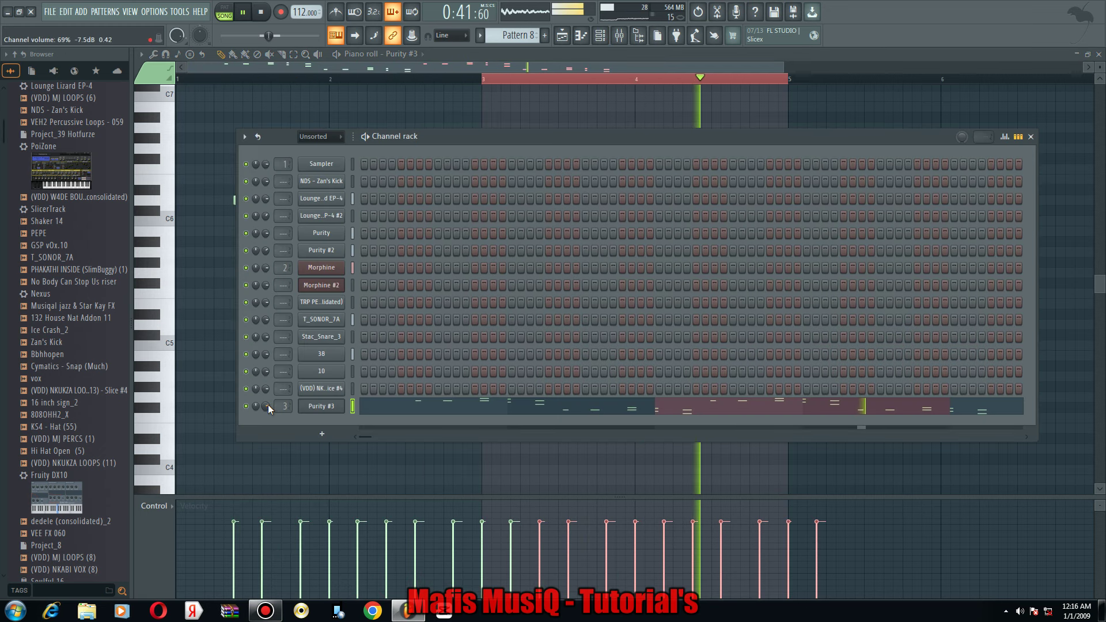
click(562, 35)
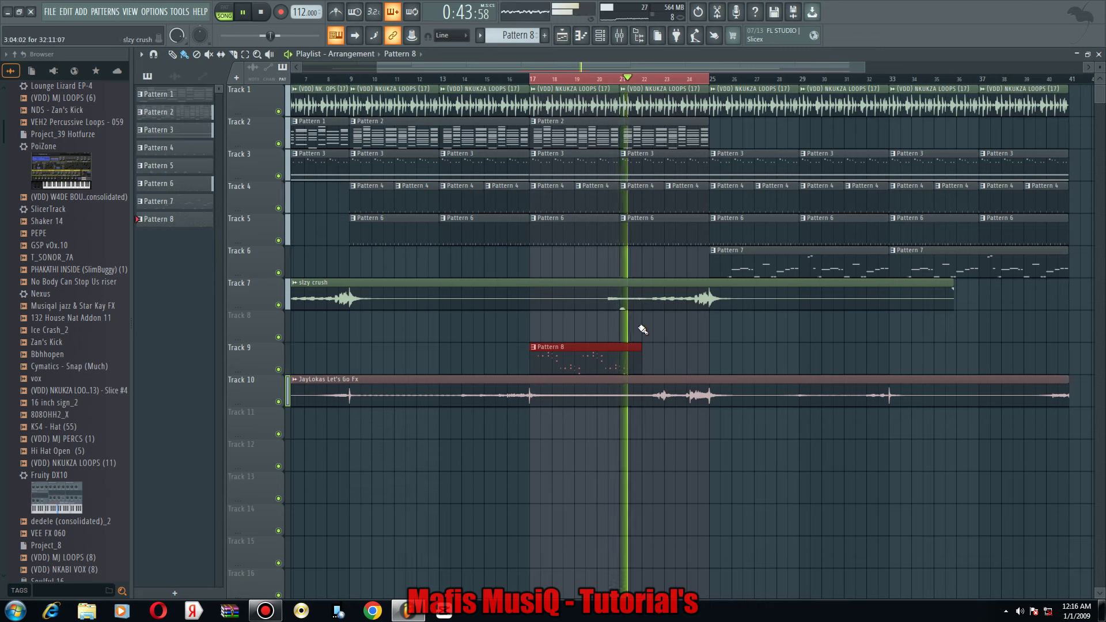
drag(673, 317, 669, 314)
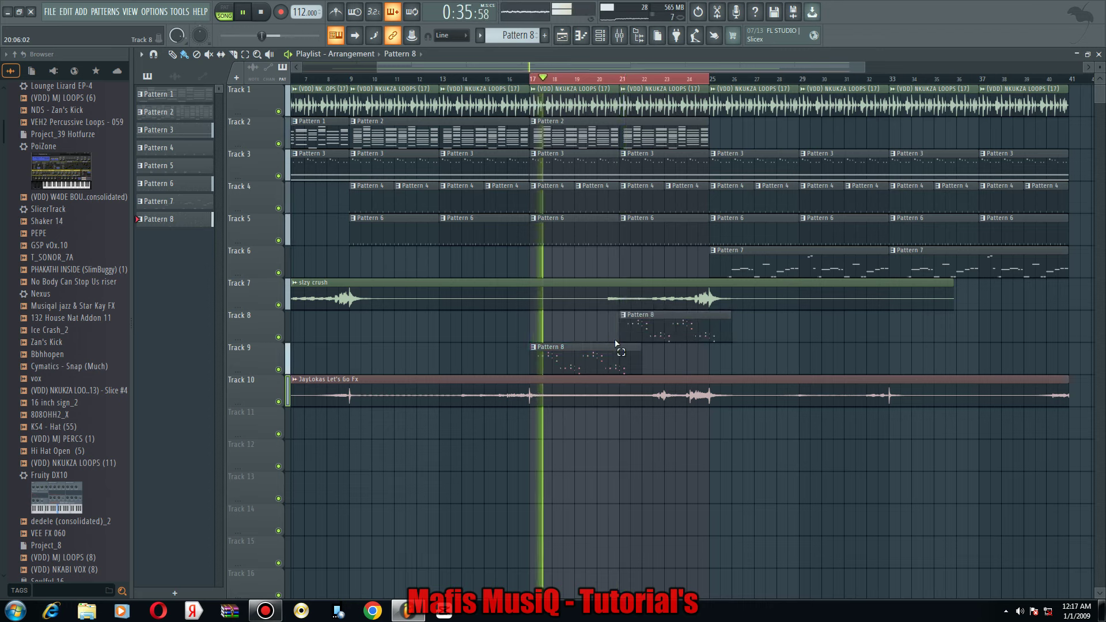
drag(615, 340, 640, 351)
key(ctrl+g)
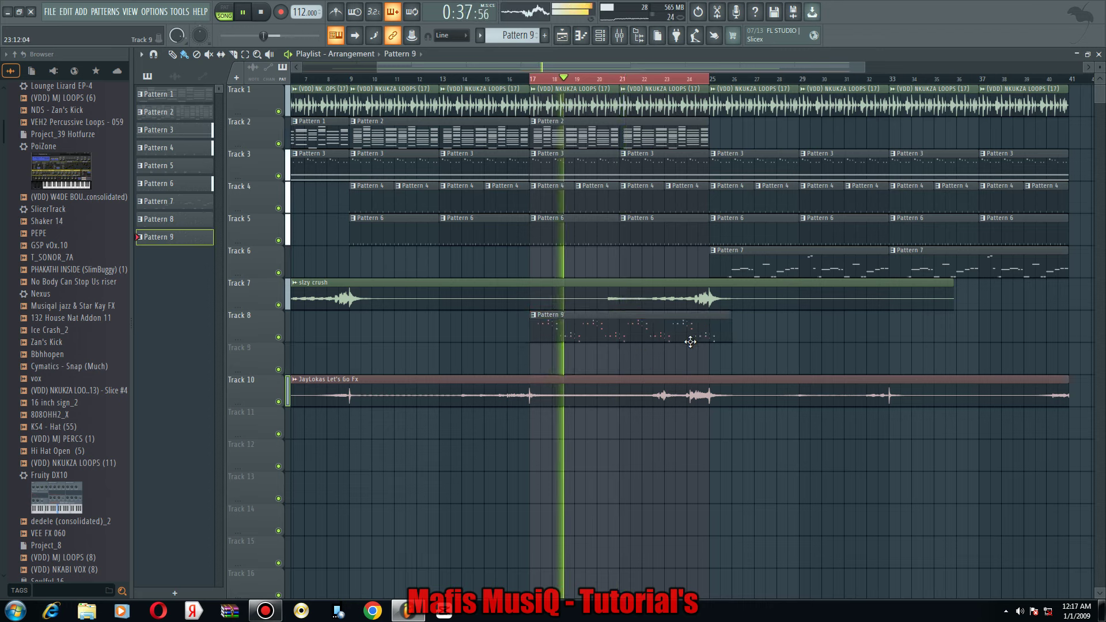
Trim the merged Pattern 9 clip on Track 8 to eight bars and duplicate it to bar 25.
click(676, 77)
key(ctrl+d)
key(ctrl+b)
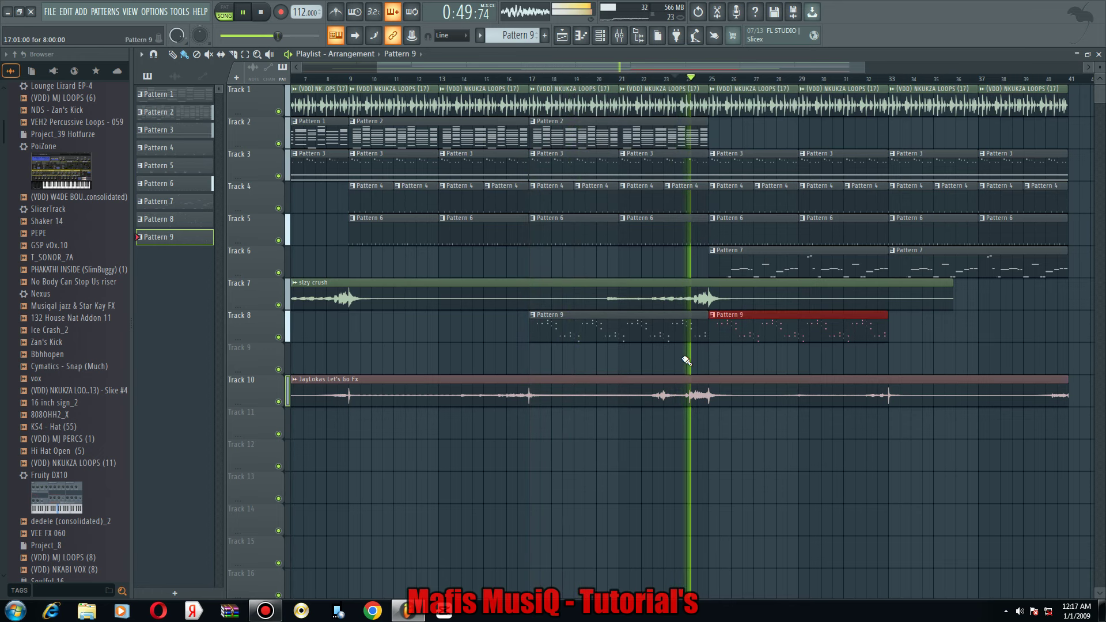
scroll(647, 368, down, 3)
scroll(642, 363, up, 4)
key(ctrl+d)
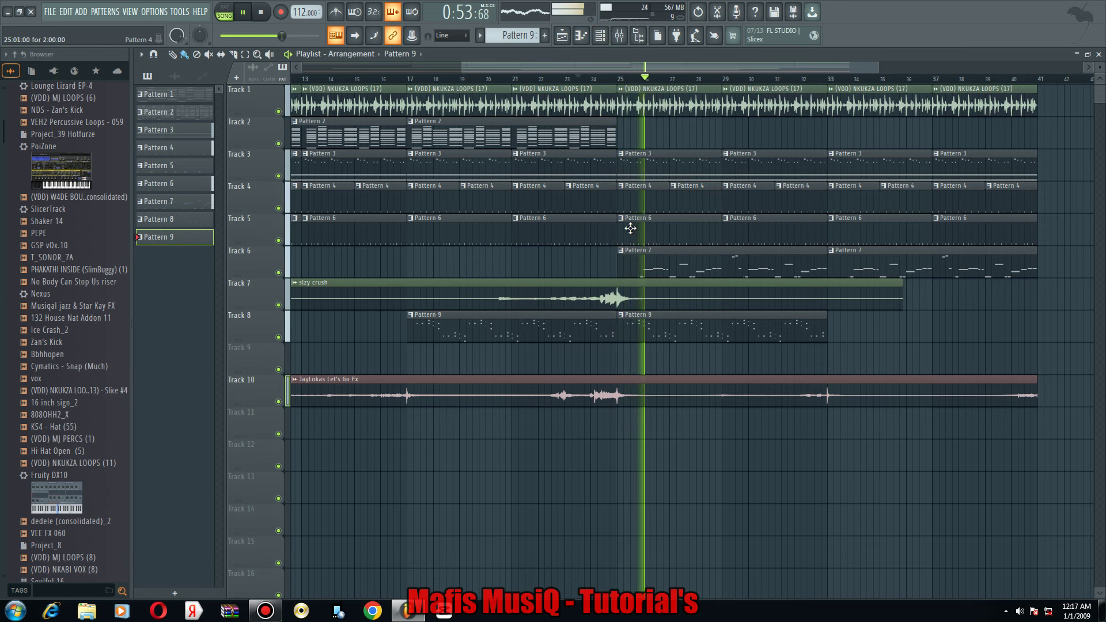
Add a Fruity DX10 channel with Pattern 7 active and load its tube 2 preset.
click(600, 36)
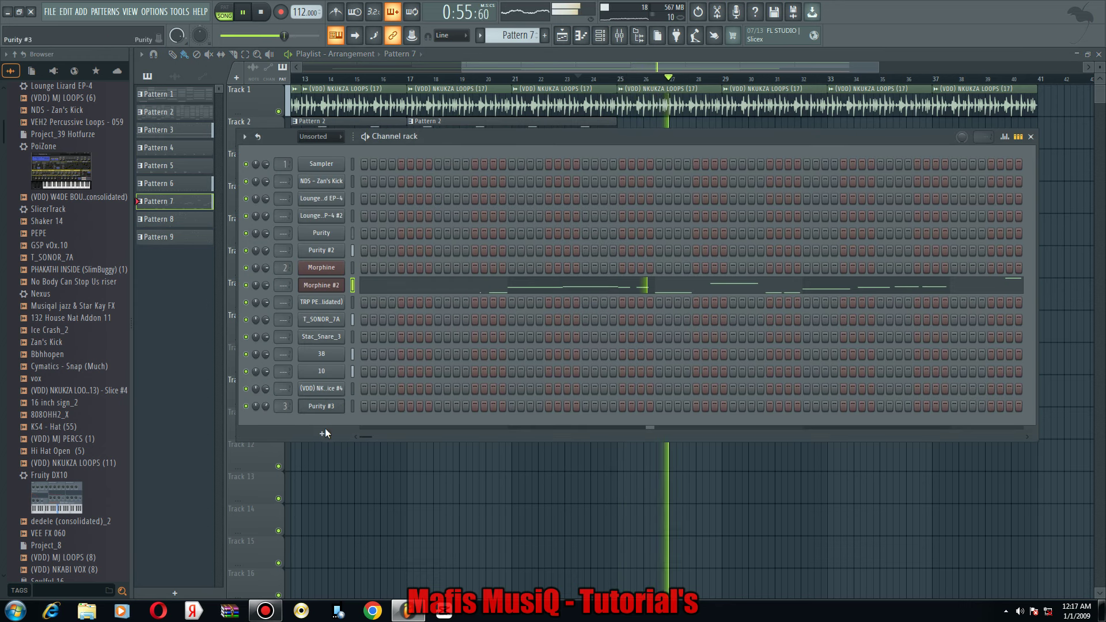
click(323, 433)
click(426, 75)
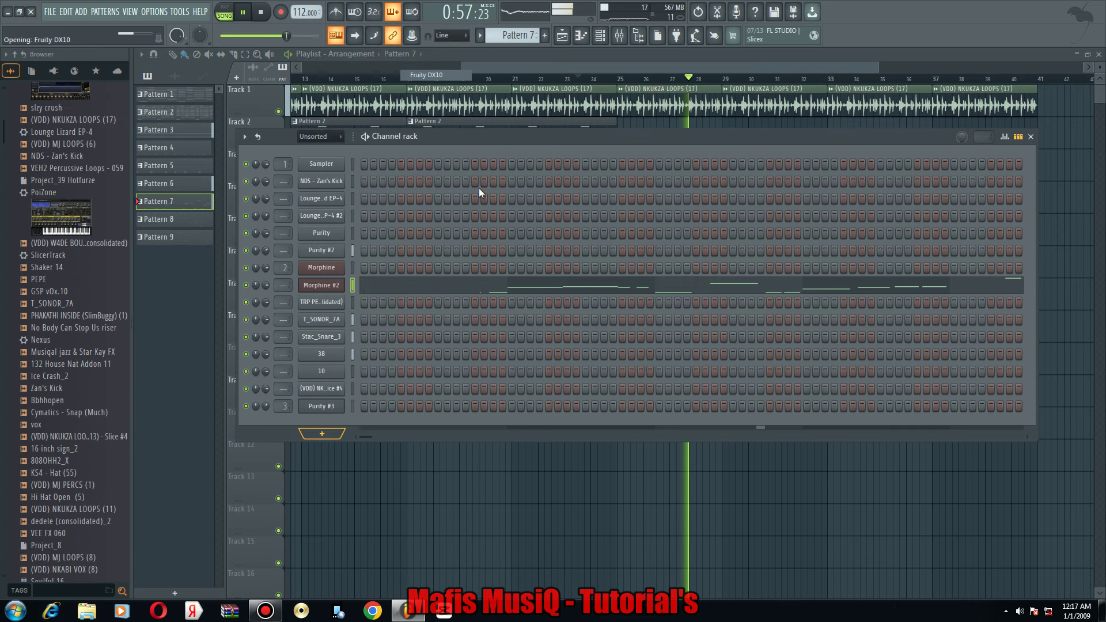
click(470, 182)
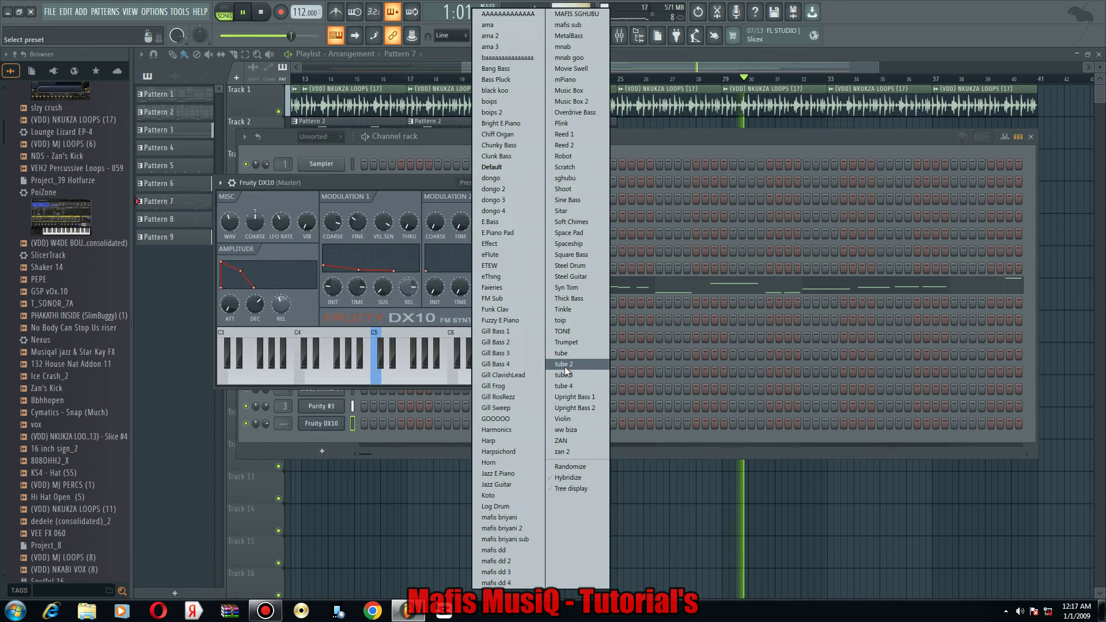
click(465, 140)
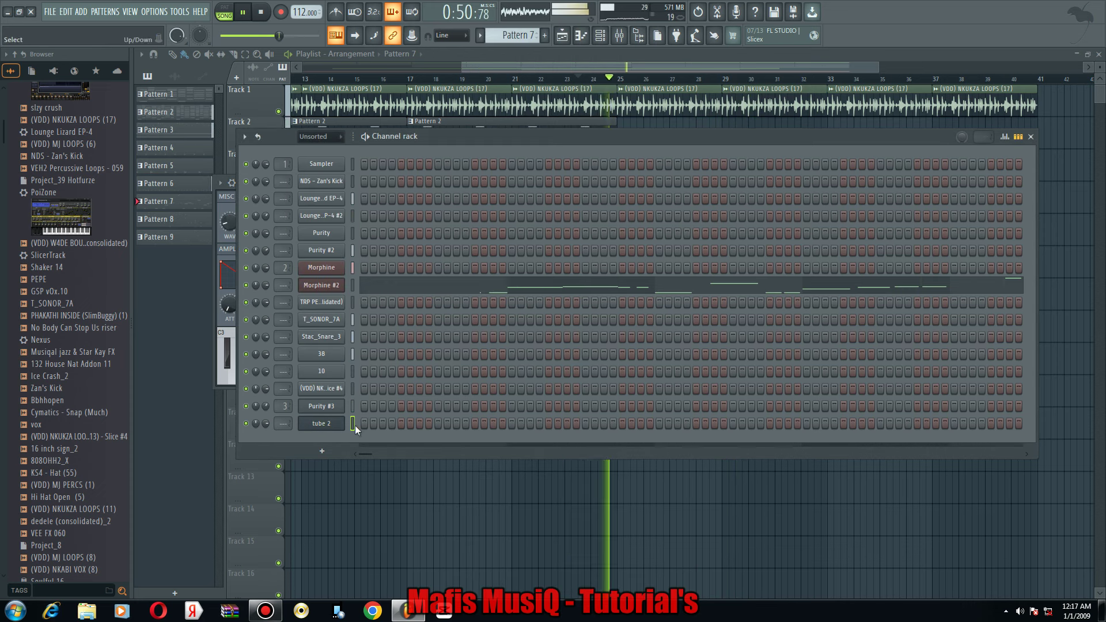
Paste the copied Morphine notes into the tube 2 channel and show its miscellaneous channel settings.
key(ctrl+v)
click(226, 179)
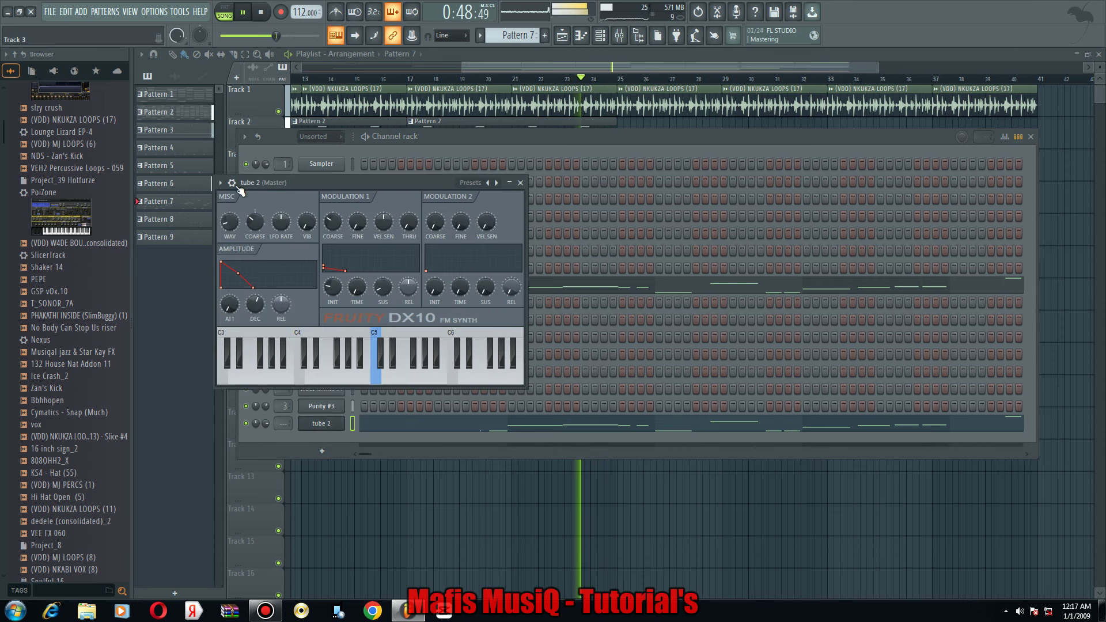
click(232, 184)
click(232, 184)
click(232, 183)
click(280, 204)
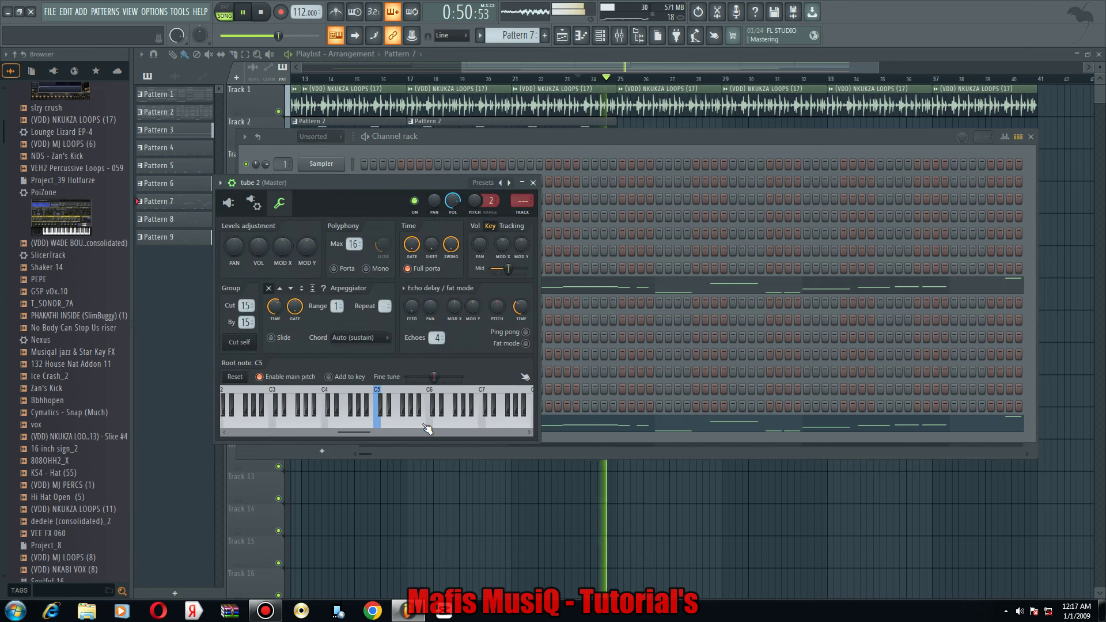
click(351, 421)
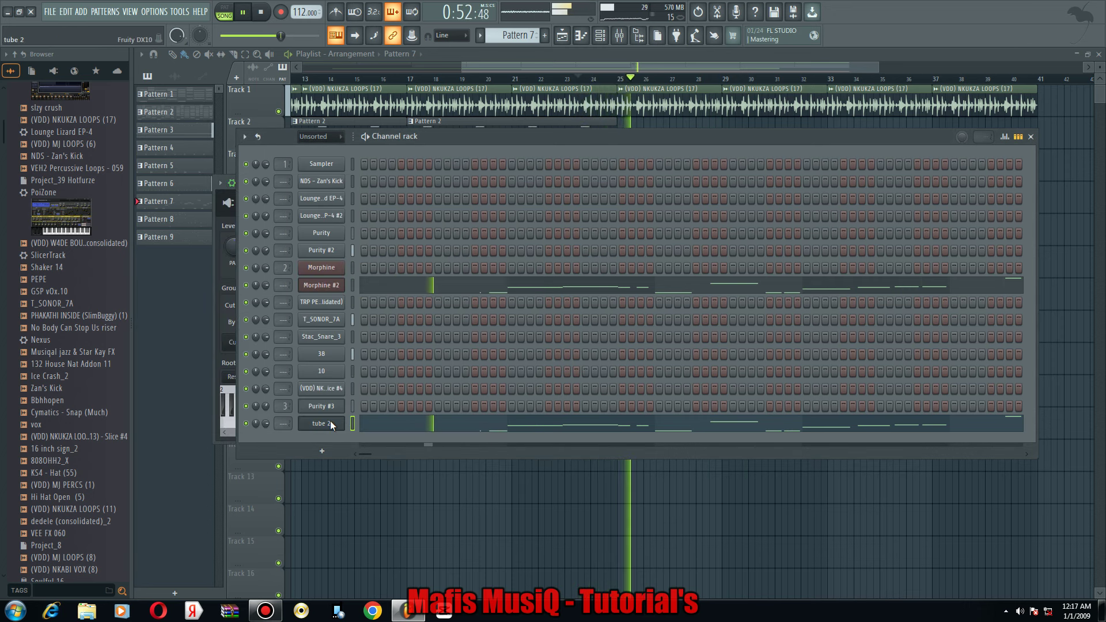
Clone the tube 2 channel, select the clone and return to the playlist.
right_click(331, 424)
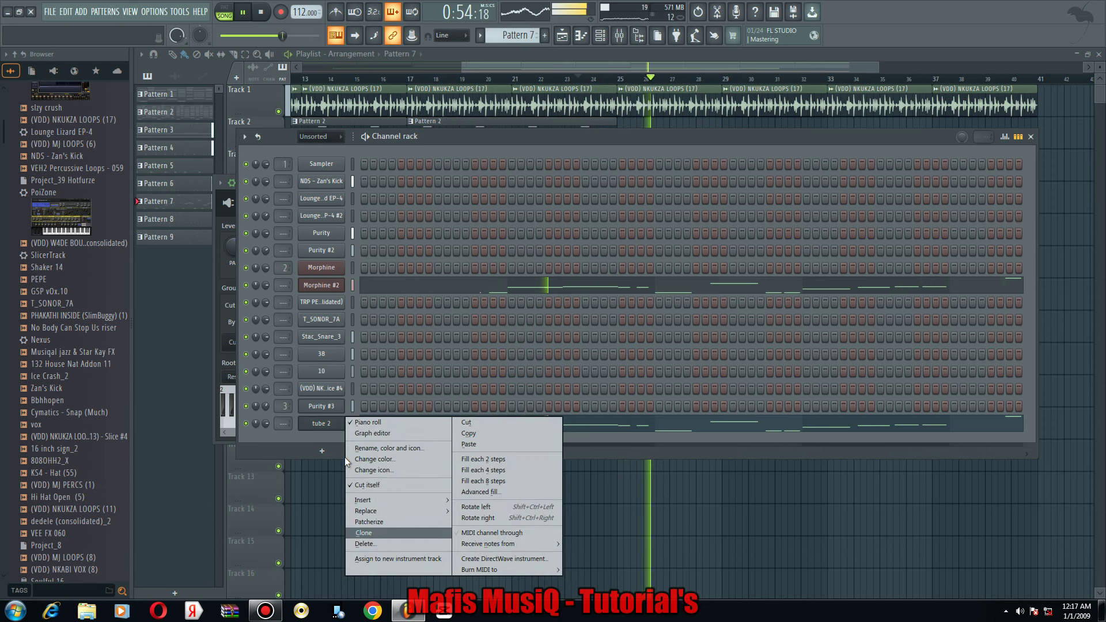
key(Return)
click(352, 427)
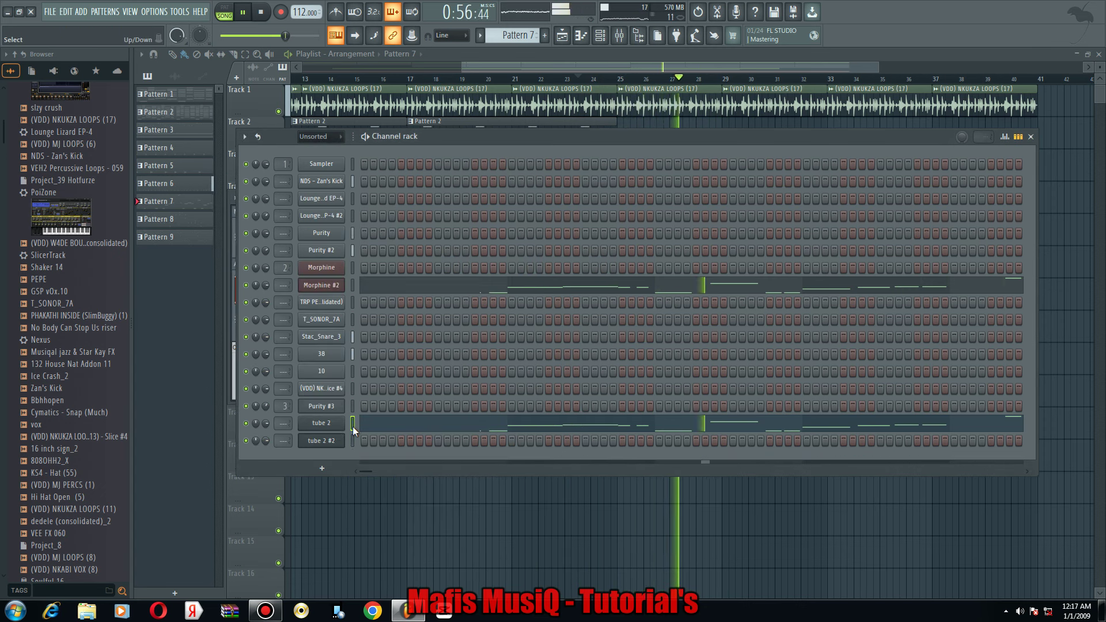
click(353, 441)
right_click(521, 490)
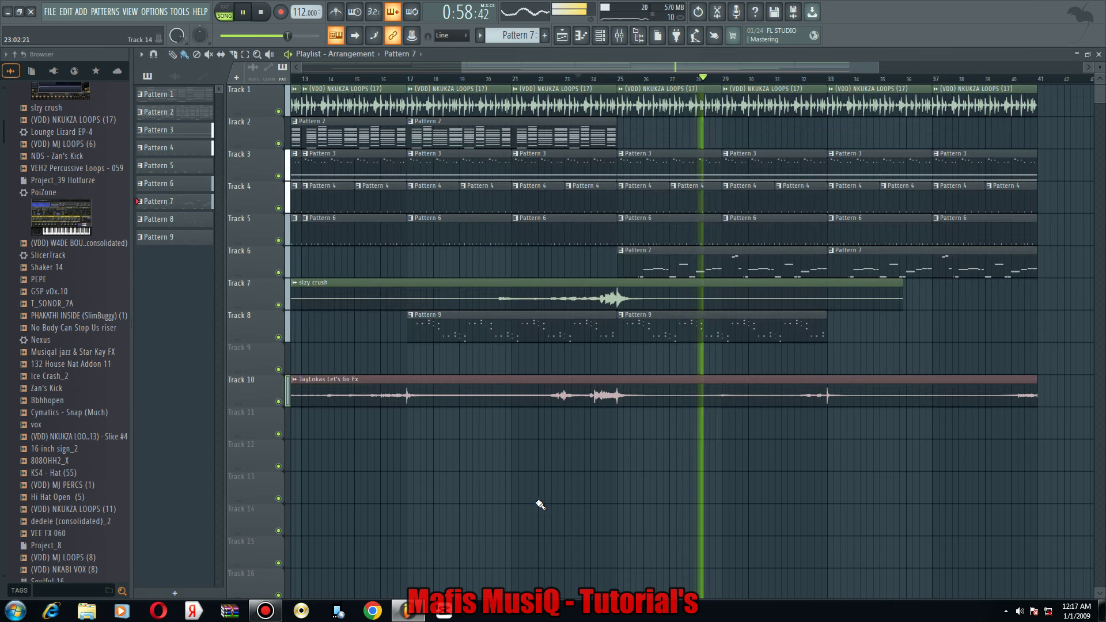
Duplicate the Pattern 9 clip on Track 8 to bar 33.
scroll(694, 360, down, 3)
key(ctrl+b)
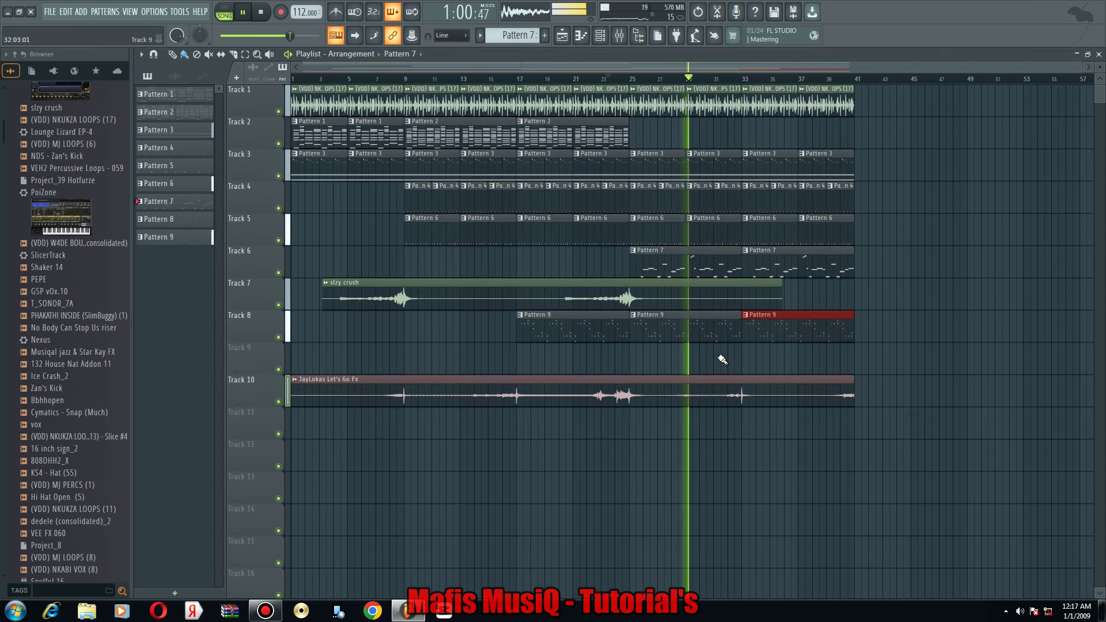
scroll(638, 162, up, 2)
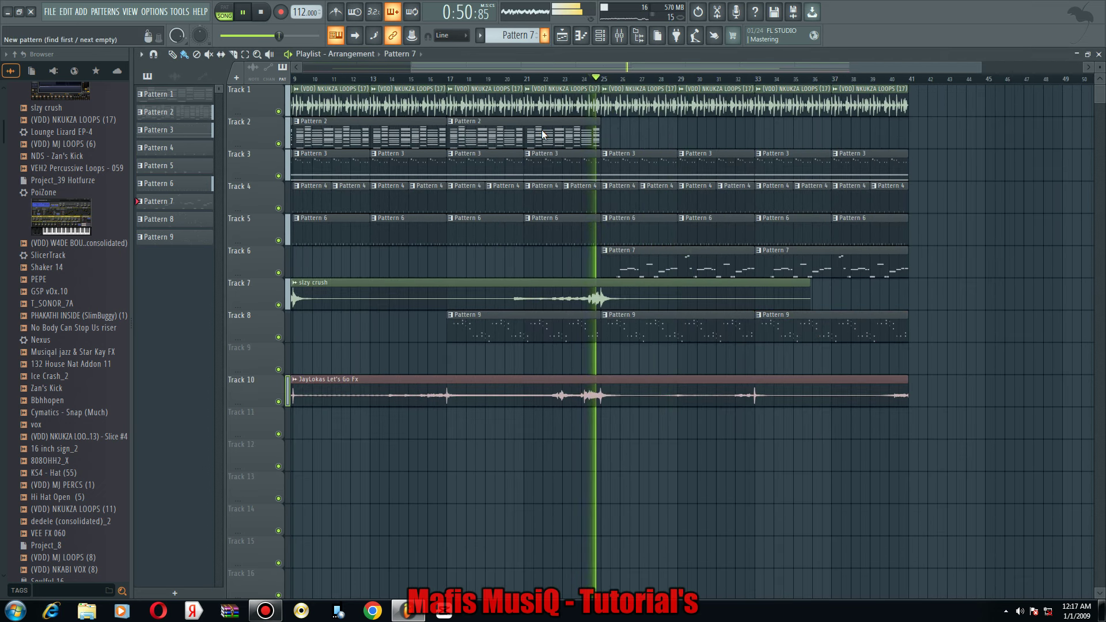
Create Pattern 10 with a clip at bar 25 on Track 11 and open the PEPE sample in a new channel.
key(F4)
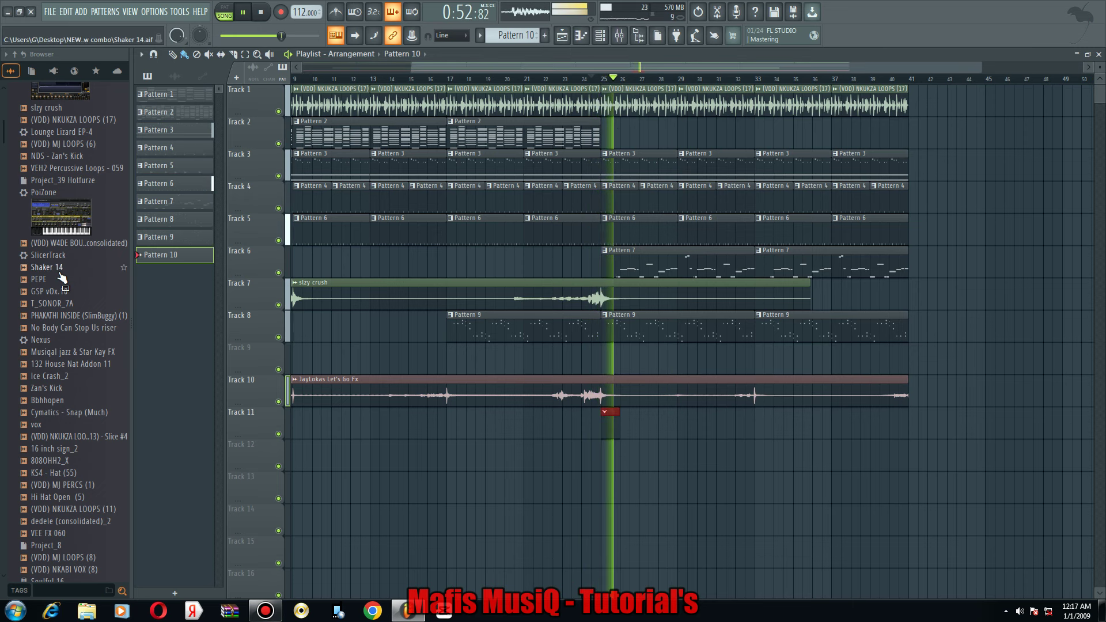
right_click(56, 279)
click(65, 293)
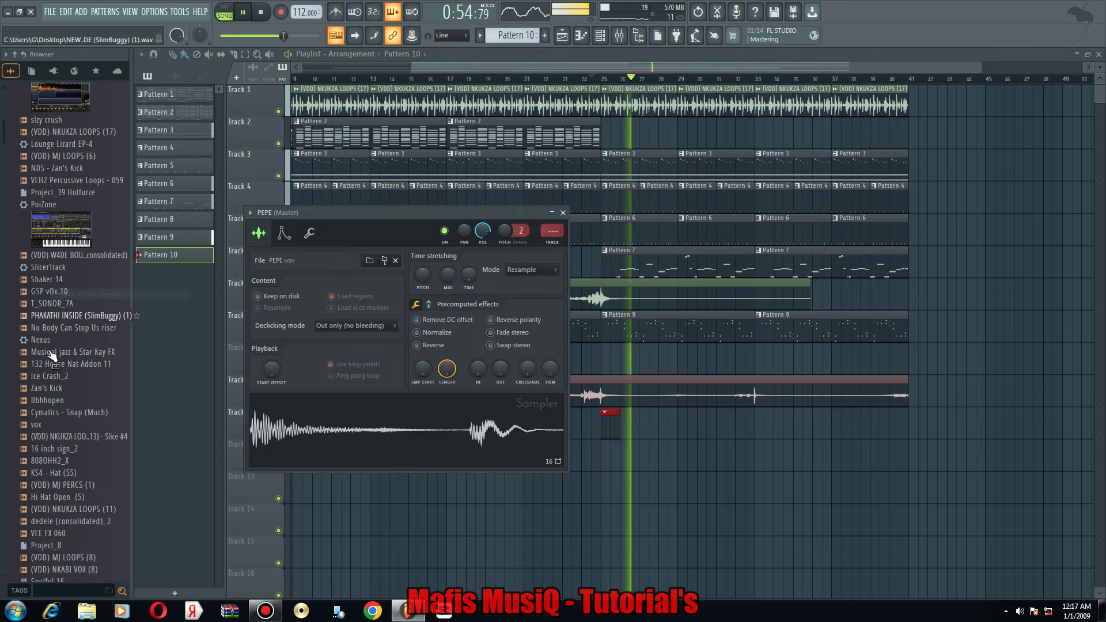
Look through the current project's sample list for another percussion or effect sound.
scroll(70, 311, down, 2)
scroll(53, 331, down, 2)
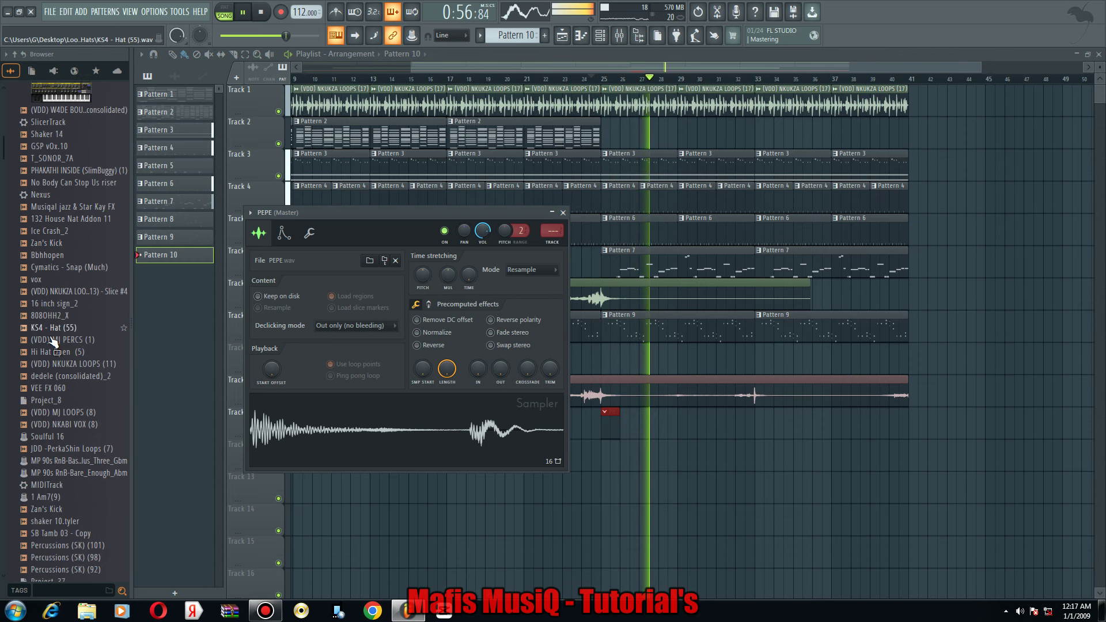
scroll(57, 340, down, 2)
scroll(62, 323, down, 4)
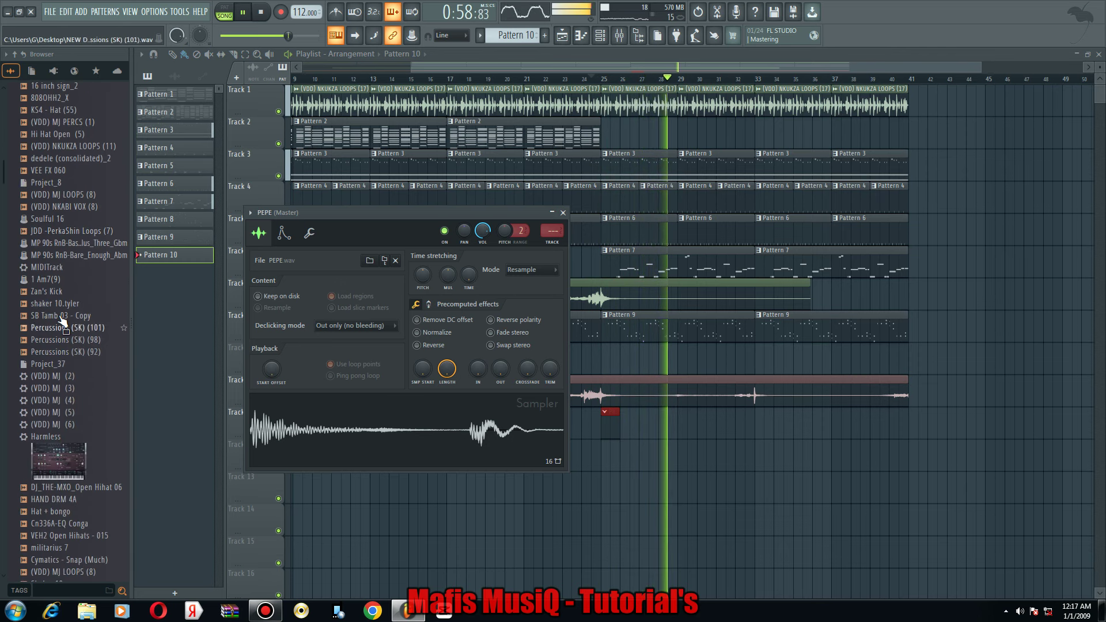
scroll(65, 317, up, 5)
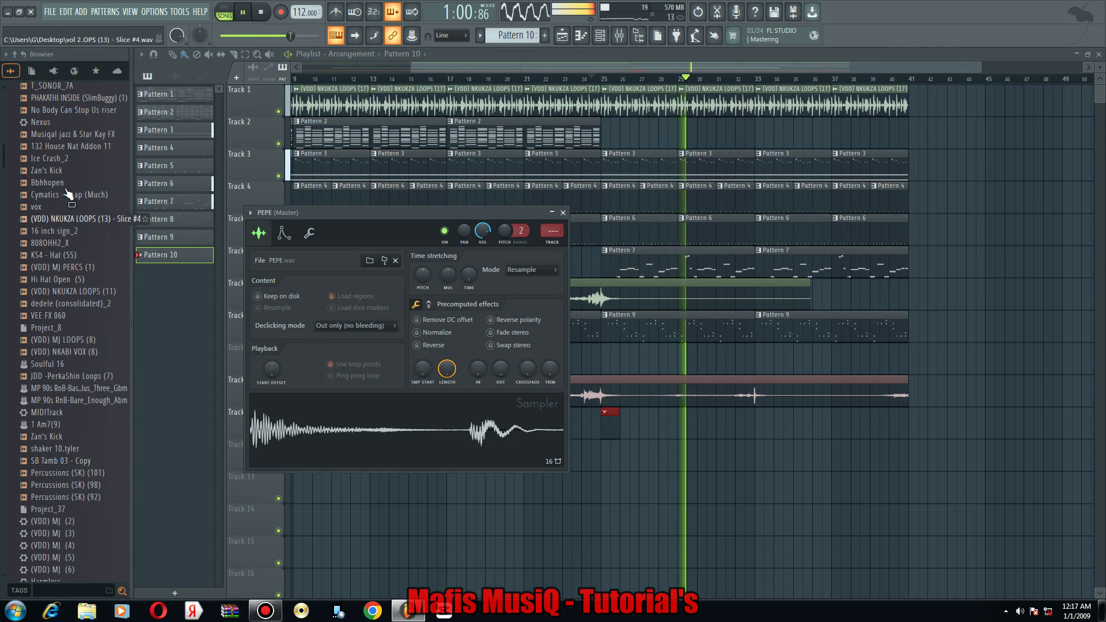
scroll(63, 201, up, 2)
scroll(62, 205, up, 6)
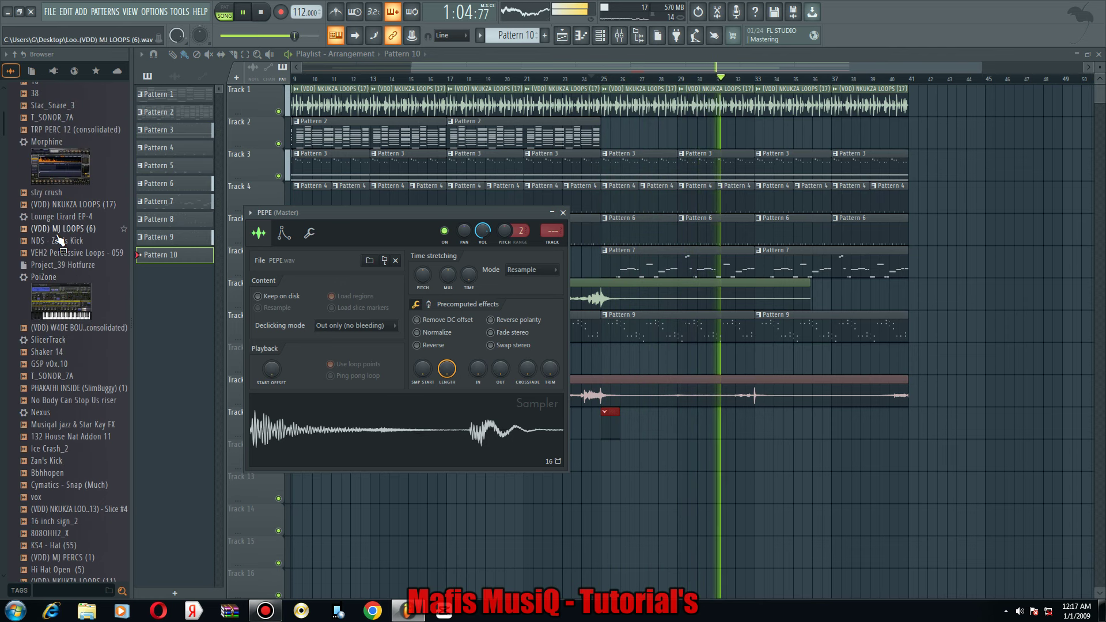
scroll(59, 228, down, 4)
Audition samples from the list, including the No Body Can Stop Us riser, 132 House Nat Addon 11, Bbhhopen and 808OHH2_X.
key(Up)
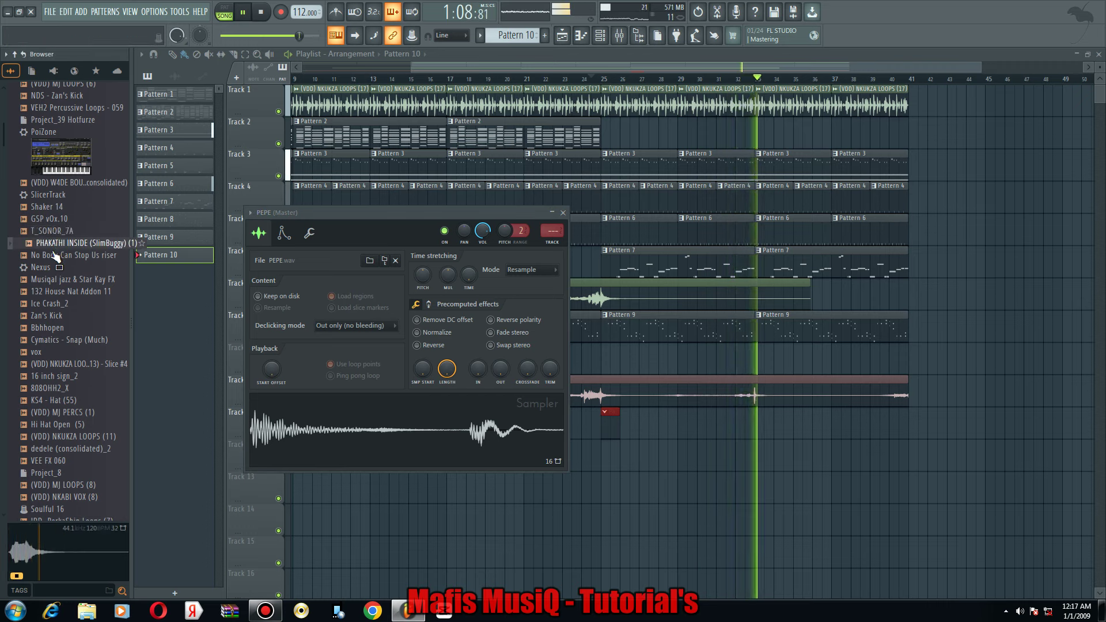
click(52, 255)
click(54, 279)
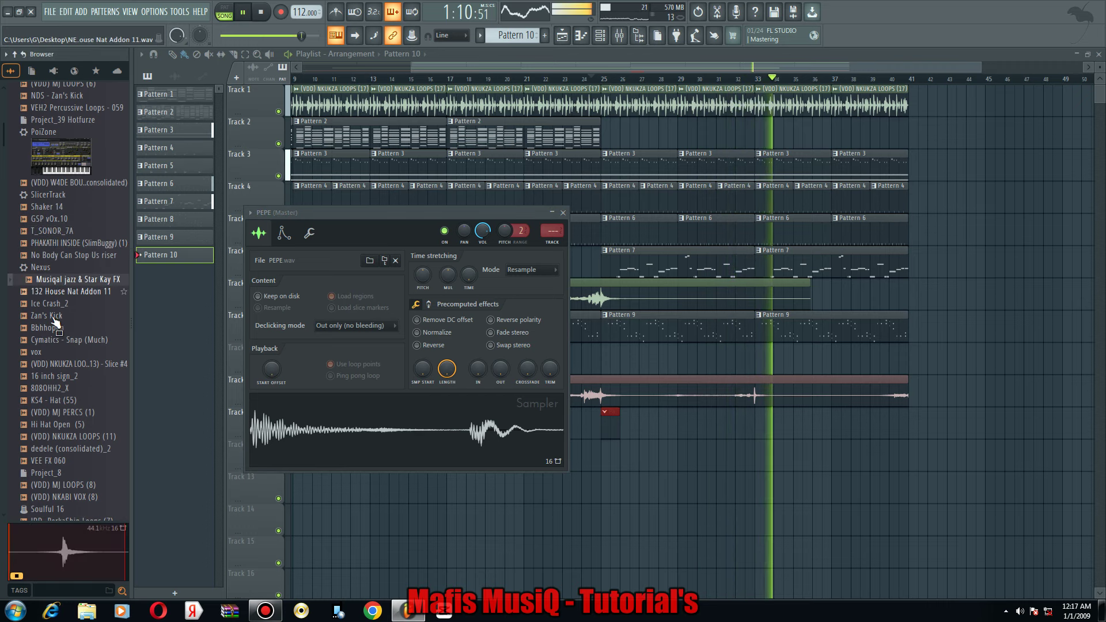
click(55, 292)
click(54, 328)
click(59, 365)
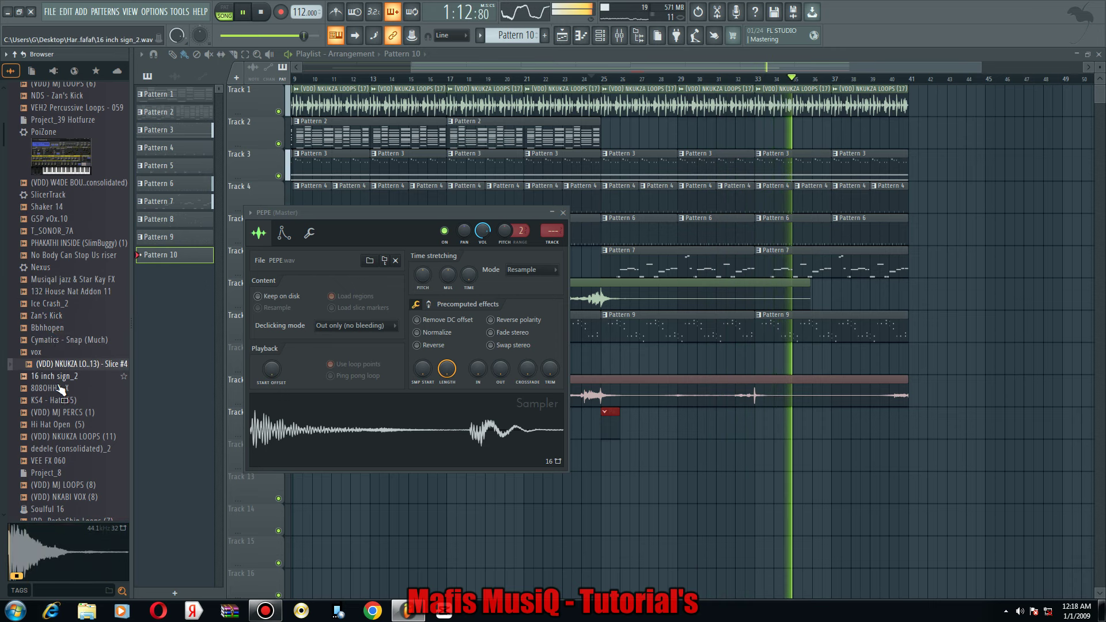
click(58, 387)
scroll(60, 383, down, 4)
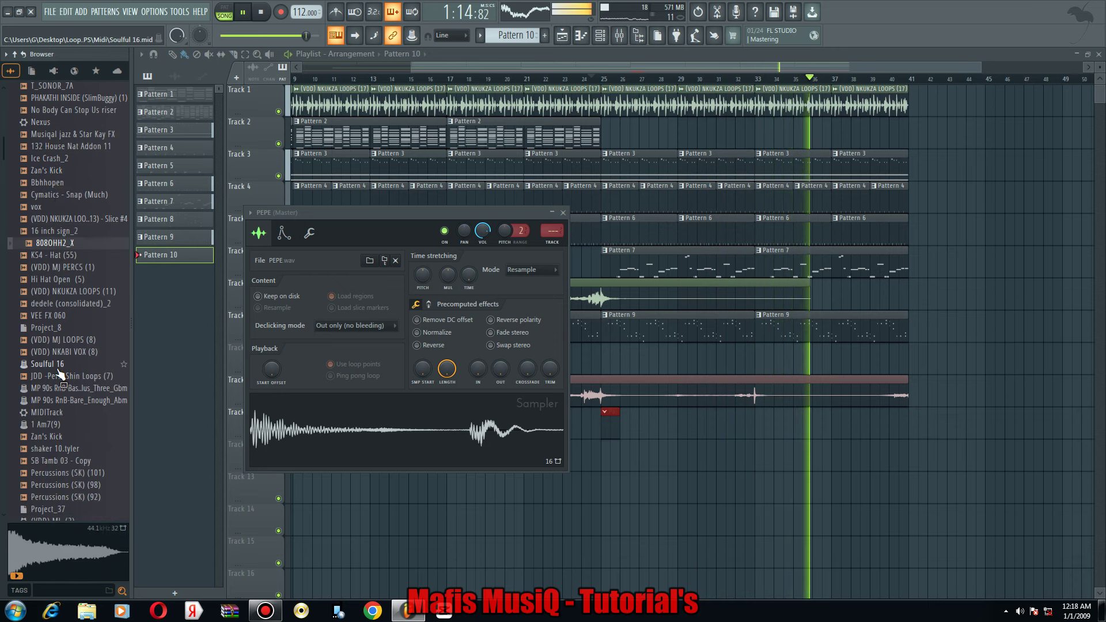
scroll(60, 376, down, 10)
click(54, 319)
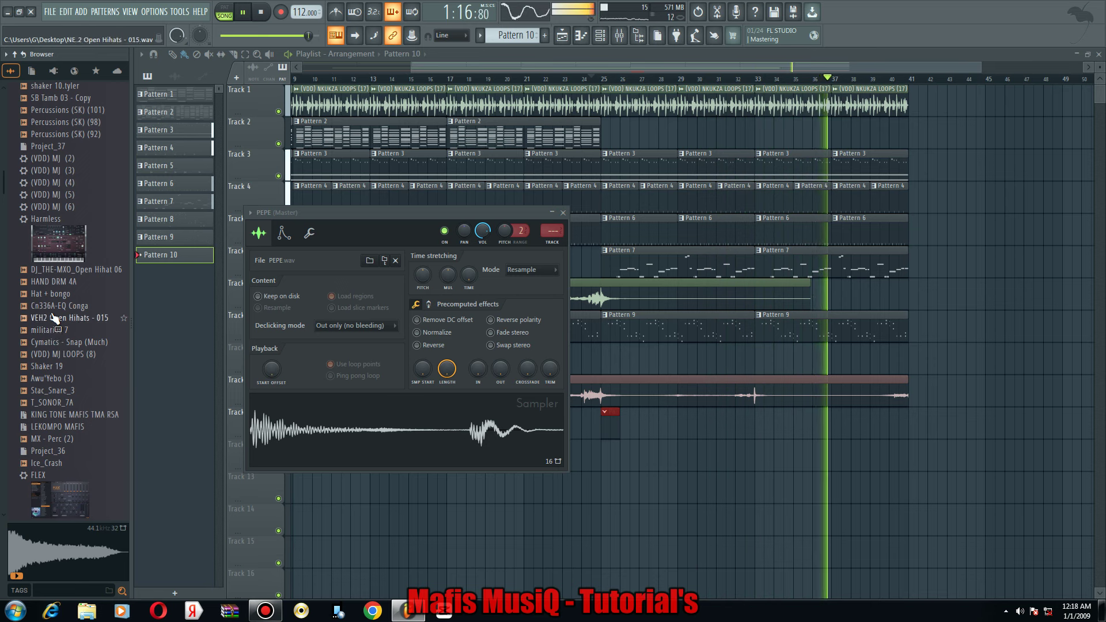
Open the black_2 folder on the Desktop, audition SP Nation Snares (16) and stop the song playback.
scroll(55, 345, up, 15)
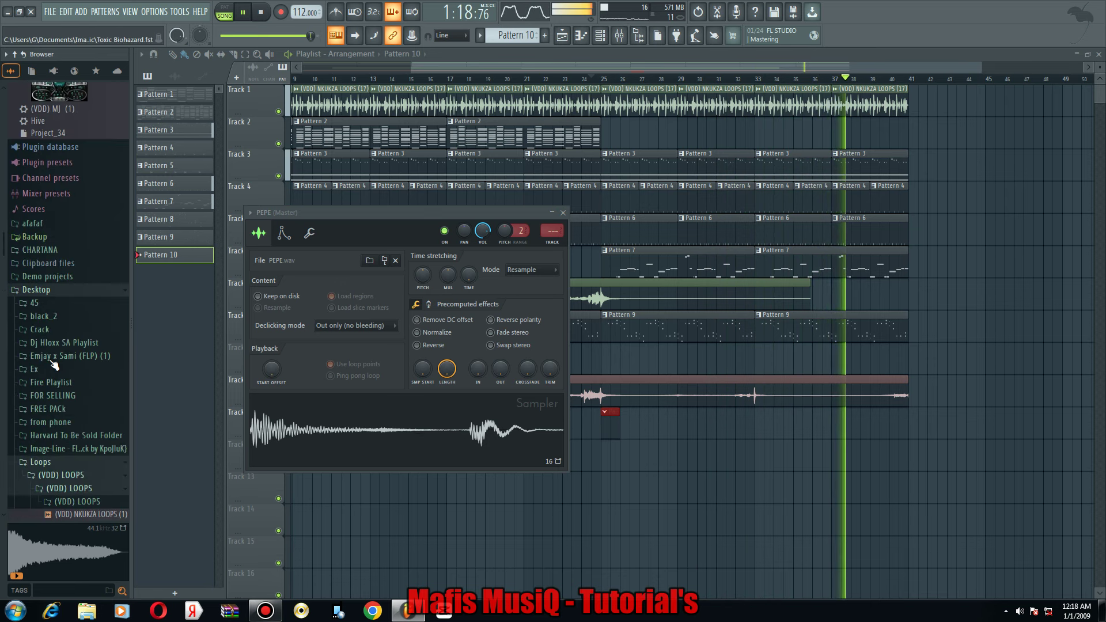
scroll(52, 357, down, 4)
click(50, 159)
scroll(47, 293, down, 5)
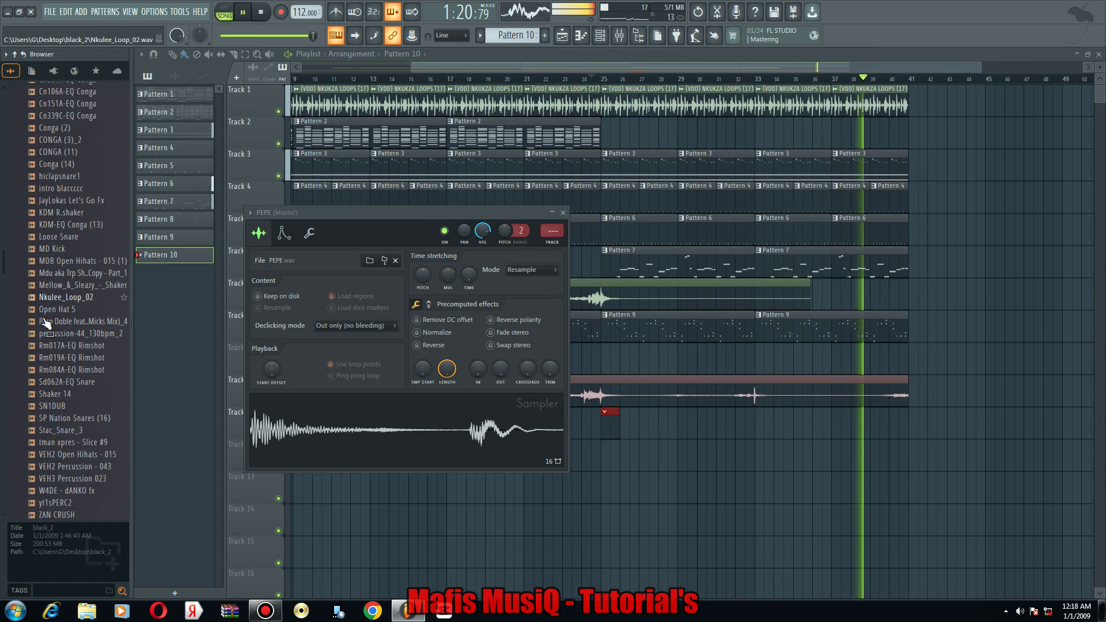
scroll(58, 391, down, 1)
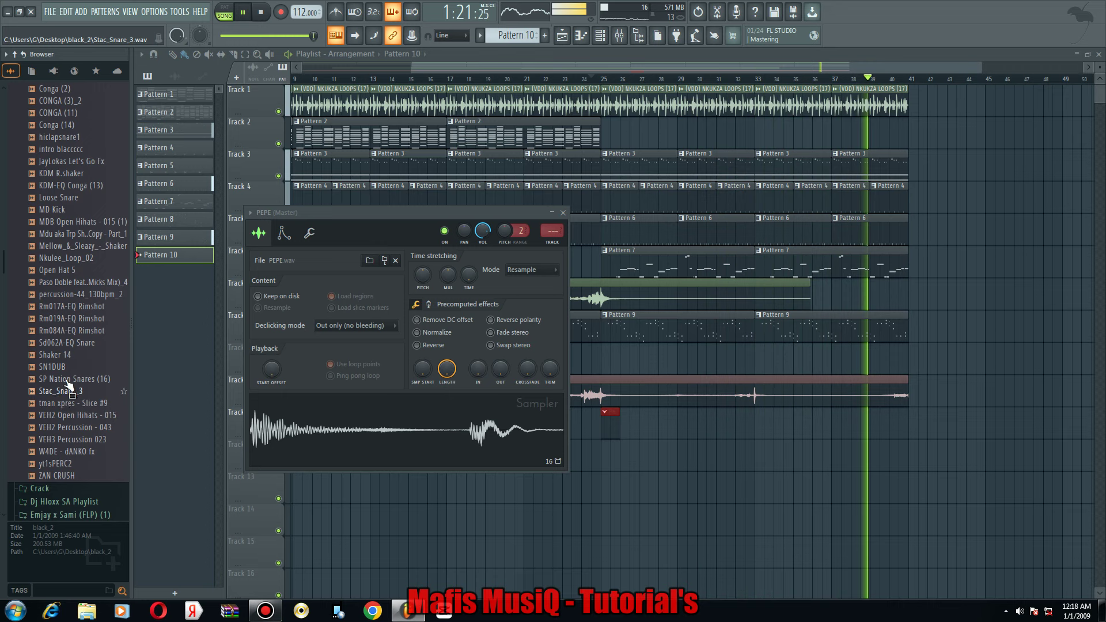
click(67, 381)
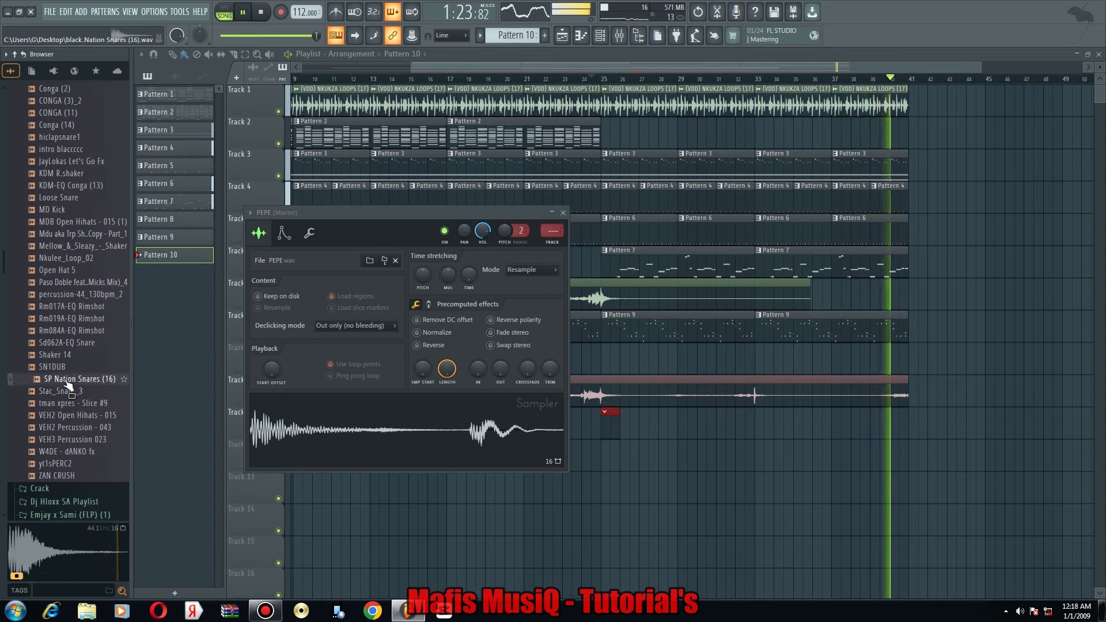
key(space)
Place the W4DE - dANKO fx sample on Track 14 at about bar 32 and set its channel volume to 65%.
click(63, 452)
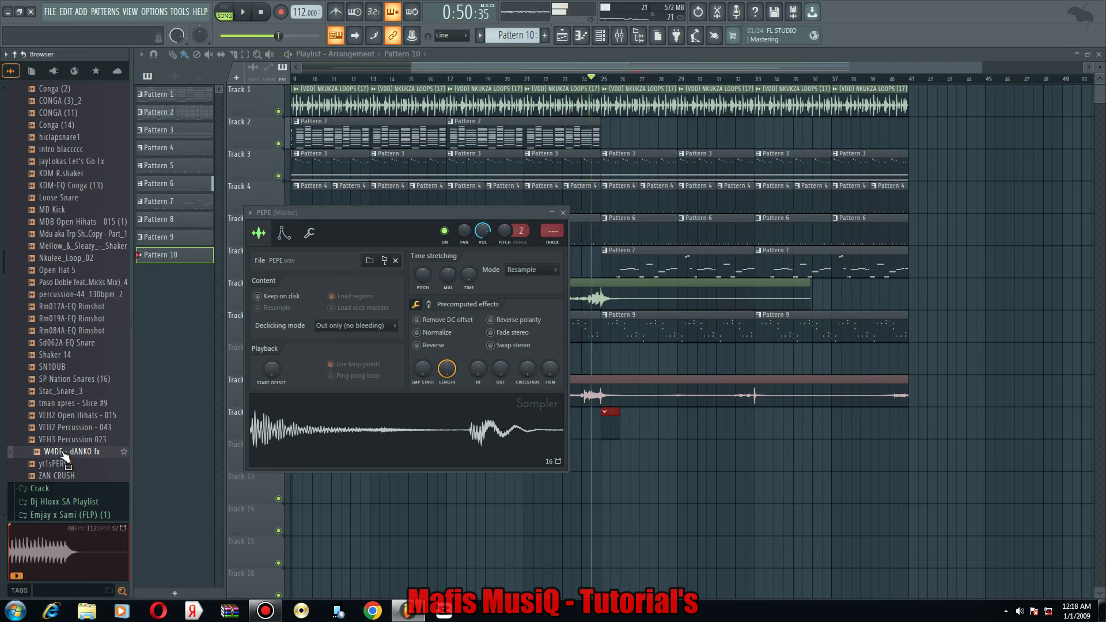
drag(213, 490, 478, 518)
key(space)
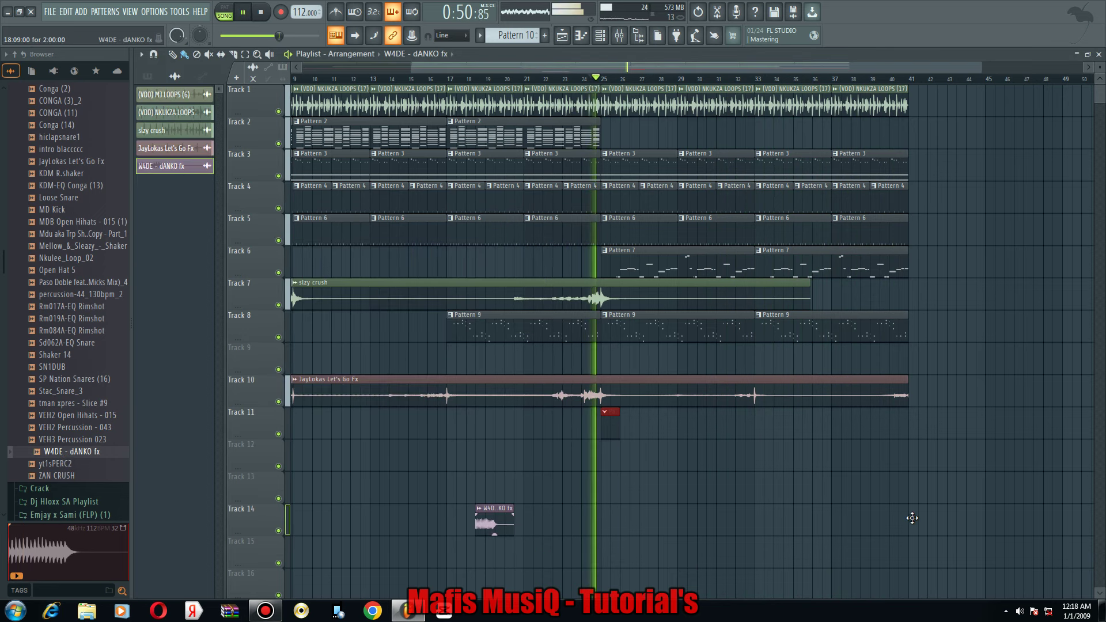
click(171, 166)
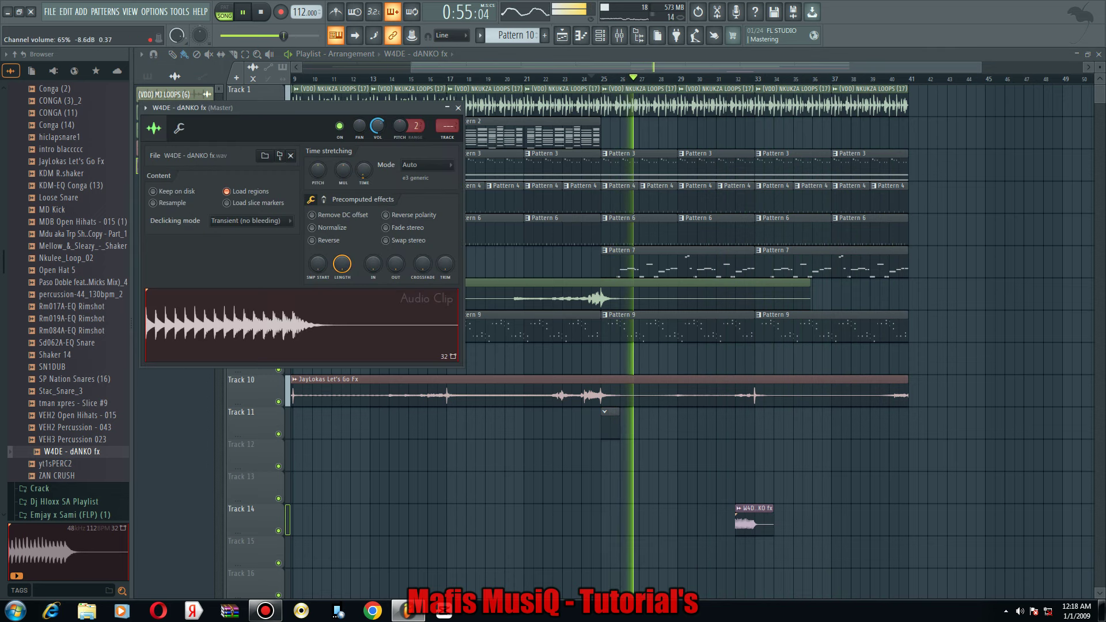
key(Escape)
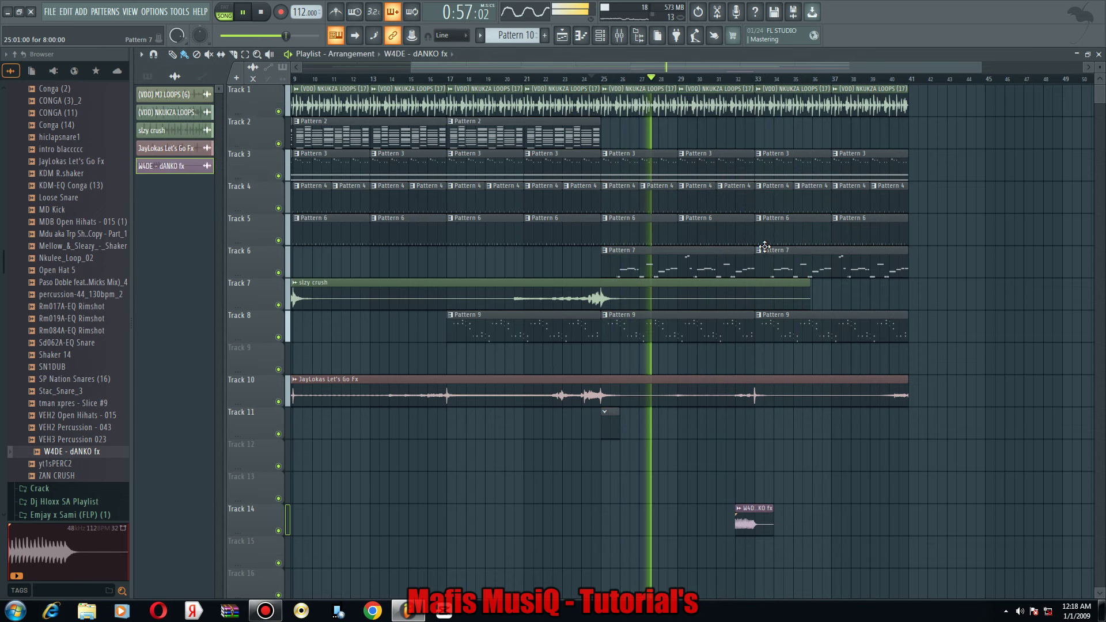
Make the Pattern 7 clip at bar 33 on Track 6 unique and open the hiclapsnare1 sample in a new channel.
click(761, 253)
click(783, 357)
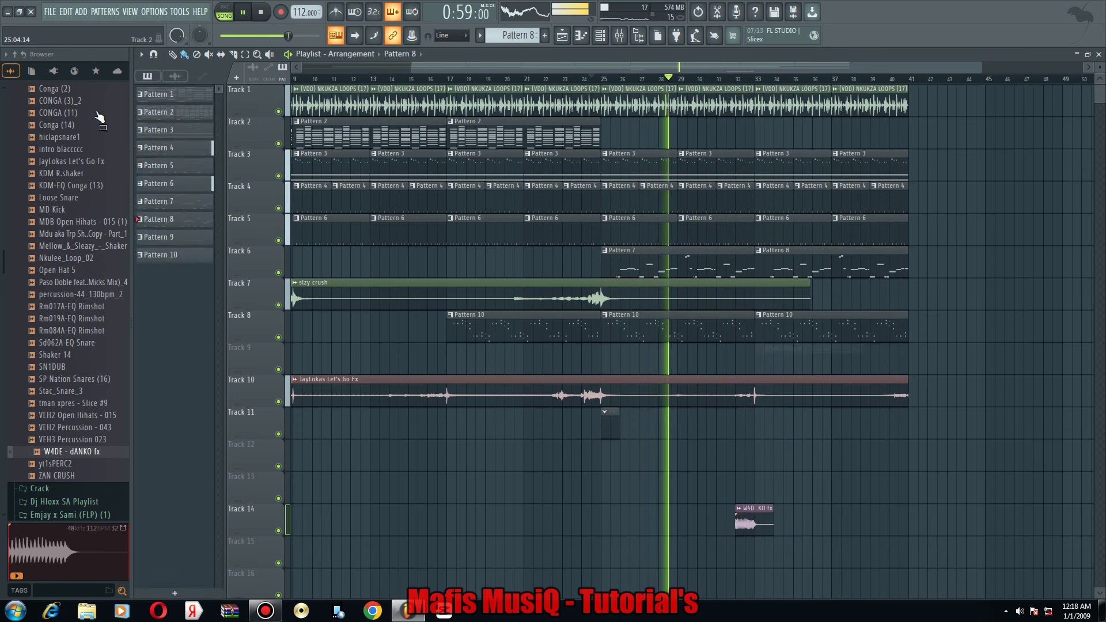
right_click(58, 136)
click(74, 153)
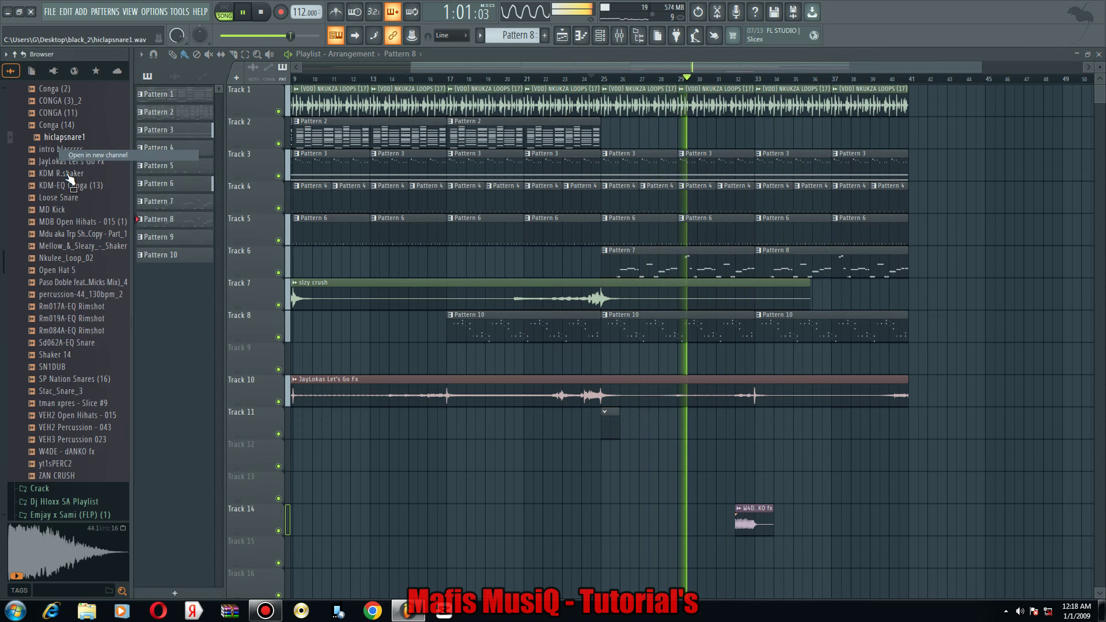
Collapse the black_2, Loops and MAFIS MUSIQ OFFICE folders and open the Project_3pilato black folder on the Desktop.
scroll(61, 197, up, 4)
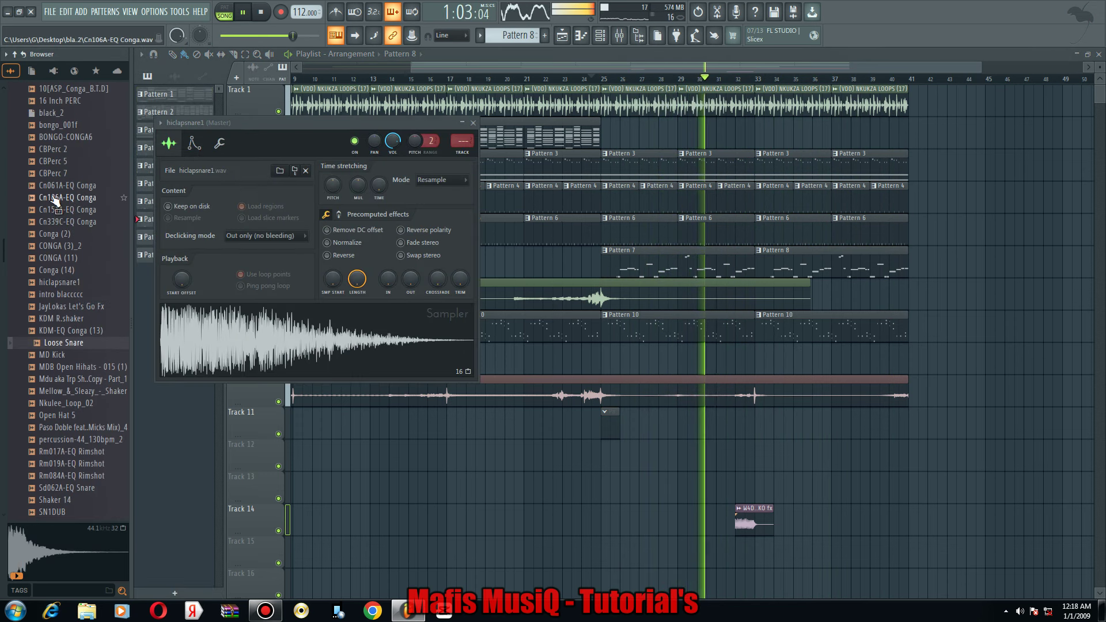
scroll(53, 196, up, 4)
click(56, 162)
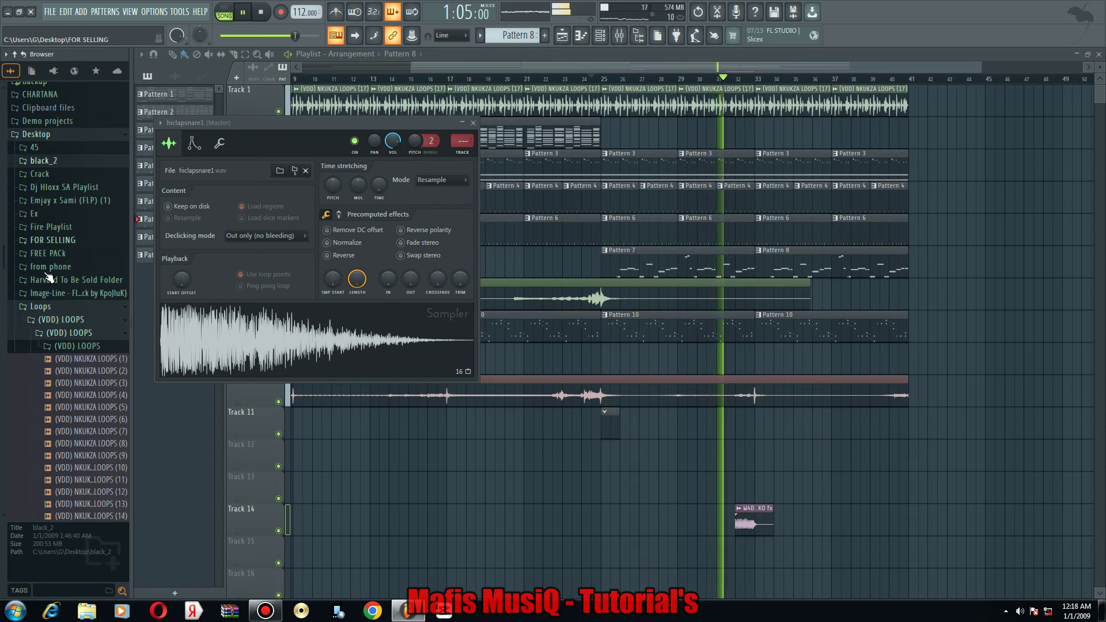
click(50, 310)
scroll(50, 314, down, 4)
click(59, 176)
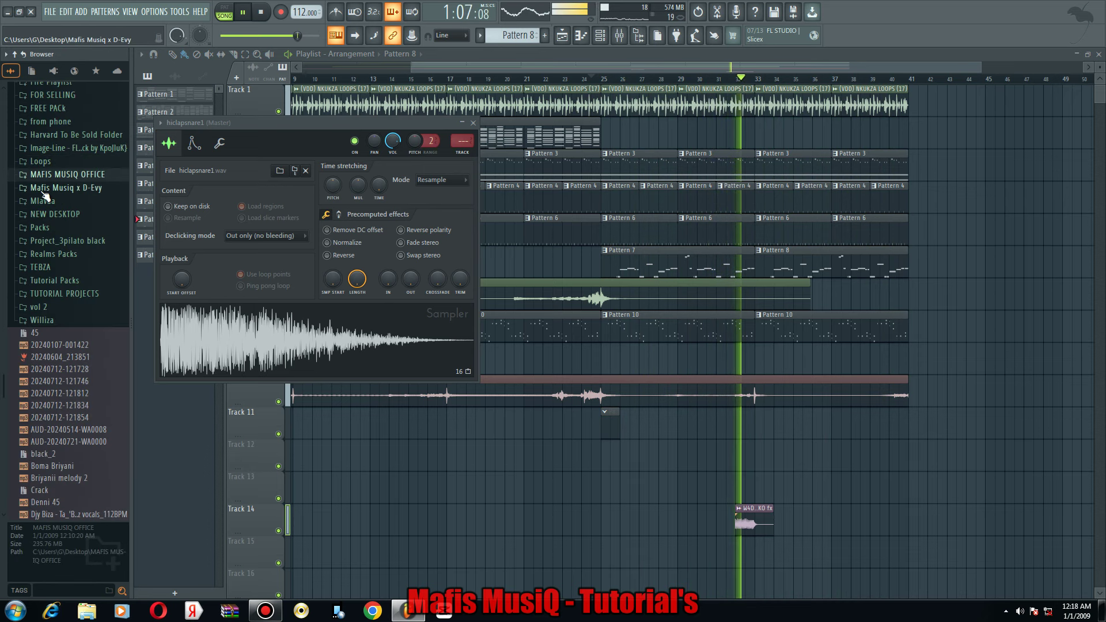
scroll(49, 297, down, 2)
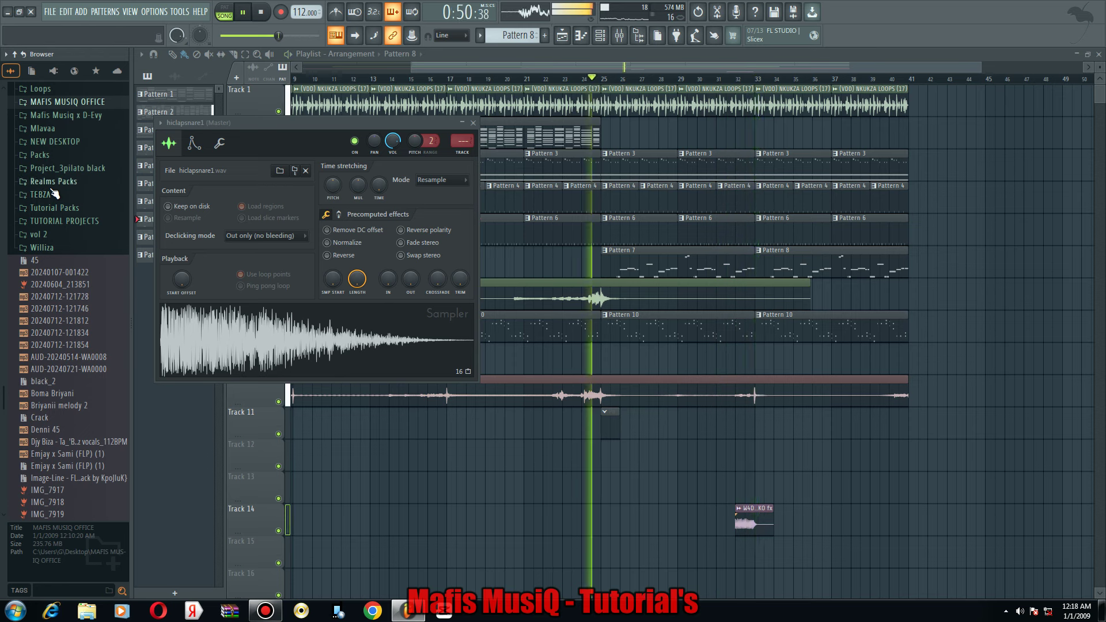
click(58, 168)
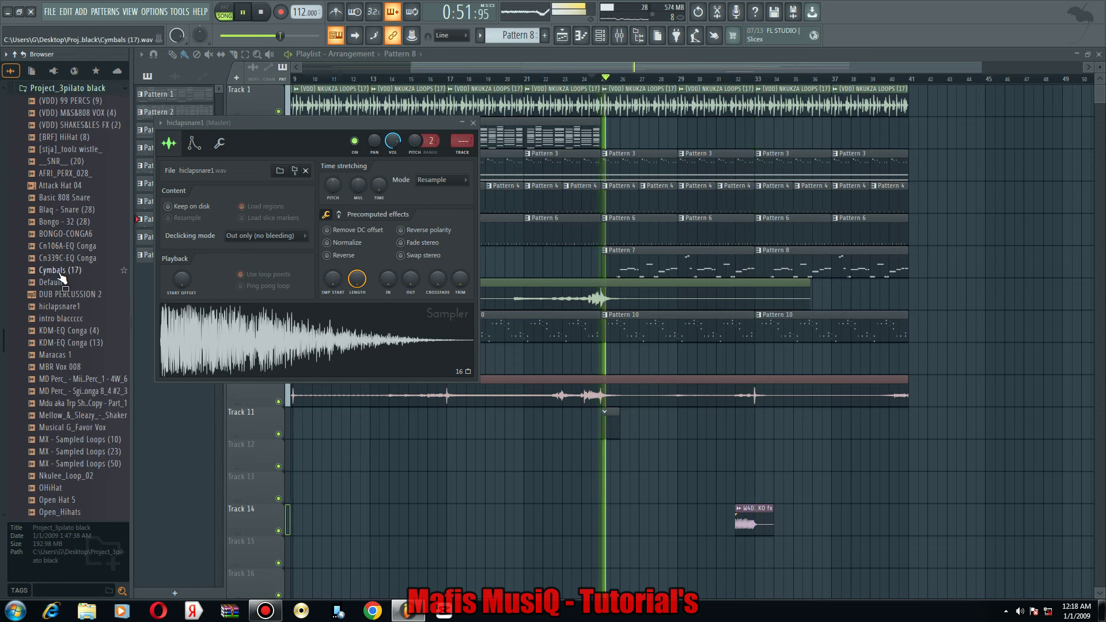
Audition WCDSNR1 from the folder and open tman xpres - Slice #9 and SP Nation Snares (16) in new channels.
scroll(54, 285, down, 6)
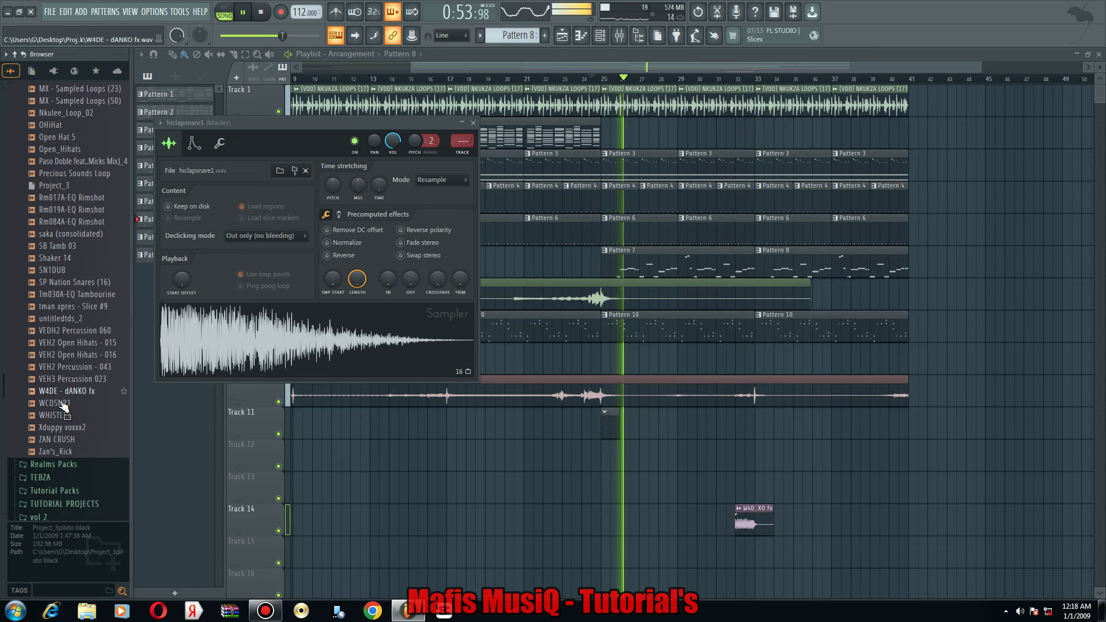
click(62, 405)
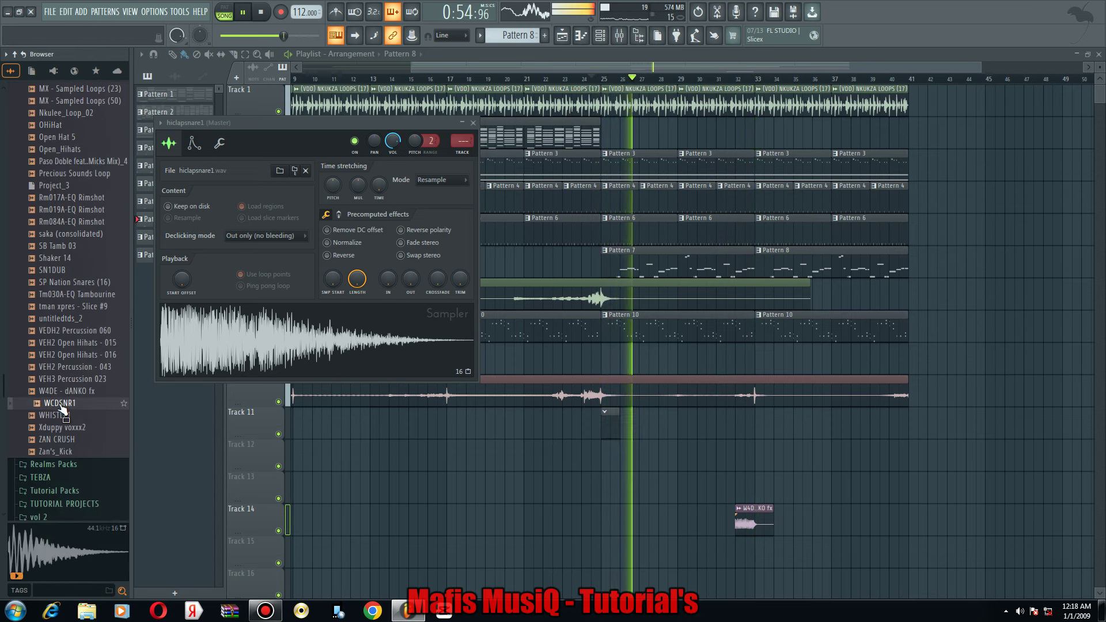
click(62, 317)
right_click(60, 306)
click(86, 316)
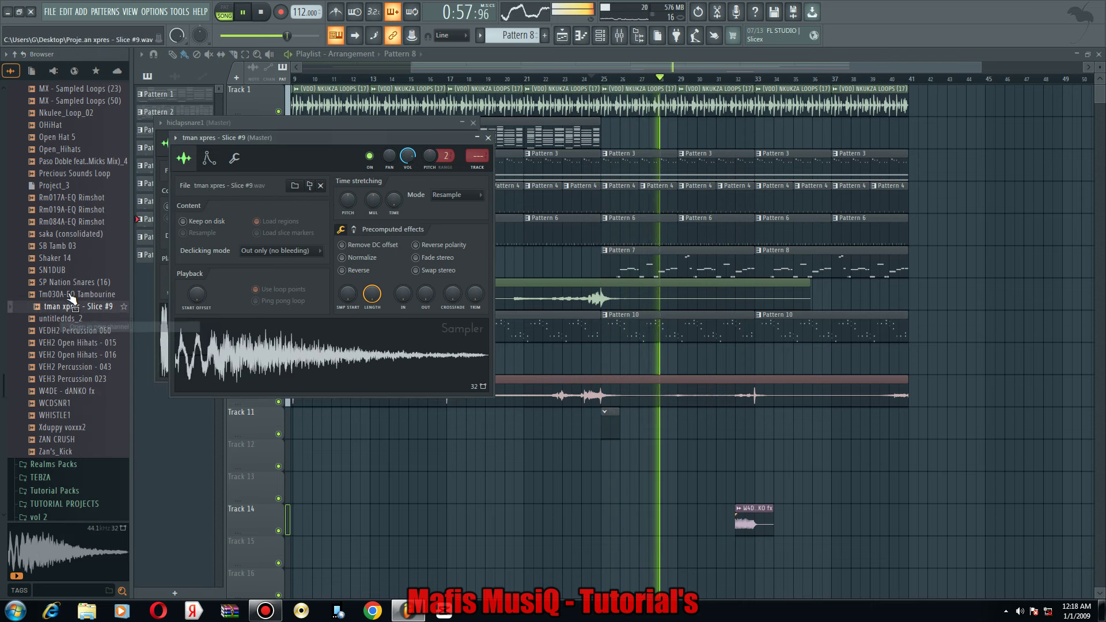
click(61, 283)
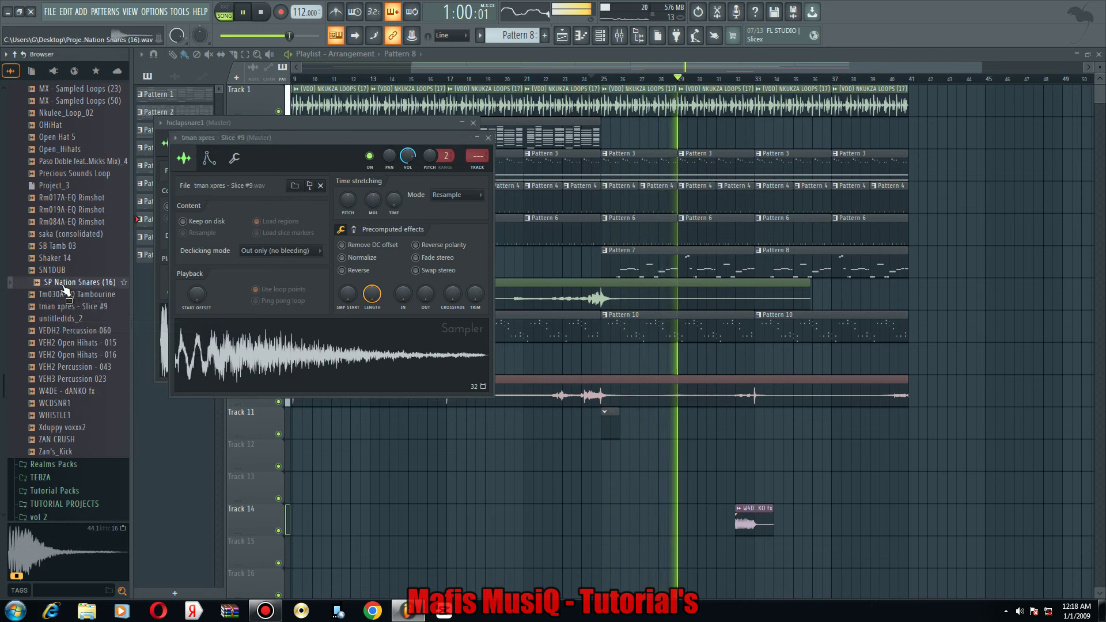
right_click(62, 284)
click(102, 301)
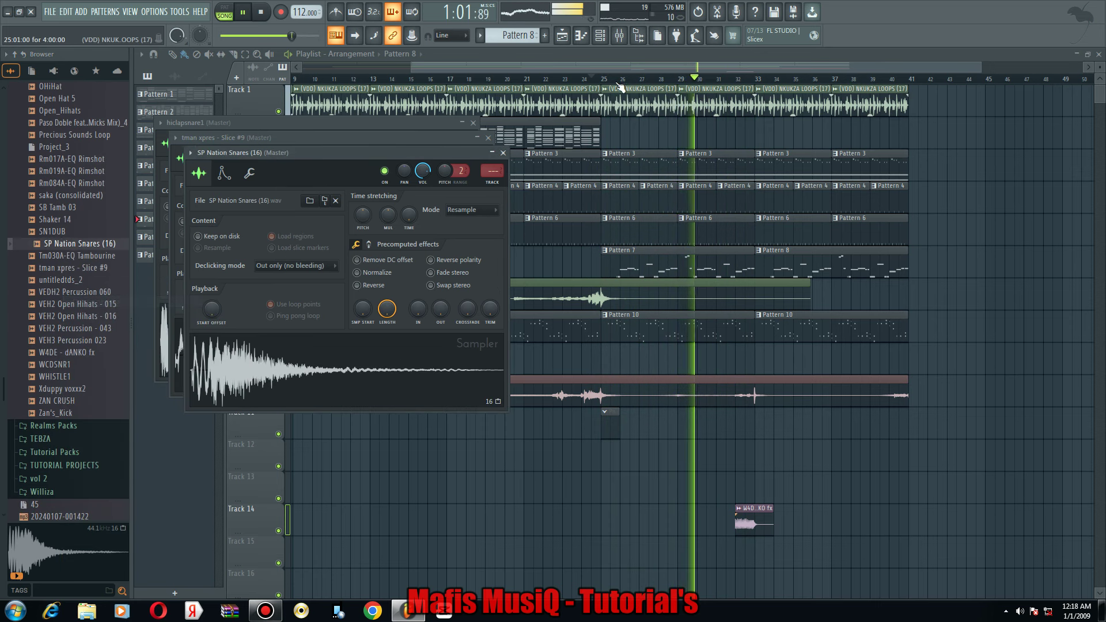
Create Pattern 11 and show its steps in the channel rack with the song playing from about bar 24.
click(592, 79)
click(600, 36)
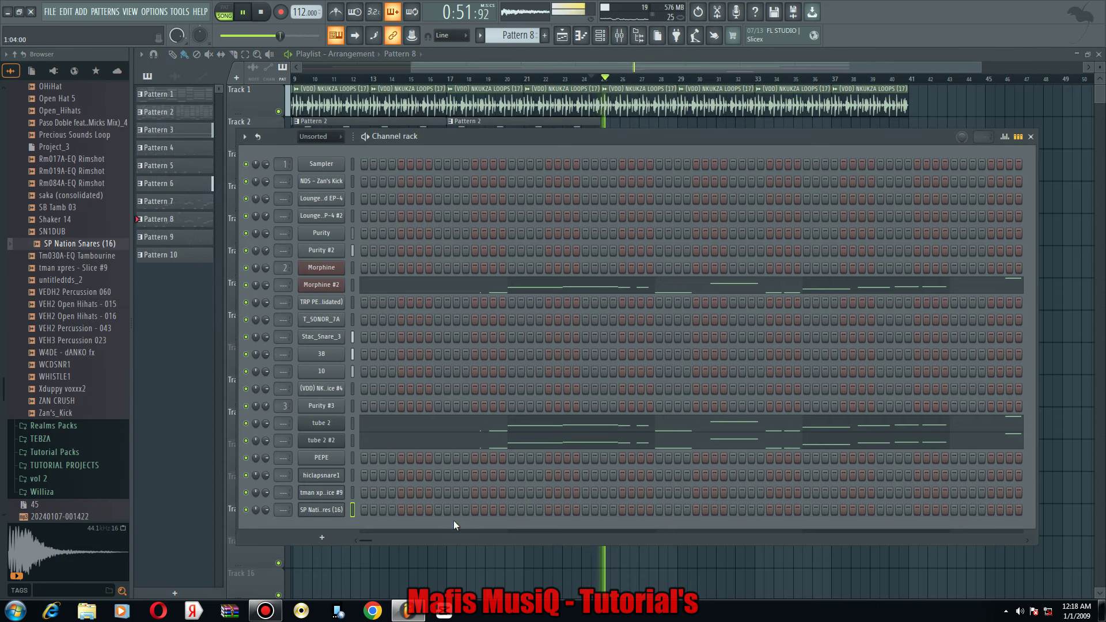
click(566, 65)
click(544, 35)
key(Return)
key(space)
key(F6)
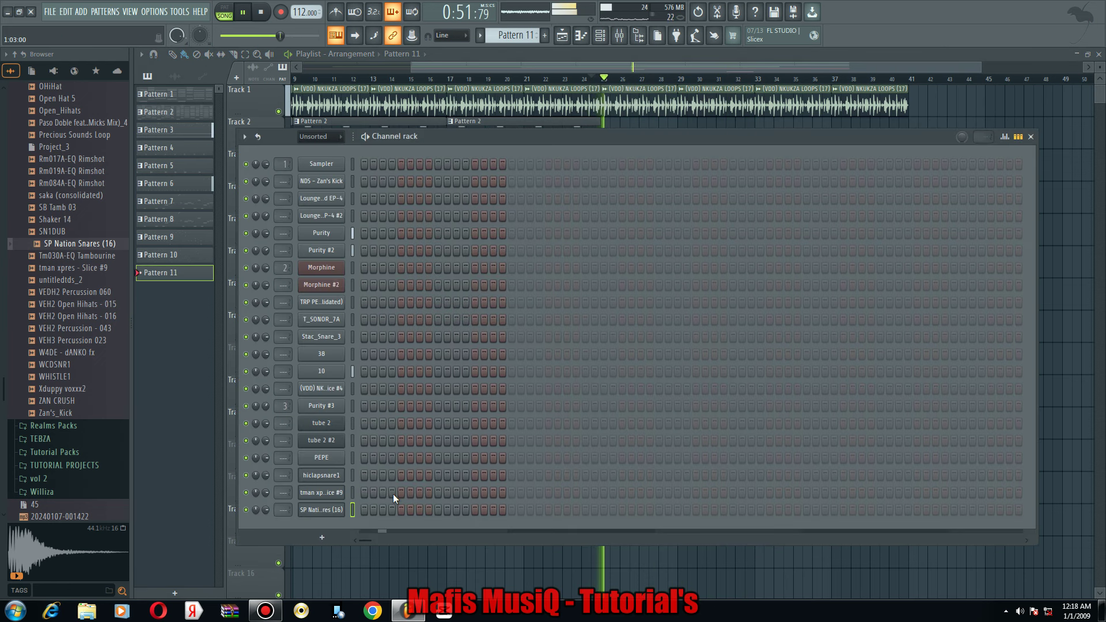
Program tman xpres - Slice #9 and SP Nation Snares (16) hits on steps 4 and 11, leaving hiclapsnare1 without a hit on step 4.
click(393, 492)
click(393, 478)
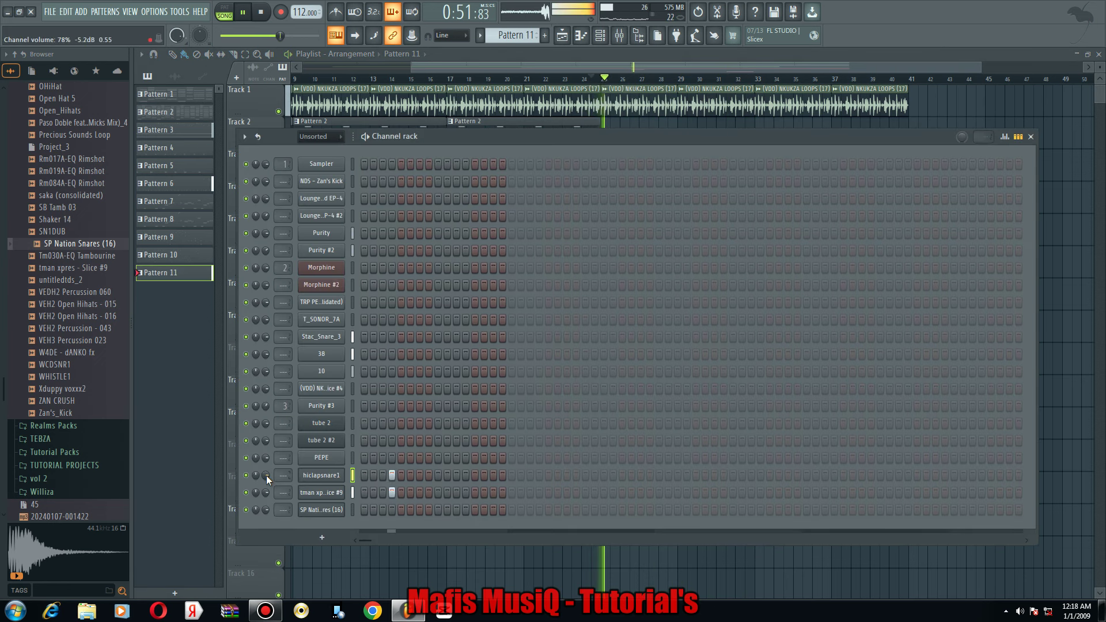
scroll(266, 475, up, 3)
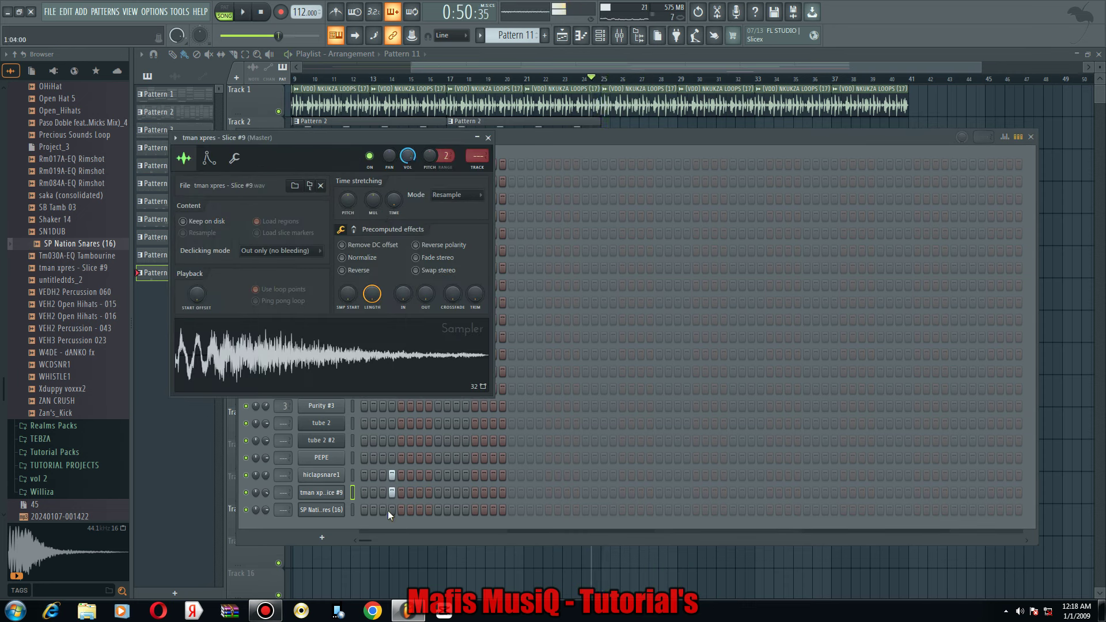
click(391, 510)
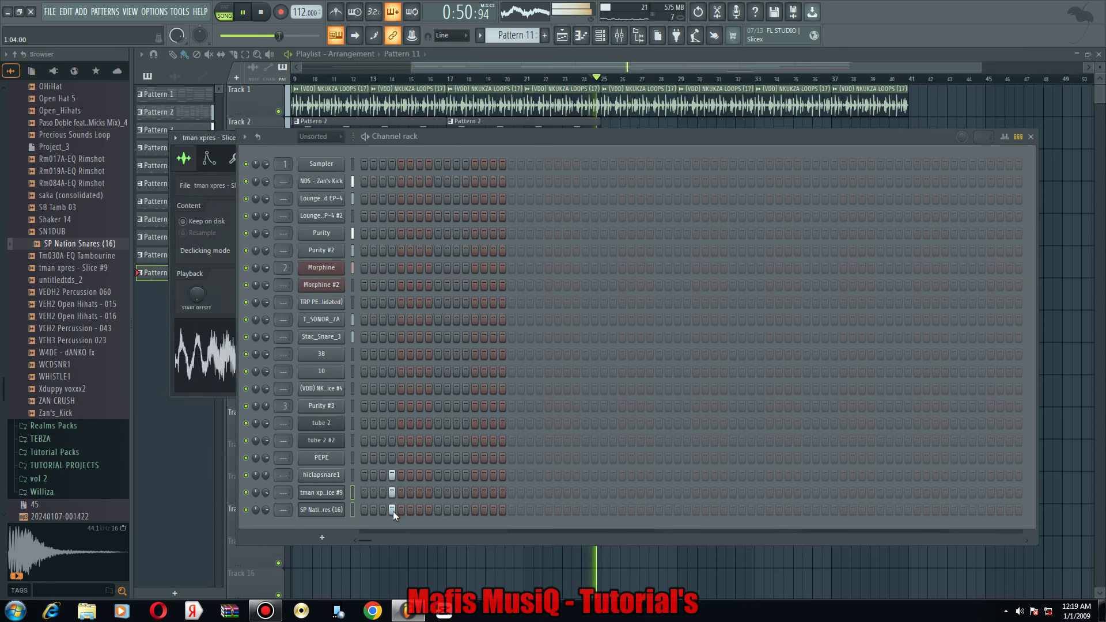
click(456, 492)
click(321, 491)
key(space)
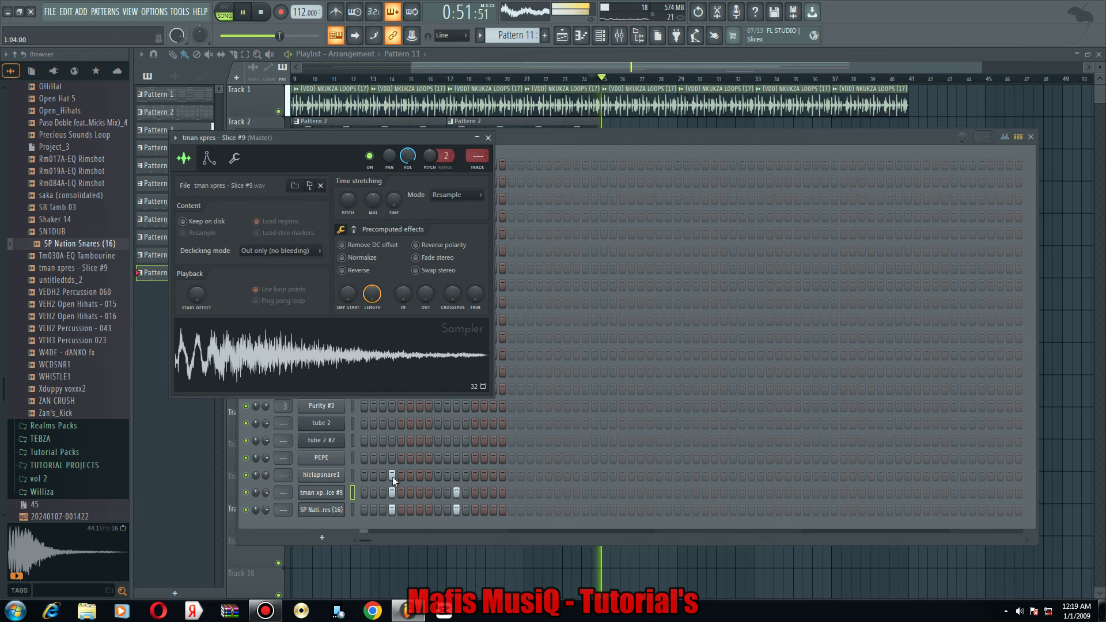
click(392, 475)
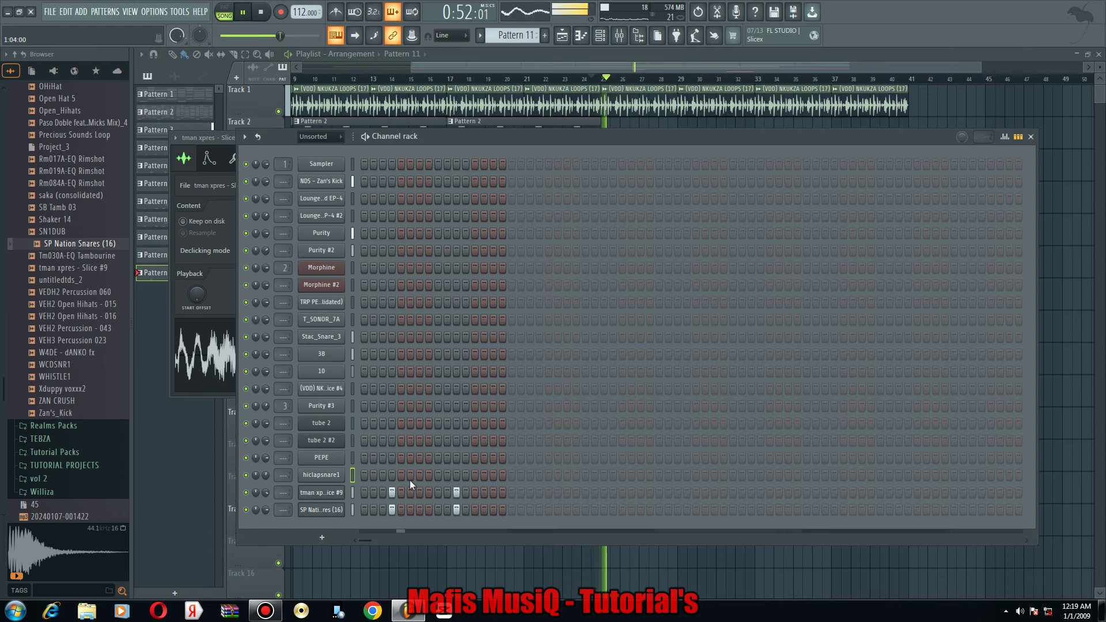
Add tman xpres - Slice #9 and SP Nation Snares (16) hits on steps 17 and 20, plus a hiclapsnare1 hit on step 20.
click(511, 492)
click(512, 509)
click(538, 493)
click(539, 510)
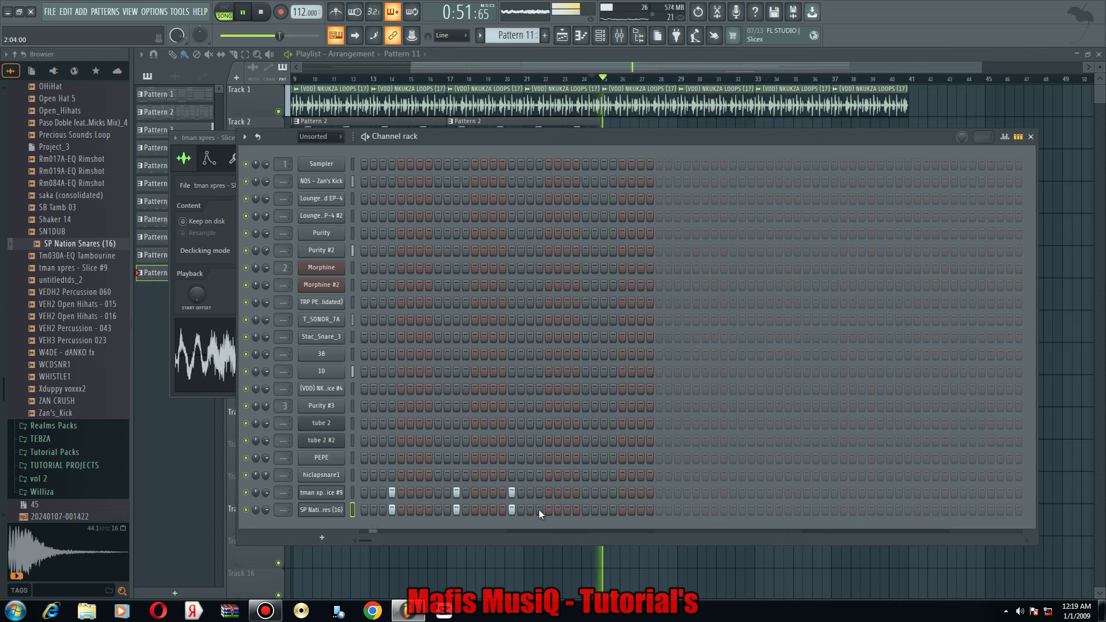
click(536, 478)
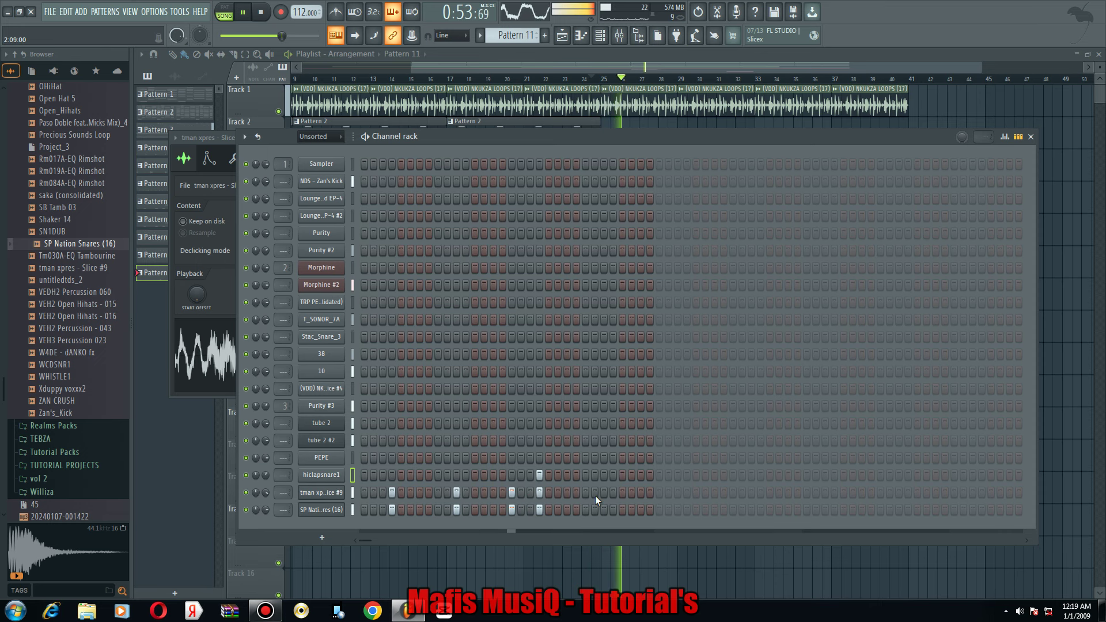
Move the Pattern 11 clip on Track 11 from bar 25 to bar 33 and duplicate it up to bar 41.
key(F6)
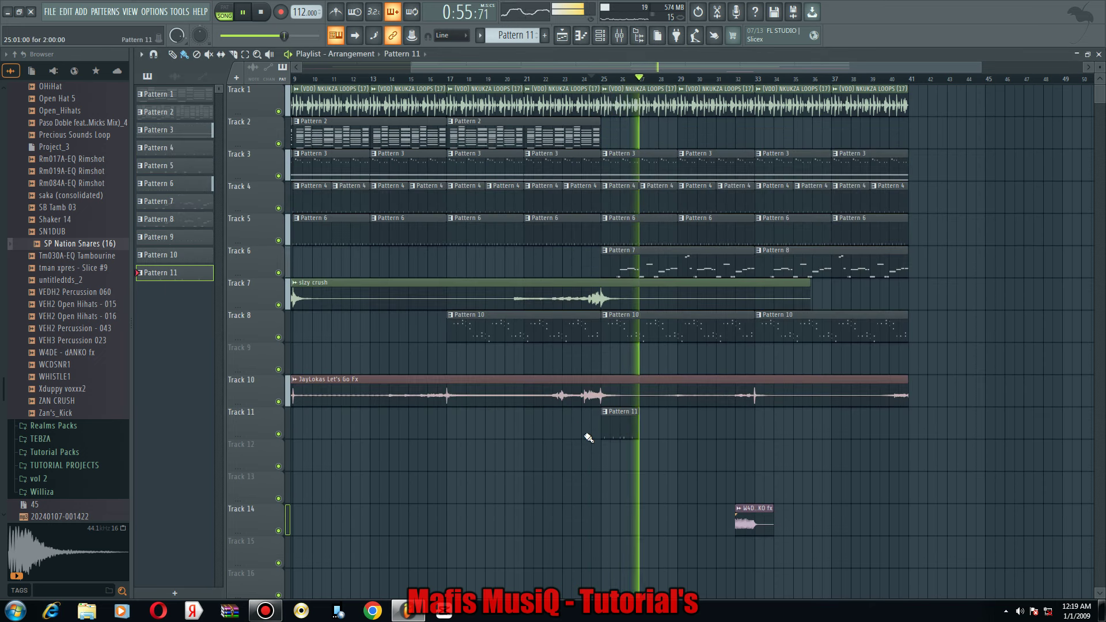
drag(605, 429, 735, 425)
right_click(735, 425)
key(ctrl+b)
key(ctrl+b)
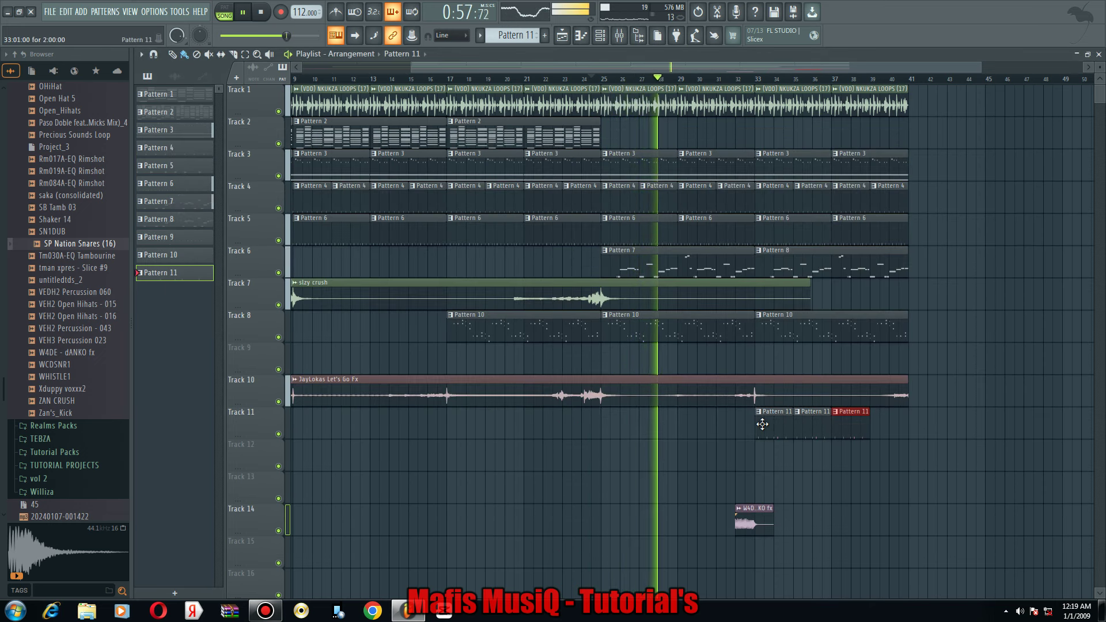
Create Pattern 12 with a clip on Track 12 at bar 25 and open VEH2 Open Hihats - 015 in a new channel.
click(588, 79)
key(F4)
key(Return)
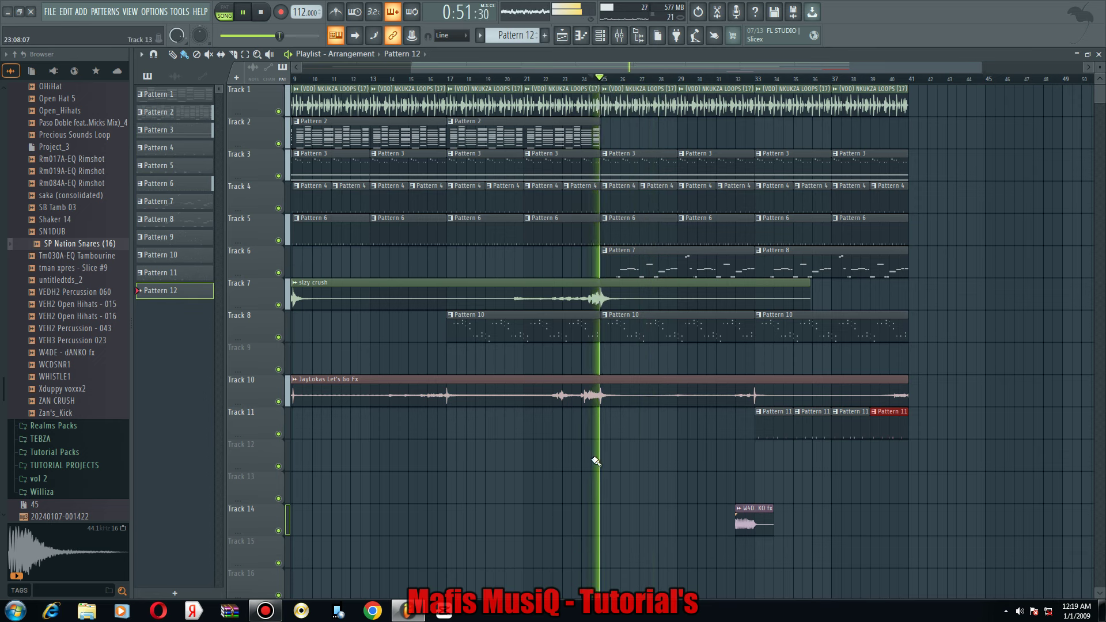
click(604, 456)
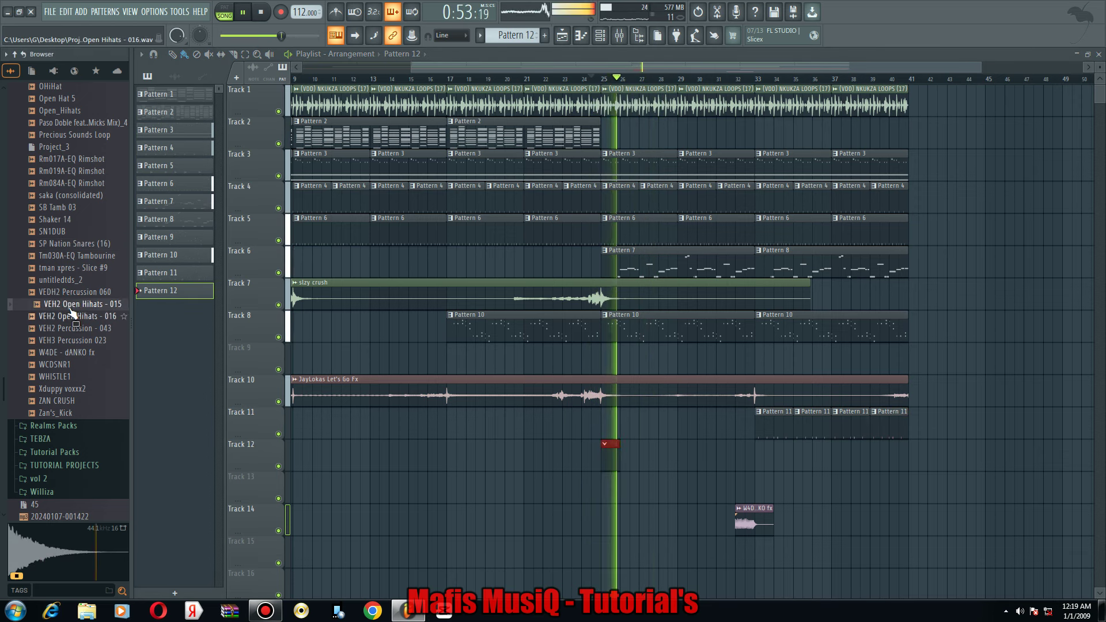
right_click(62, 304)
click(108, 325)
Audition Tm030A-EQ Tambourine, Shaker 14, Open_Hihats and Nkulee_Loop_02 from the folder, stopping the song playback along the way.
click(60, 295)
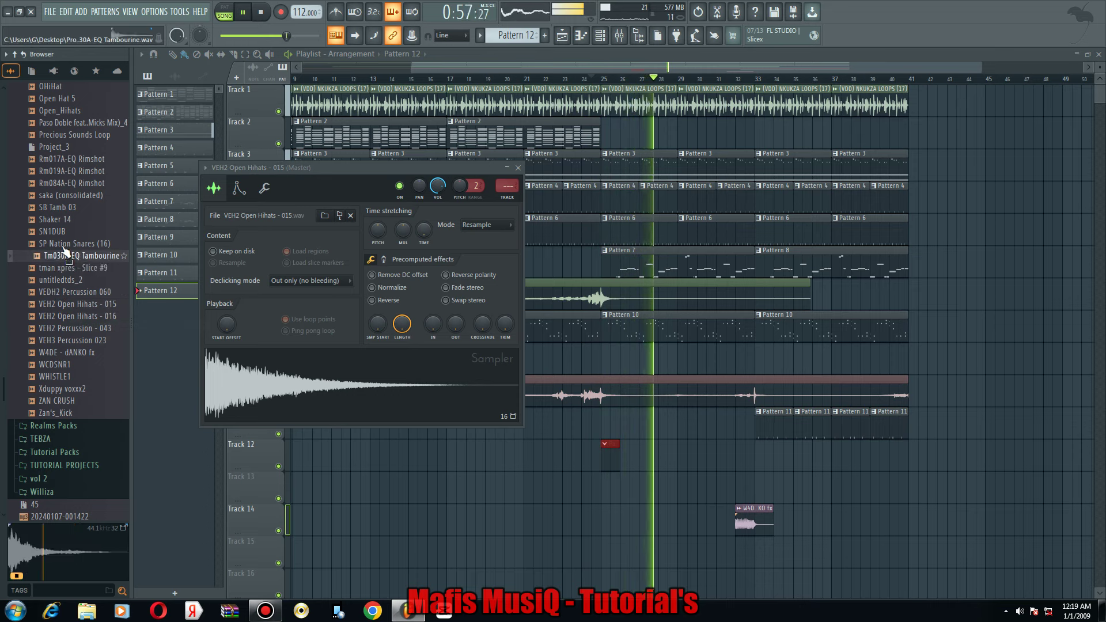
click(58, 206)
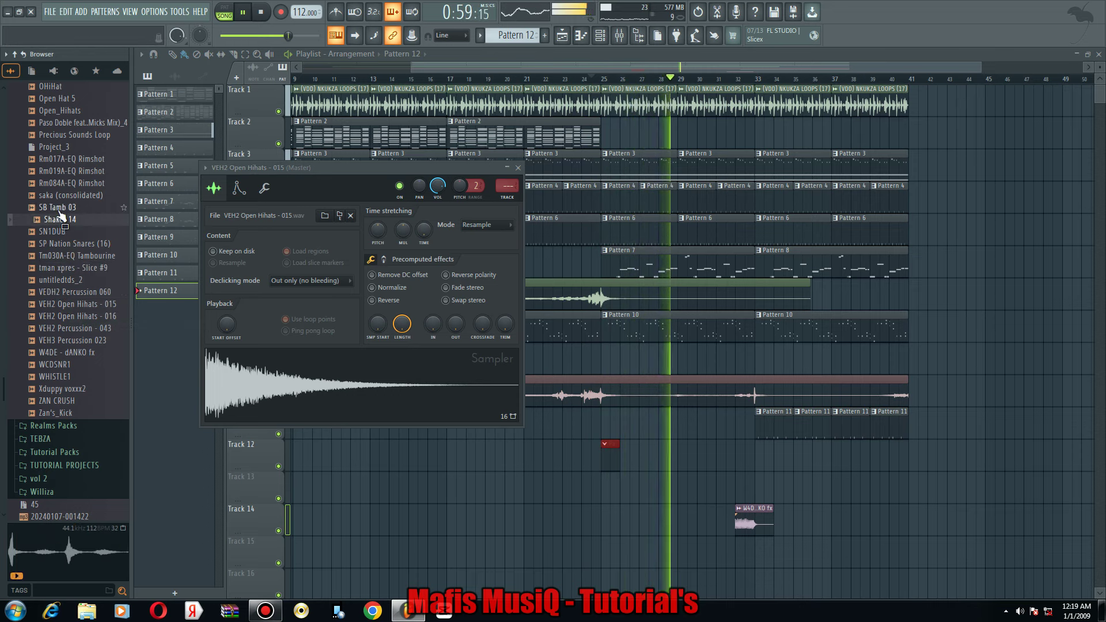
scroll(64, 247, up, 4)
key(space)
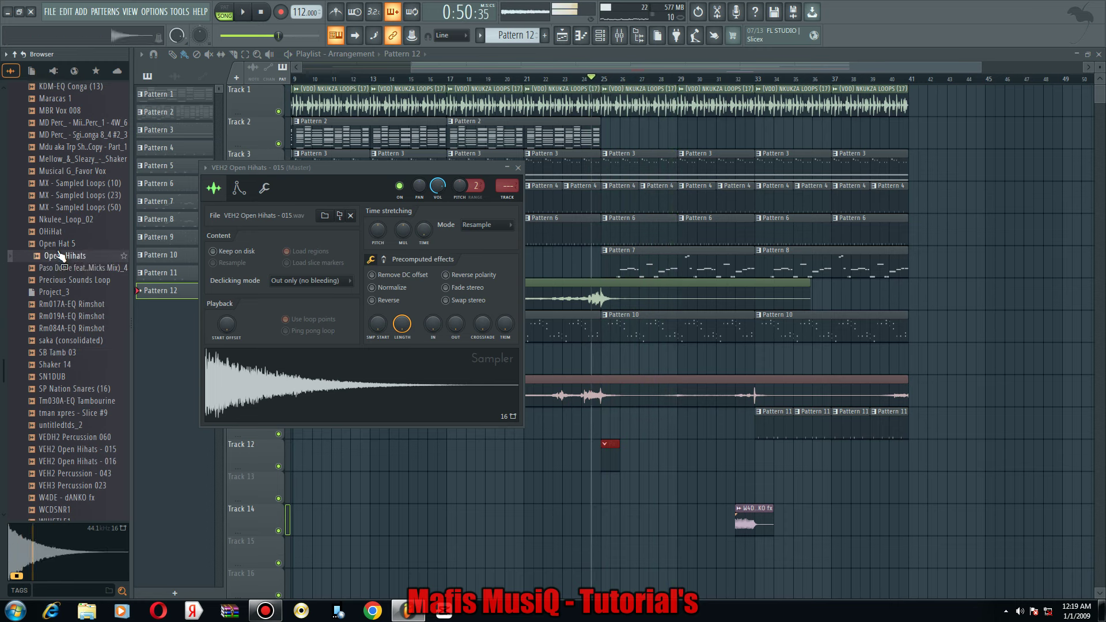
click(58, 221)
scroll(58, 222, up, 2)
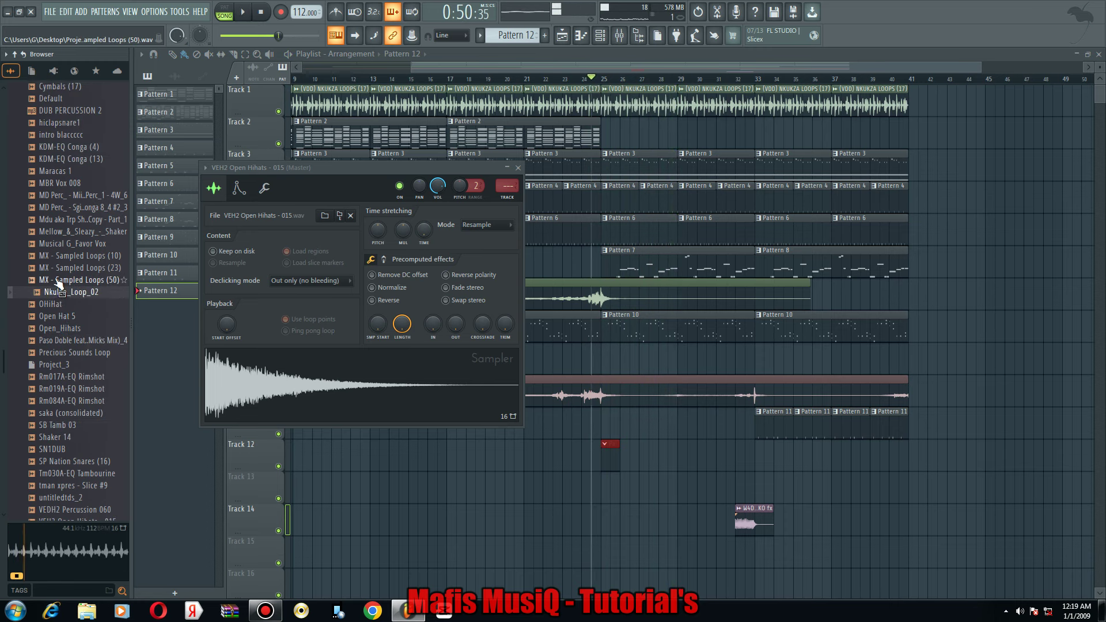
Audition MX - Sampled Loops (50) and open it in a new Fruity Slicer channel.
click(58, 277)
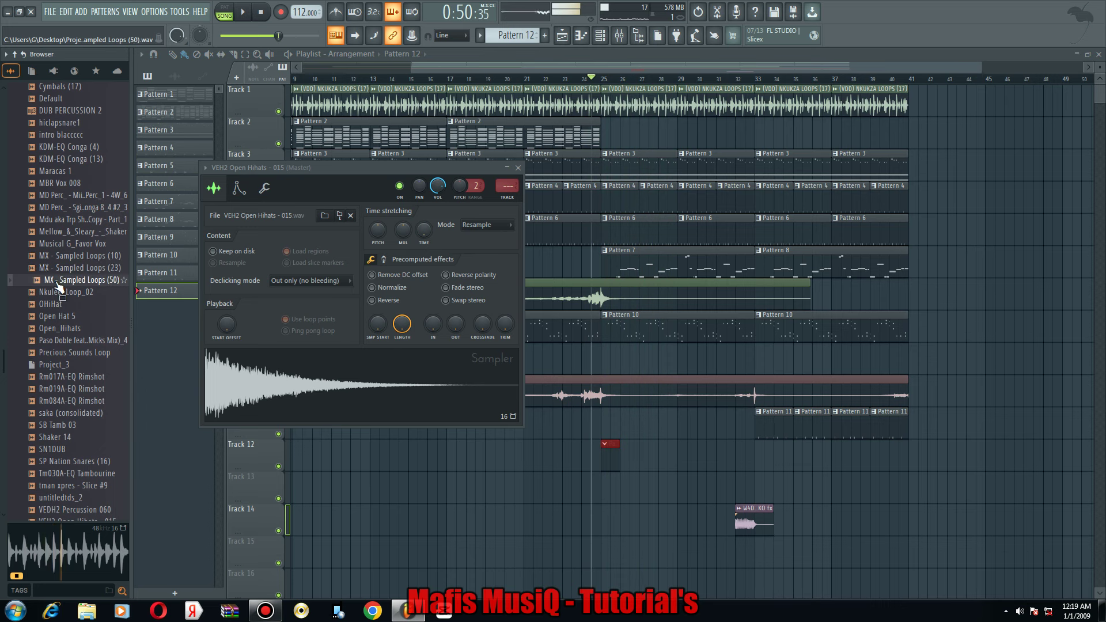
right_click(57, 282)
click(128, 410)
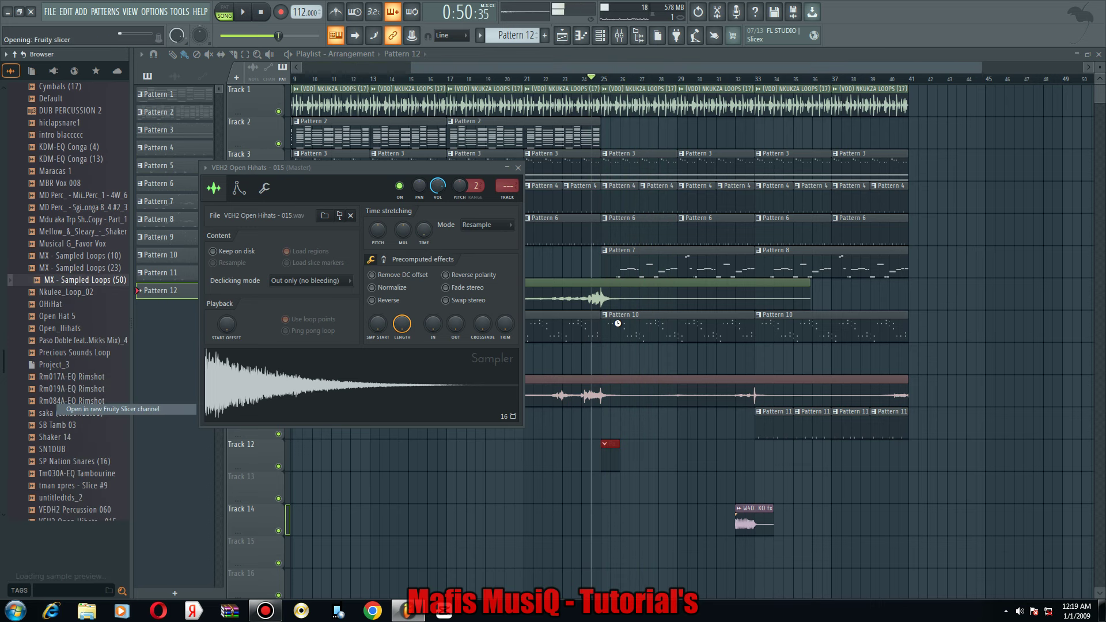
Clear the automatic slice notes of MX - Sampled Loops (50) from the piano roll and try short Slice #2 notes at bar 1.
scroll(174, 343, left, 2)
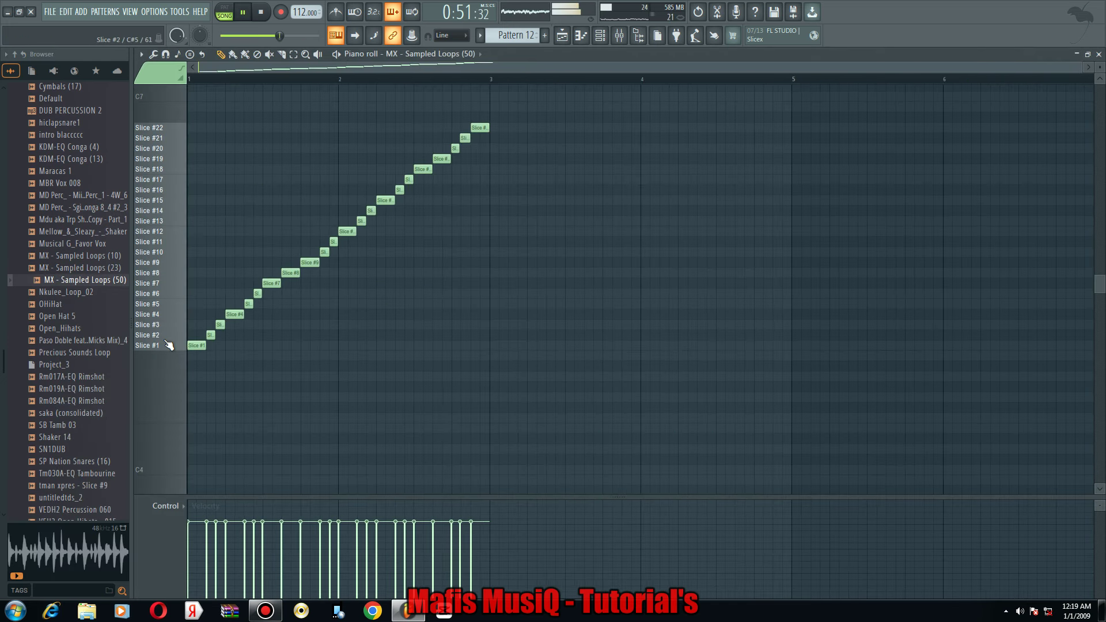
scroll(179, 344, up, 3)
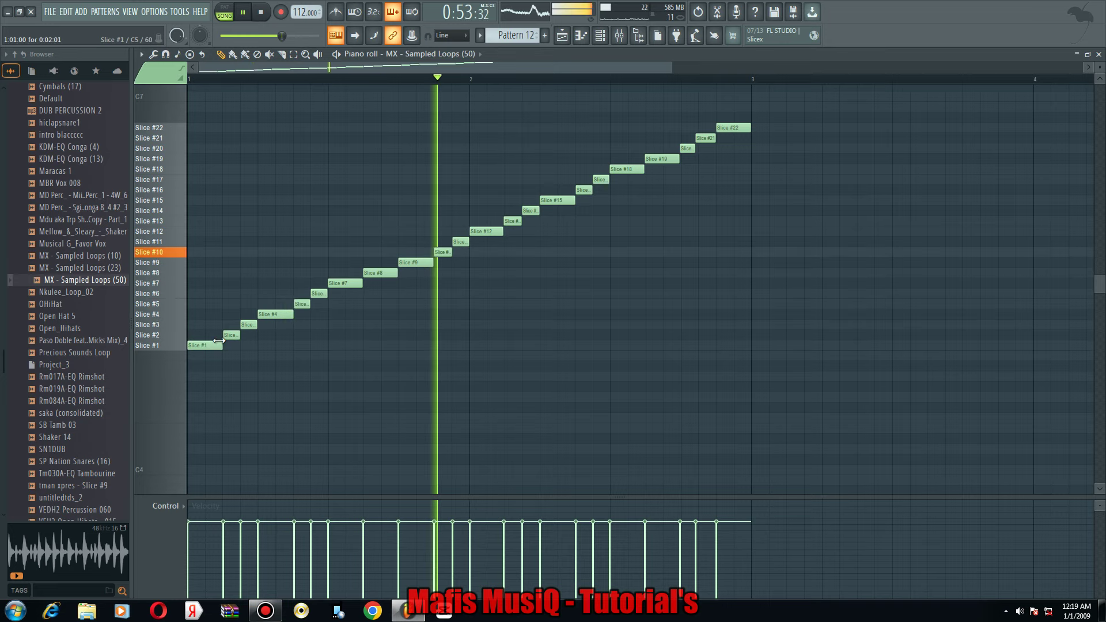
key(z)
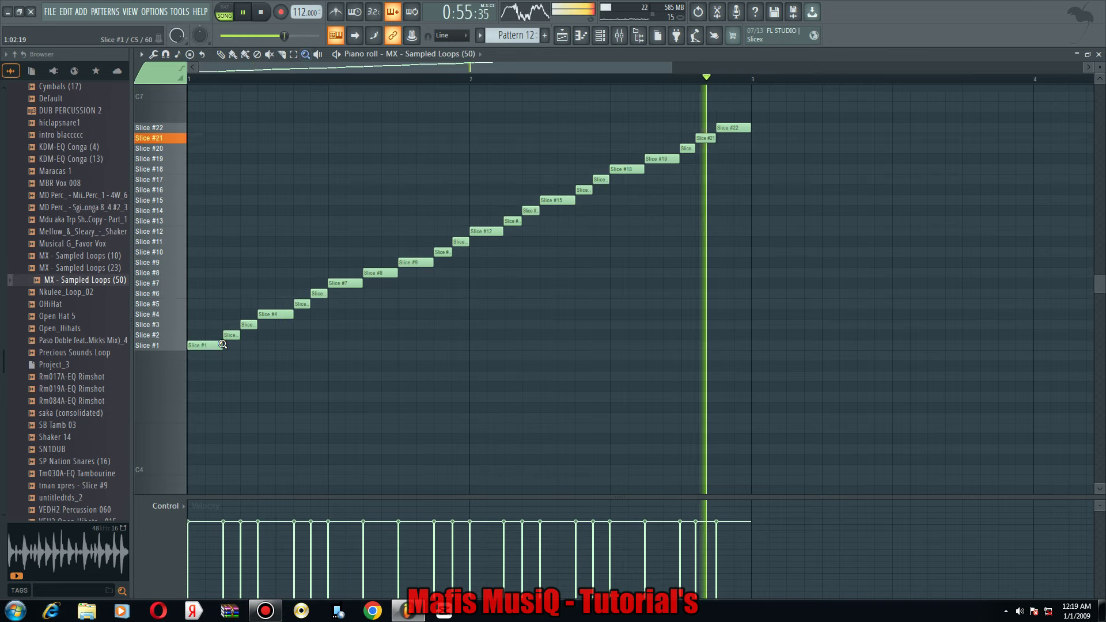
click(233, 53)
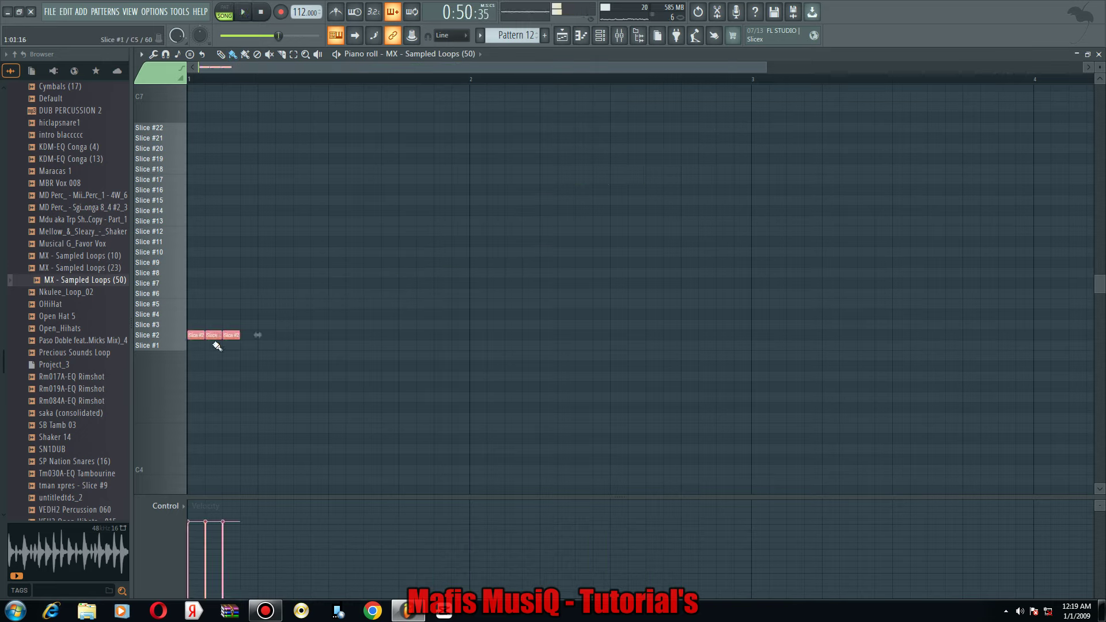
key(space)
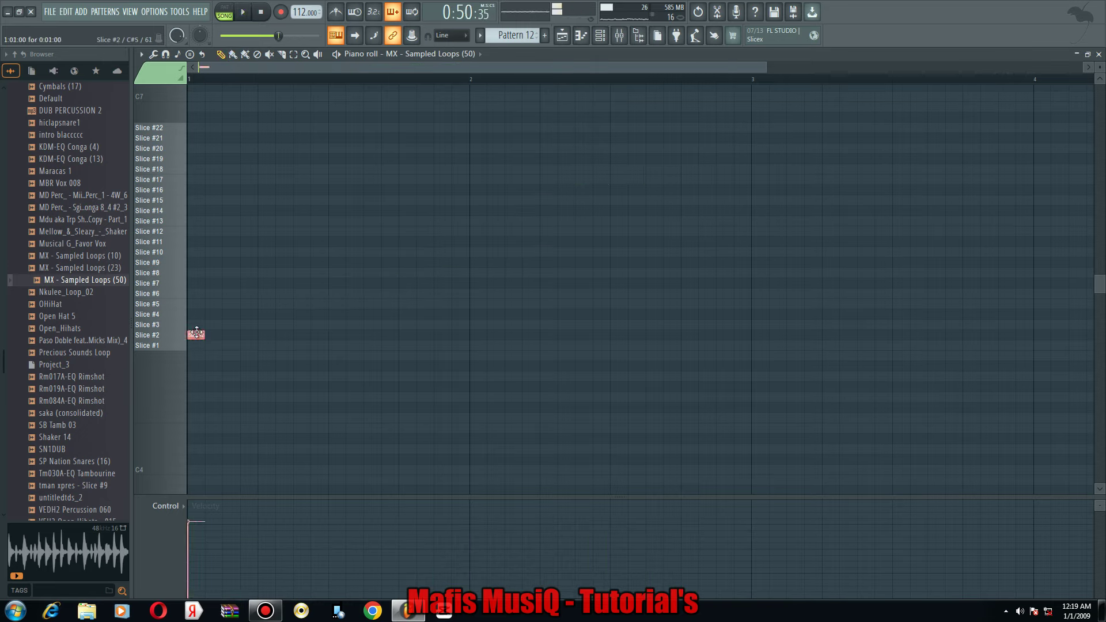
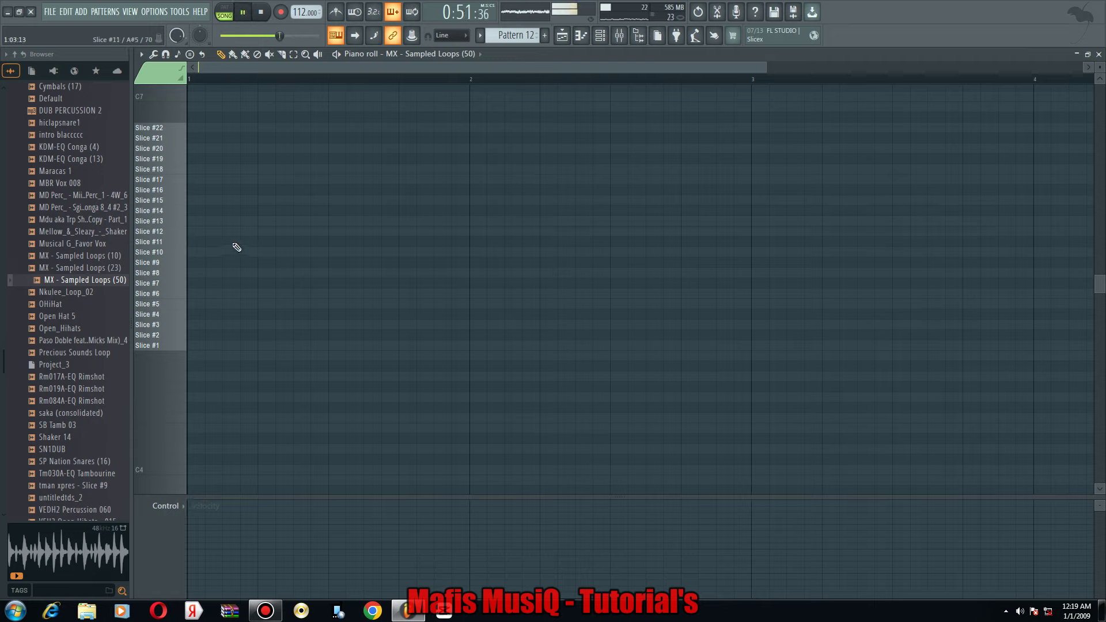
Draw short paired Slice #12 and Slice #13 notes in bar 1 at steps 1, 7 and 15.
key(space)
click(195, 242)
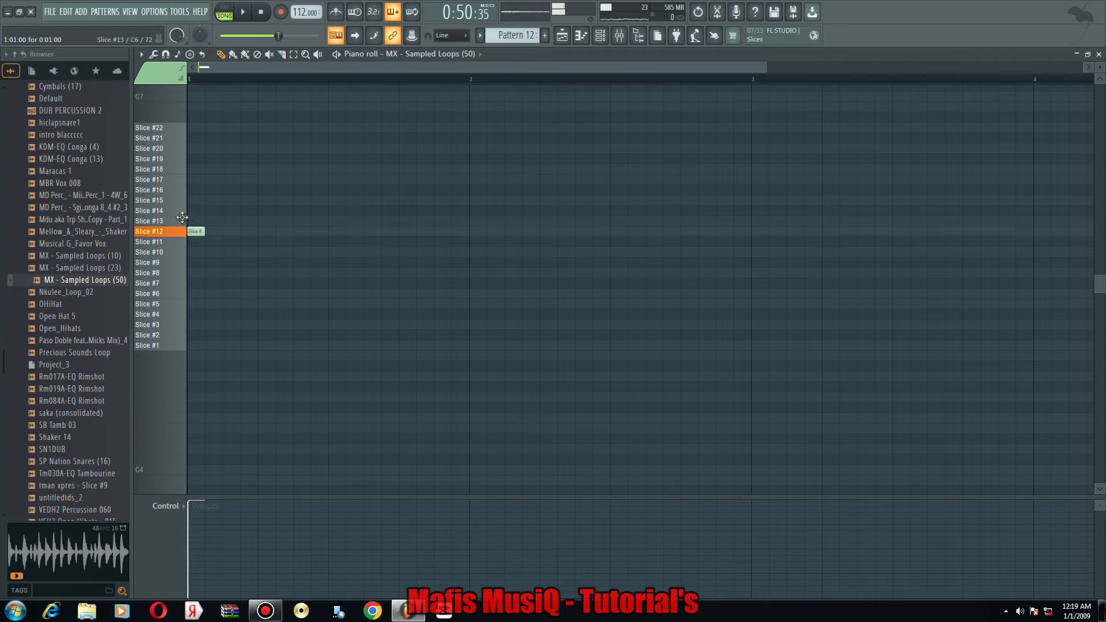
drag(203, 233, 198, 231)
key(space)
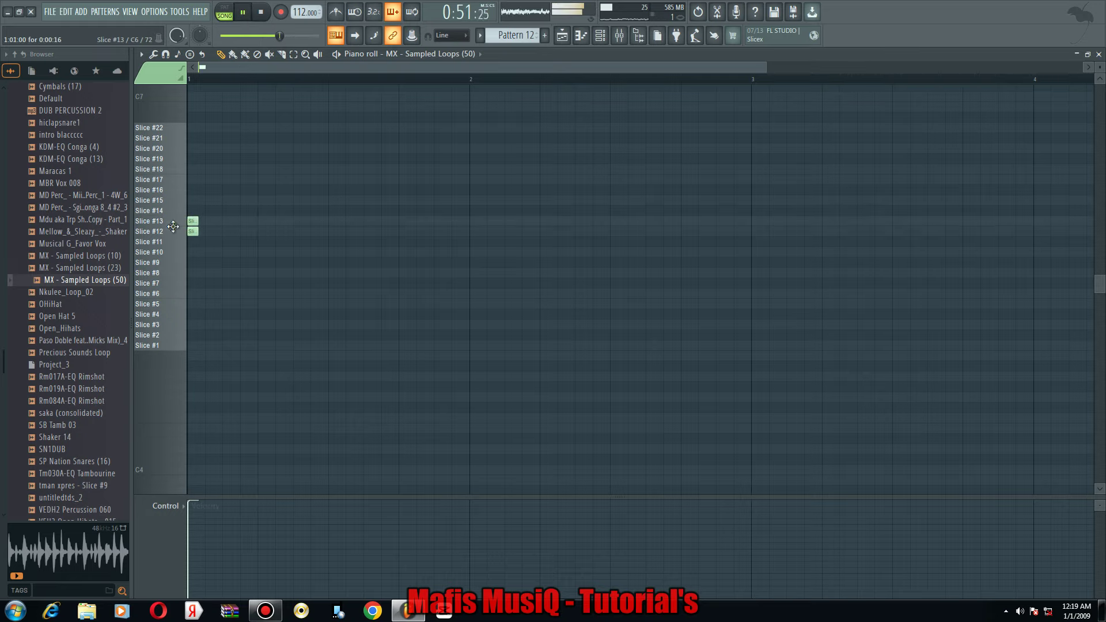
click(297, 231)
click(298, 221)
key(space)
key(space)
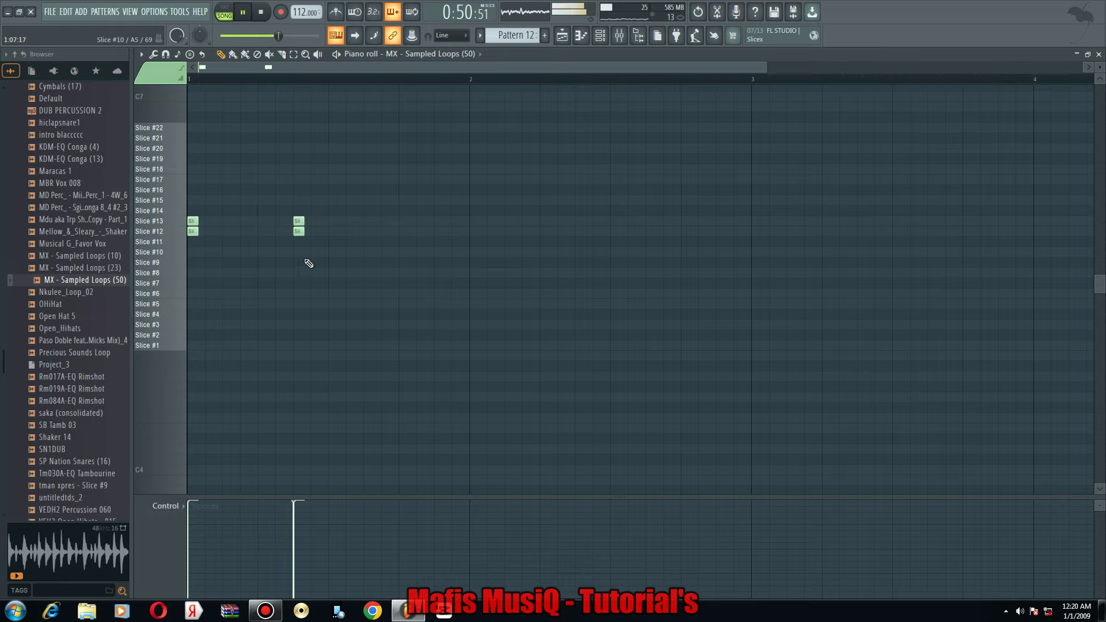
scroll(342, 208, down, 2)
click(353, 230)
click(353, 221)
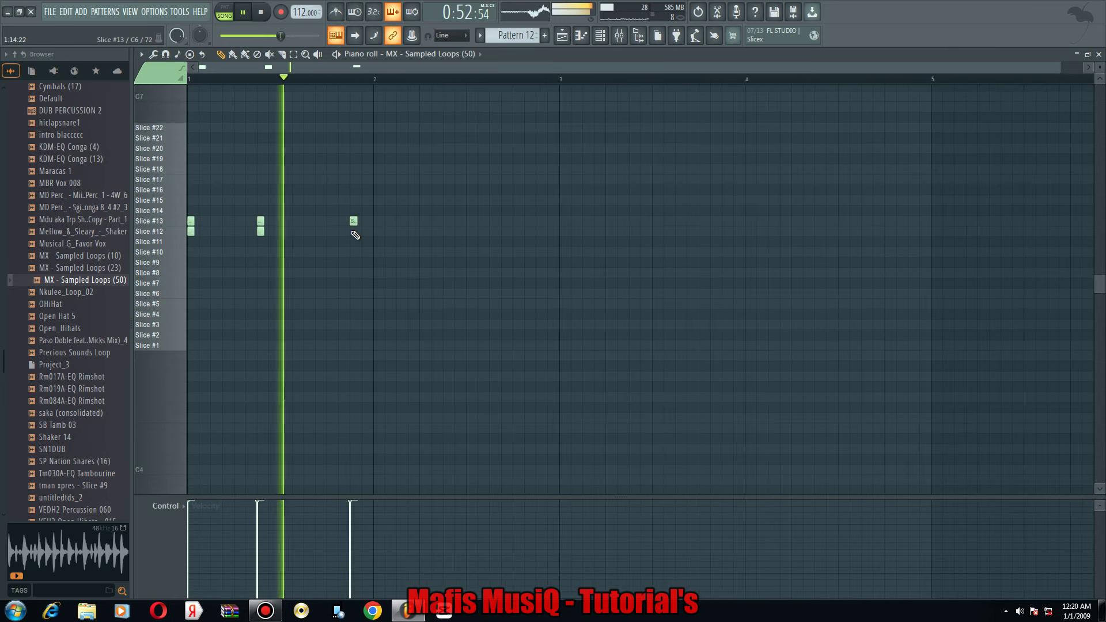
Duplicate the one-bar slice phrase until it fills bars 1 to 4 of Pattern 12.
key(ctrl+a)
key(ctrl+b)
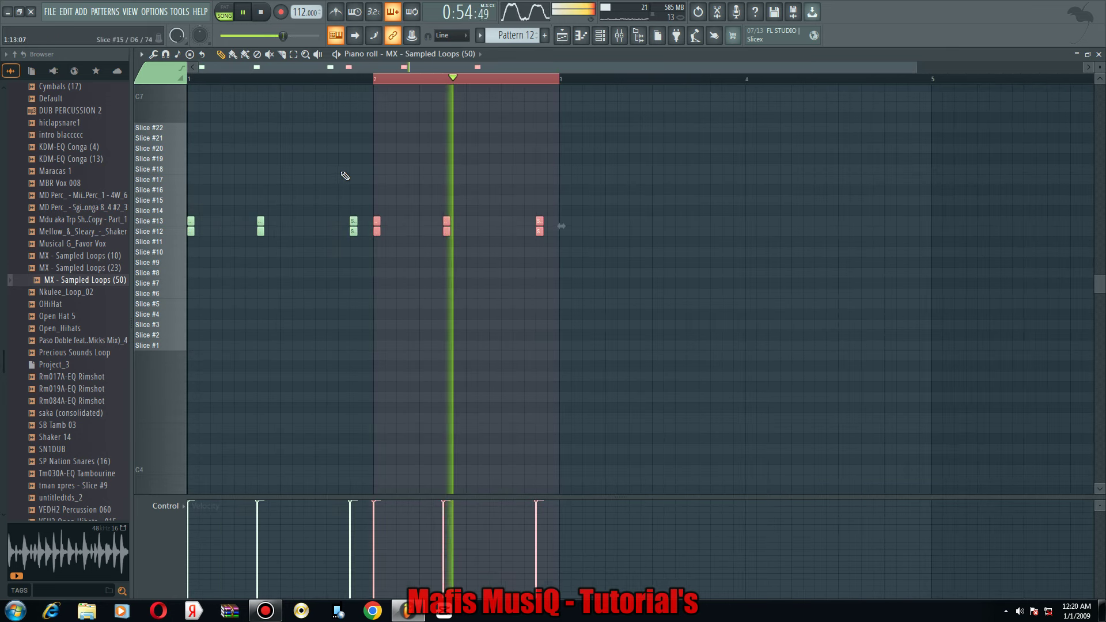
key(ctrl+a)
key(ctrl+b)
scroll(457, 119, down, 2)
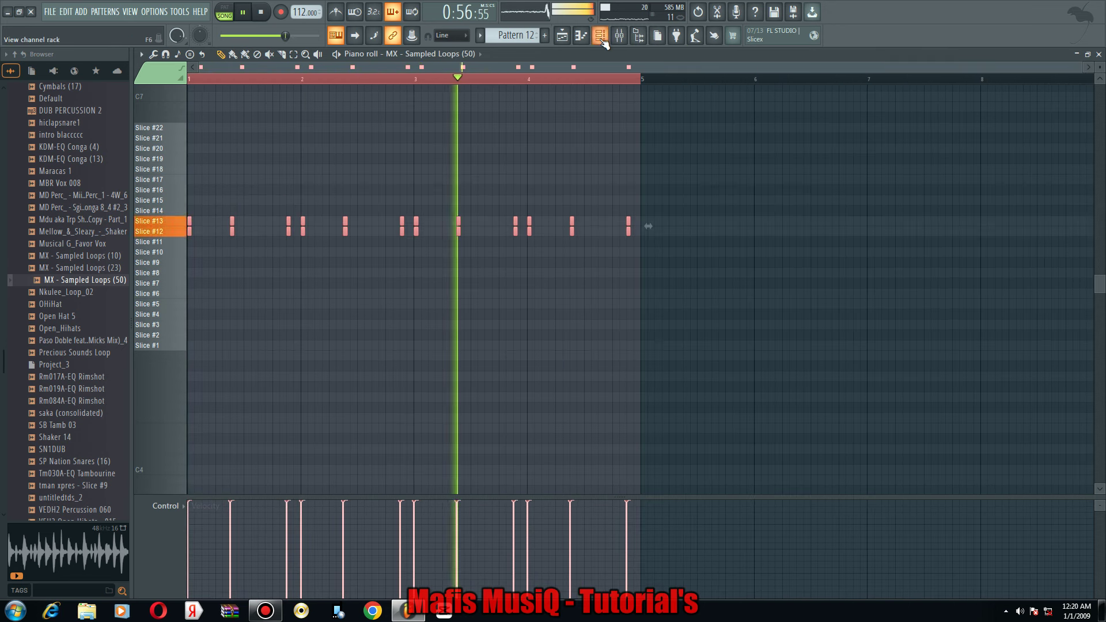
Place the Mdu aka Trp Shot - Copy - Part_1 sample as an audio clip on Track 13 at bar 25.
key(F6)
click(69, 210)
drag(75, 219, 610, 494)
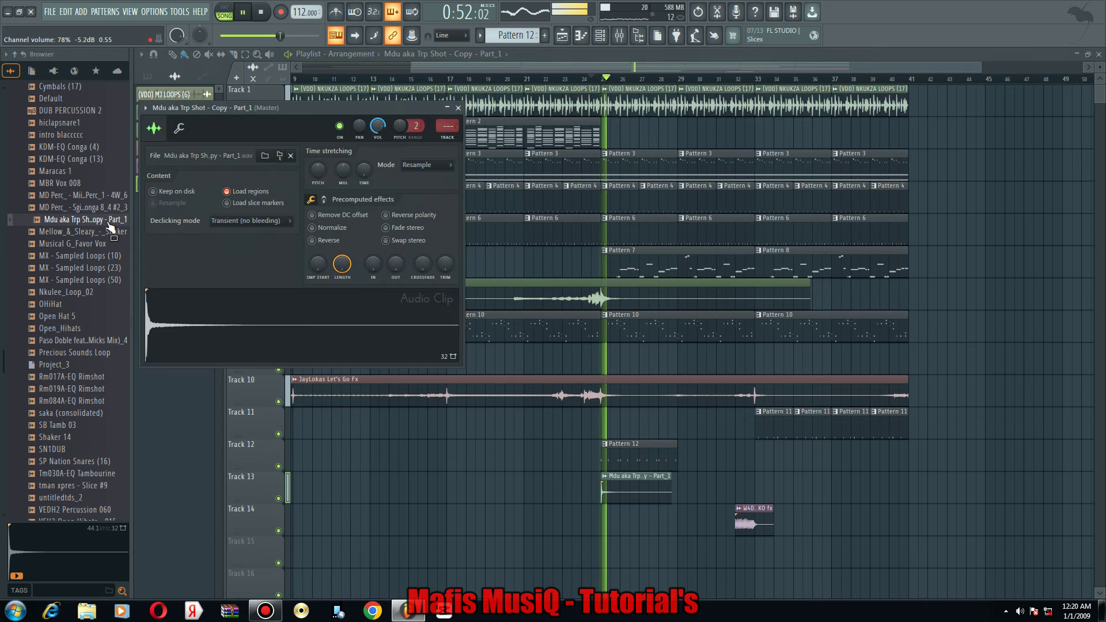
Open the MD Perc_ KDM conga 8_4 #2_3 sample in a new channel and add a second Pattern 12 clip at bar 29 on Track 12.
click(87, 233)
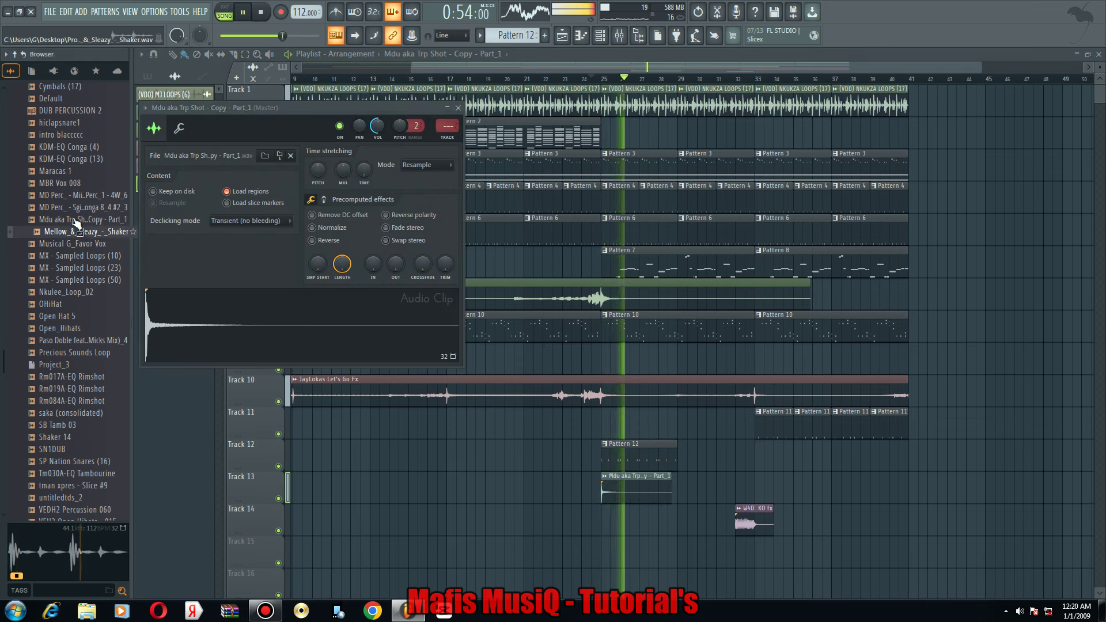
key(space)
click(74, 215)
click(75, 208)
key(space)
right_click(73, 209)
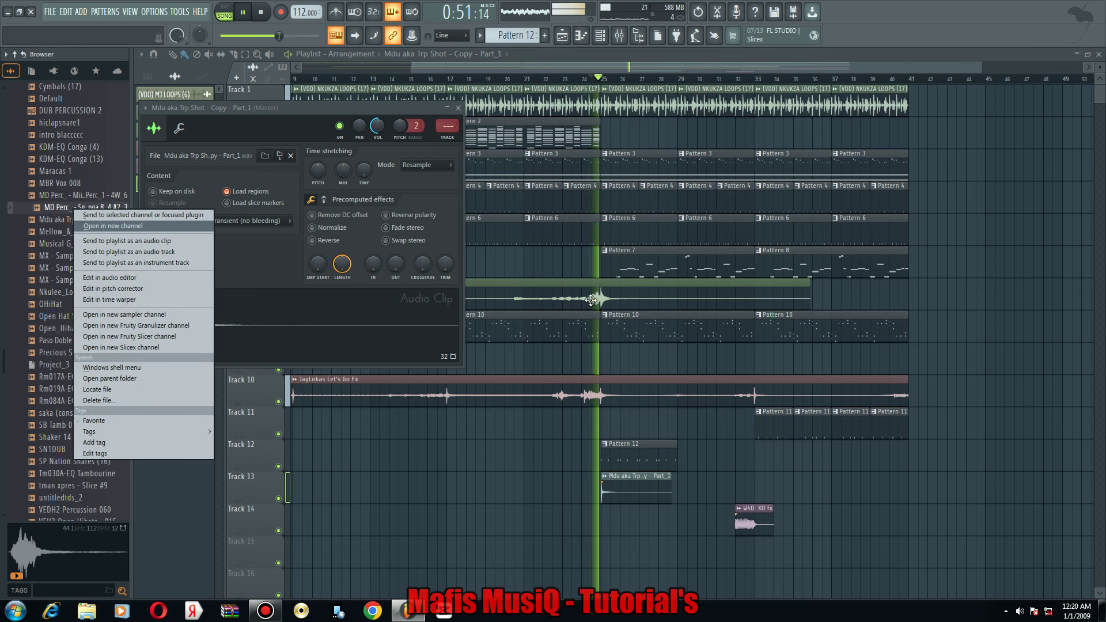
click(115, 225)
click(657, 311)
click(685, 455)
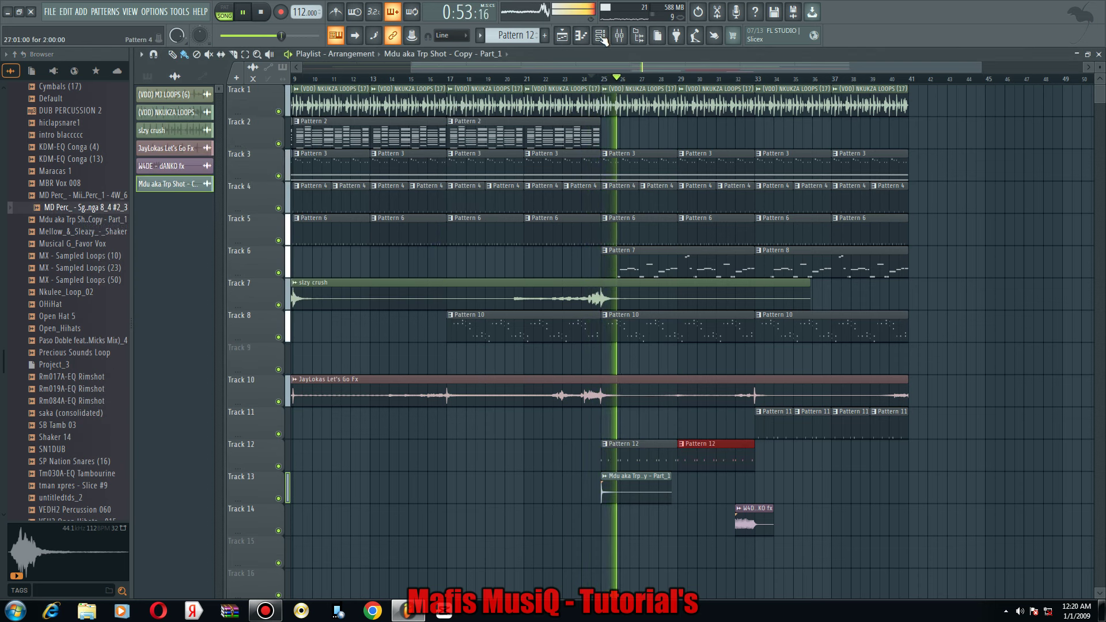
Program MD Perc_ conga hits on steps 4, 9, 11 and 14 of Pattern 12, with a lower velocity on step 9.
key(F6)
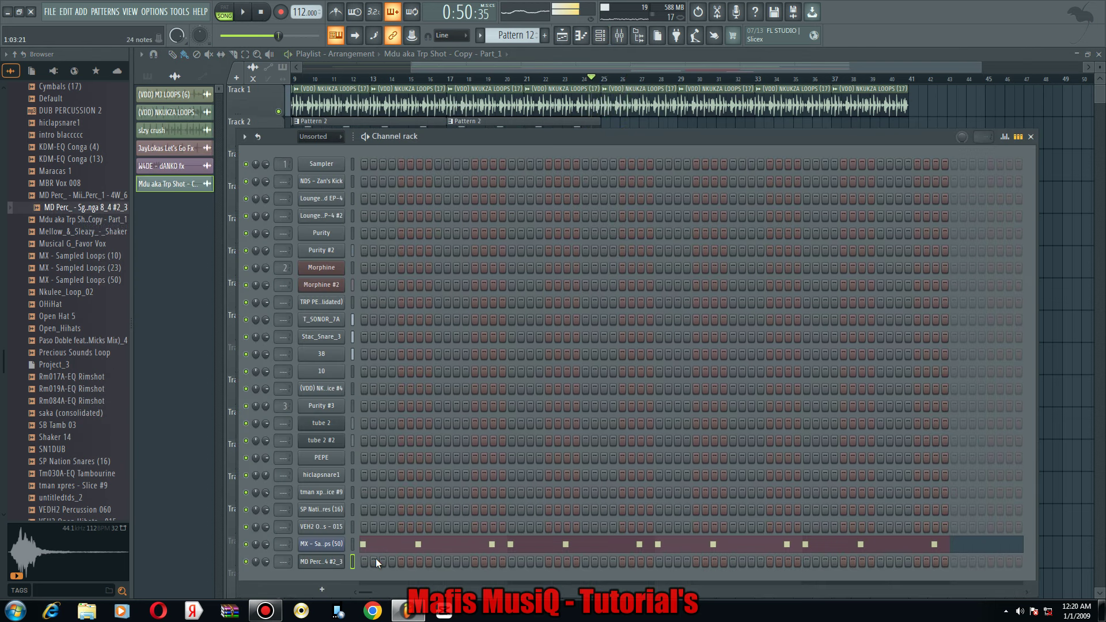
click(381, 562)
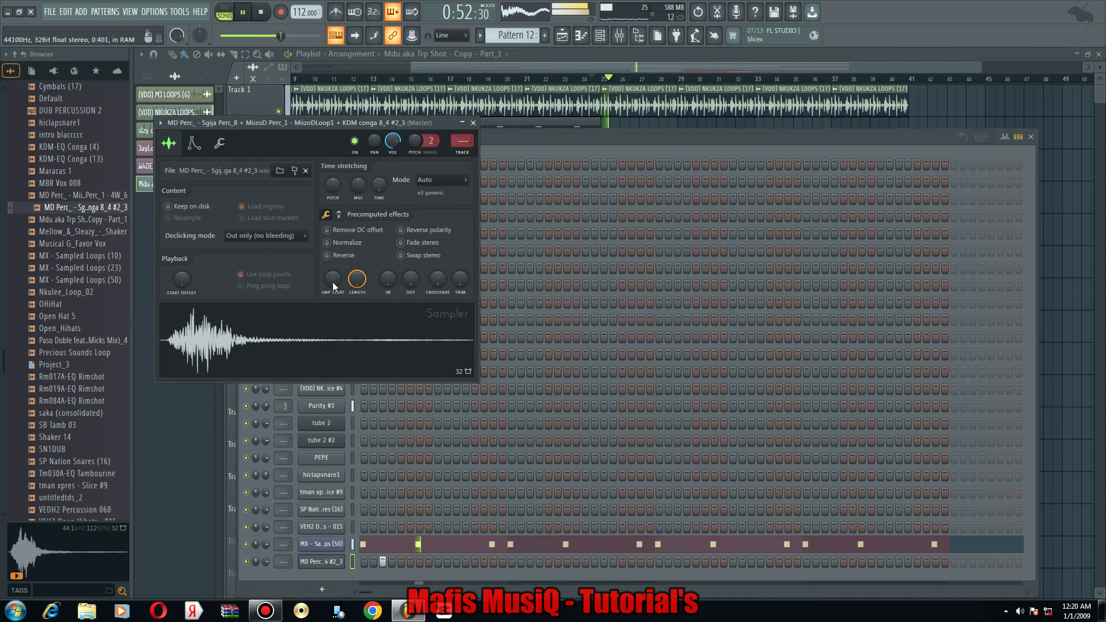
click(194, 143)
key(space)
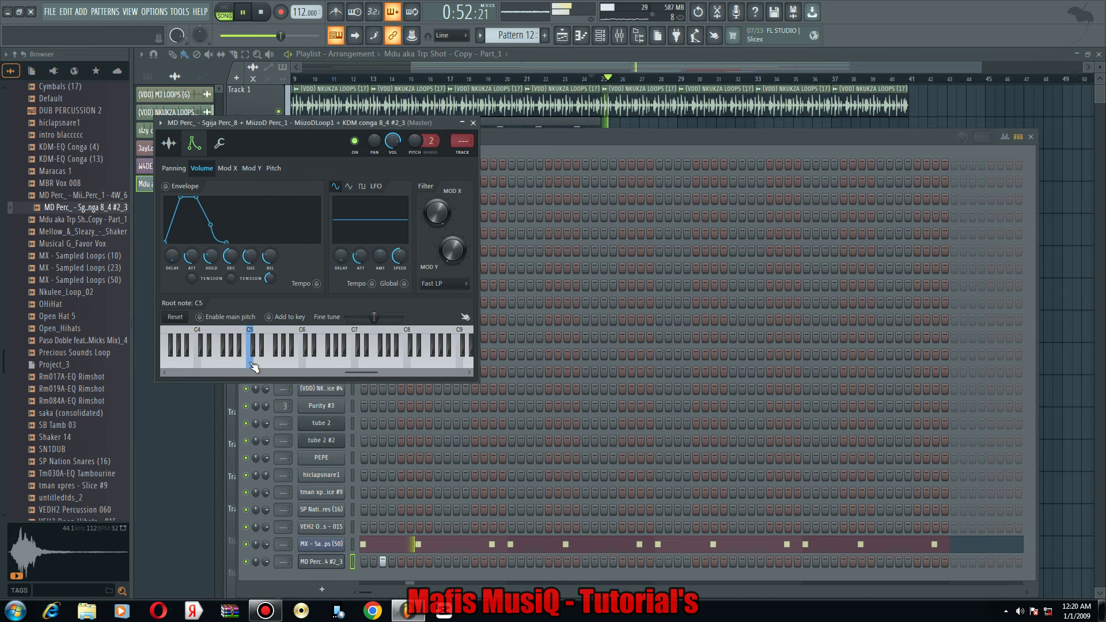
click(386, 562)
key(space)
key(space)
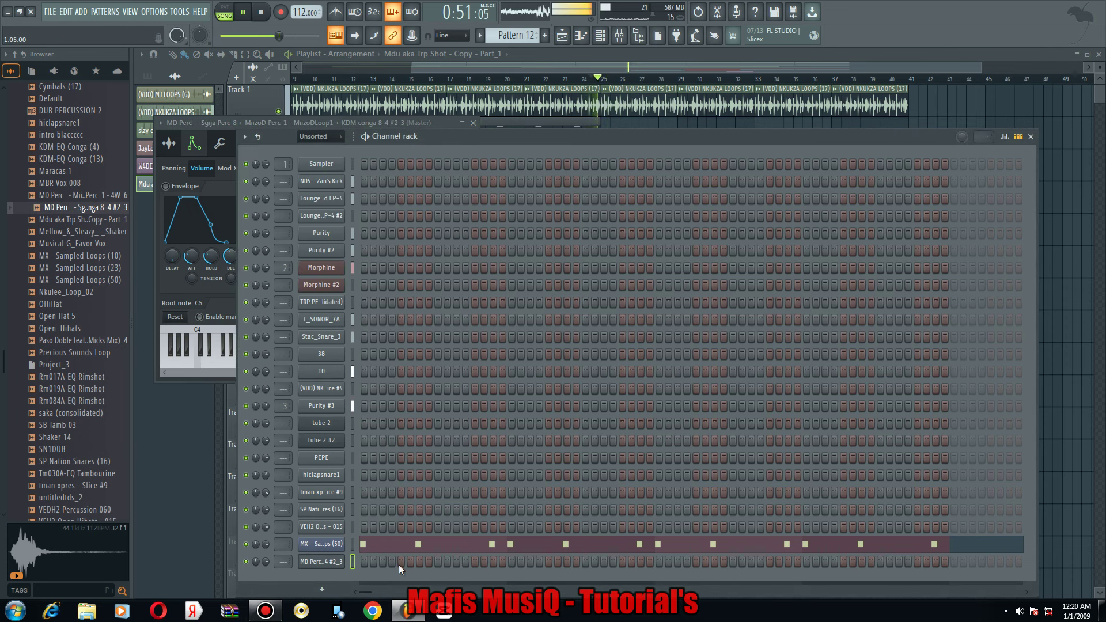
click(393, 562)
click(456, 562)
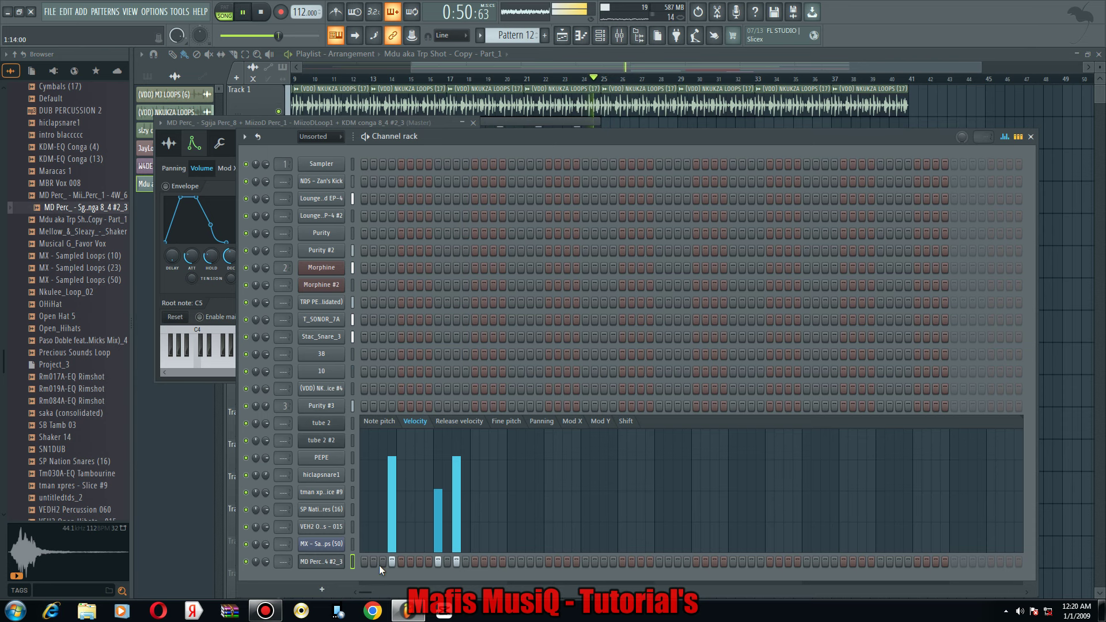
Duplicate the one-bar MD Perc_ conga phrase in the piano roll until it fills four bars.
right_click(326, 563)
click(369, 436)
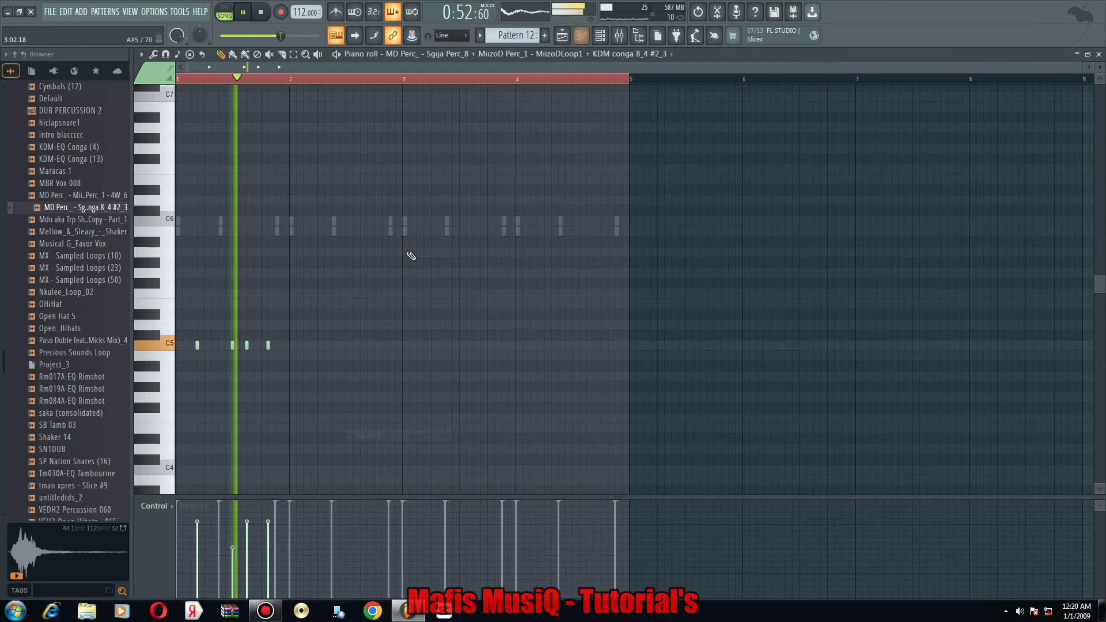
key(space)
drag(291, 295, 291, 295)
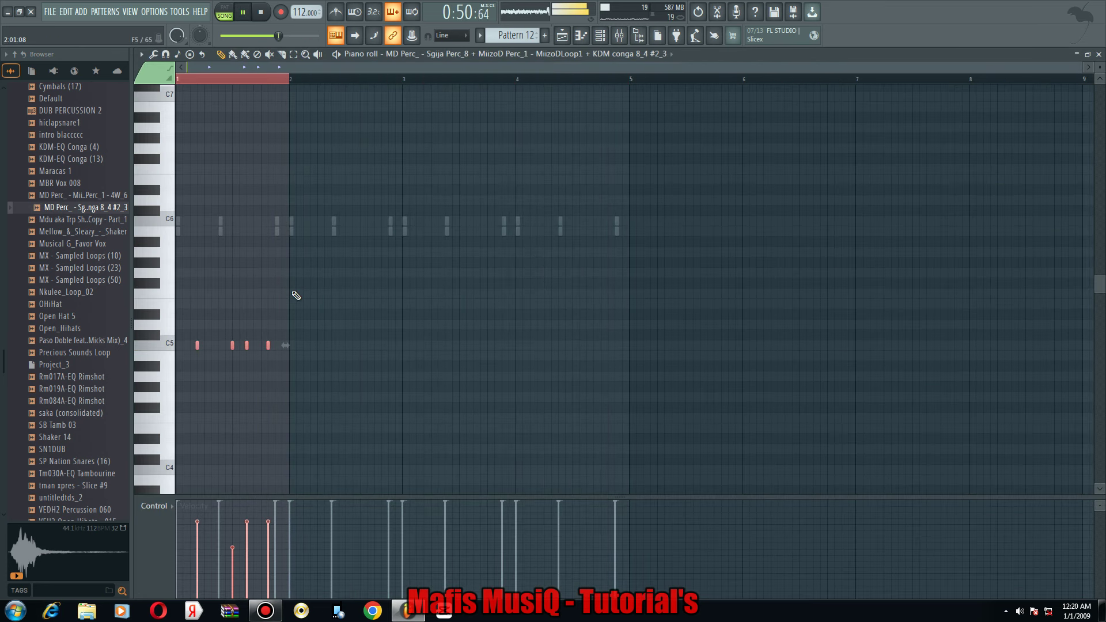
key(ctrl+b)
key(ctrl+b)
key(ctrl+b)
key(ctrl+a)
key(space)
Audition DUB PERCUSSION 2 from the project's sample folder and open it in a new channel.
scroll(75, 245, up, 4)
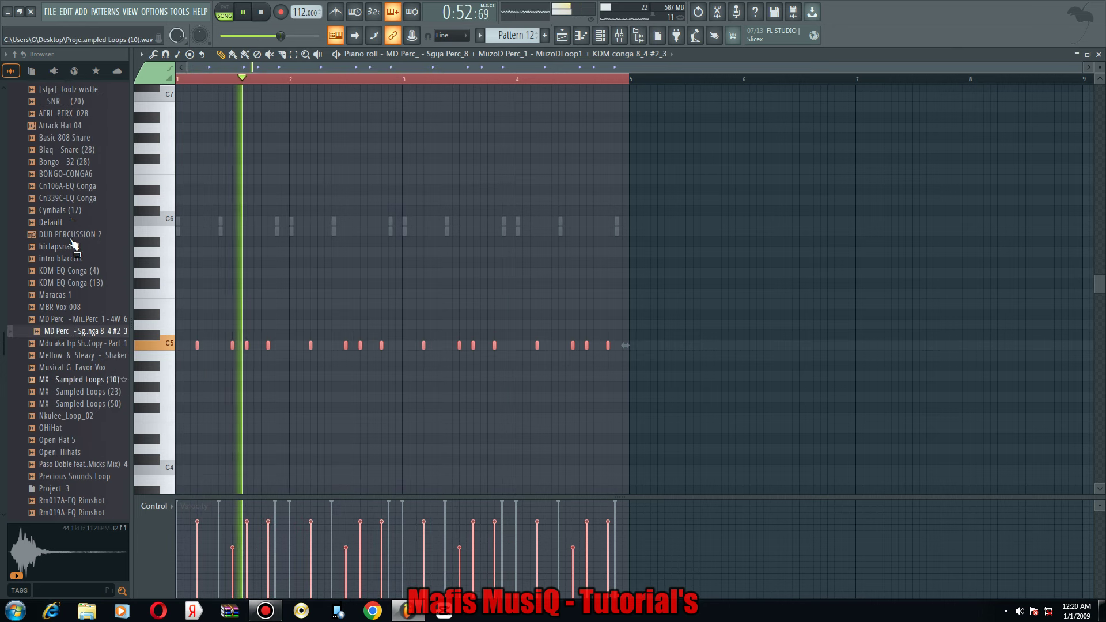
click(56, 255)
right_click(54, 254)
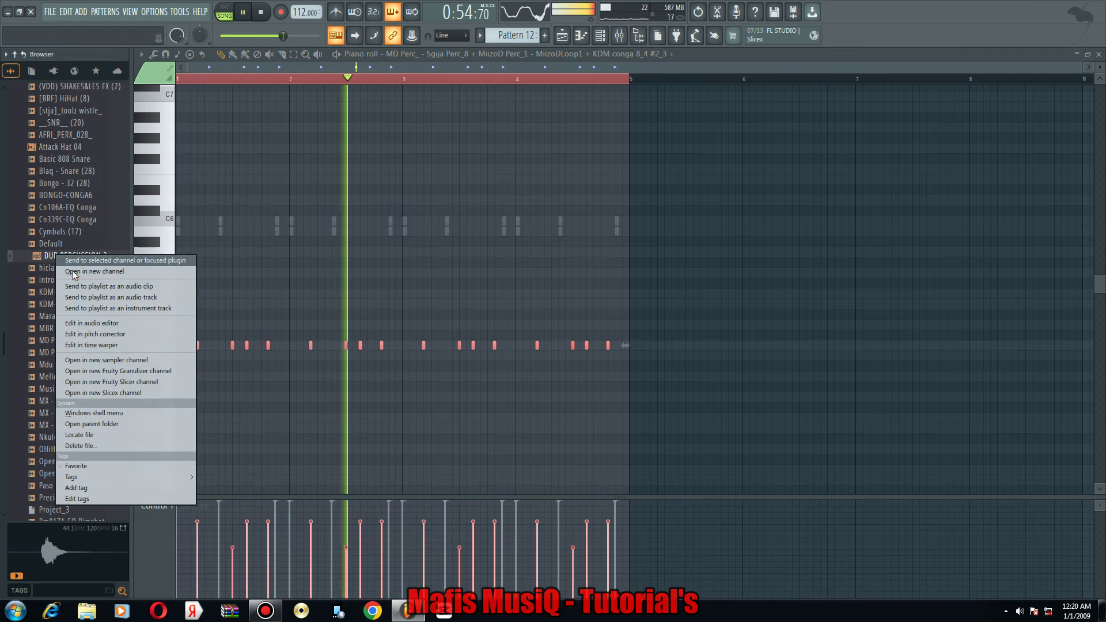
click(69, 258)
Try DUB PERCUSSION 2 hits on different steps of Pattern 12 and keep a single hit on step 7.
key(F6)
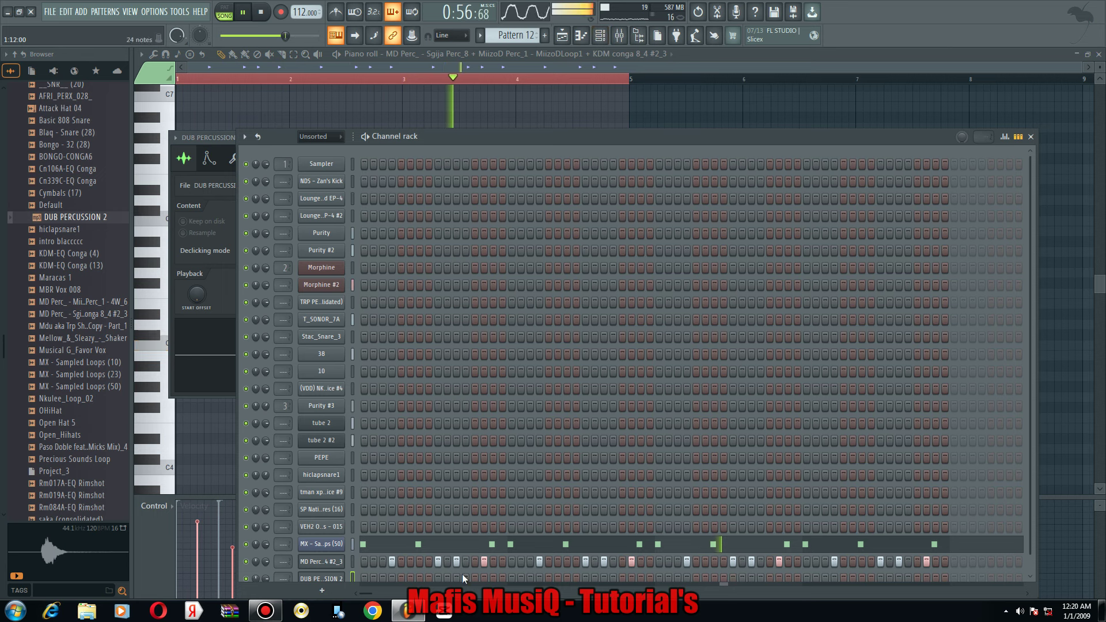
scroll(461, 573, down, 2)
click(341, 563)
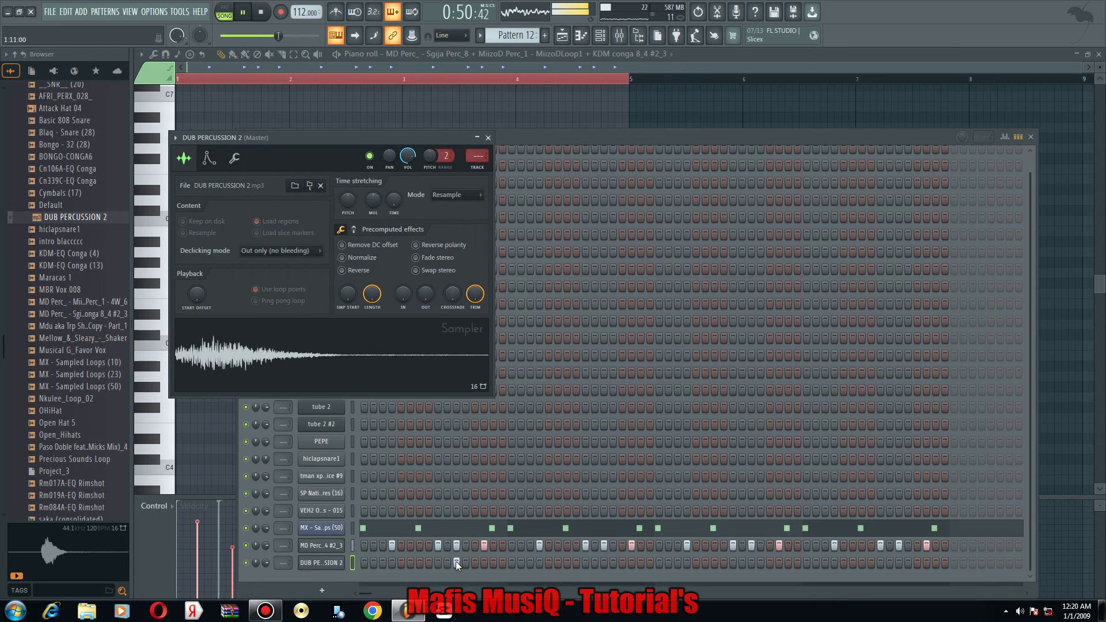
click(455, 563)
click(464, 563)
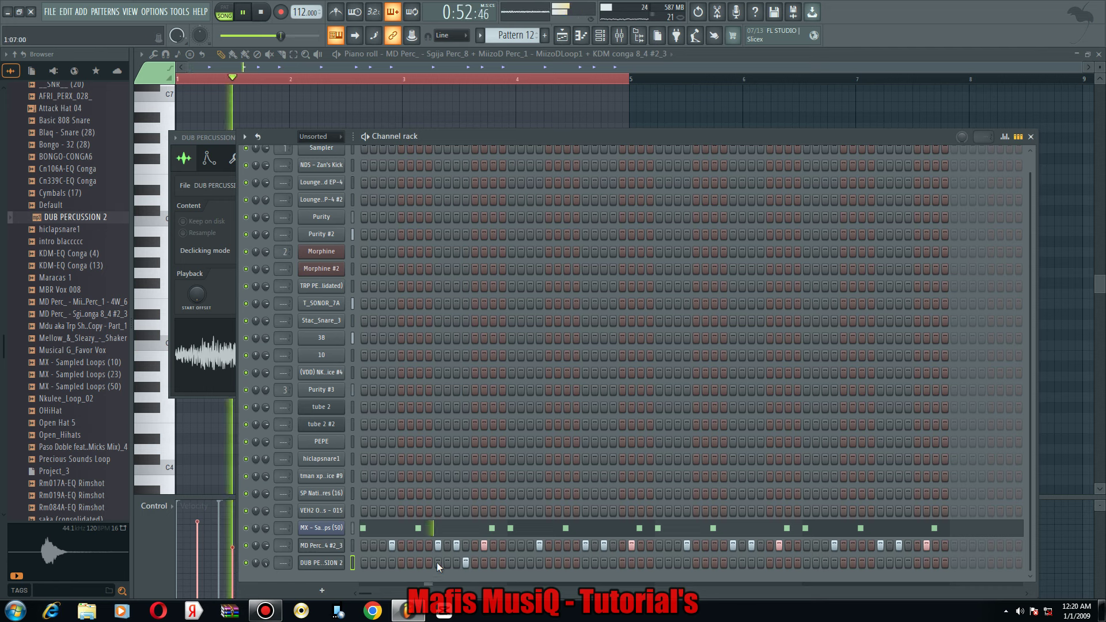
click(420, 562)
click(465, 562)
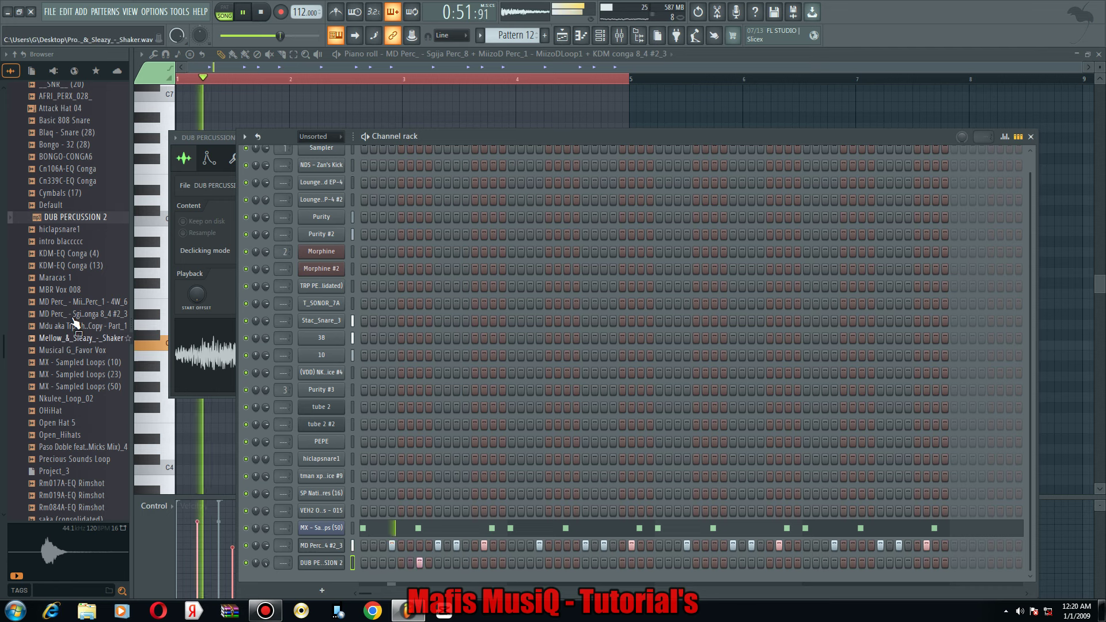
Audition (VDD) SHAKES&LES FX (2) and place it as an audio clip on Track 15 at about bar 32.
scroll(75, 288, up, 4)
click(77, 194)
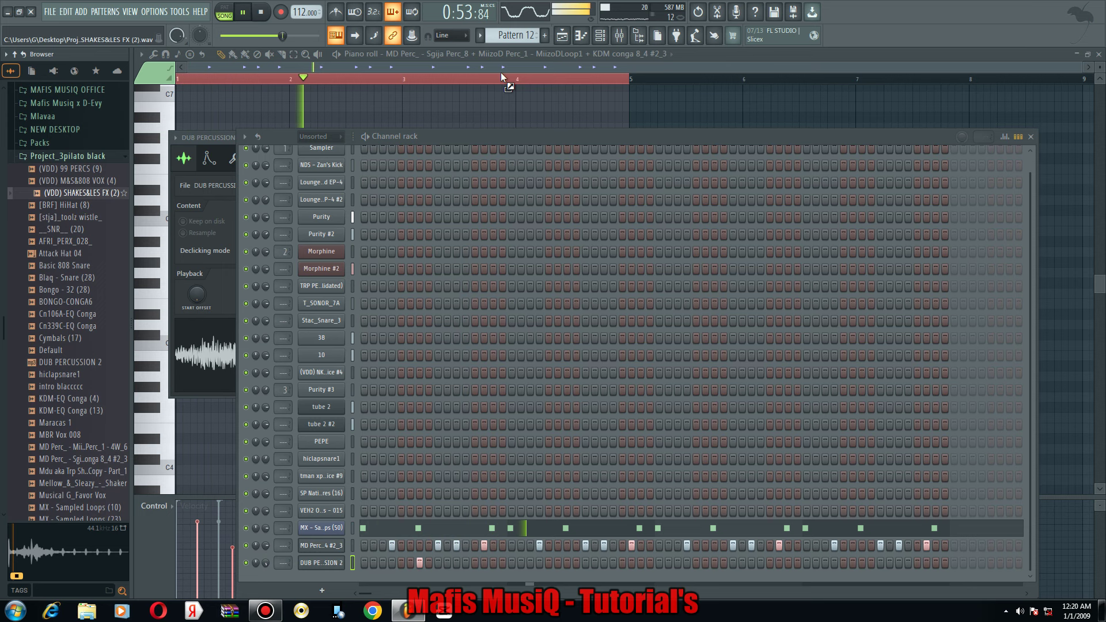
drag(501, 75, 570, 52)
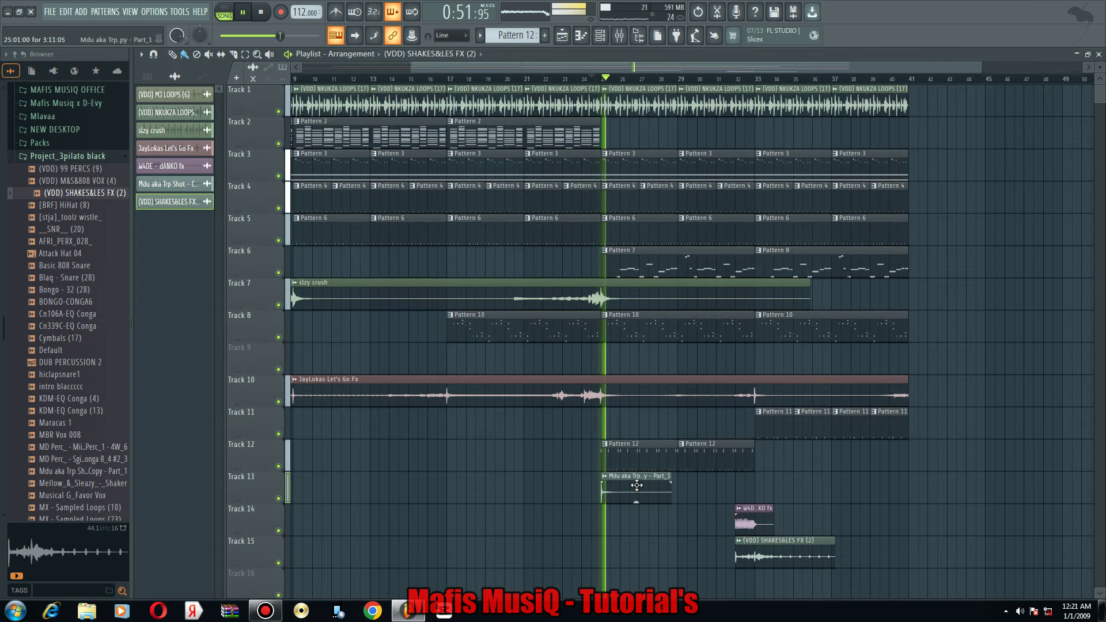
Copy the Mdu aka Trp Shot clip to bar 33 on Track 13 and duplicate the two Pattern 12 clips from bar 33.
click(637, 486)
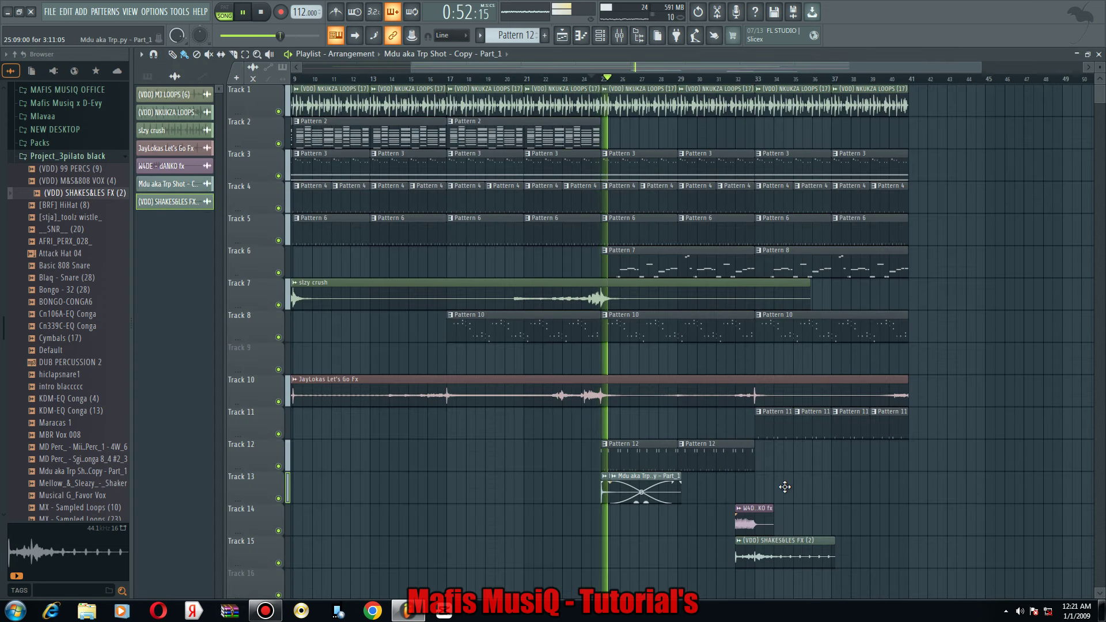
click(765, 486)
key(ctrl+b)
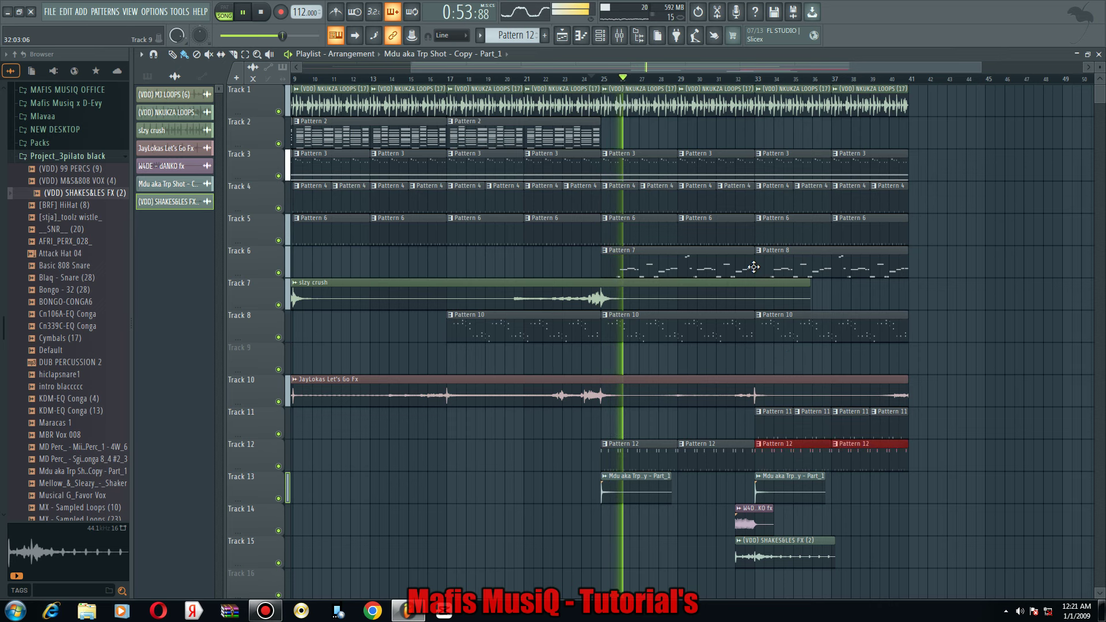
Open Pattern 8, clone the tube 2 #2 channel and load the mafis briyani preset in the clone.
double_click(753, 266)
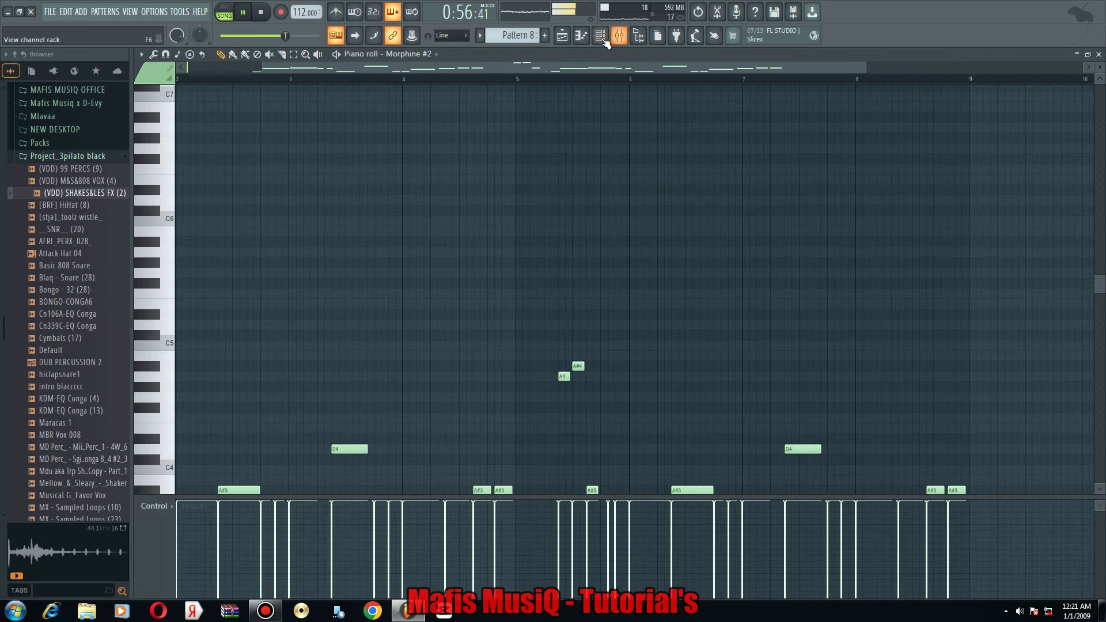
click(601, 37)
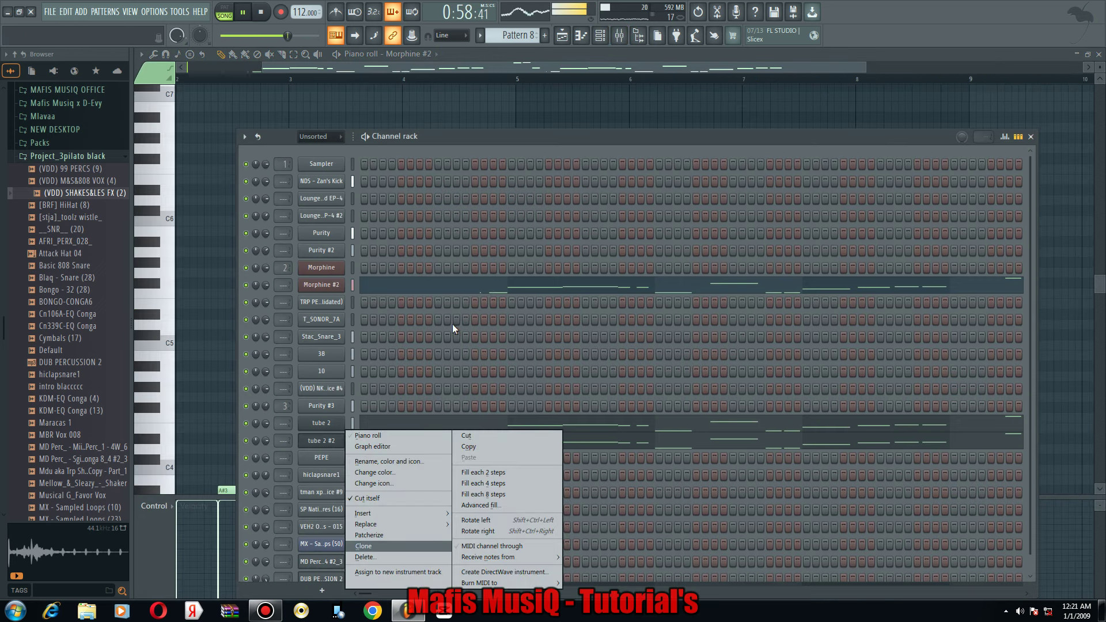
click(363, 546)
click(507, 212)
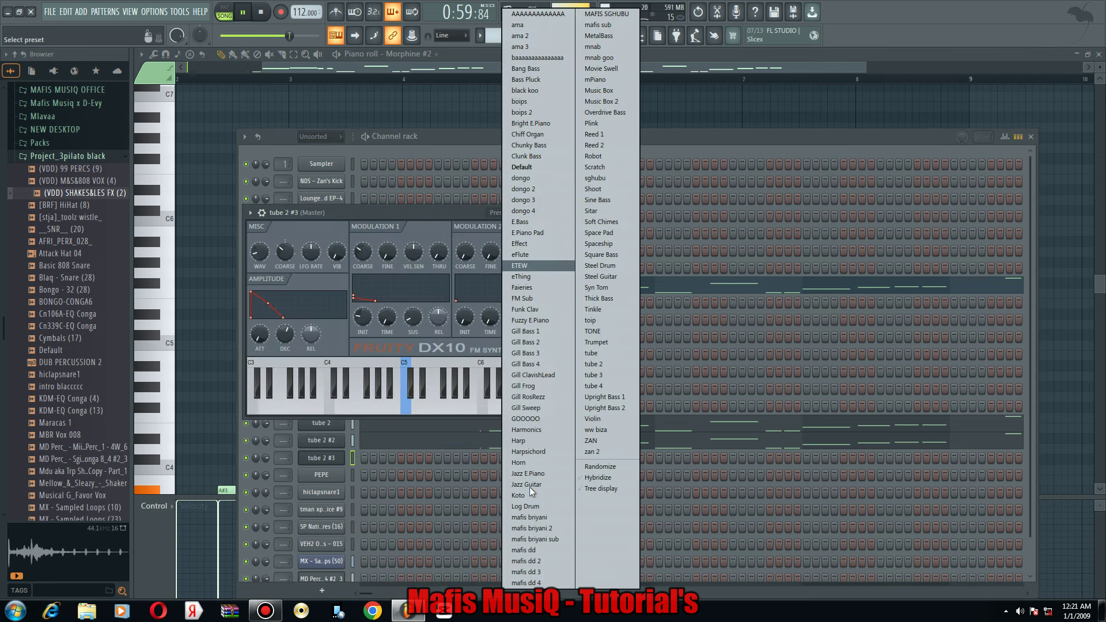
click(529, 517)
Copy the tube 2 #2 notes into the mafis briyani channel in Pattern 8.
click(351, 444)
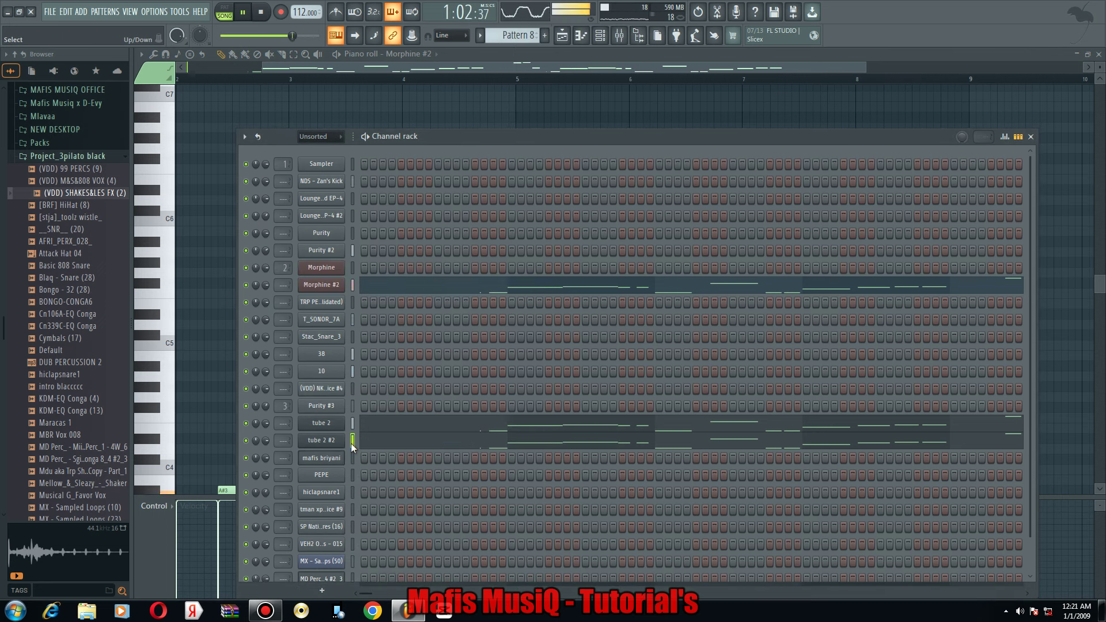
click(352, 459)
key(ctrl+v)
click(370, 461)
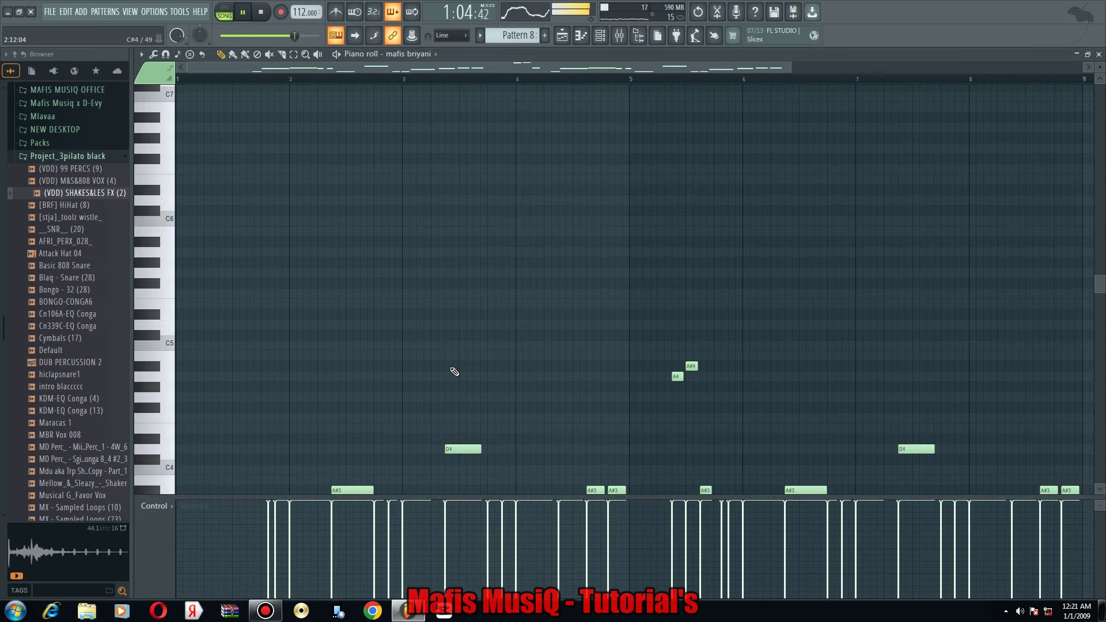
Clone the mafis briyani channel and select the clone in the channel rack.
click(599, 36)
right_click(341, 458)
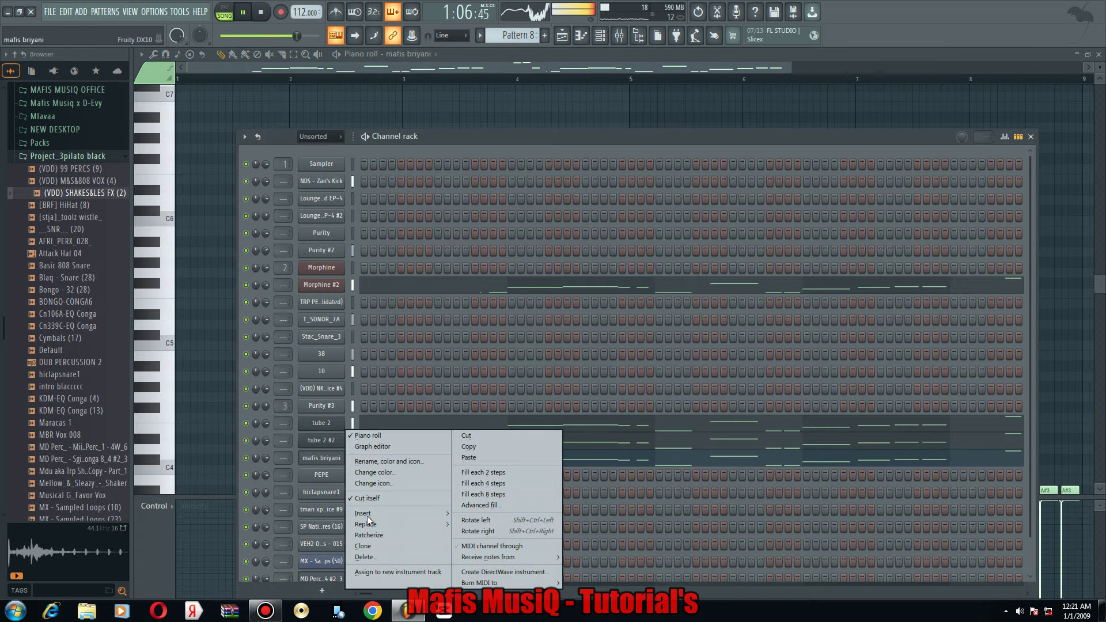
click(371, 550)
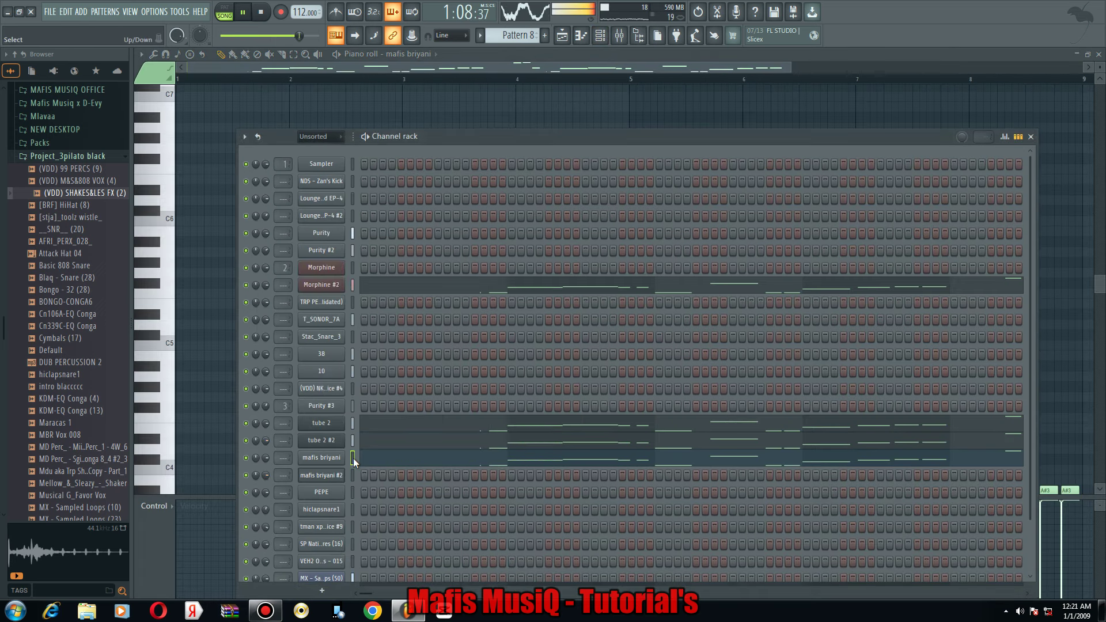
click(353, 476)
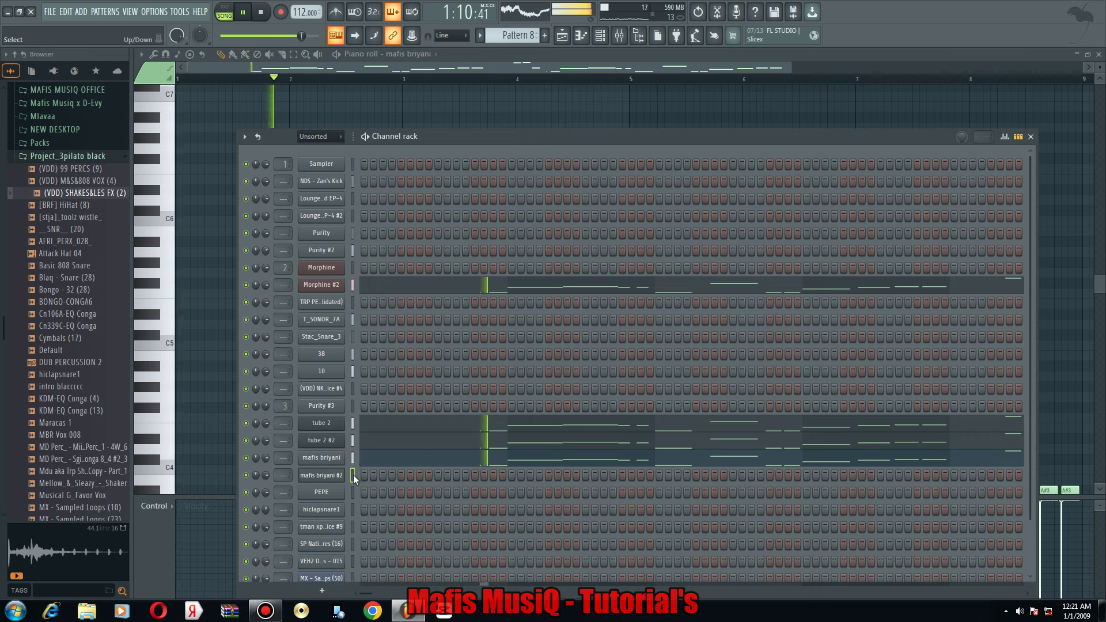
Paste the copied notes into the mafis briyani #2 channel of Pattern 8 and open that channel in the piano roll.
click(353, 476)
key(ctrl+v)
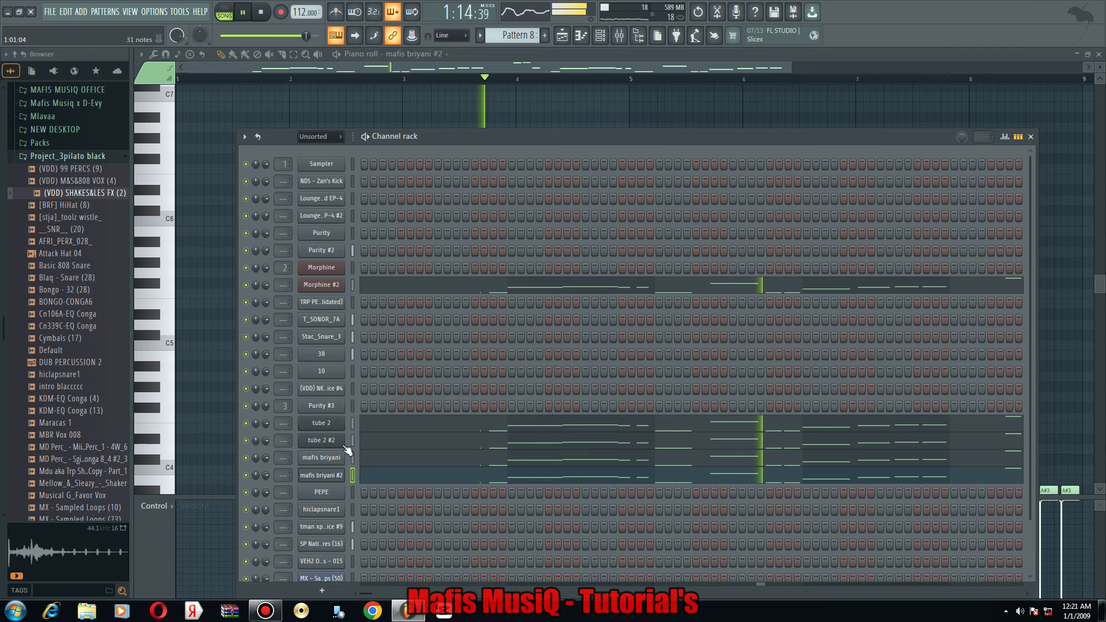
click(375, 474)
click(374, 475)
scroll(377, 509, down, 2)
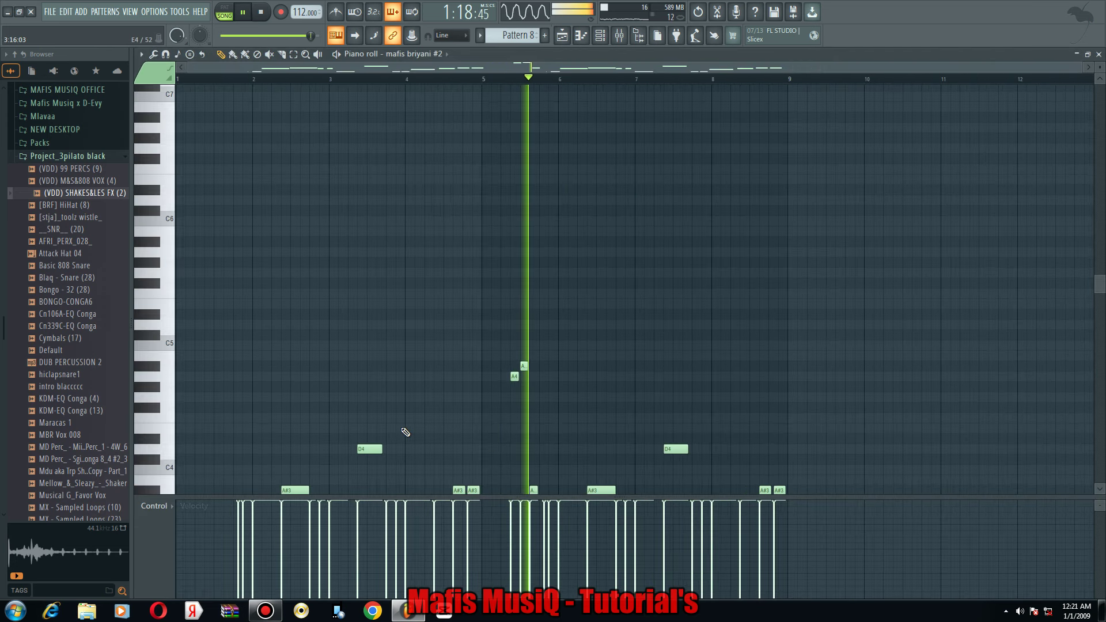
scroll(405, 432, down, 2)
Lower the note velocities of the tube 2 and tube 2 #2 channels in Pattern 8 to about 78% and return to the playlist.
click(601, 38)
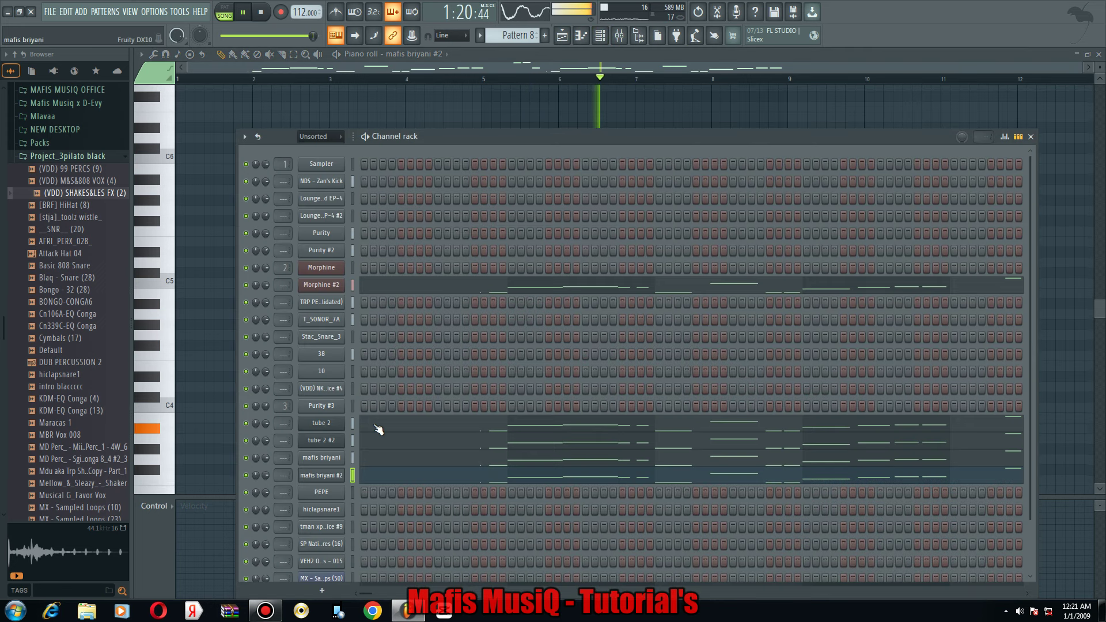
click(375, 434)
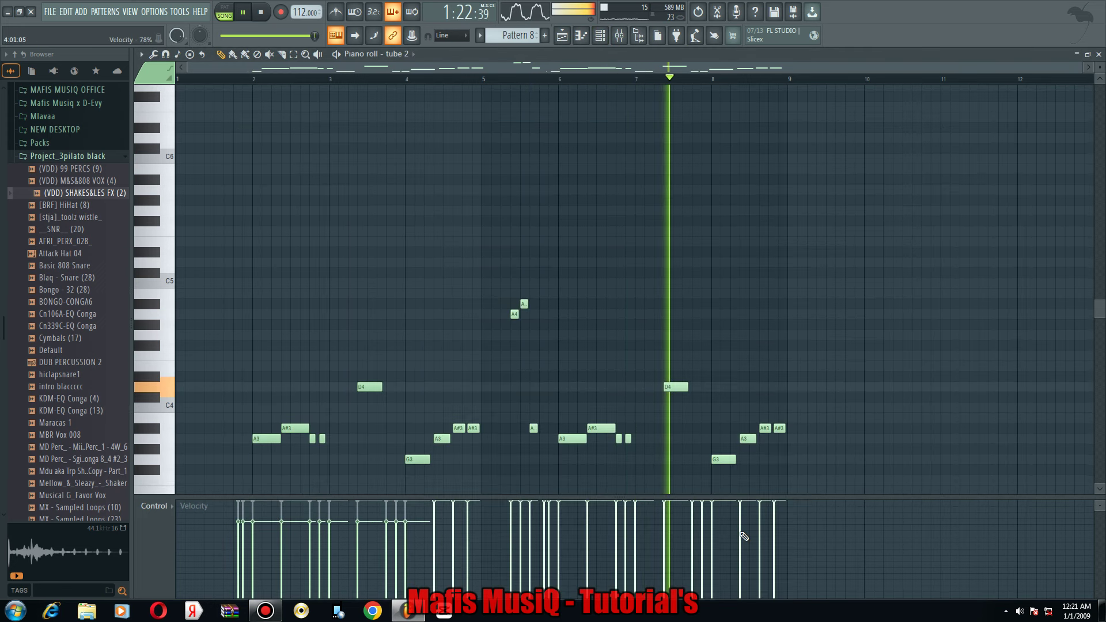
key(F6)
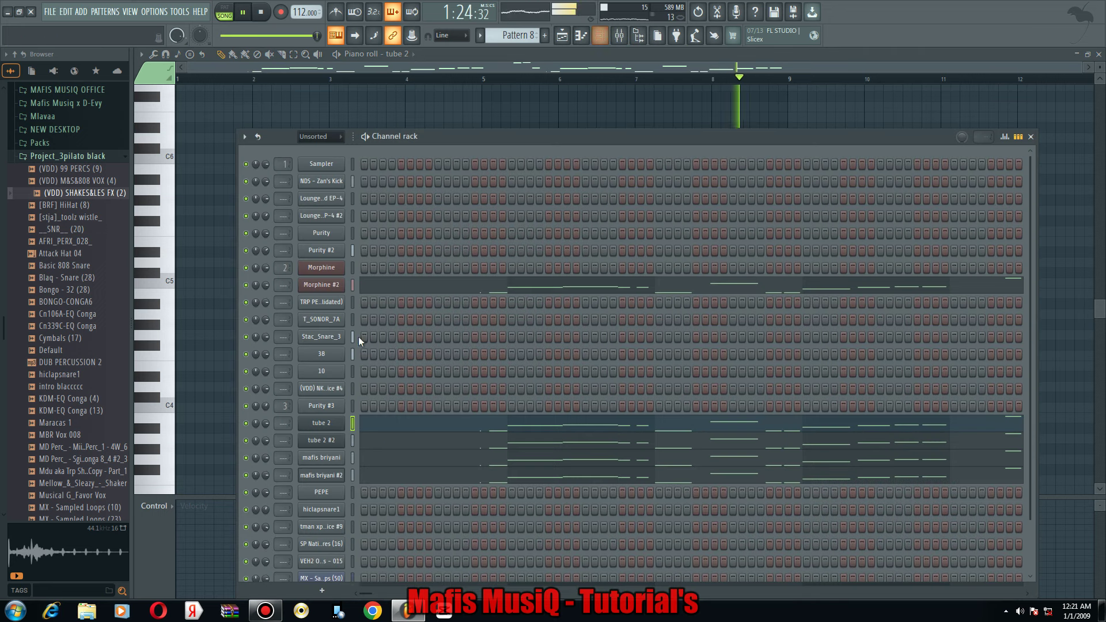
click(375, 444)
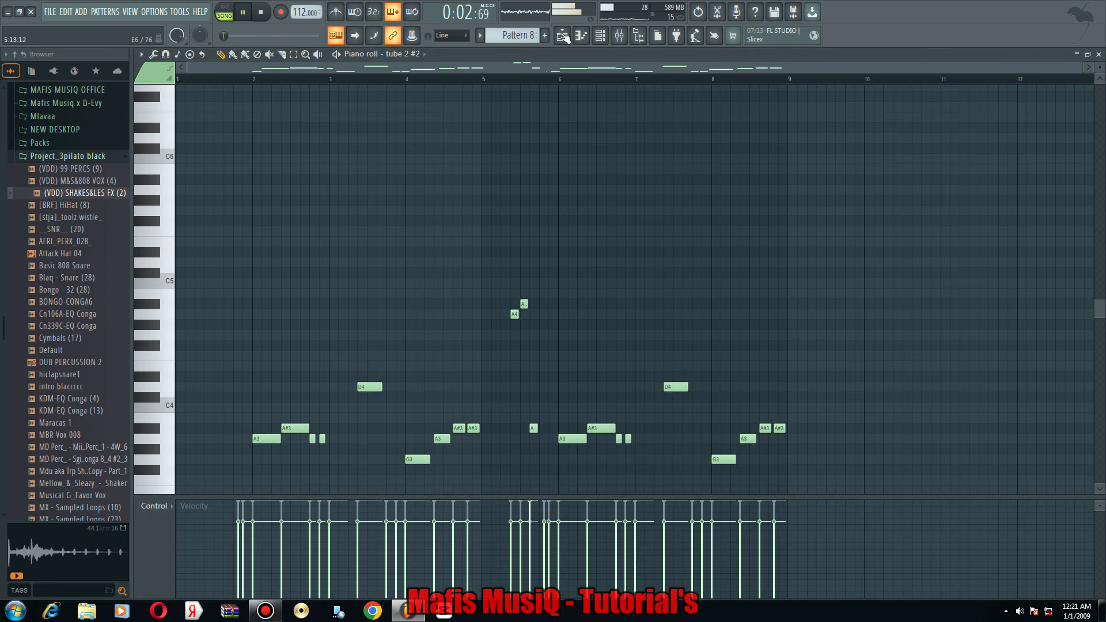
key(F5)
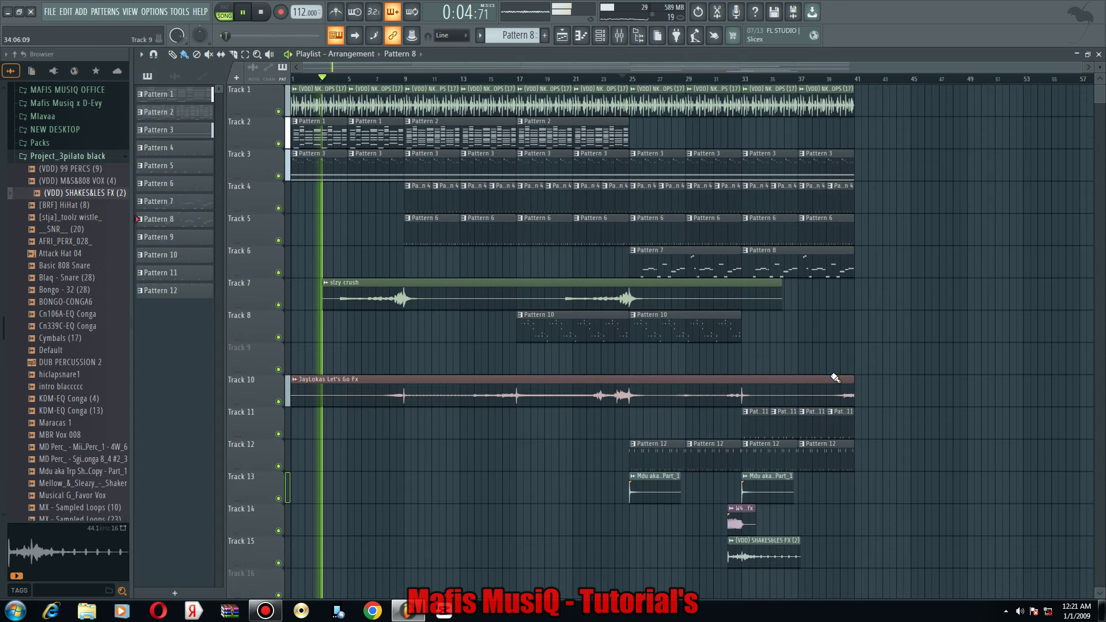
Load the __SNR__ (20) sample from the project's sample folder into a new channel.
scroll(748, 322, down, 5)
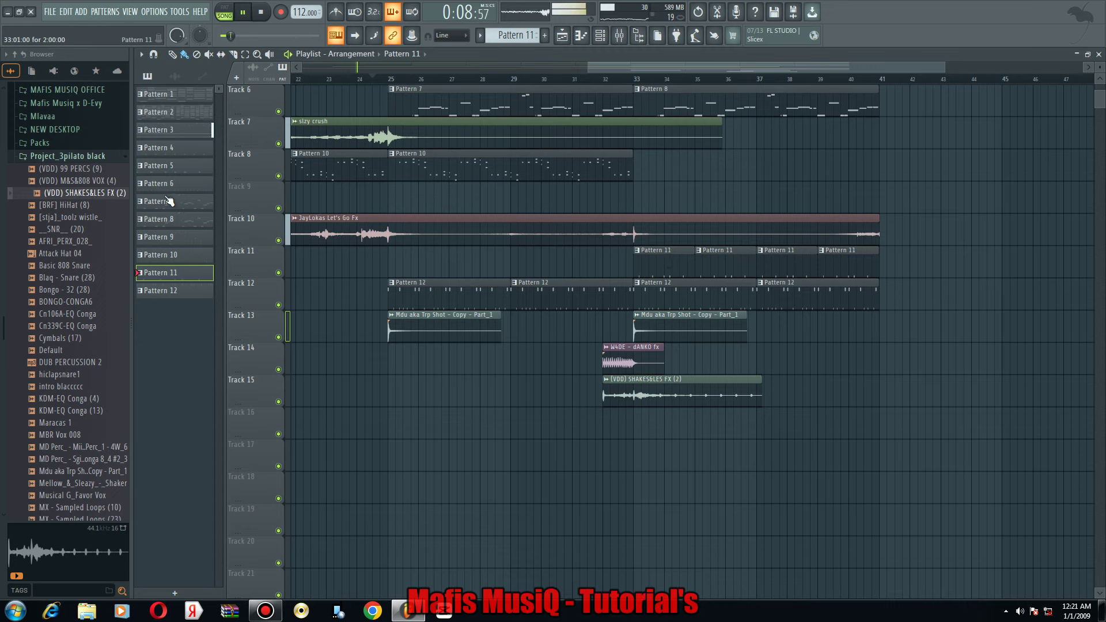
click(65, 230)
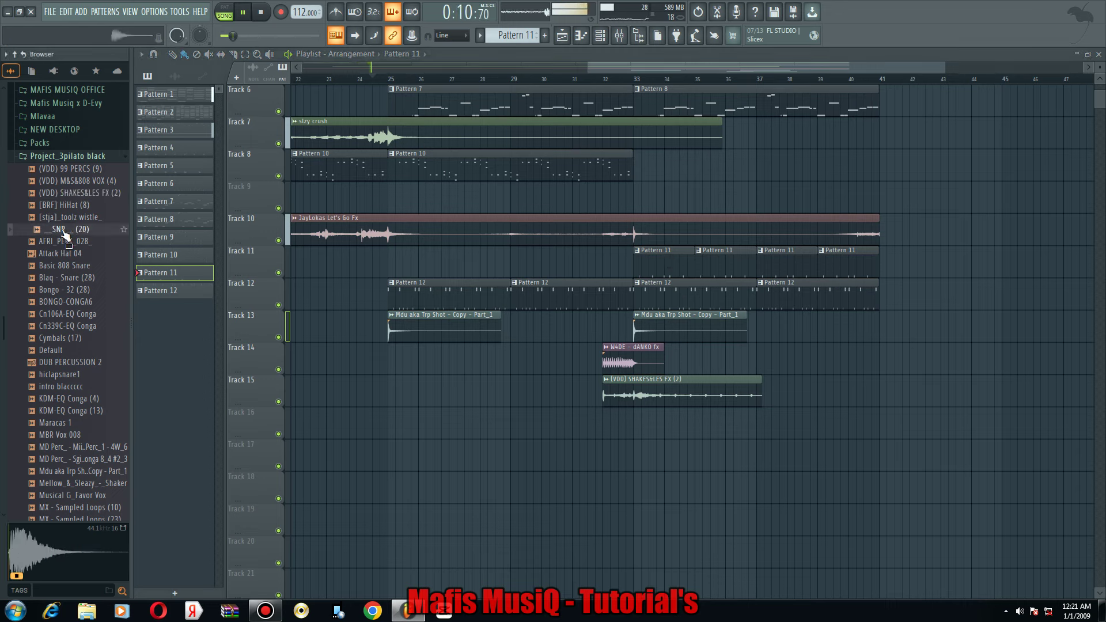
right_click(63, 230)
click(83, 249)
Audition the whistle and KDM-EQ Conga samples and open (VDD) 99 PERCS (9) in a new channel.
click(71, 221)
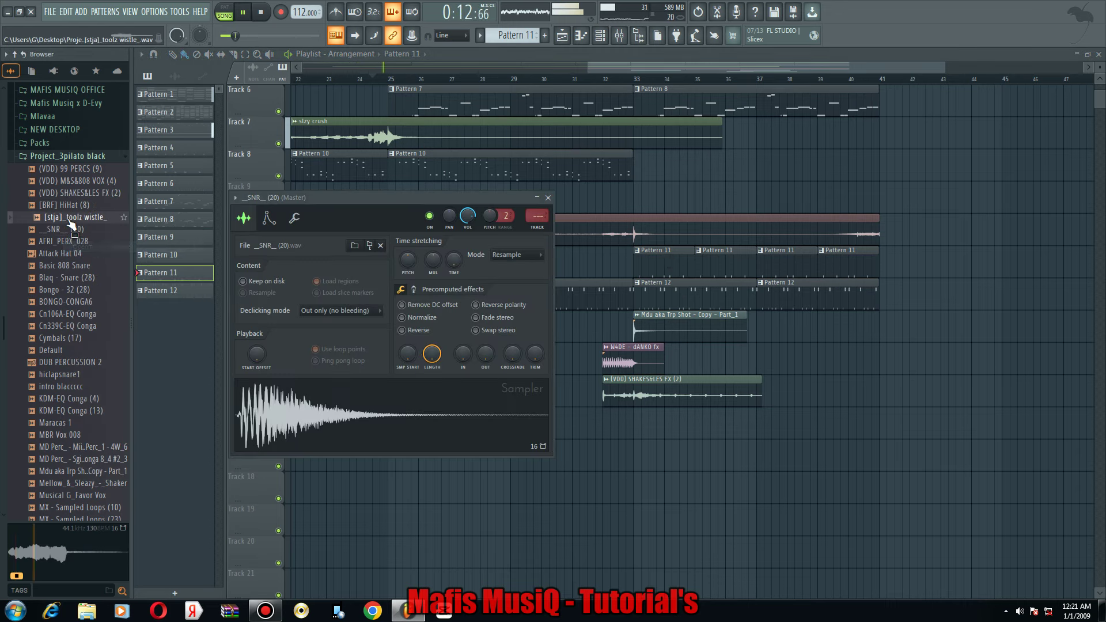
click(64, 409)
click(66, 399)
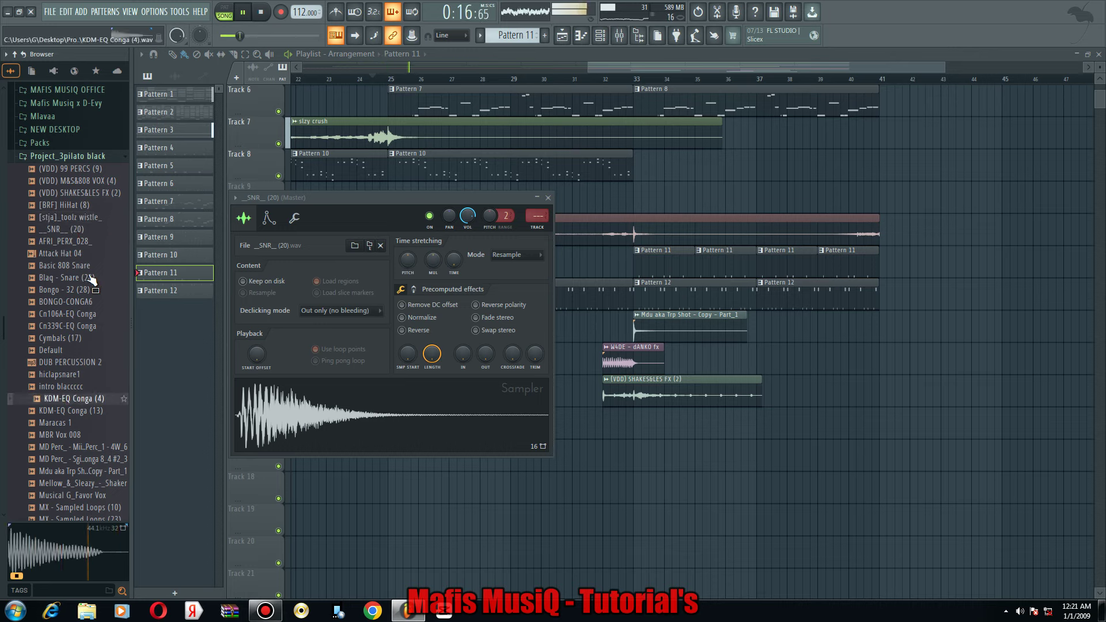
click(83, 169)
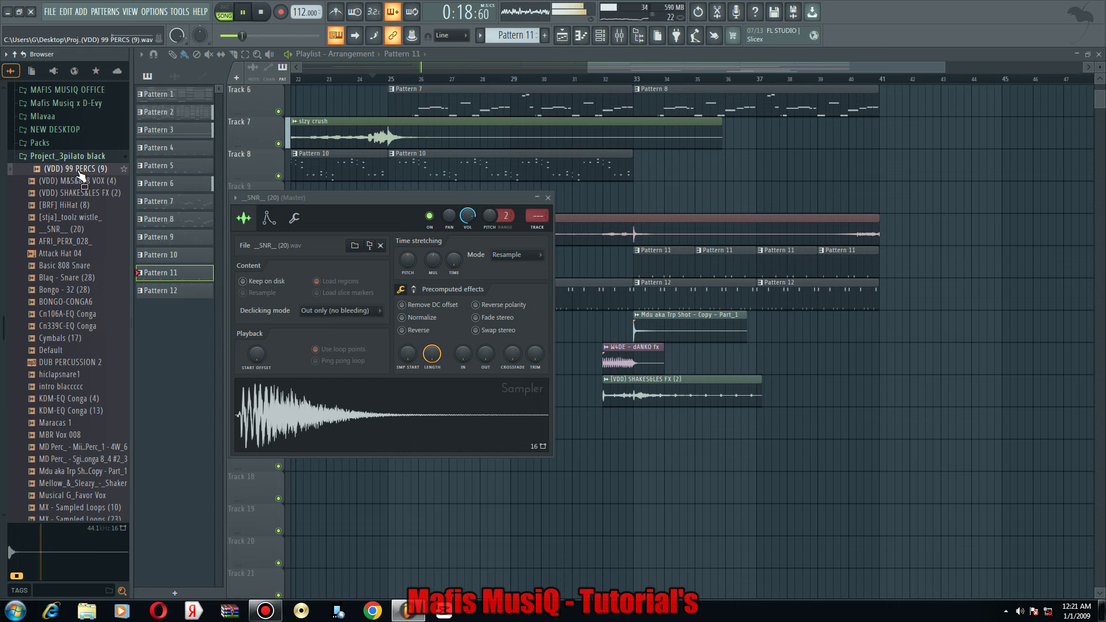
right_click(83, 171)
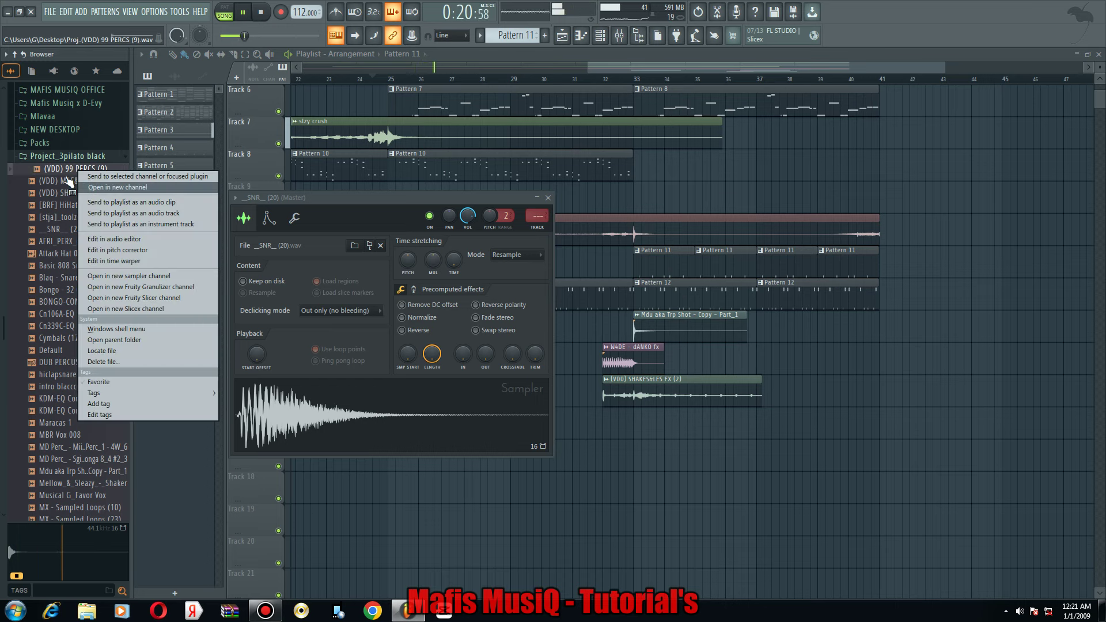
click(87, 187)
right_click(66, 242)
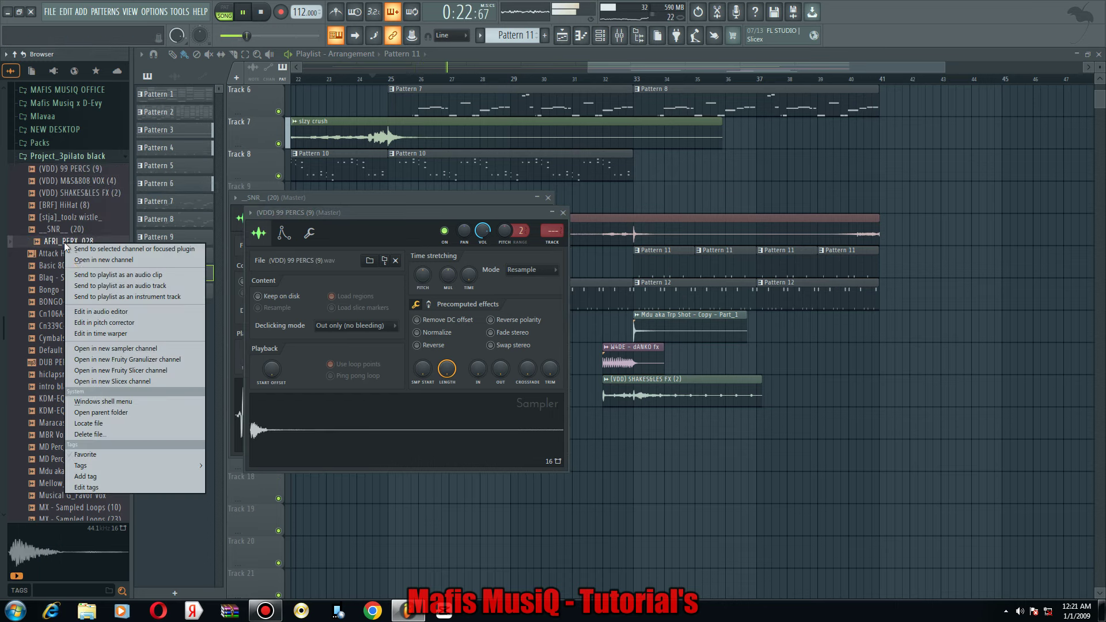
right_click(643, 499)
Examine the arrangement, the Zan's Kick notes of Pattern 4 and the mixer levels.
scroll(581, 173, down, 3)
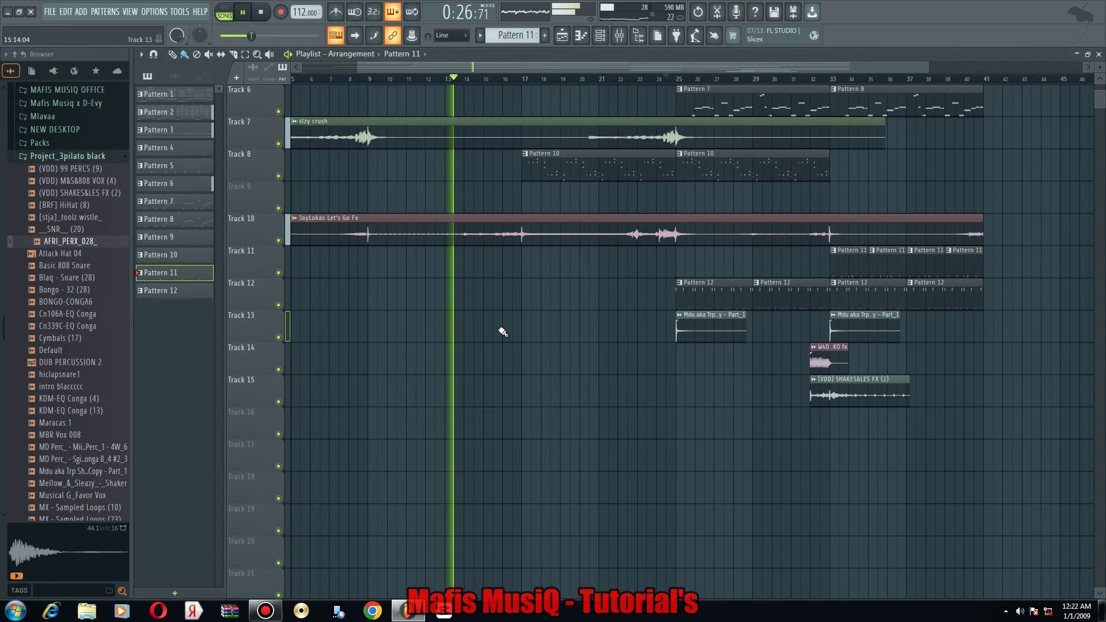
scroll(498, 343, up, 3)
scroll(498, 344, up, 2)
scroll(459, 201, down, 1)
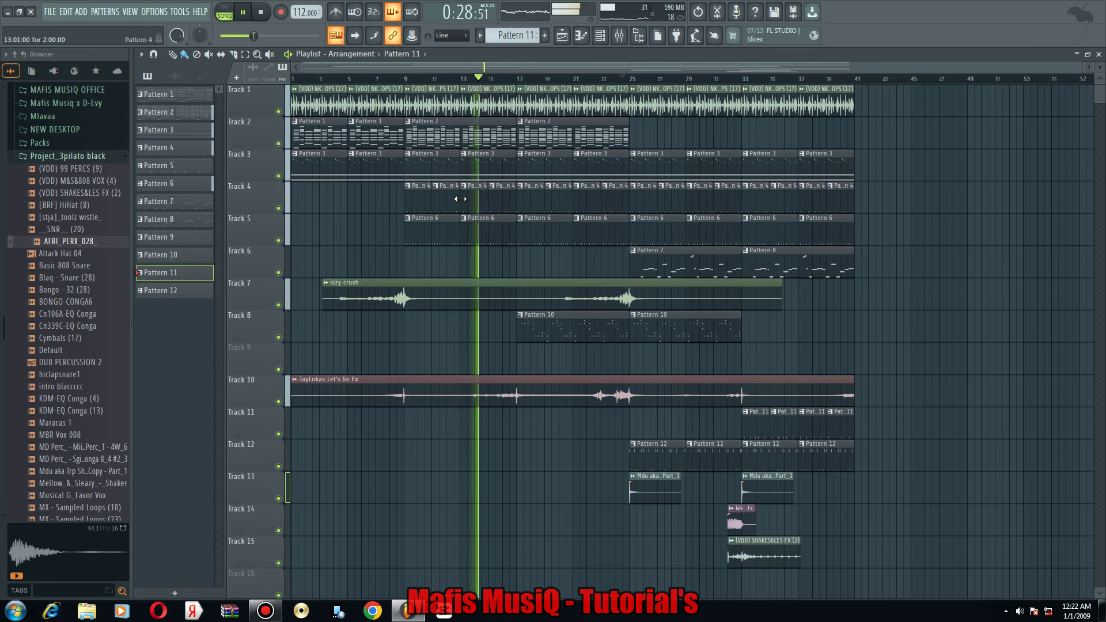
double_click(460, 198)
key(ctrl+a)
click(619, 36)
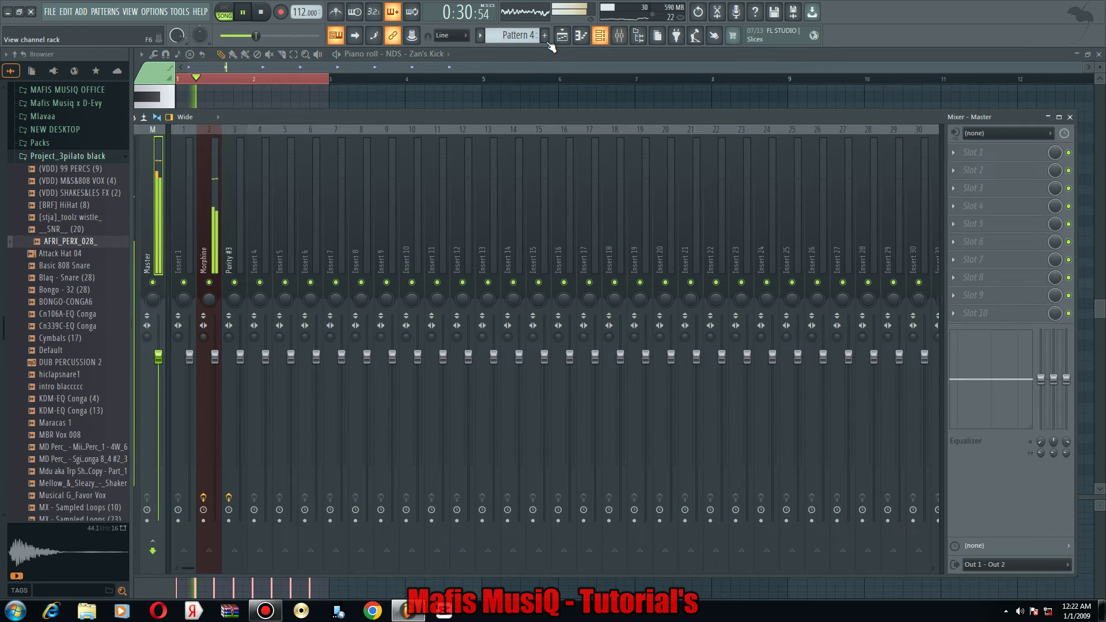
click(600, 35)
click(561, 36)
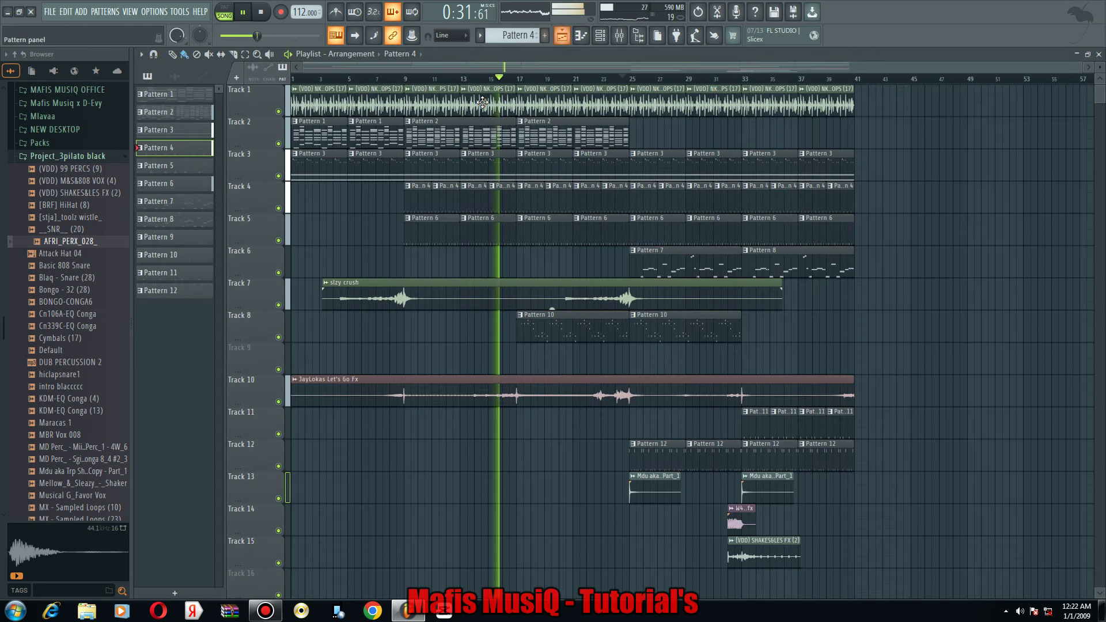
Route the (VDD) NKUKZA LOOPS (17) audio clip to a mixer track and adjust its low equalizer band.
click(555, 246)
key(ctrl+l)
click(1041, 413)
key(F9)
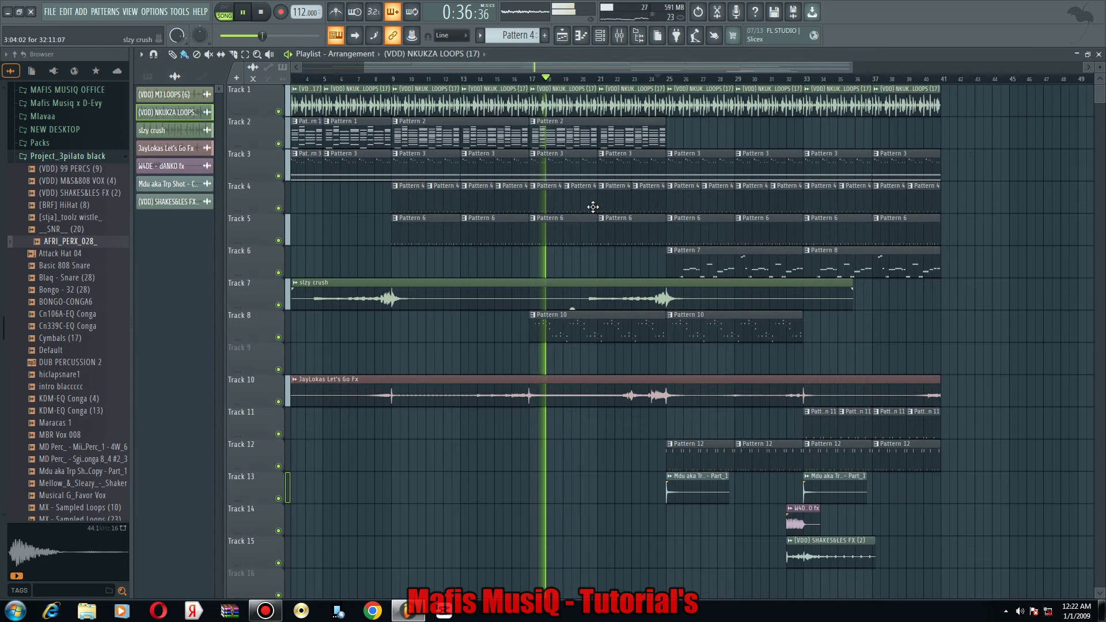
Add extra NDS - Zan's Kick hits at steps 7 and 23 of Pattern 4 and return to the playlist.
click(599, 37)
key(F6)
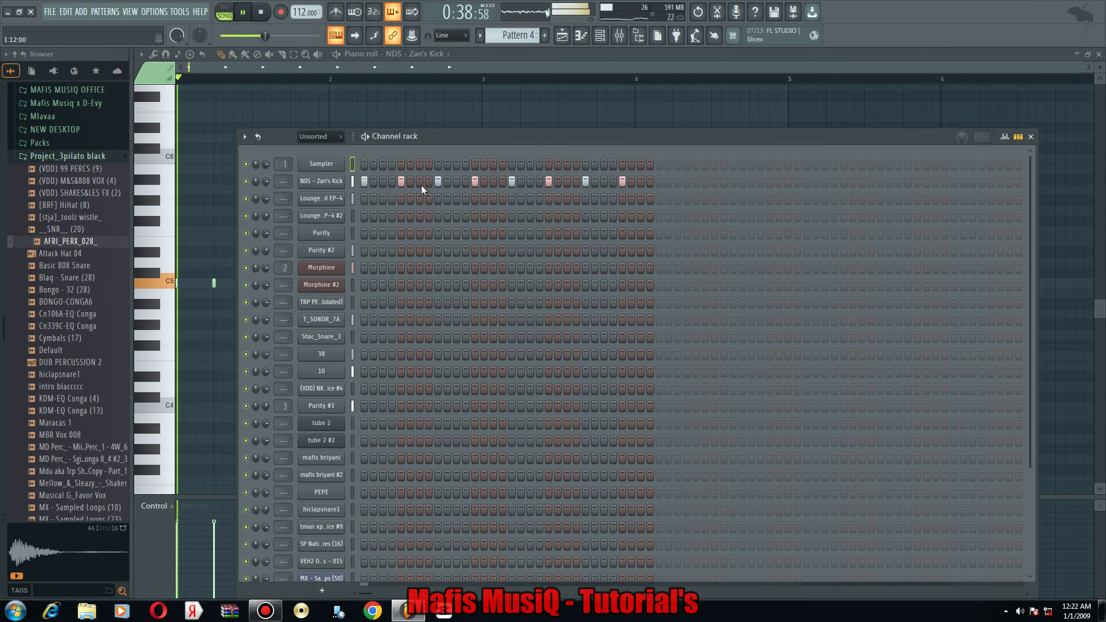
click(564, 182)
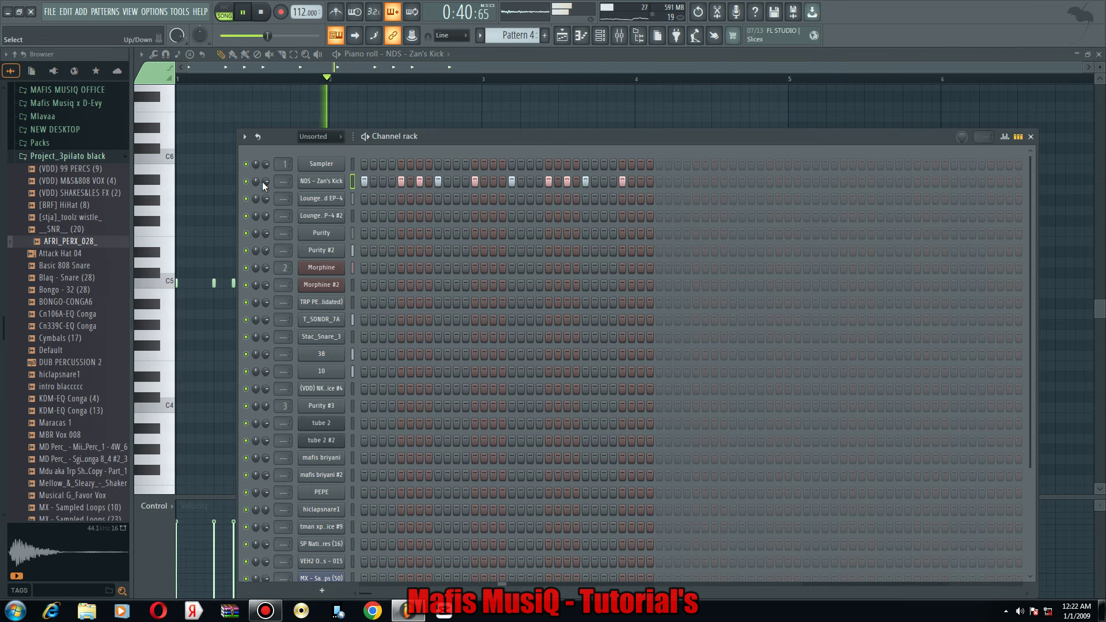
click(562, 35)
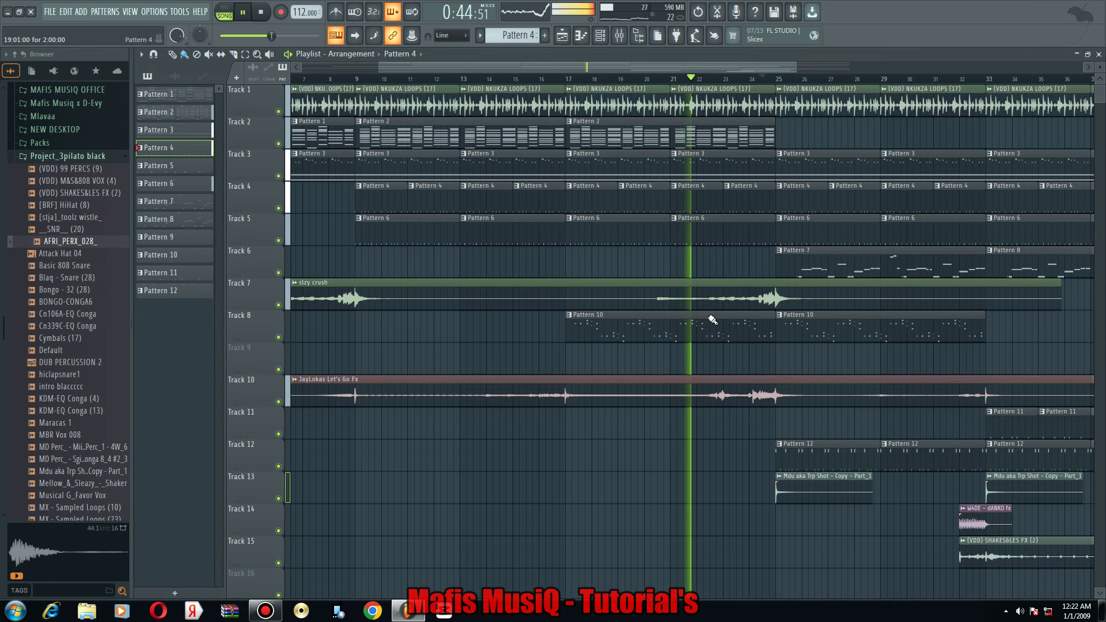
Set the channel volume of the (VDD) SHAKES&LES FX (2) audio clip on Track 15 to 49%.
scroll(737, 325, down, 2)
scroll(739, 327, down, 3)
scroll(744, 429, up, 3)
scroll(750, 438, up, 2)
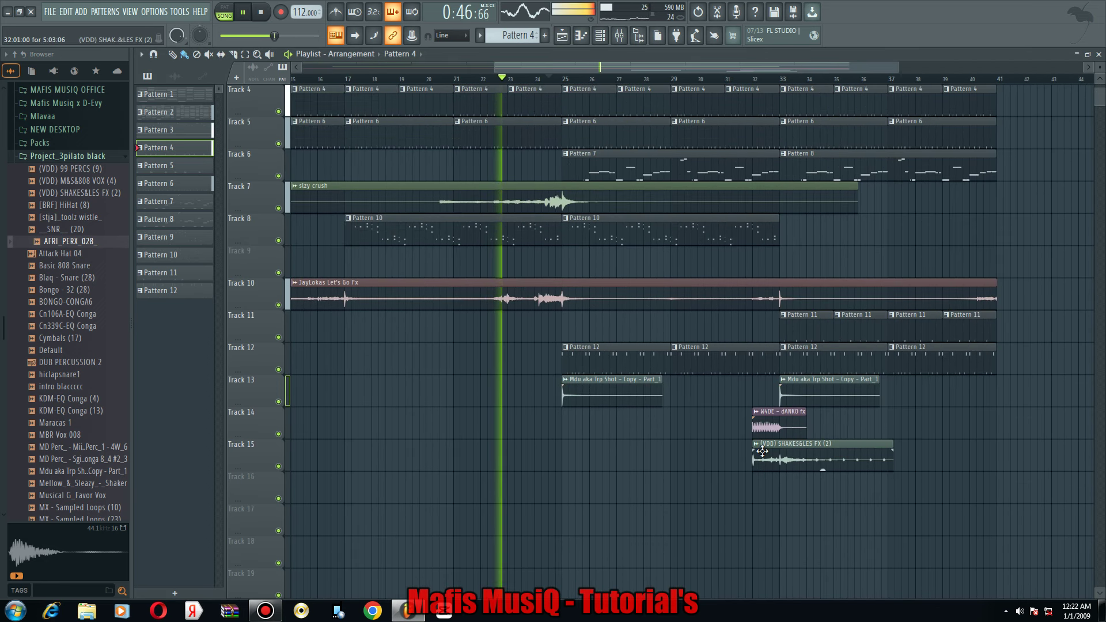
double_click(762, 451)
drag(423, 170, 422, 185)
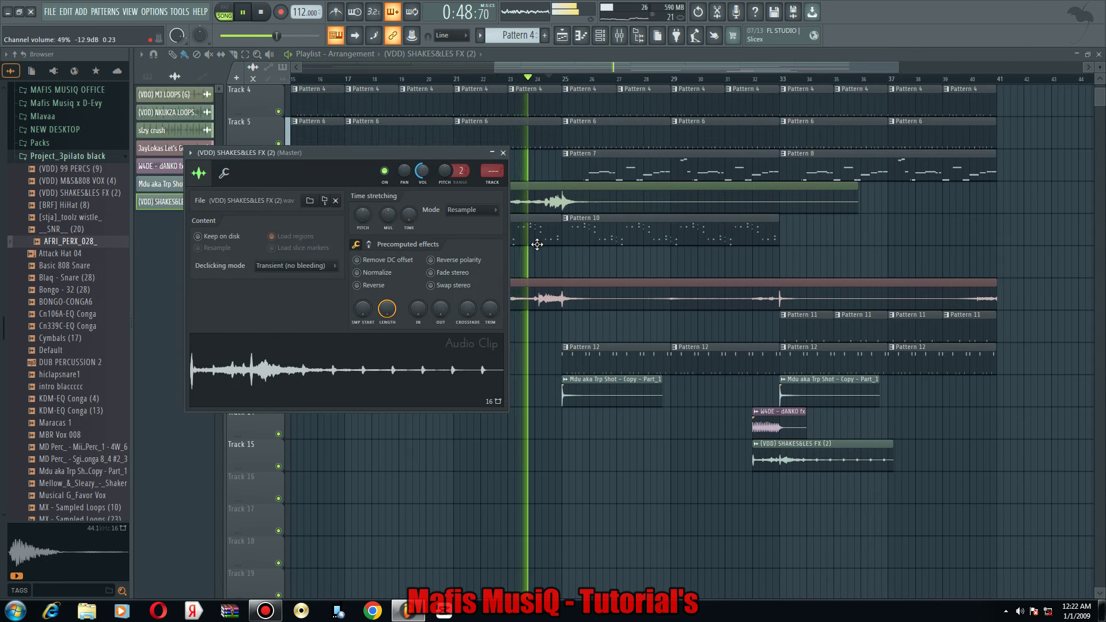
key(Escape)
Extend the end of the slzy crush audio clip on Track 7 to past bar 73.
scroll(700, 266, down, 3)
drag(782, 209, 1041, 216)
scroll(806, 252, down, 2)
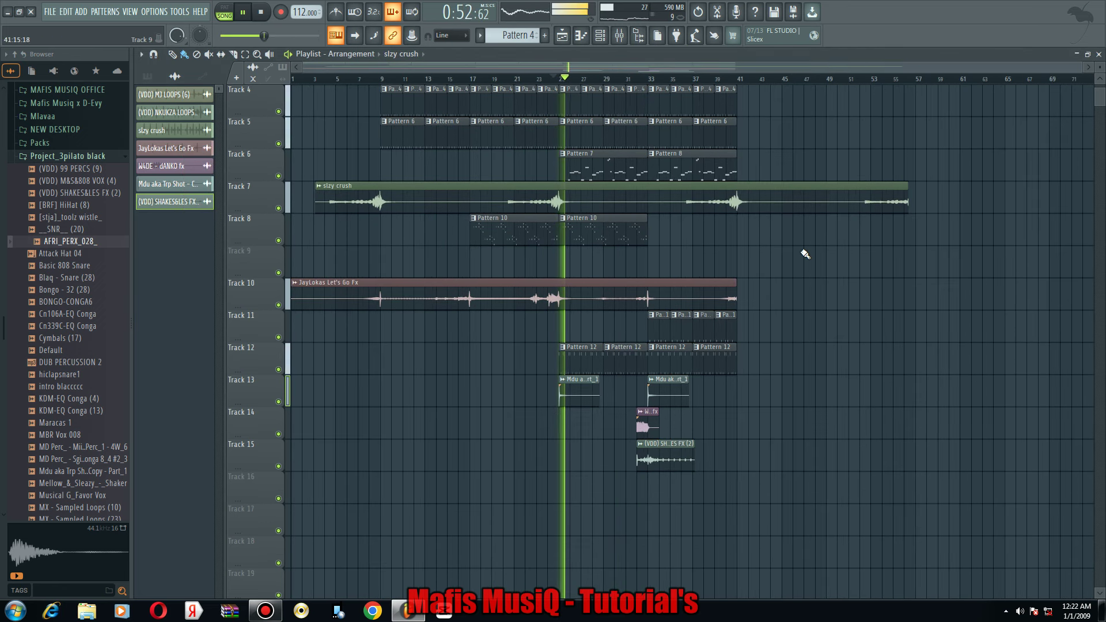
scroll(903, 266, up, 2)
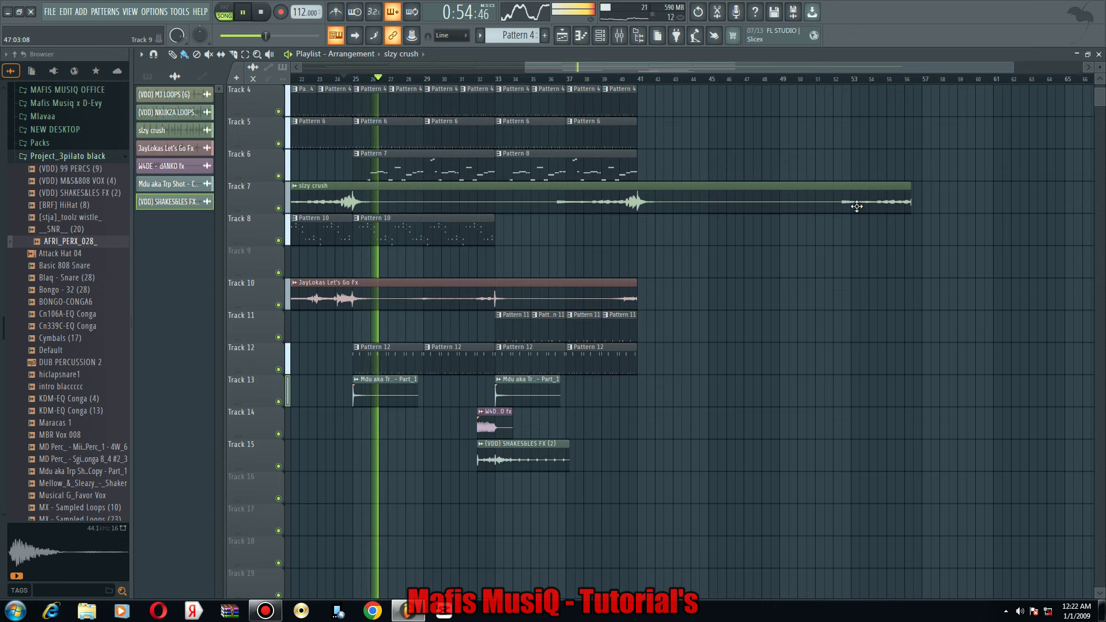
scroll(864, 253, down, 2)
drag(879, 224, 881, 226)
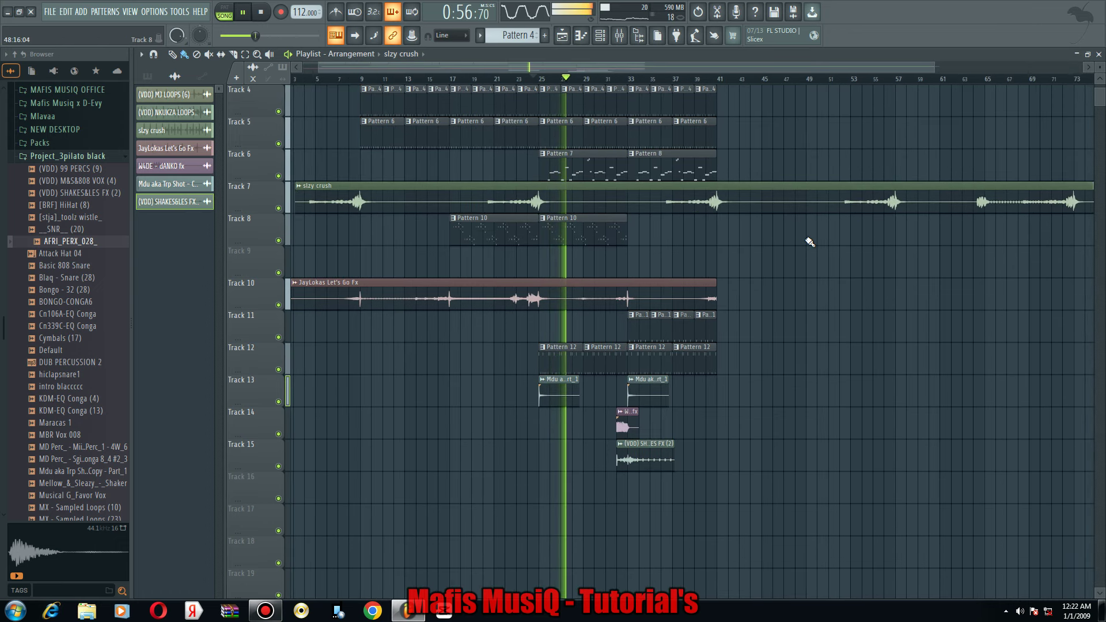
Slice the slzy crush clip on Track 7 at bar 45 and at bar 49.
click(233, 53)
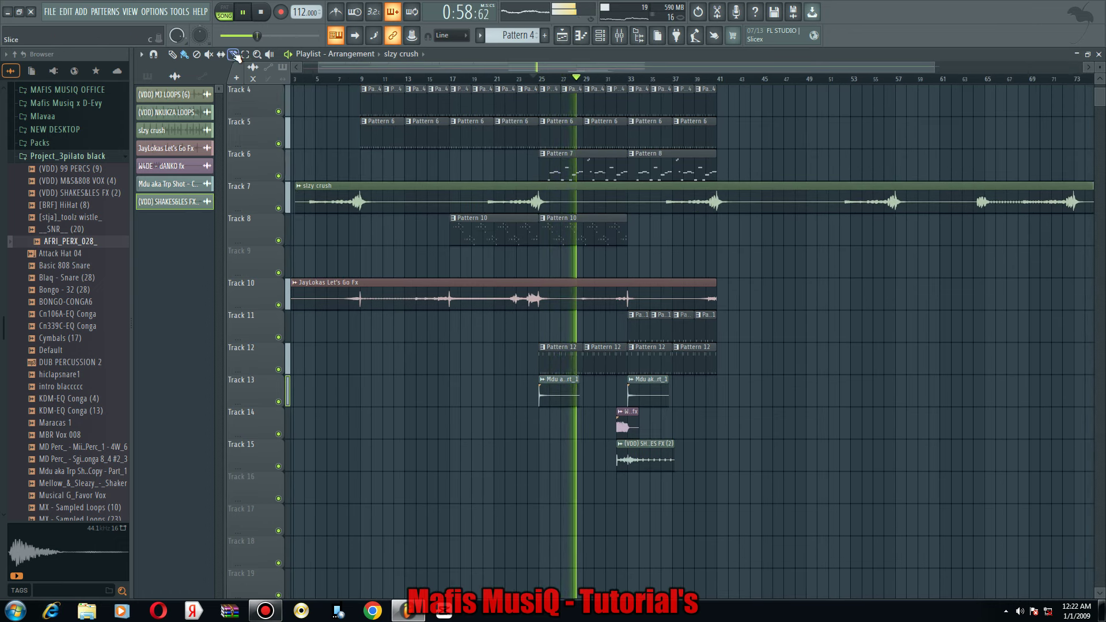
drag(766, 184, 771, 227)
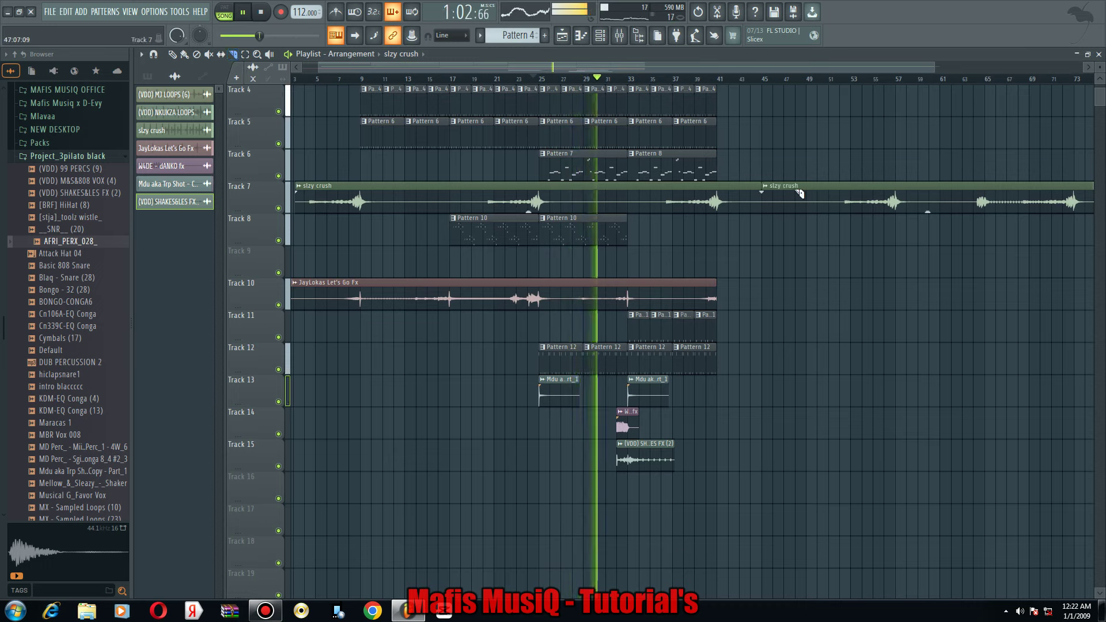
drag(816, 219, 807, 225)
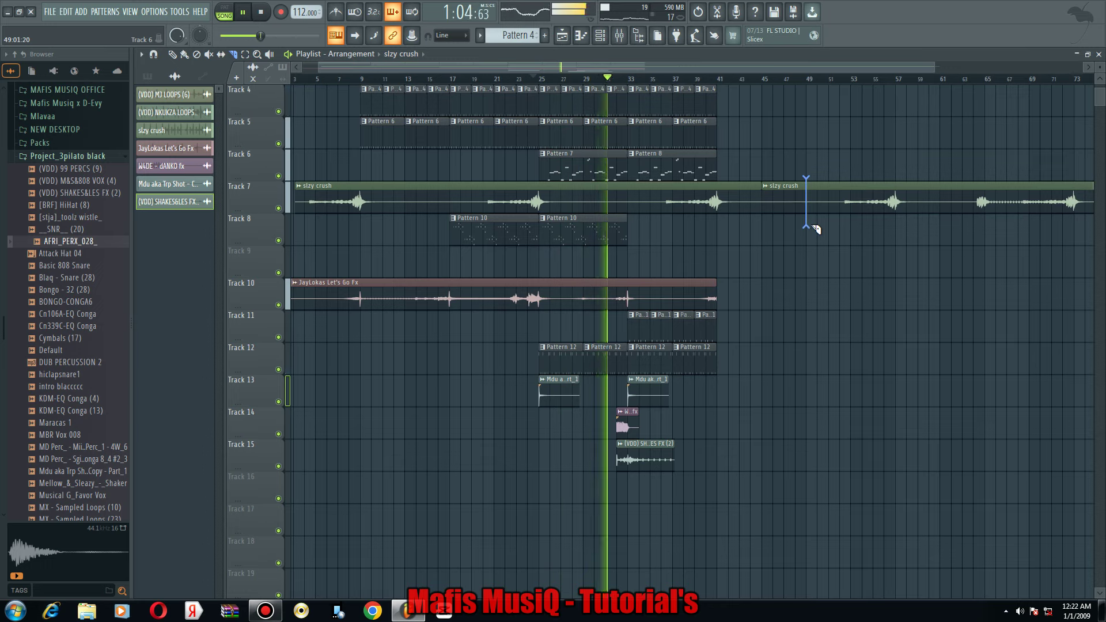
Delete the short slzy crush piece between bars 45 and 49 and move the last piece to Track 16, starting at bar 16.
click(185, 55)
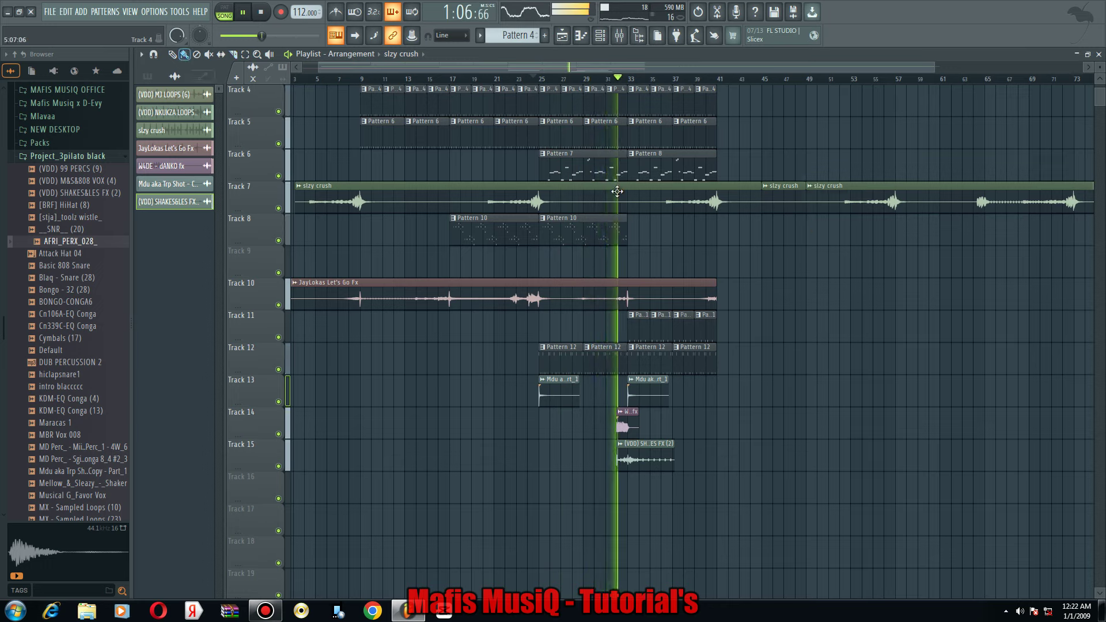
right_click(783, 206)
drag(847, 200, 460, 499)
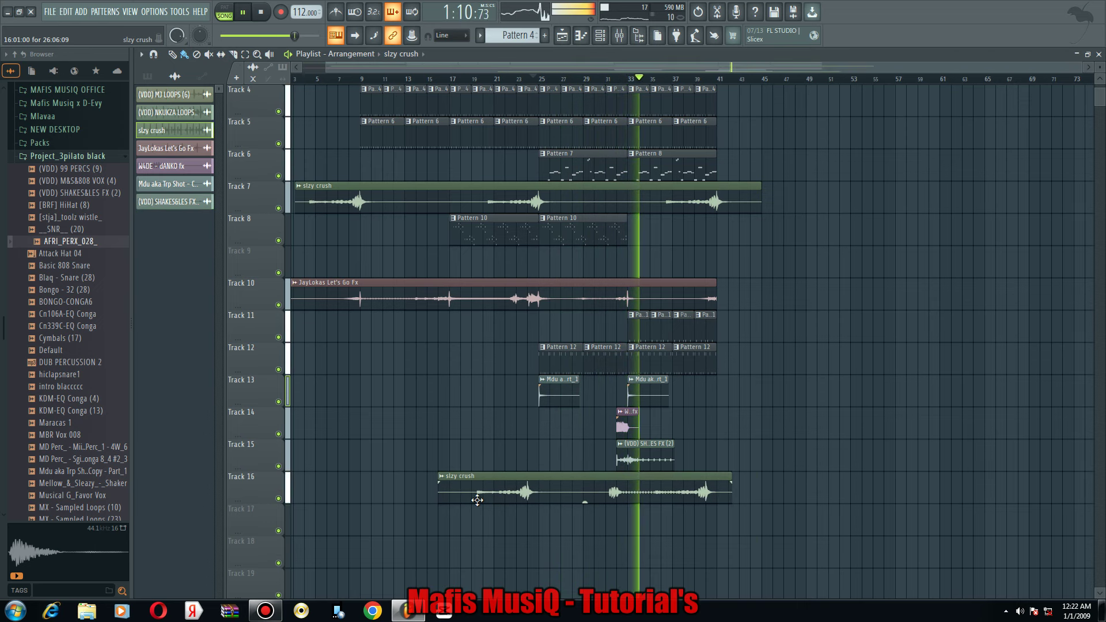
Replay the song from about bar 31 and shift the slzy crush clip on Track 16 one bar later.
scroll(756, 87, up, 3)
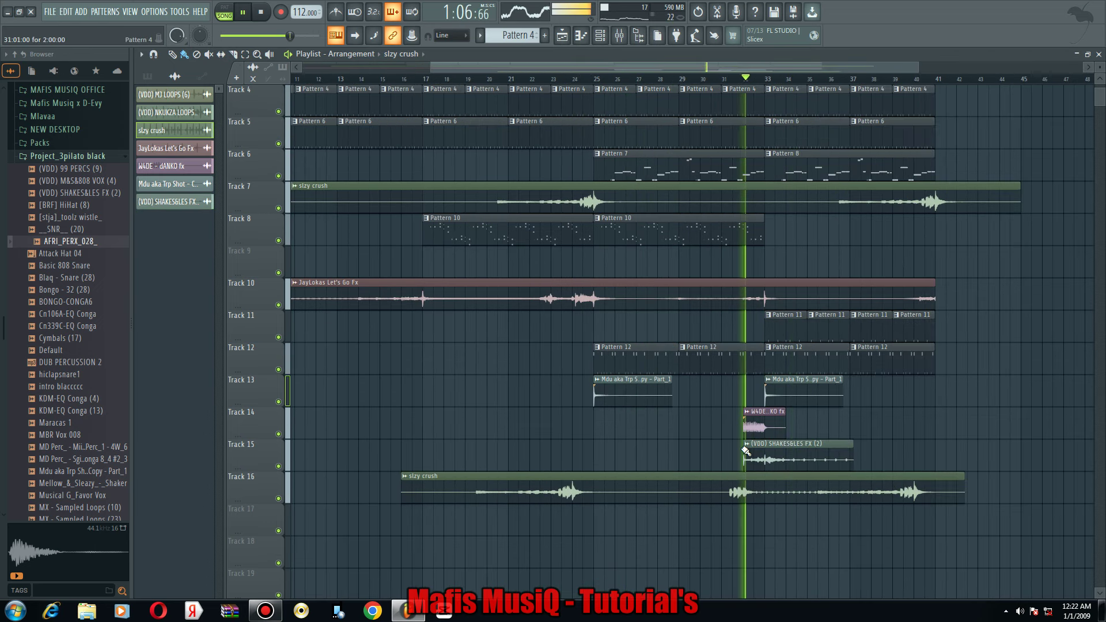
scroll(756, 87, up, 2)
click(695, 79)
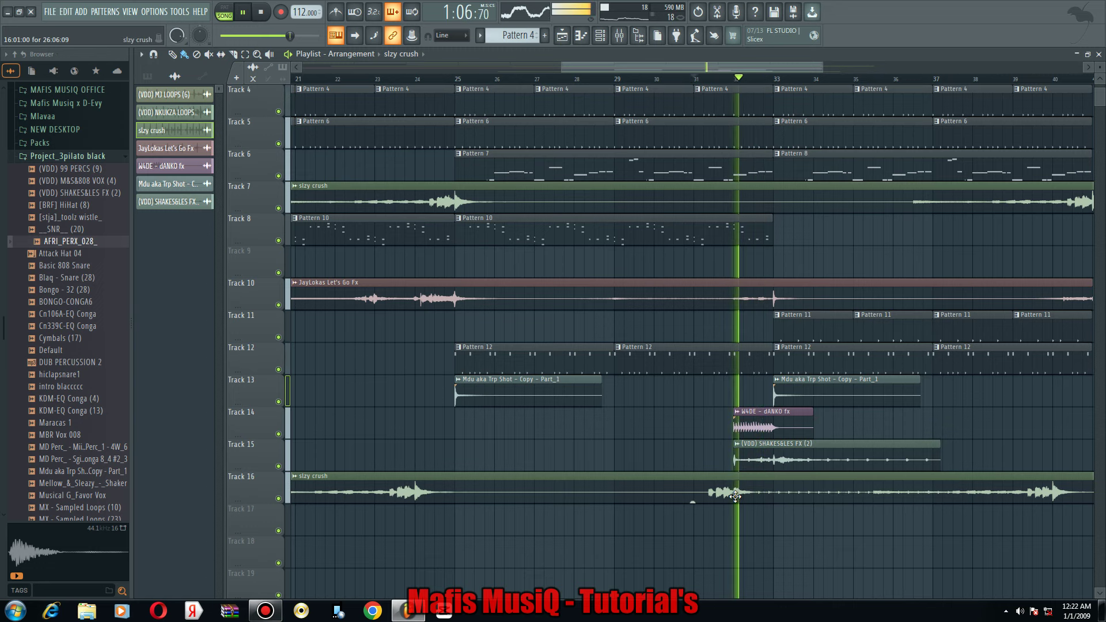
drag(735, 496, 778, 495)
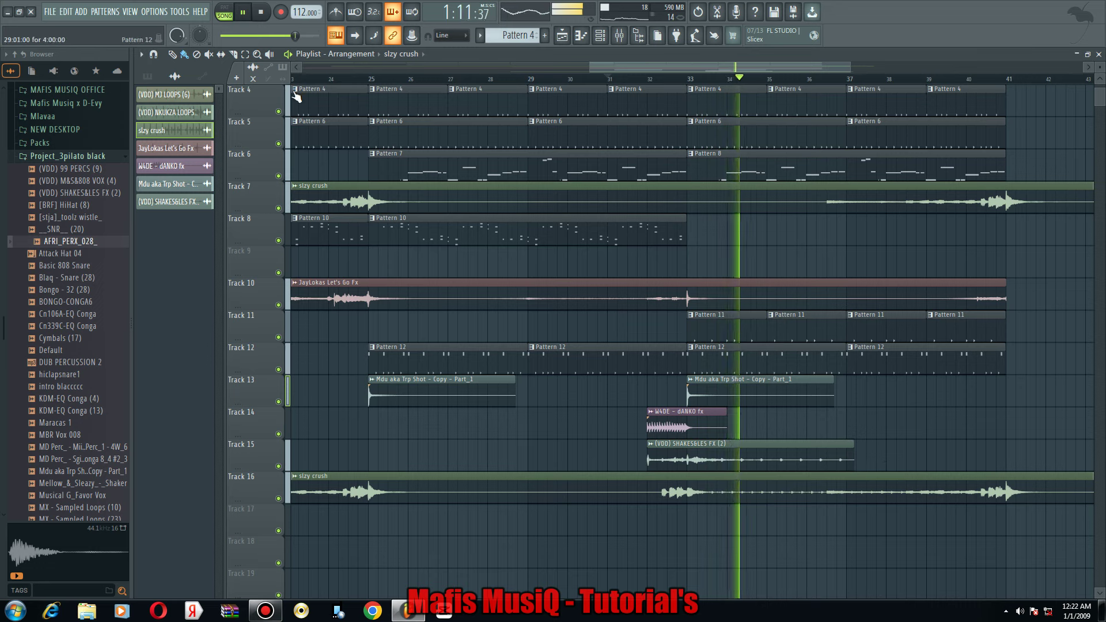
Slice the slzy crush clip on Track 16 midway through bar 33 and delete the piece after the cut.
click(233, 54)
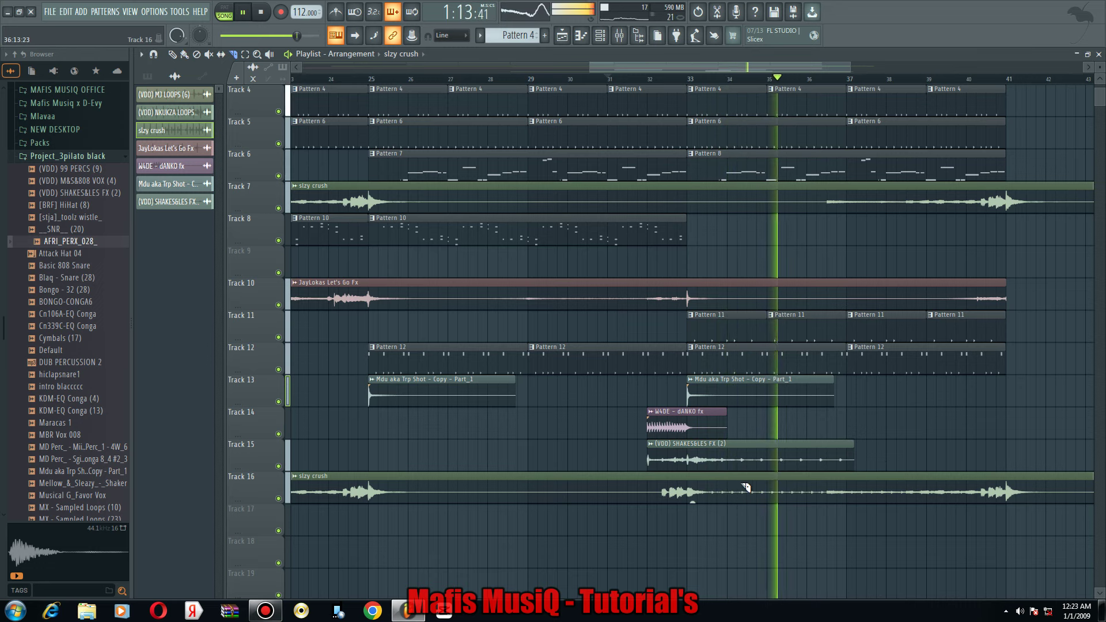
drag(711, 479, 711, 510)
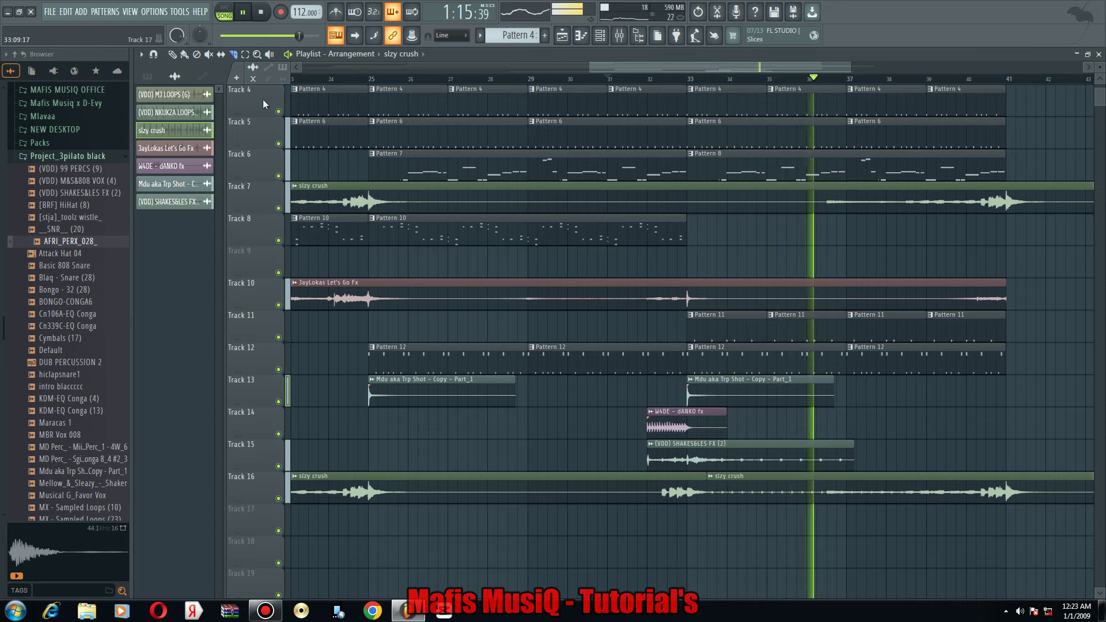
click(184, 55)
right_click(719, 487)
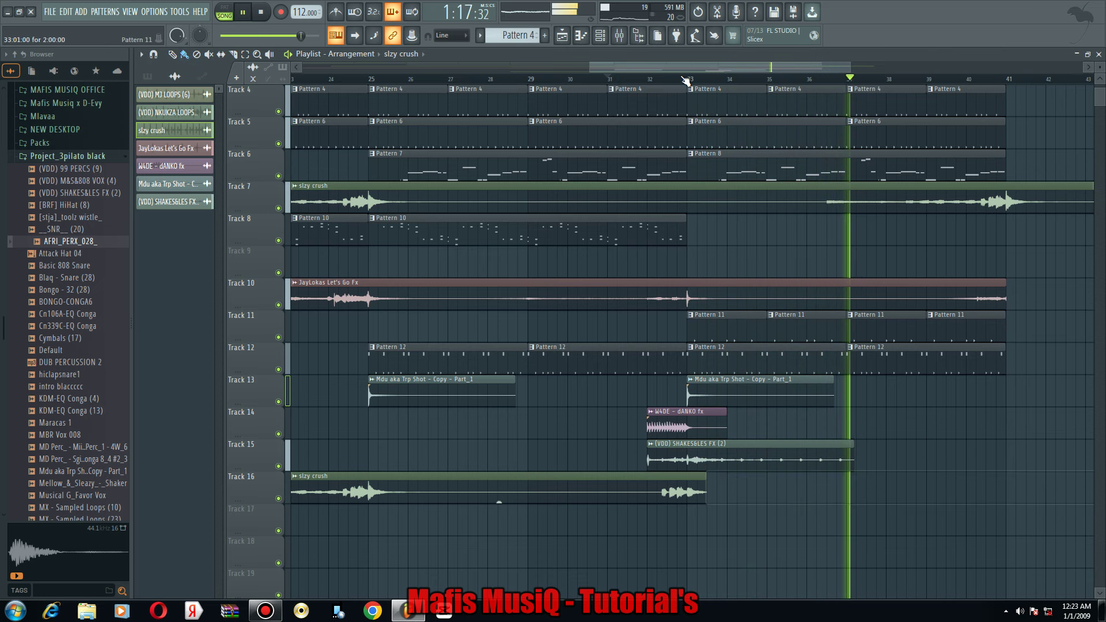
In Pattern 11, add a tman xpres Slice #9 hit at step 7 and play the song to check it.
click(711, 328)
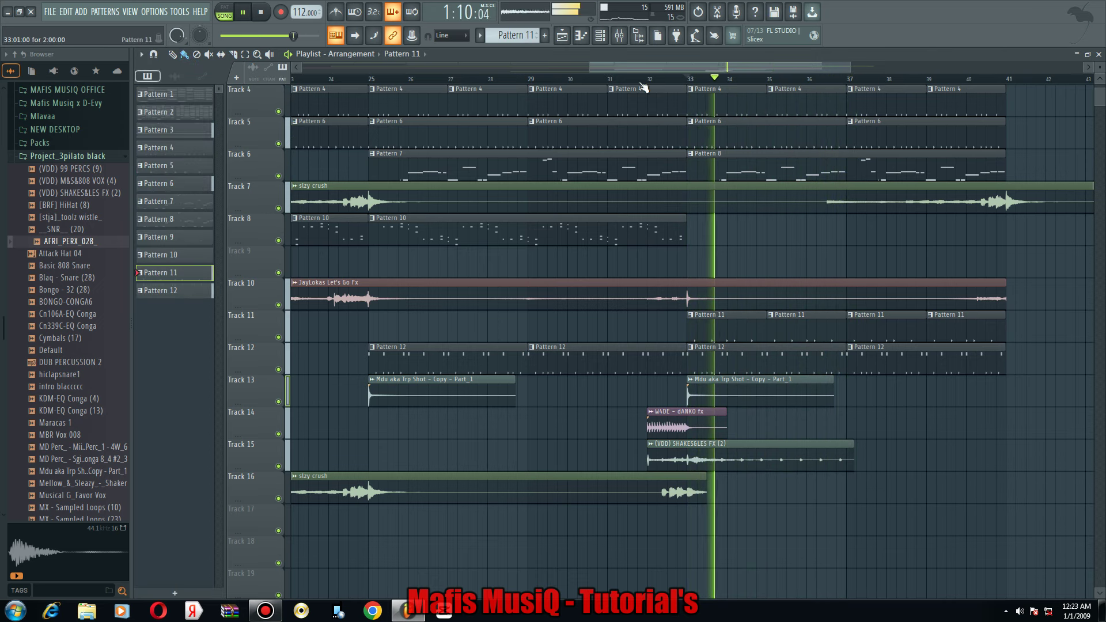
key(F6)
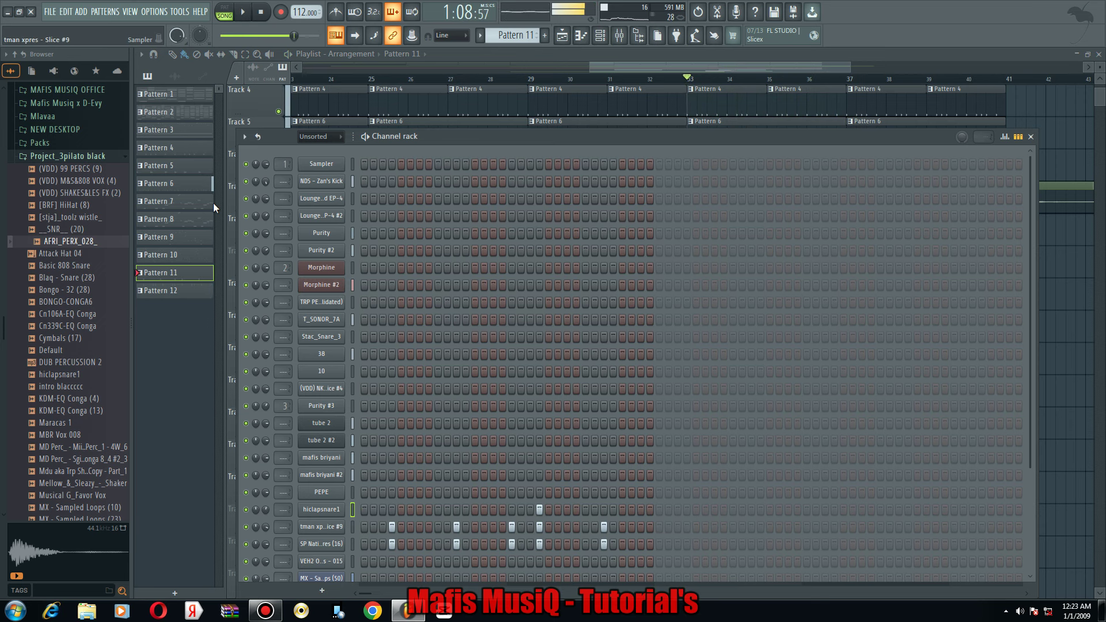
key(space)
click(322, 527)
click(209, 159)
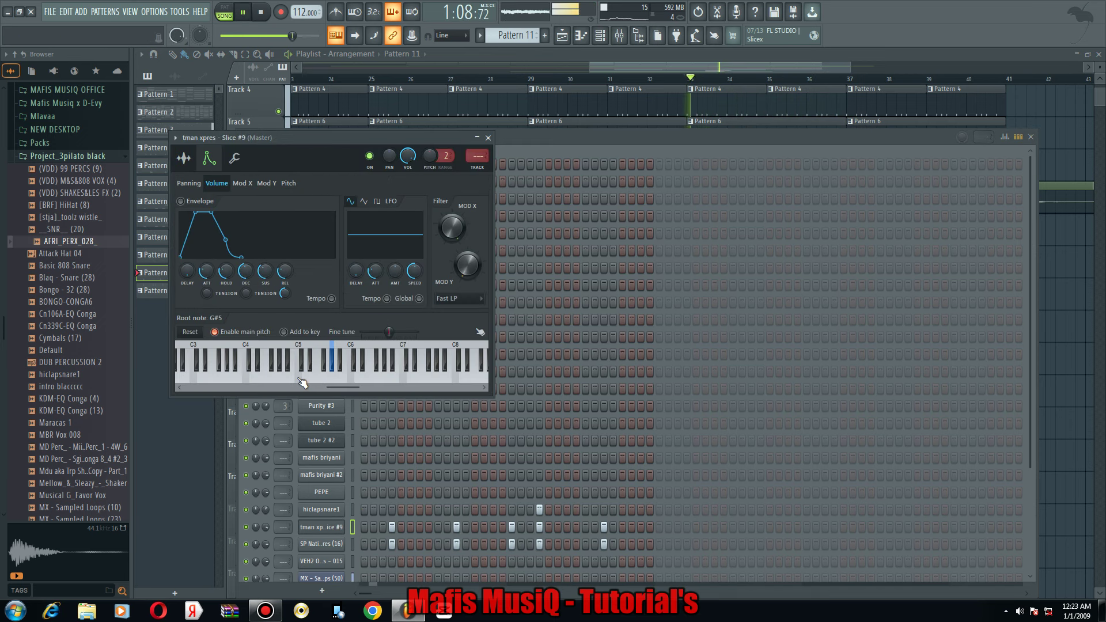
click(419, 528)
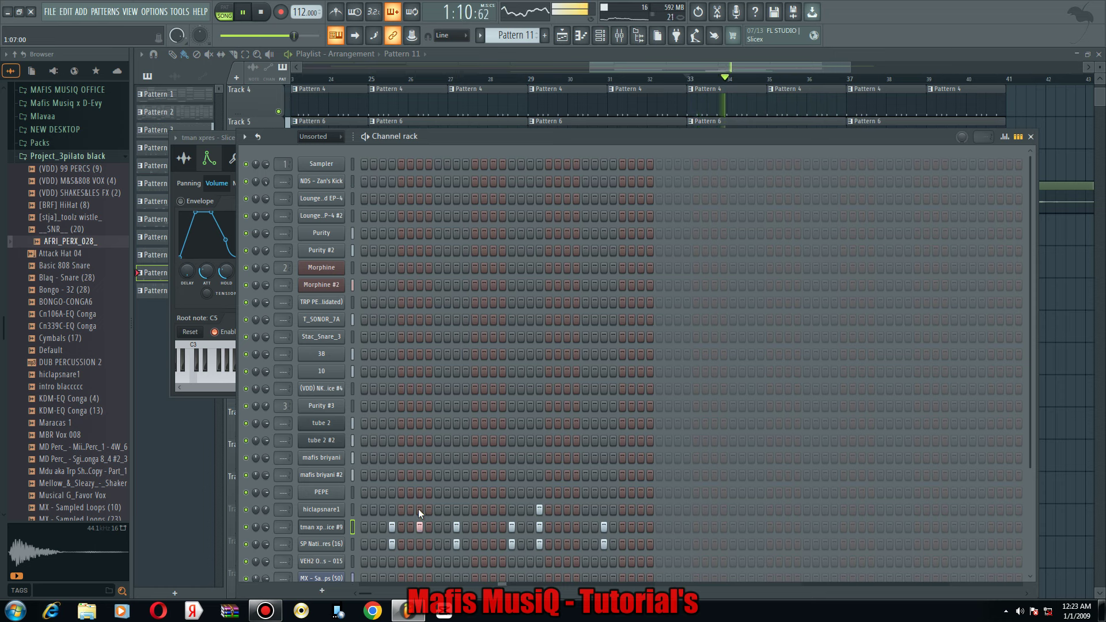
key(space)
key(space)
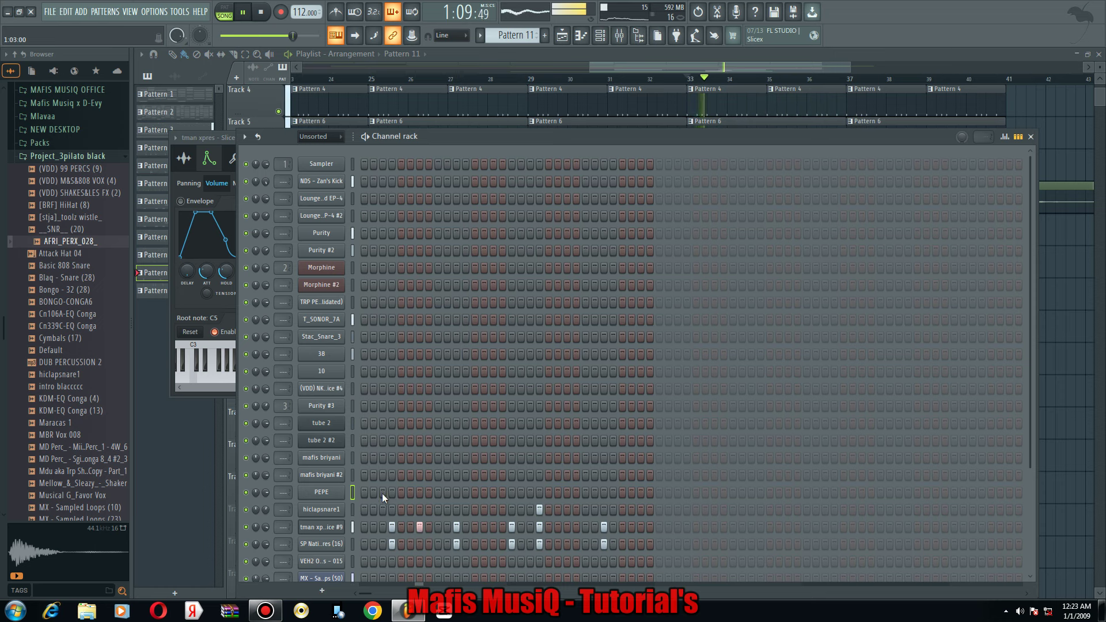
Try out a PEPE hit in Pattern 11 against playback and keep it at step 11.
click(455, 493)
key(space)
key(space)
click(455, 492)
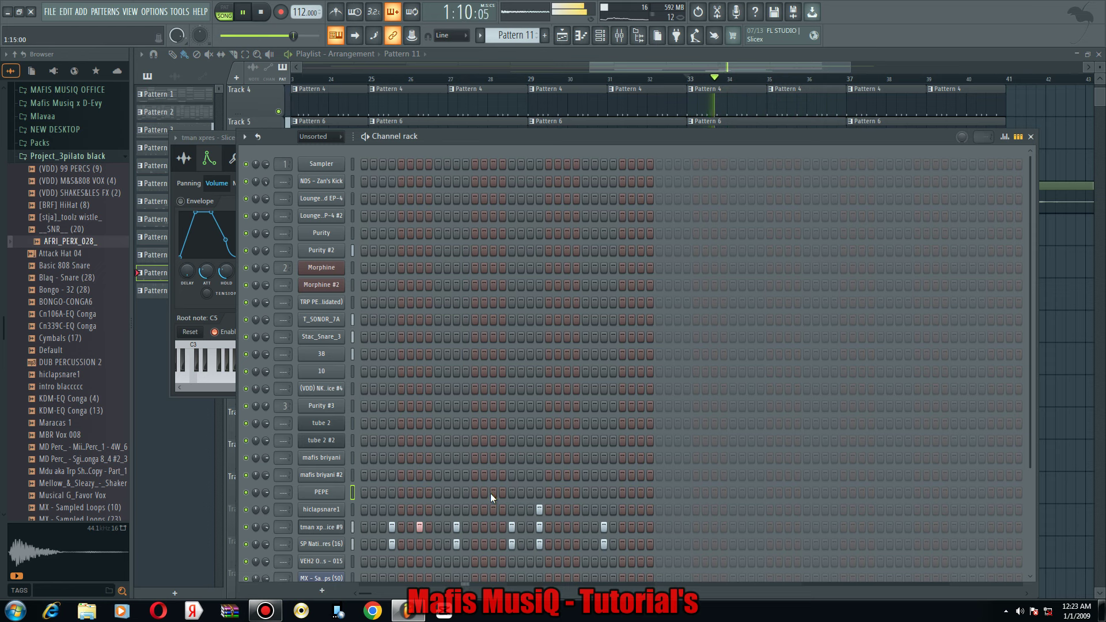
key(space)
click(457, 492)
Normalize the PEPE sample and add another PEPE hit near the end of Pattern 11's second bar.
click(321, 492)
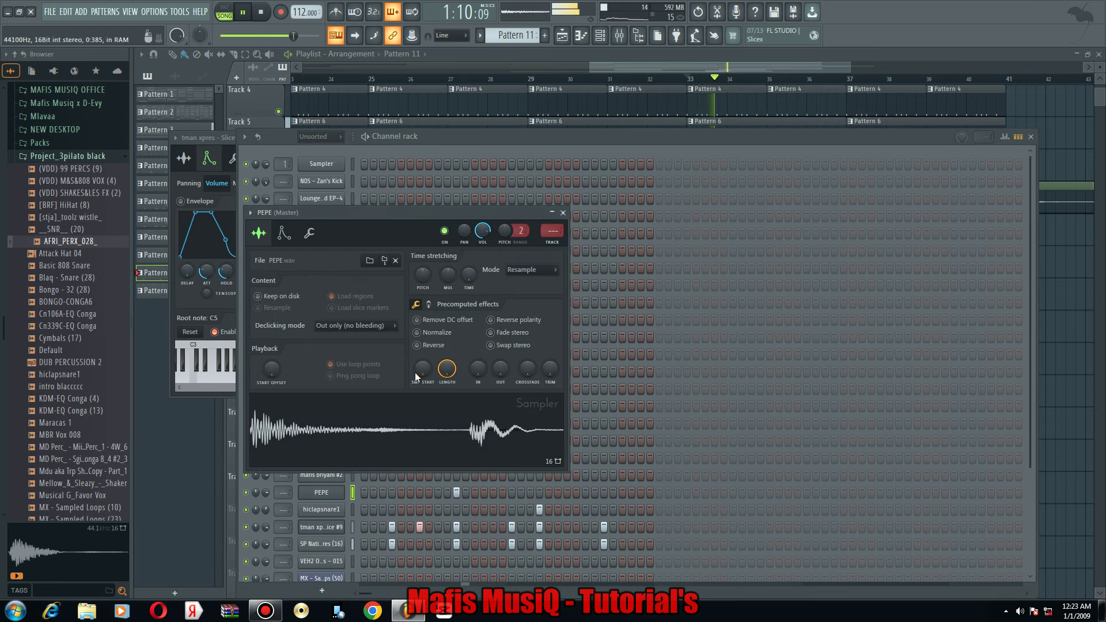
click(416, 333)
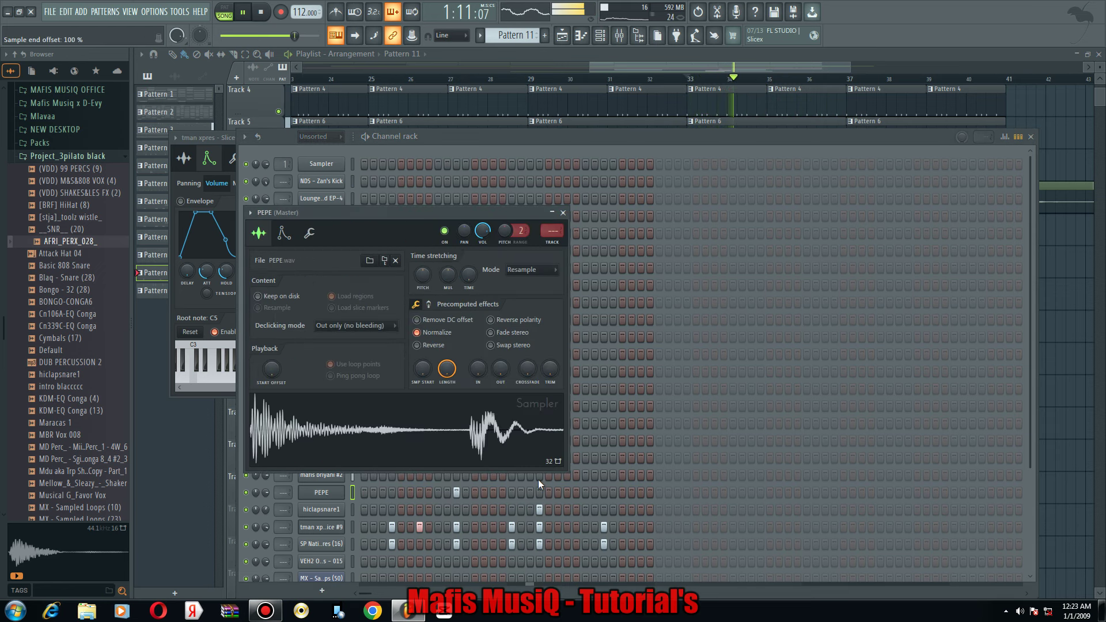
click(640, 494)
right_click(1066, 382)
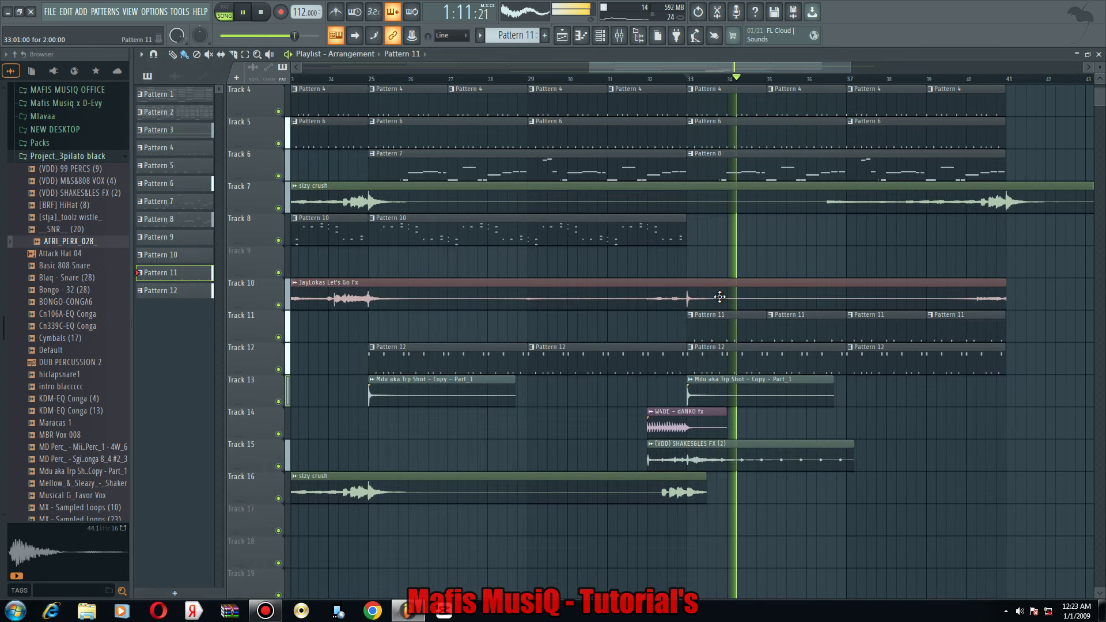
Create a new empty Pattern 13 and place it on Track 17 at bar 25.
scroll(668, 378, down, 5)
click(533, 78)
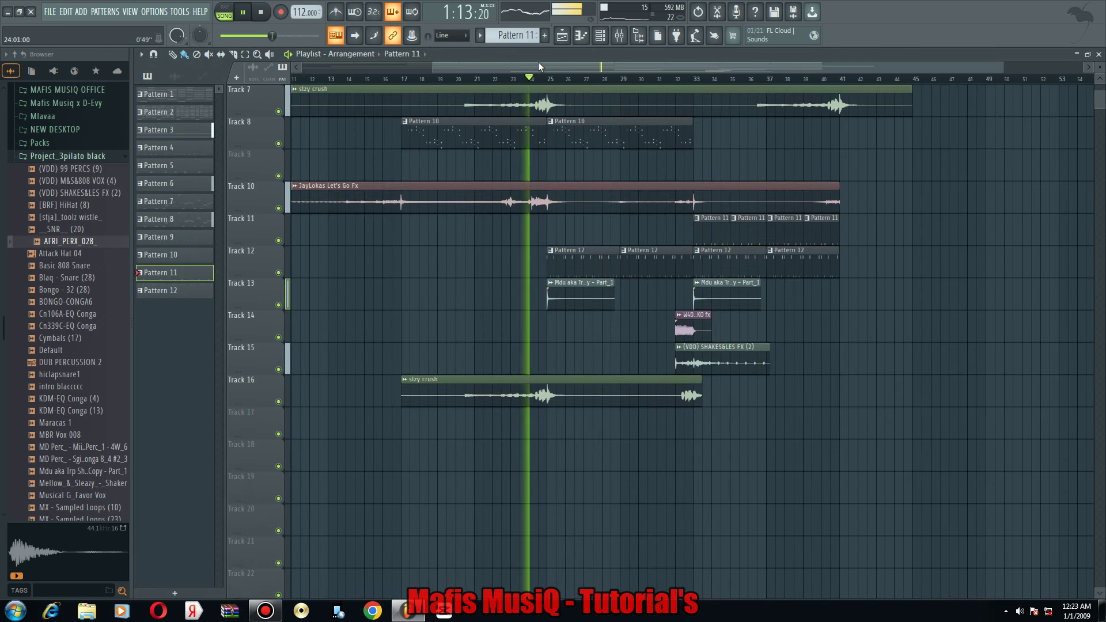
click(545, 36)
key(Return)
click(548, 430)
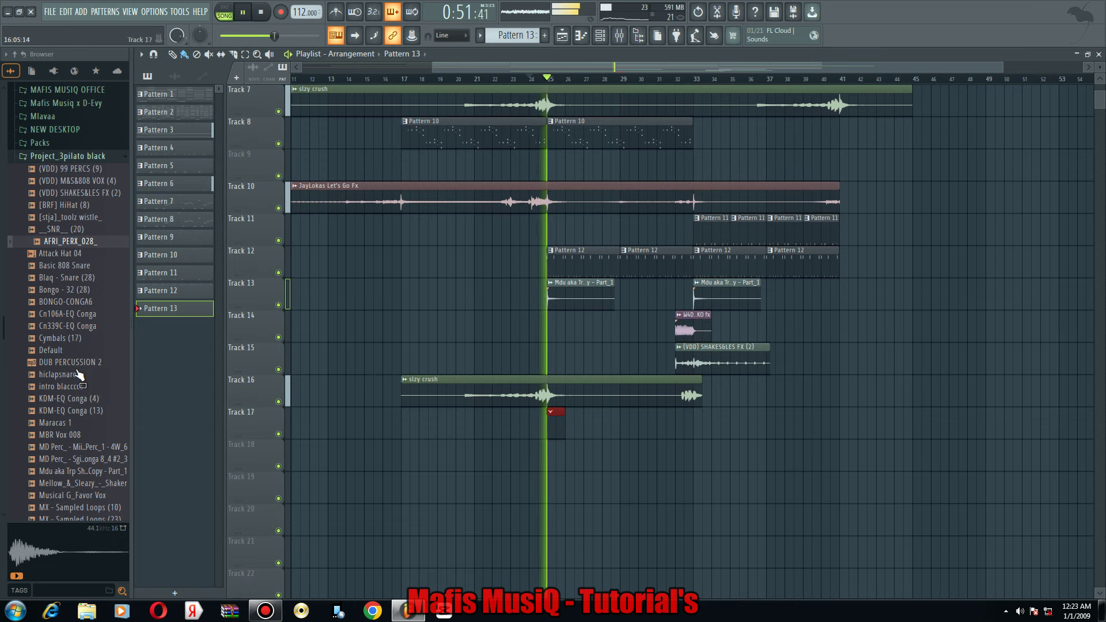
Preview the conga and cymbal samples in the project folder and load Cymbals (17) into a new channel.
click(65, 325)
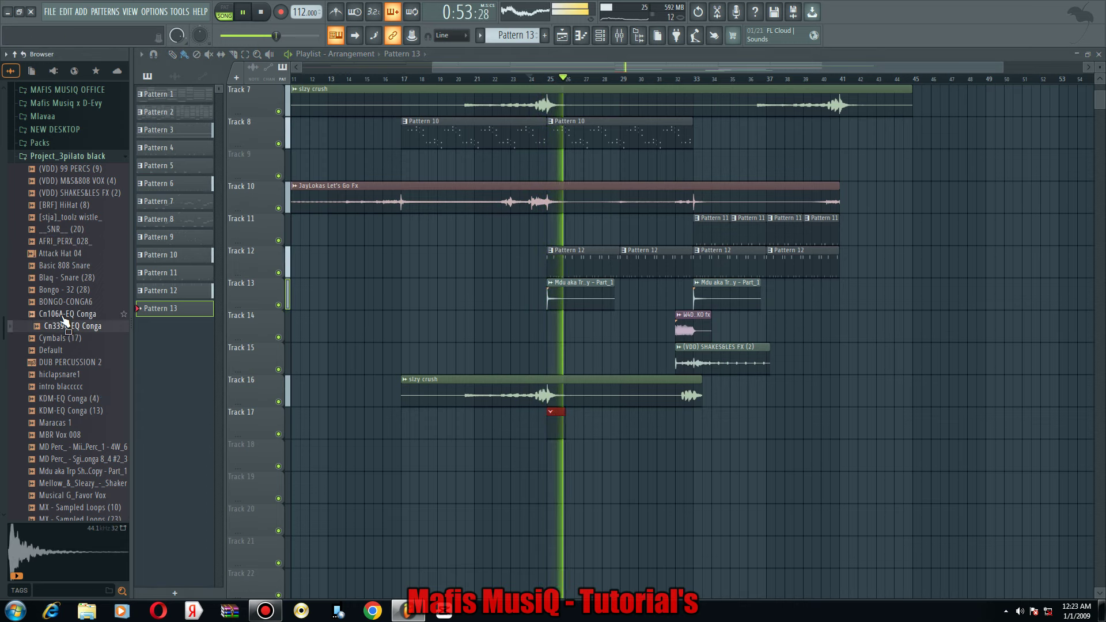
click(57, 338)
right_click(64, 338)
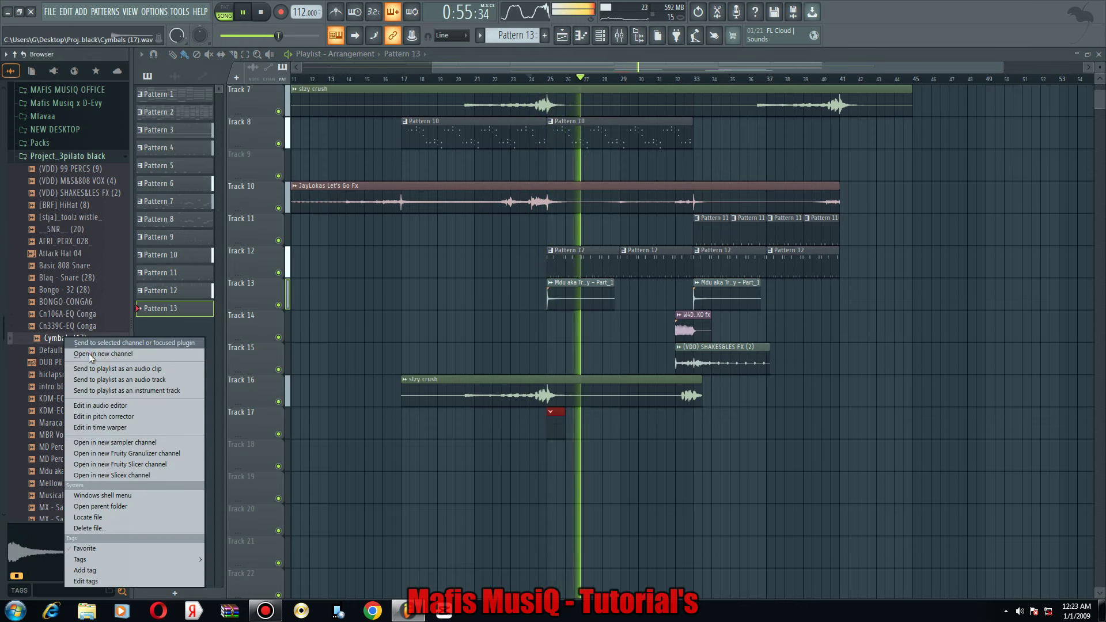
click(91, 355)
key(Escape)
scroll(608, 329, up, 2)
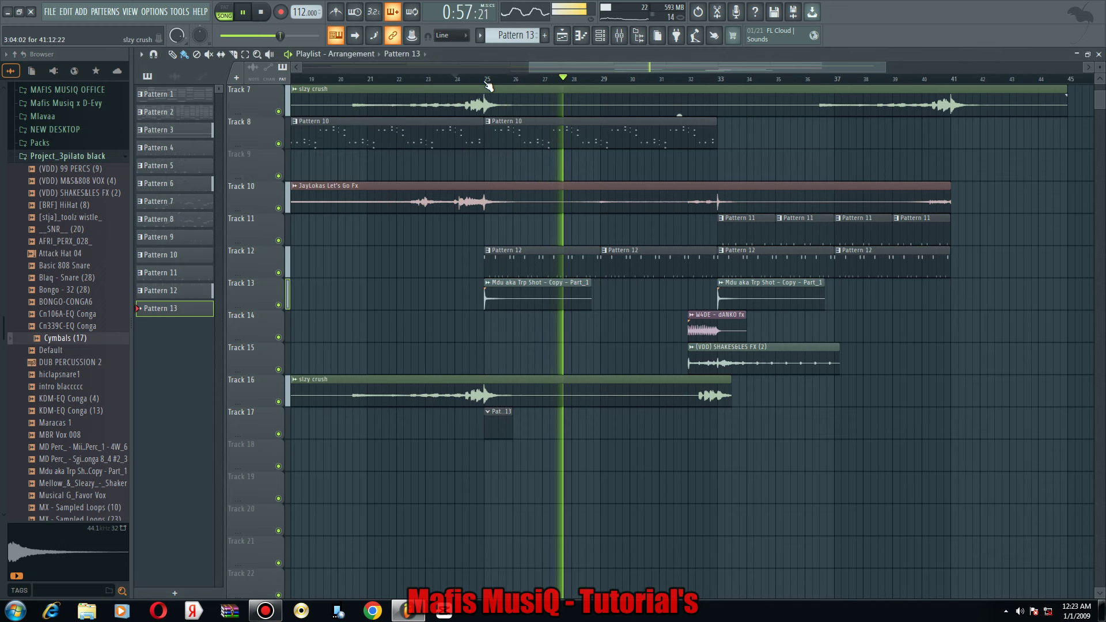
In Pattern 12, place an AFRI_PERX_028_ hit at step 11 and a normalized (VDD) 99 PERCS (9) hit at step 14.
click(487, 85)
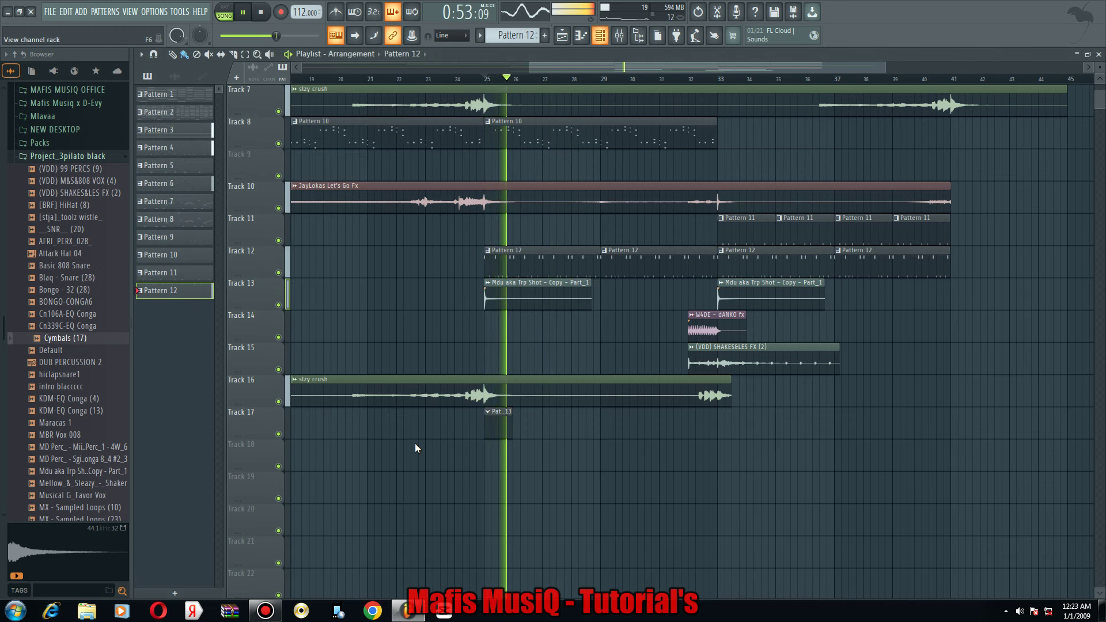
key(F6)
scroll(410, 465, down, 3)
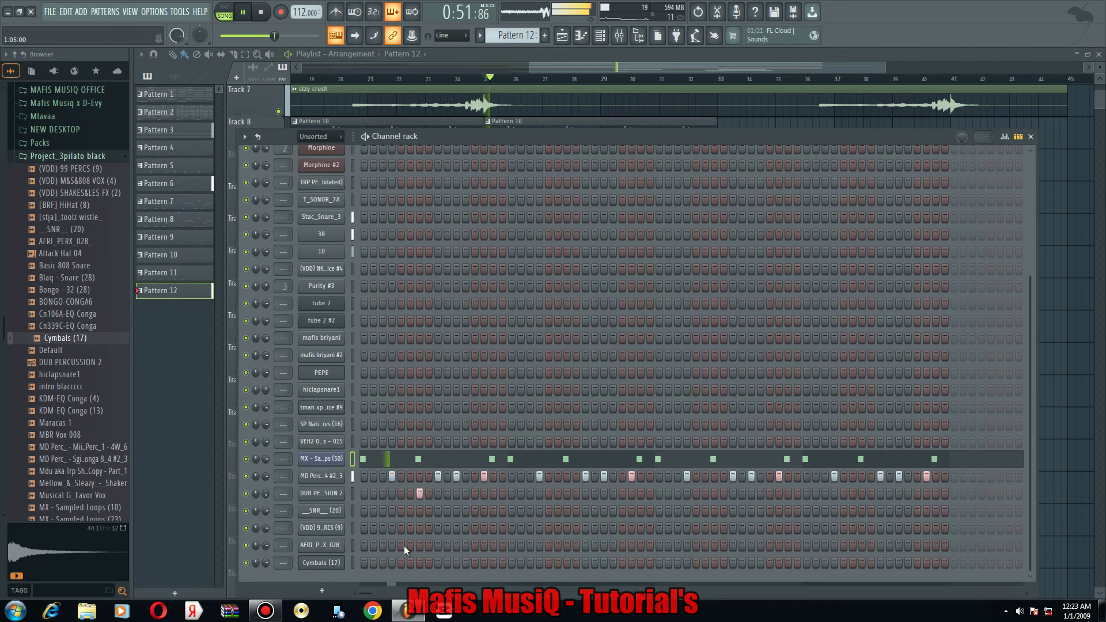
key(space)
key(space)
drag(453, 547, 448, 547)
click(447, 546)
click(482, 530)
click(321, 528)
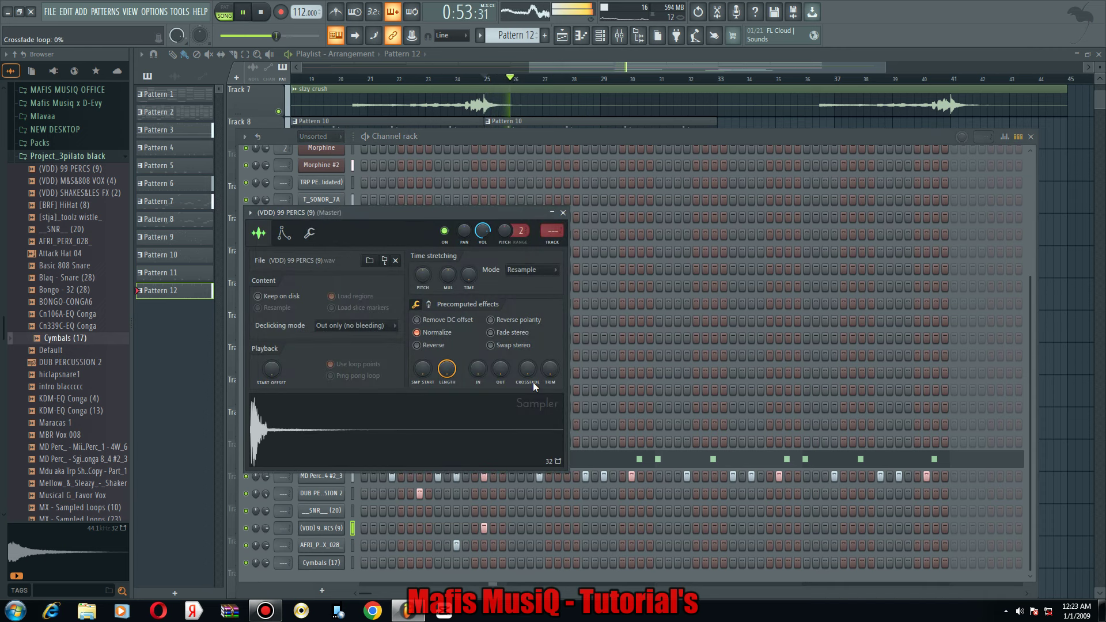
Add AFRI_PERX_028_ hits at steps 17, 33, 43 and 49 and (VDD) 99 PERCS (9) hits at steps 30, 46 and 62 of Pattern 12.
click(309, 546)
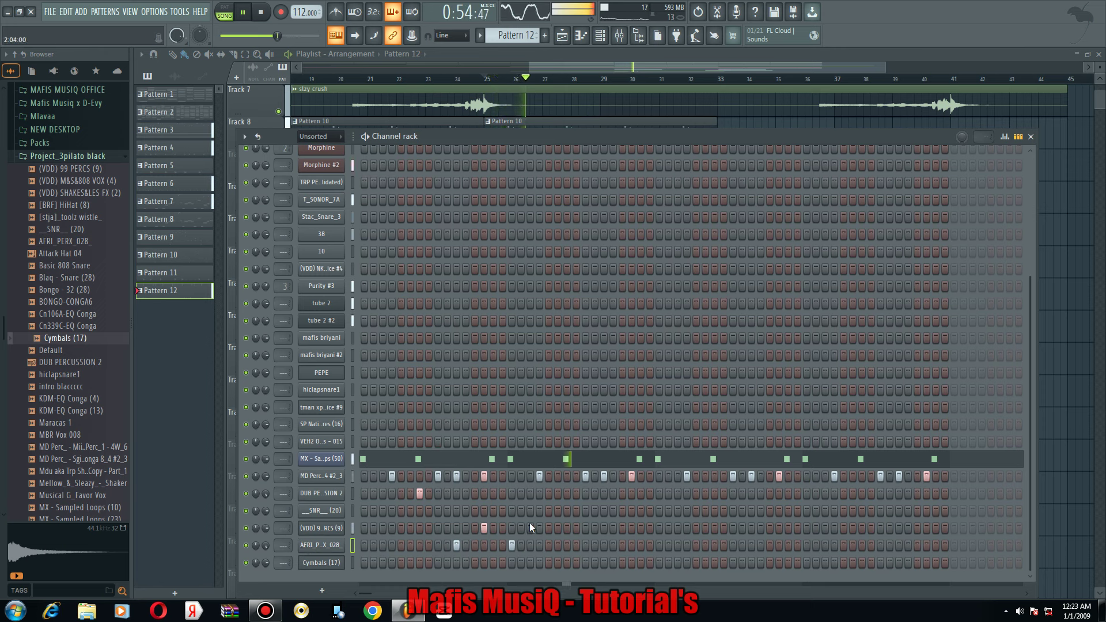
key(space)
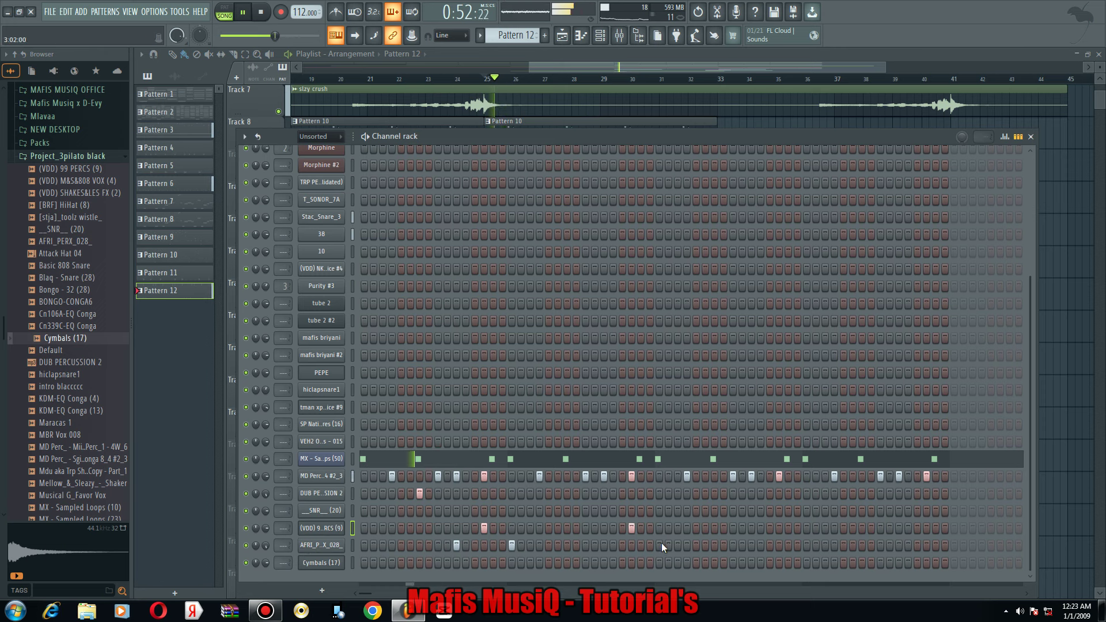
click(750, 546)
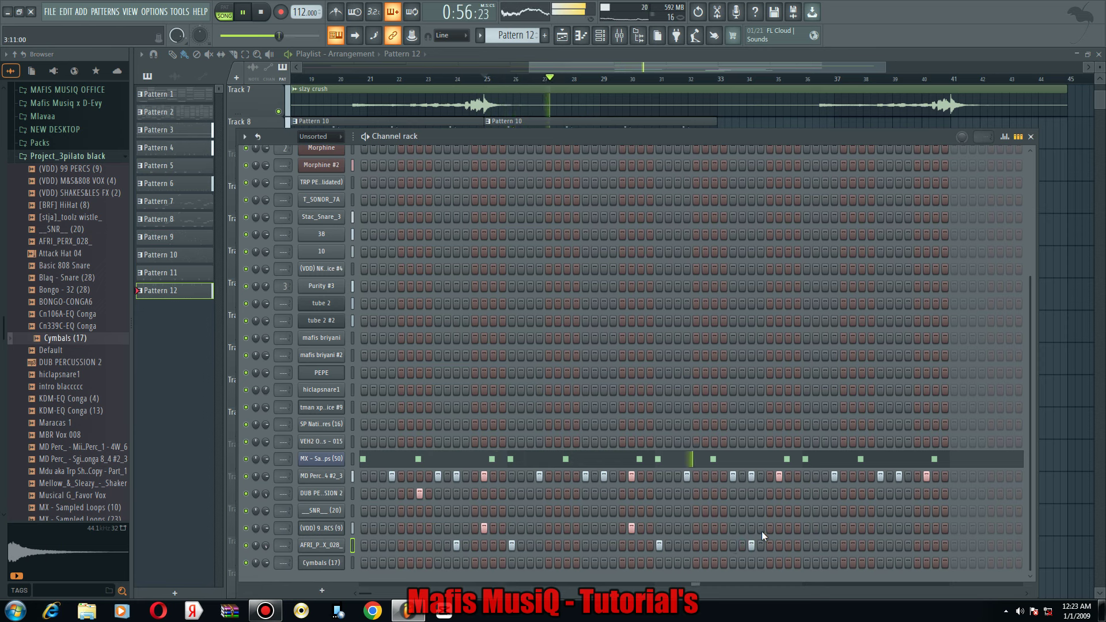
click(778, 528)
click(806, 545)
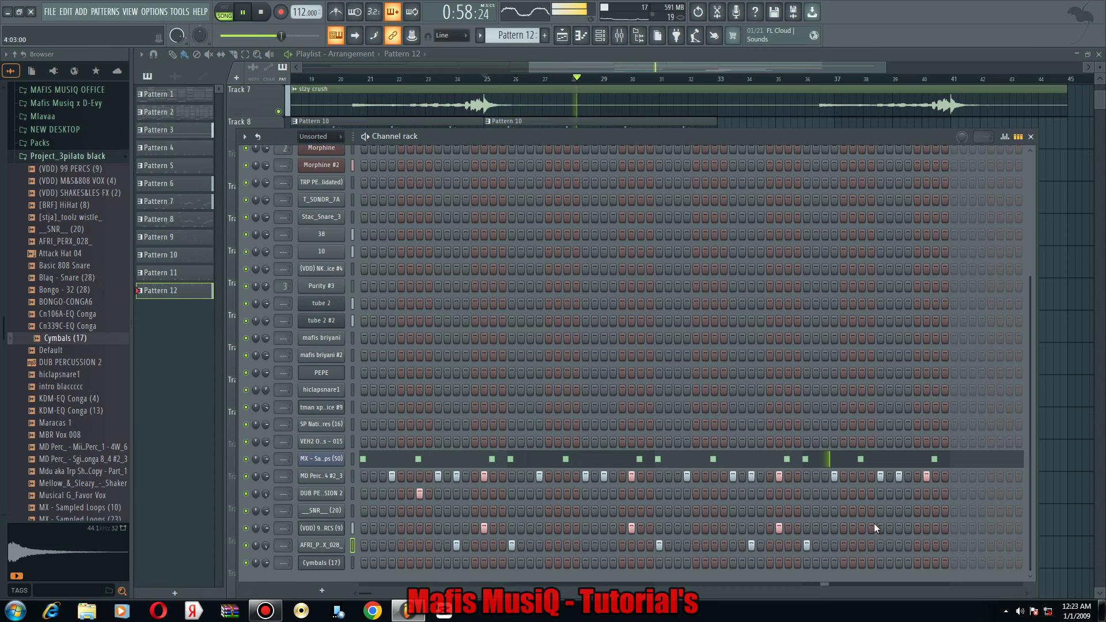
click(926, 528)
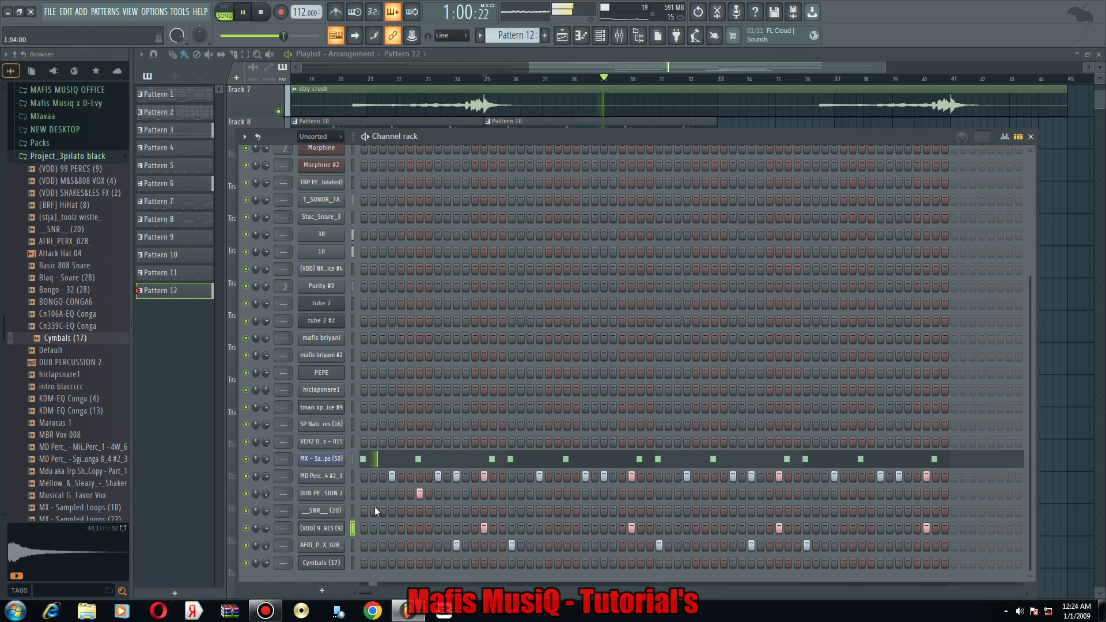
click(492, 512)
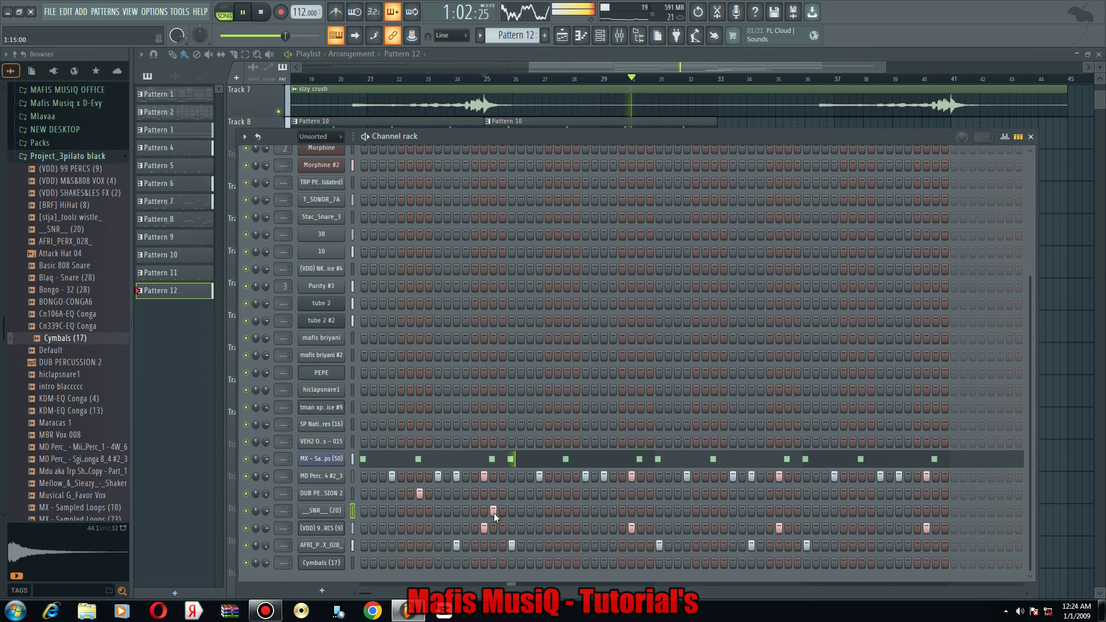
right_click(493, 513)
click(326, 513)
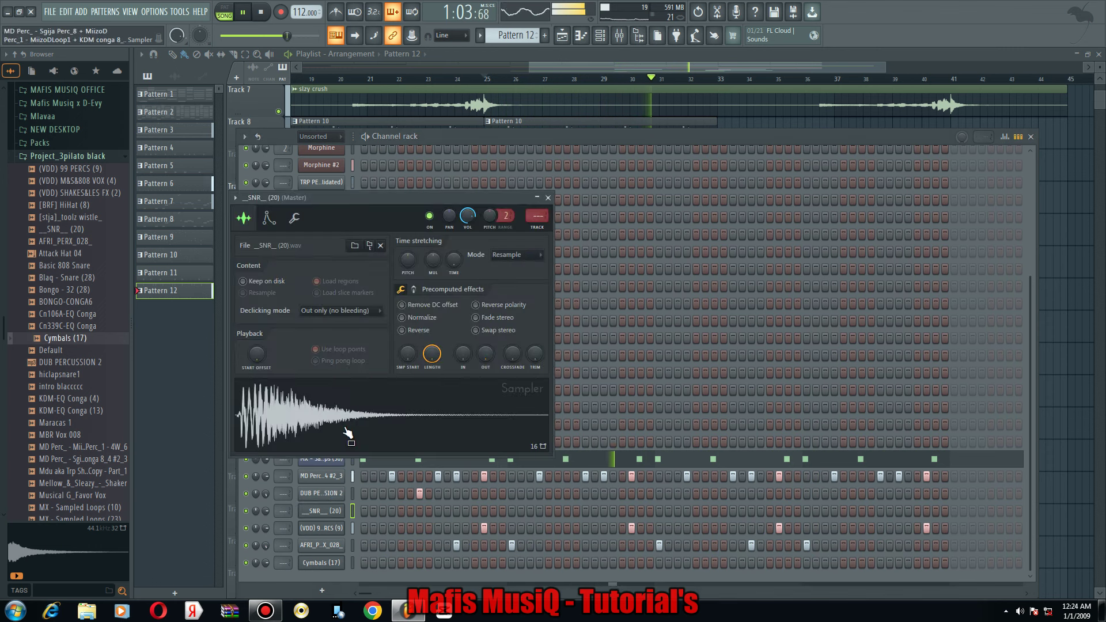
click(268, 219)
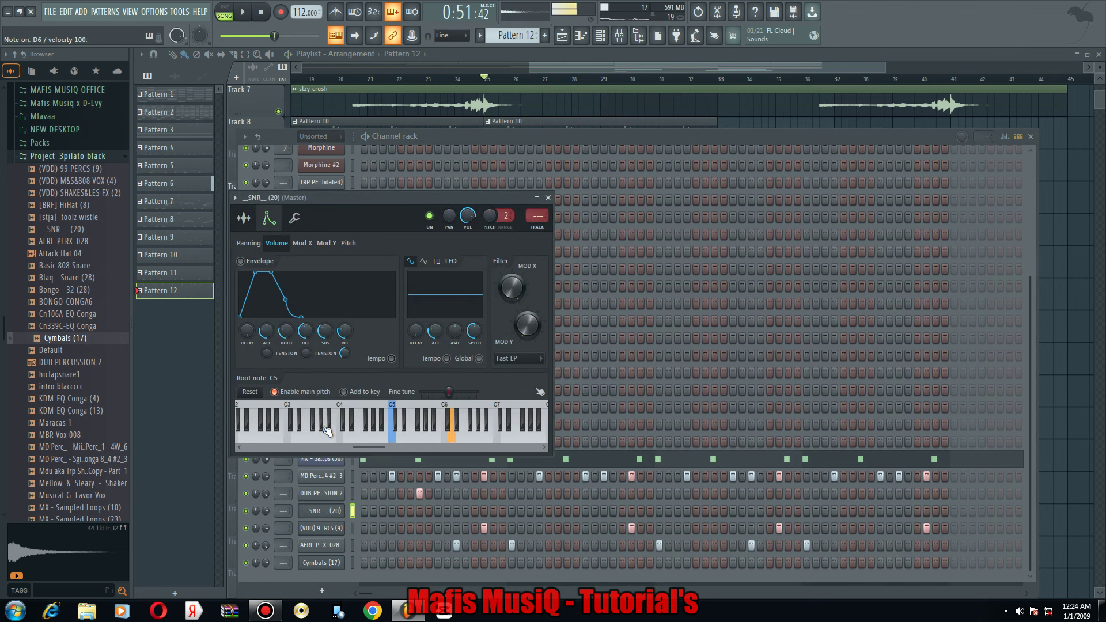
click(391, 509)
right_click(394, 512)
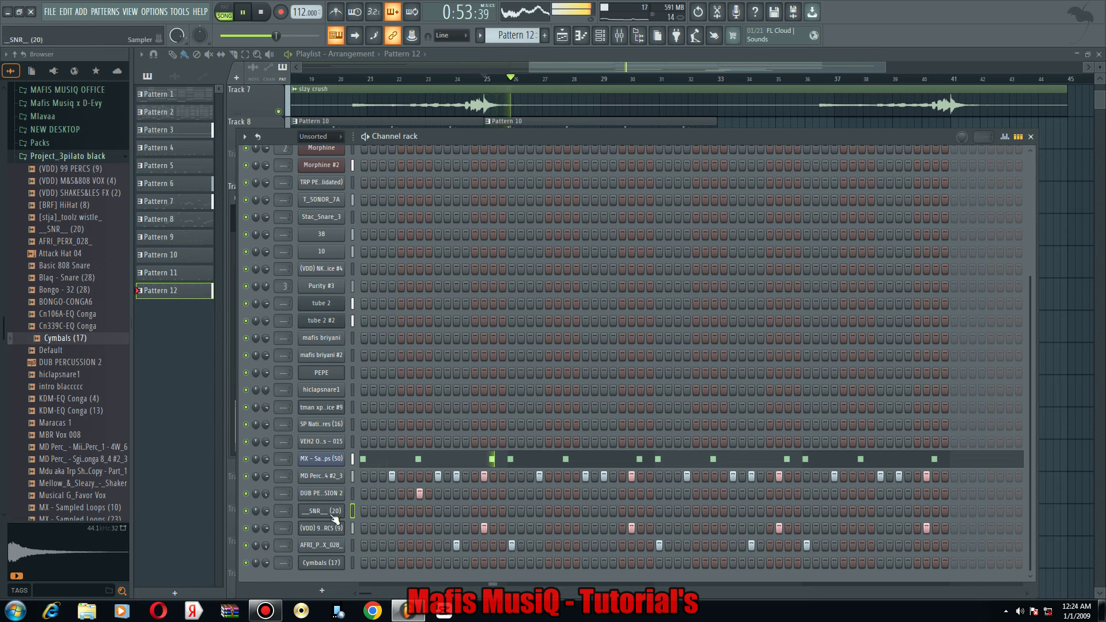
click(400, 563)
right_click(402, 564)
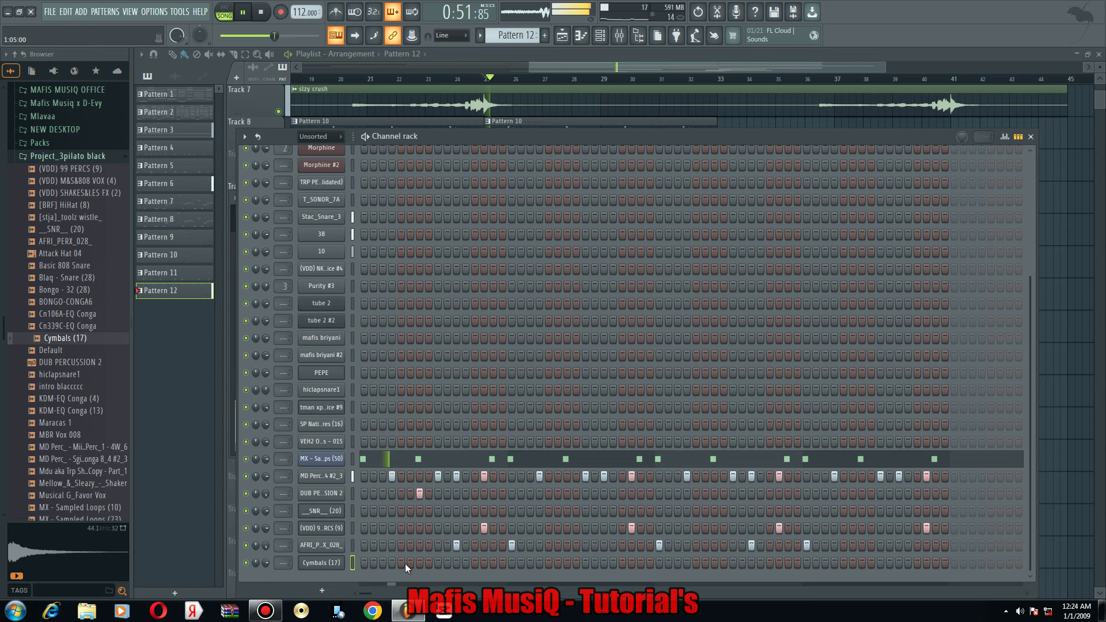
click(438, 563)
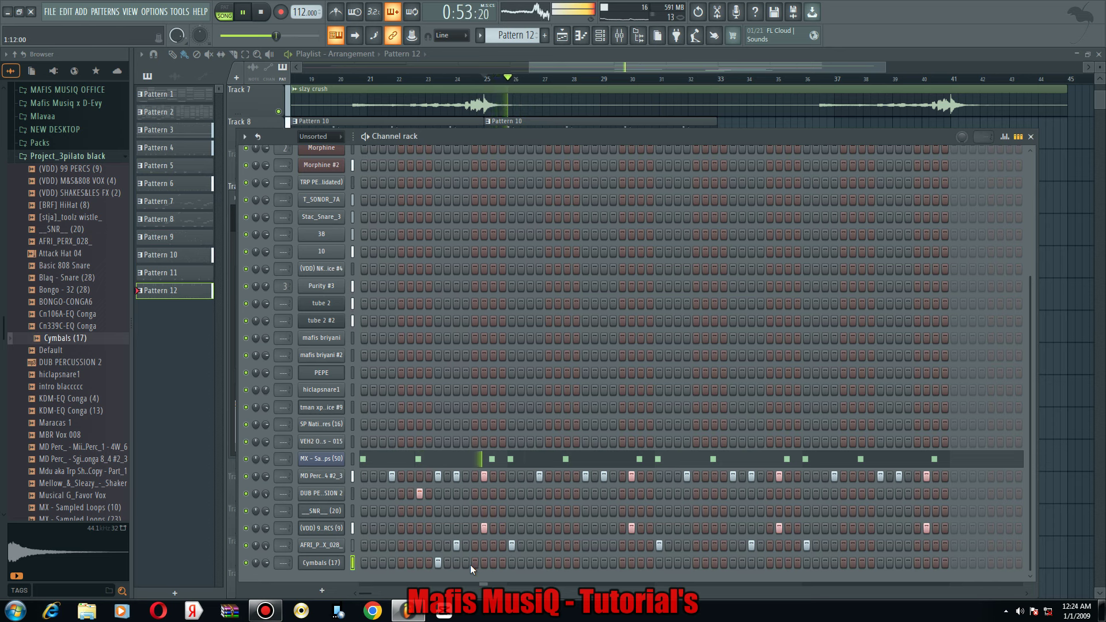
right_click(437, 563)
Double the AFRI_PERX_028_ rhythm with Cymbals (17) hits at steps 11, 17, 33, 43 and 49 of Pattern 12.
click(456, 563)
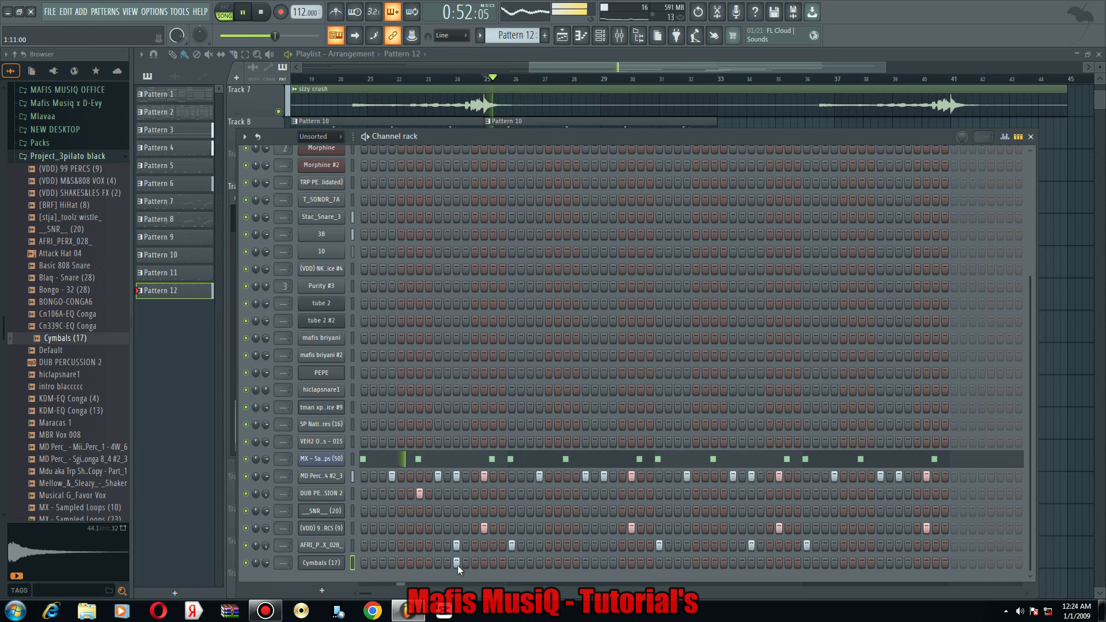
click(510, 563)
click(659, 563)
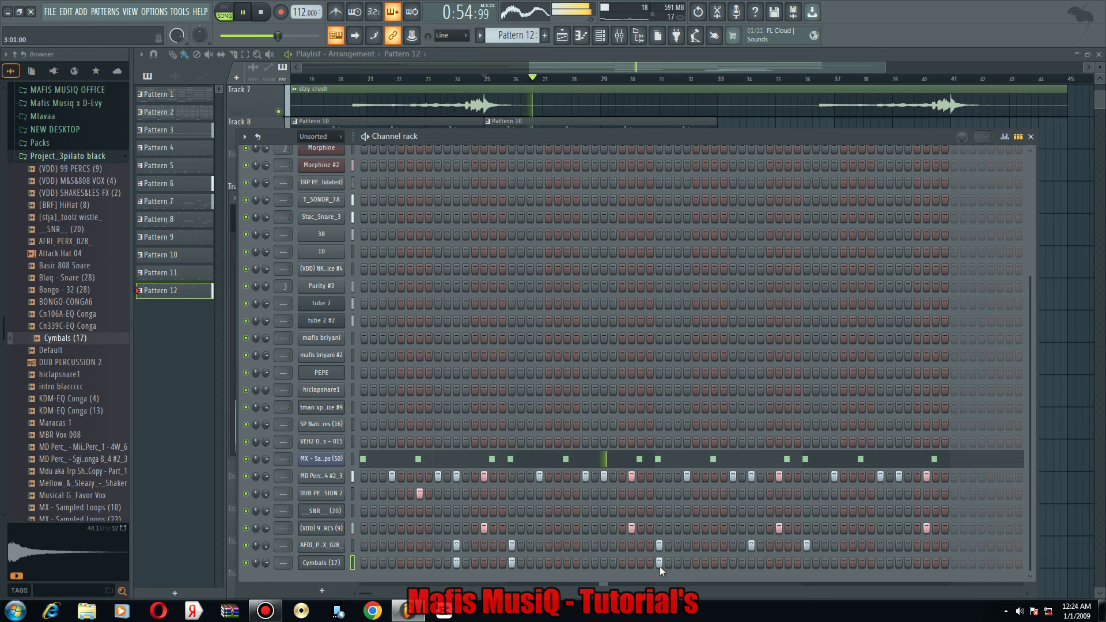
click(751, 563)
click(806, 563)
click(935, 562)
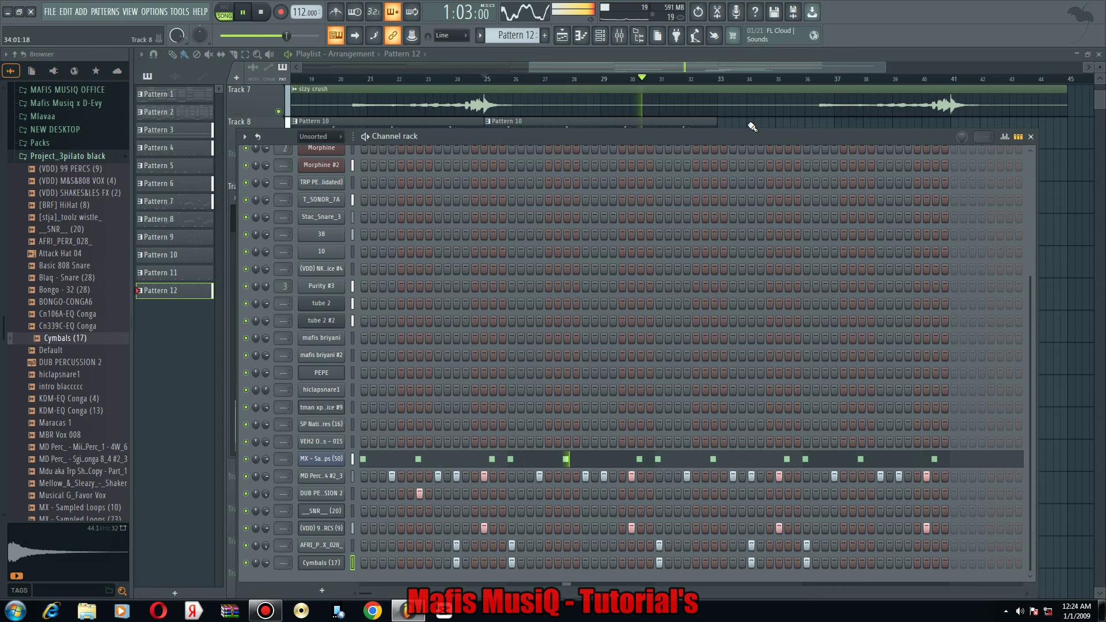
Move the Pattern 13 clip on Track 17 to bar 33.
key(F6)
drag(497, 419, 731, 433)
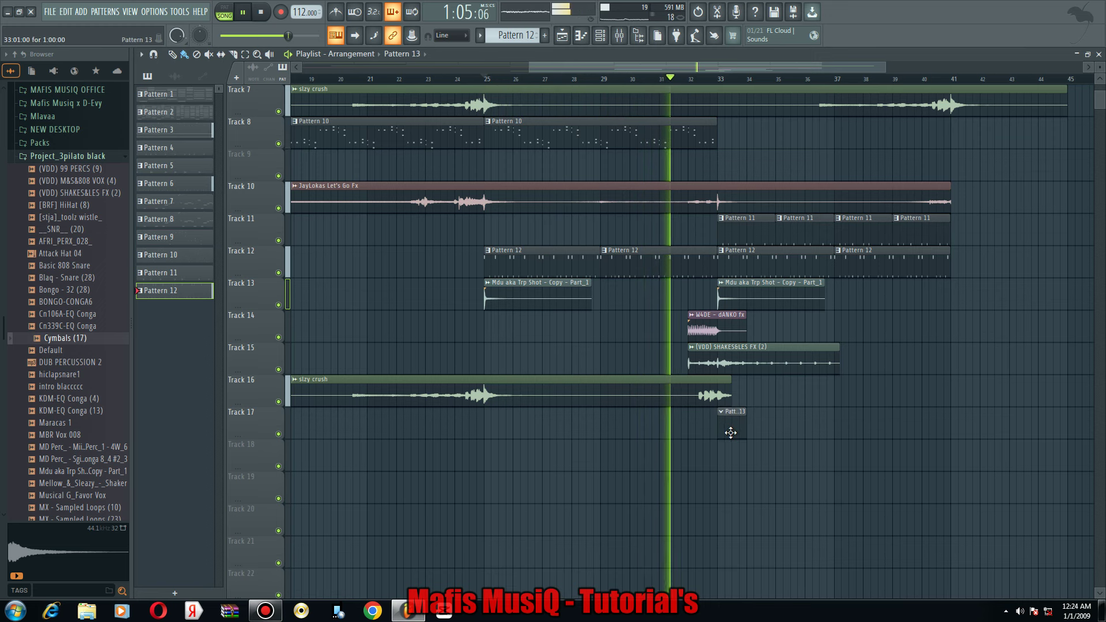
Check the channel settings of the W4DE - dANKO fx clip on Track 14.
scroll(731, 429, down, 3)
scroll(737, 410, up, 3)
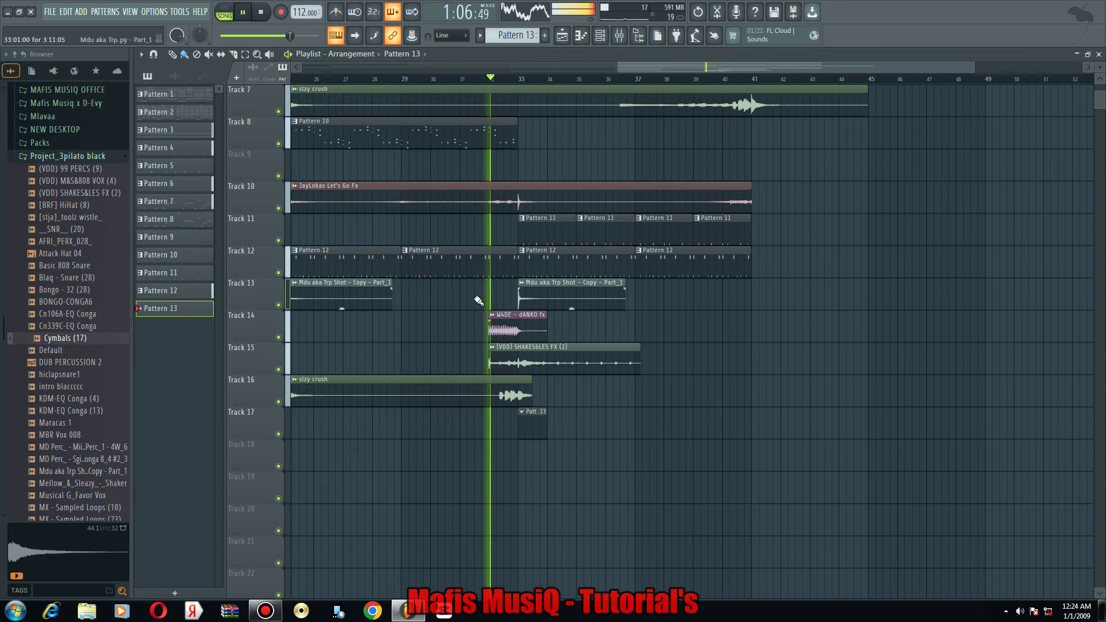
double_click(499, 324)
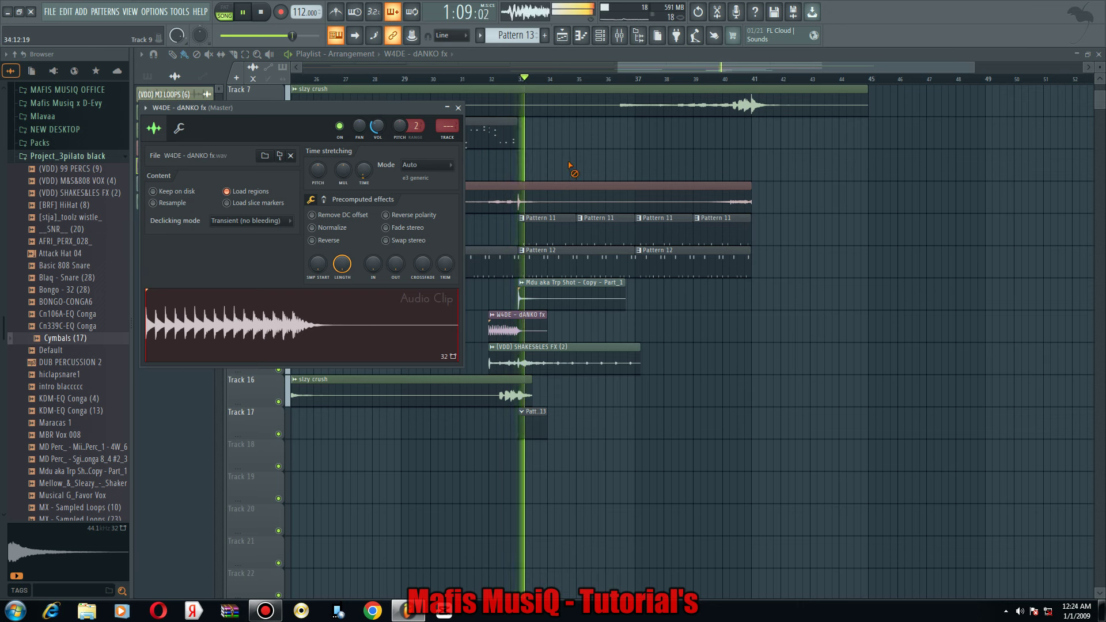
key(Escape)
scroll(543, 266, up, 3)
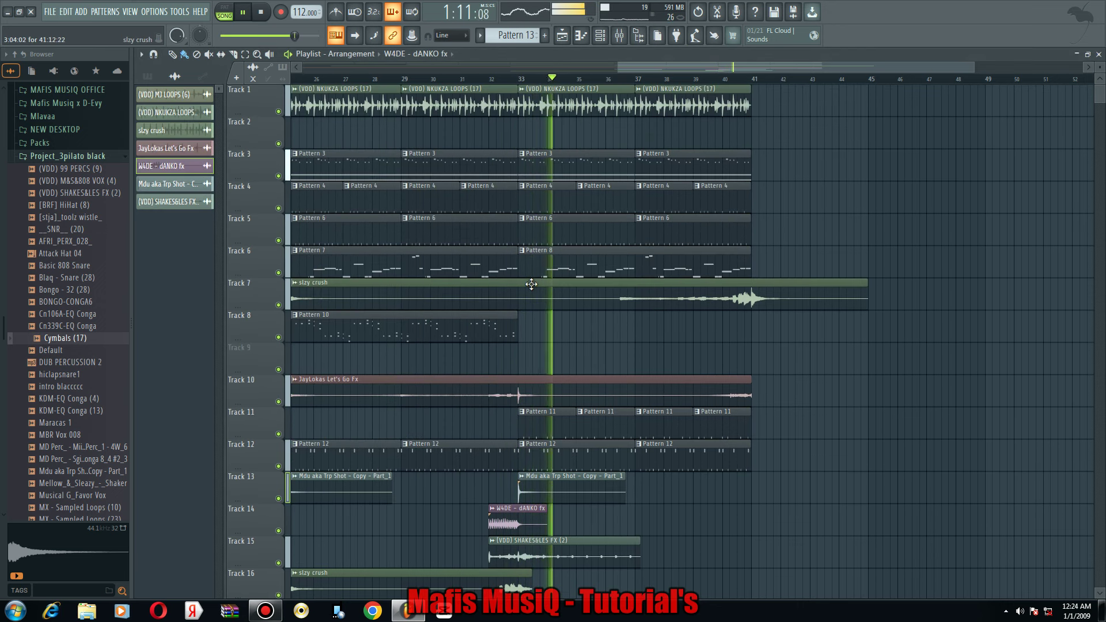
Duplicate the clips in bars 33 to 40 of Tracks 1 to 6, 11 and 12 so they repeat from bar 41.
drag(531, 284, 719, 70)
key(ctrl+b)
scroll(548, 292, down, 2)
drag(544, 291, 743, 334)
key(ctrl+b)
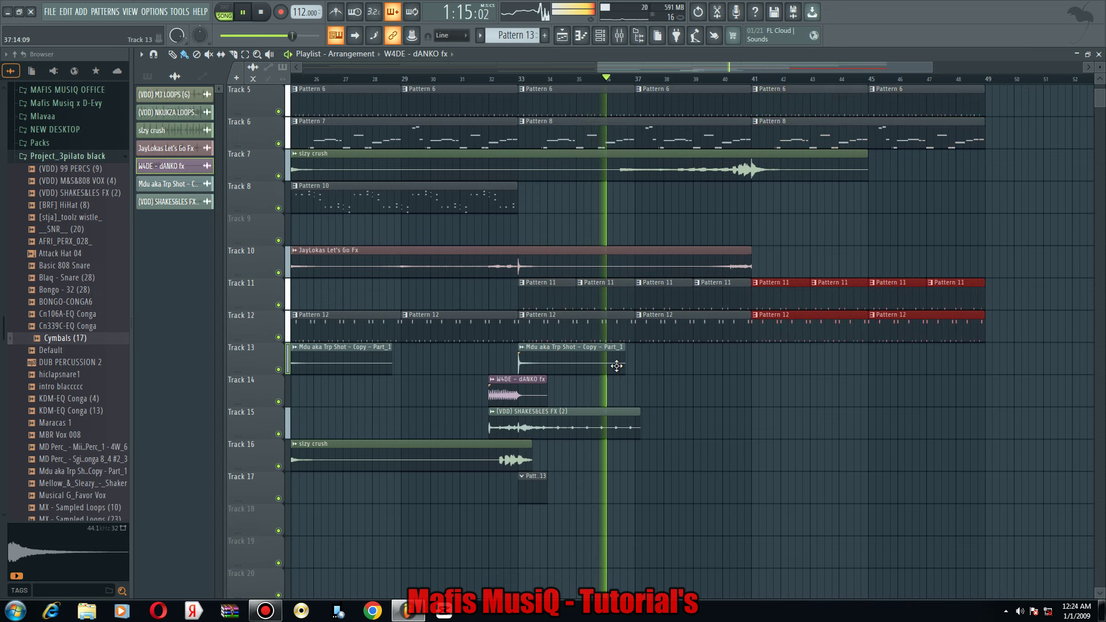
Add a PEPE hit at step 27 of Pattern 11.
click(563, 295)
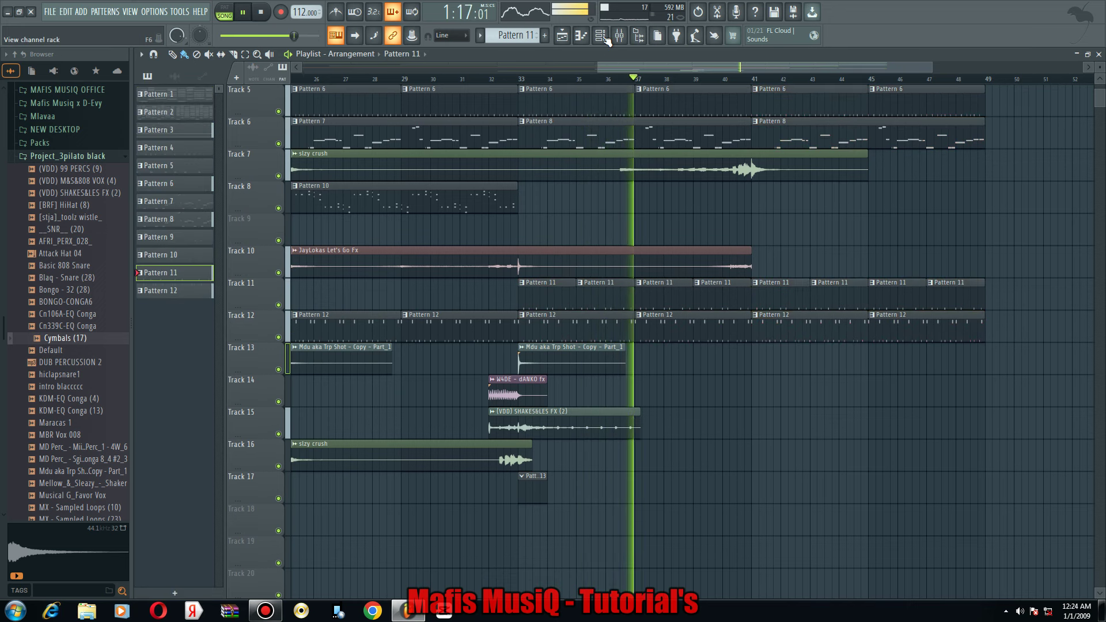
click(604, 37)
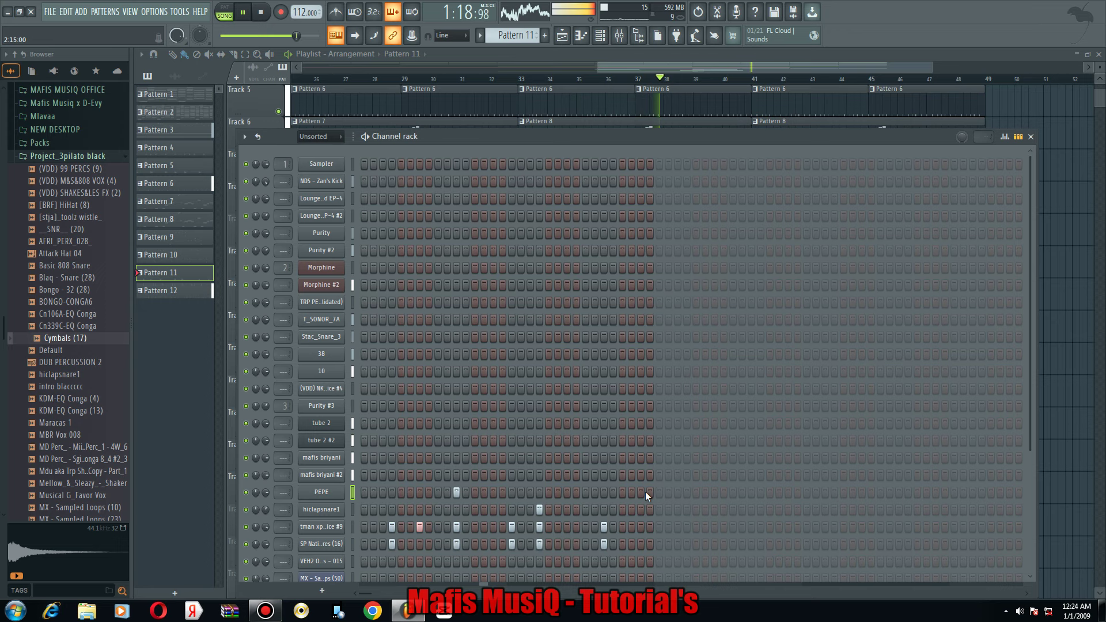
click(604, 492)
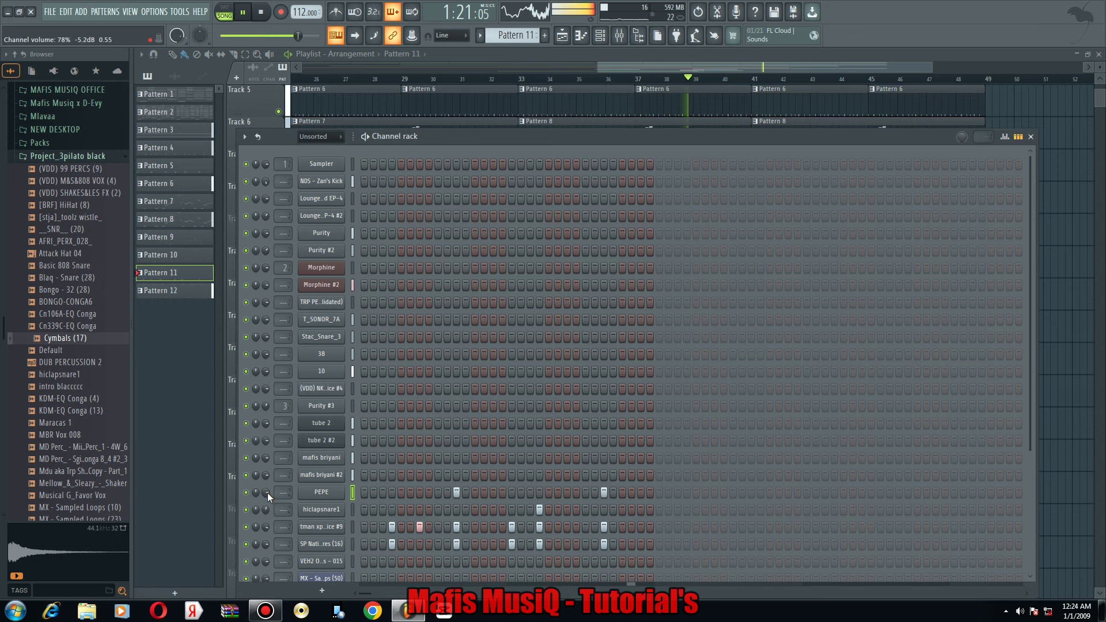
scroll(514, 402, down, 4)
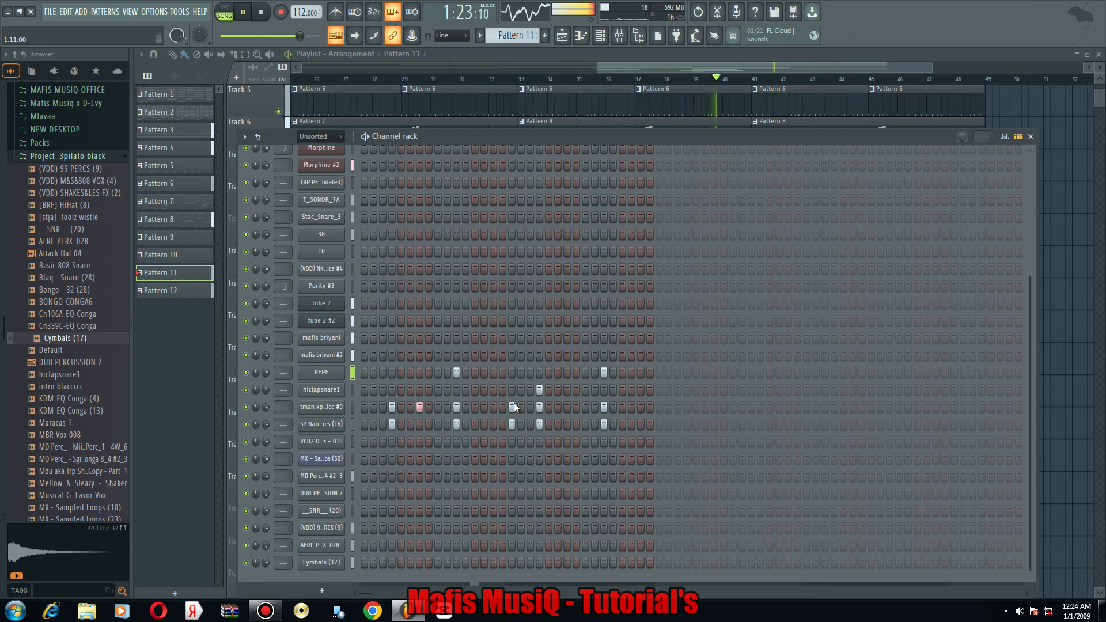
click(1051, 343)
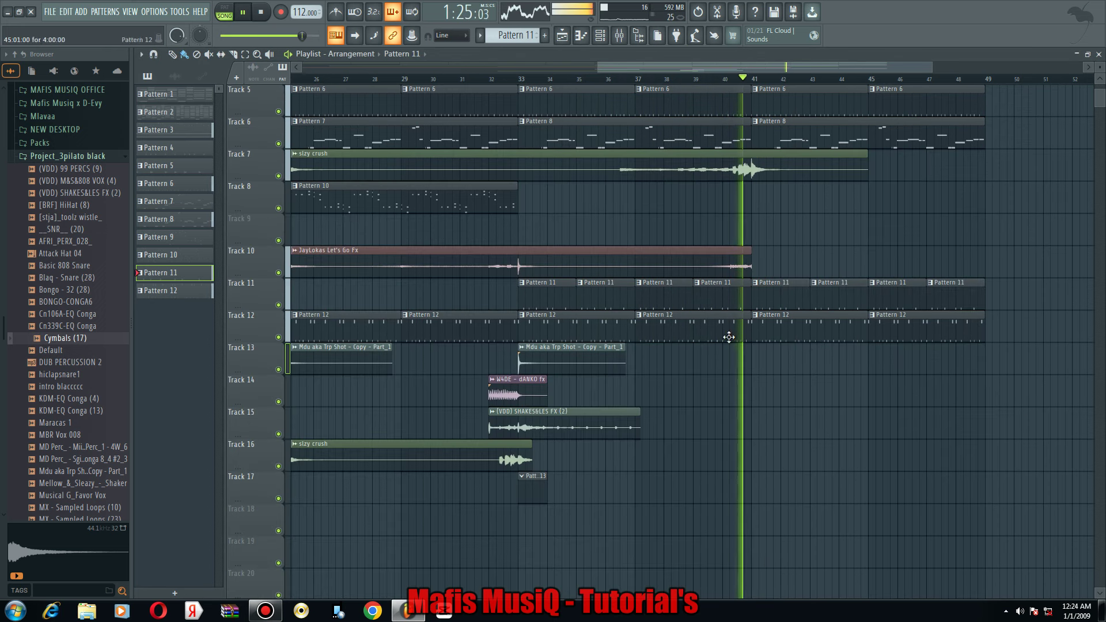
Copy the Mdu aka Trp Shot clip to bar 41 of Track 13 and fill bars 41 to 48 of Track 18 with Shaker 14 clips.
drag(588, 362, 820, 360)
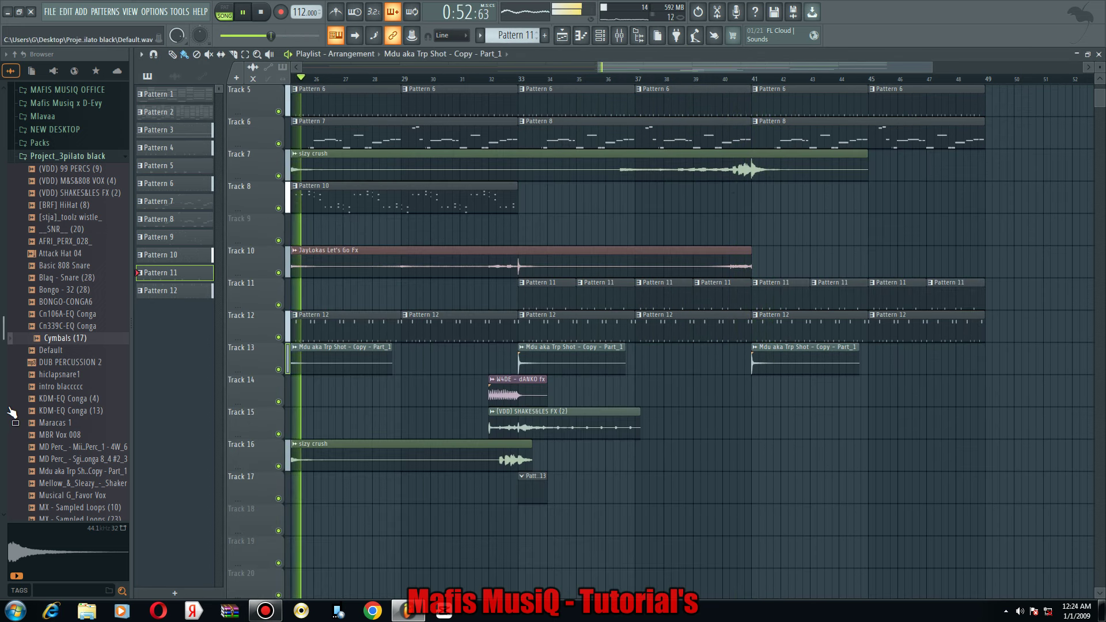
scroll(63, 322, down, 8)
scroll(57, 345, down, 2)
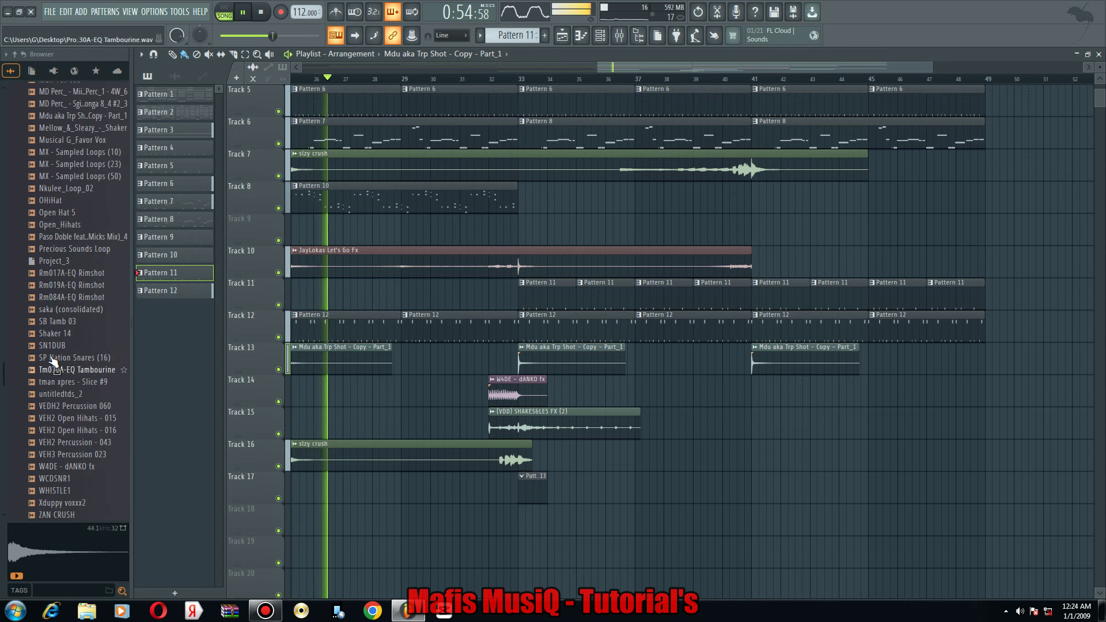
drag(57, 325, 912, 523)
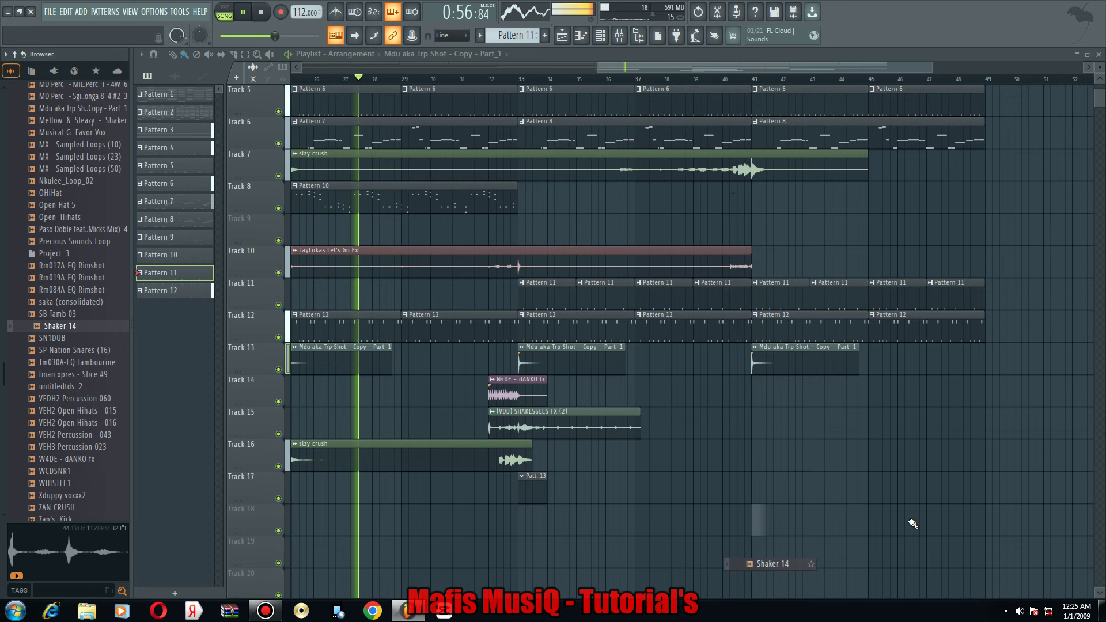
drag(912, 523, 976, 521)
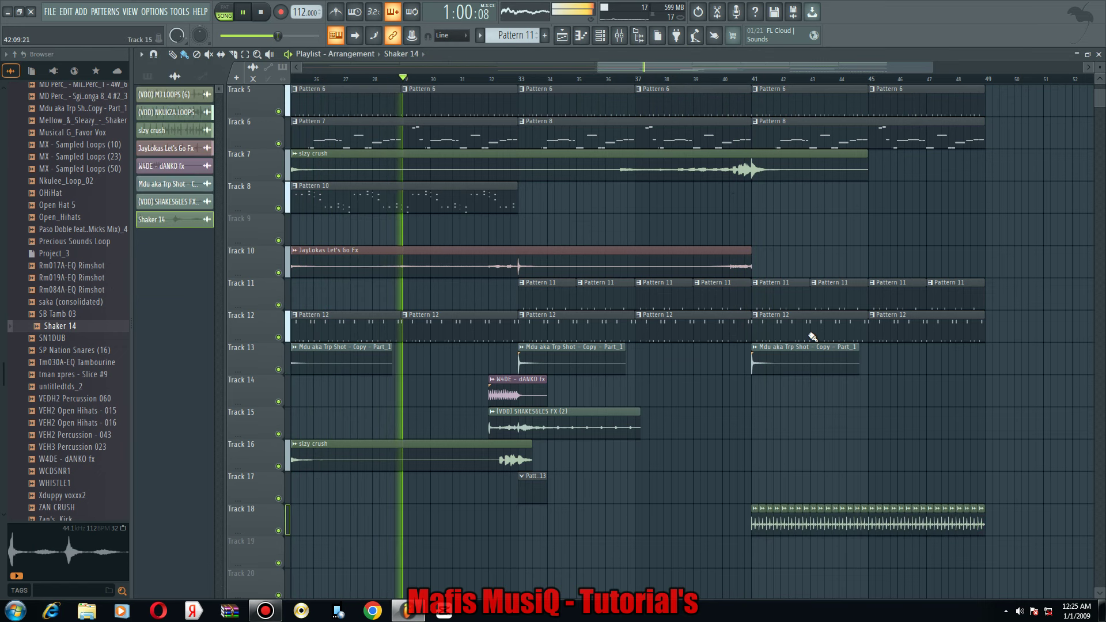
Make the Pattern 8 clip at bar 41 on Track 6 unique.
scroll(795, 276, down, 3)
scroll(785, 247, up, 3)
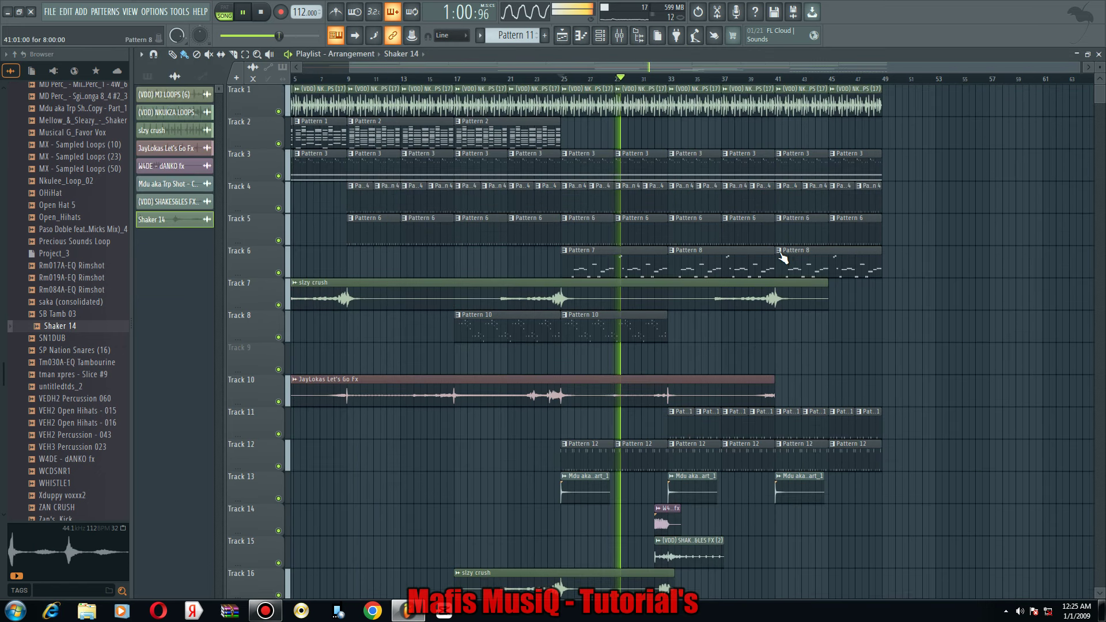
click(779, 251)
click(801, 346)
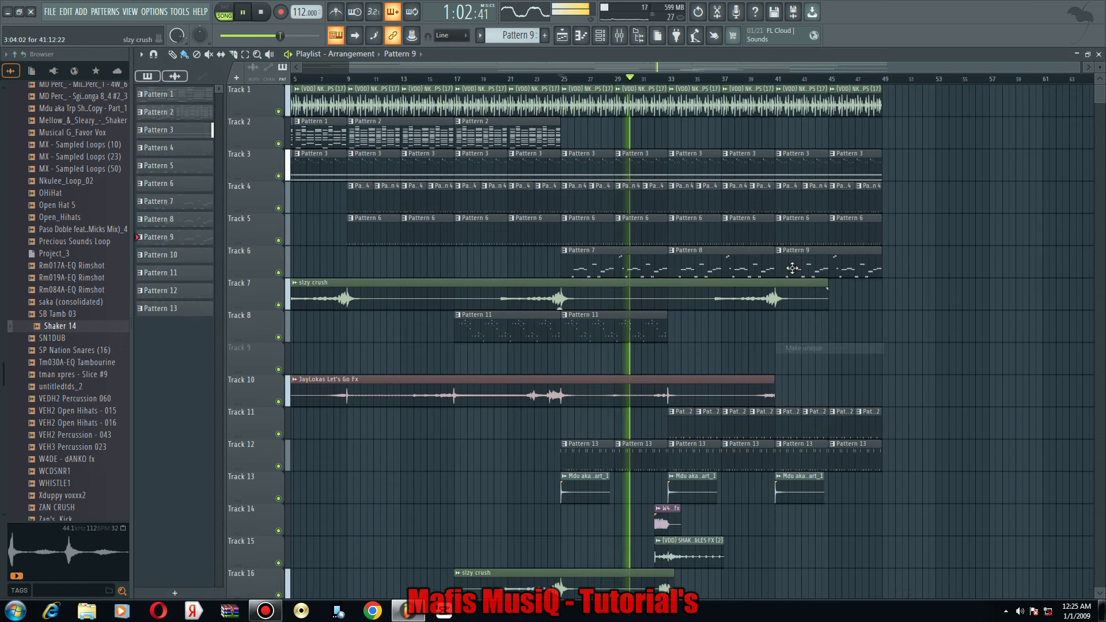
Open Pattern 9, clone the tube 2 #2 channel and load the TONE preset in the clone.
double_click(792, 270)
click(600, 37)
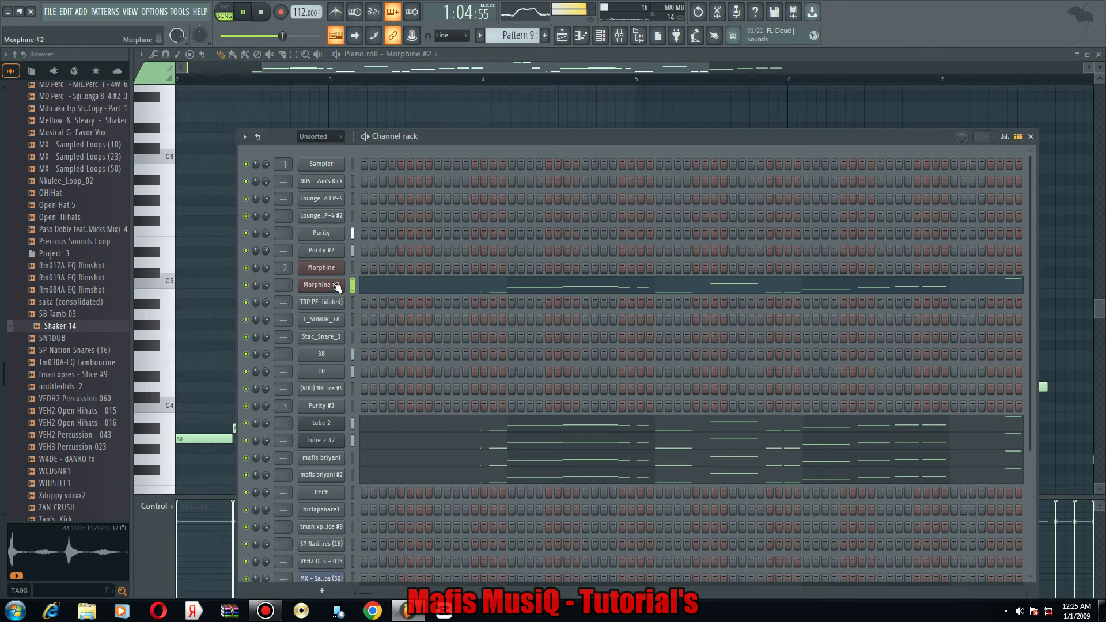
right_click(317, 441)
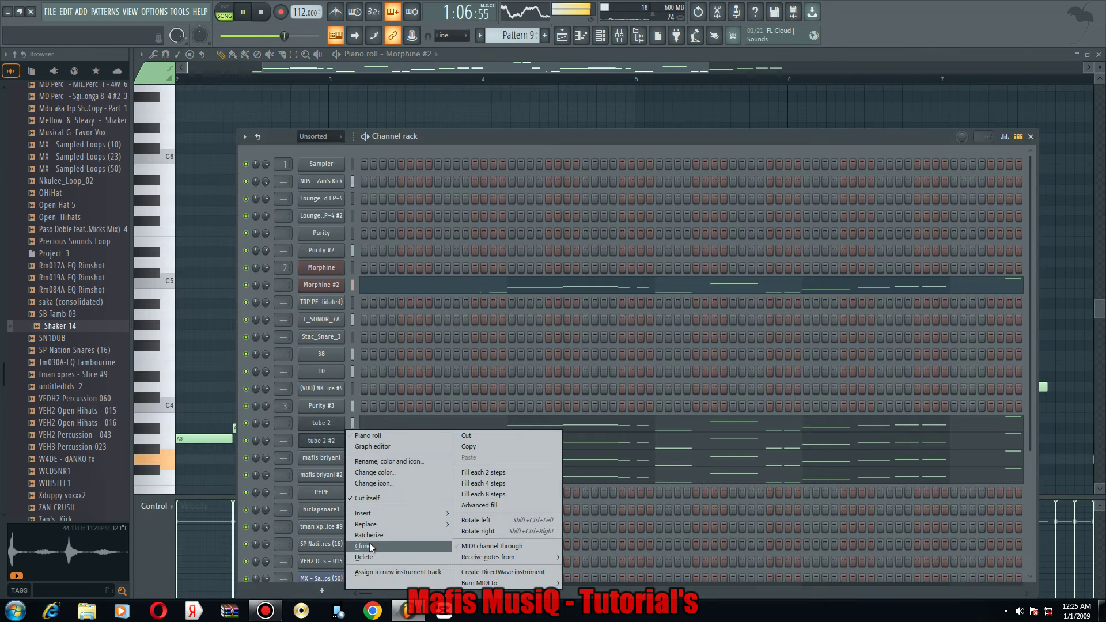
click(368, 545)
click(497, 213)
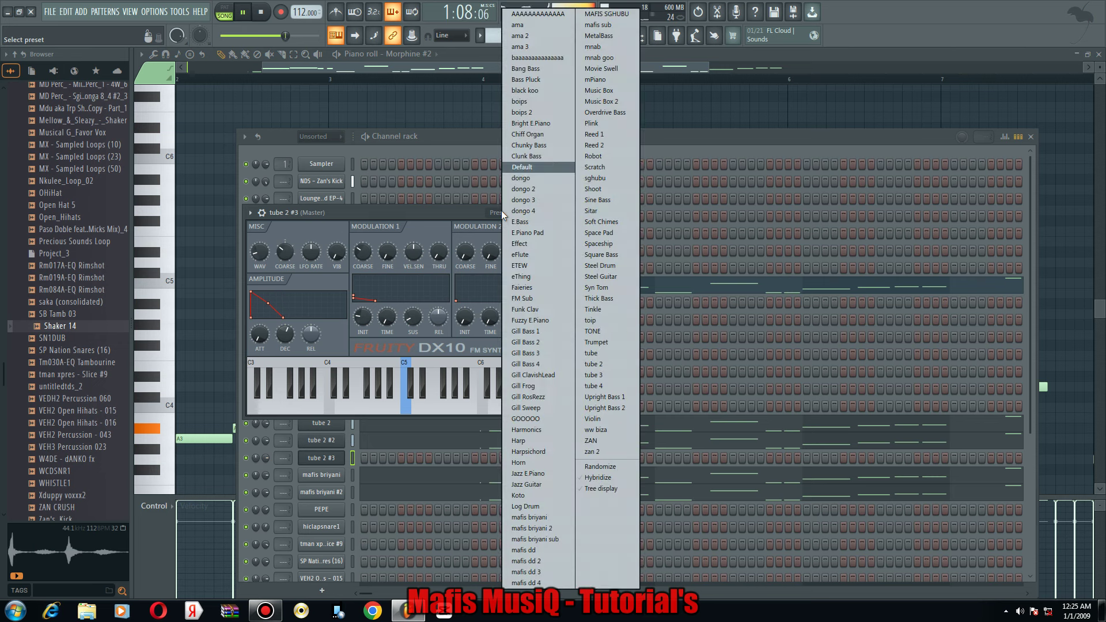
click(593, 331)
Copy the tube 2 #2 melody notes into the TONE channel of Pattern 9 and return to the playlist.
click(360, 430)
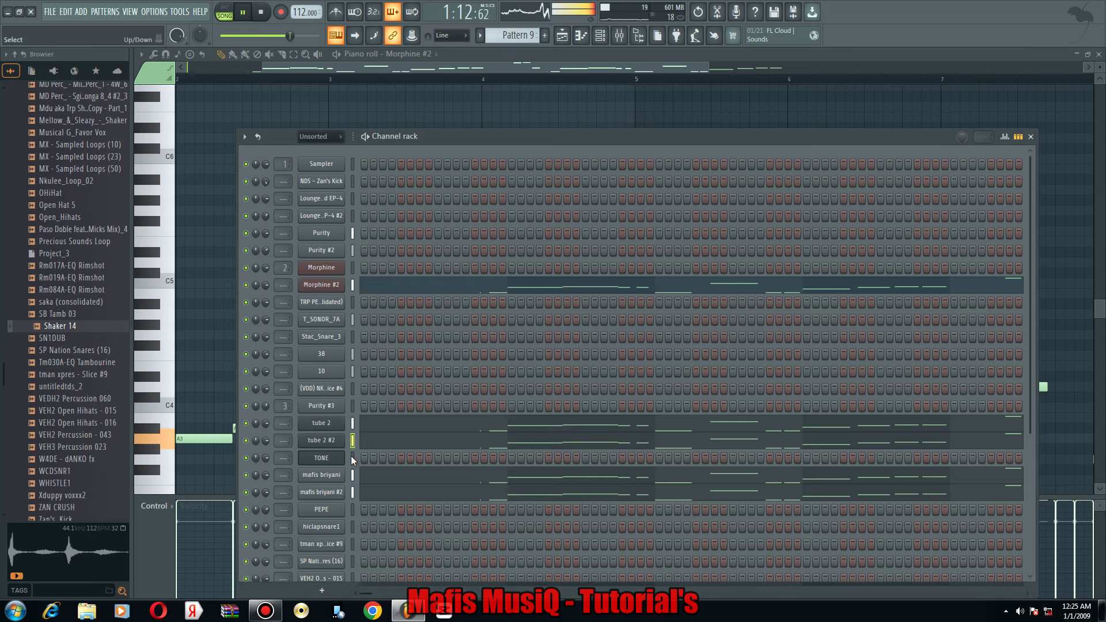
key(ctrl+v)
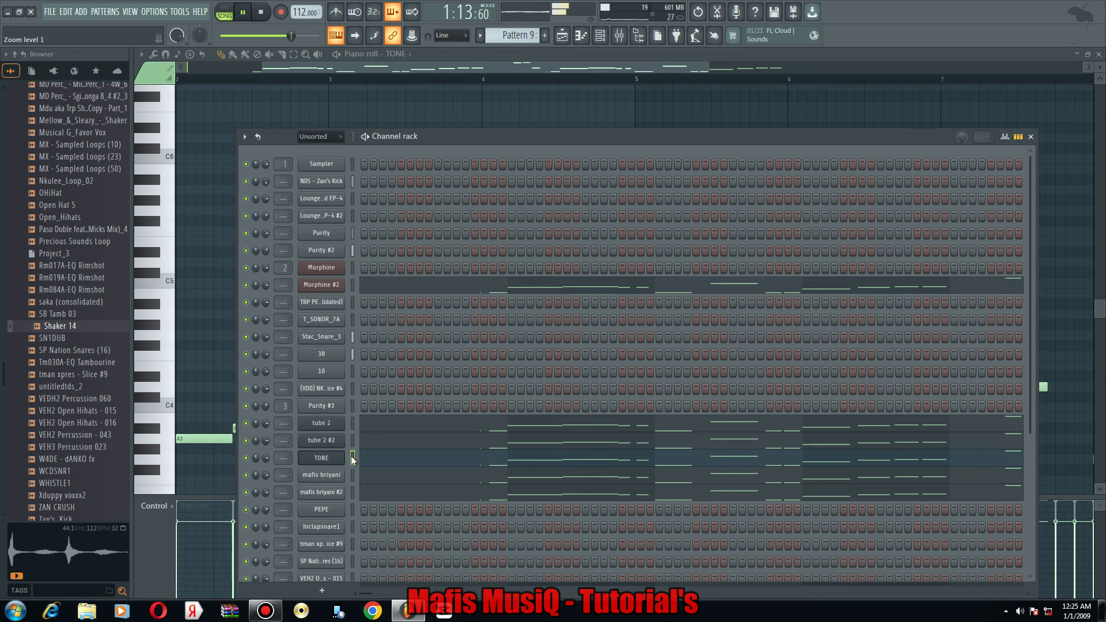
click(567, 43)
Examine the note velocities of Morphine #2, tube 2 and tube 2 #2 in Pattern 7.
scroll(599, 254, down, 1)
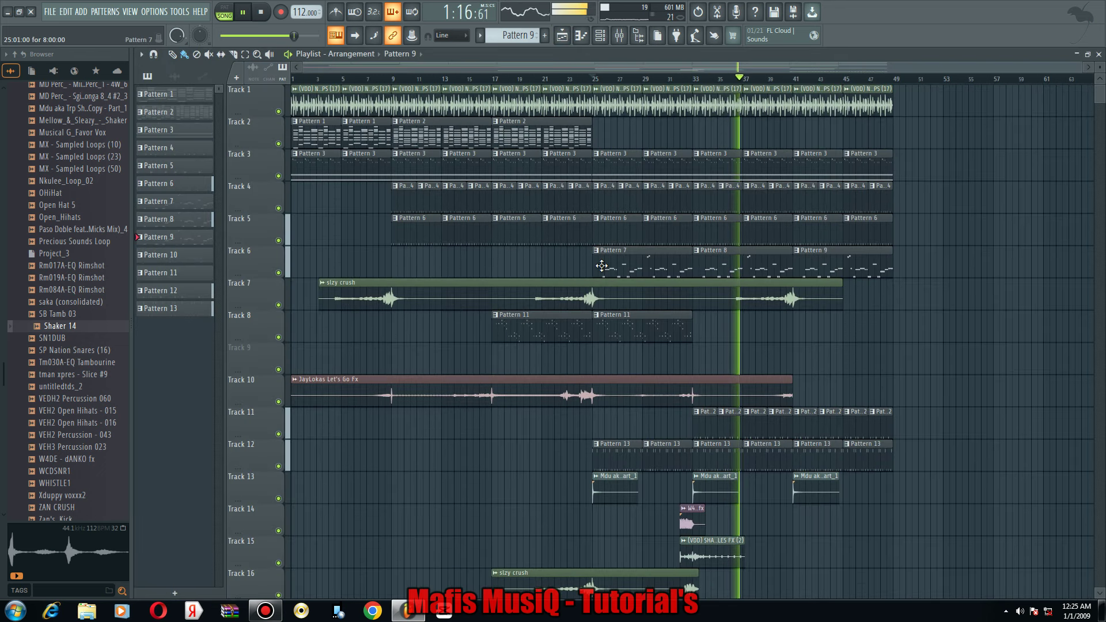
double_click(599, 263)
scroll(507, 386, down, 1)
scroll(287, 540, down, 2)
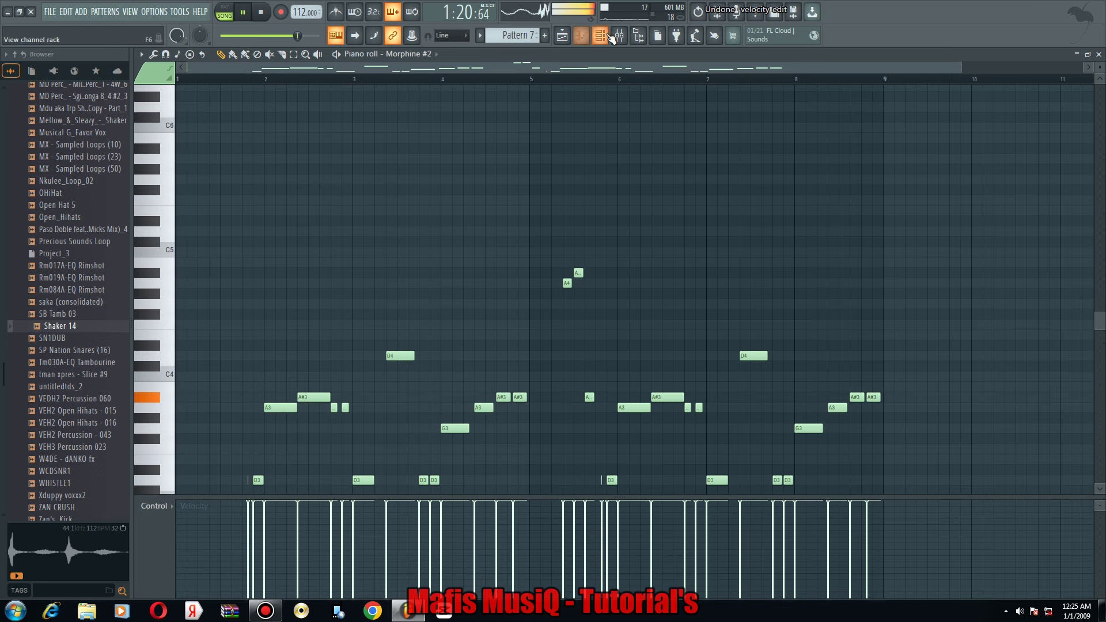
click(611, 38)
click(368, 424)
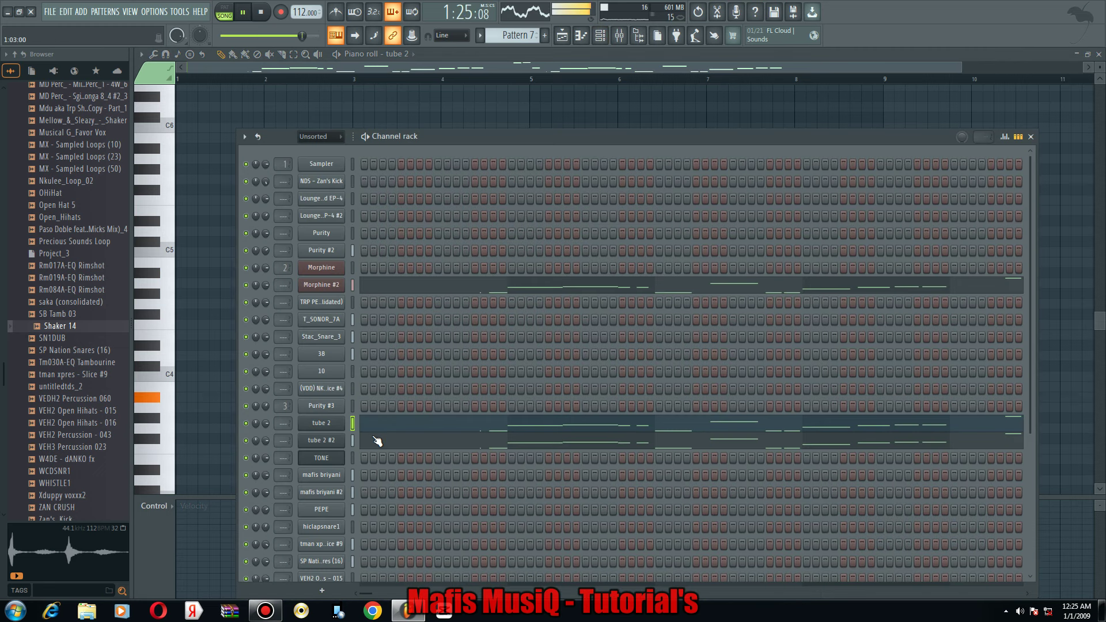
click(375, 438)
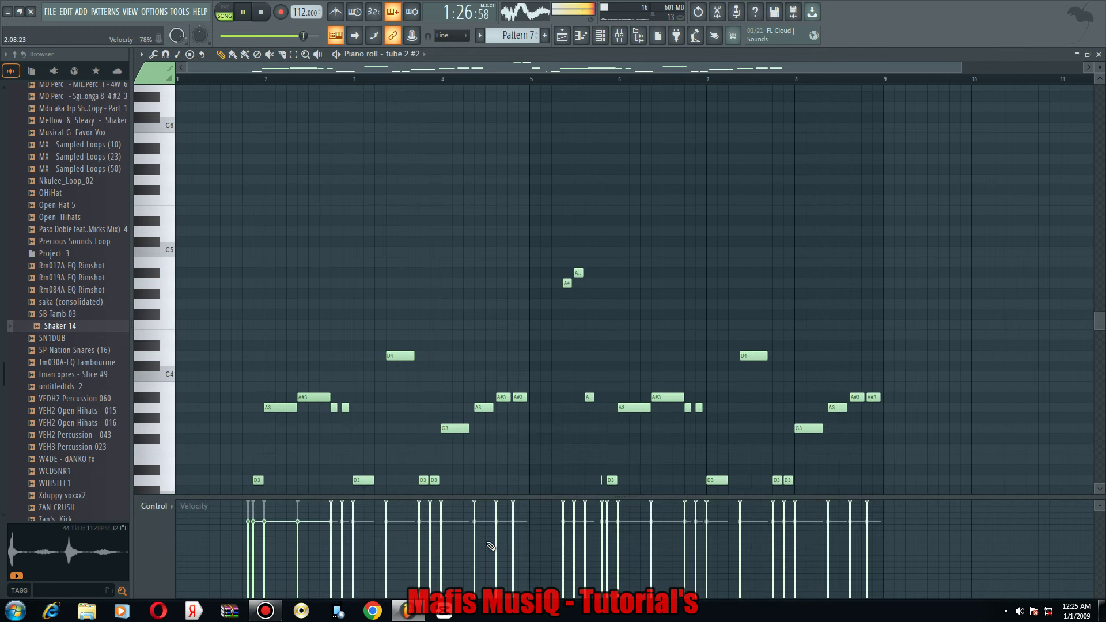
click(566, 40)
Scale the velocities of the TONE notes in Pattern 9 up to maximum with a higher level multiplier.
scroll(859, 299, up, 2)
double_click(662, 269)
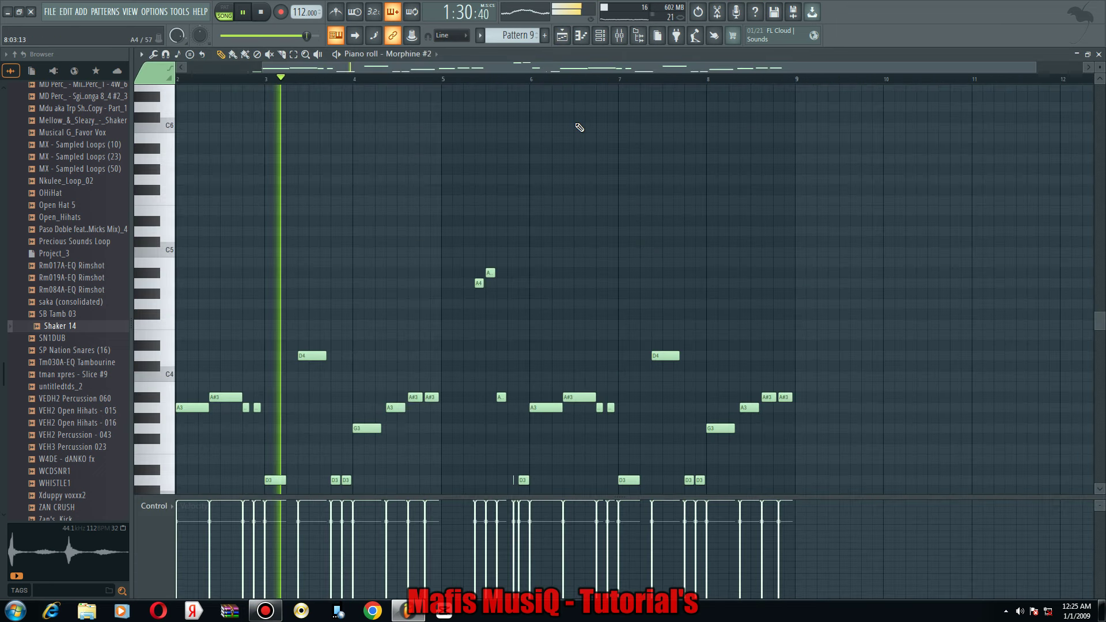
key(F6)
click(371, 461)
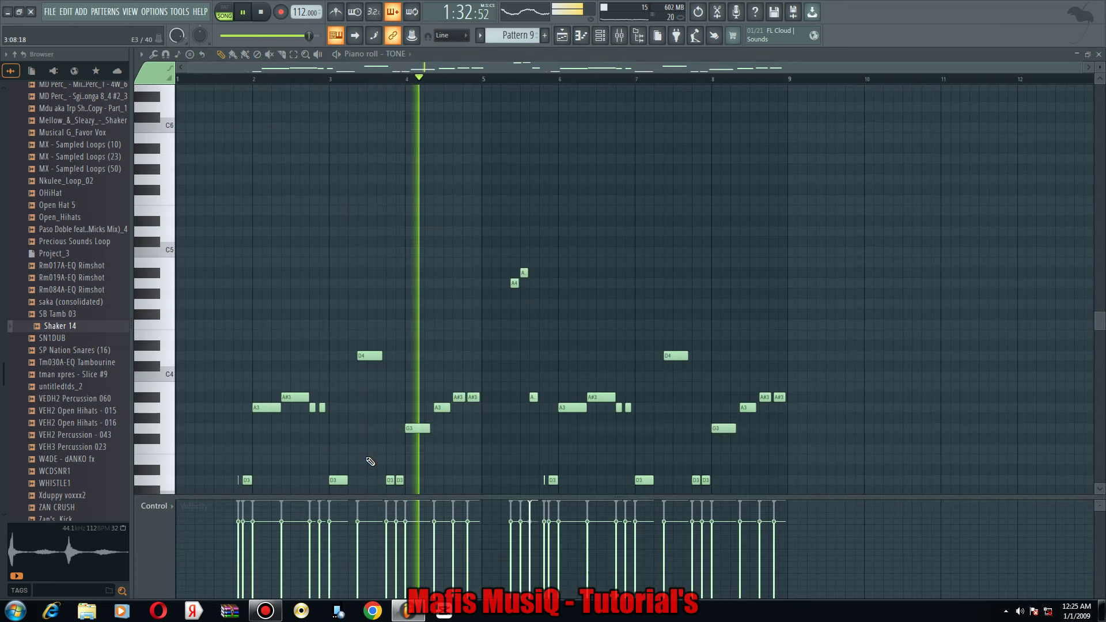
key(alt+x)
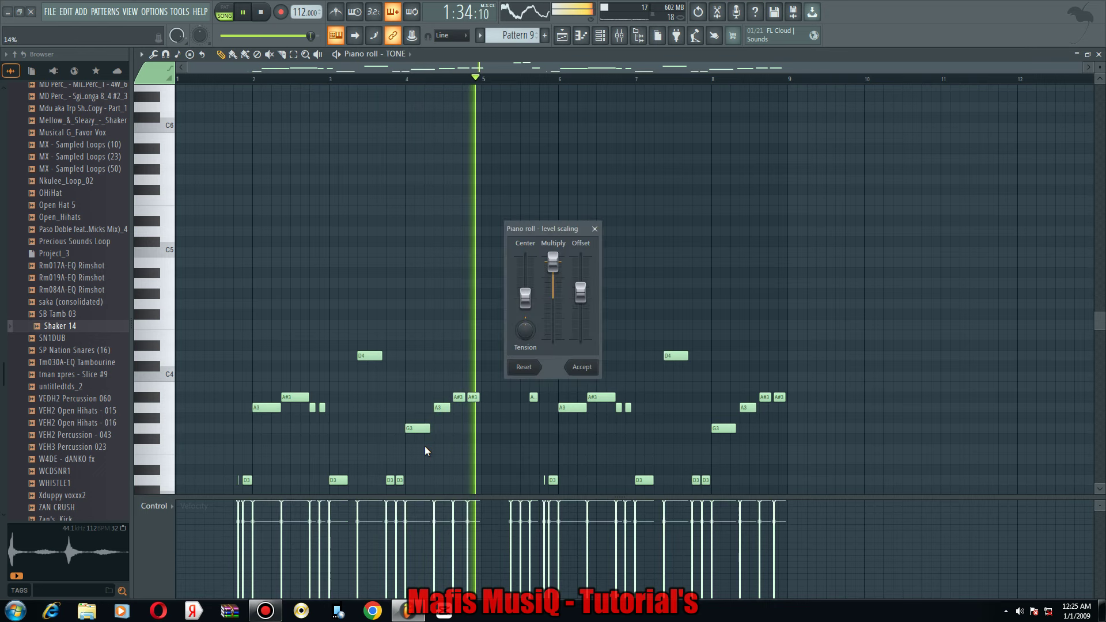
click(581, 366)
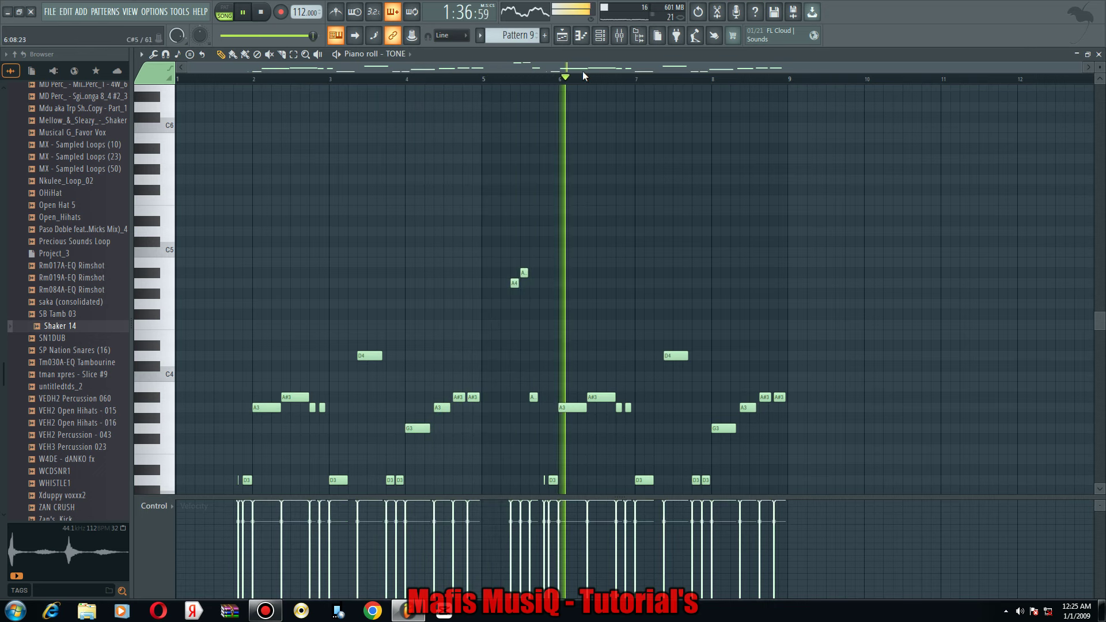
Duplicate the clips in bars 41 to 48 of Tracks 1 to 6, 11 and 12 so they repeat from bar 49.
key(F5)
drag(903, 277, 798, 104)
key(ctrl+b)
drag(798, 415, 915, 460)
key(ctrl+b)
ctrl+click(907, 507)
Mark bars 17 to 24 as the playback range, switch to Pattern 14 and place its clip at bar 17 on Track 17.
scroll(686, 357, down, 1)
scroll(536, 225, down, 3)
scroll(574, 85, up, 3)
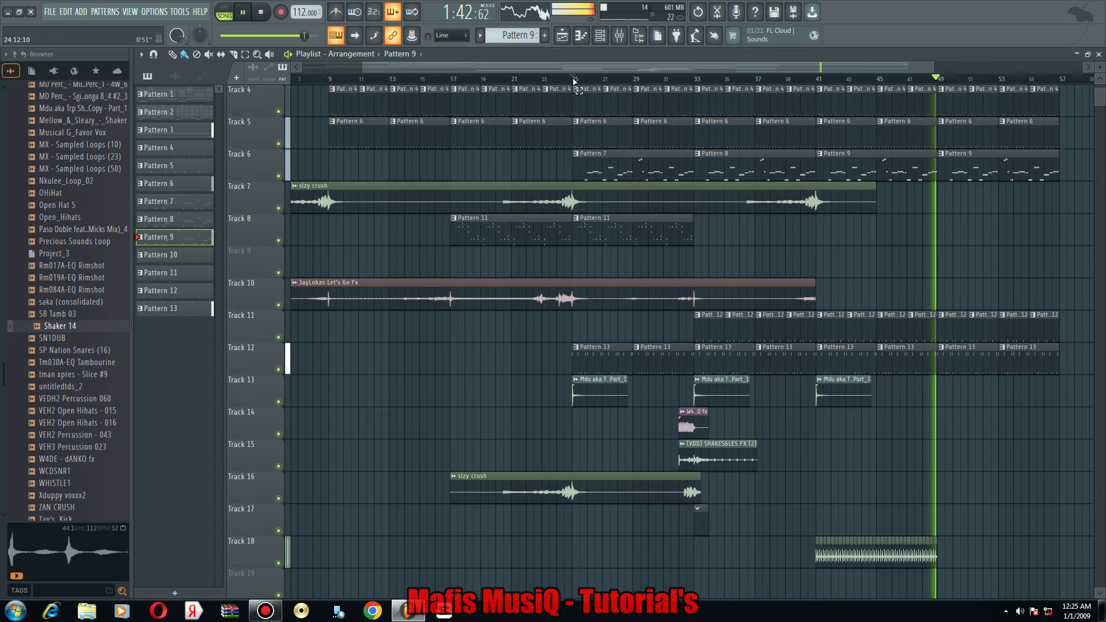
drag(574, 81, 451, 81)
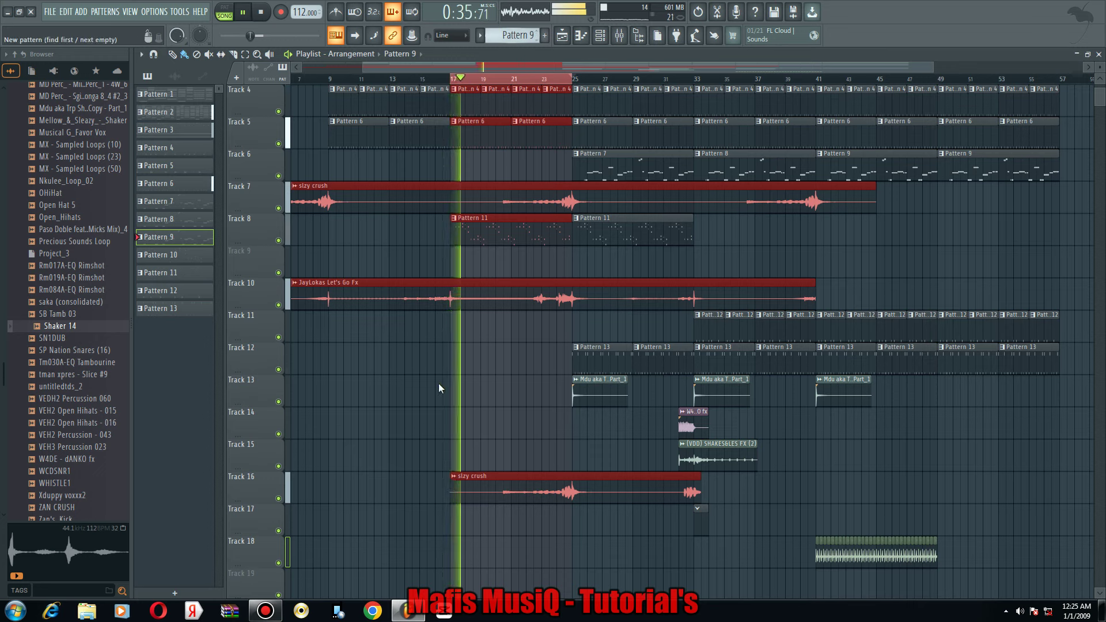
key(F4)
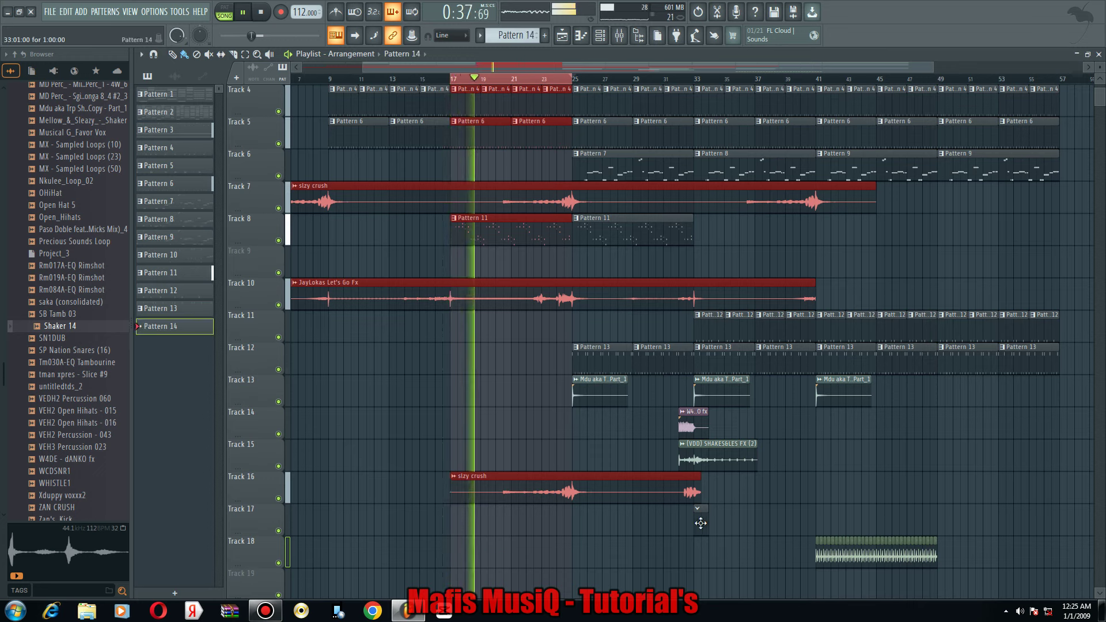
click(456, 518)
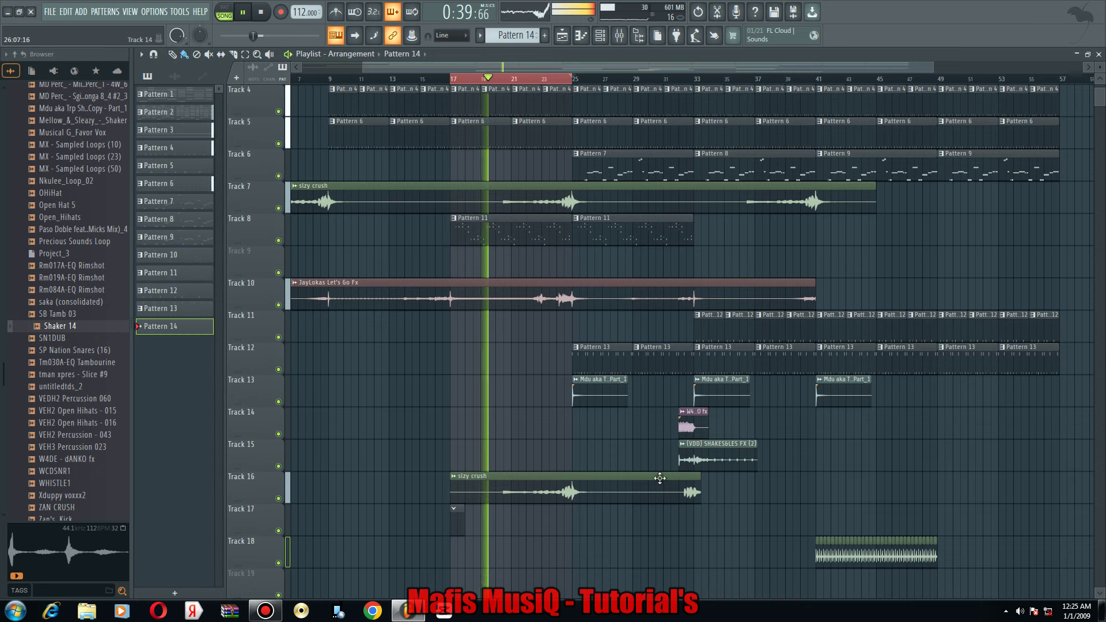
Copy the Track 16 slzy crush clip to Track 17 and trim the clips' starts to bar 26 and bar 34.
shift+drag(654, 494, 772, 533)
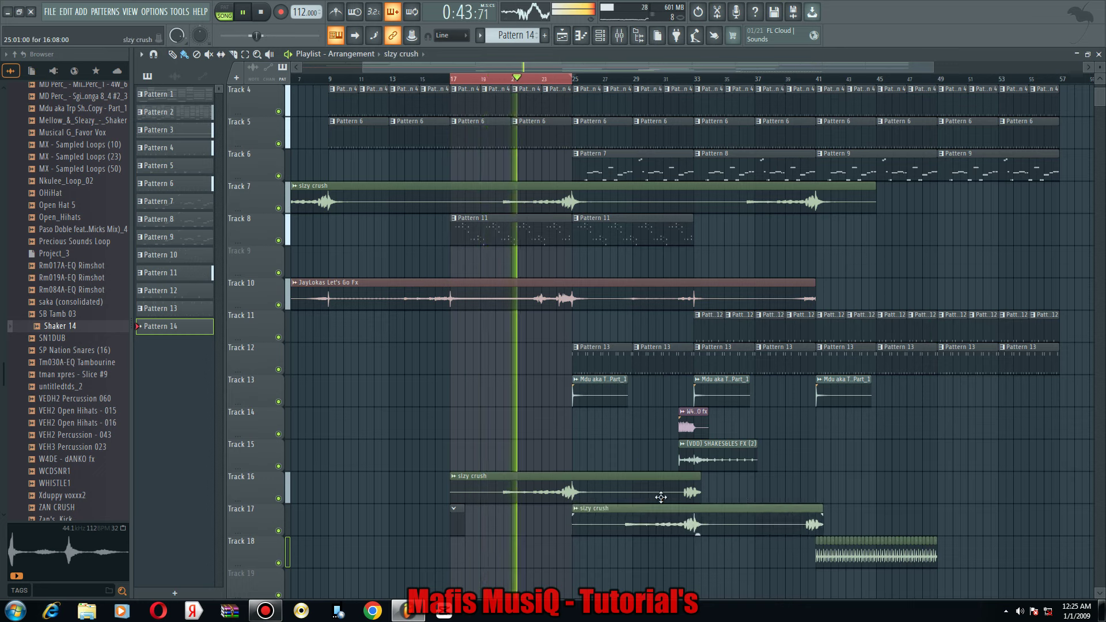
drag(451, 493, 708, 528)
Add a third Morphine channel below Morphine #2 and load the SFX Spooky Theremin FG preset from the presets library.
scroll(315, 366, down, 3)
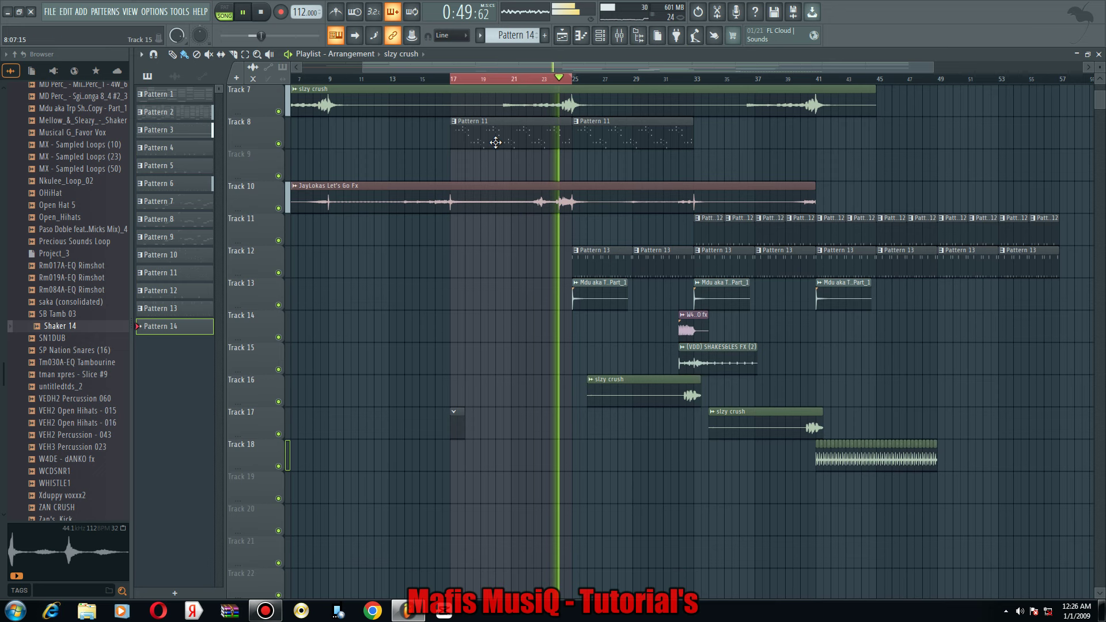
key(F6)
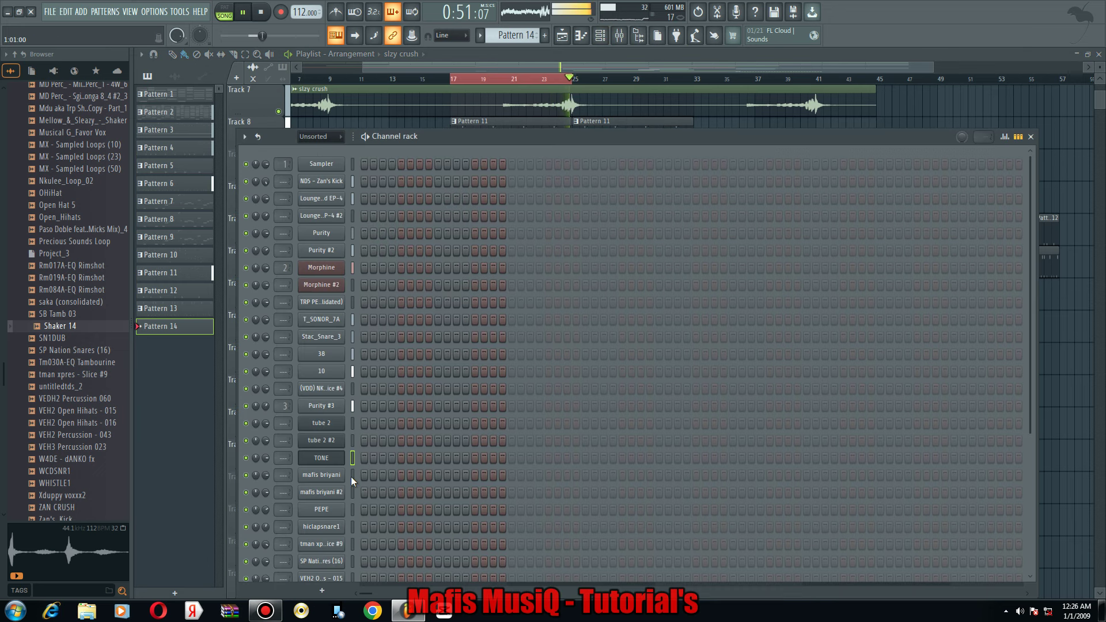
right_click(334, 286)
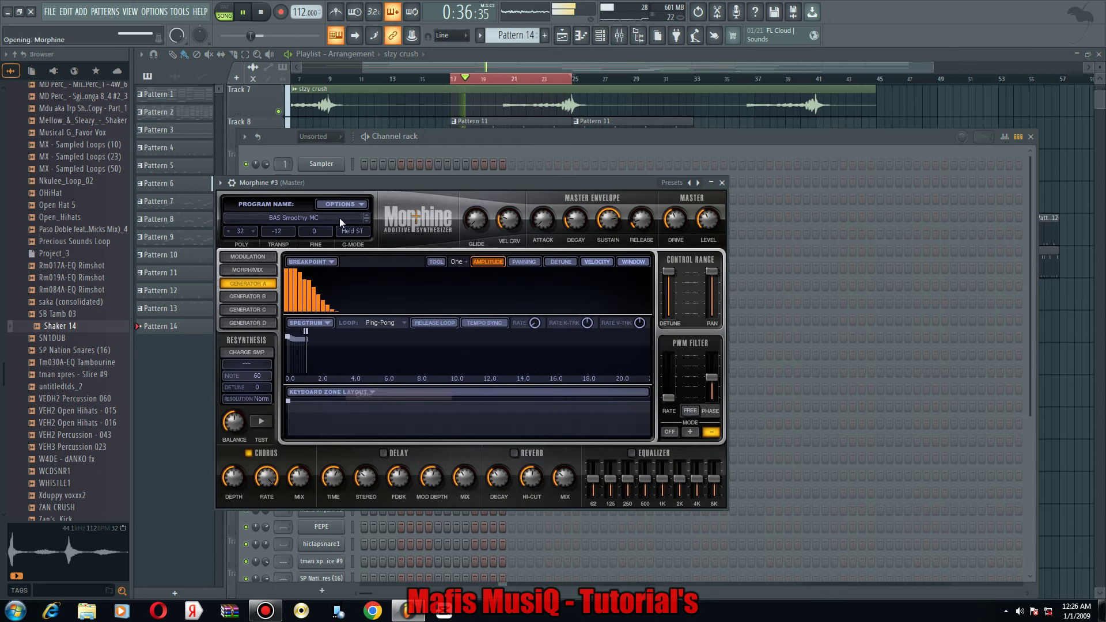
click(340, 205)
click(378, 390)
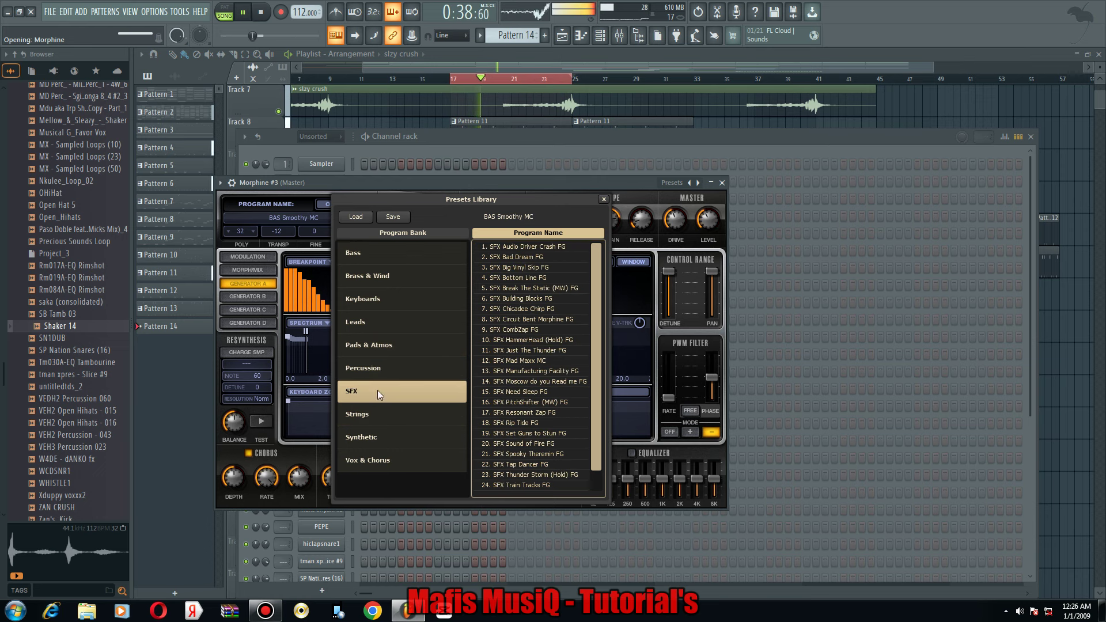
click(520, 433)
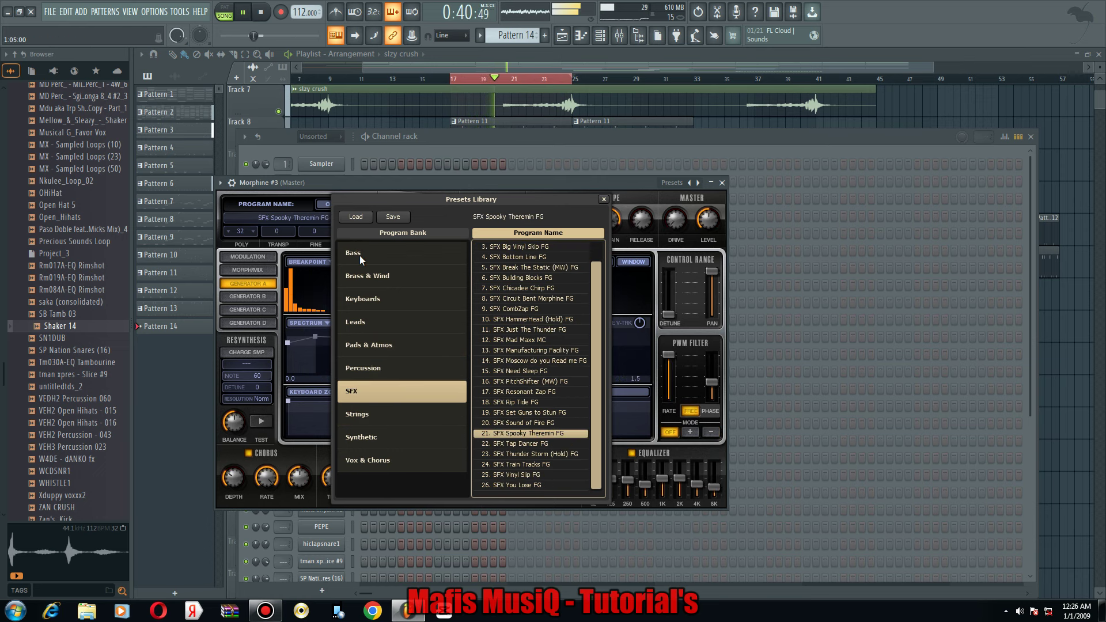
click(337, 149)
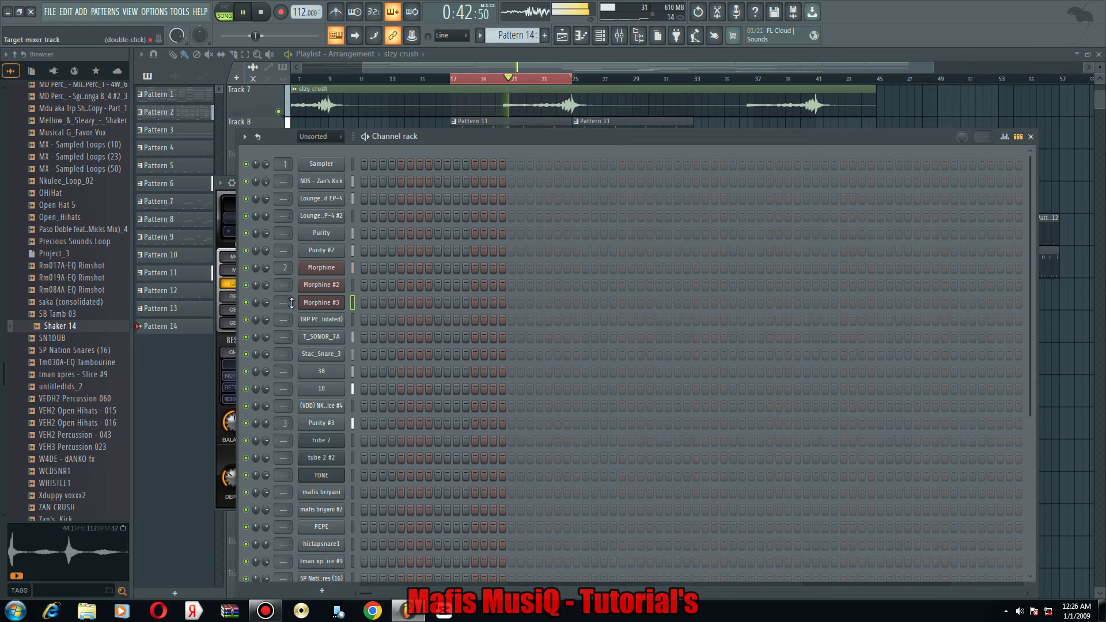
Route Morphine #3 to mixer track 5, insert Fruity Convolver and Fruity Delay 2 in slots 2 and 3, and lower the delay's mix level.
double_click(292, 303)
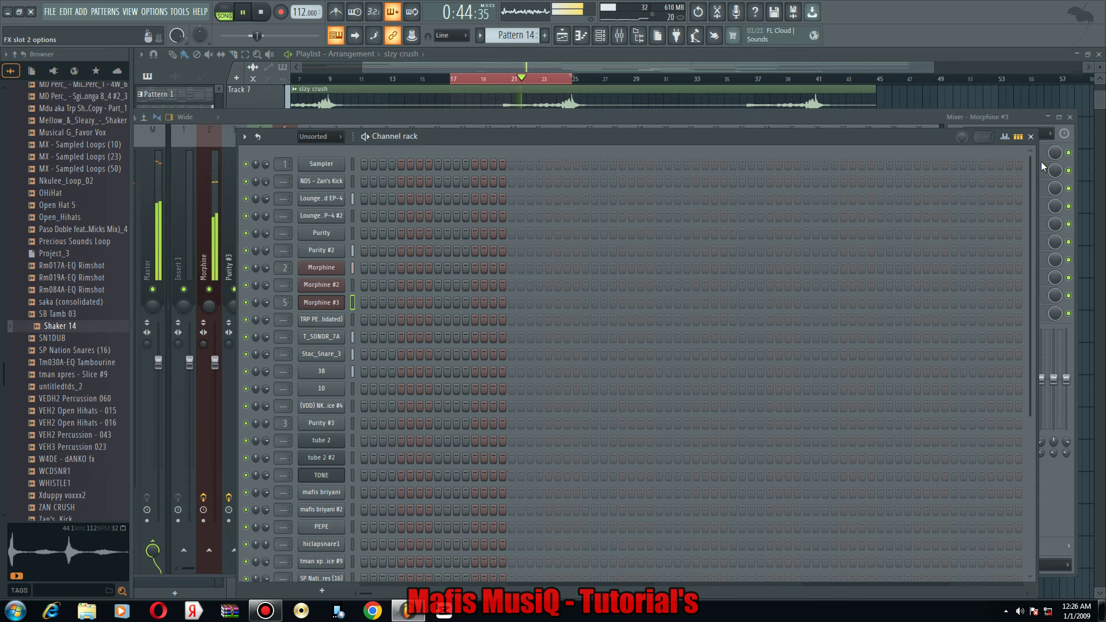
click(1041, 163)
mouse_move(971, 187)
click(795, 133)
click(953, 188)
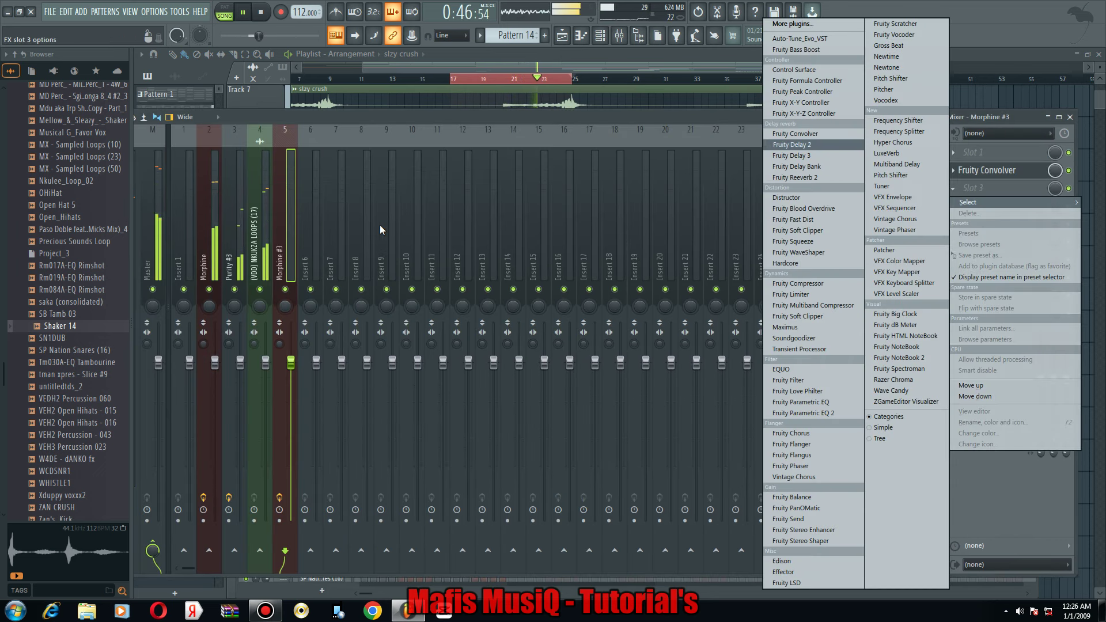
click(792, 145)
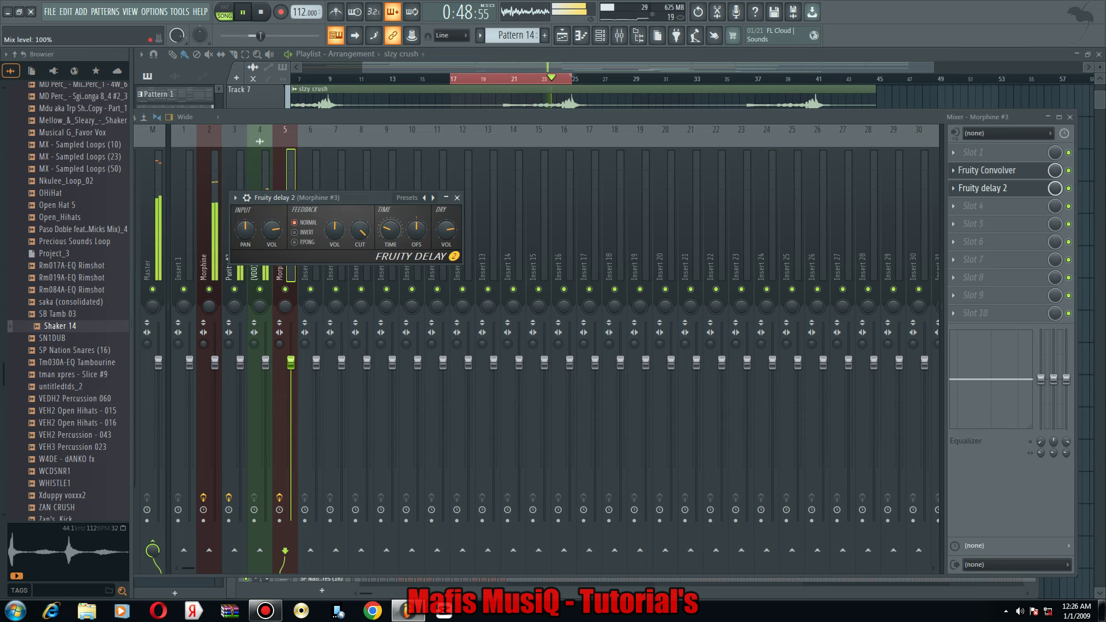
drag(1054, 188, 1056, 192)
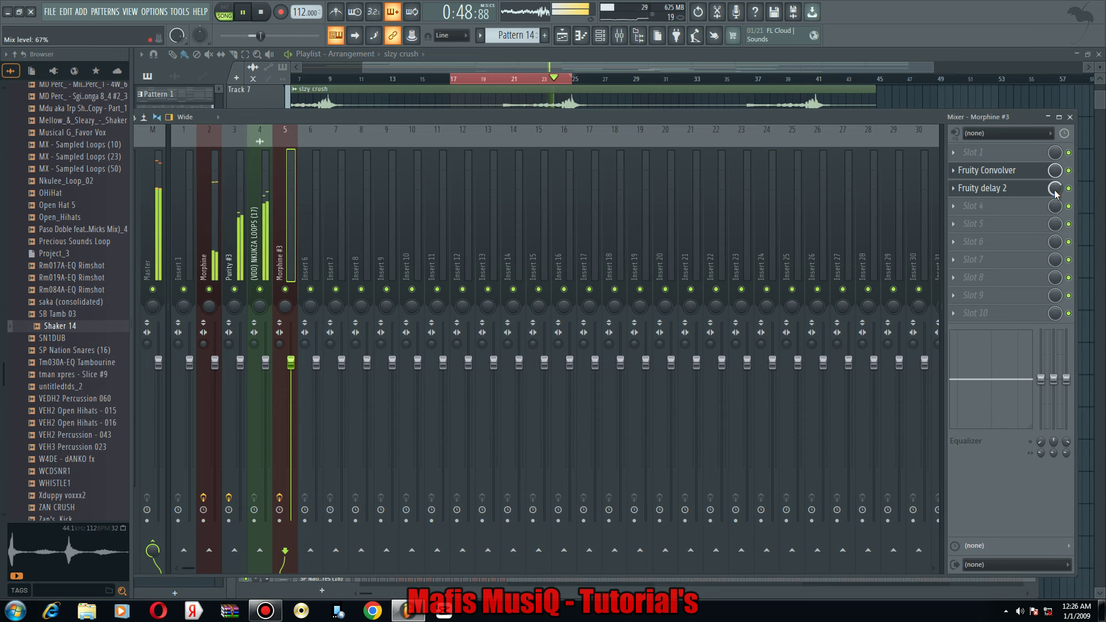
Place an A5 note on beat 2 of bar 1 in Pattern 14's piano roll for Morphine #3.
click(602, 40)
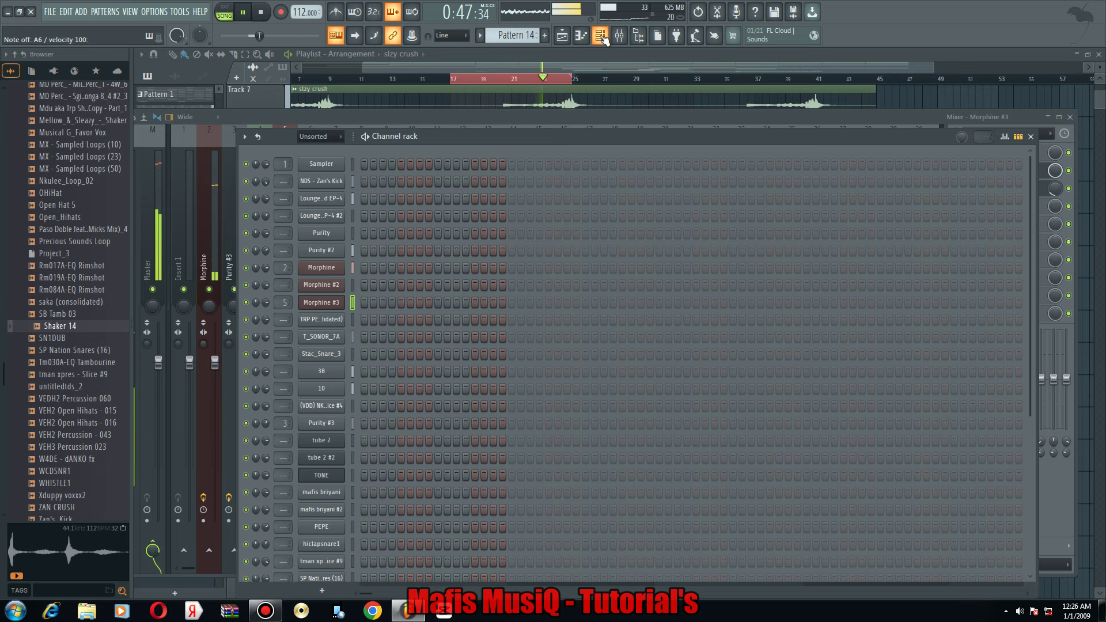
right_click(350, 304)
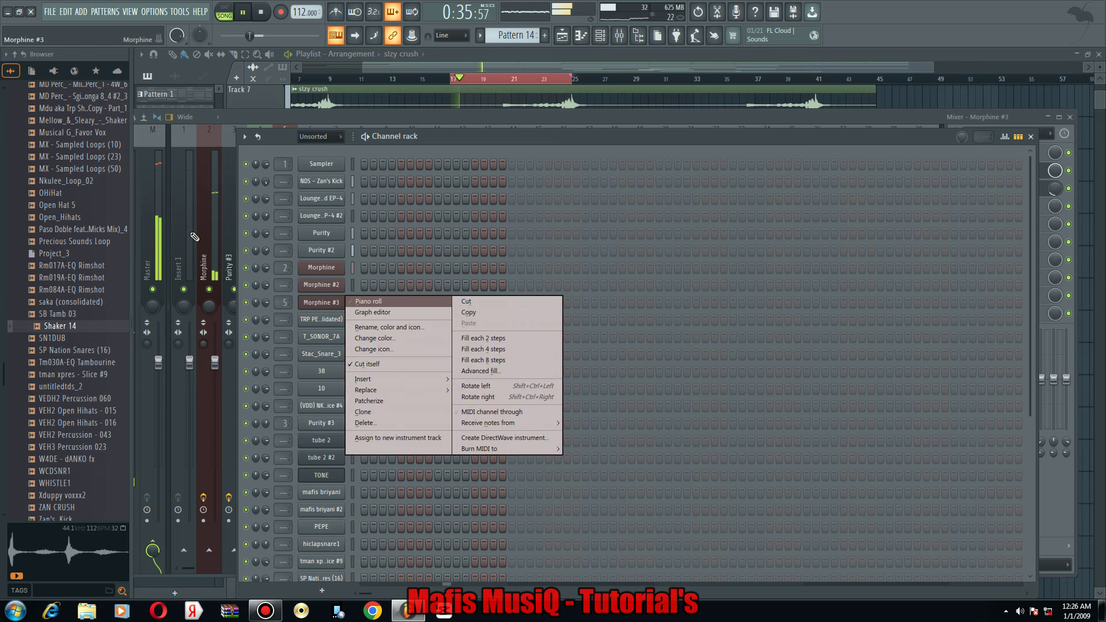
click(362, 301)
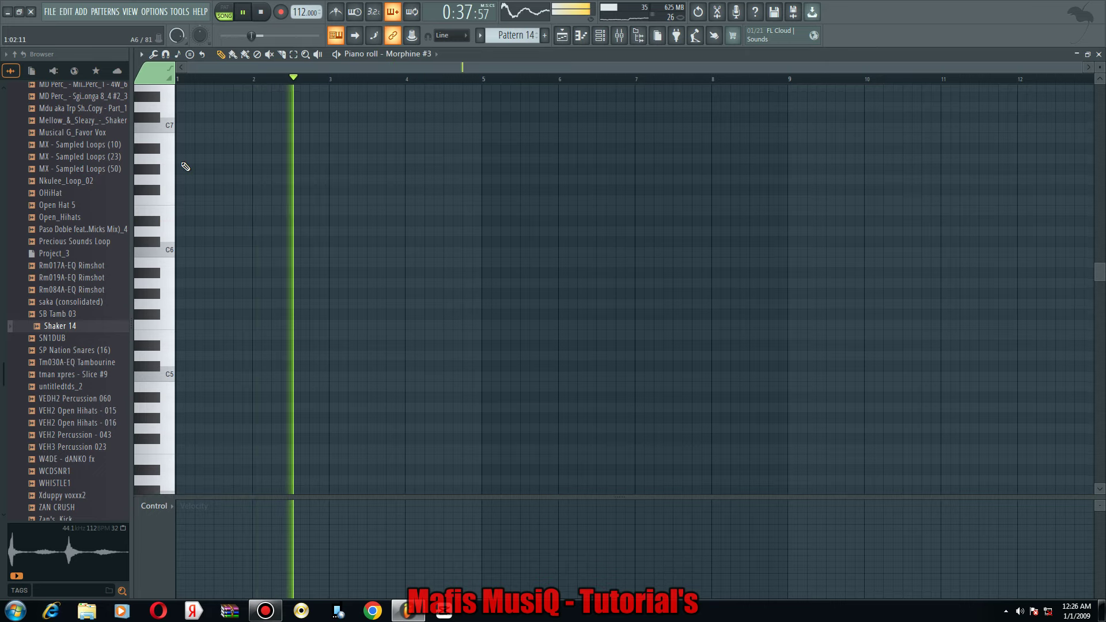
scroll(199, 164, up, 5)
key(space)
key(space)
click(233, 159)
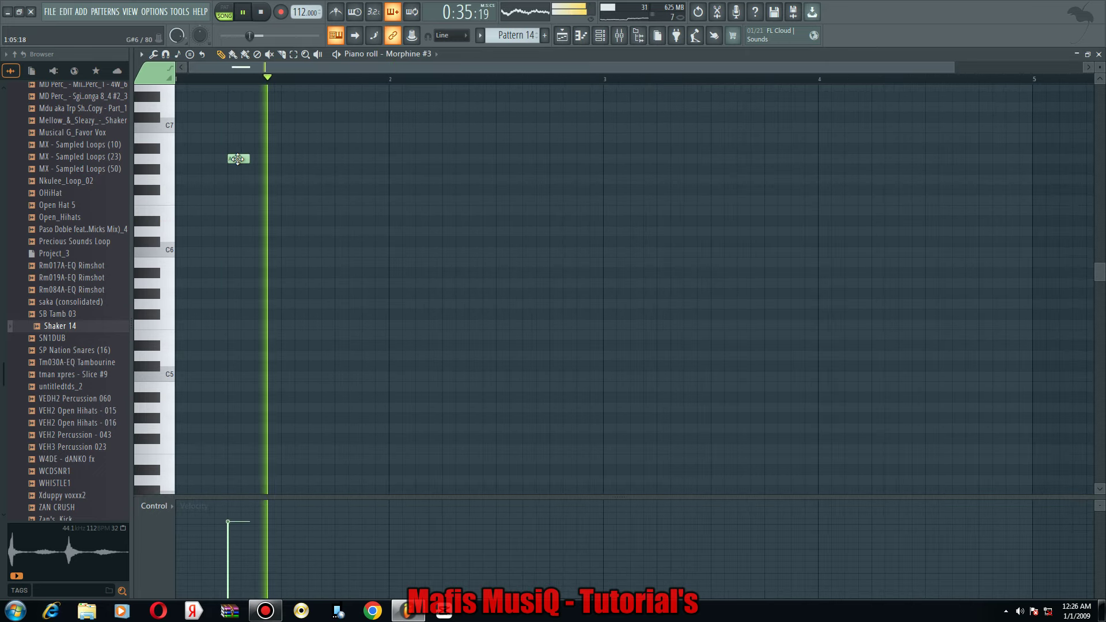
drag(241, 160, 229, 283)
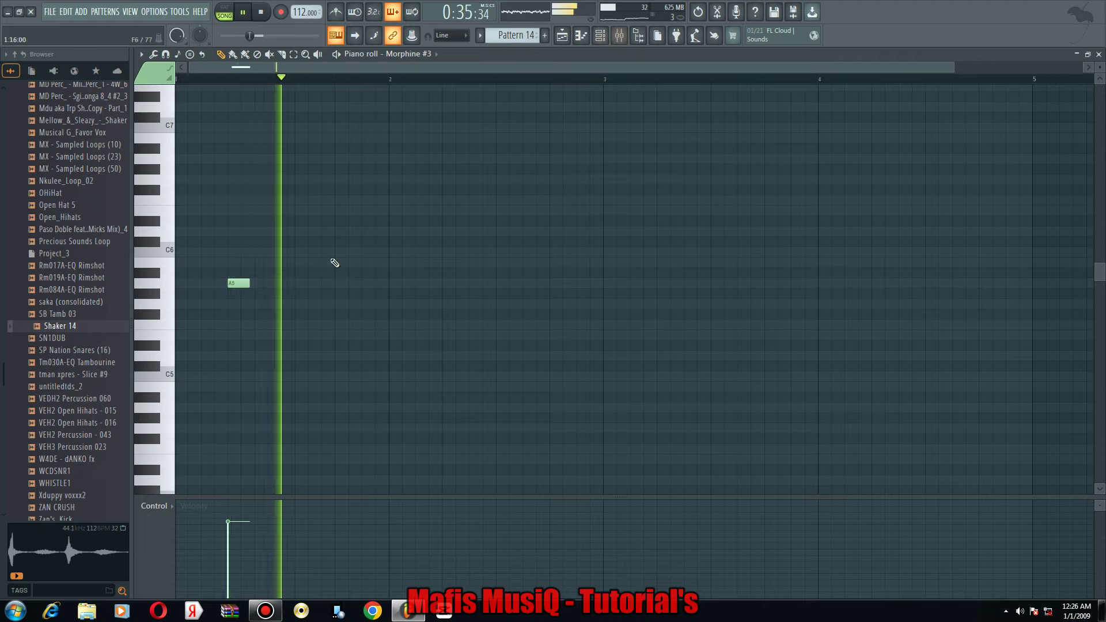
Add A5 notes on beats 3 and 4 of bar 1 and an A#4 note half a beat after beat 4.
click(285, 283)
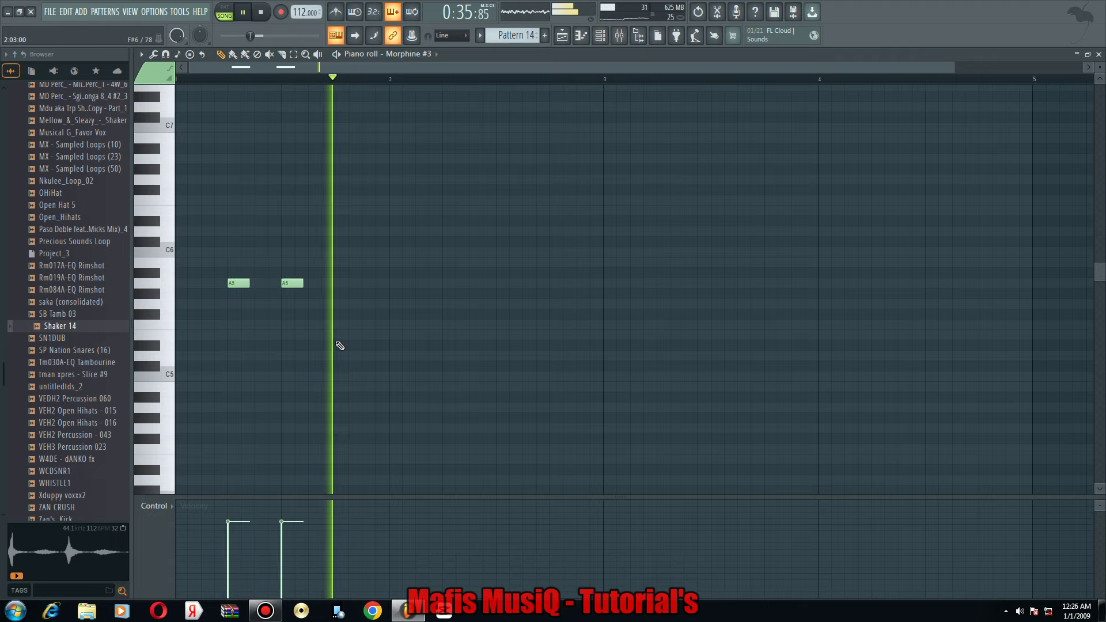
key(space)
key(space)
click(346, 283)
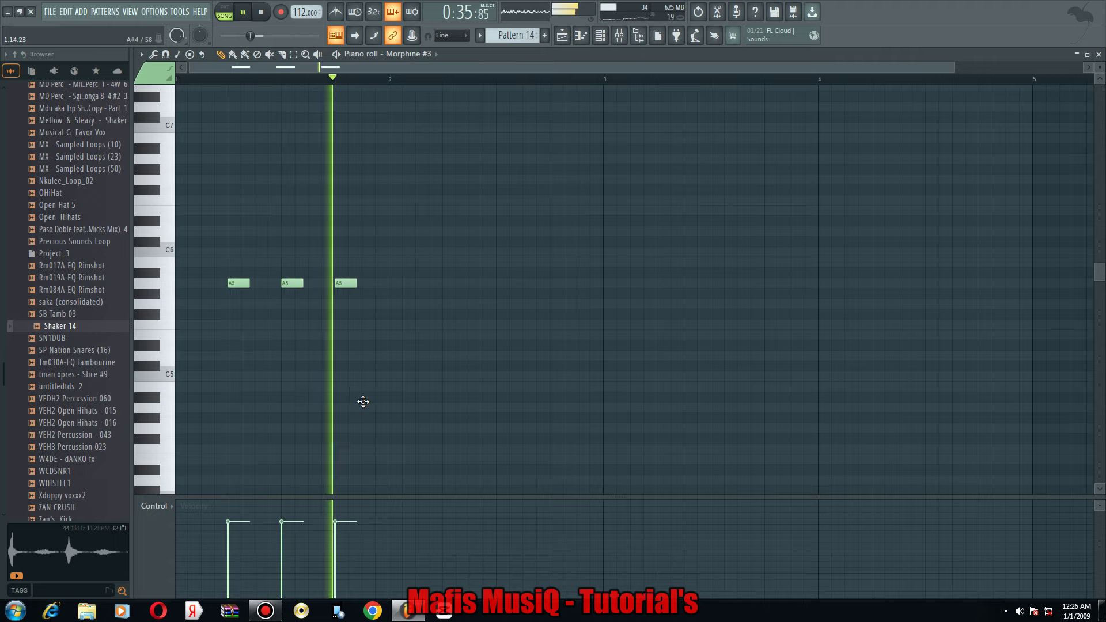
click(367, 398)
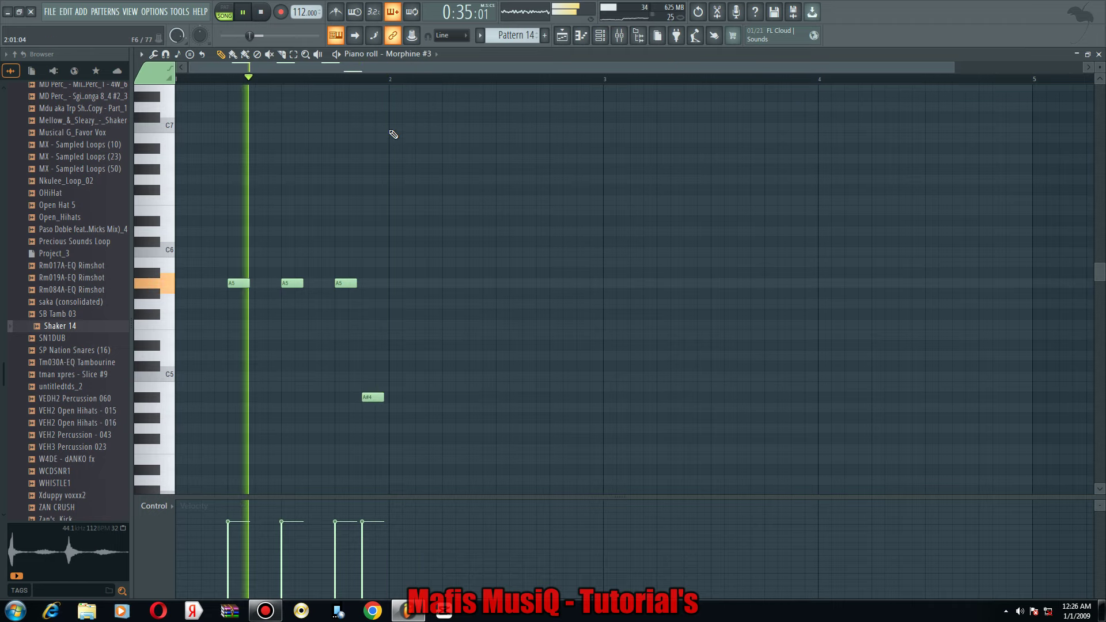
Copy bar 1's notes into bar 2 one octave higher, and lower the last notes of bars 1 and 2 to A4 and A5.
key(ctrl+a)
key(ctrl+b)
key(ctrl+Up)
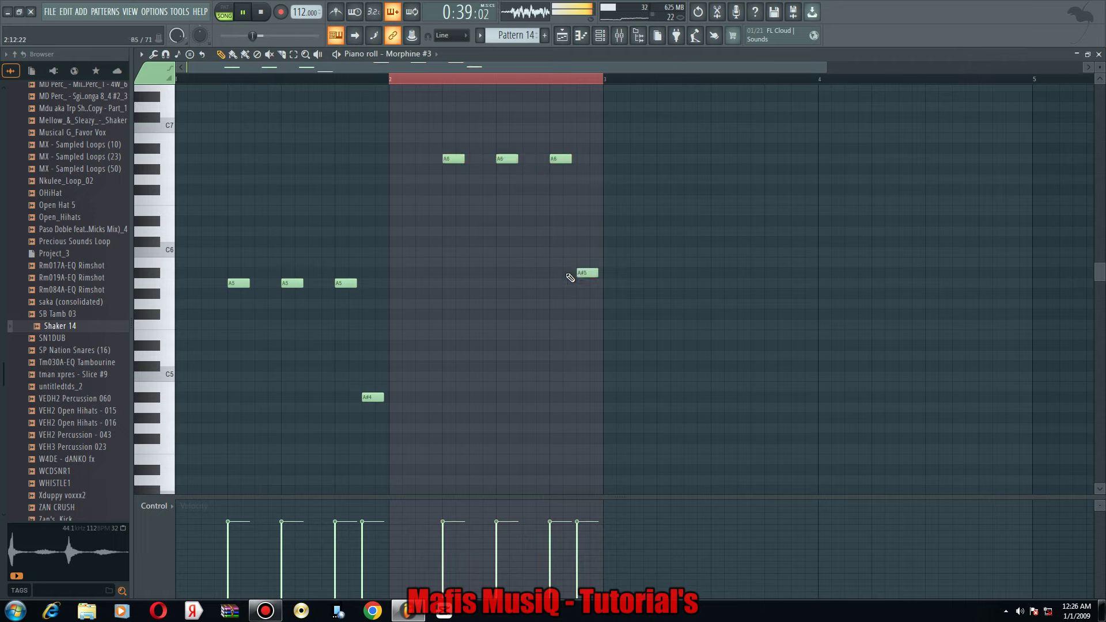
drag(580, 274, 581, 283)
drag(367, 399, 367, 409)
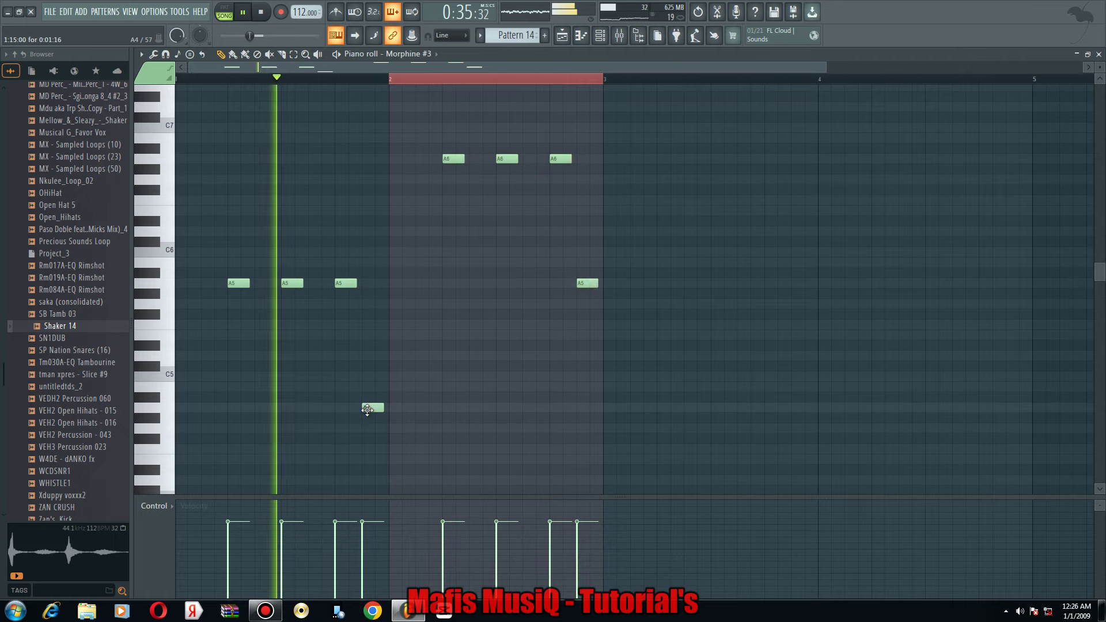
Add an A5 note half a beat into bar 2 and duplicate the two-bar phrase into bars 3 and 4.
click(419, 283)
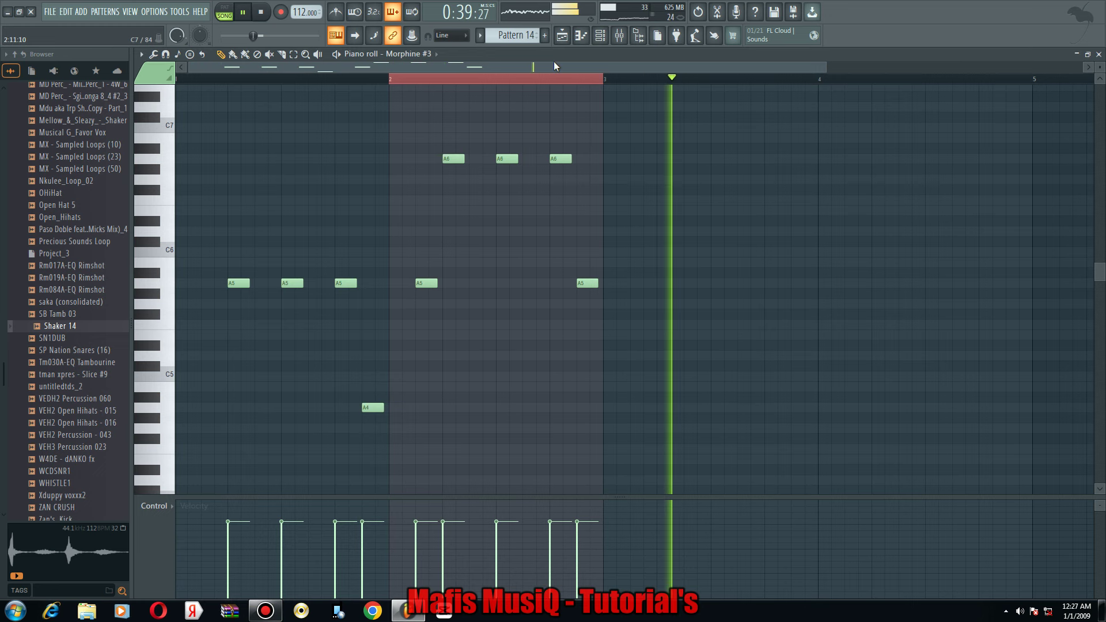
key(ctrl+b)
key(ctrl+a)
Replace Fruity Convolver with Fruity Reeverb 2 in slot 2 of the Morphine #3 mixer track.
click(600, 36)
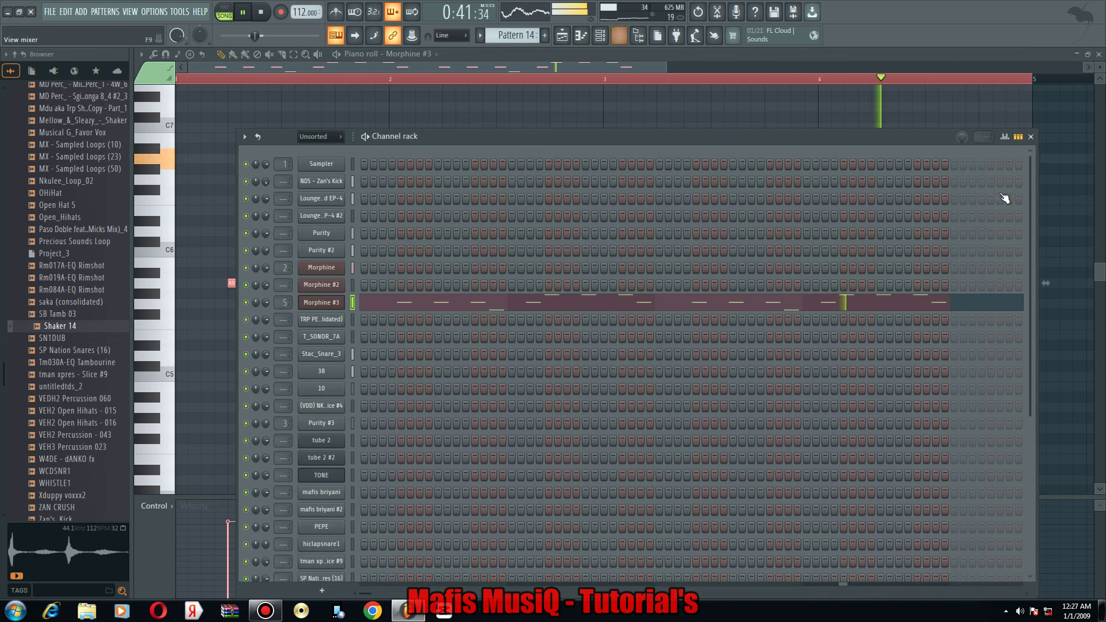
key(F9)
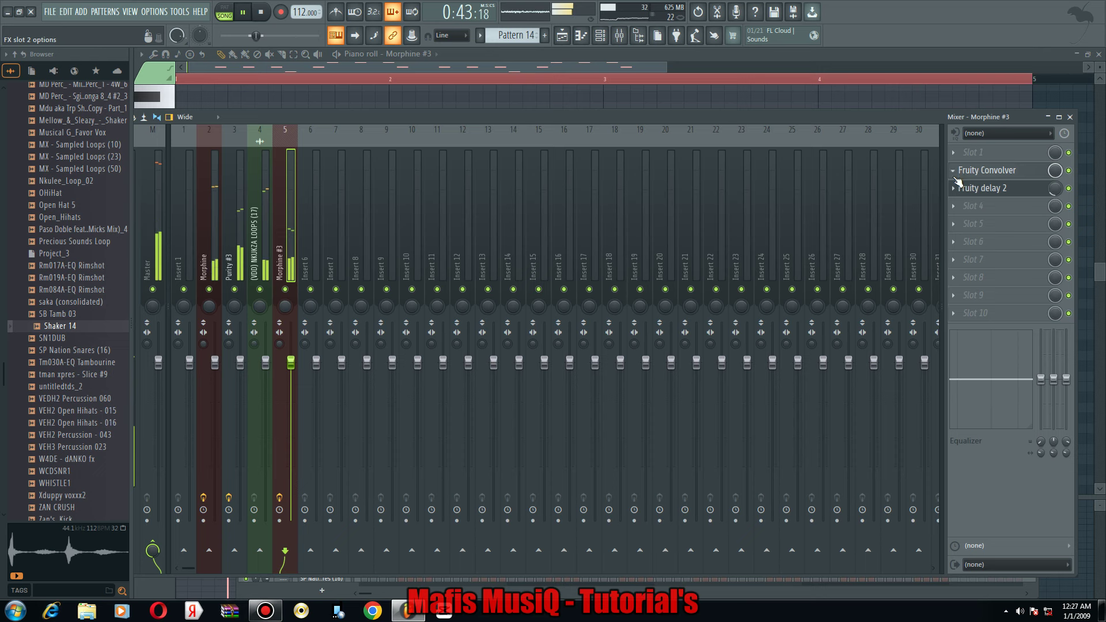
click(956, 180)
mouse_move(973, 185)
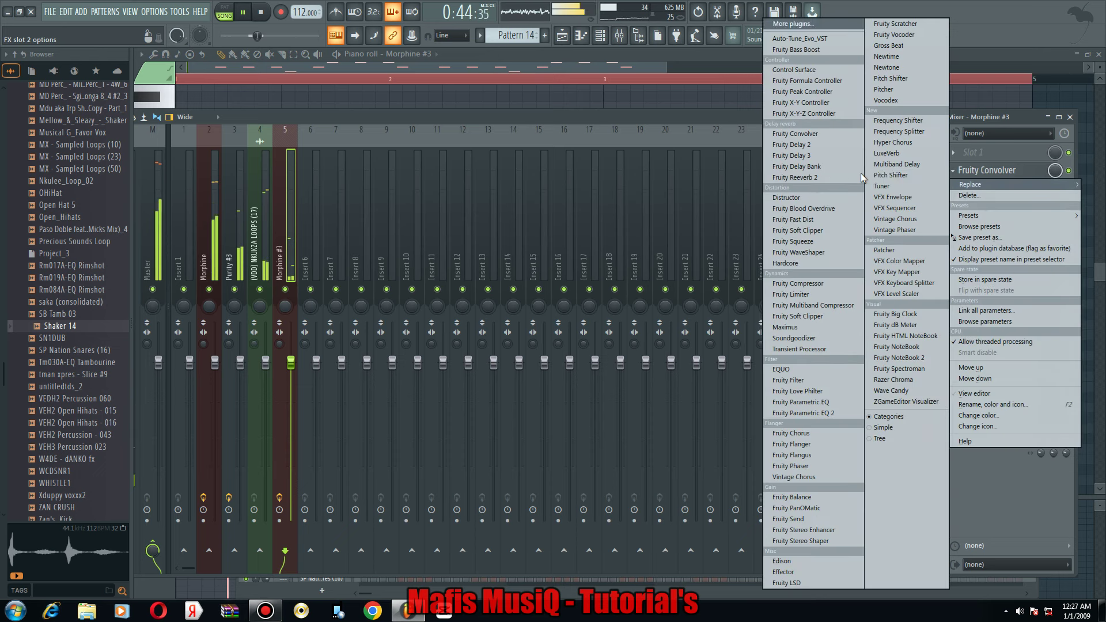
click(804, 178)
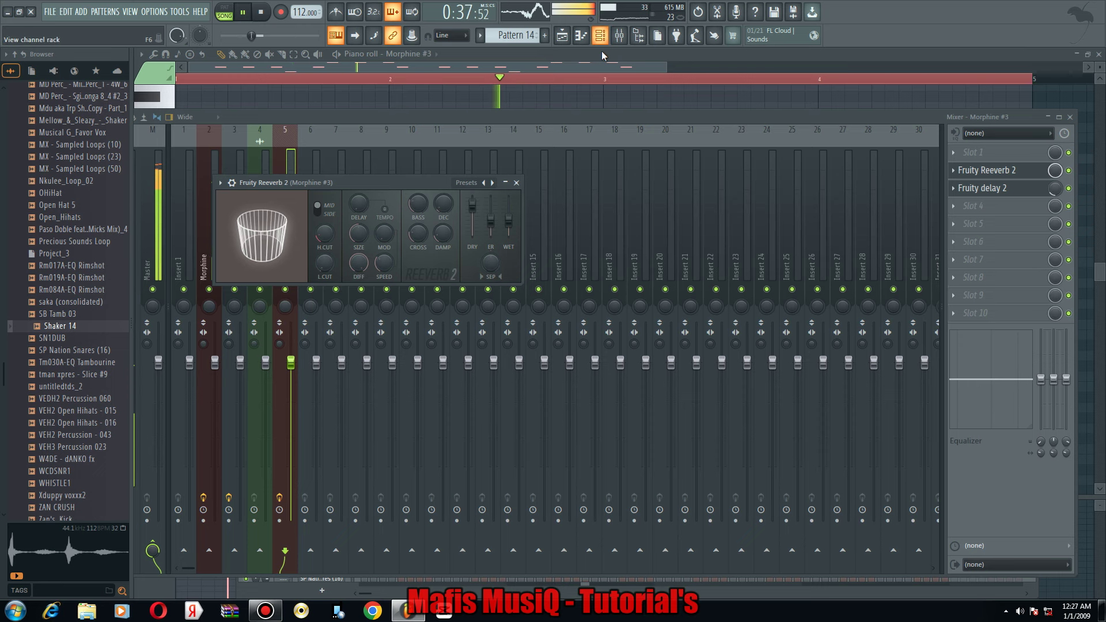
click(968, 207)
mouse_move(973, 220)
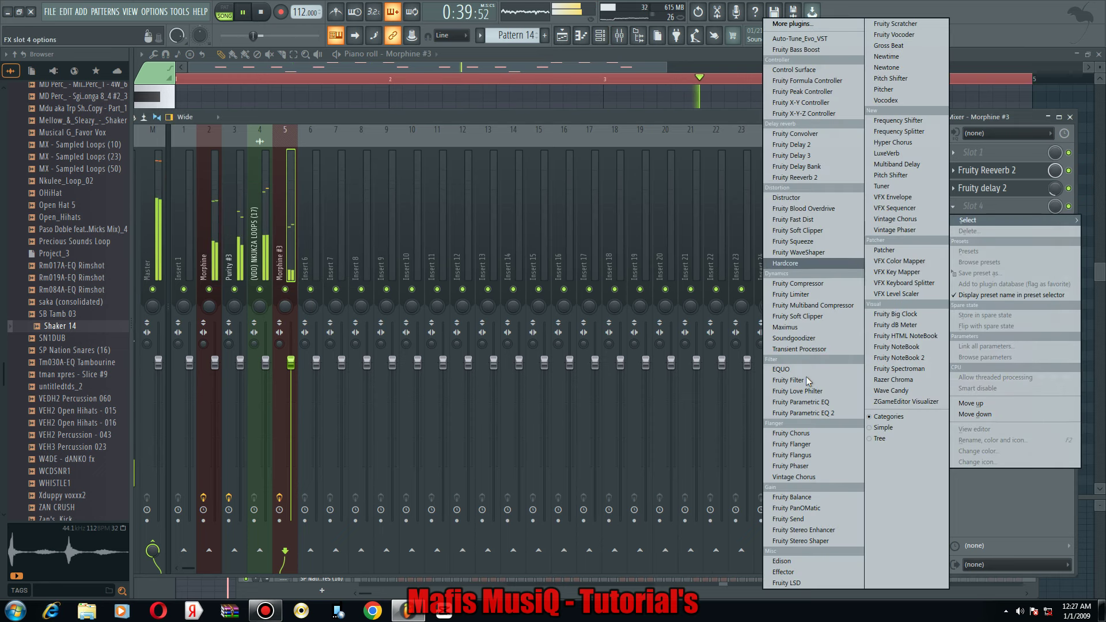
click(611, 54)
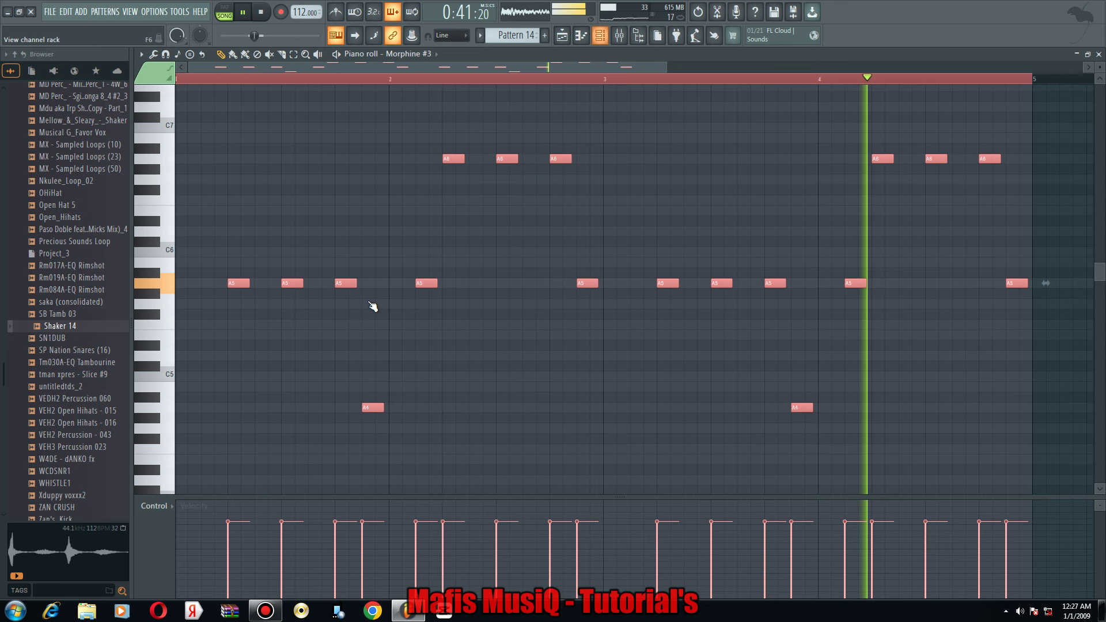
Try all the Morphine #3 notes one octave lower and shift them back up an octave.
key(F6)
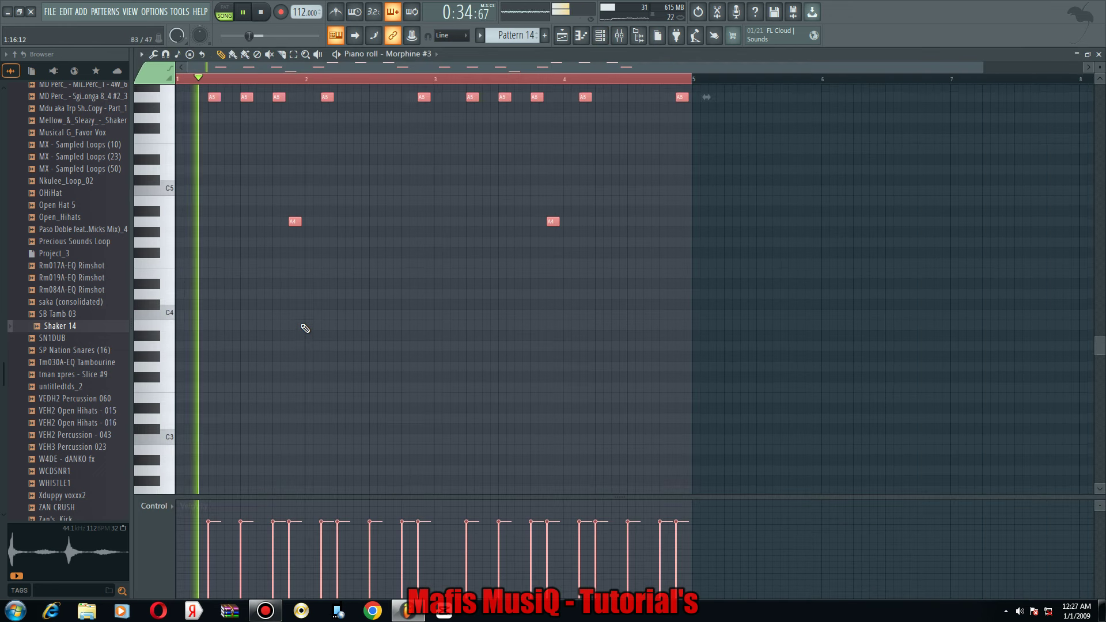
key(ctrl+Down)
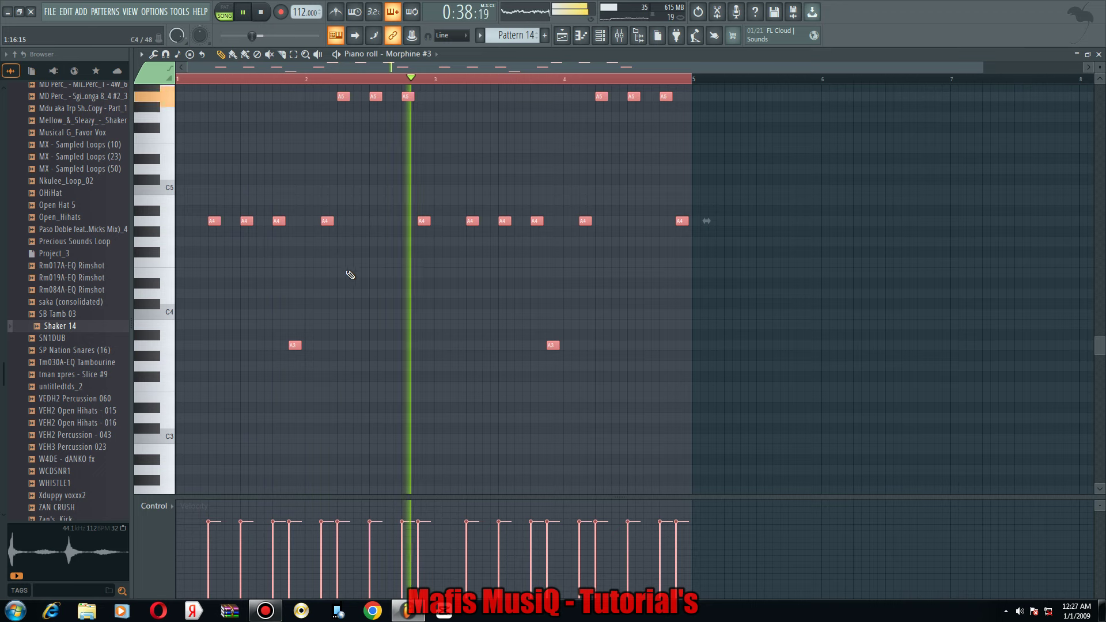
key(ctrl+Up)
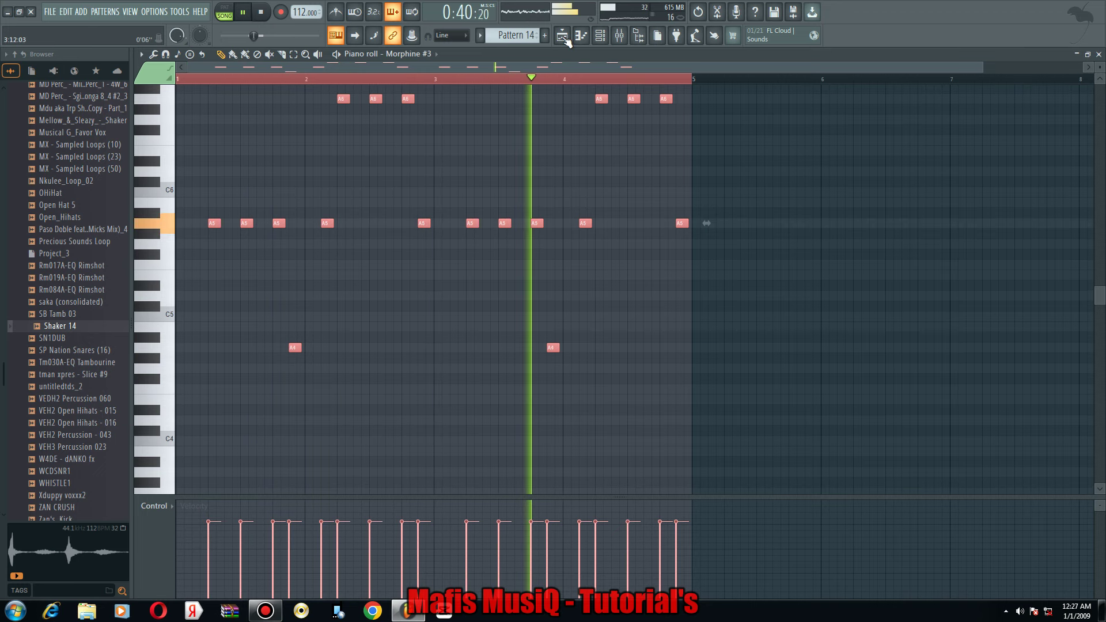
Duplicate the Pattern 14 clip in the playlist to fill bars 17 to 24 and move both clips to Track 19.
key(F5)
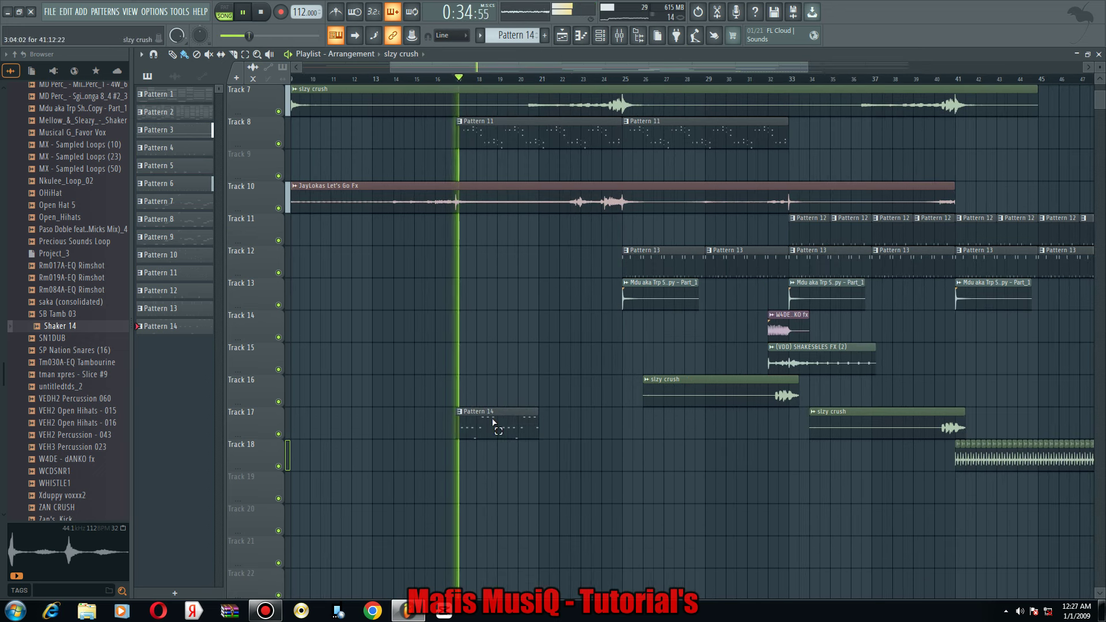
drag(494, 425, 582, 434)
key(ctrl+b)
key(shift+Down)
key(shift+Down)
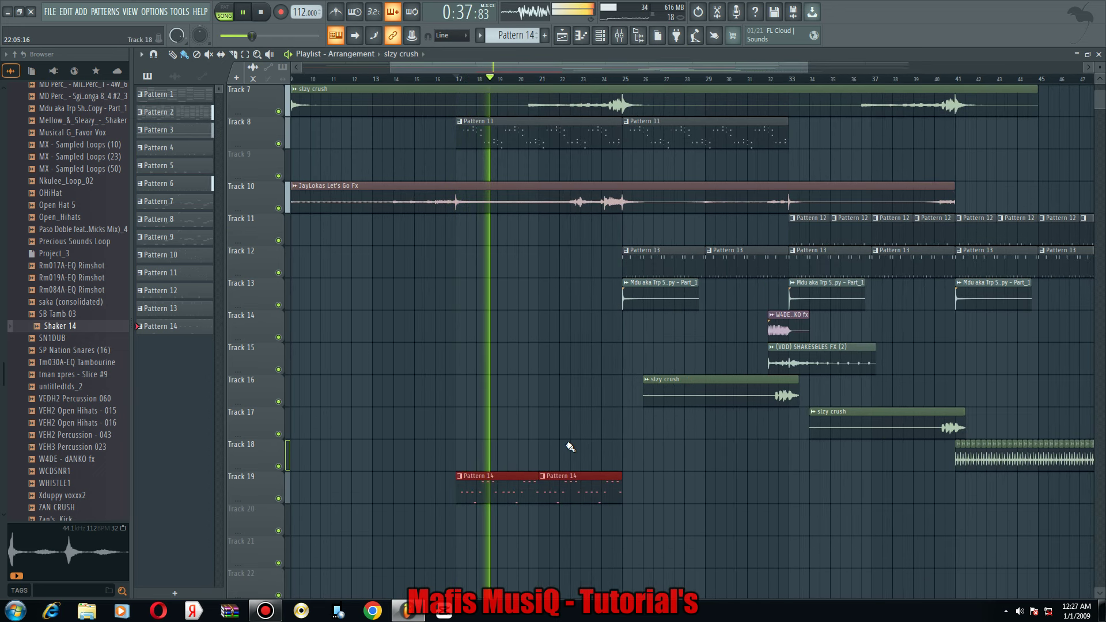
Repeat the pair of Pattern 14 clips twice more on Track 19 so they run up to bar 41.
scroll(570, 447, down, 1)
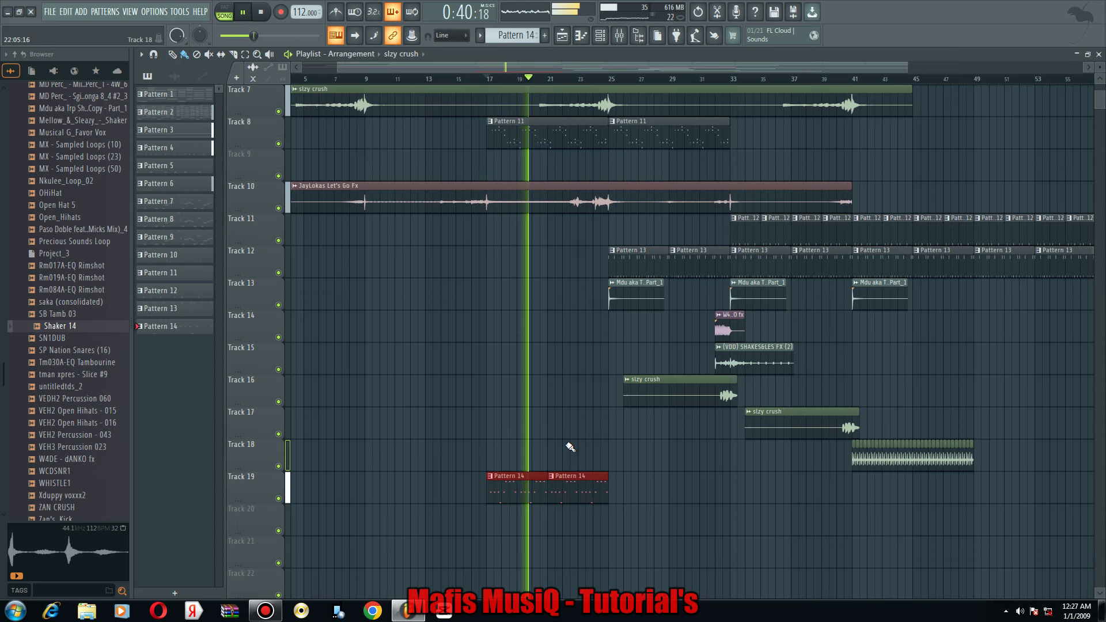
key(ctrl+b)
key(ctrl+b)
scroll(570, 447, down, 1)
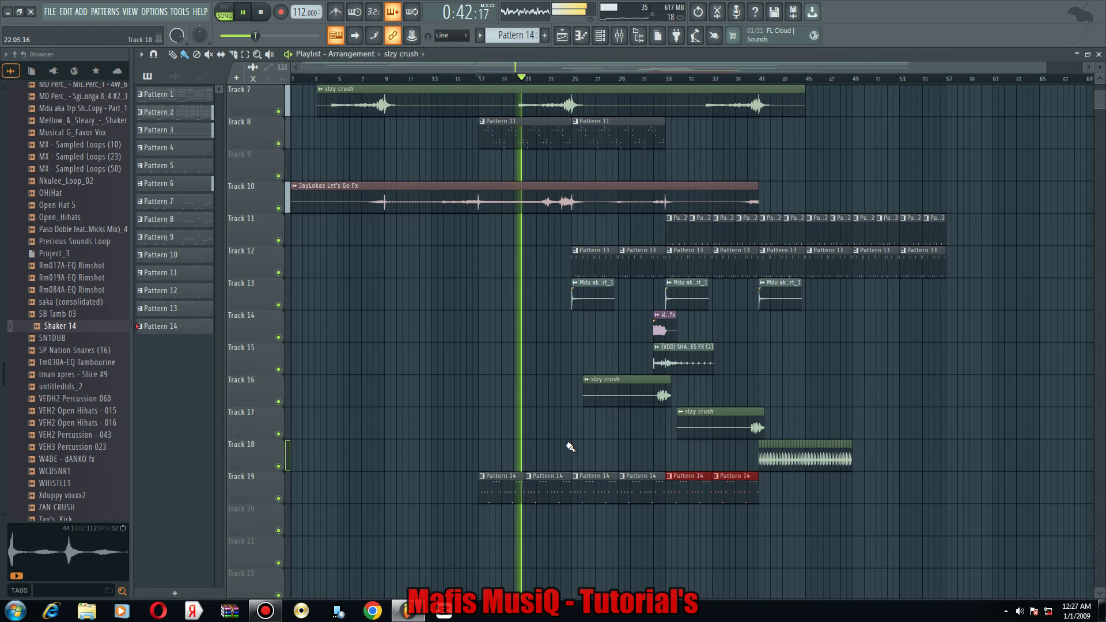
scroll(570, 447, up, 1)
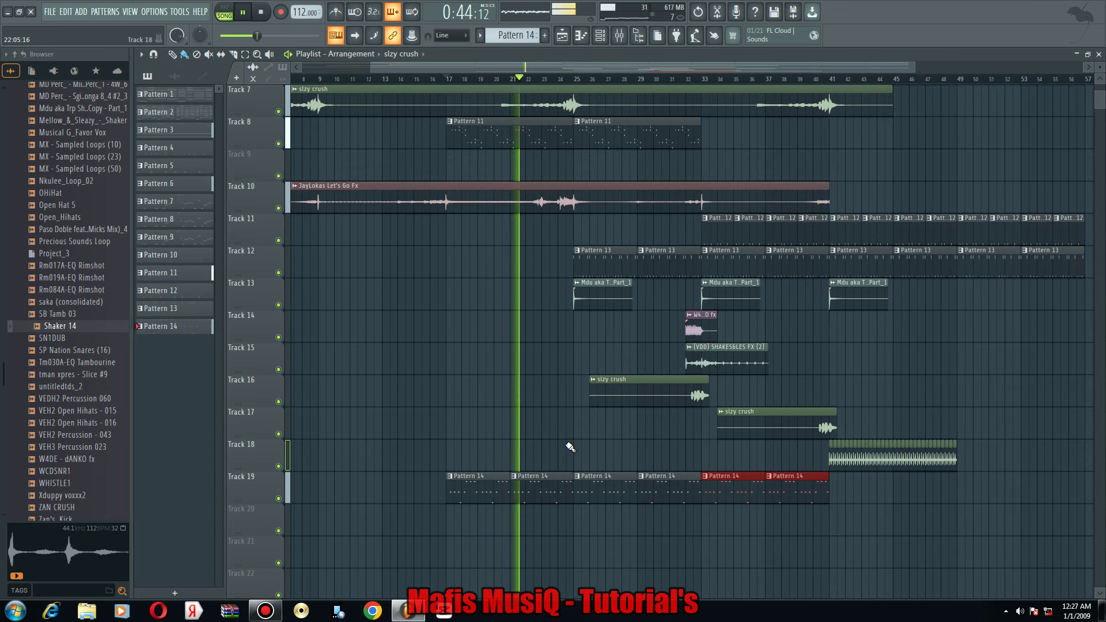
Duplicate the selected pair of Pattern 14 clips twice more on Track 19 to extend them from bar 41 to bar 57.
scroll(679, 468, down, 1)
scroll(693, 461, up, 2)
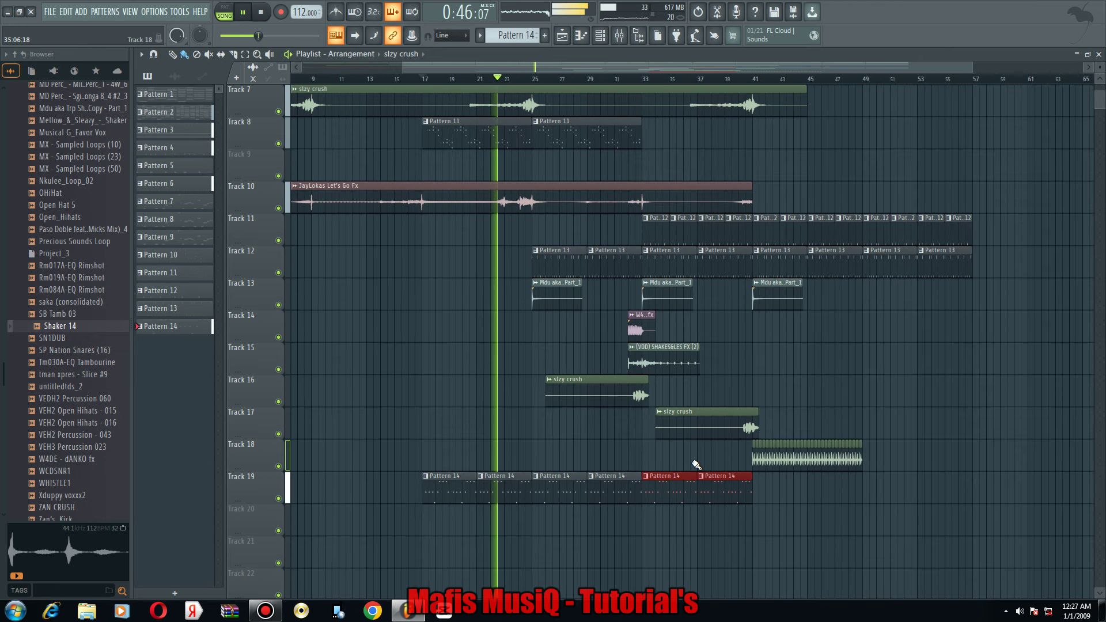
key(ctrl+b)
key(ctrl+b)
Duplicate the row of short percussion clips on Track 18 so it runs from bar 41 to bar 57, and clear the selection.
drag(777, 463, 954, 460)
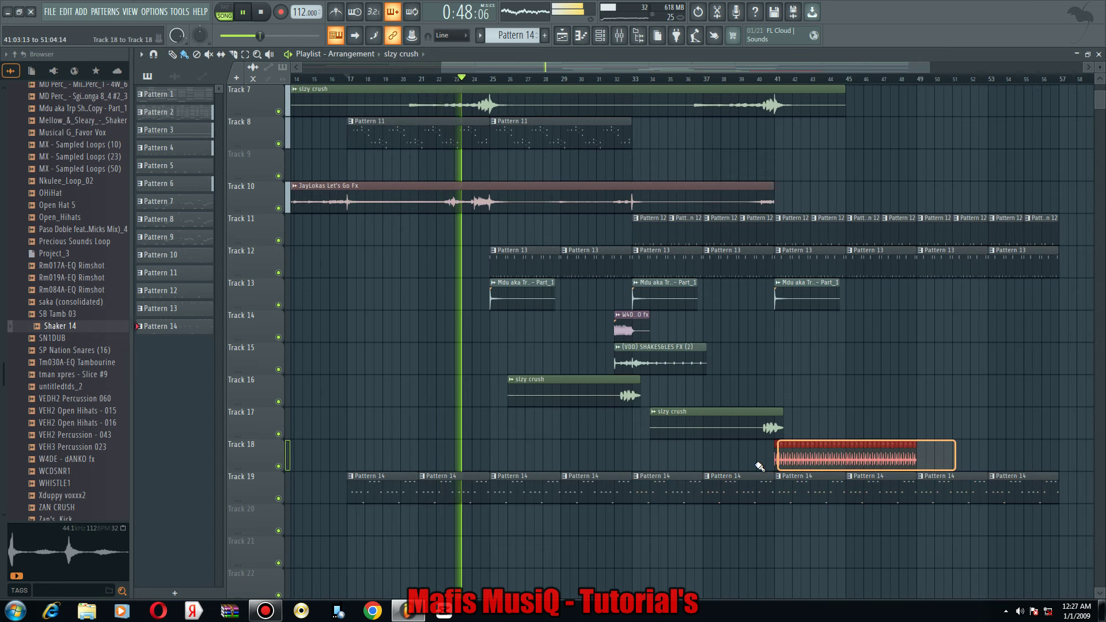
key(ctrl+b)
scroll(567, 449, down, 1)
ctrl+click(560, 454)
scroll(561, 455, up, 2)
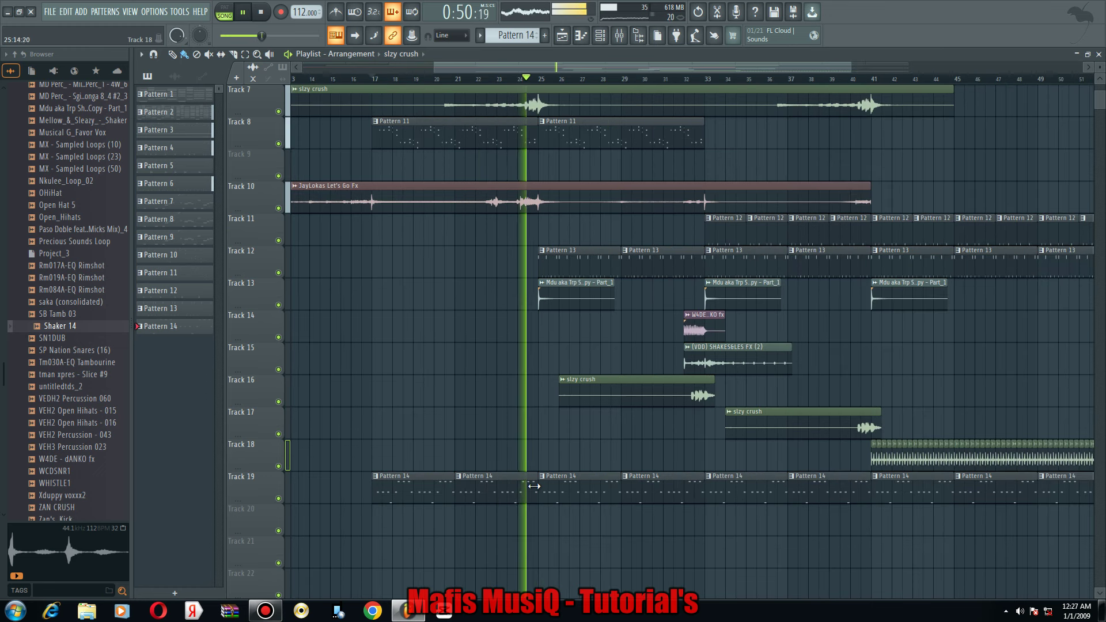
Check the Morphine #3 notes of Pattern 14 in the piano roll and the channel rack.
click(558, 486)
click(579, 38)
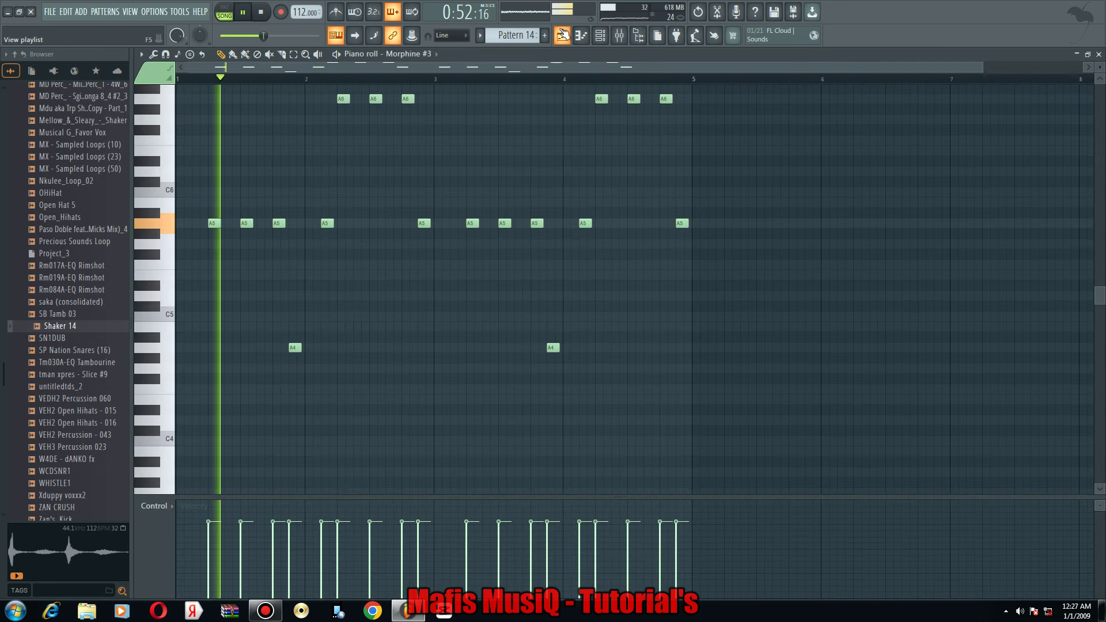
click(600, 41)
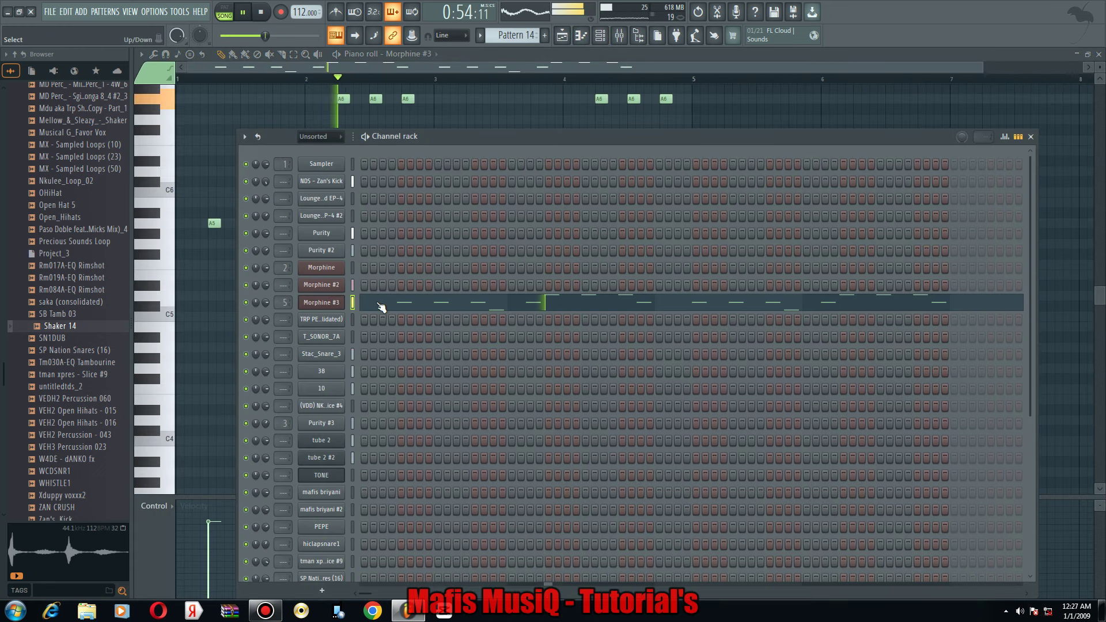
key(F5)
click(380, 305)
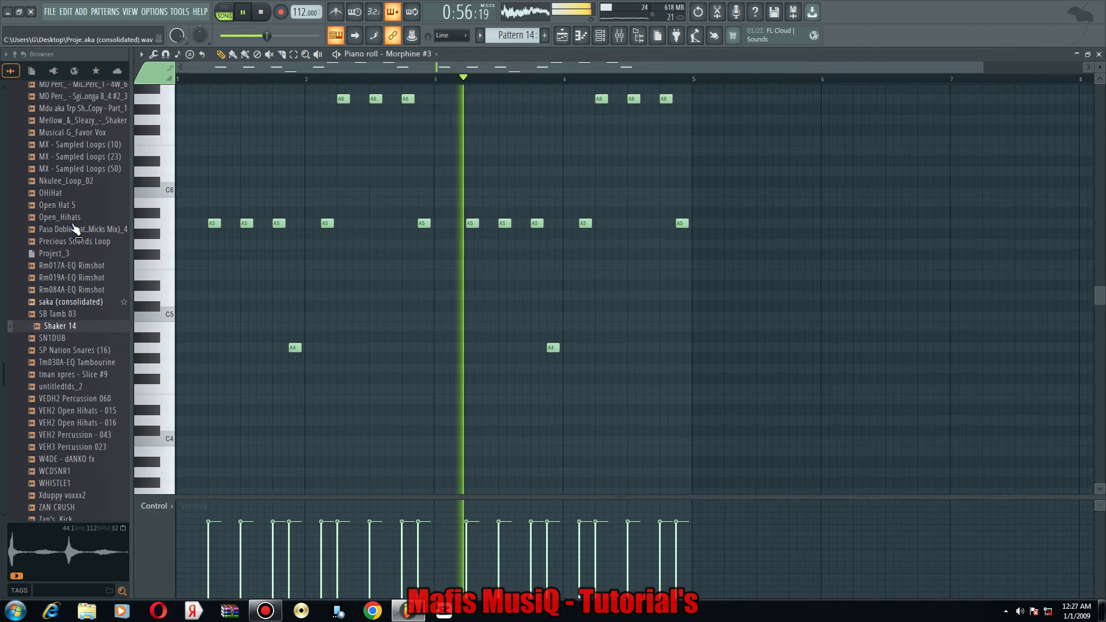
Look through the samples in the Project_3pilato black folder, audition KDM-EQ Conga (4), and collapse the folder.
scroll(66, 230, up, 4)
click(70, 215)
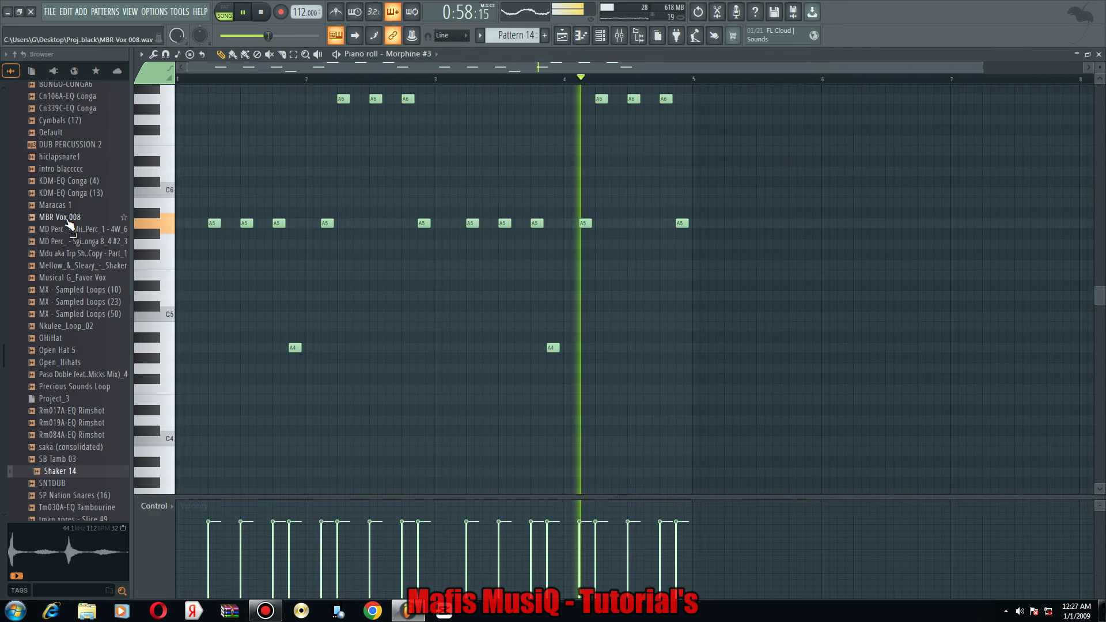
click(64, 180)
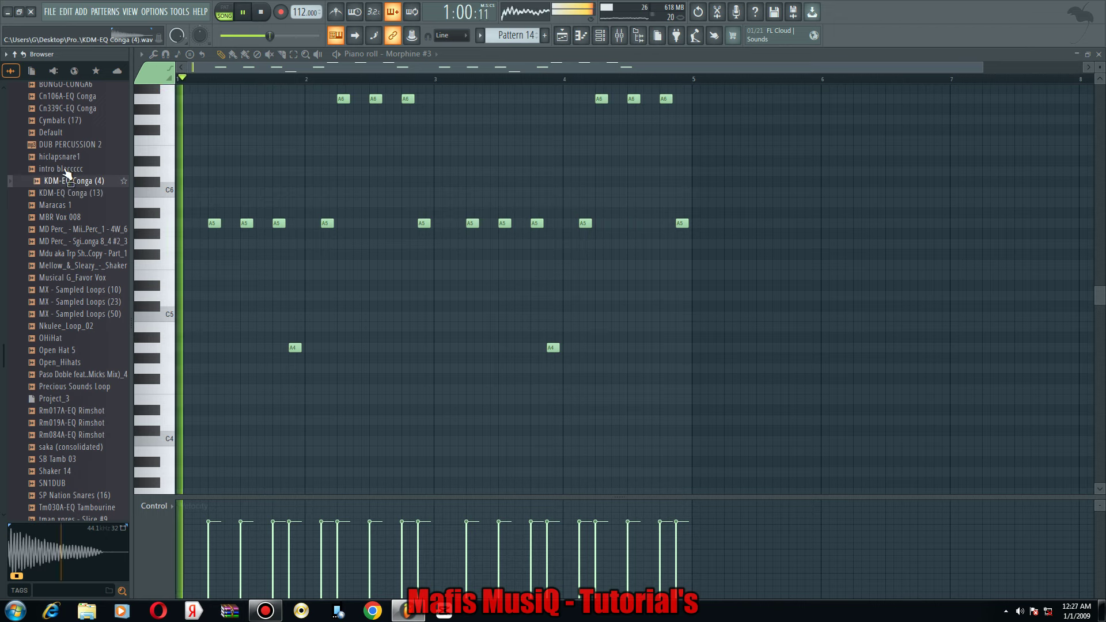
scroll(62, 190, up, 2)
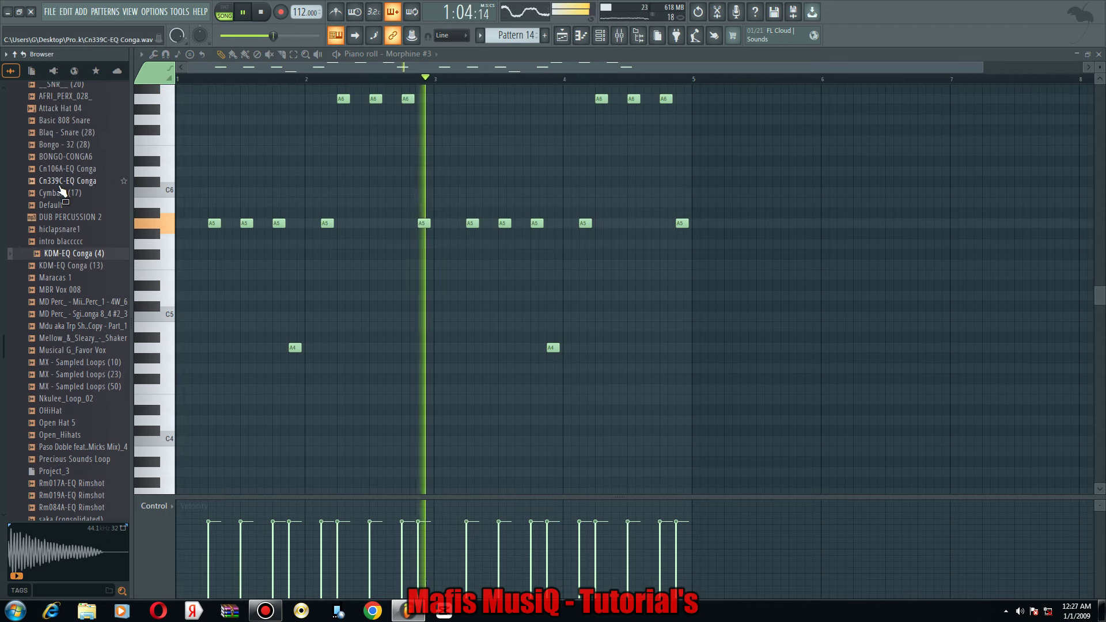
scroll(58, 214, up, 4)
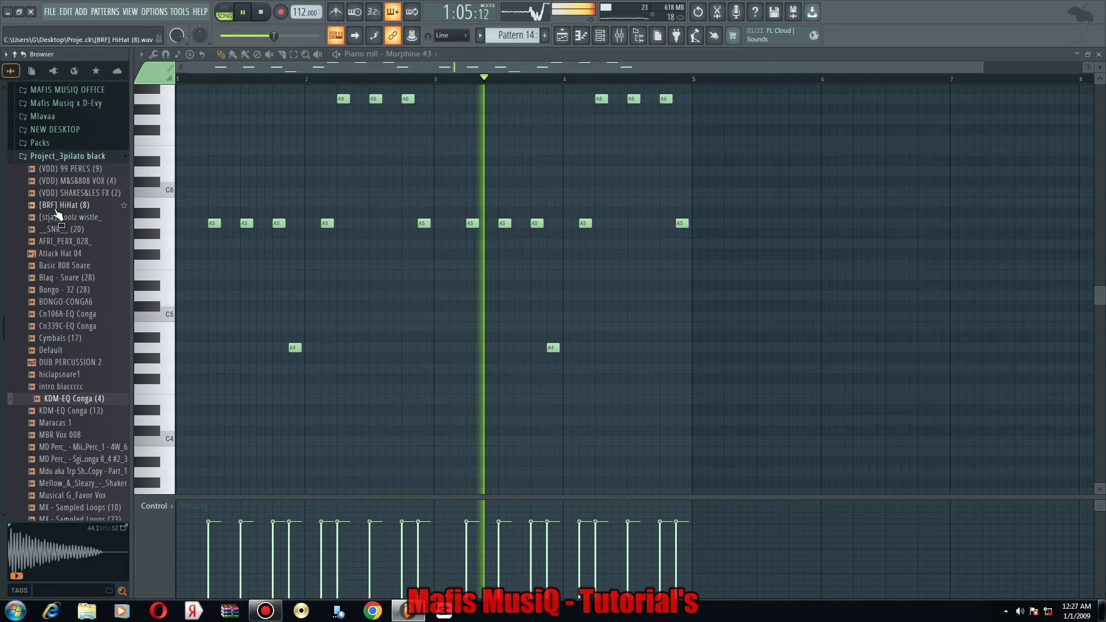
click(61, 156)
Merge the two Pattern 14 clips at bars 33 to 41 on Track 19 and transpose the merged pattern's notes down an octave.
click(562, 35)
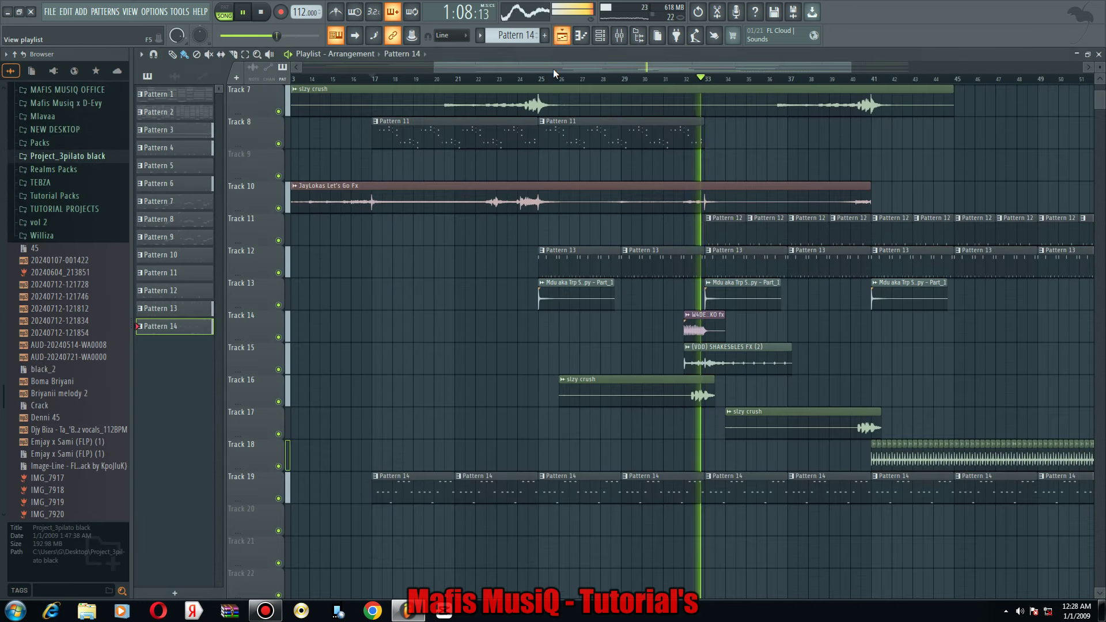
scroll(665, 500, up, 2)
drag(665, 500, 727, 490)
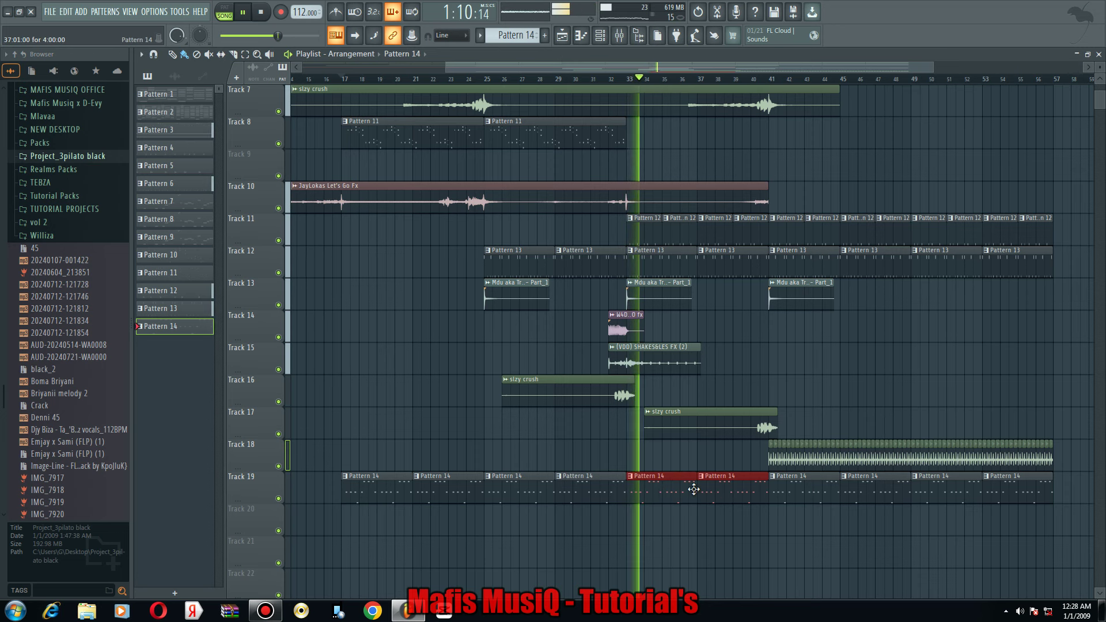
key(ctrl+g)
double_click(693, 493)
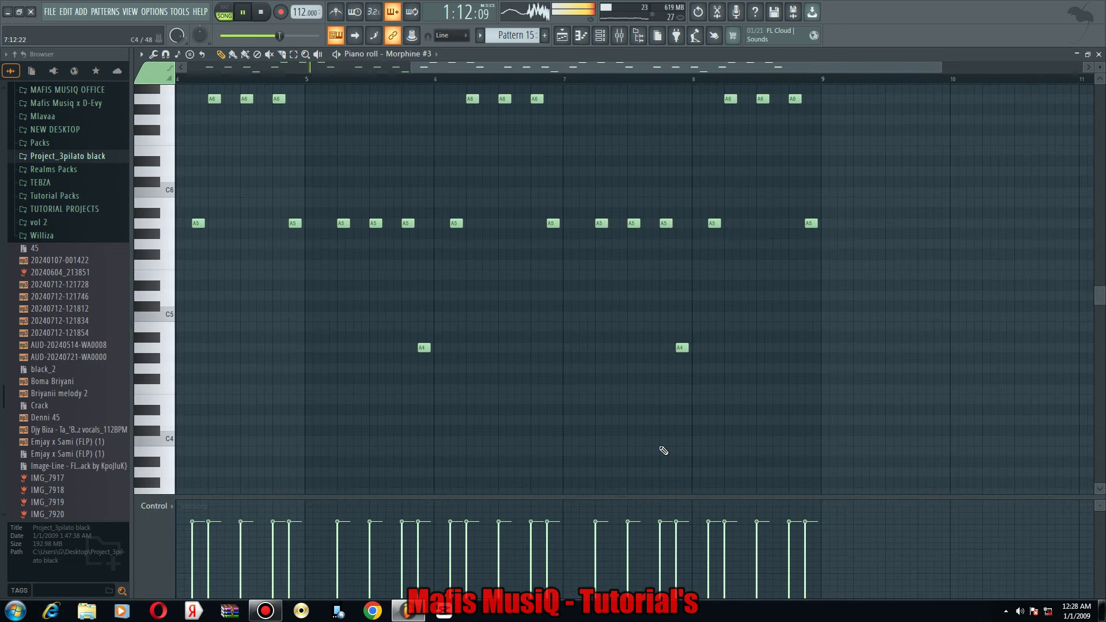
key(ctrl+Down)
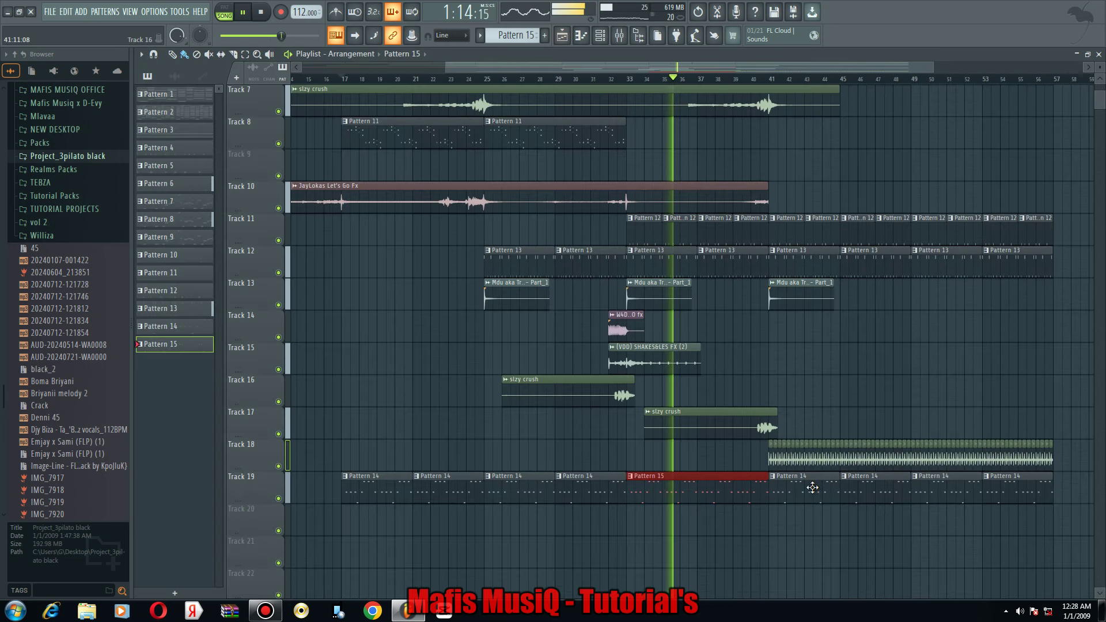
Replace the Pattern 14 clips at bars 41 to 49 on Track 19 with a duplicate of the Pattern 15 clip.
right_click(813, 486)
right_click(885, 491)
key(ctrl+b)
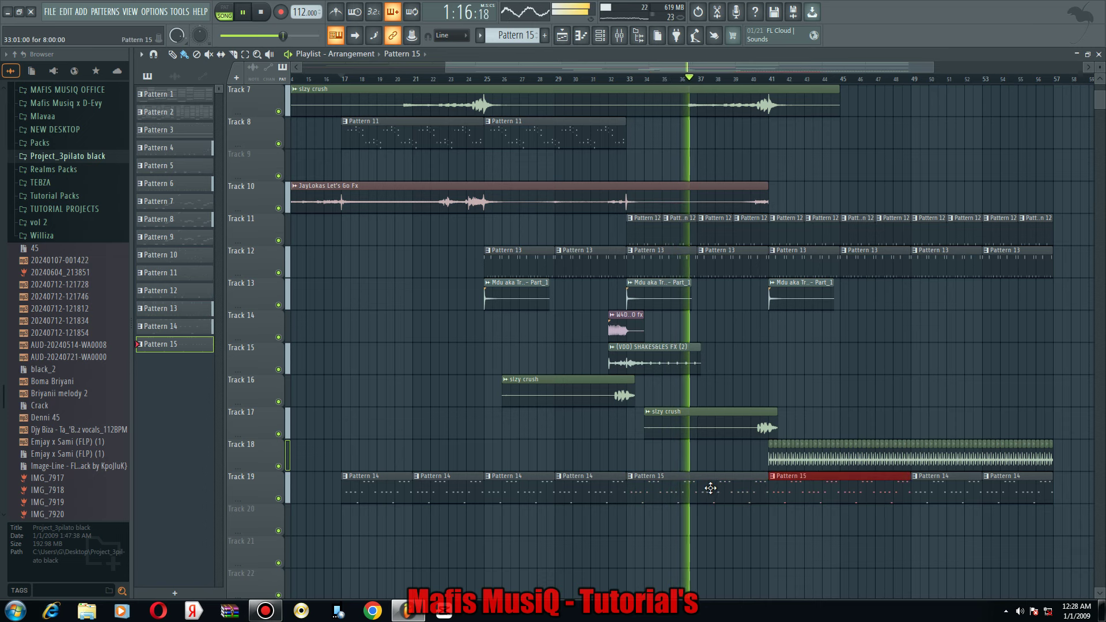
Shorten the slzy crush clip on Track 7 so it ends at bar 33.
scroll(717, 464, down, 2)
scroll(718, 464, up, 2)
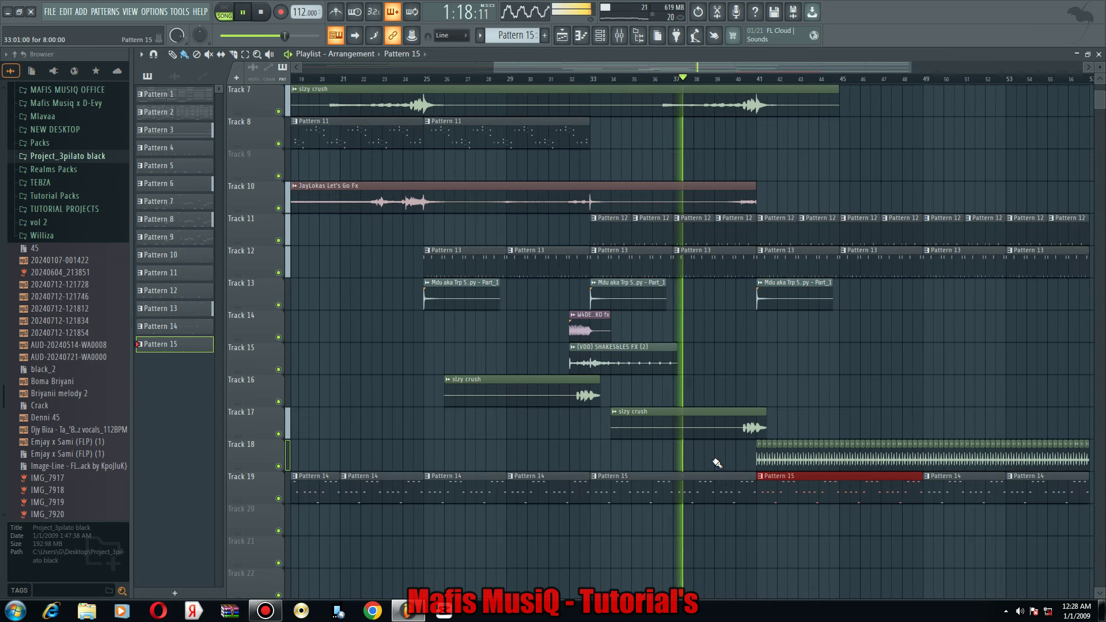
scroll(716, 463, up, 3)
scroll(751, 163, down, 3)
scroll(620, 162, up, 3)
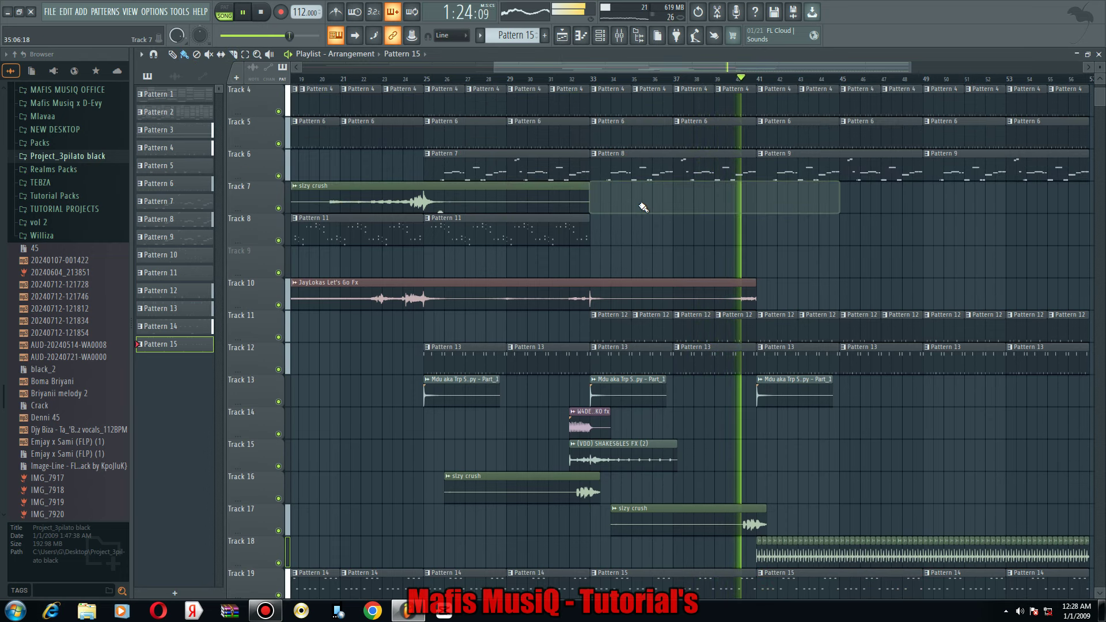
scroll(637, 276, down, 3)
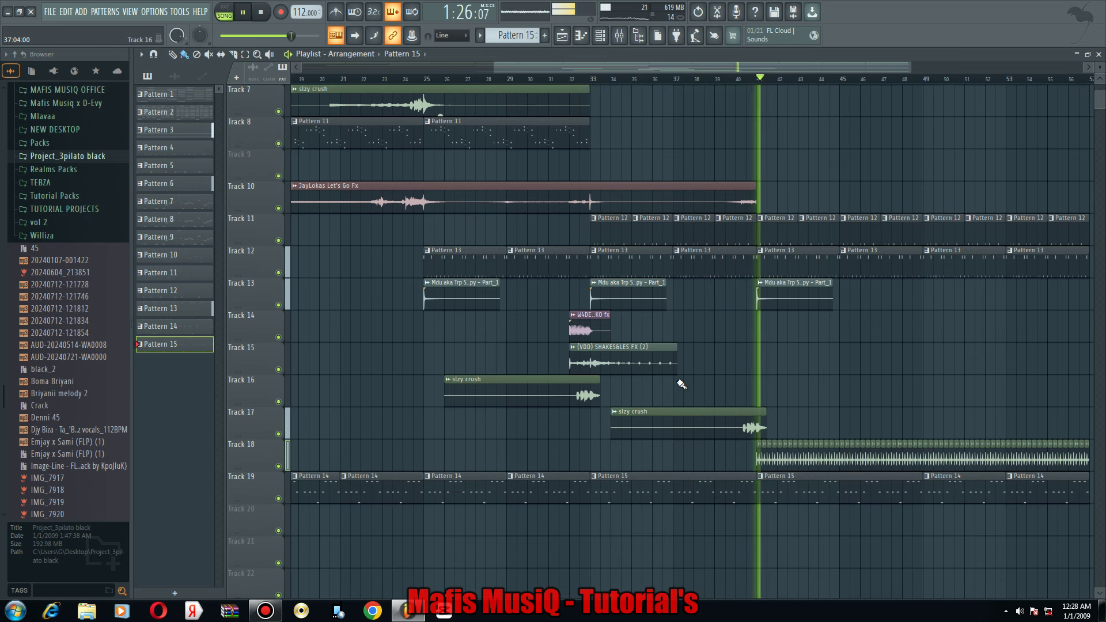
Copy the (VDD) SHAKES&LES FX (2) clip to bar 41 on Track 15 and trim both clips to just under two bars.
scroll(672, 373, down, 2)
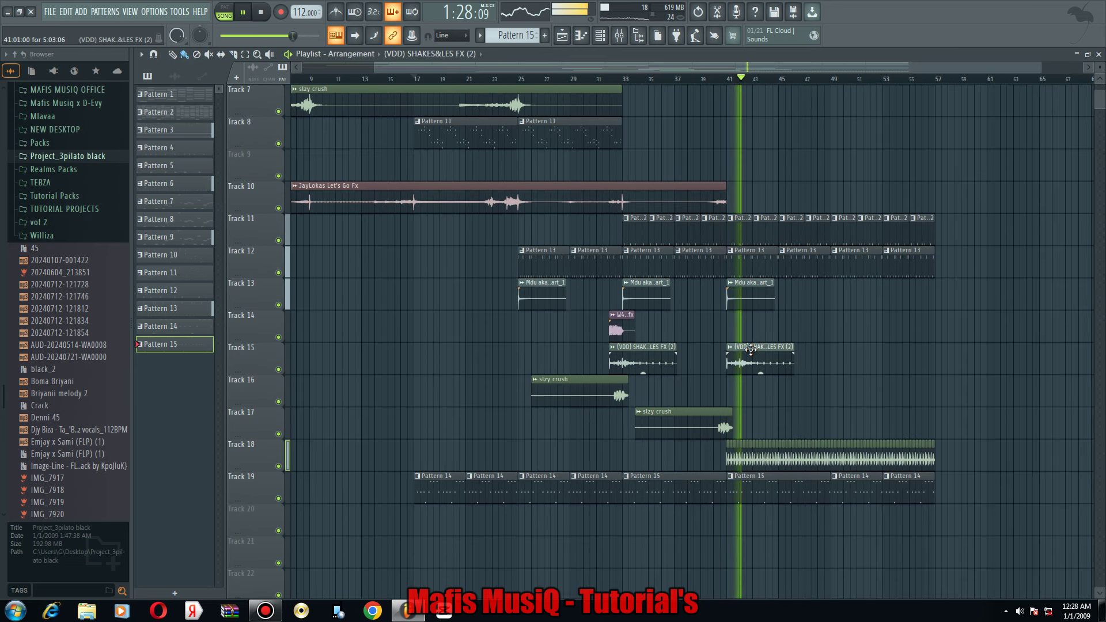
scroll(777, 360, up, 2)
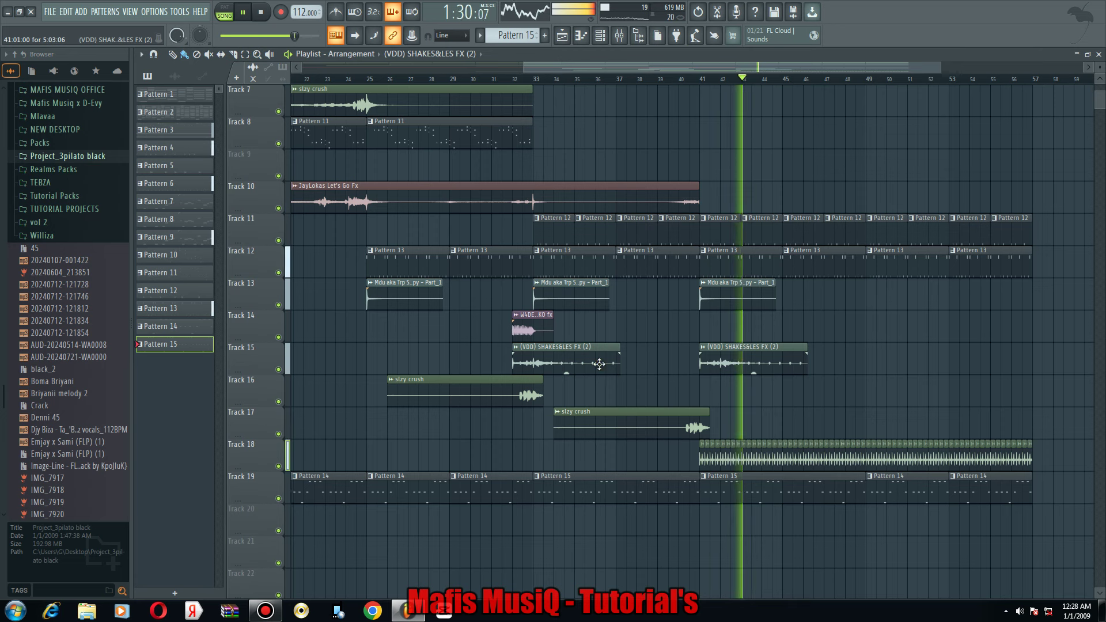
drag(597, 365, 814, 370)
scroll(802, 369, up, 3)
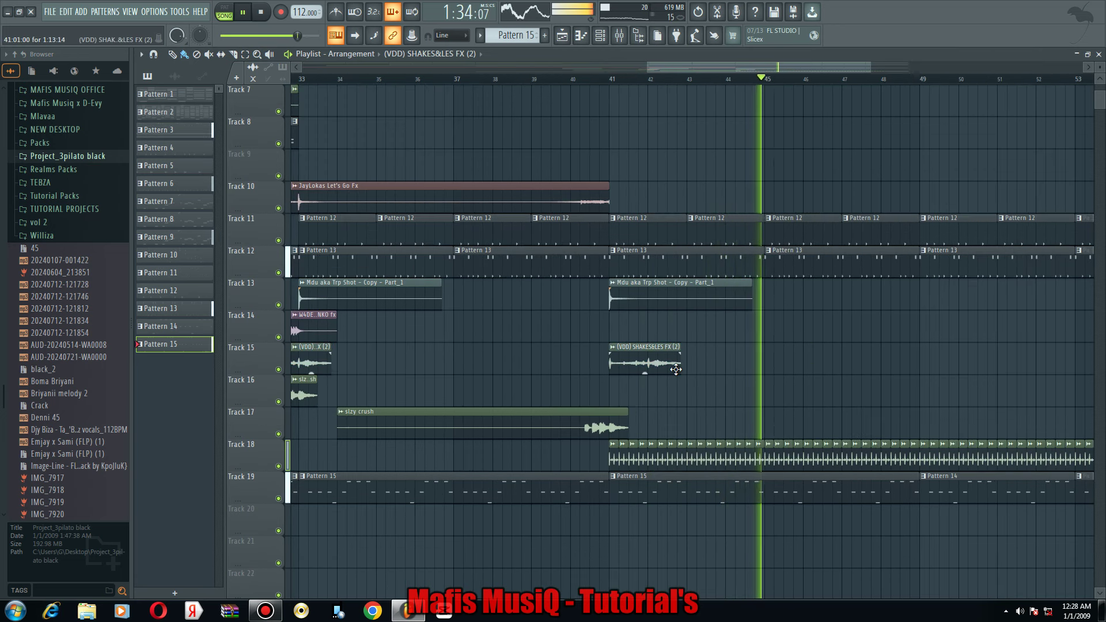
scroll(675, 370, up, 2)
scroll(680, 345, down, 2)
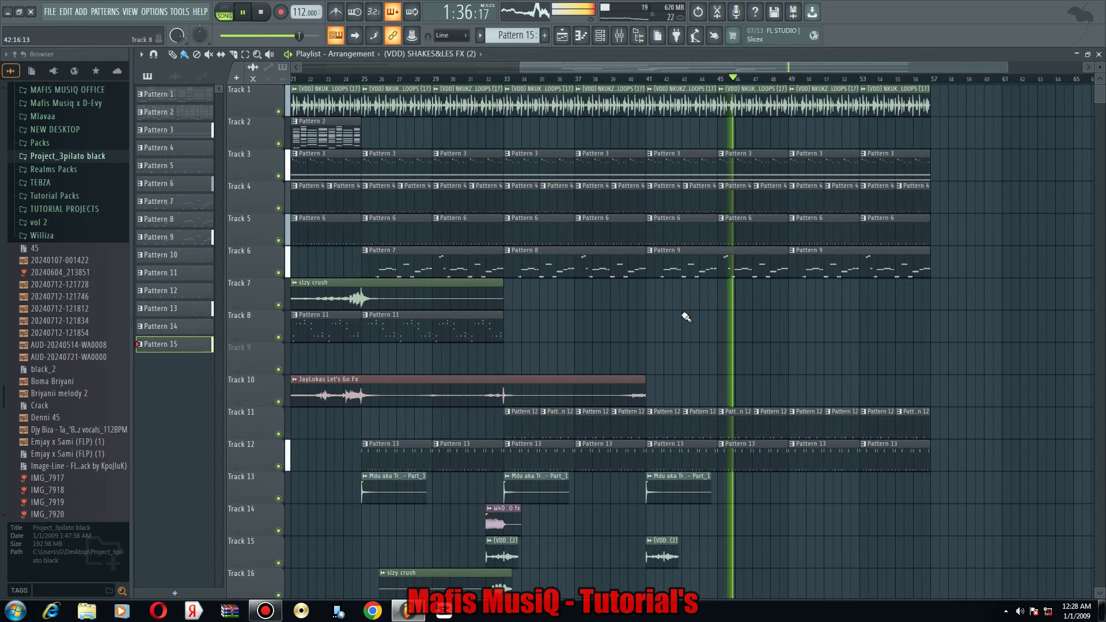
Play the song from bar 40 and place two copies of Pattern 2 on Track 2 to fill bars 41 to 57.
click(632, 80)
scroll(639, 285, down, 2)
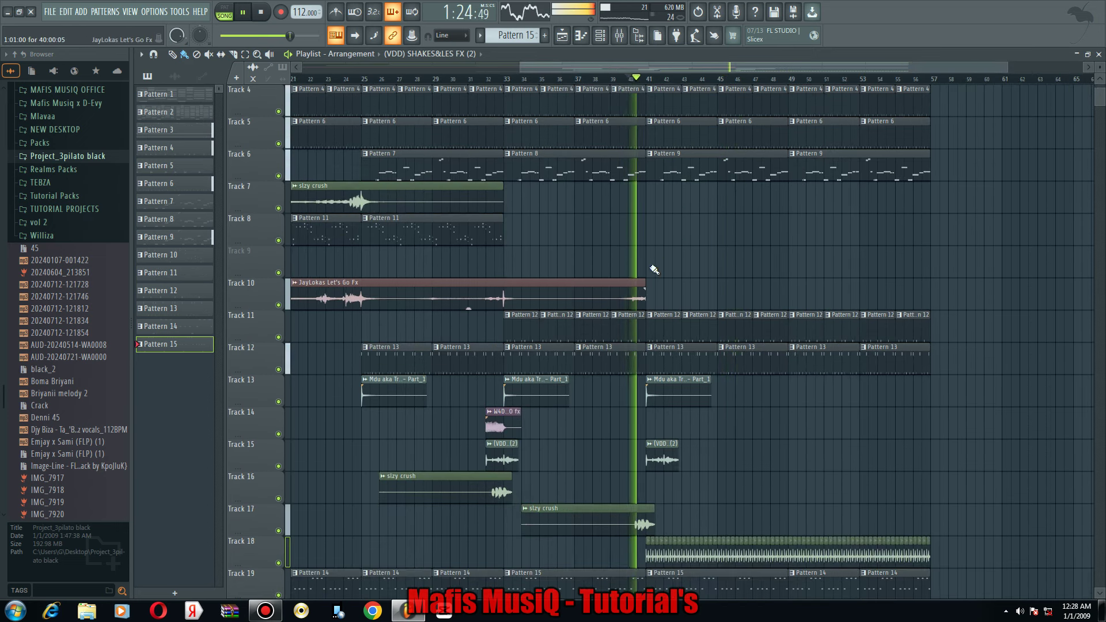
scroll(585, 295, up, 2)
scroll(547, 282, down, 2)
scroll(507, 218, up, 1)
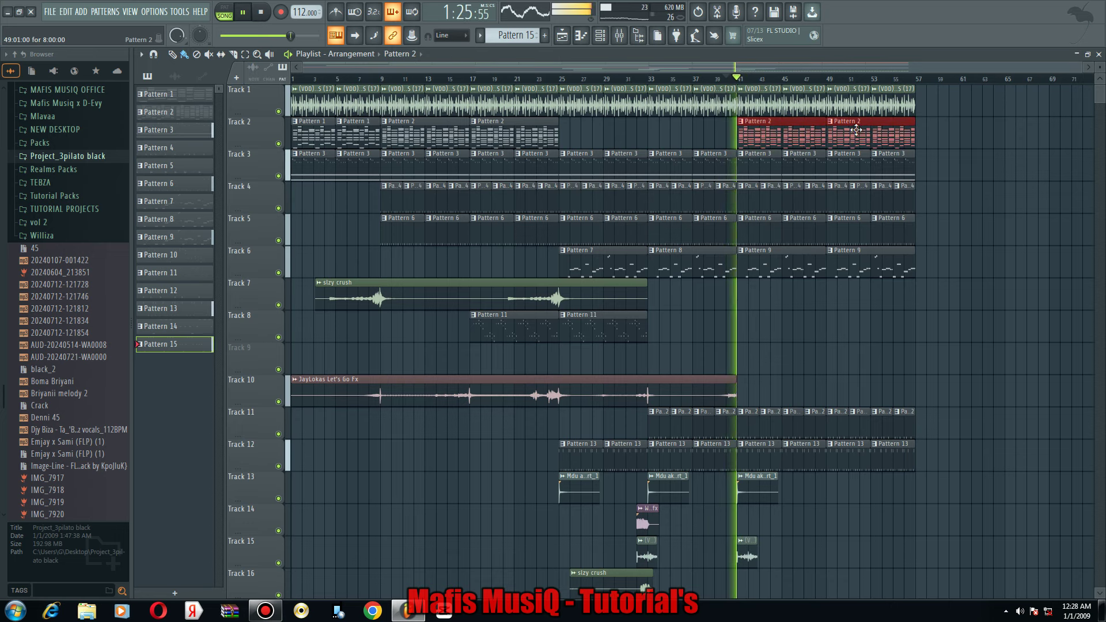
Merge the two copied Pattern 2 clips into one pattern and keep only its Morphine notes.
double_click(628, 156)
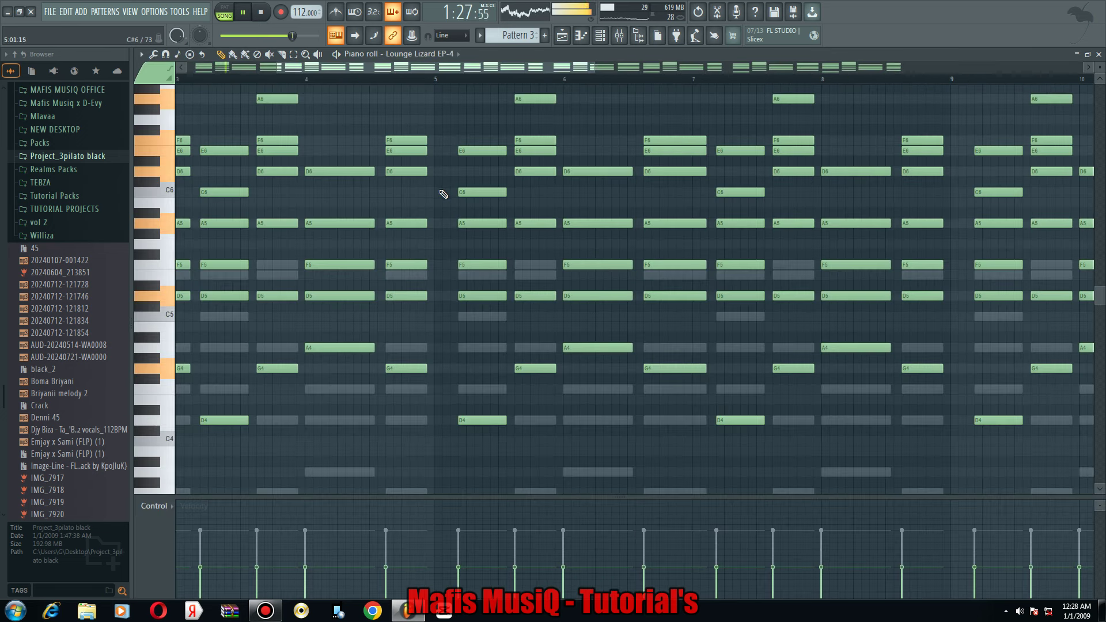
right_click(408, 279)
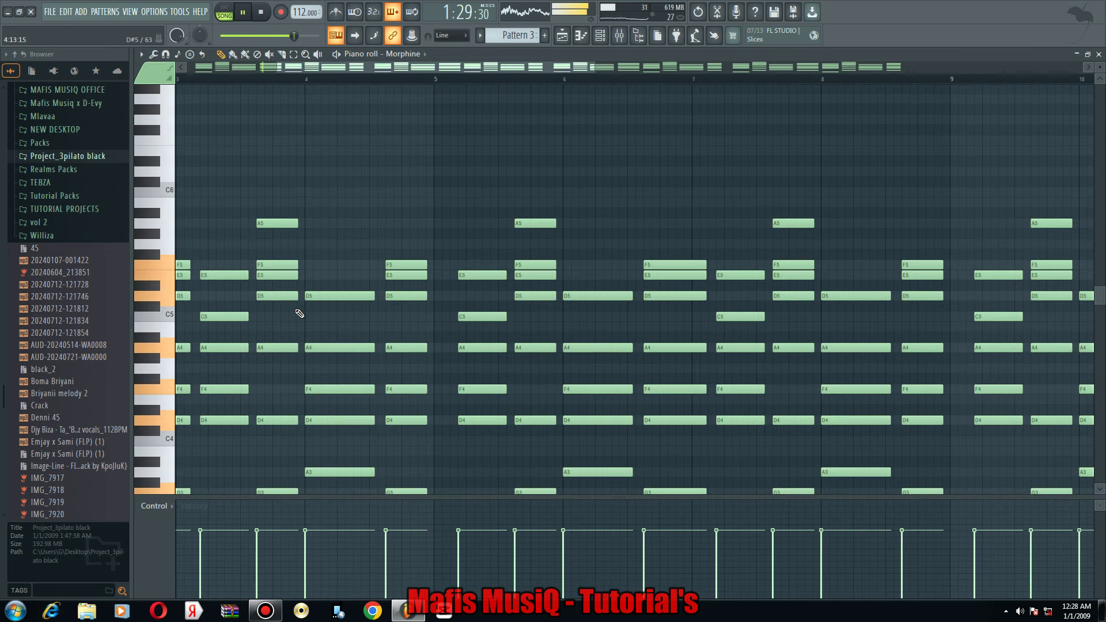
Select all the Morphine notes in the merged pattern and shorten them together into brief stabs.
scroll(294, 345, down, 7)
scroll(288, 372, up, 4)
key(ctrl+a)
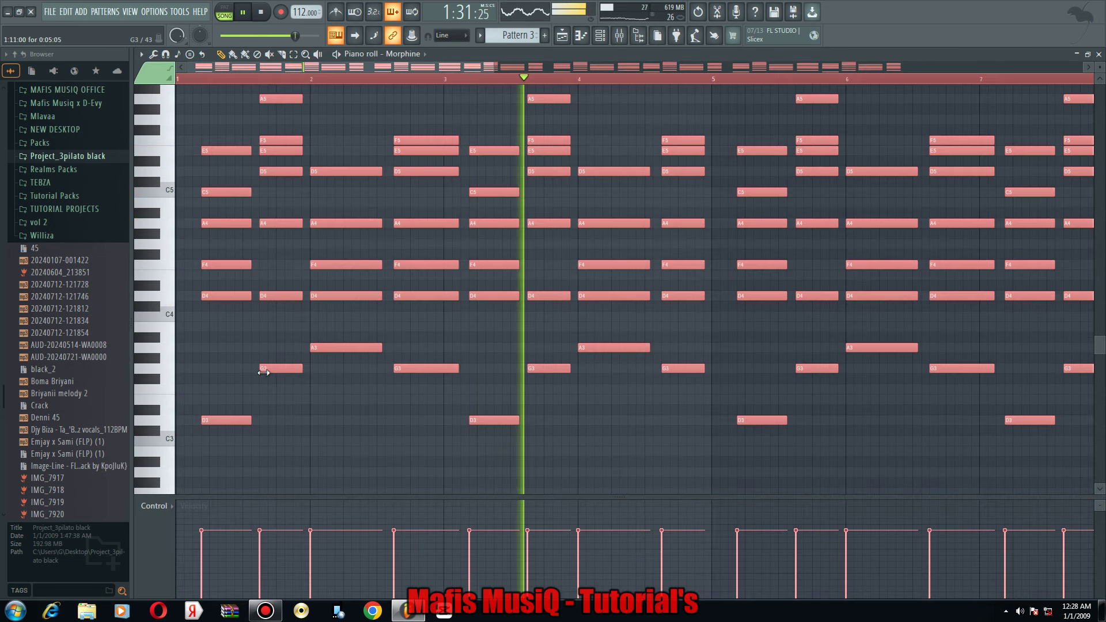
drag(284, 372, 246, 372)
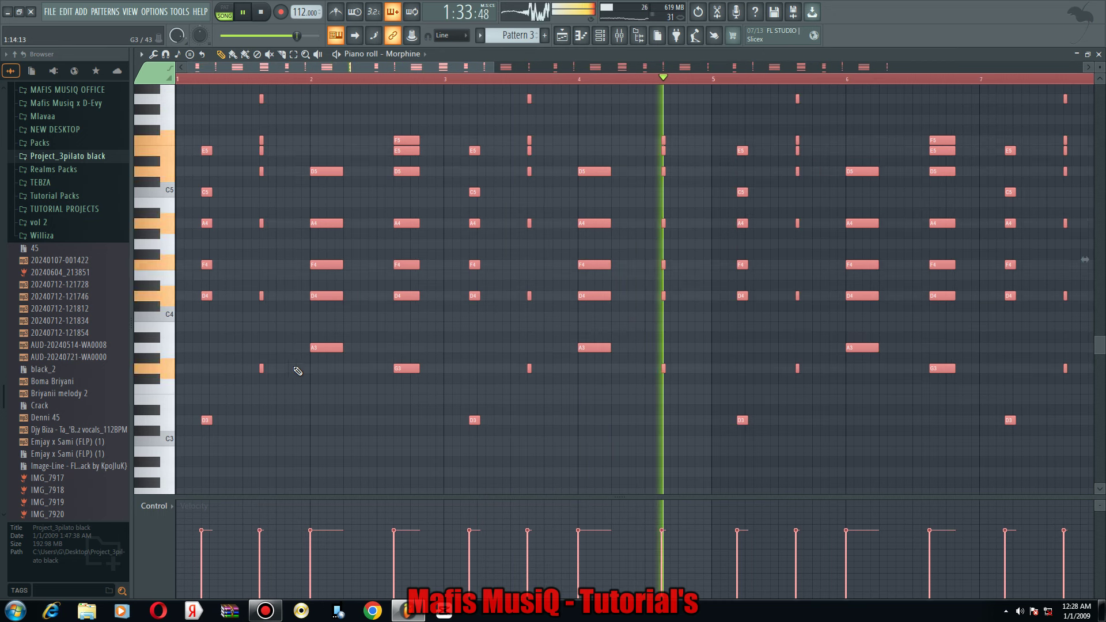
Lower the Morphine channel's volume to 71% and return to the playlist.
click(604, 38)
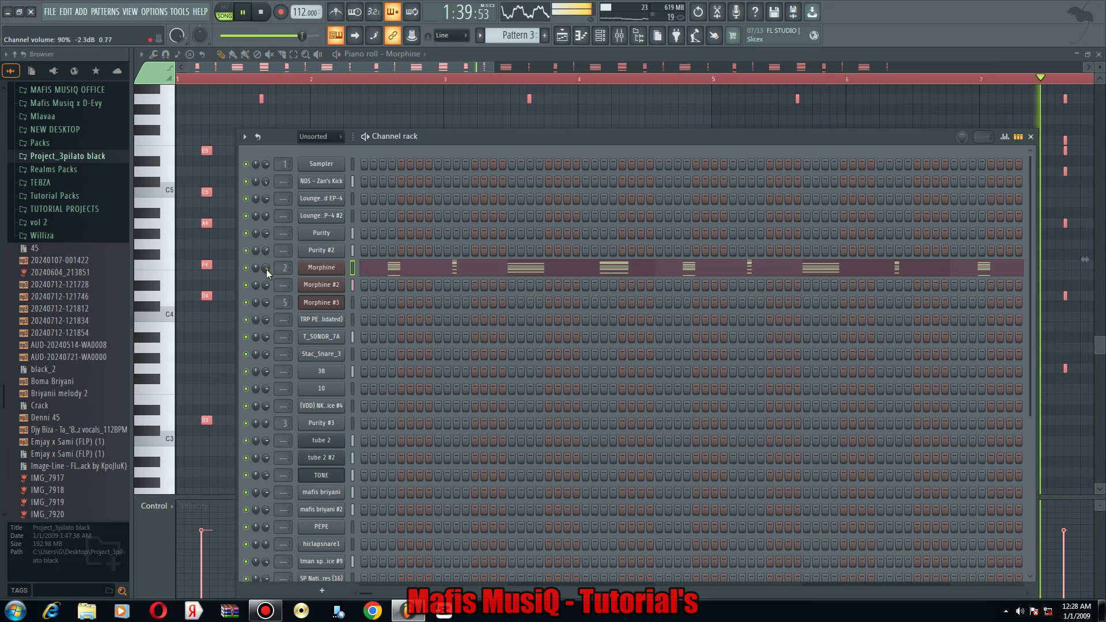
drag(266, 269, 266, 277)
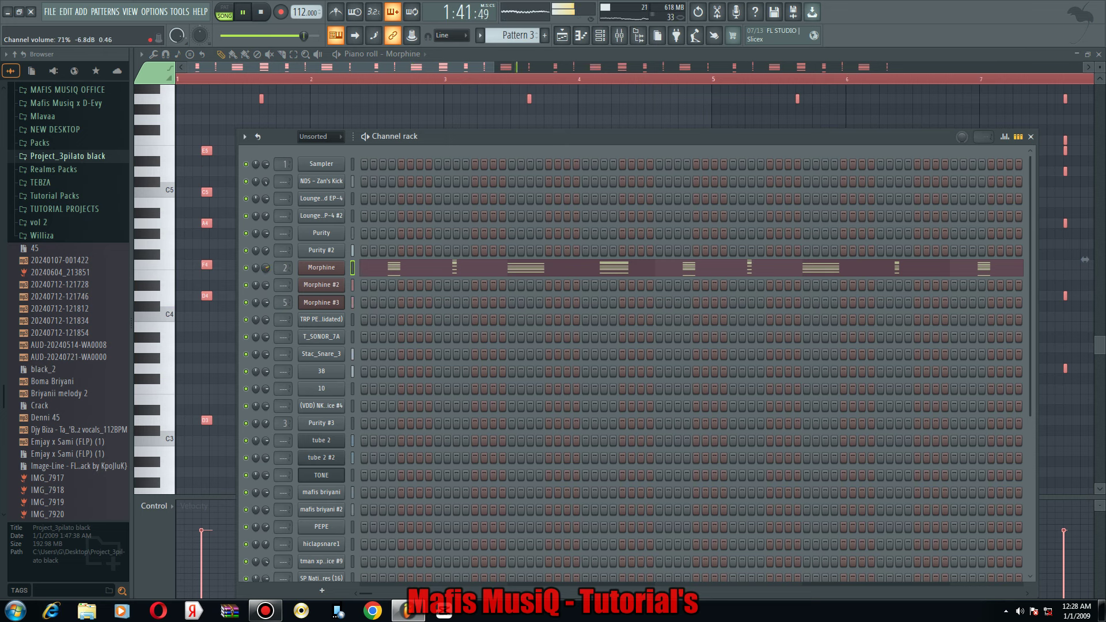
click(572, 38)
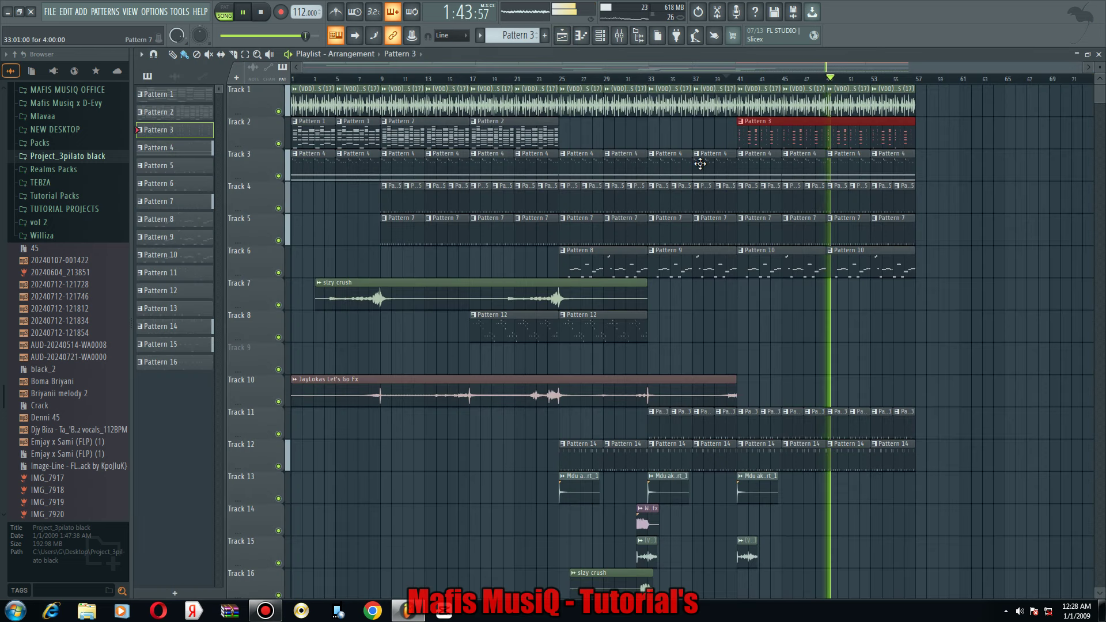
Trim the Pattern 3 clip on Track 2 to bars 45 to 49 and place a four-bar copy of it near bar 53.
scroll(670, 146, up, 2)
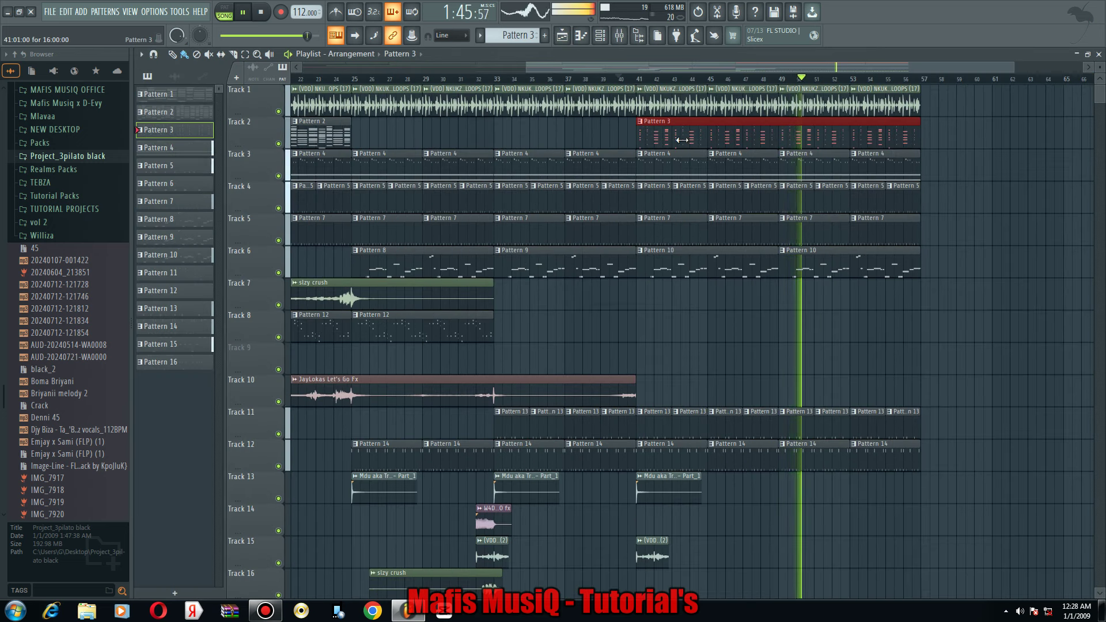
drag(703, 145, 711, 144)
drag(916, 138, 775, 138)
click(858, 134)
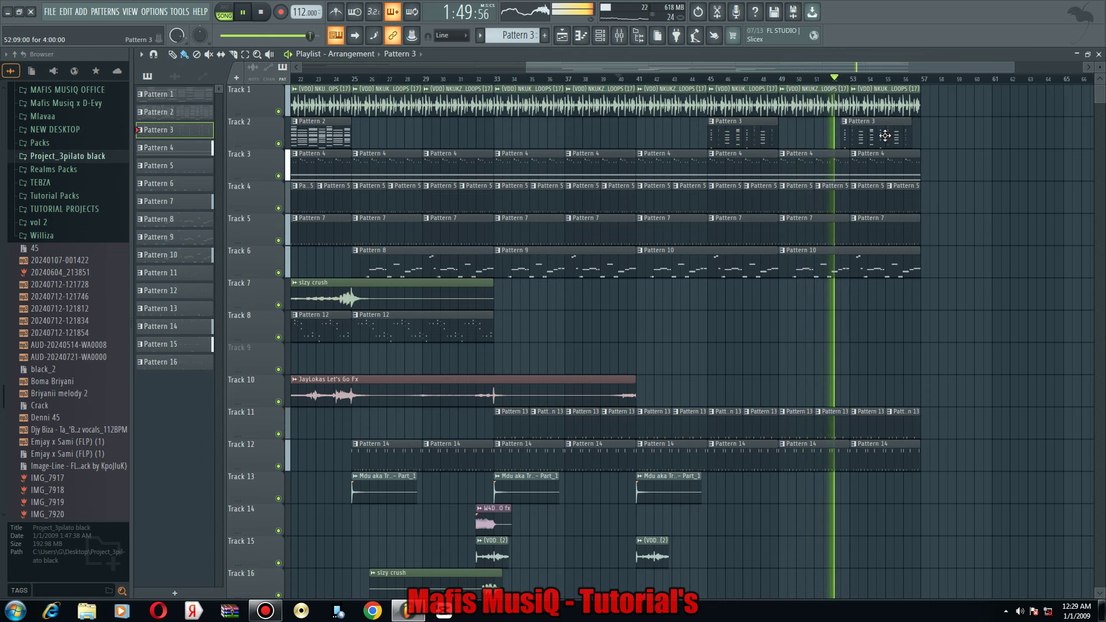
Look over the lower tracks of the arrangement and play the song from bar 25.
scroll(538, 338, down, 5)
scroll(551, 202, down, 2)
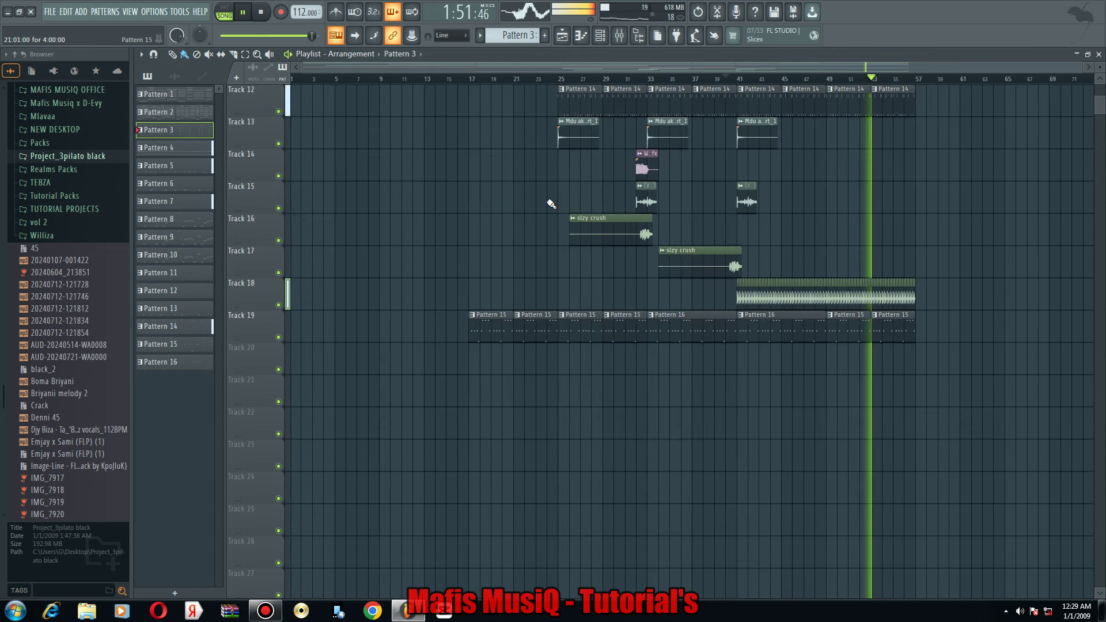
scroll(559, 115, up, 3)
click(562, 79)
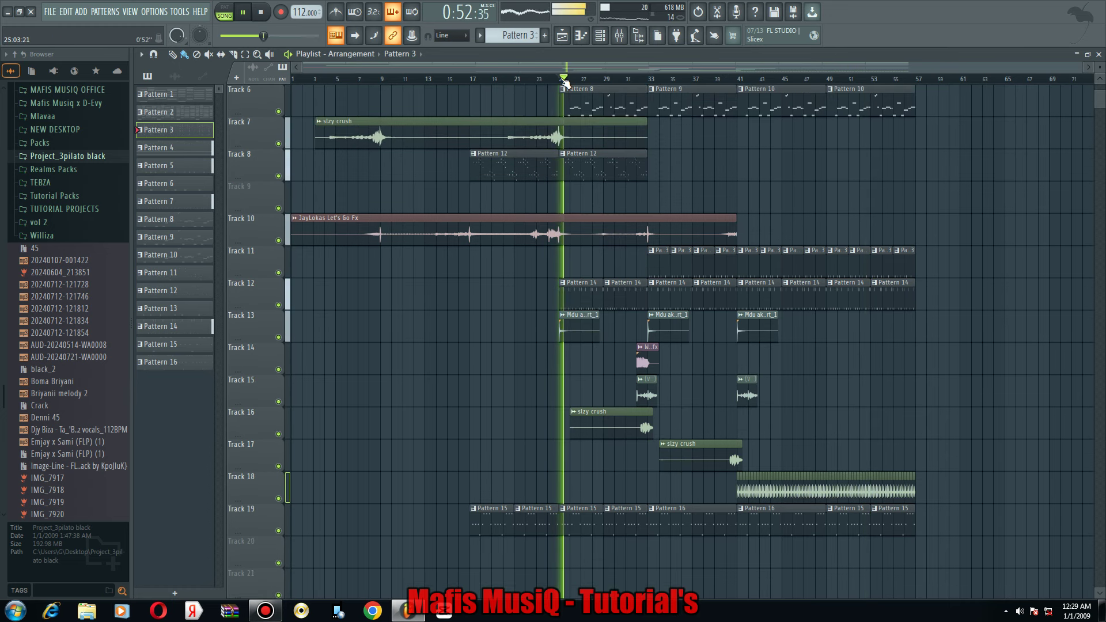
Select bars 17 to 25 as the playback range, create Pattern 17 and place it at bar 17 on Track 9.
drag(560, 79, 471, 119)
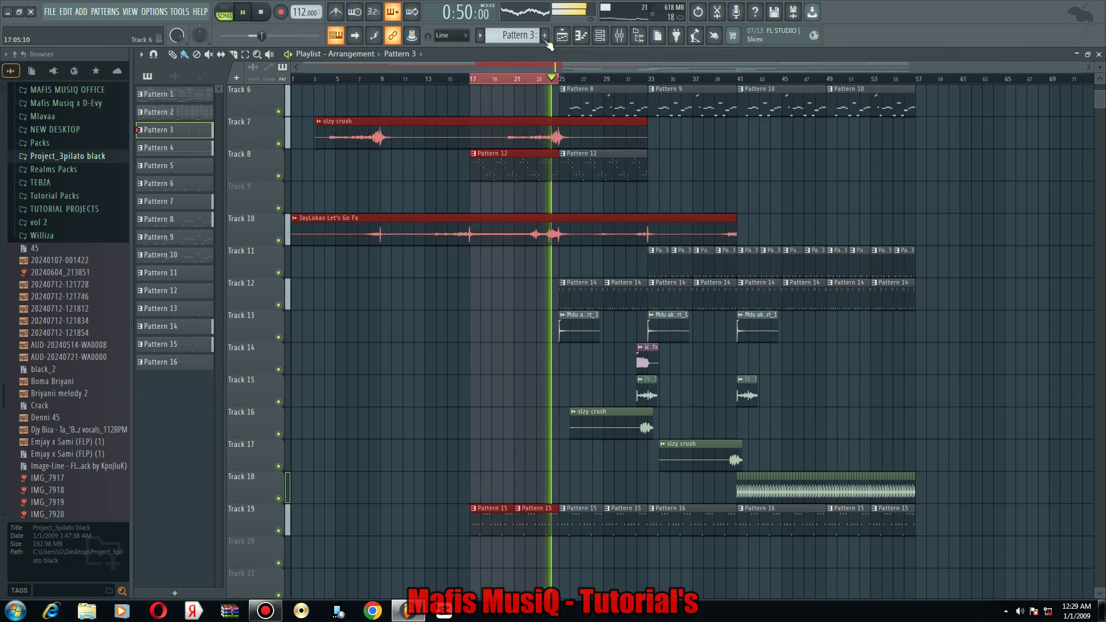
scroll(478, 133, up, 2)
key(F4)
key(Return)
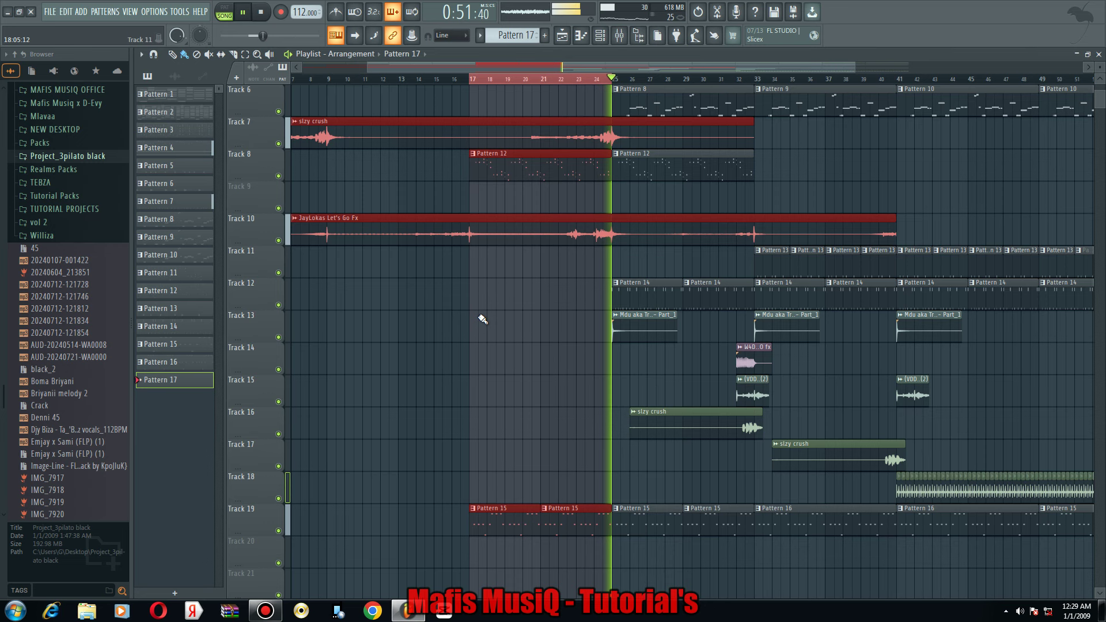
click(477, 189)
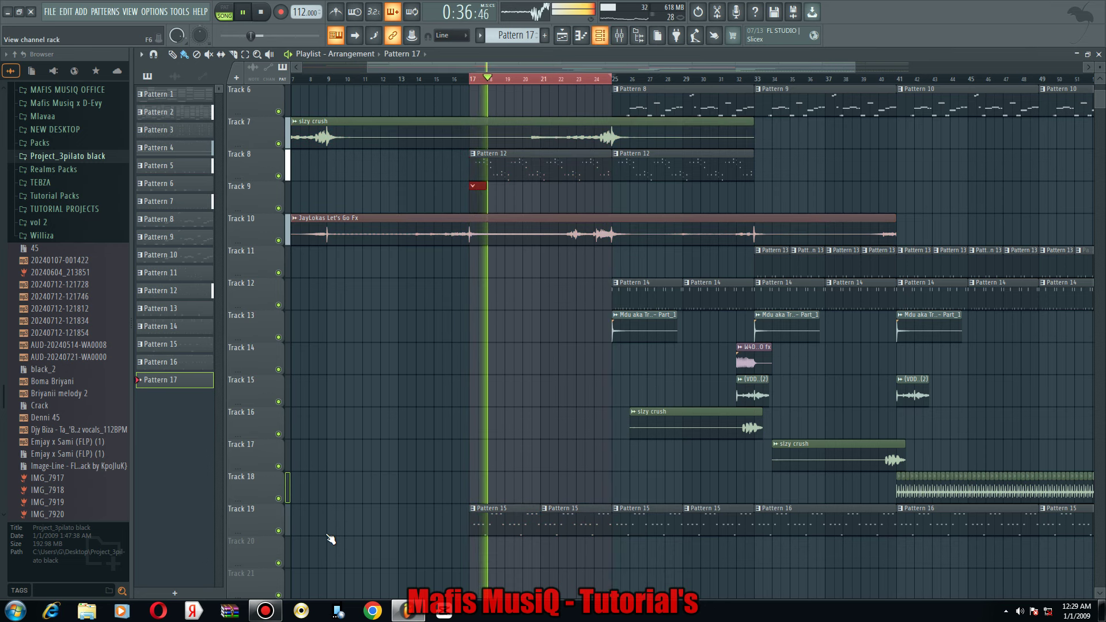
Add a Purity instrument channel and save the project as Project_40 in a new project folder.
click(601, 36)
click(322, 590)
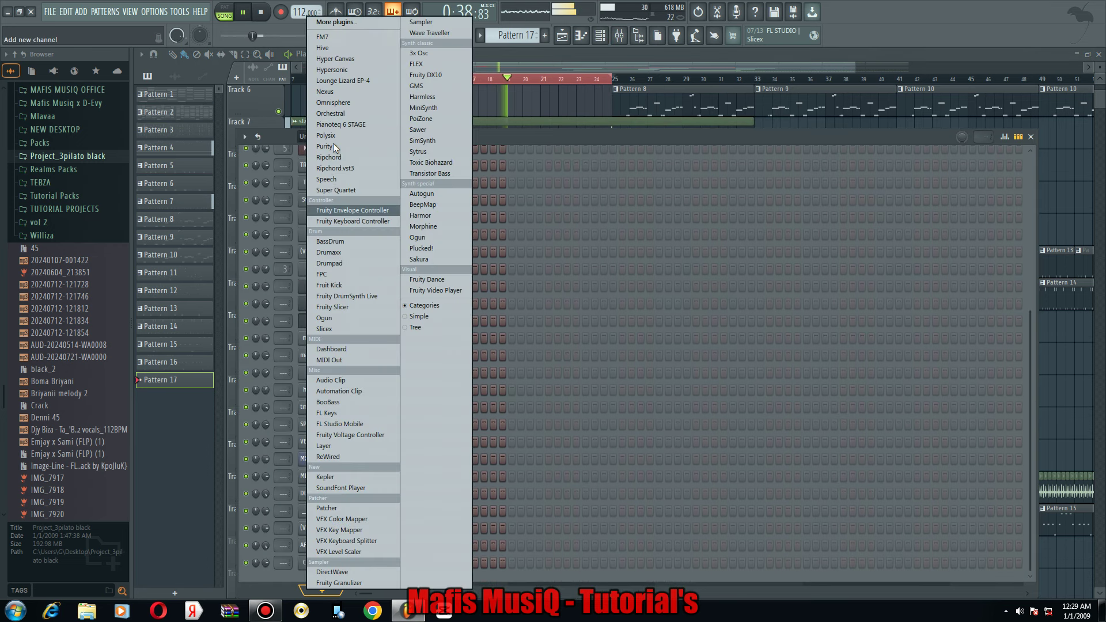
click(337, 149)
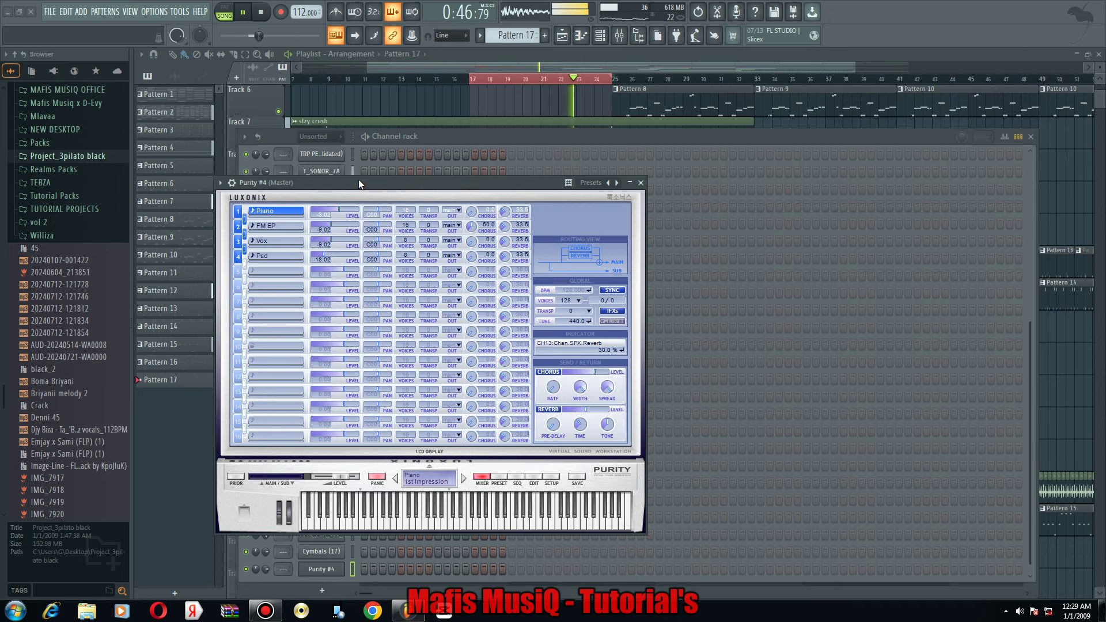
key(ctrl+s)
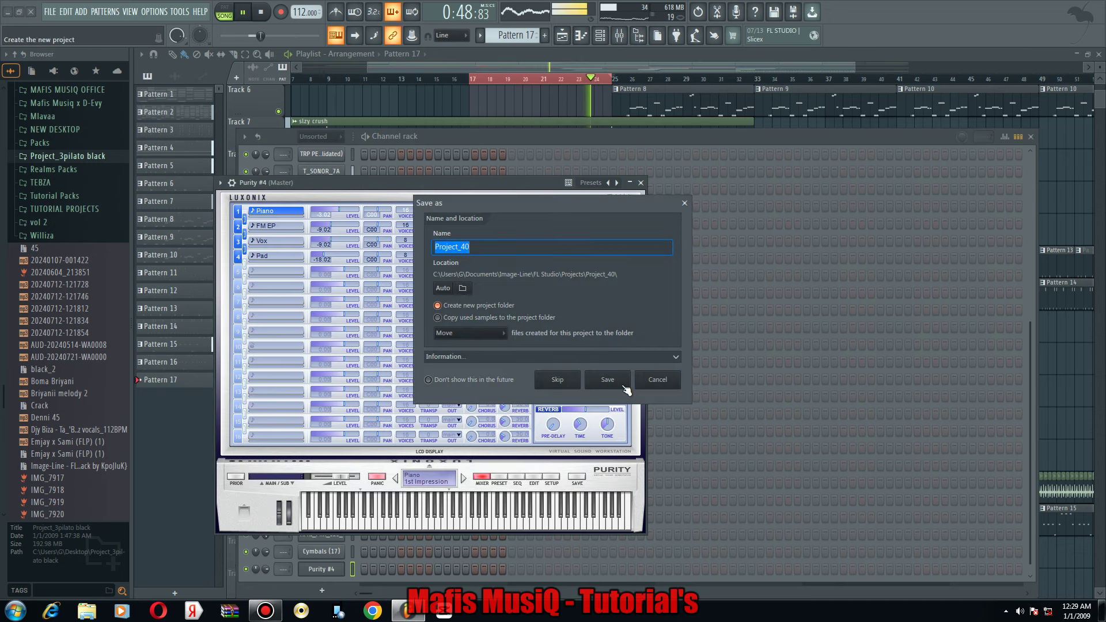
click(606, 379)
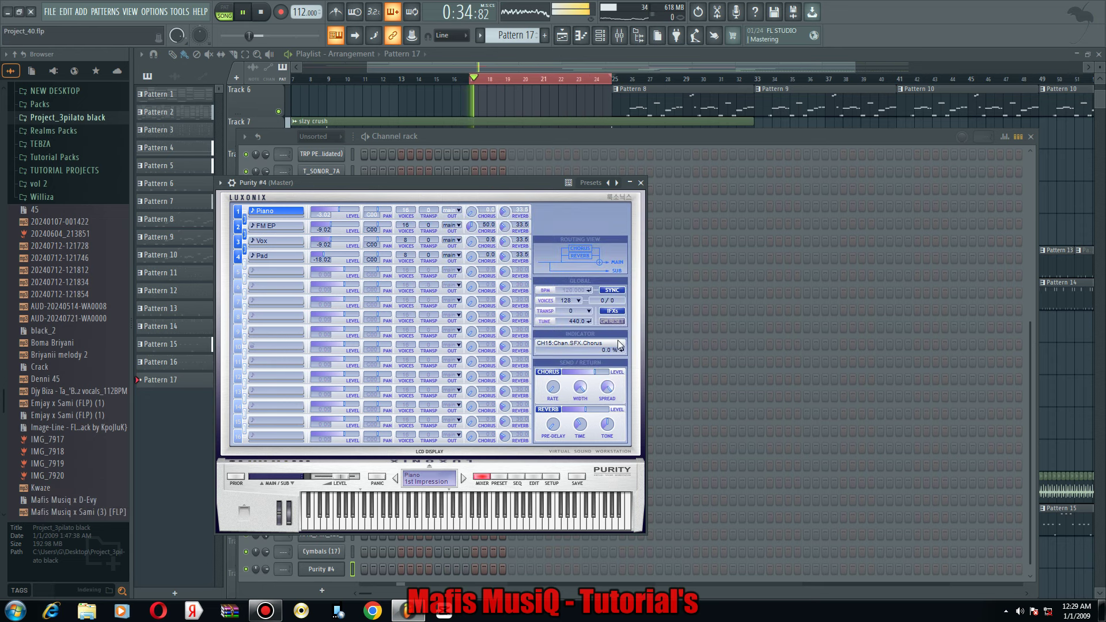
Choose a preset from Purity's Woodwind category and set the channel's root note to B5.
click(499, 477)
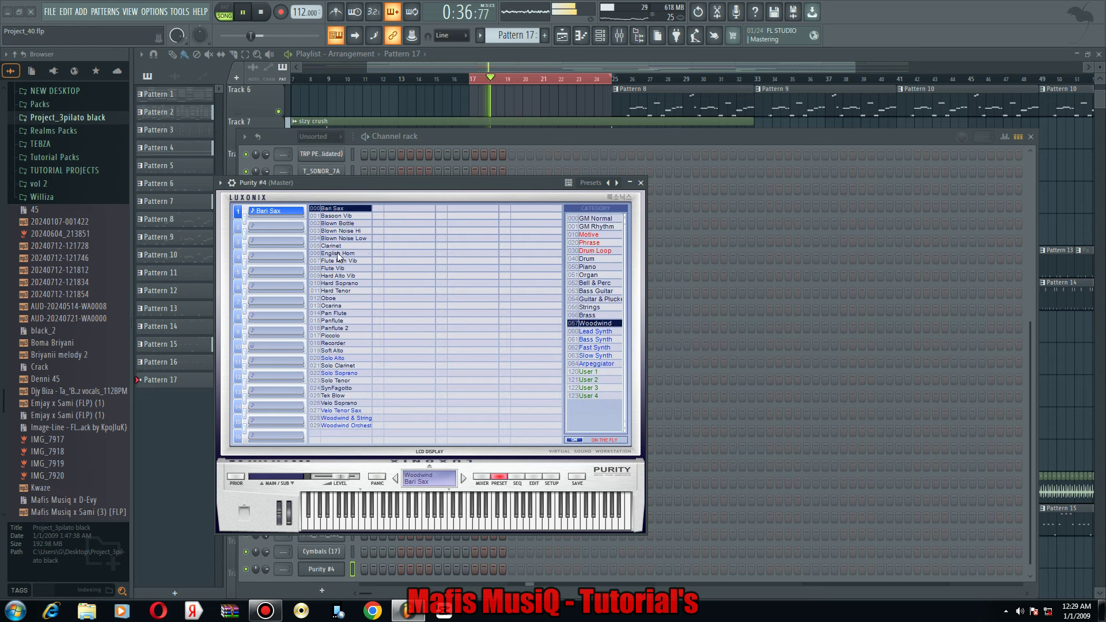
click(232, 182)
click(279, 206)
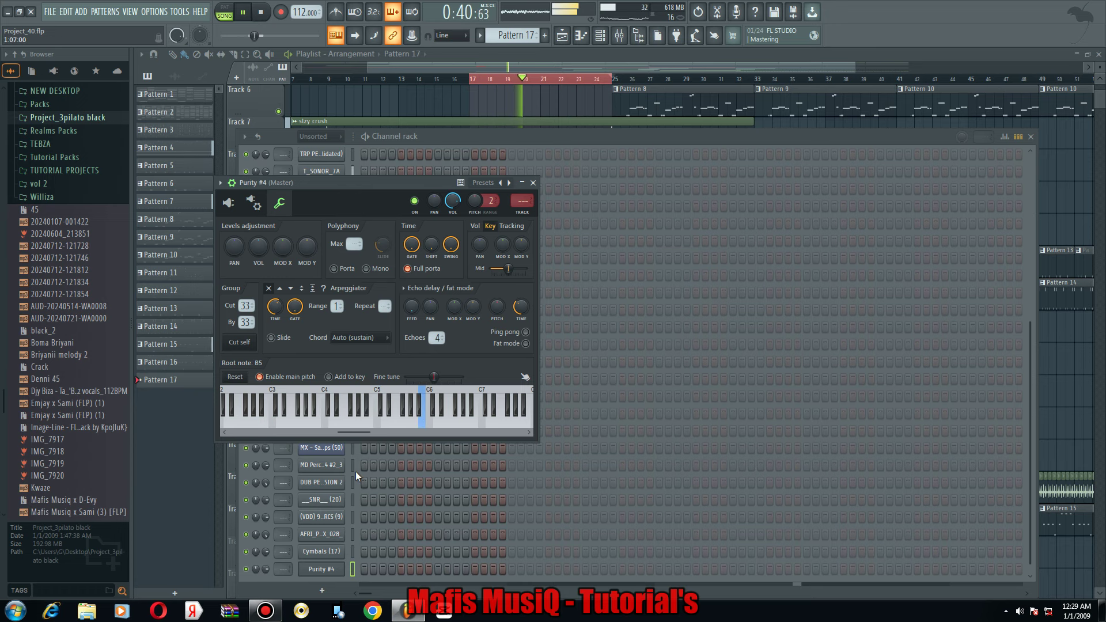
Write a short D6 note near the start of the Purity pattern, repeat it every half bar for four bars, and return to the playlist.
click(340, 570)
right_click(341, 570)
click(363, 435)
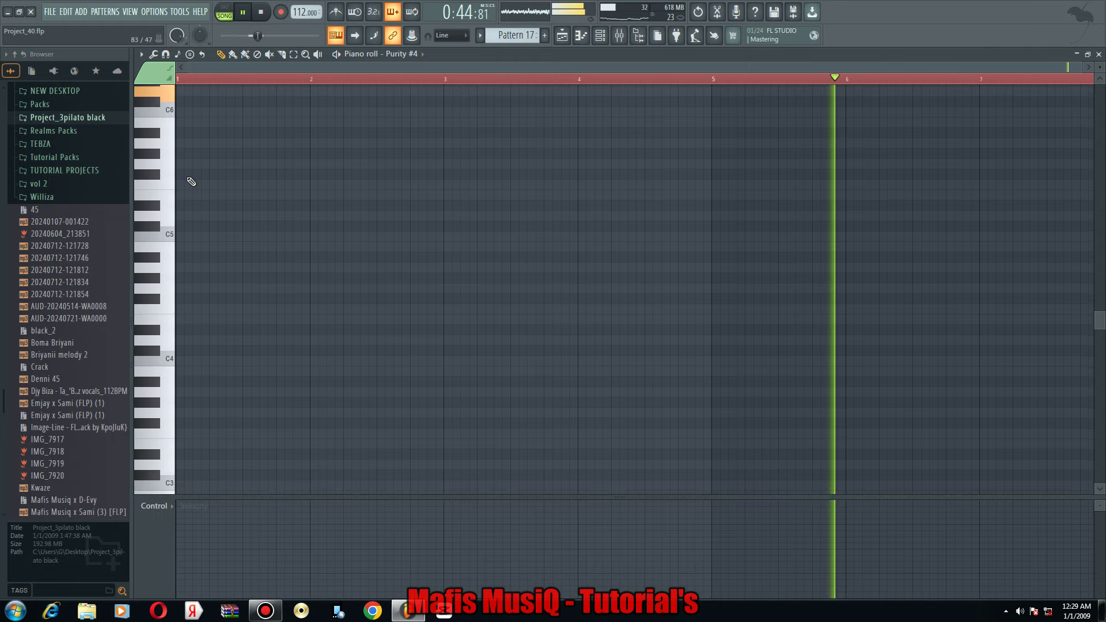
scroll(190, 109, up, 1)
click(197, 108)
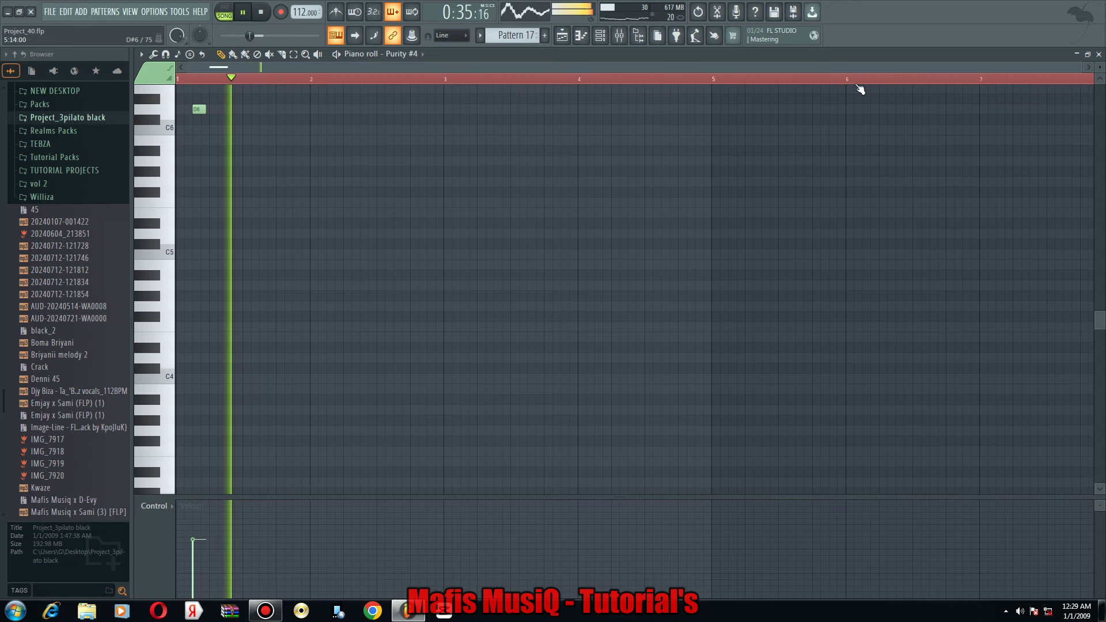
drag(857, 84, 269, 109)
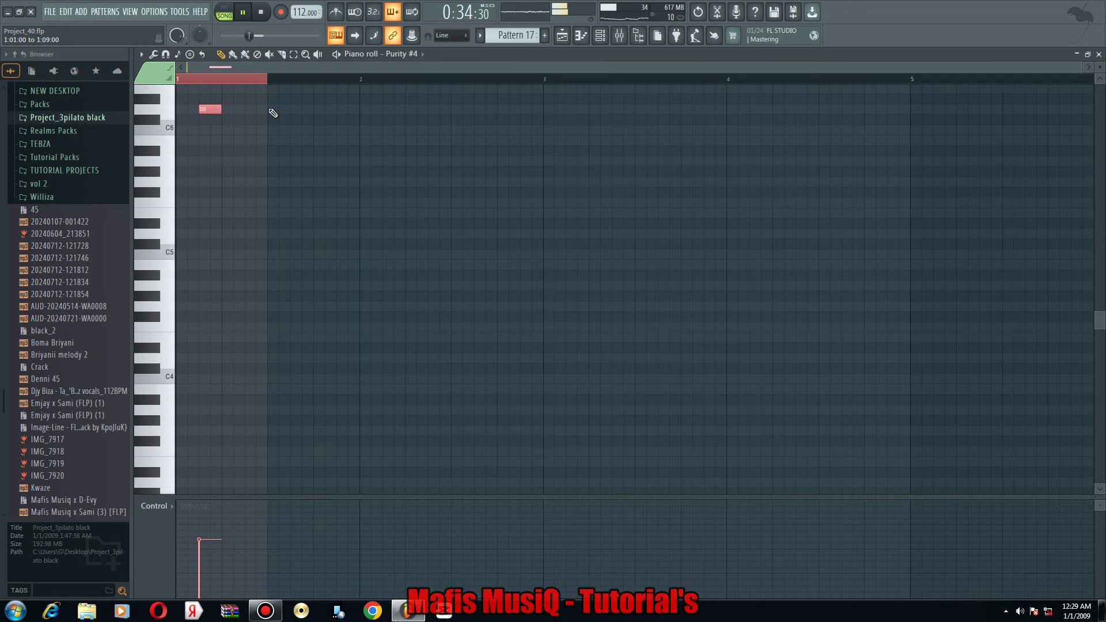
key(ctrl+b)
key(ctrl+a)
key(ctrl+b)
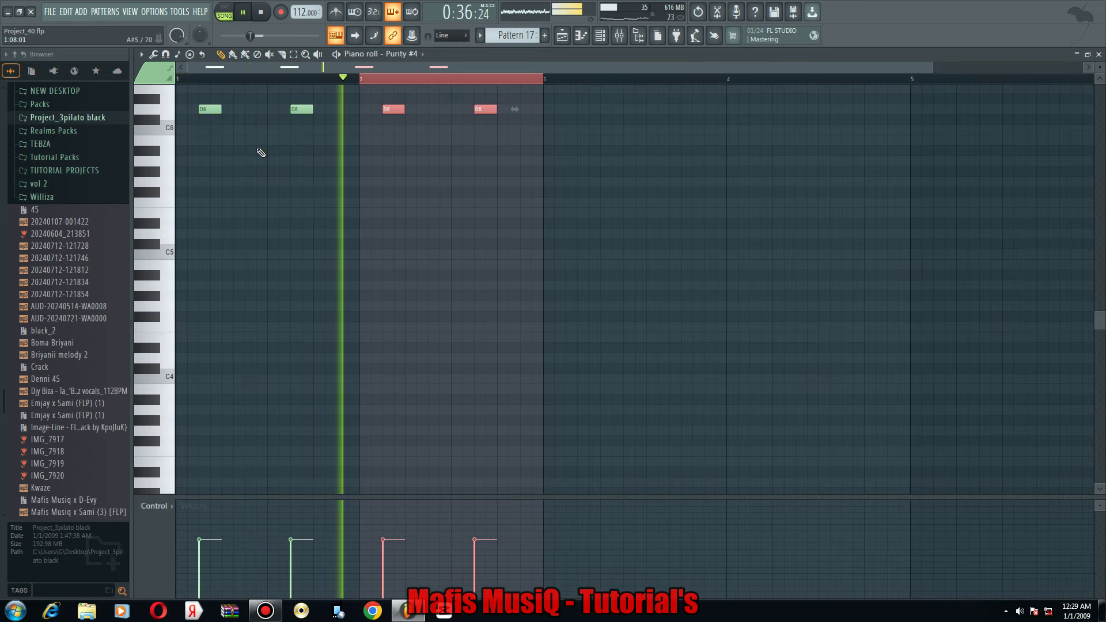
key(ctrl+b)
key(ctrl+b)
key(ctrl+a)
key(F5)
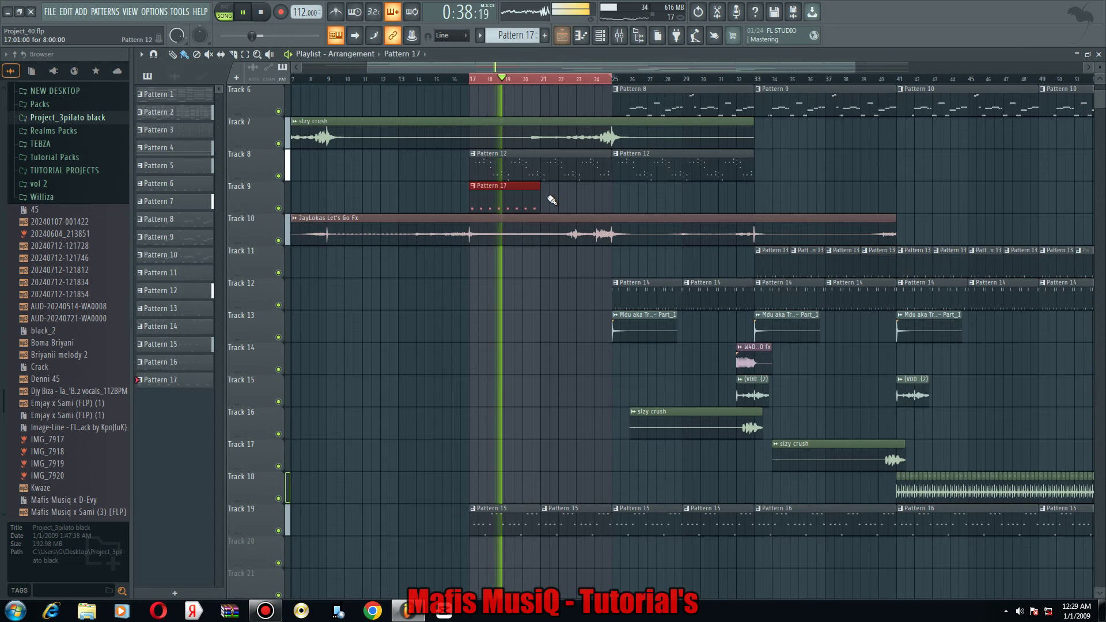
Route the new Purity channel to mixer track 6 and remove the two Pattern 15 clips between bars 17 and 25 on Track 19.
scroll(513, 200, down, 2)
click(601, 37)
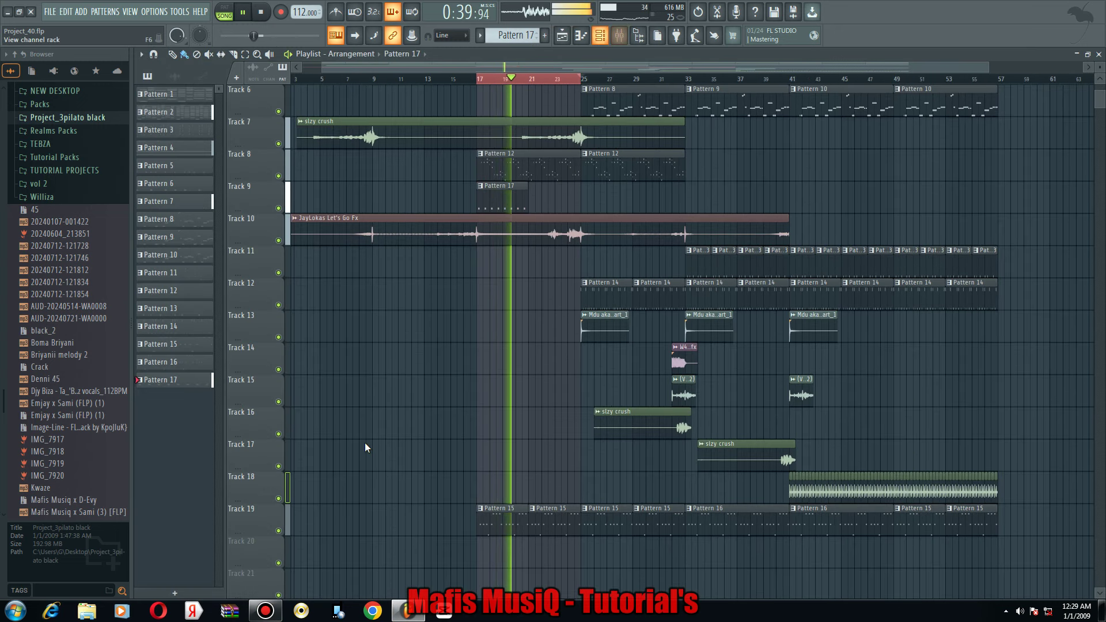
key(F9)
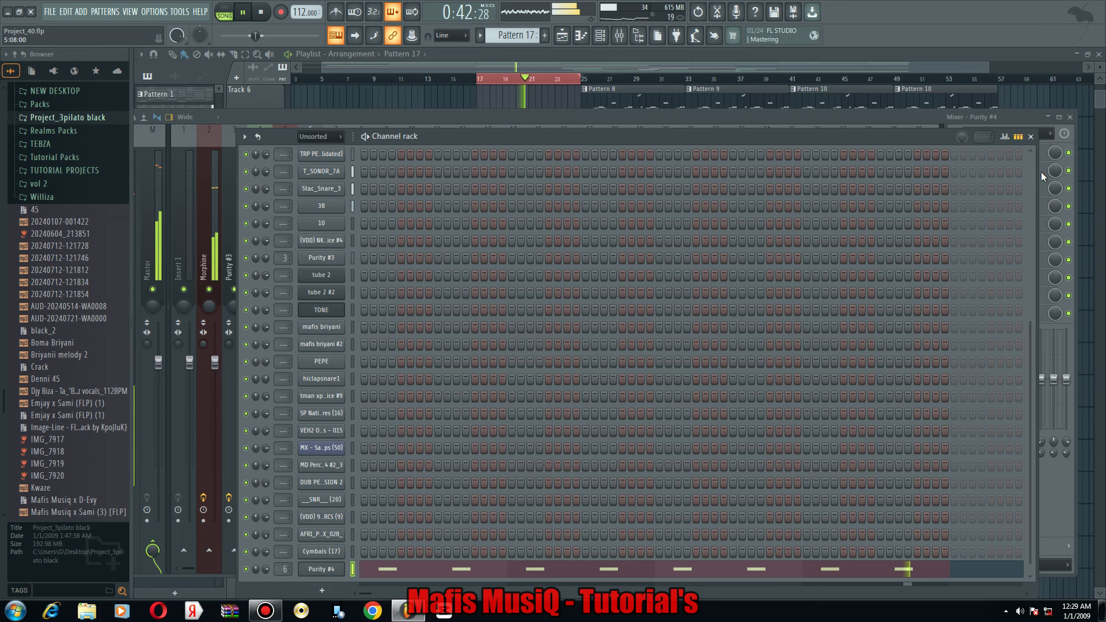
click(1041, 172)
mouse_move(978, 184)
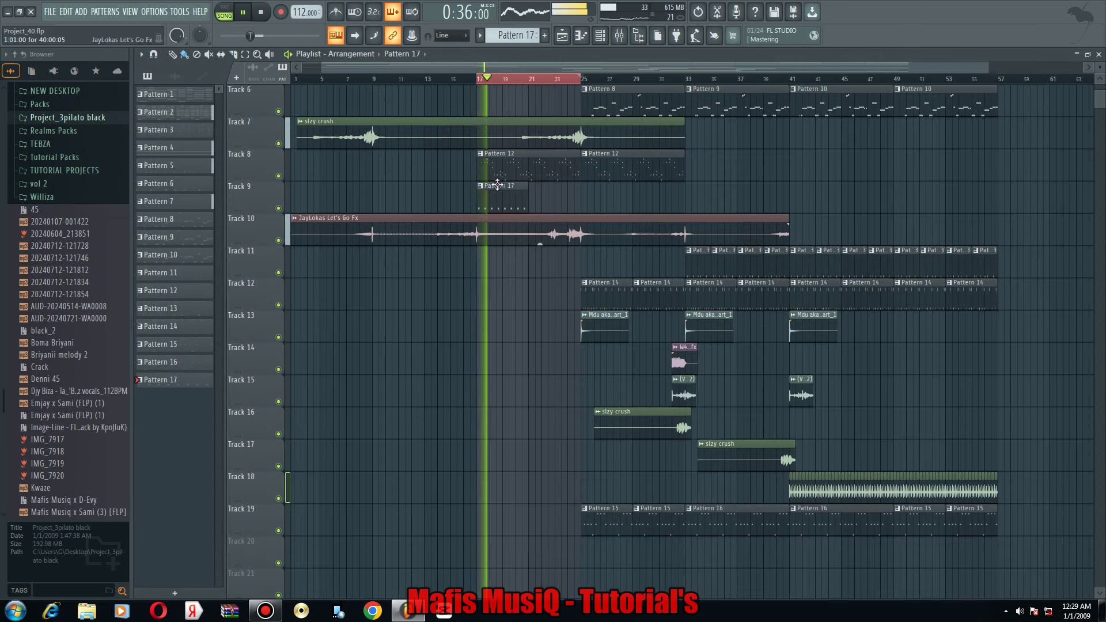
Clear the playback range and repeat the Pattern 17 clip along Track 9 from bar 17 up to bar 57.
click(480, 78)
ctrl+click(501, 197)
key(ctrl+b)
key(ctrl+b)
key(ctrl+b)
key(ctrl+b)
key(ctrl+b)
key(ctrl+b)
key(ctrl+b)
key(ctrl+b)
key(ctrl+b)
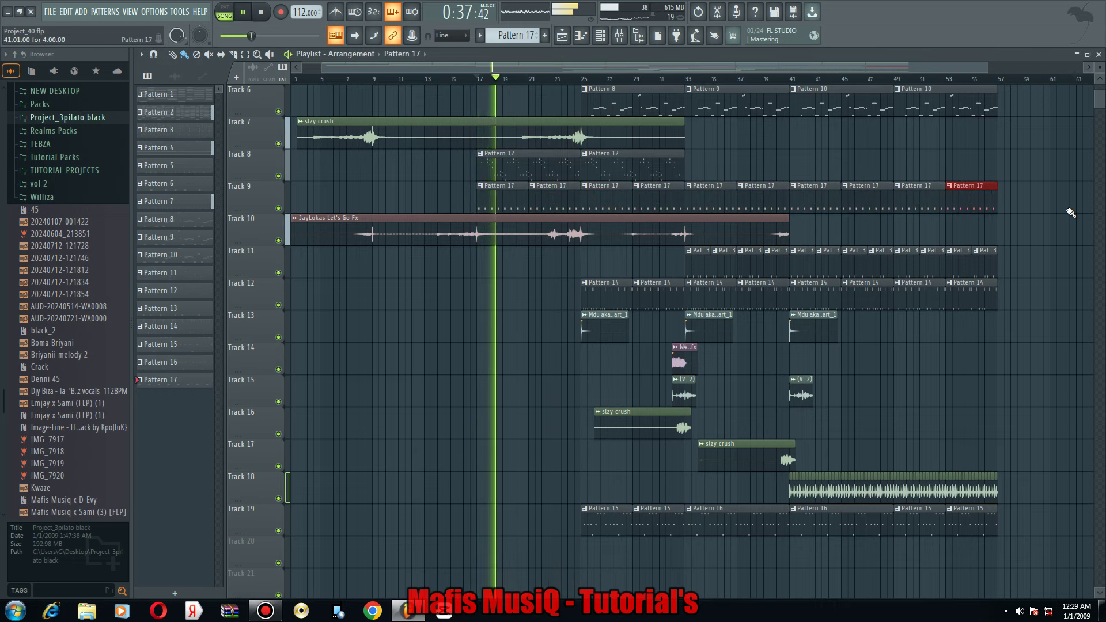
Merge the Pattern 17 clips from bar 41 to 57 on Track 9 and add copies of all D6 notes one beat later.
drag(1069, 210, 828, 203)
key(ctrl+g)
double_click(859, 203)
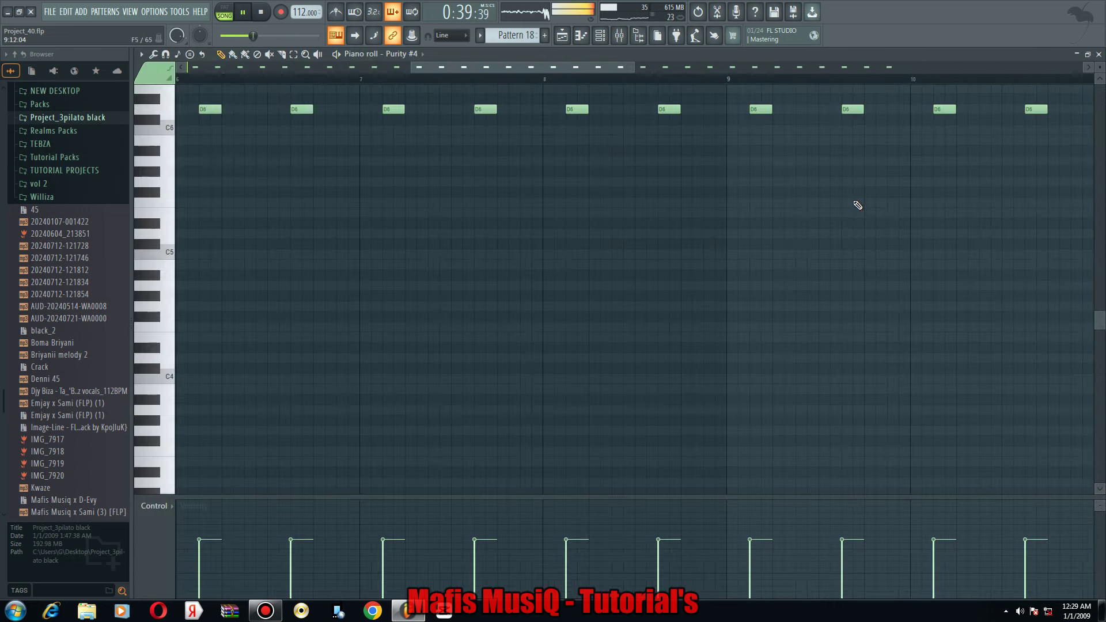
key(ctrl+a)
drag(485, 110, 530, 114)
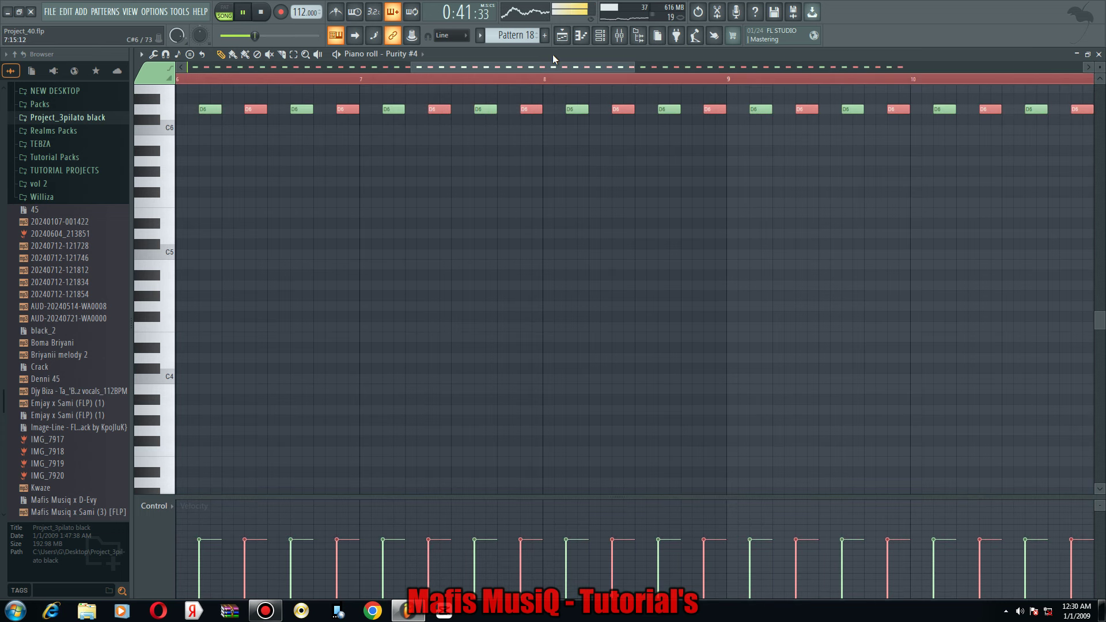
Add a Harmless instrument channel and load its Formant 1 NUC preset.
key(F6)
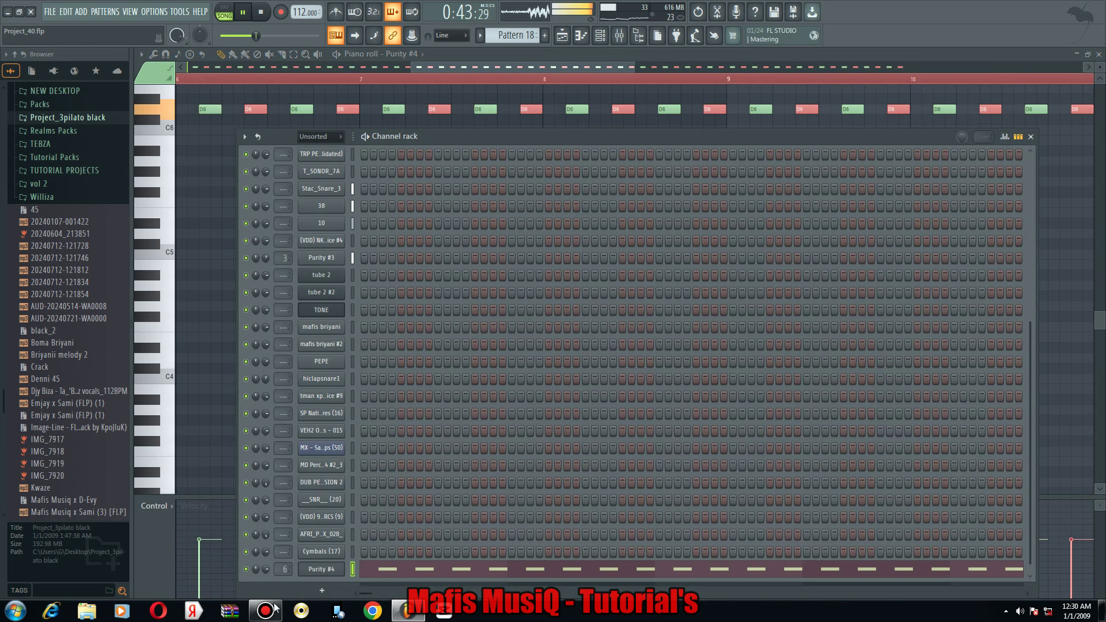
click(274, 608)
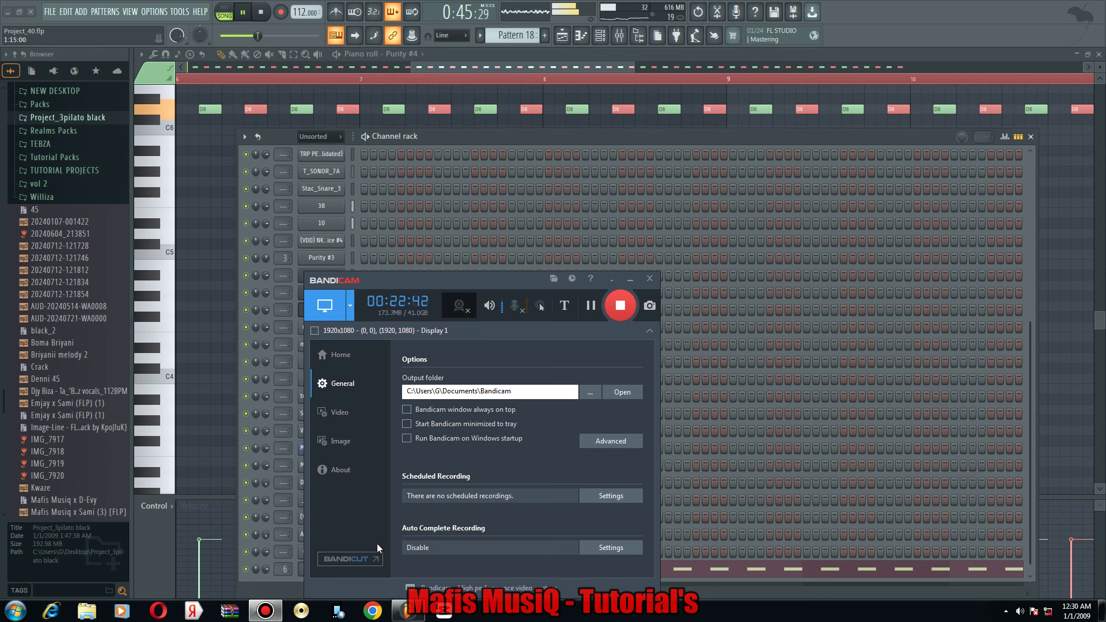
click(322, 590)
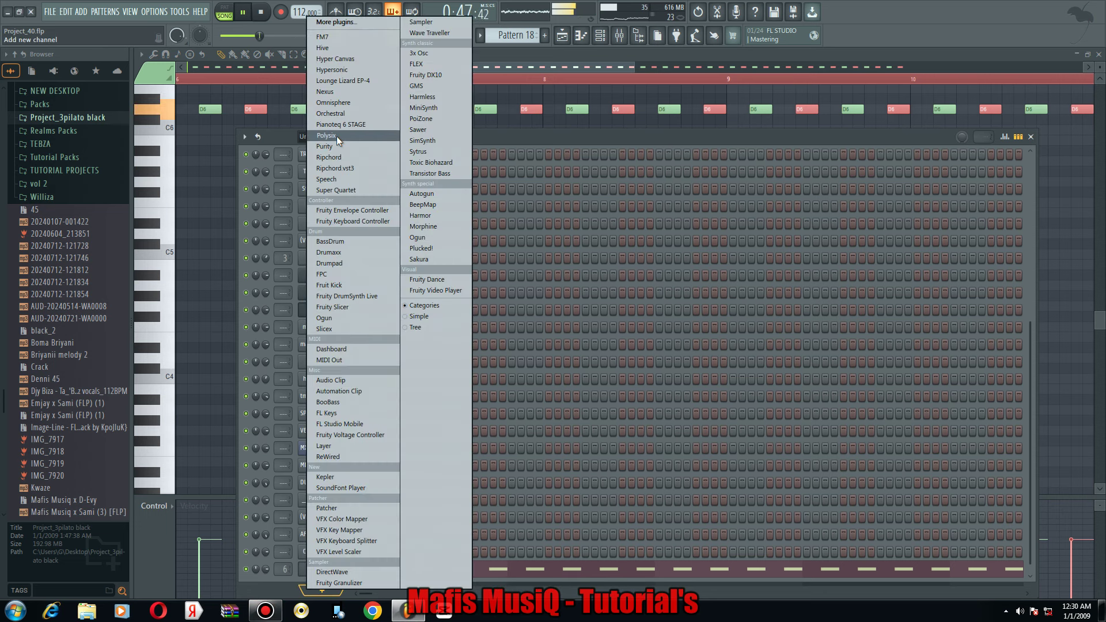
click(423, 96)
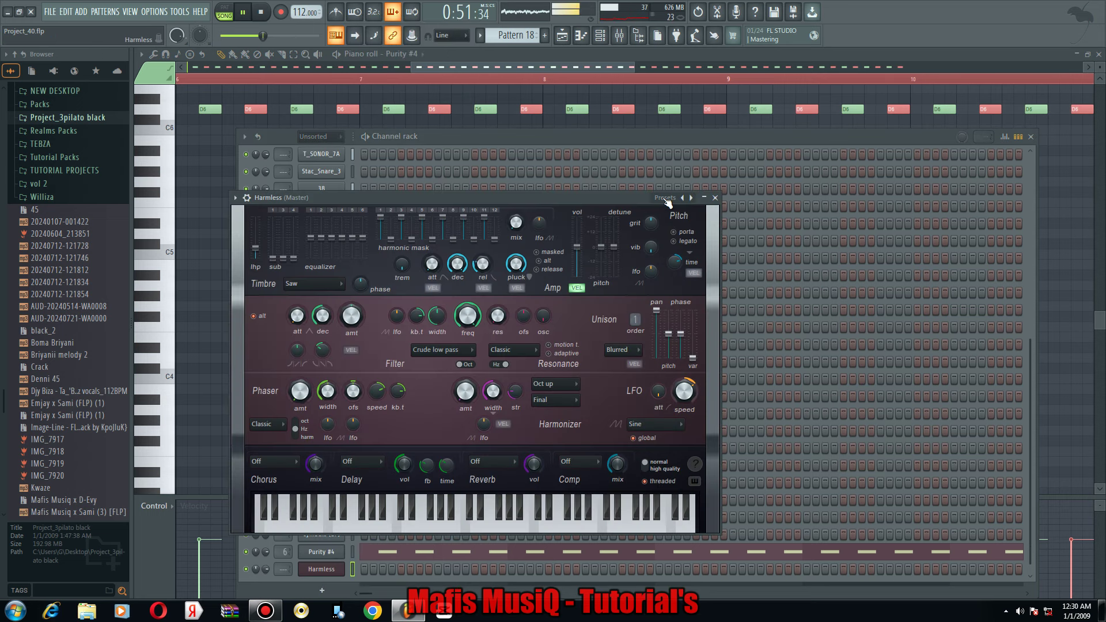
click(664, 197)
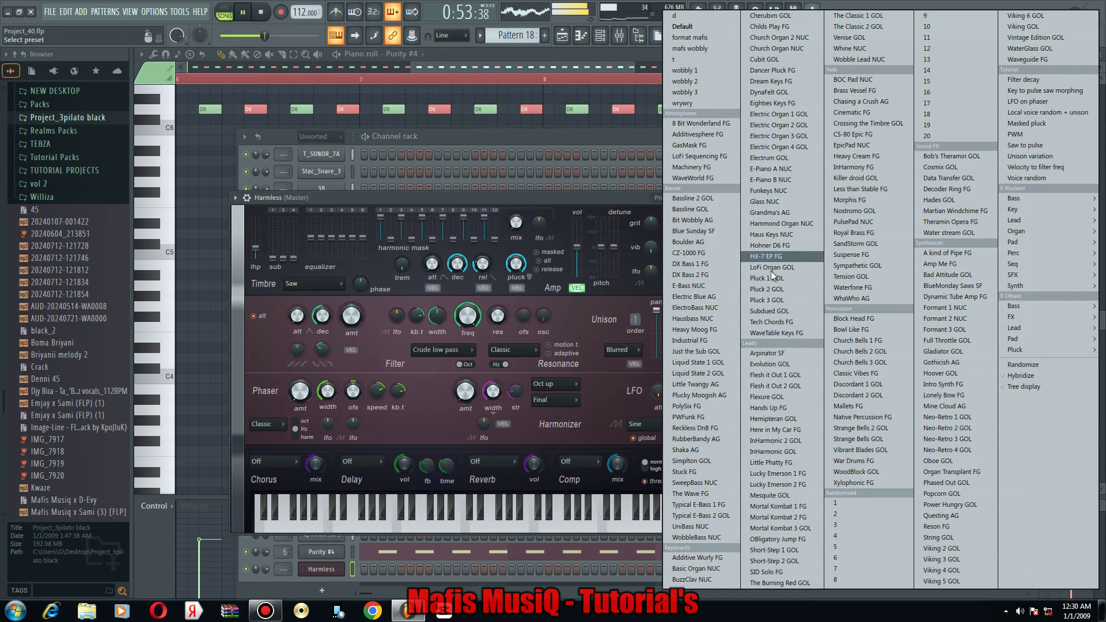
click(947, 309)
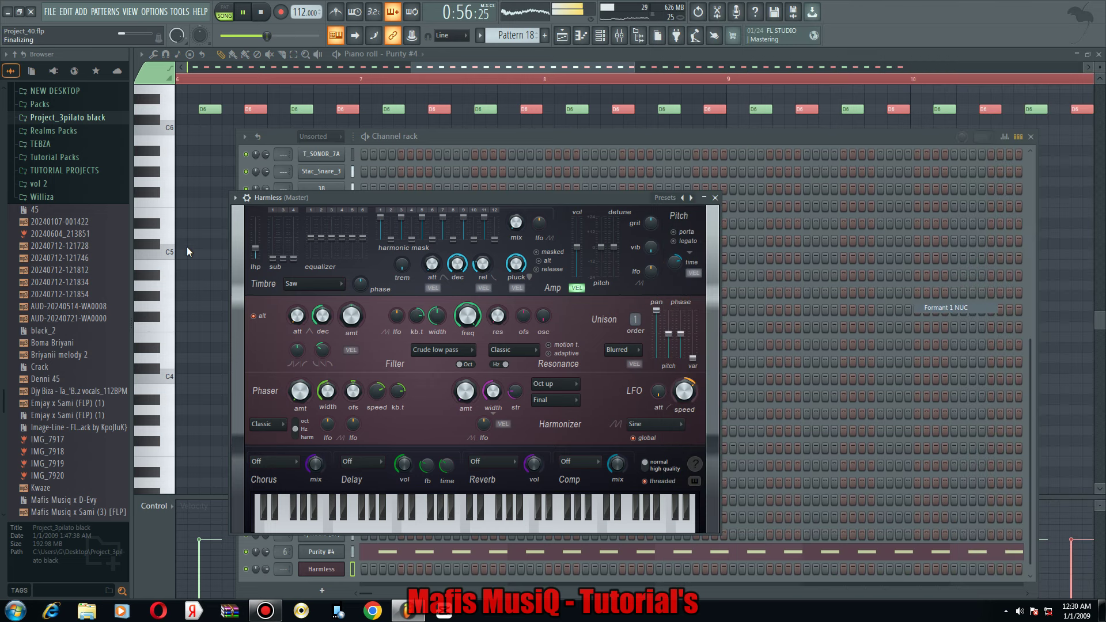
Set the Formant 1 NUC channel's root note to B5 and return to the playlist.
click(247, 198)
click(268, 218)
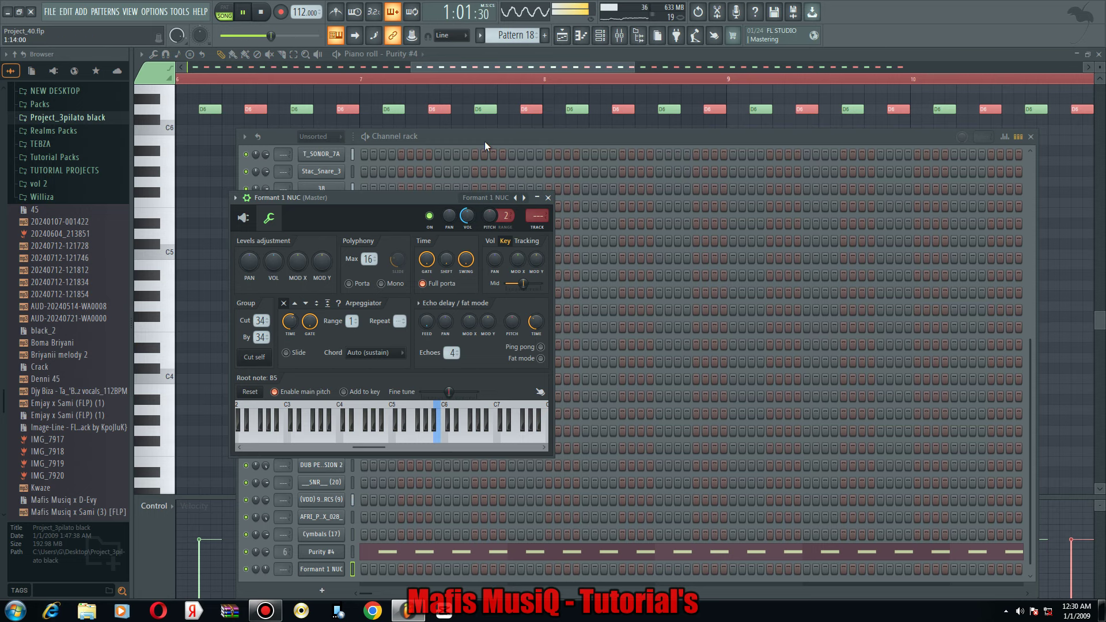
key(F5)
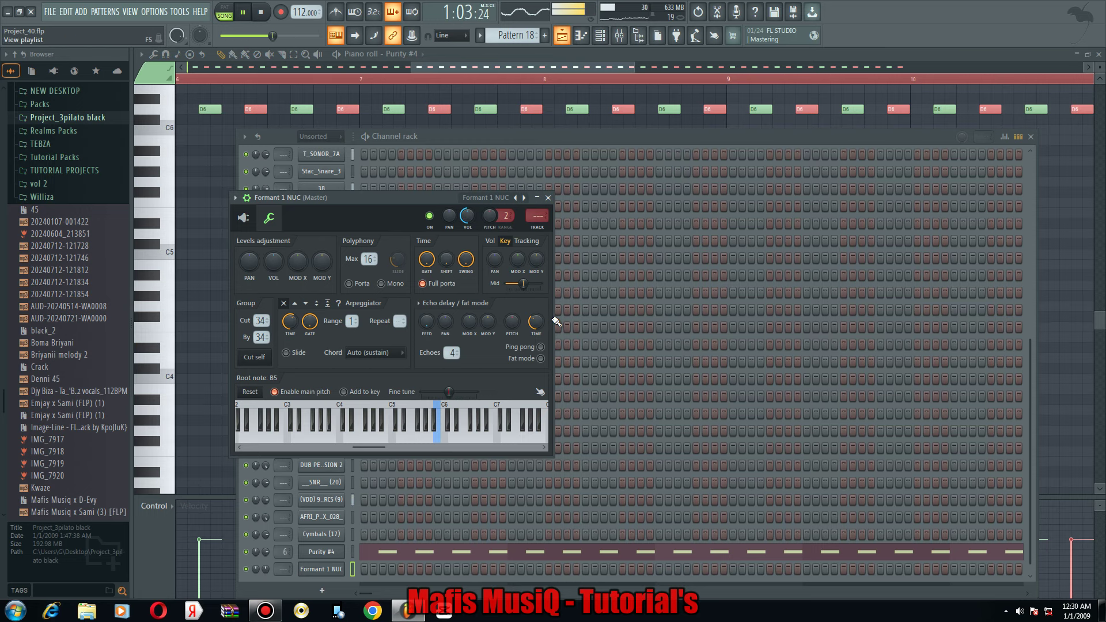
Create Pattern 19 and place its clip at bar 33 on Track 20.
scroll(679, 395, up, 5)
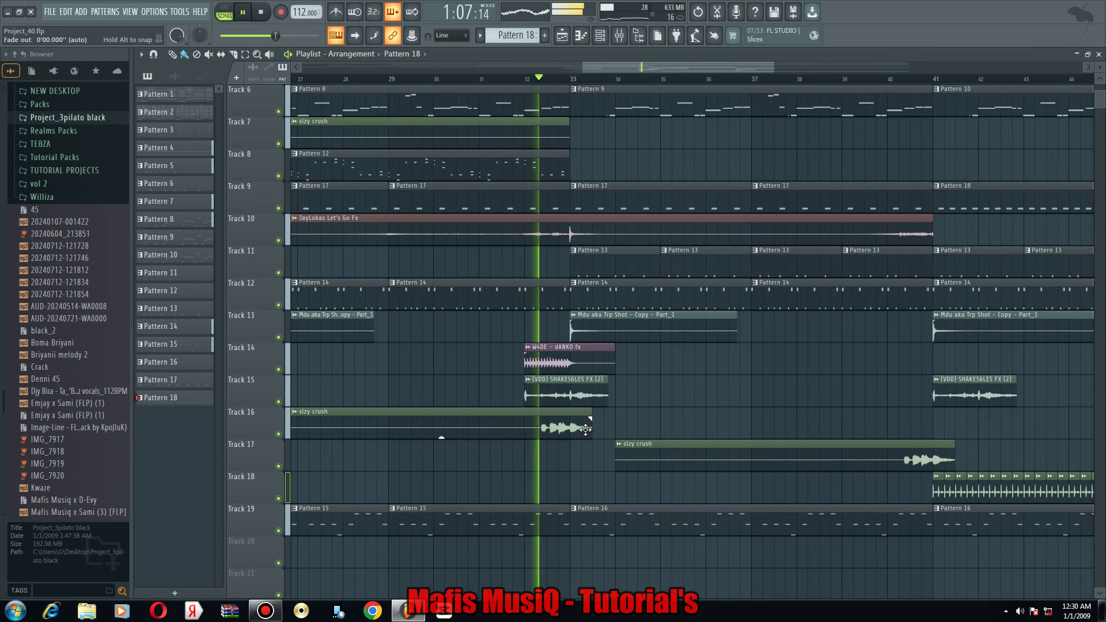
scroll(573, 449, up, 3)
scroll(562, 464, down, 3)
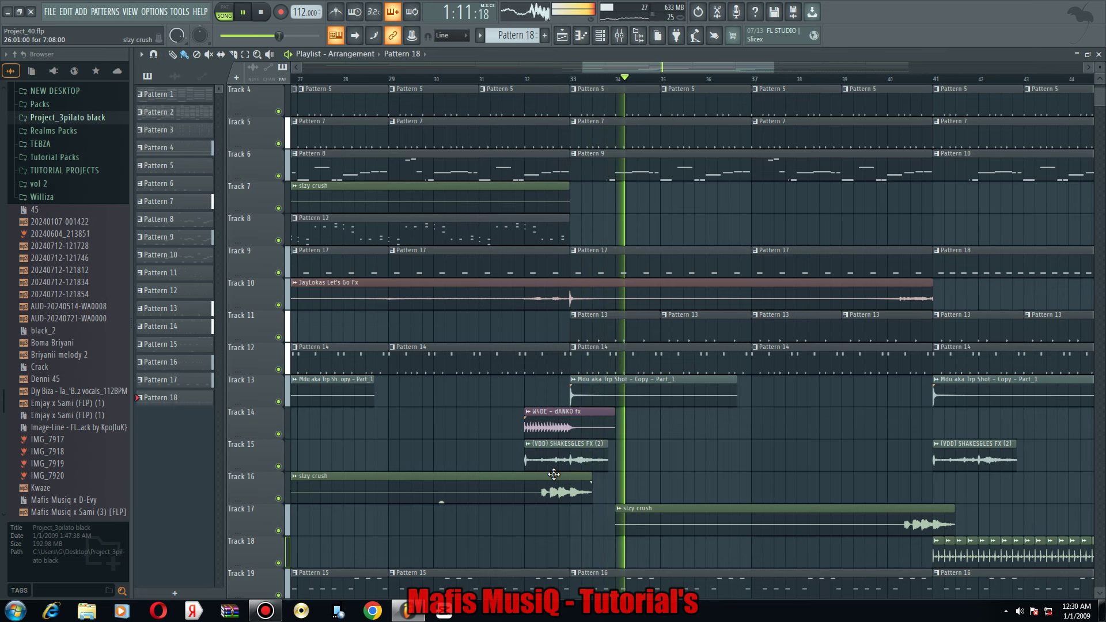
scroll(553, 473, down, 2)
scroll(571, 470, down, 5)
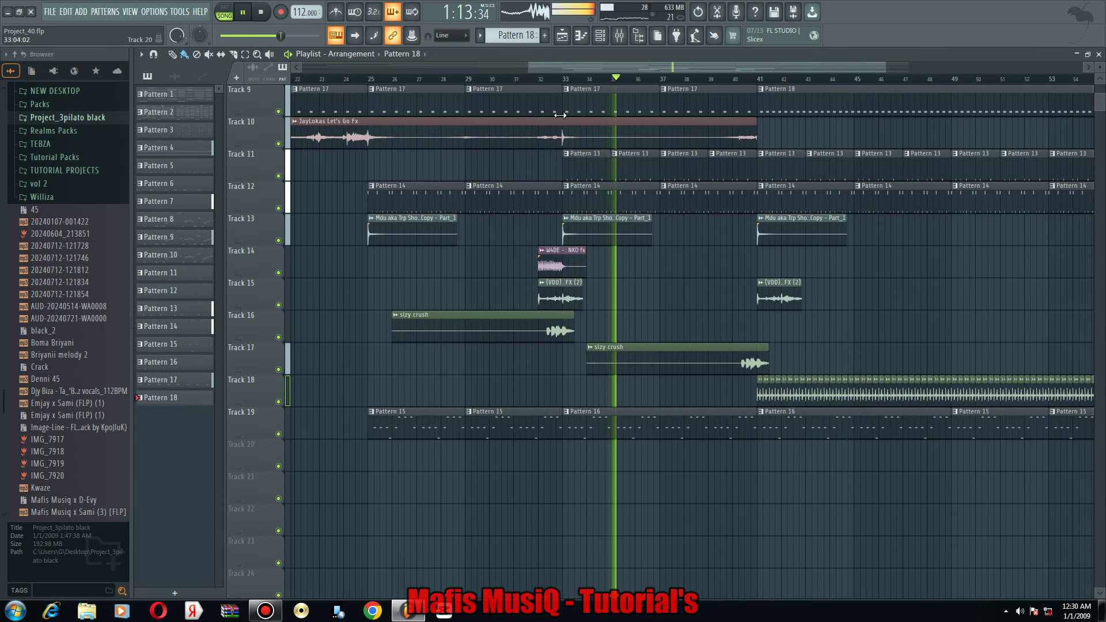
click(544, 35)
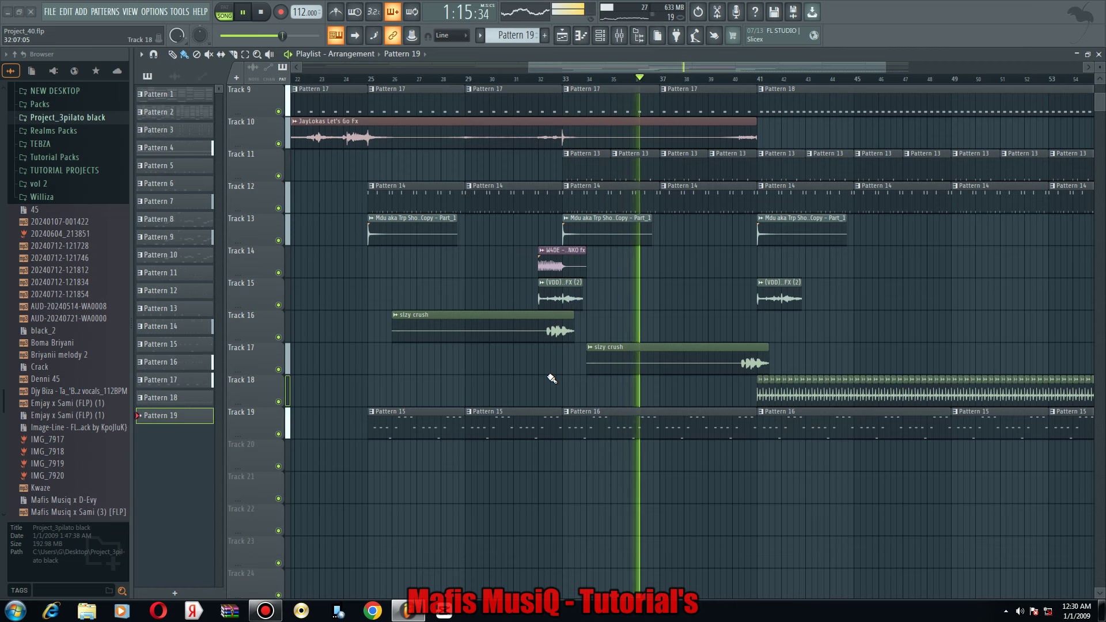
click(570, 452)
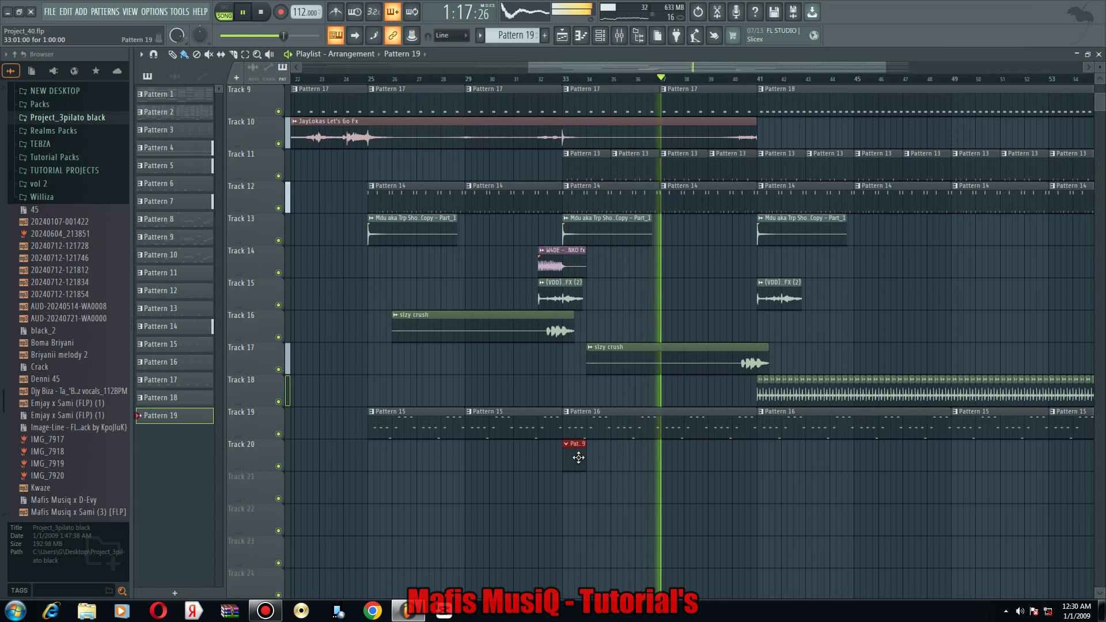
Copy the JayLokas Let's Go Fx clip from Track 10 to Track 21, starting at bar 17.
scroll(583, 449, down, 4)
scroll(579, 438, up, 7)
scroll(574, 397, down, 6)
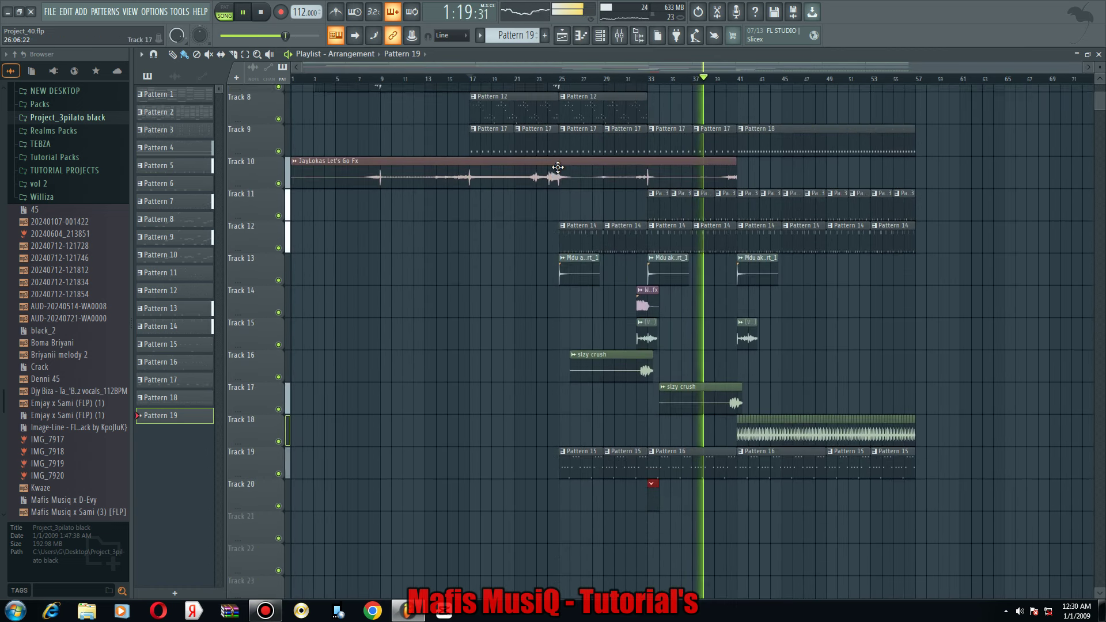
drag(359, 174, 538, 532)
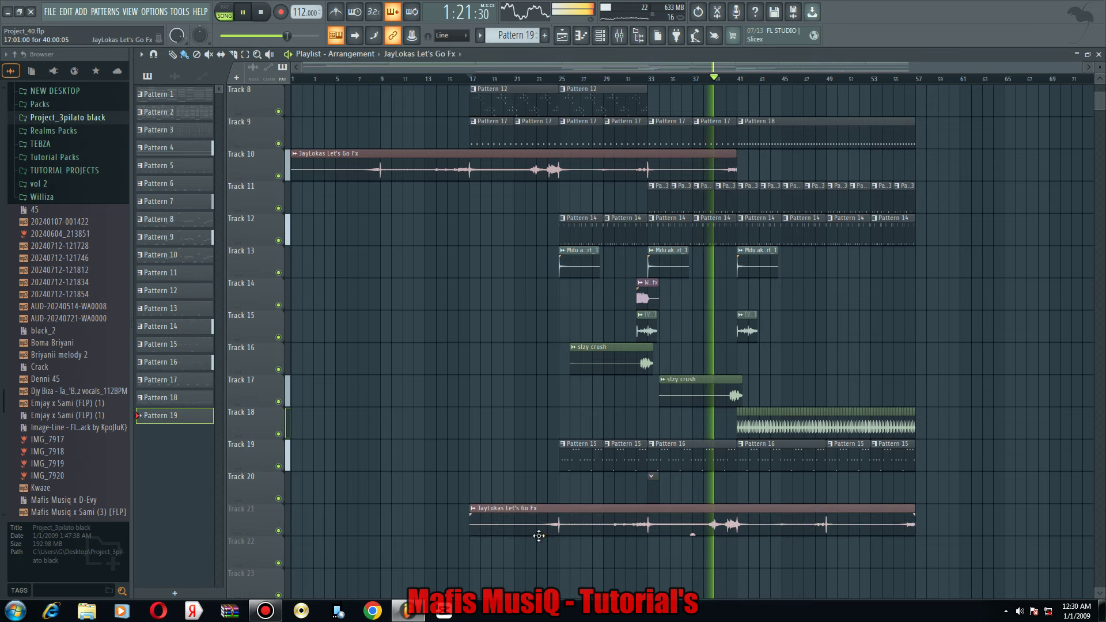
Trim the JayLokas Let's Go Fx clip on Track 21 to start at bar 33 and run for 11 bars.
drag(471, 530, 642, 547)
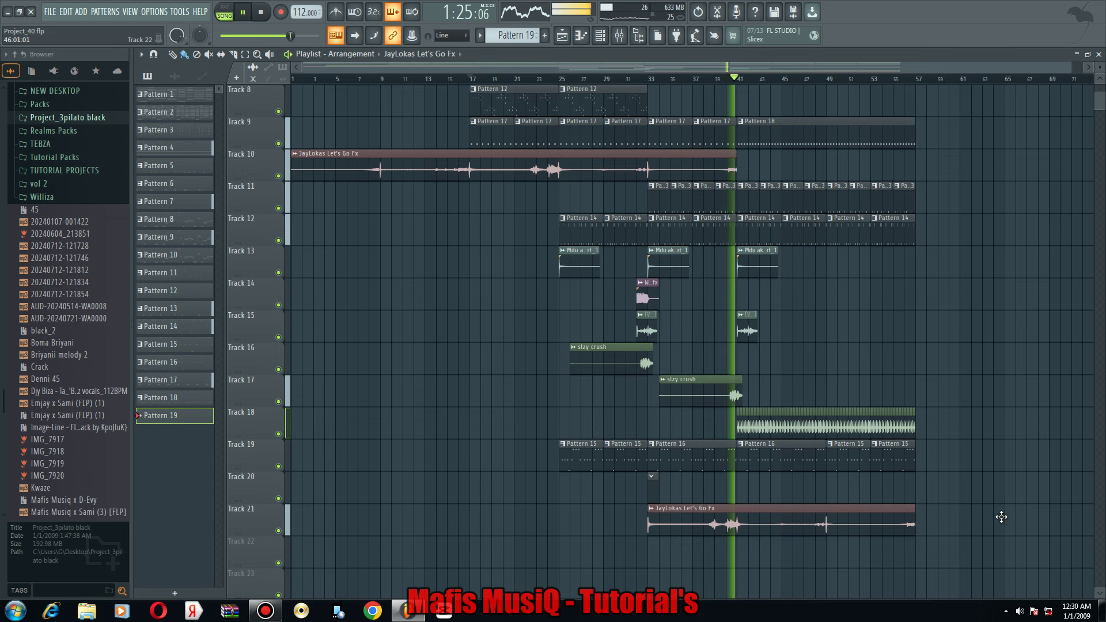
scroll(1001, 517, up, 2)
drag(1017, 526, 710, 527)
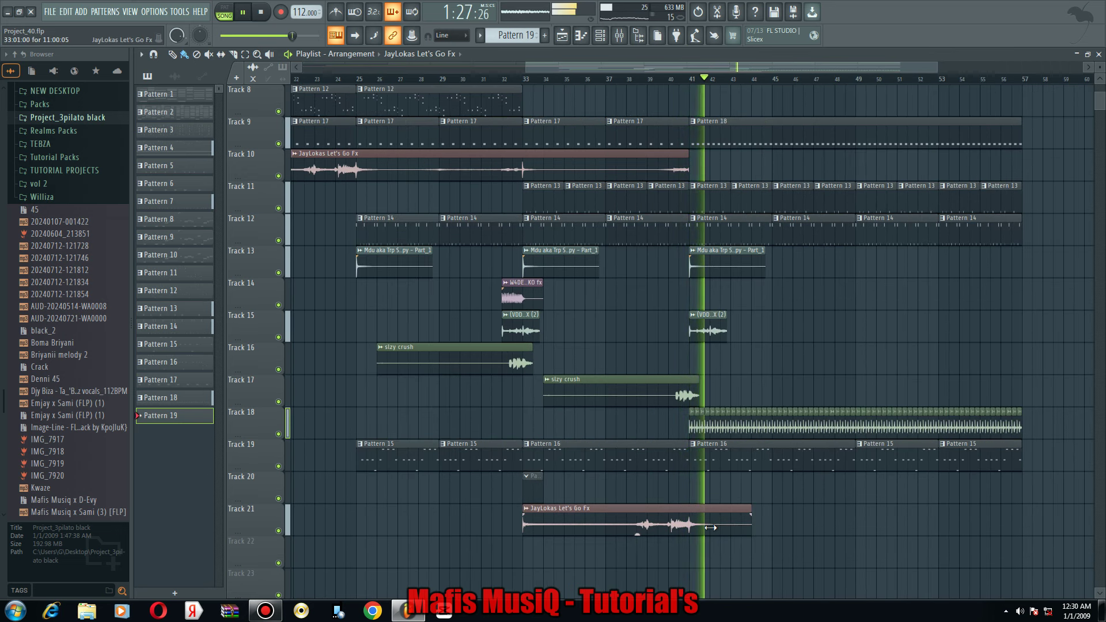
In Pattern 10, clone the TONE channel and load the Log Drum preset in the copy.
scroll(729, 452, up, 5)
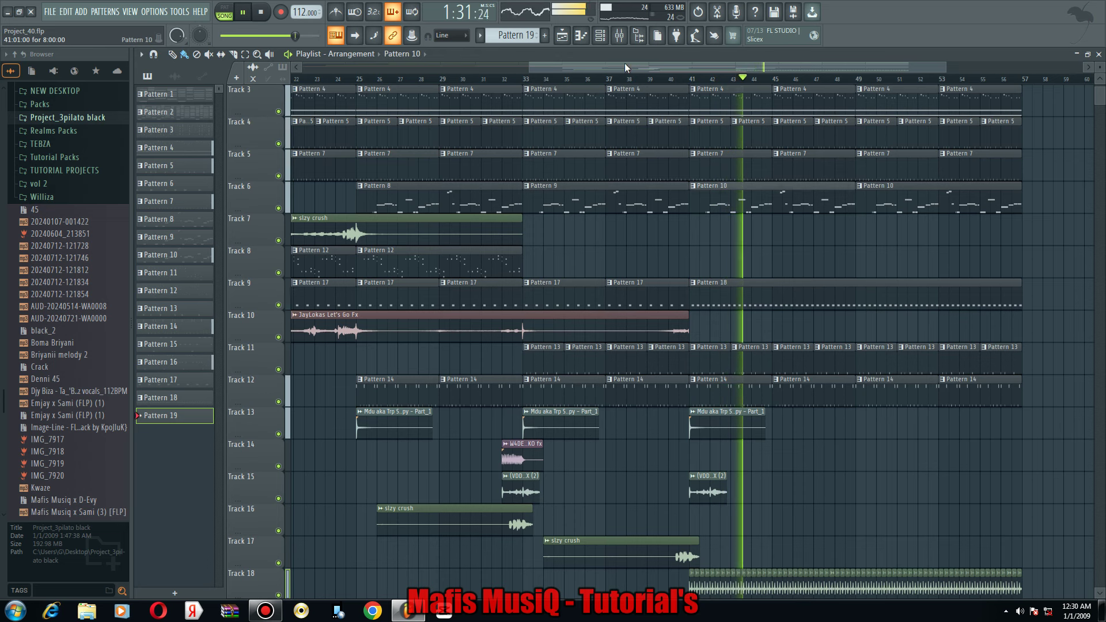
click(602, 38)
right_click(324, 294)
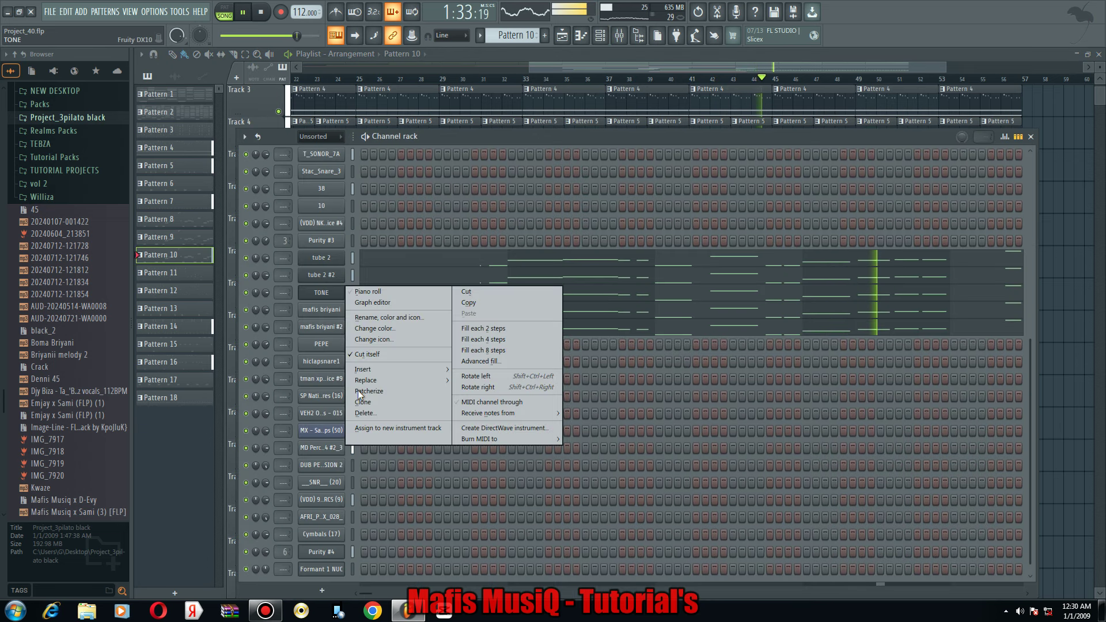
click(363, 402)
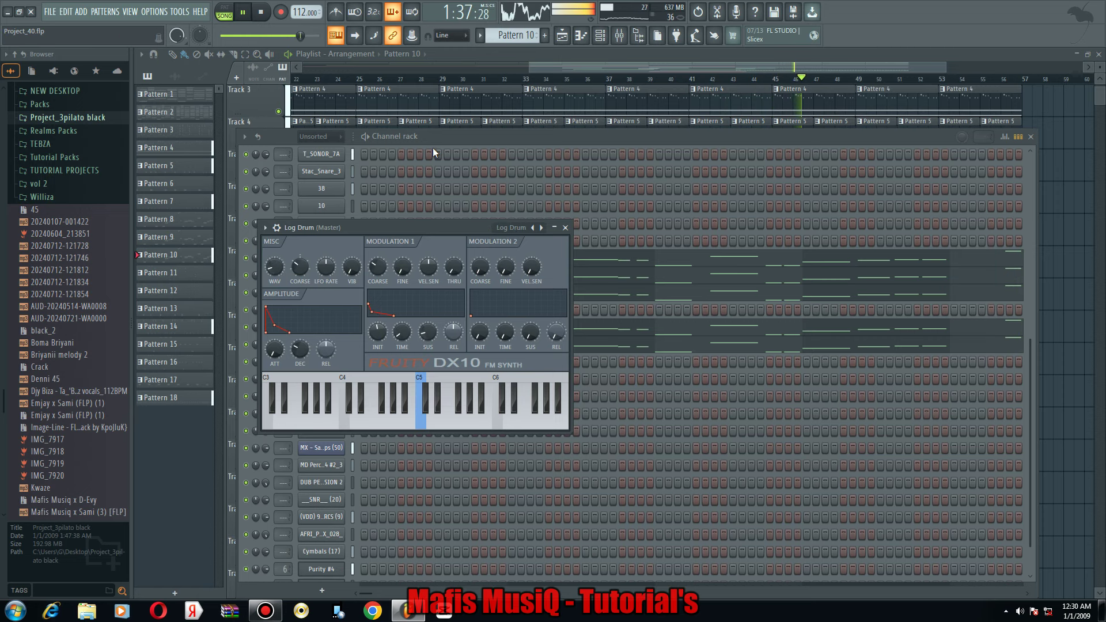
key(Escape)
In the Log Drum channel's piano roll, add D3 notes at the end of bar 1 and at the start and end of bar 3.
right_click(330, 311)
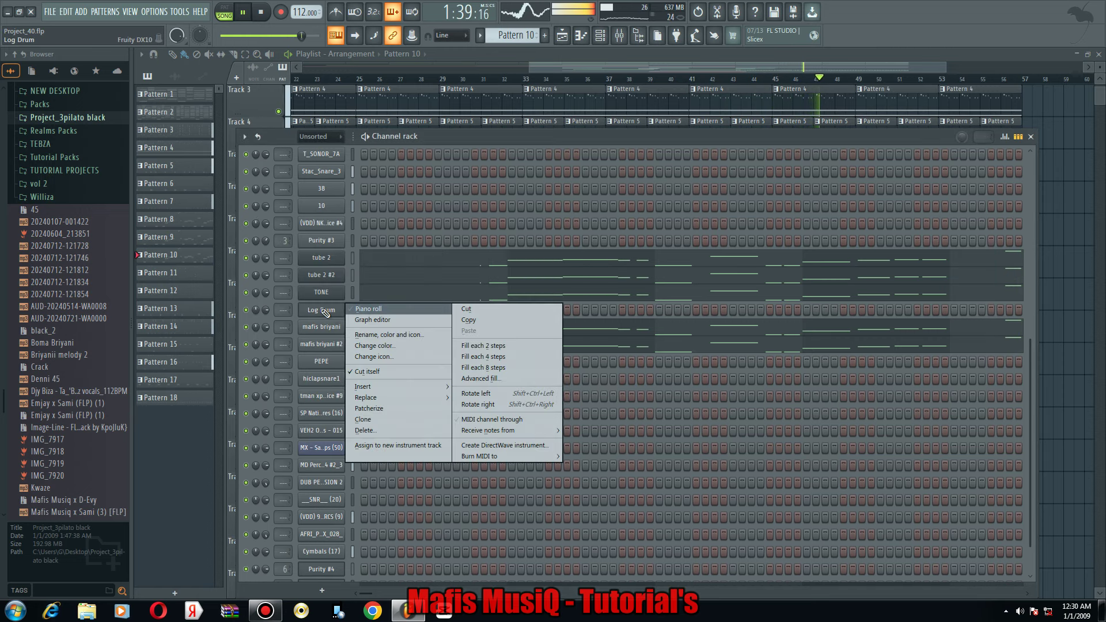
click(364, 309)
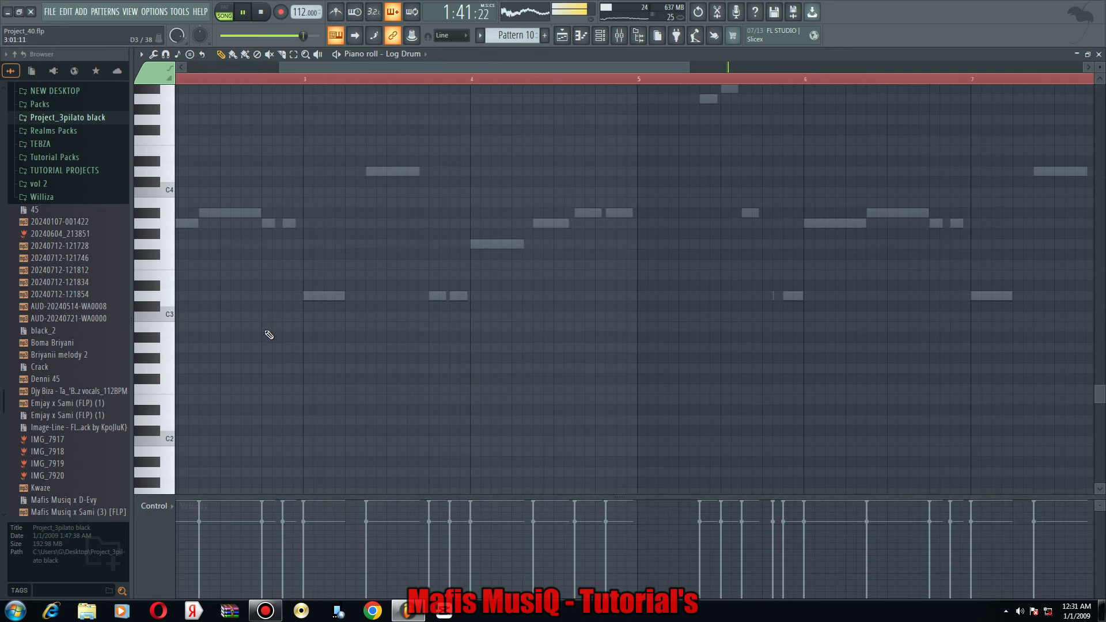
click(308, 295)
scroll(265, 330, down, 1)
scroll(251, 300, down, 1)
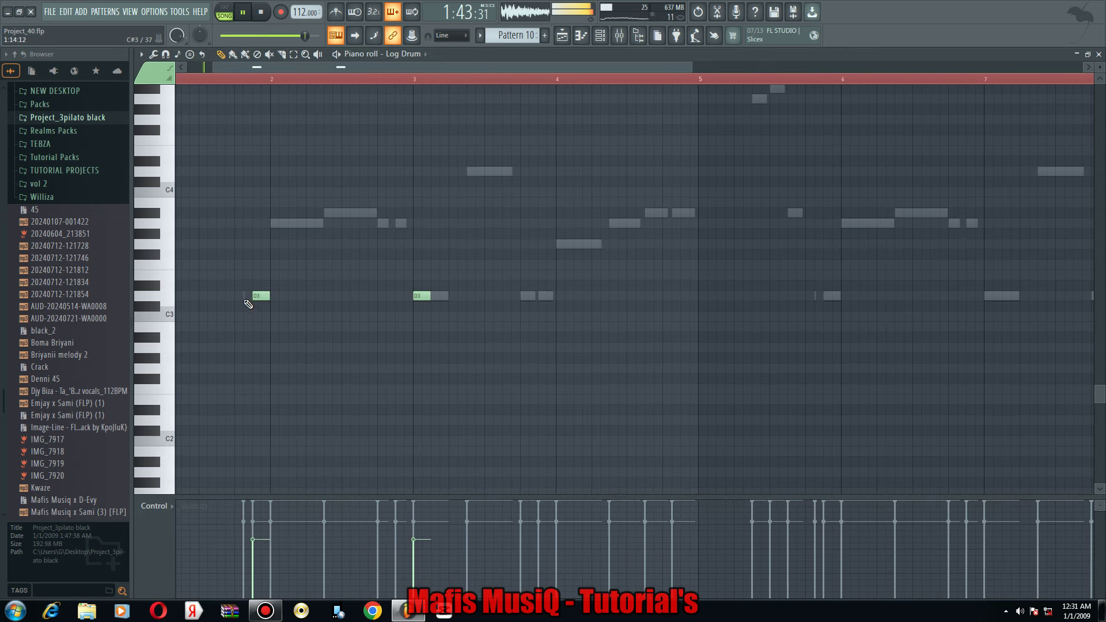
click(245, 296)
scroll(248, 298, up, 3)
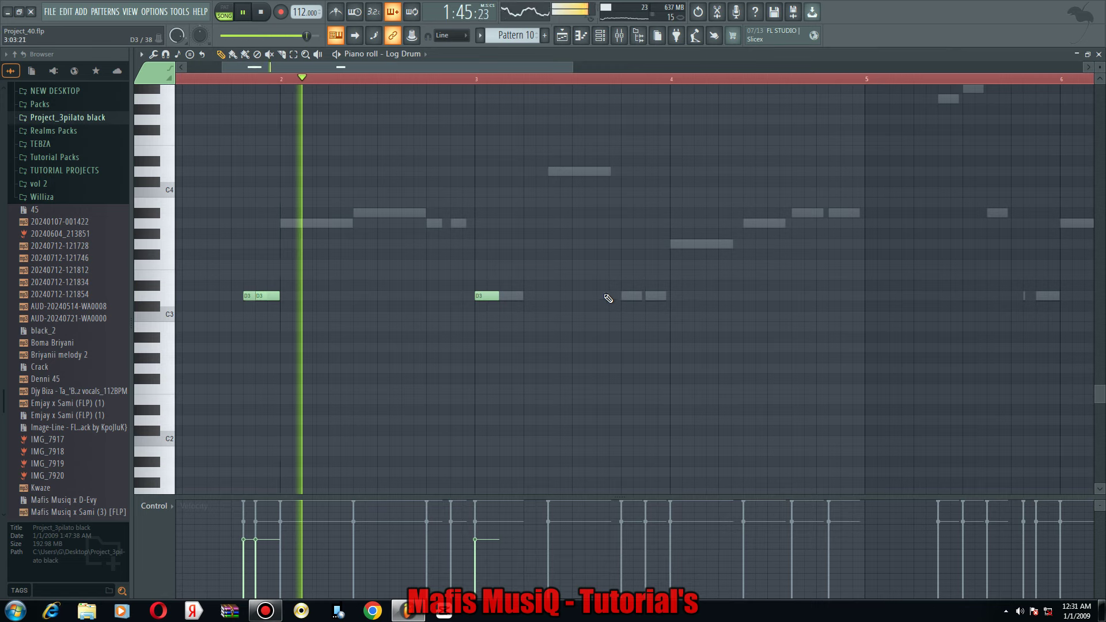
click(629, 296)
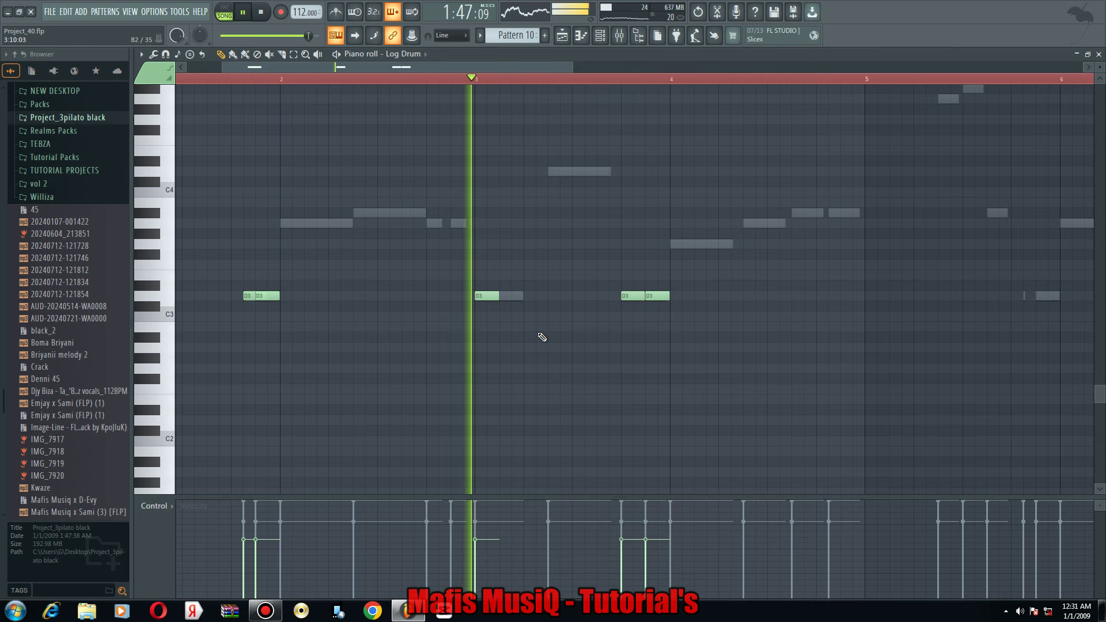
Add paired D3 Log Drum notes at the ends of bars 5 and 7, plus one at bar 7's start.
click(671, 296)
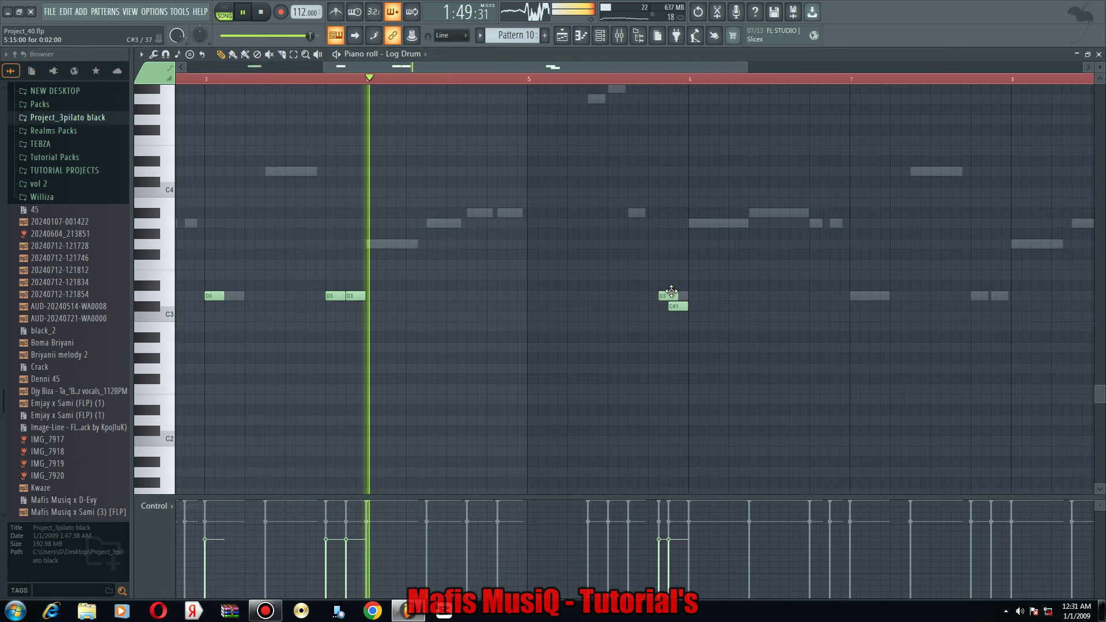
click(857, 296)
click(979, 296)
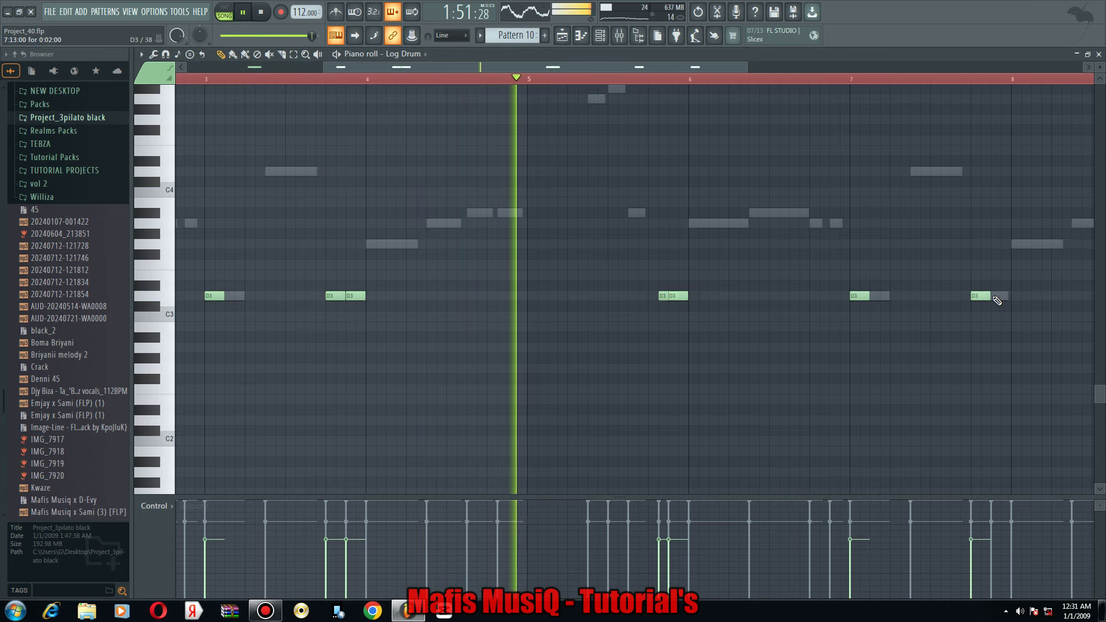
scroll(593, 337, down, 2)
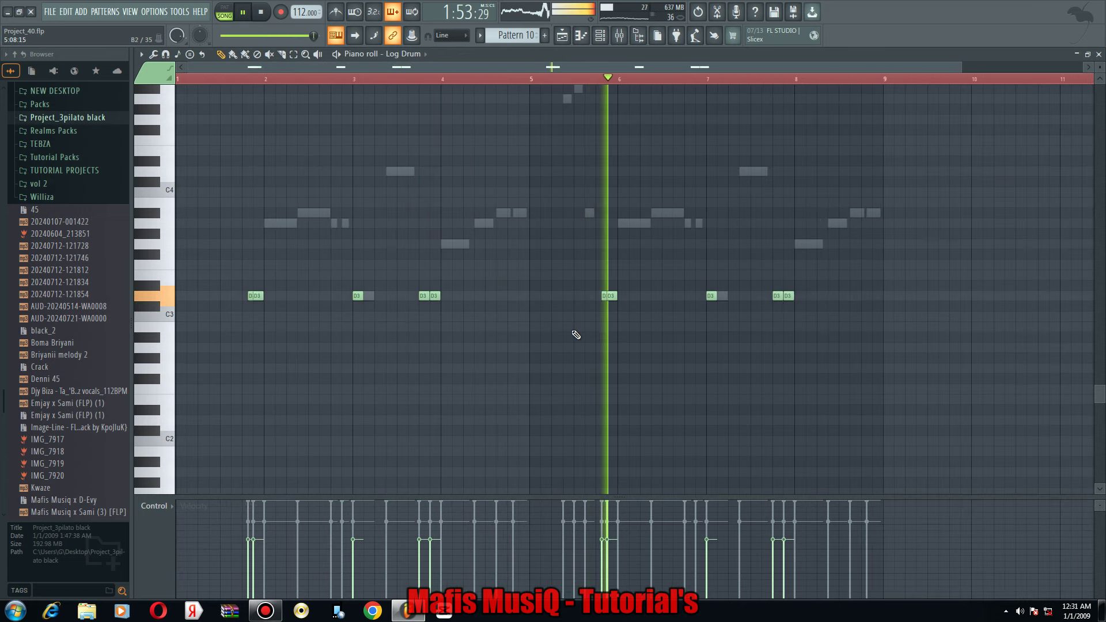
Add A3 notes late in bars 2 and 6 and A#3 notes in bars 4, 5 and 8, following the ghost melody.
scroll(335, 224, up, 2)
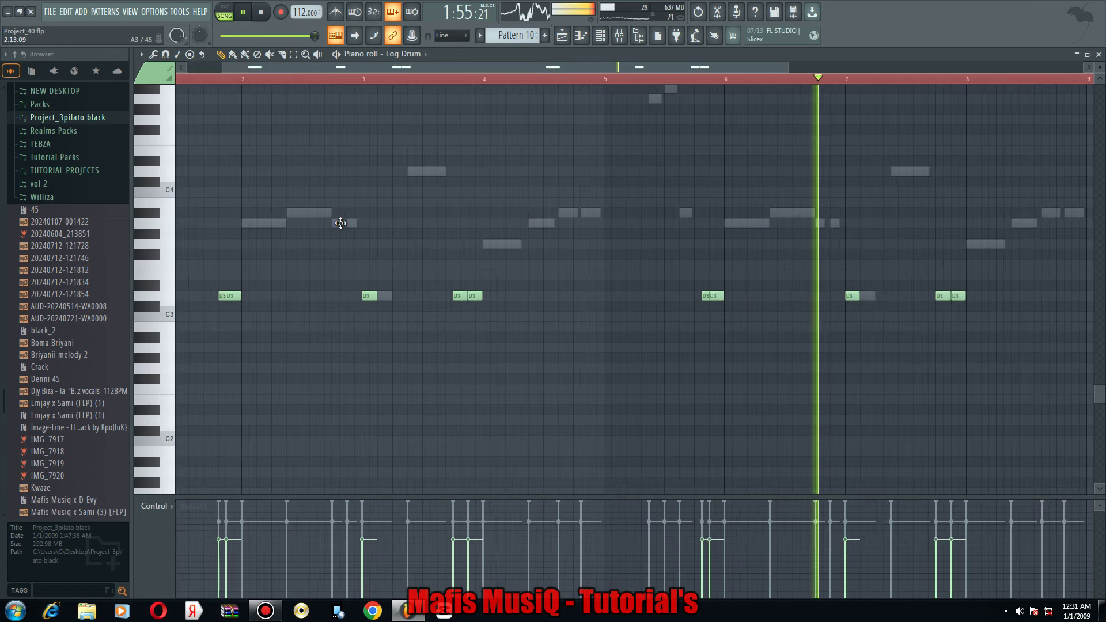
click(339, 223)
click(353, 223)
click(564, 213)
click(587, 212)
click(685, 212)
click(822, 223)
scroll(885, 238, down, 2)
scroll(784, 214, up, 3)
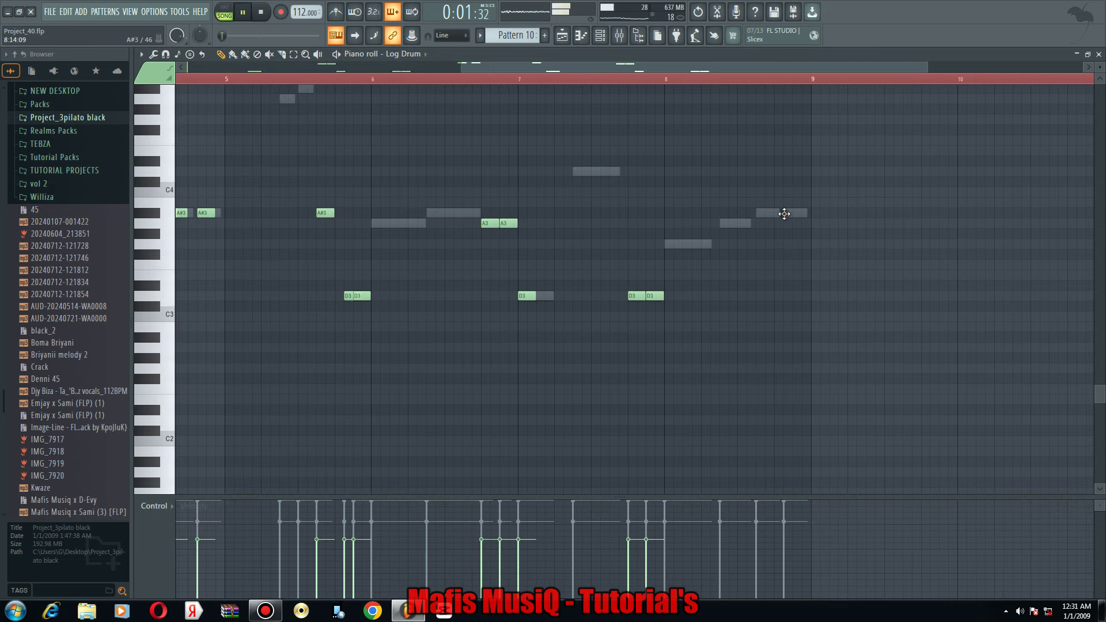
Shorten all Log Drum notes to one step and scale their velocities up to maximum.
key(ctrl+a)
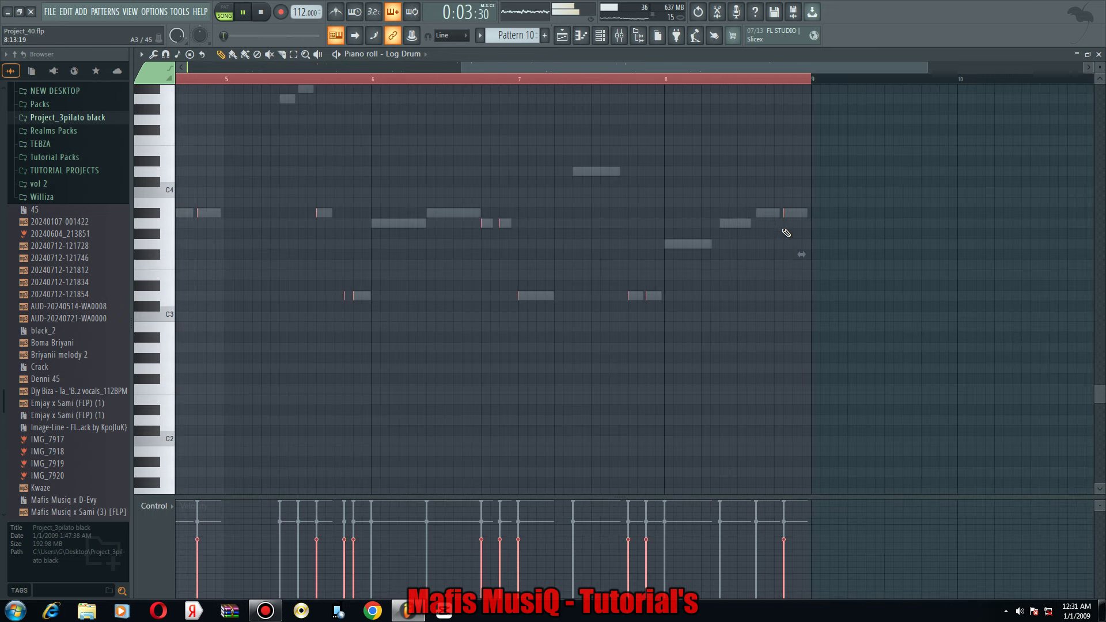
scroll(795, 234, up, 5)
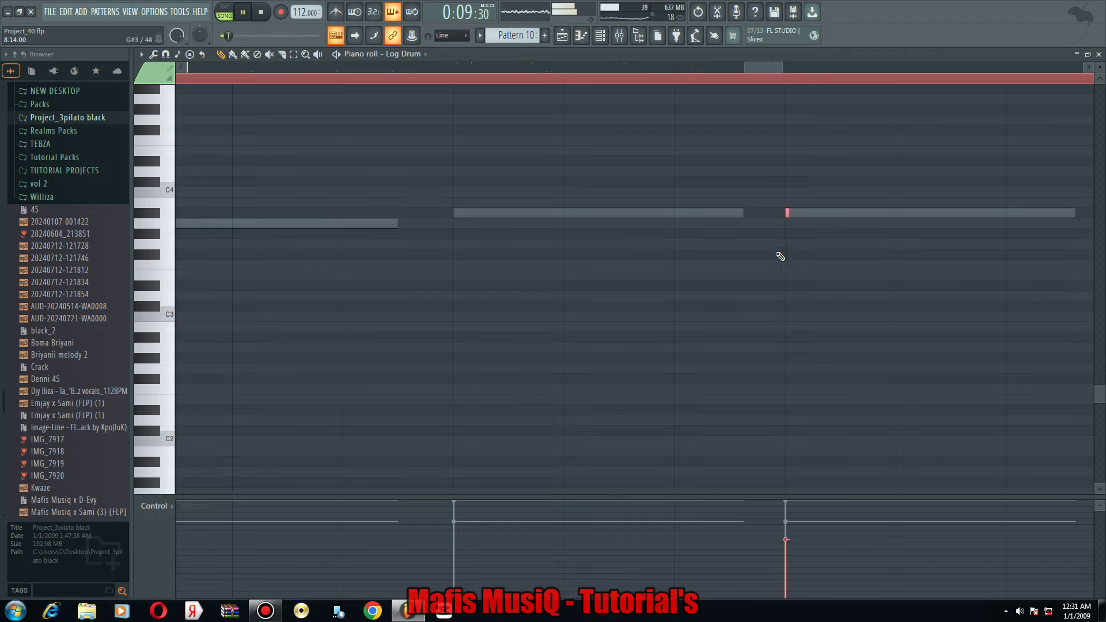
scroll(611, 295, down, 5)
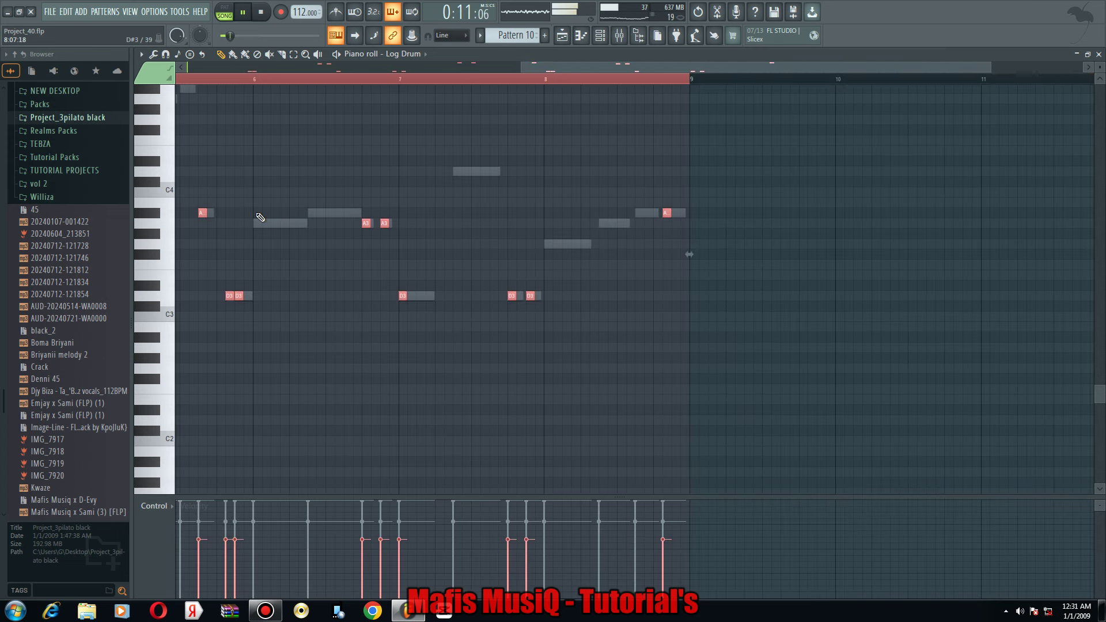
scroll(256, 214, down, 2)
scroll(247, 264, up, 2)
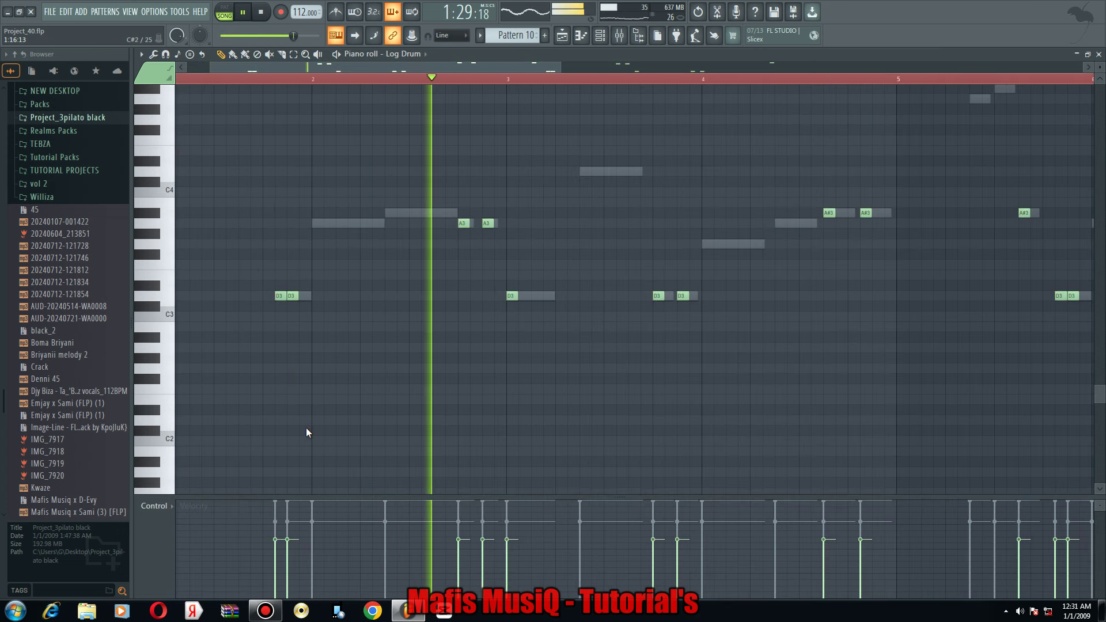
key(alt+x)
click(581, 367)
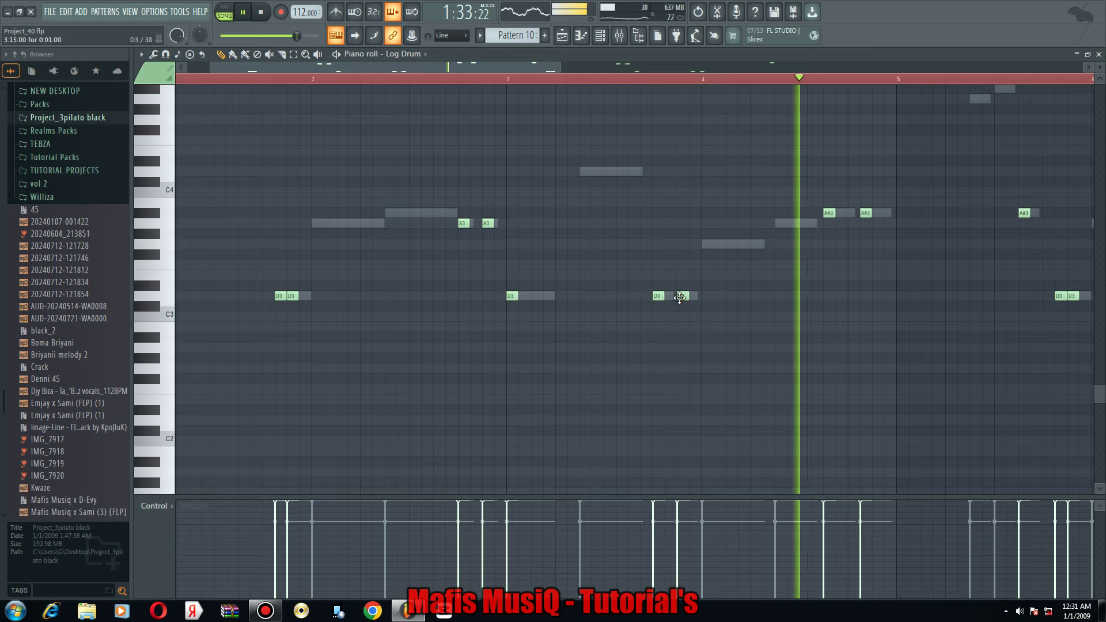
Add very short notes at maximum velocity in bar 6: A3 on step 1 and A4 on step 5.
scroll(634, 339, down, 2)
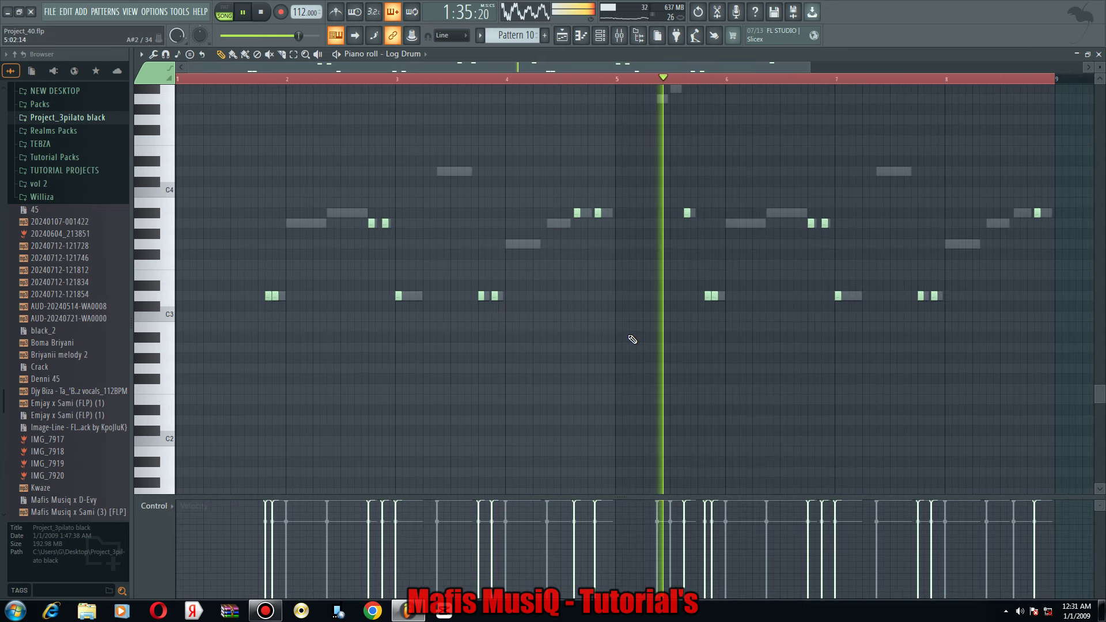
scroll(721, 226, up, 2)
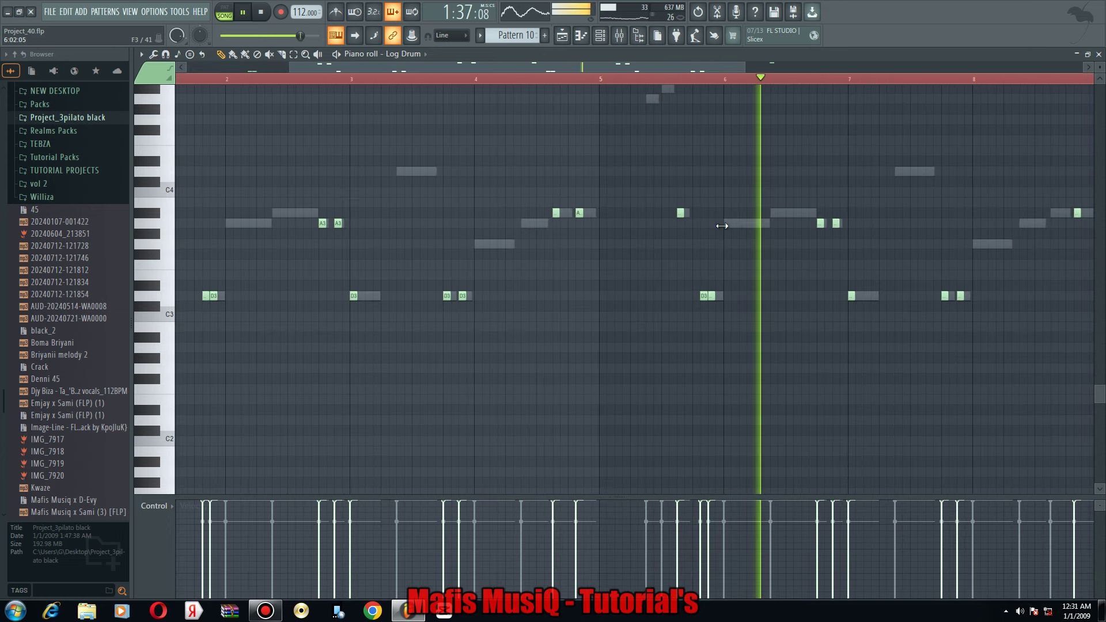
click(672, 79)
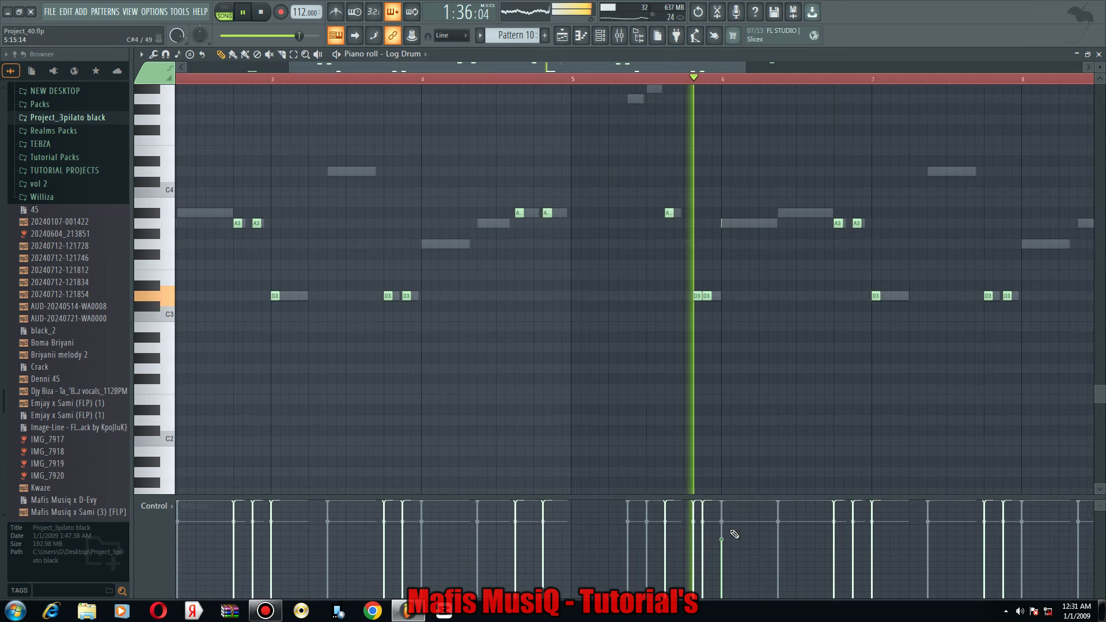
click(760, 225)
right_click(759, 225)
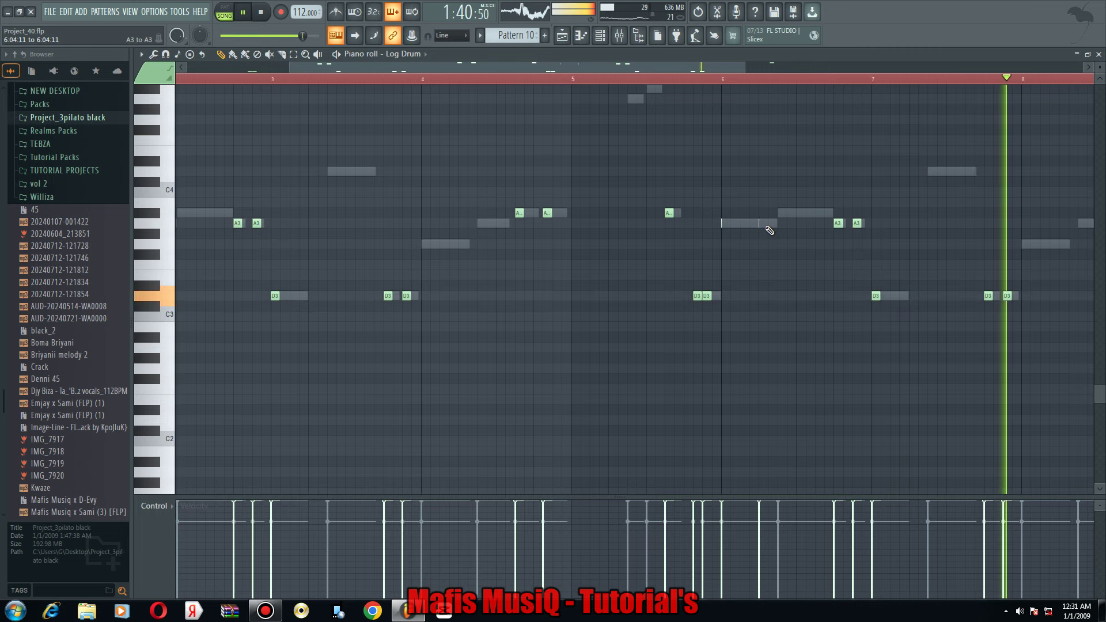
click(759, 99)
Add very short A#4 notes on steps 7 and 10 of bar 6.
scroll(782, 254, up, 3)
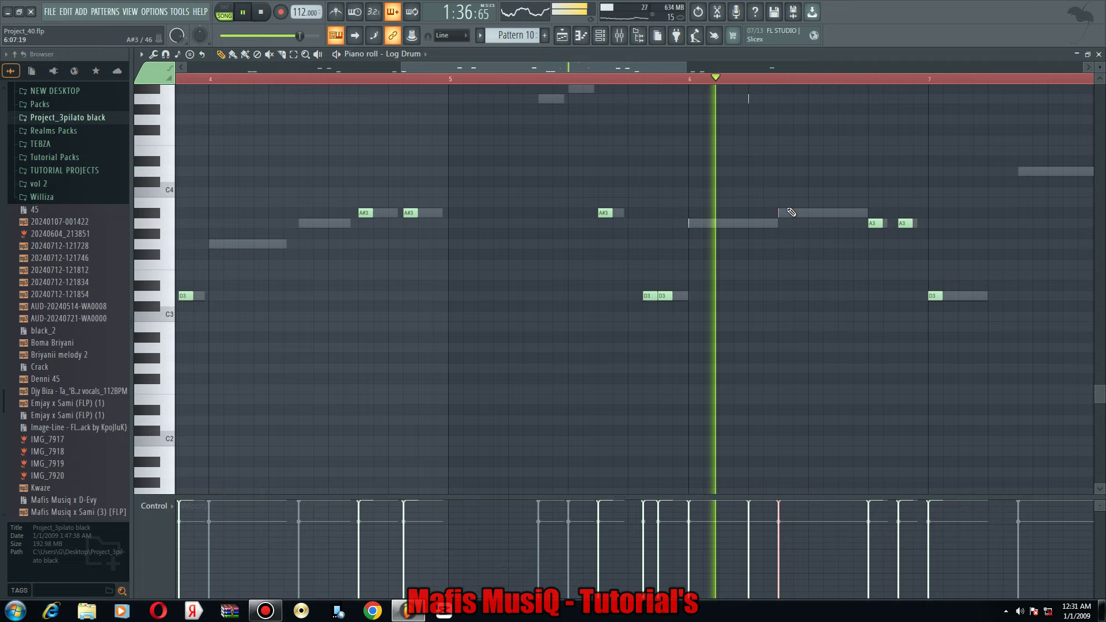
scroll(785, 211, up, 1)
click(838, 99)
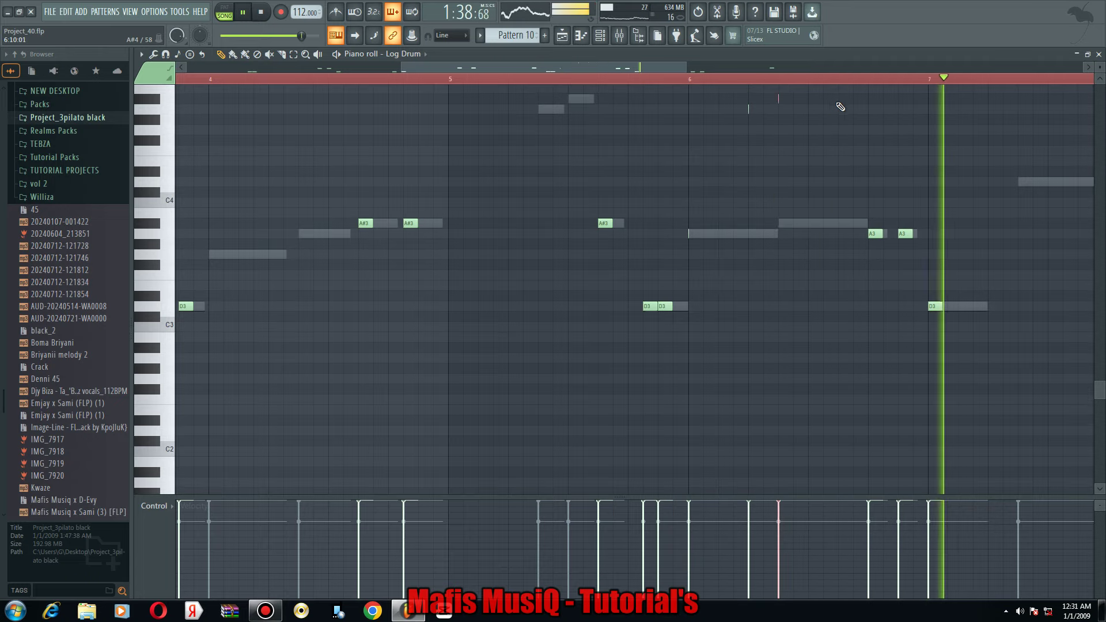
right_click(838, 99)
click(832, 99)
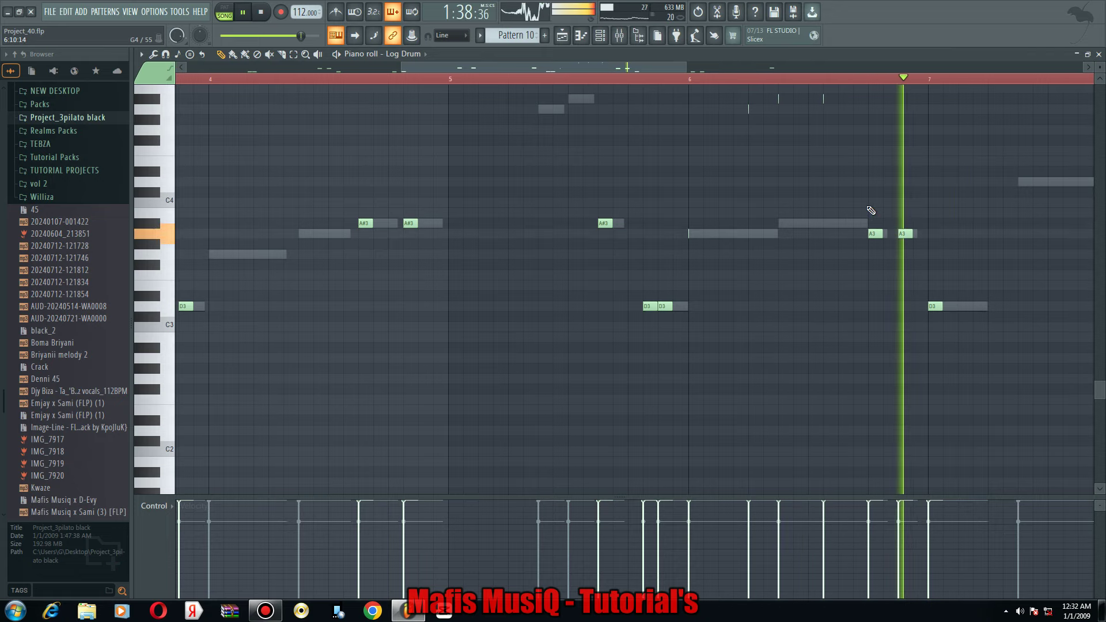
Try very short G3 notes on steps 14 and 16 of bar 6, raise them to A4, and remove them.
click(884, 254)
click(914, 254)
drag(869, 258, 951, 259)
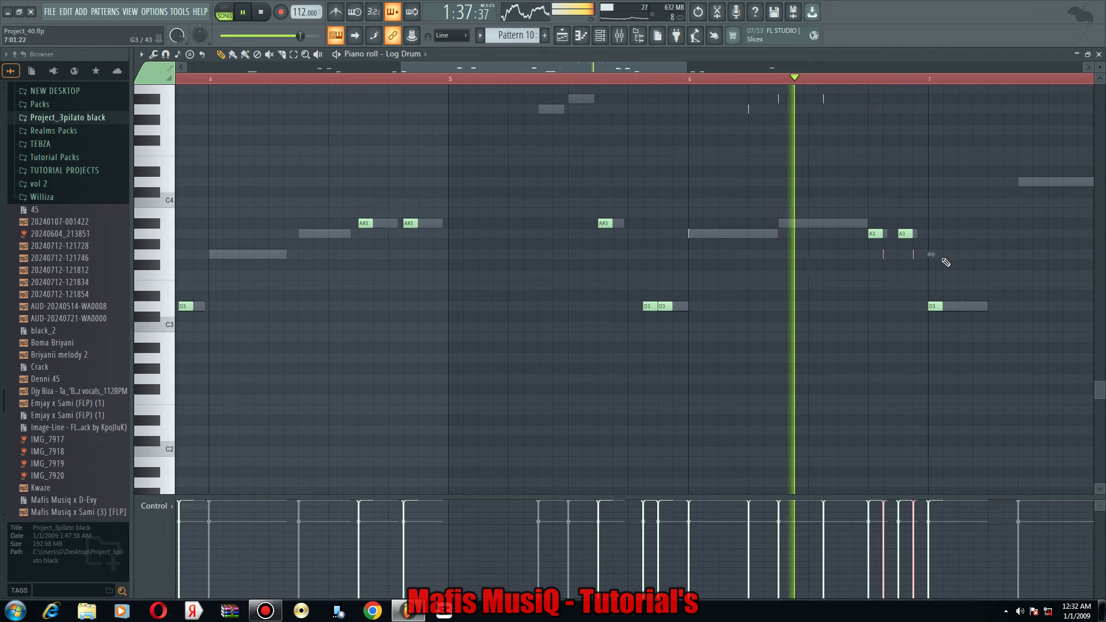
key(ctrl+Up)
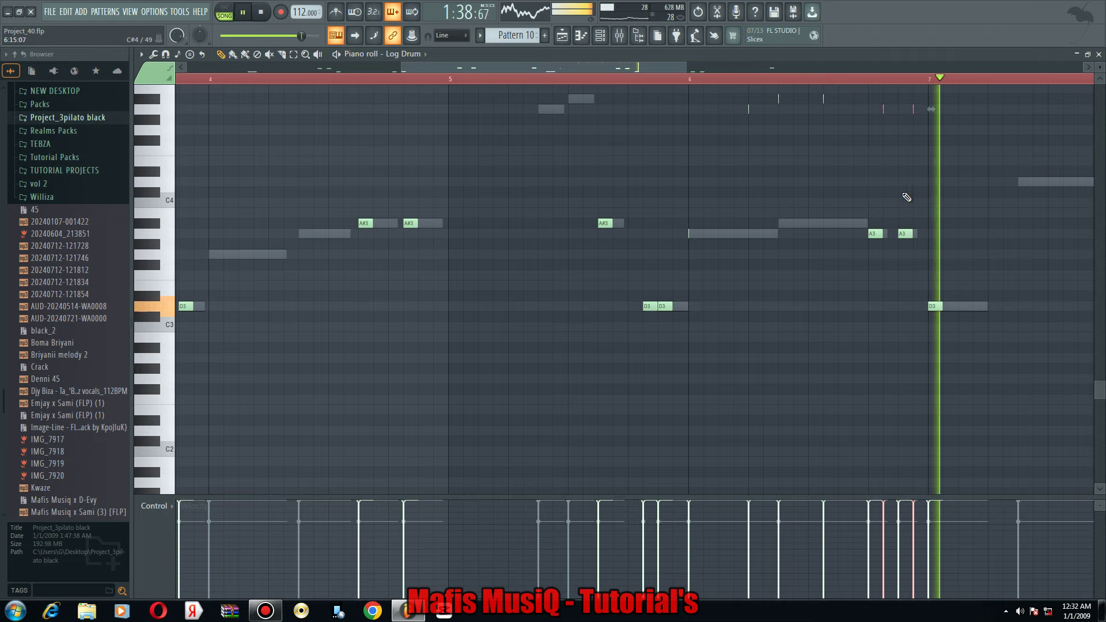
right_click(915, 110)
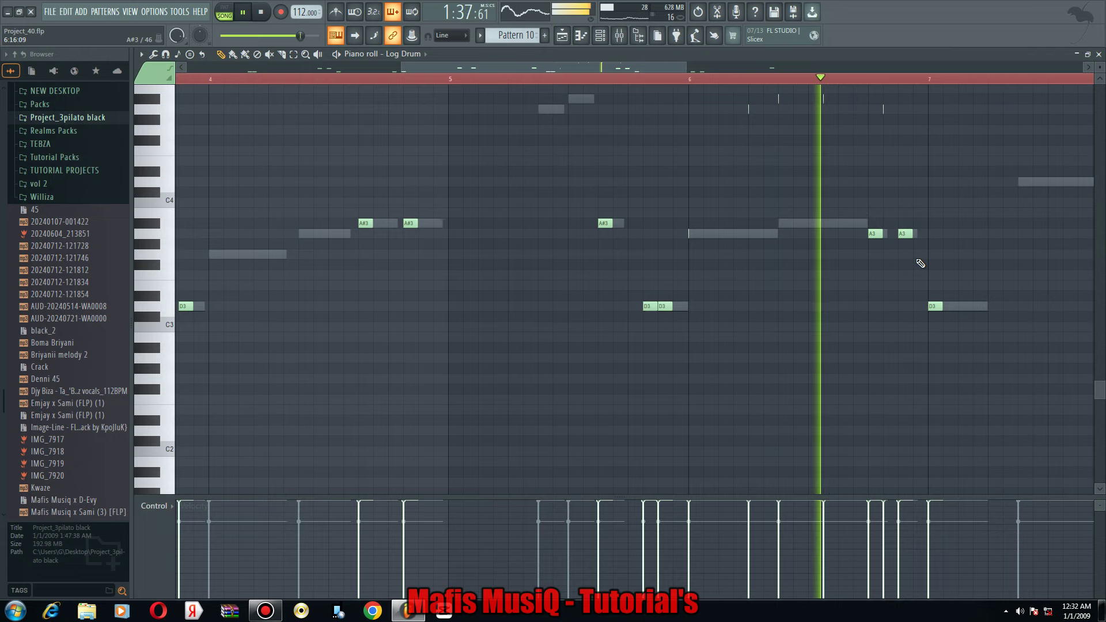
scroll(908, 257, up, 2)
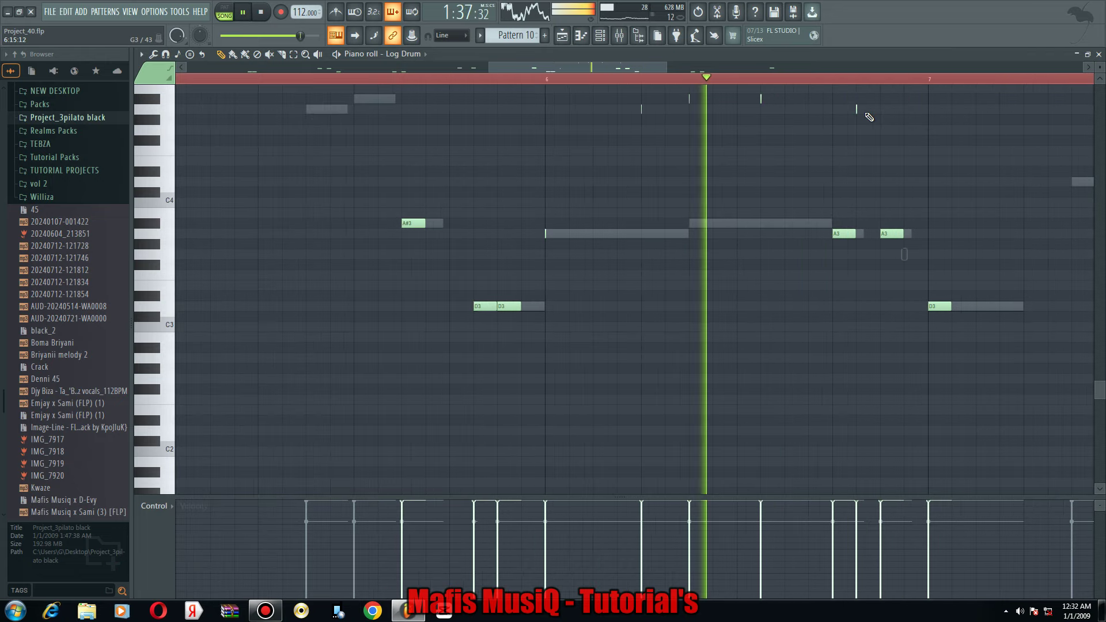
scroll(783, 173, down, 3)
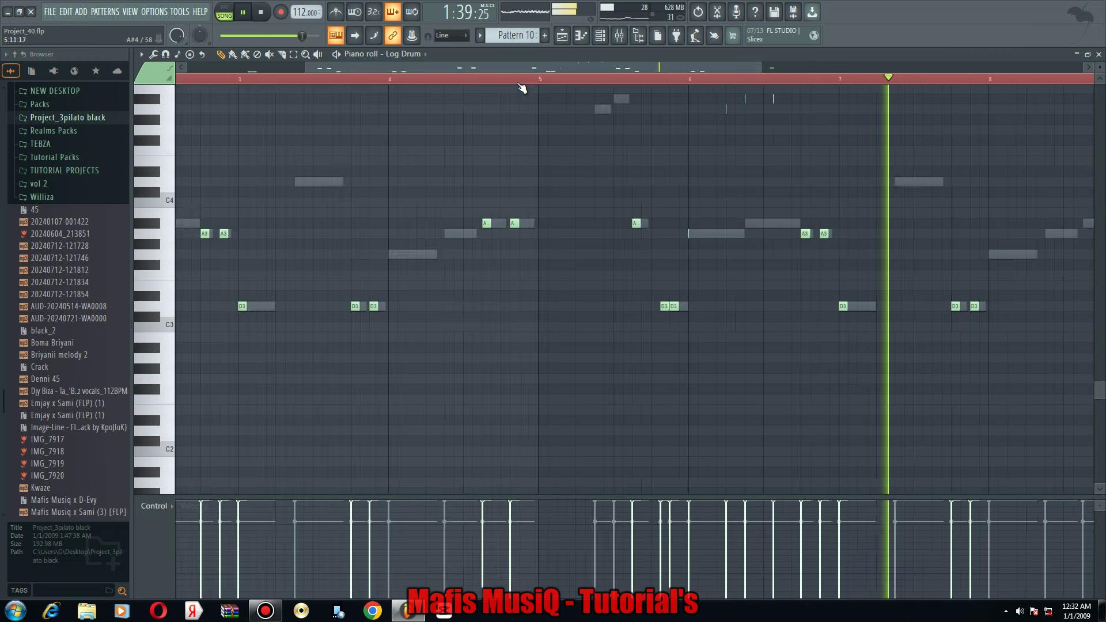
Return to the playlist and play the whole arrangement from the beginning.
scroll(521, 87, down, 2)
key(space)
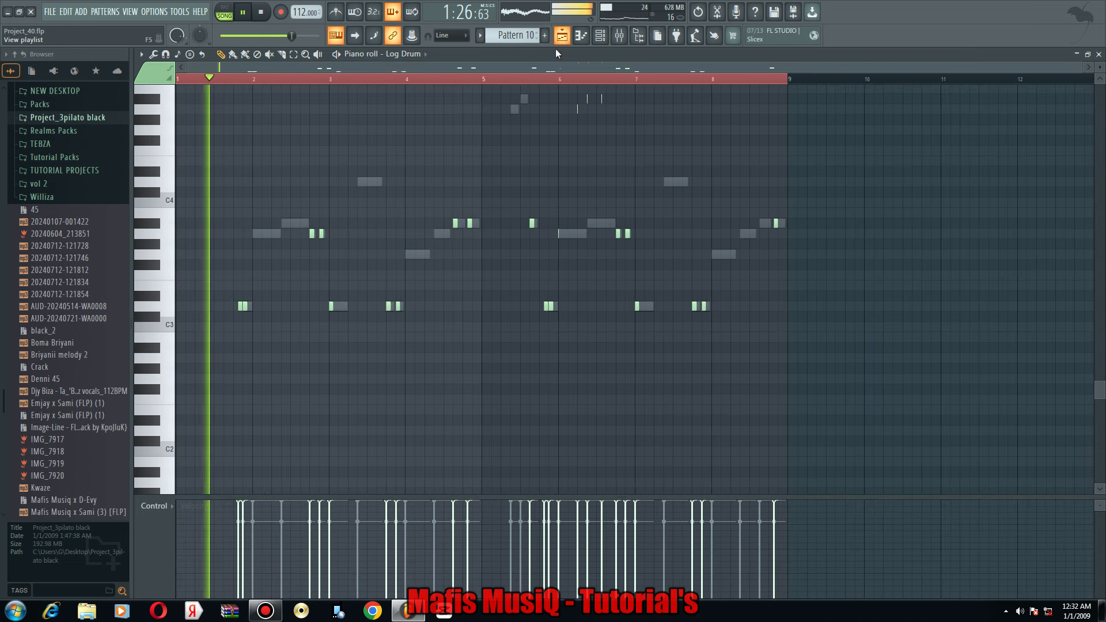
click(559, 39)
scroll(530, 83, down, 2)
key(space)
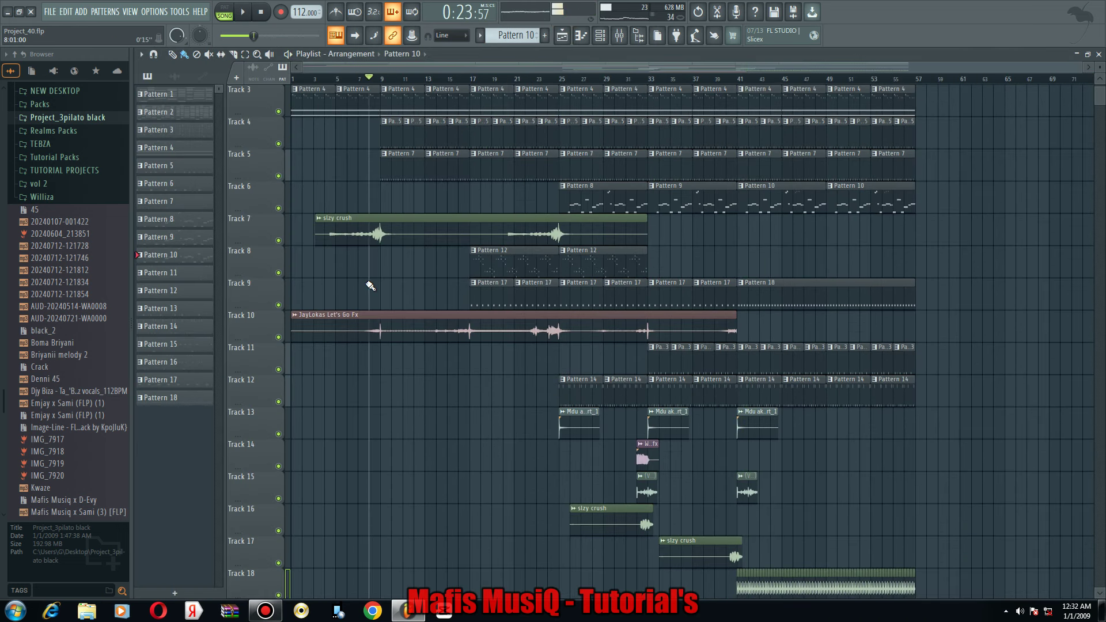
scroll(304, 360, up, 2)
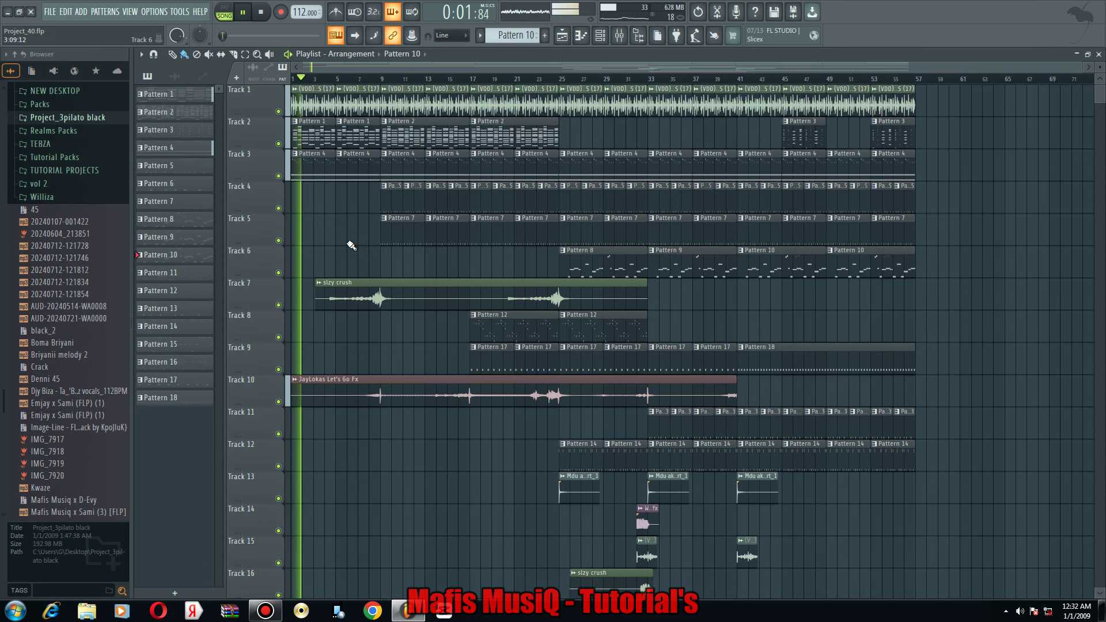
Extend the Pattern 5 clips on Track 4 backwards so they start at about bar 4.
ctrl+scroll(434, 230, up, 3)
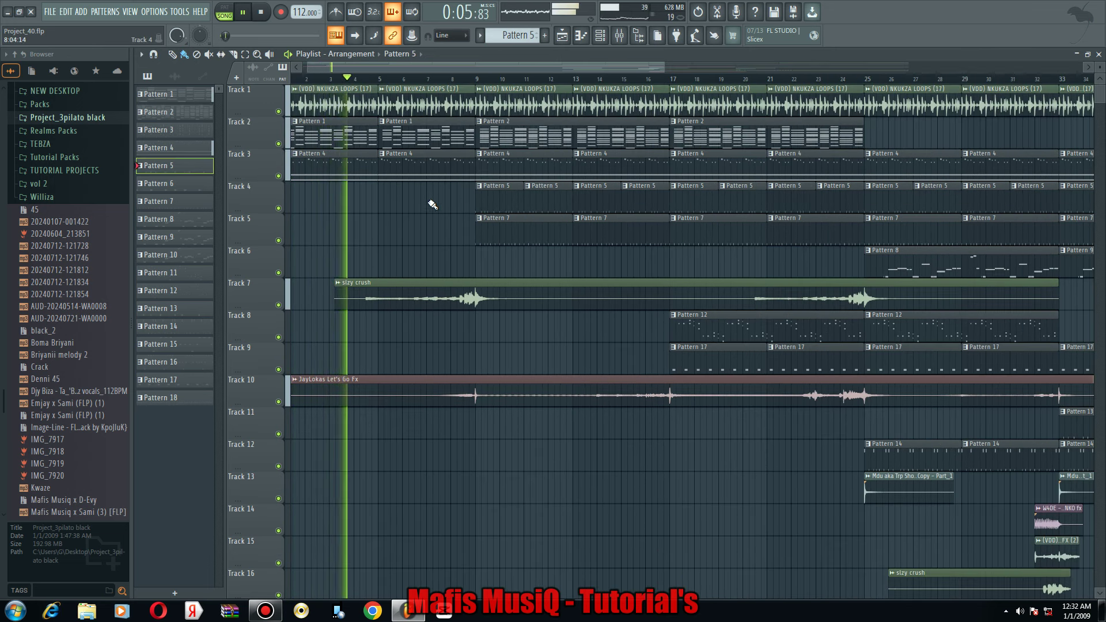
mouse_move(431, 202)
mouse_down()
mouse_move(346, 217)
mouse_move(317, 207)
mouse_move(363, 232)
mouse_up()
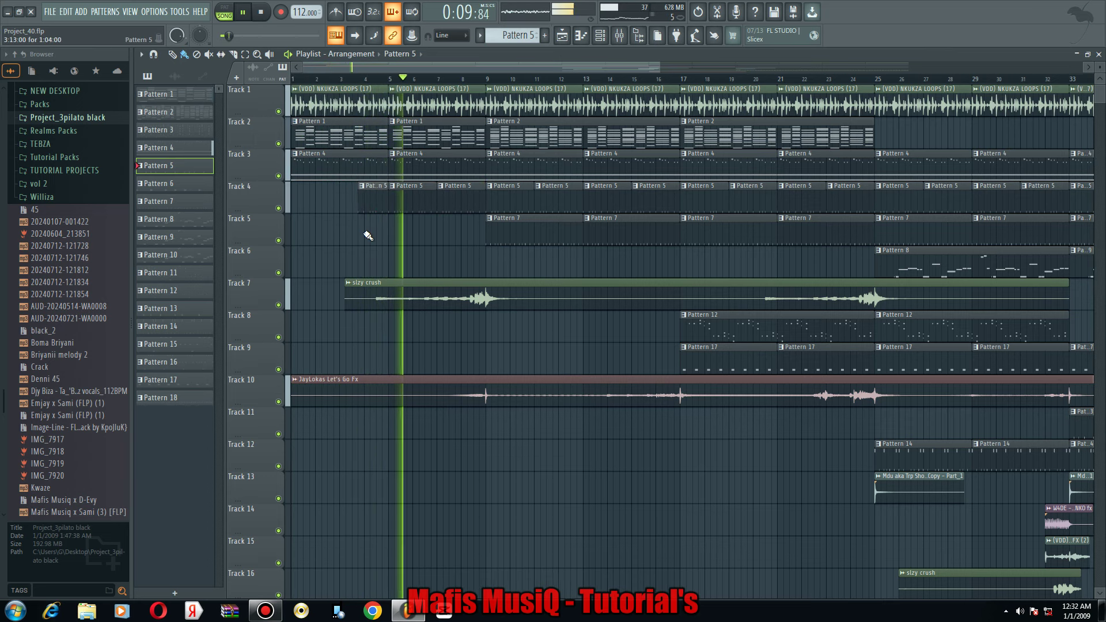
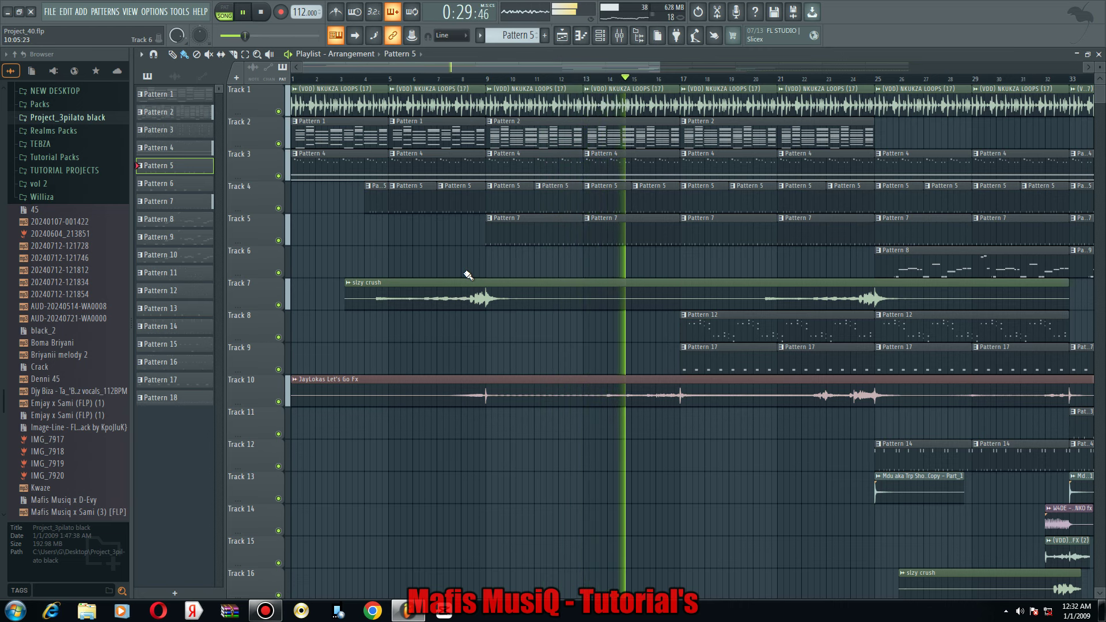
Add a Pattern 12 clip at bar 49 on Track 8 and delete the Pattern 3 clip at bar 53 on Track 2.
ctrl+scroll(468, 275, down, 3)
scroll(472, 276, down, 5)
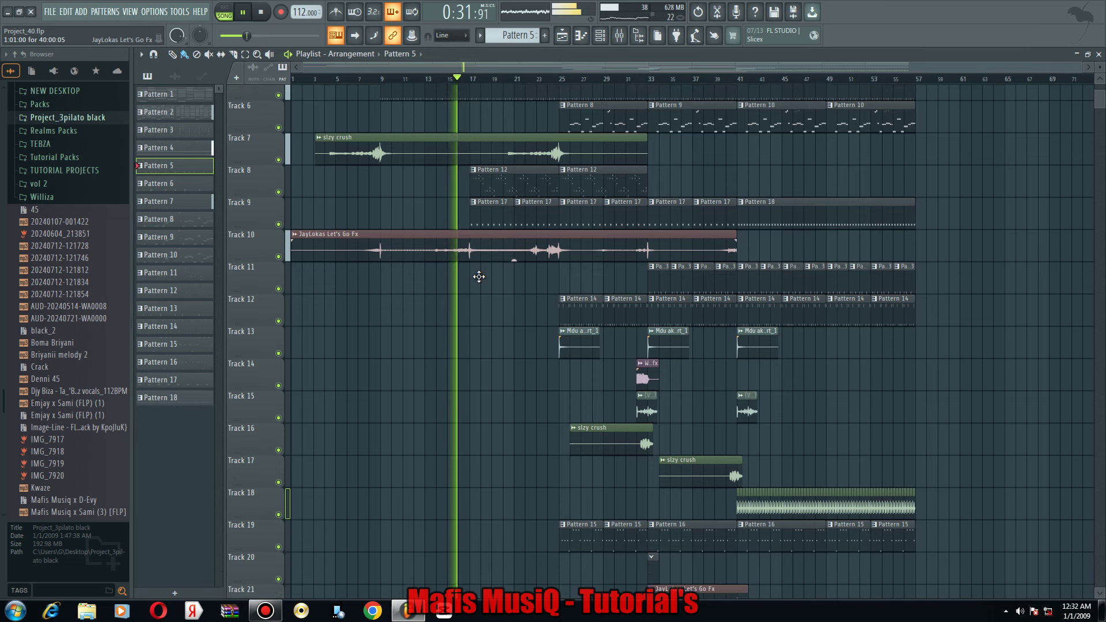
scroll(478, 277, up, 5)
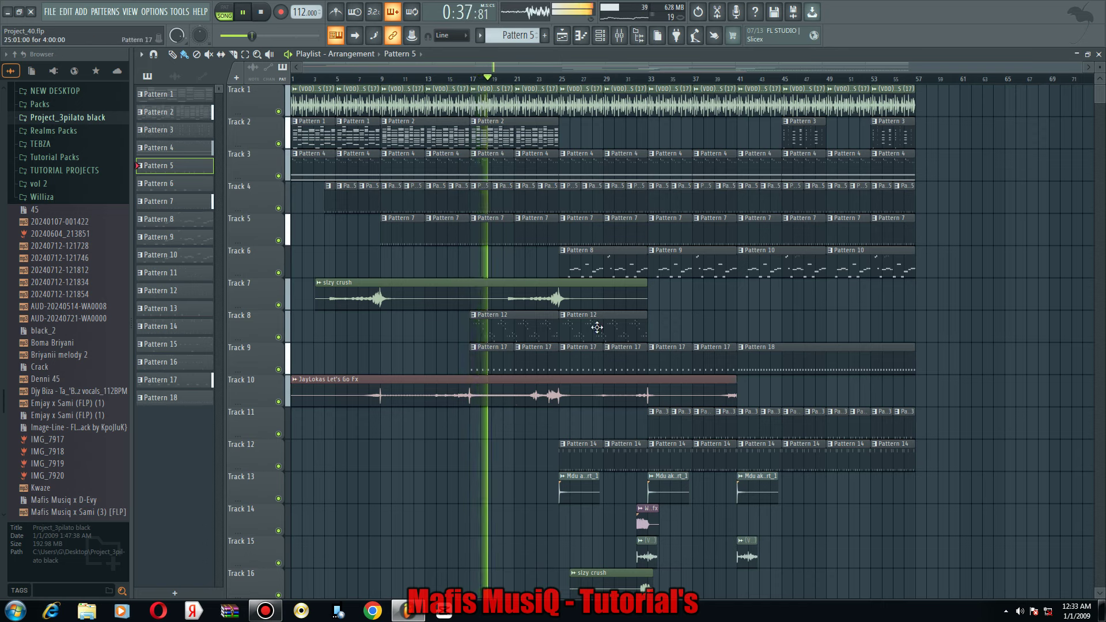
drag(776, 311, 769, 332)
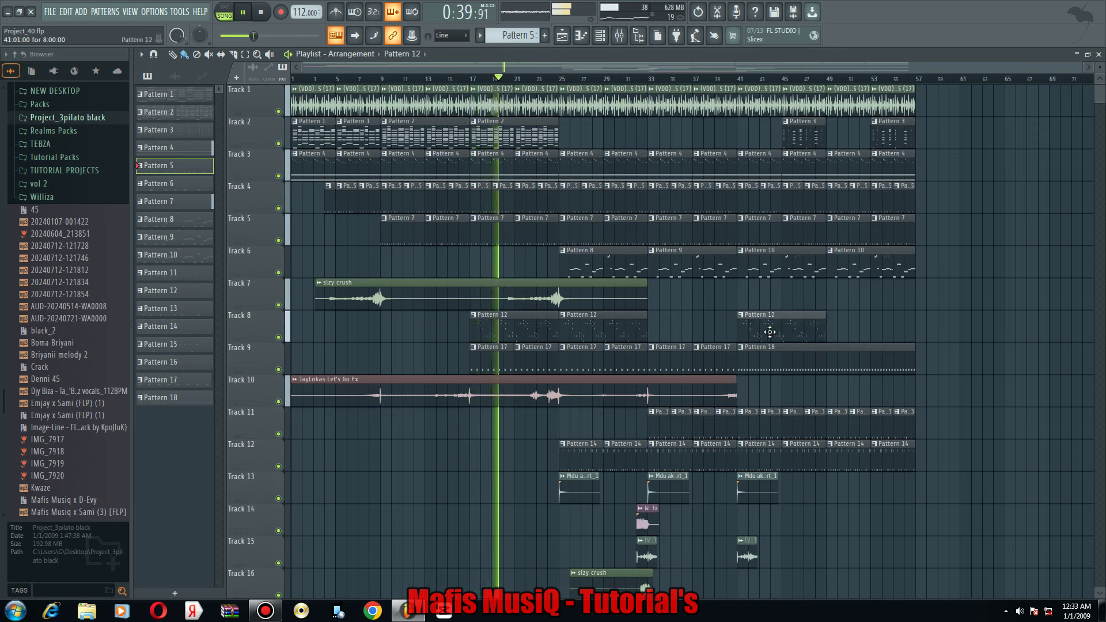
mouse_move(861, 323)
mouse_down()
mouse_move(858, 333)
mouse_move(850, 326)
mouse_up()
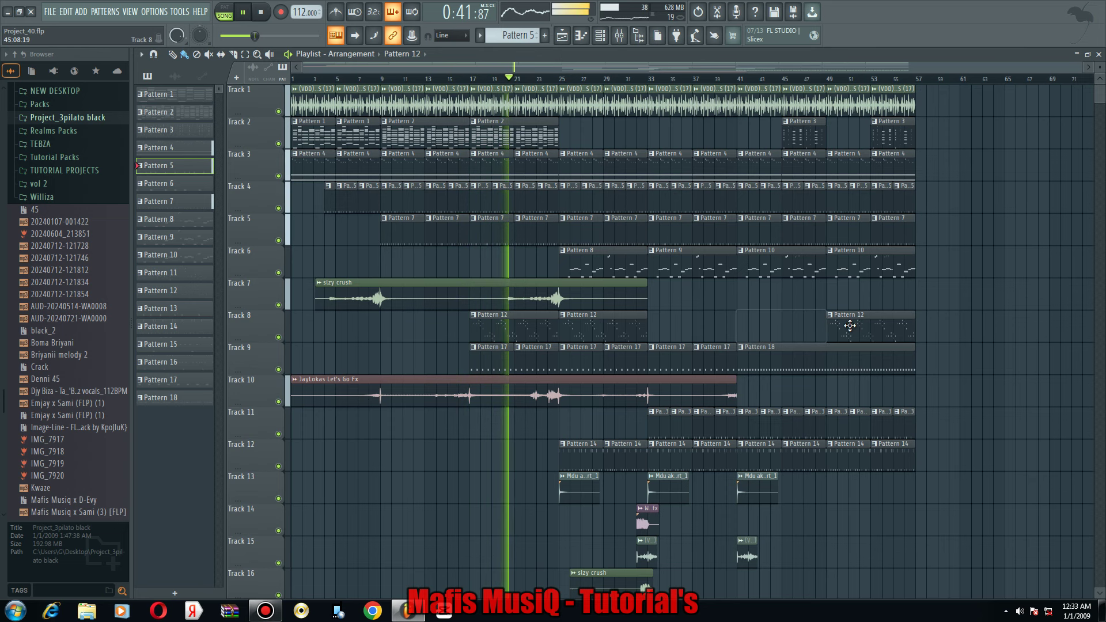
right_click(890, 132)
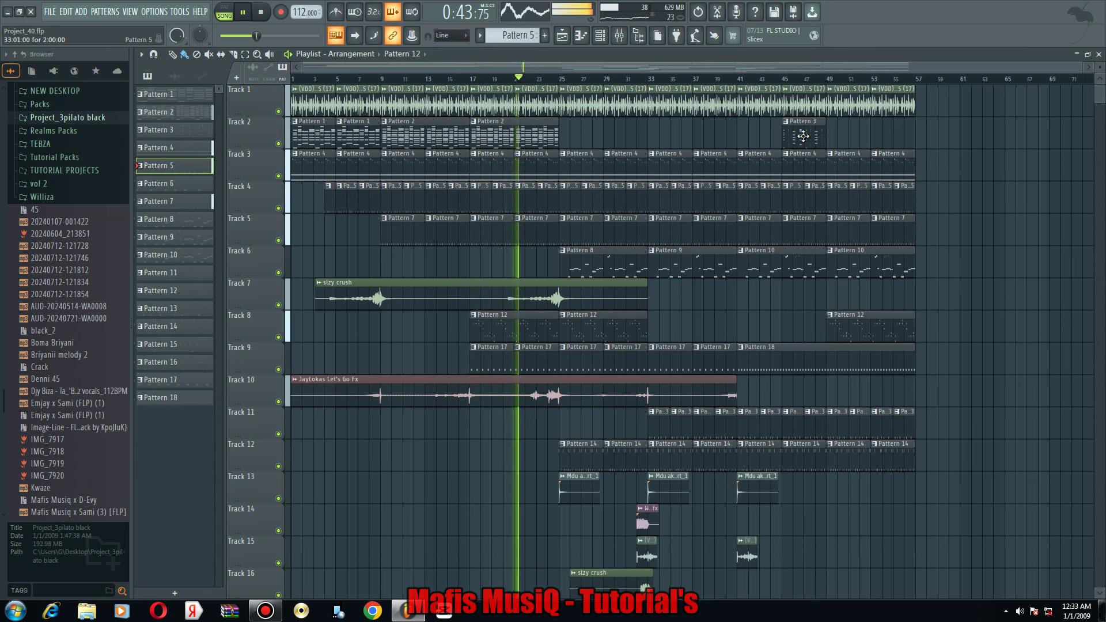
Add a FLEX instrument channel and load the Electric Chorus Guitar preset from the General Midi Library pack.
click(583, 40)
key(F6)
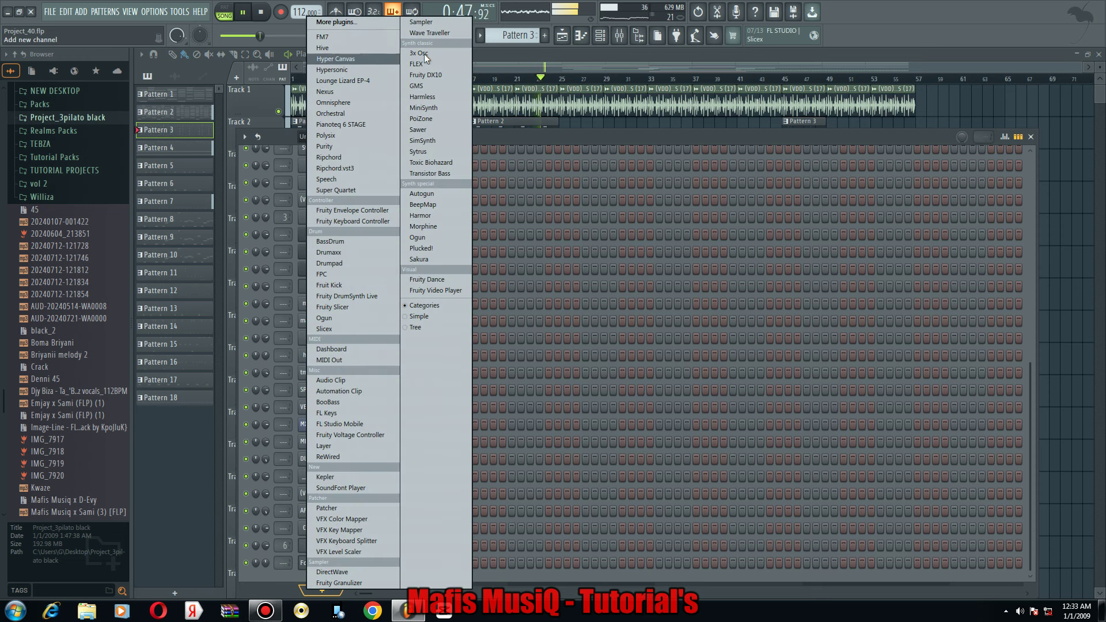
click(425, 64)
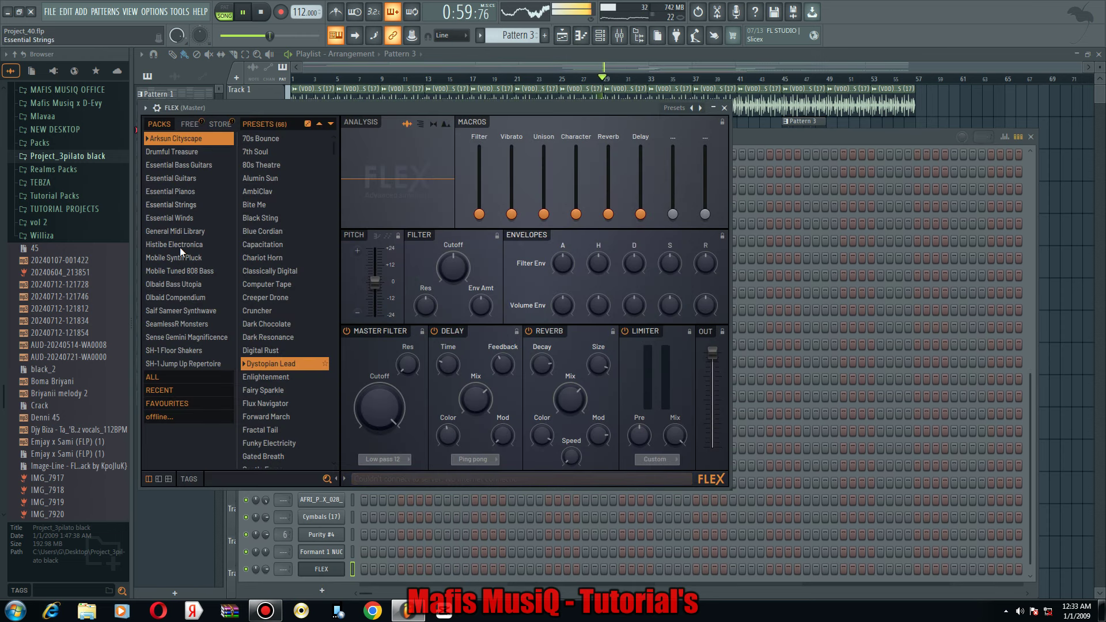
click(174, 232)
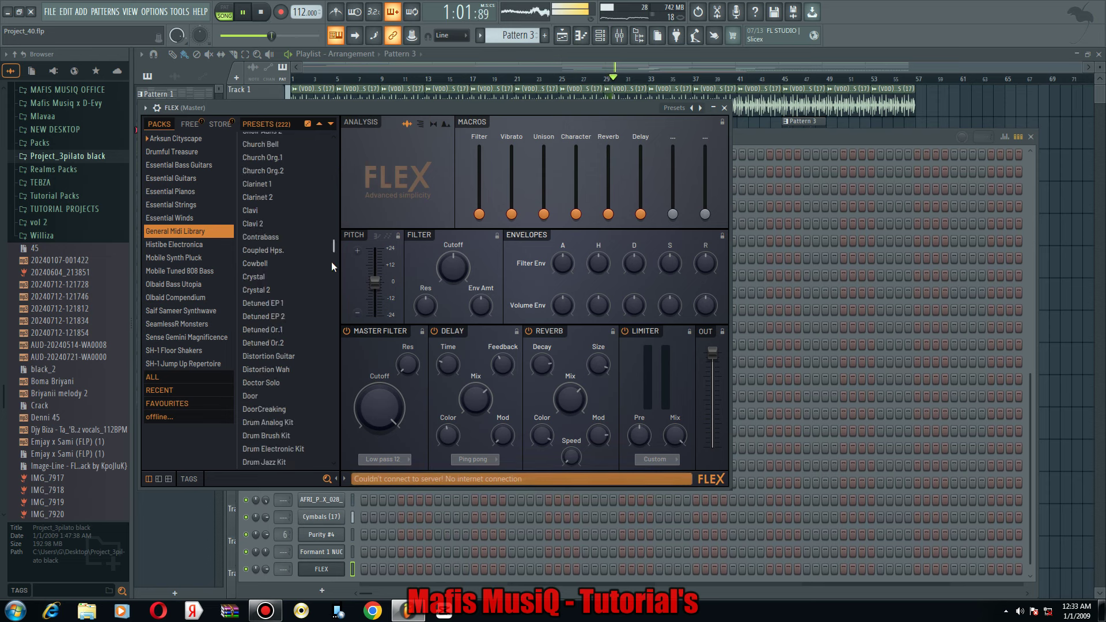
mouse_move(331, 261)
mouse_down()
mouse_move(327, 299)
mouse_move(332, 259)
mouse_up()
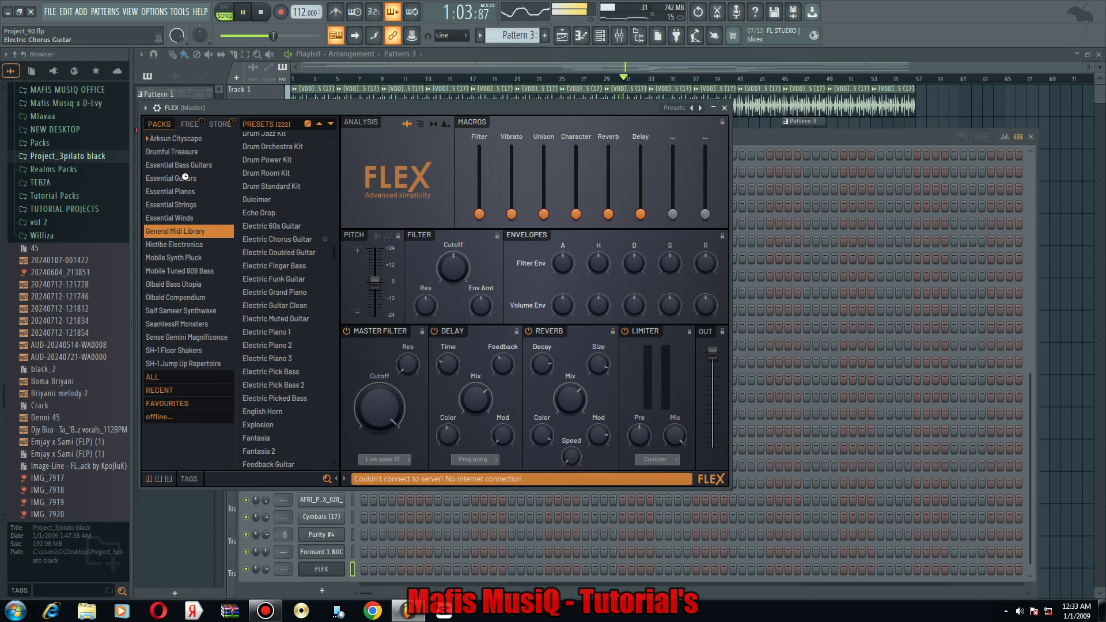
click(157, 108)
click(179, 128)
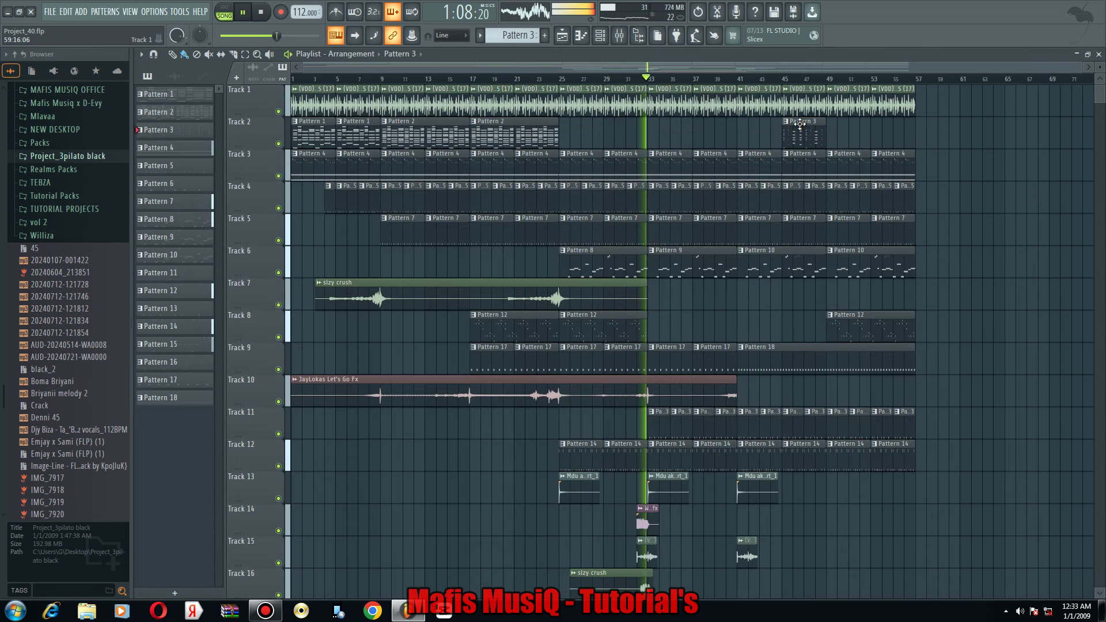
Copy the Morphine notes of Pattern 3 into the Electric Chorus Guitar channel.
click(795, 123)
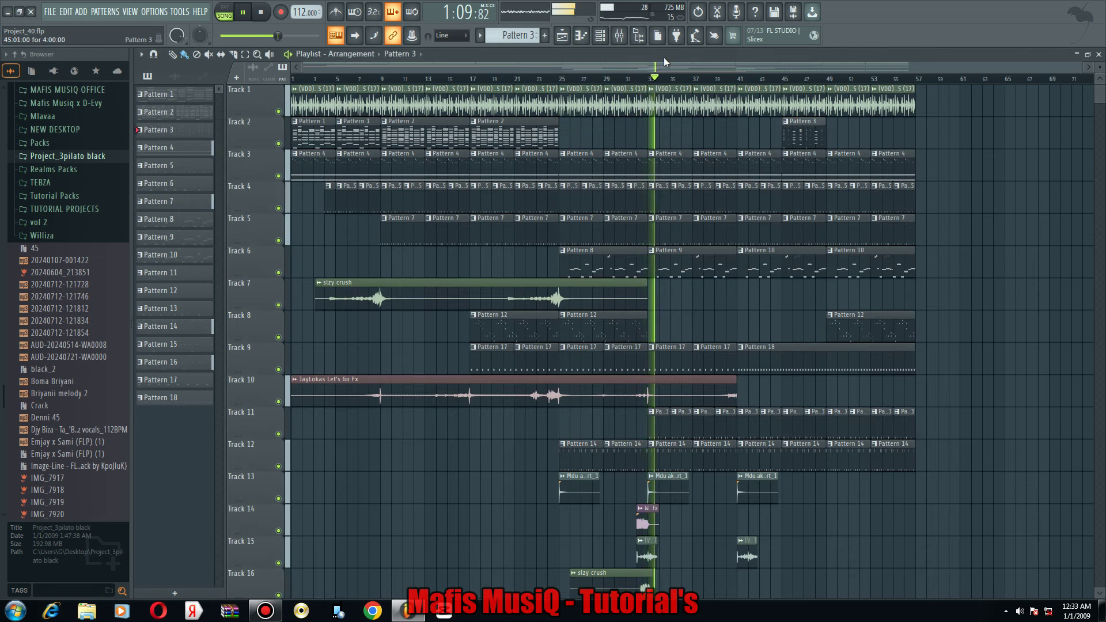
click(582, 35)
key(F6)
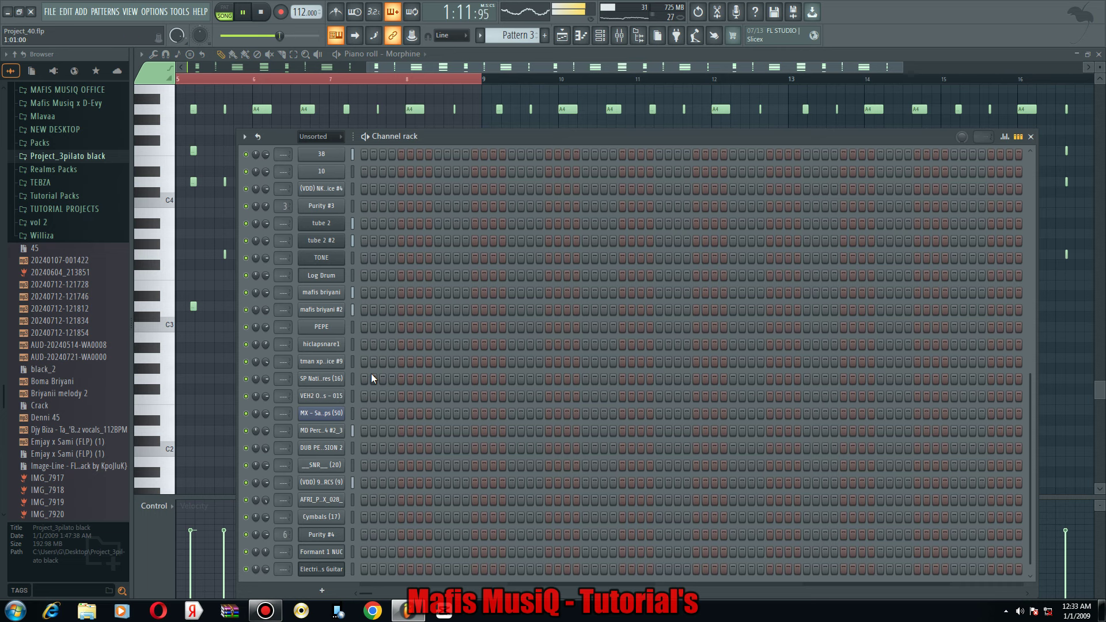
scroll(369, 322, up, 2)
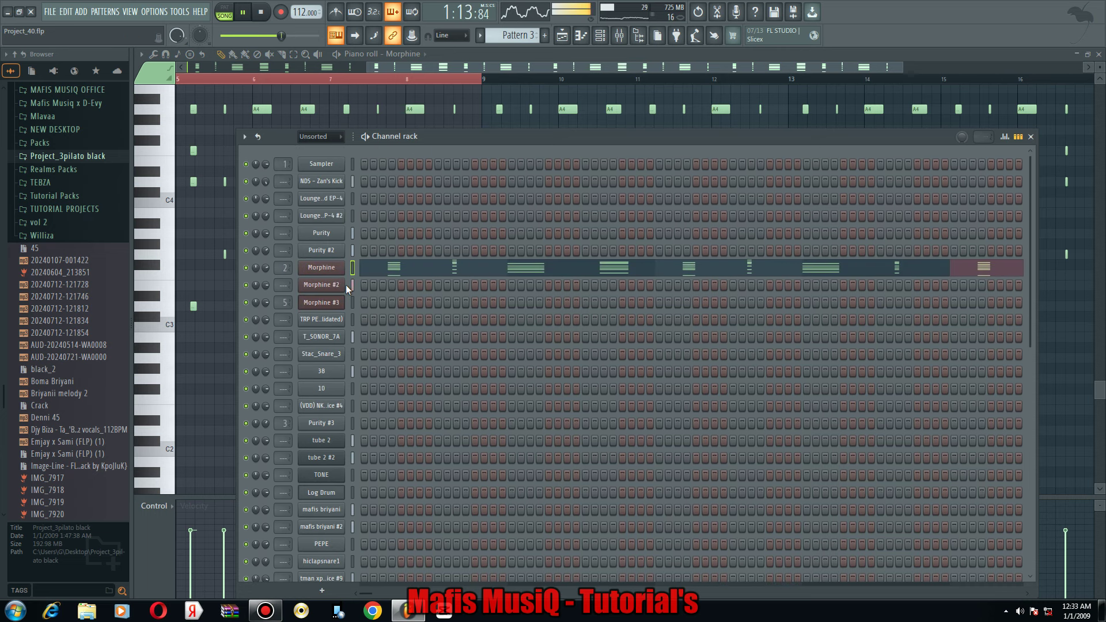
scroll(360, 556, down, 5)
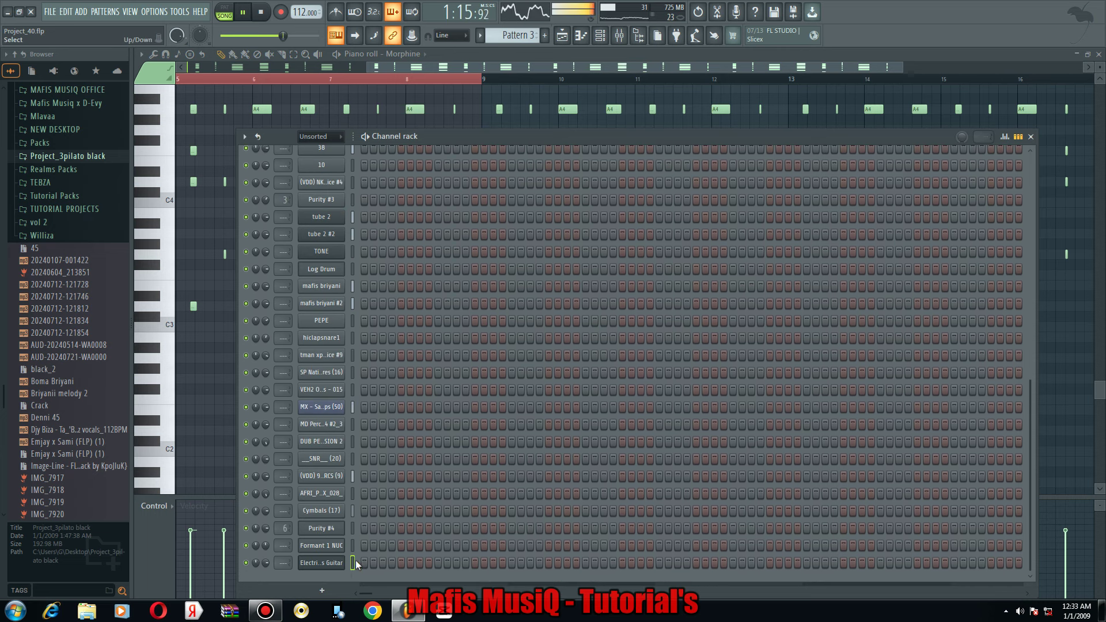
click(353, 563)
key(ctrl+v)
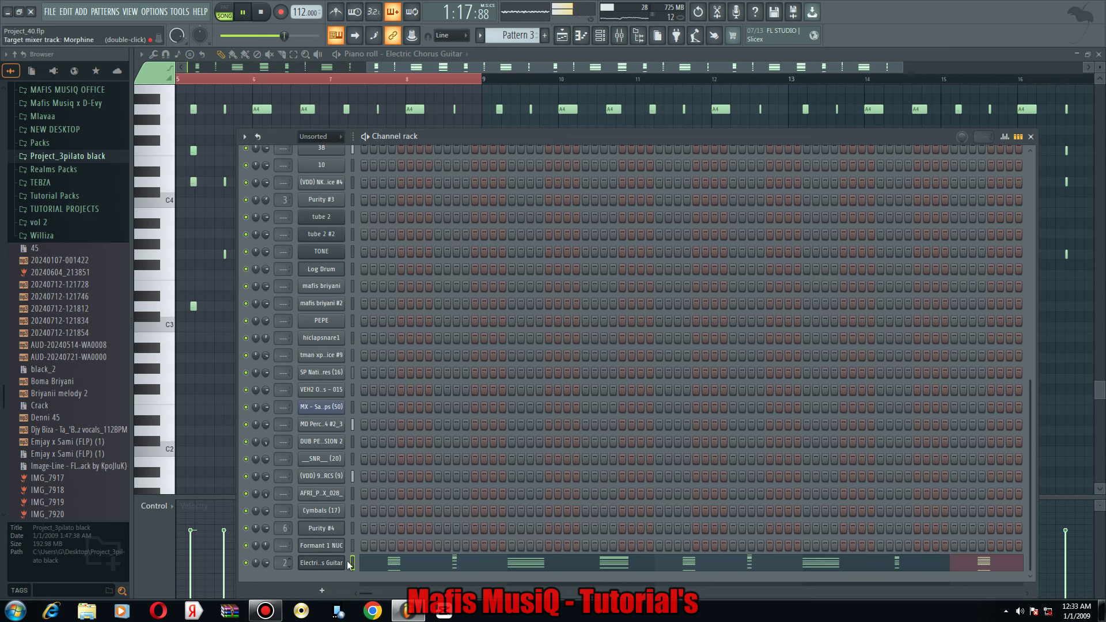
Raise the pasted Electric Chorus Guitar notes by one octave and return to the playlist.
key(F7)
key(F7)
scroll(178, 320, down, 2)
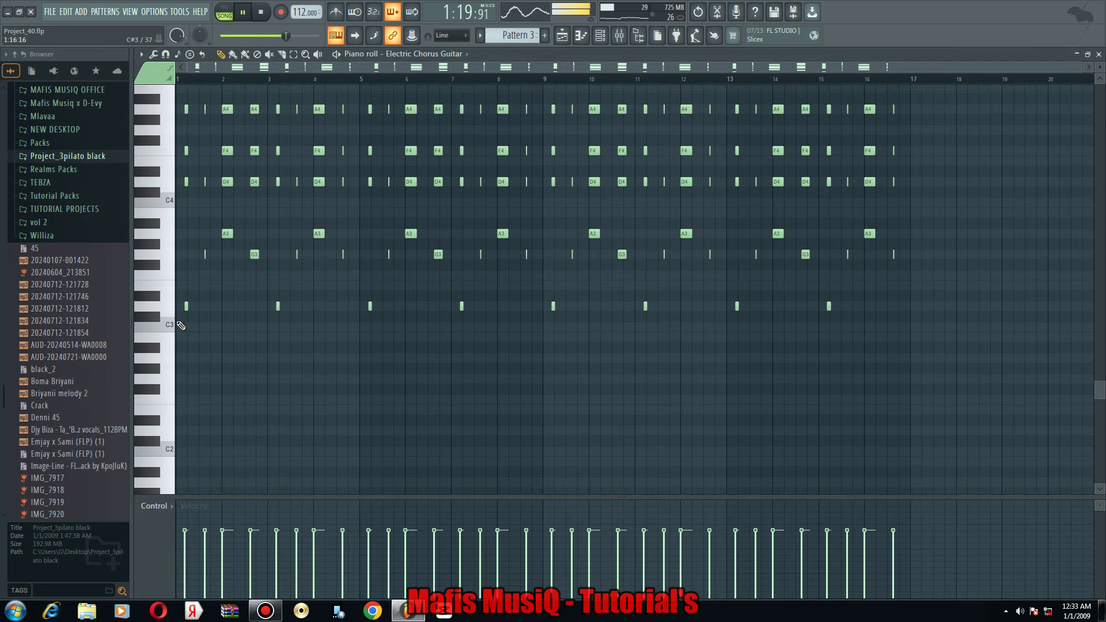
scroll(178, 320, up, 3)
scroll(547, 65, up, 2)
key(F5)
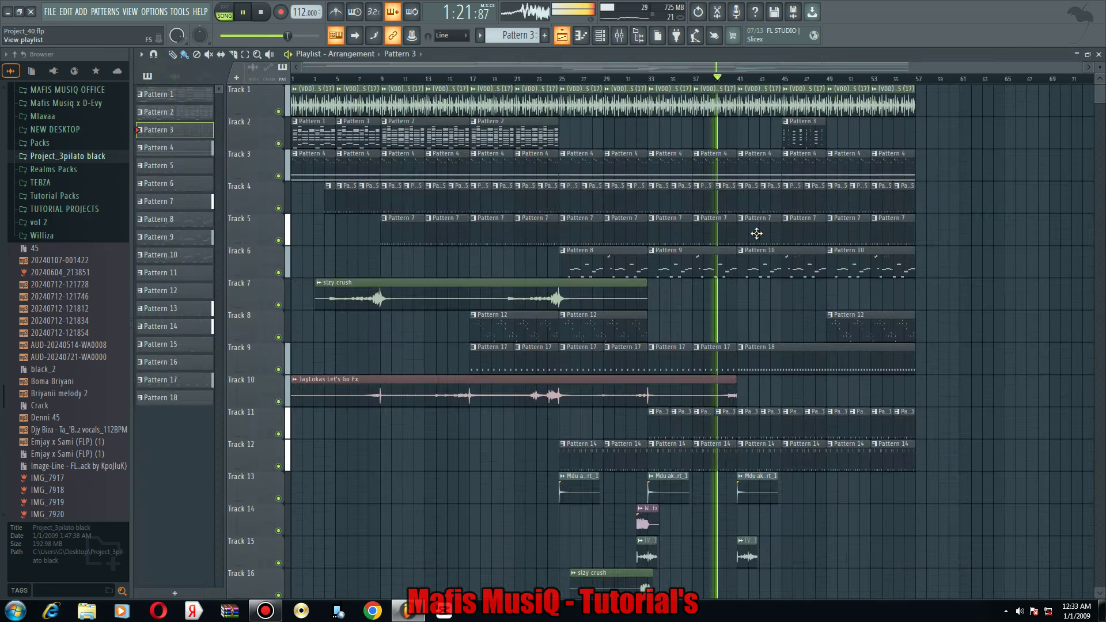
Select both (VDD) SHAKES&LES FX (2) clips on Track 15 and trim their ends to a length of about 1.75 bars.
scroll(789, 333, down, 6)
scroll(806, 376, up, 3)
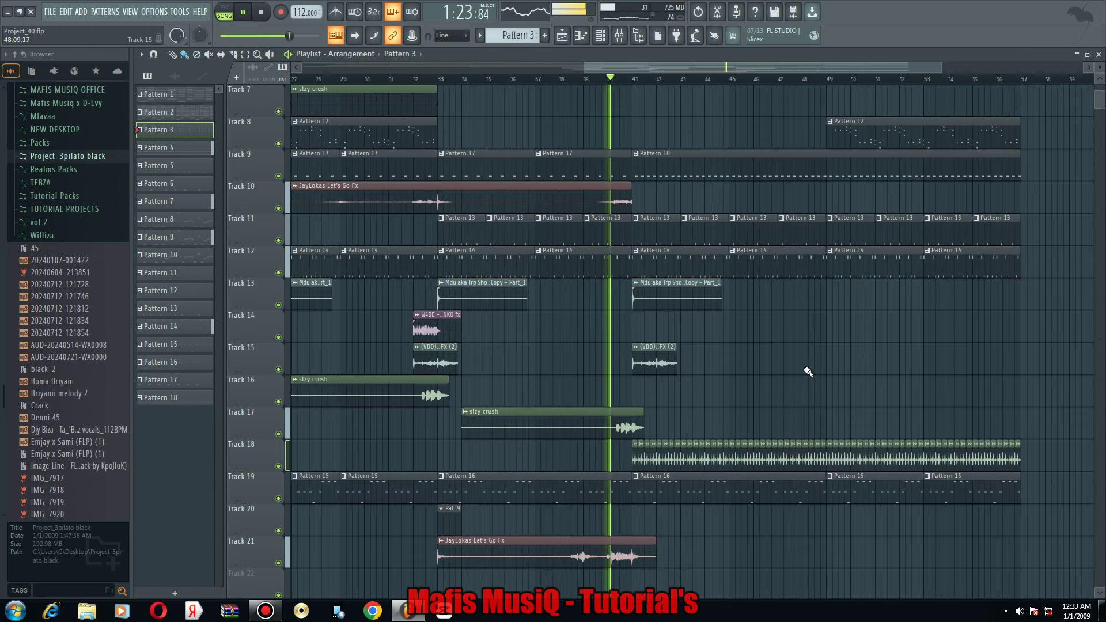
scroll(745, 370, up, 4)
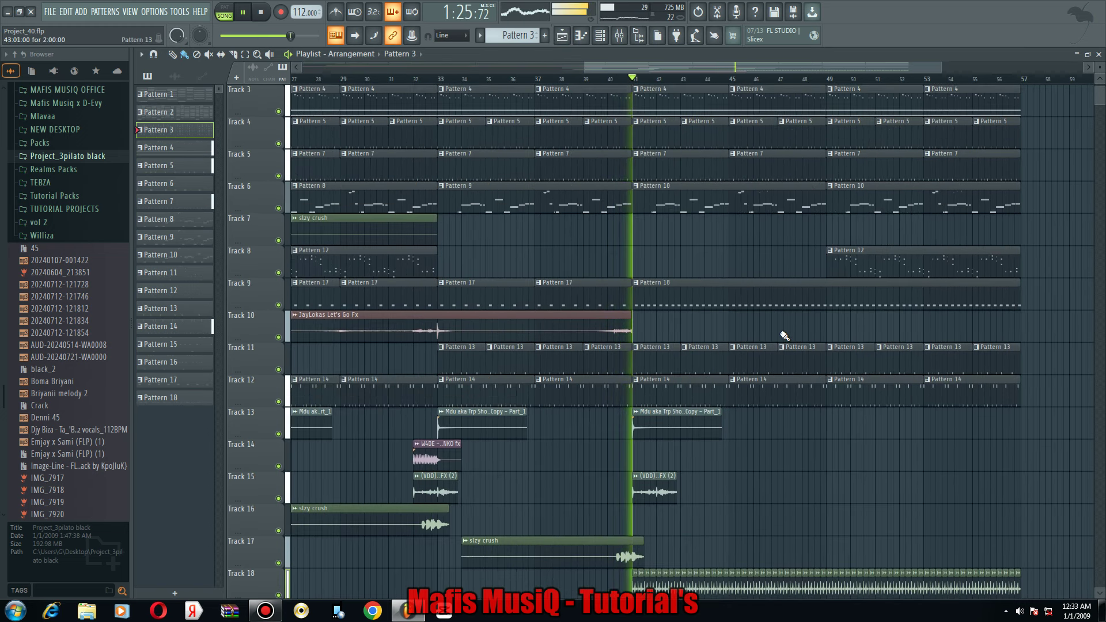
scroll(786, 334, up, 2)
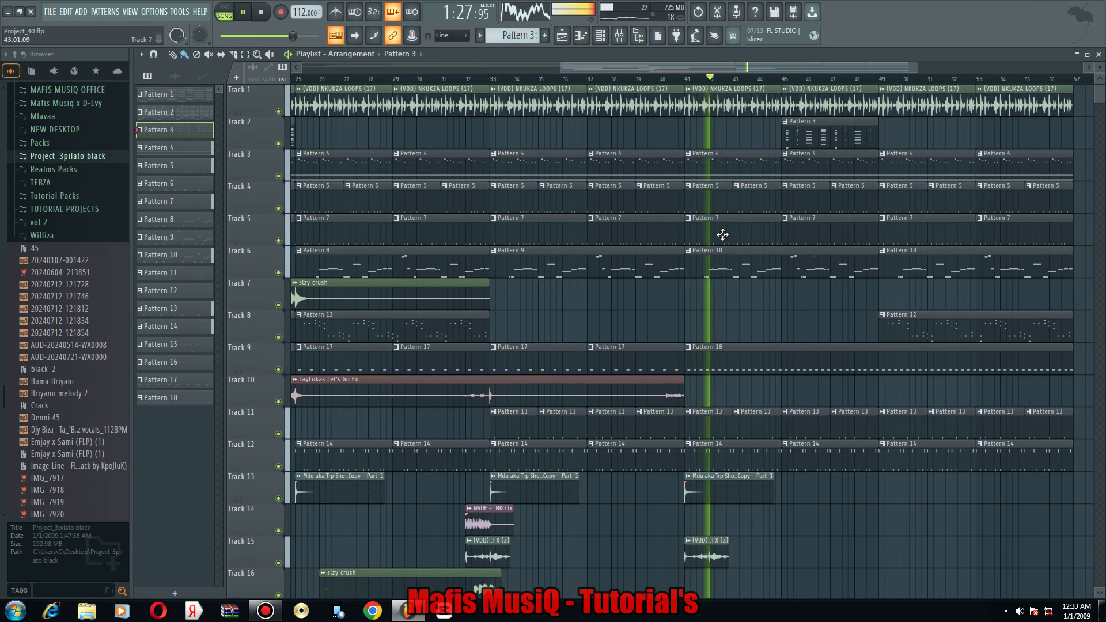
scroll(714, 343, down, 3)
scroll(706, 413, down, 5)
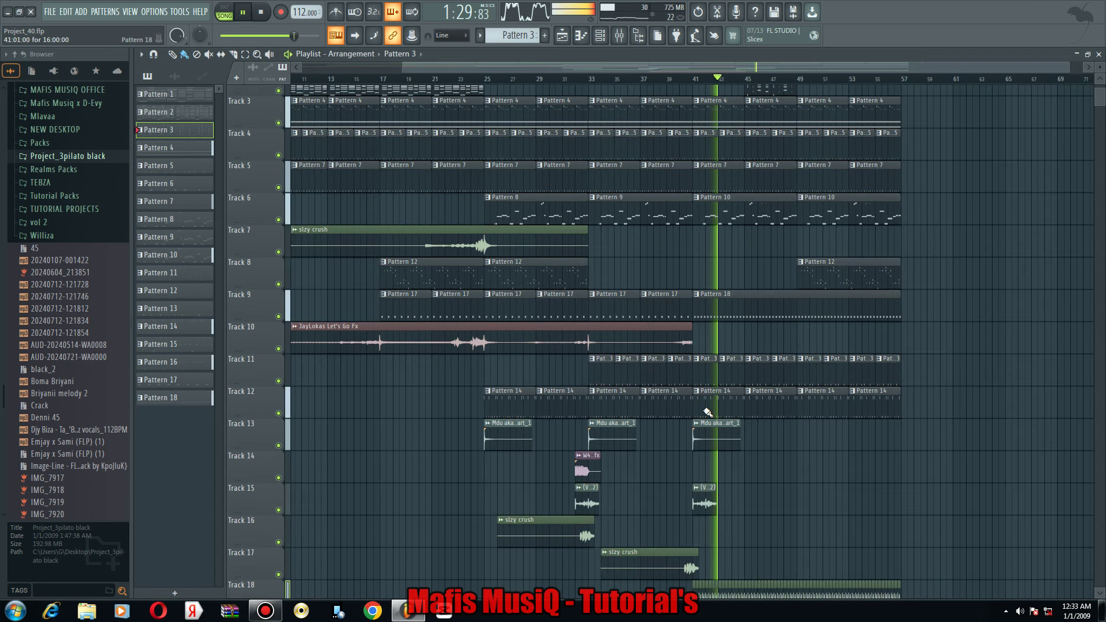
scroll(705, 407, up, 1)
scroll(705, 407, up, 5)
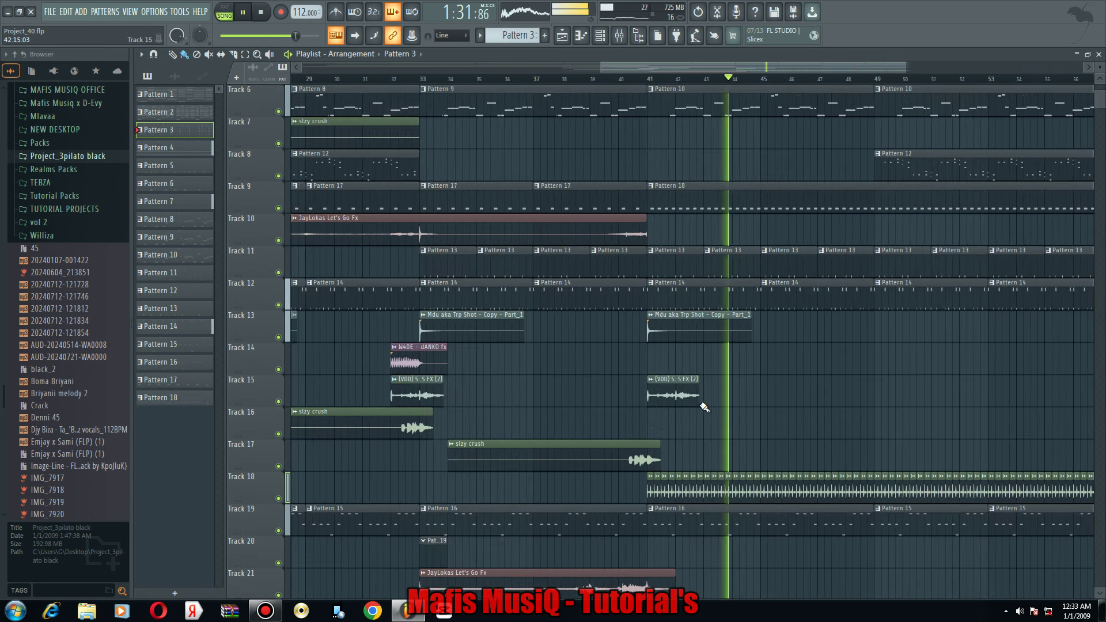
drag(712, 396, 444, 393)
scroll(469, 396, up, 2)
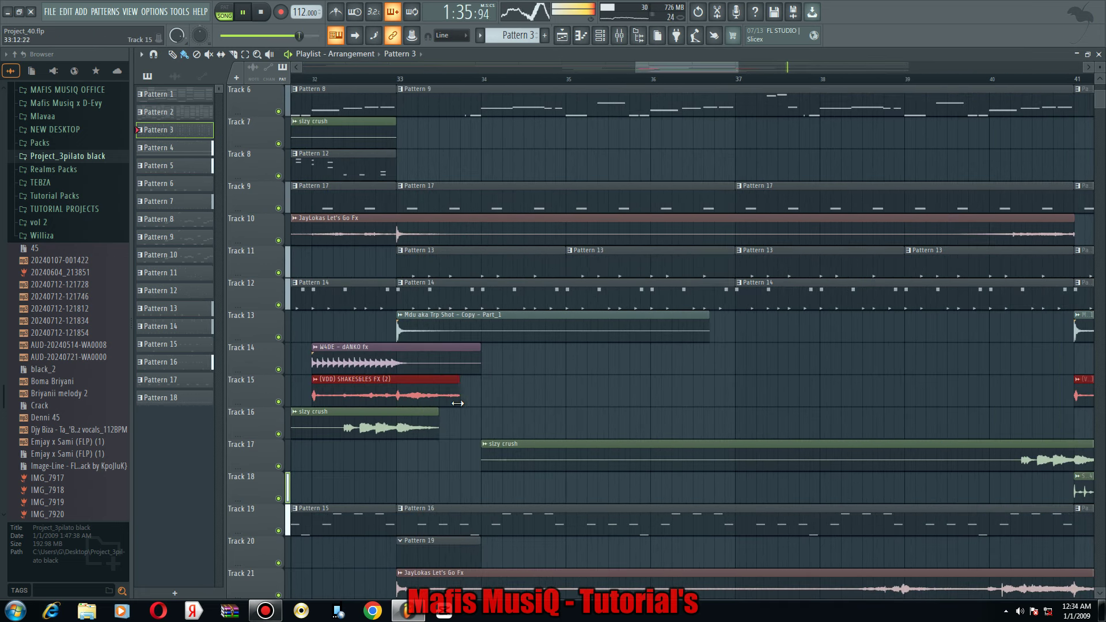
Deselect the clips, open Pattern 3's Electric Chorus Guitar notes, and lower the velocity of those in bars 5 to 8 during playback.
scroll(842, 375, down, 8)
scroll(764, 158, up, 3)
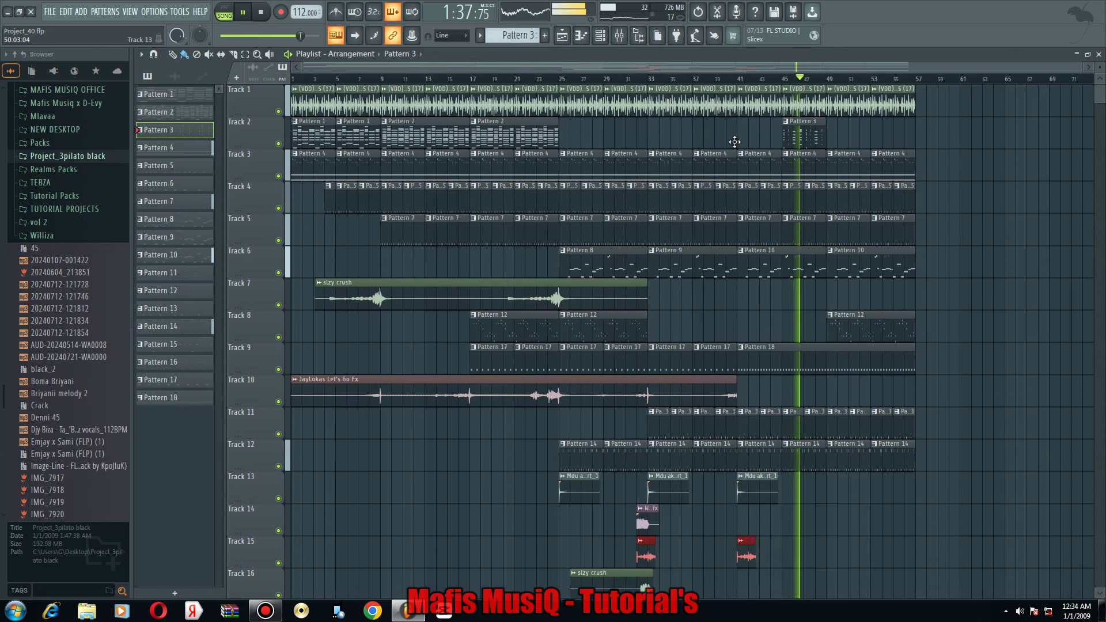
scroll(829, 137, up, 4)
key(ctrl+d)
double_click(461, 166)
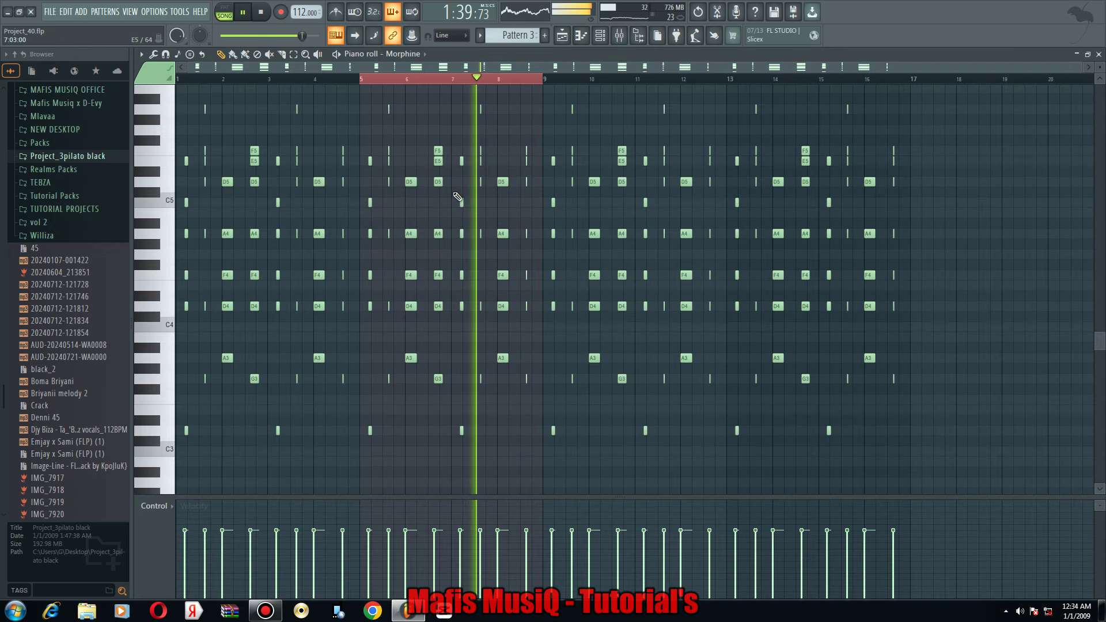
click(425, 55)
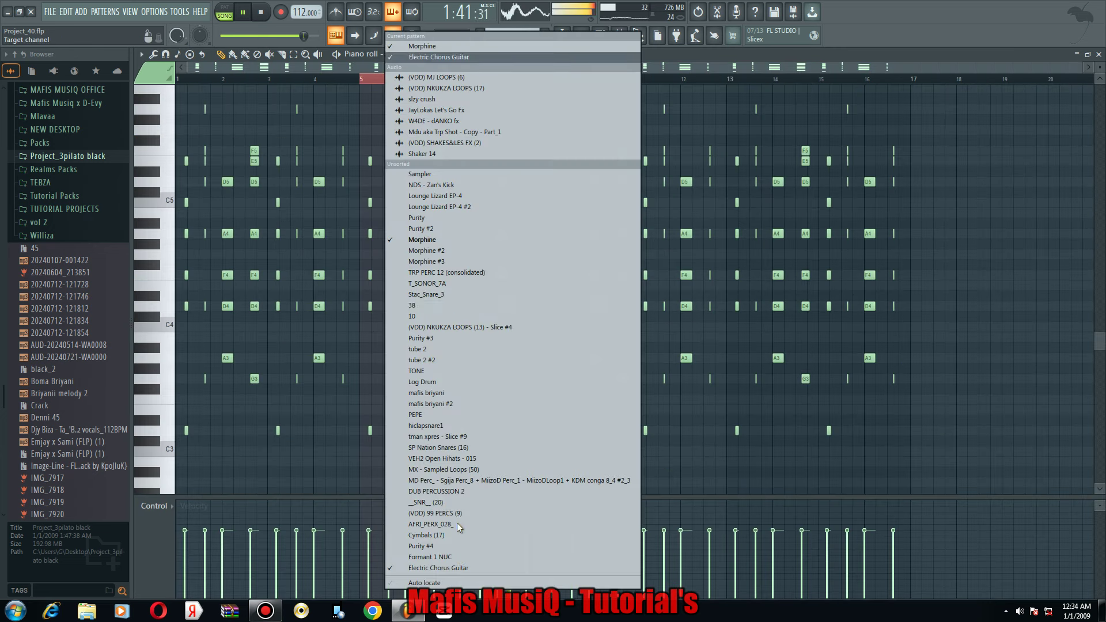
click(452, 567)
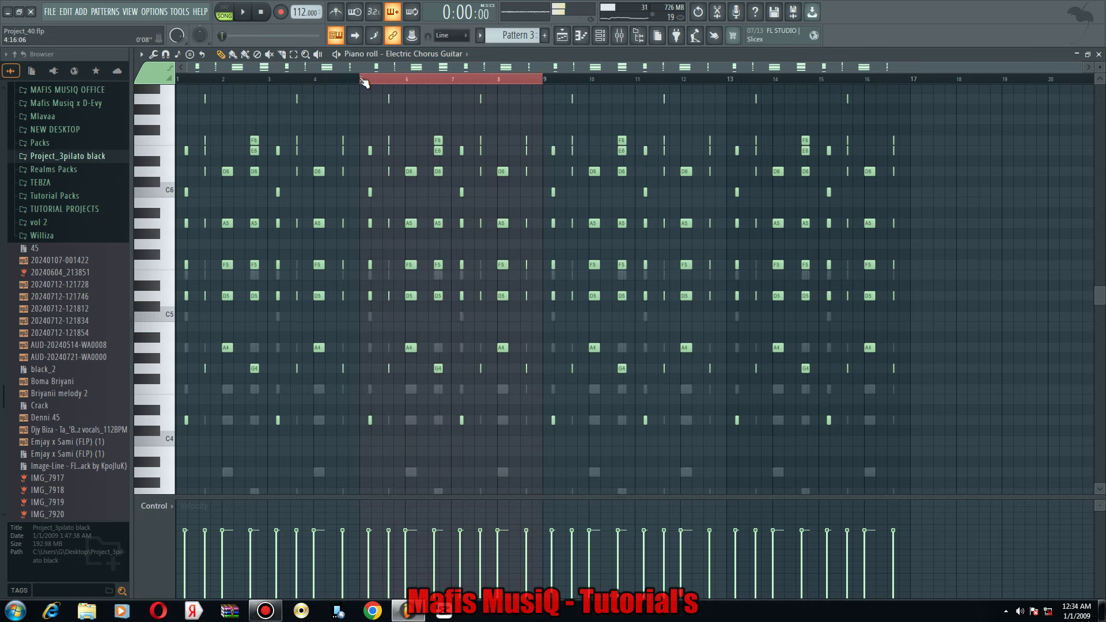
key(space)
scroll(397, 229, up, 2)
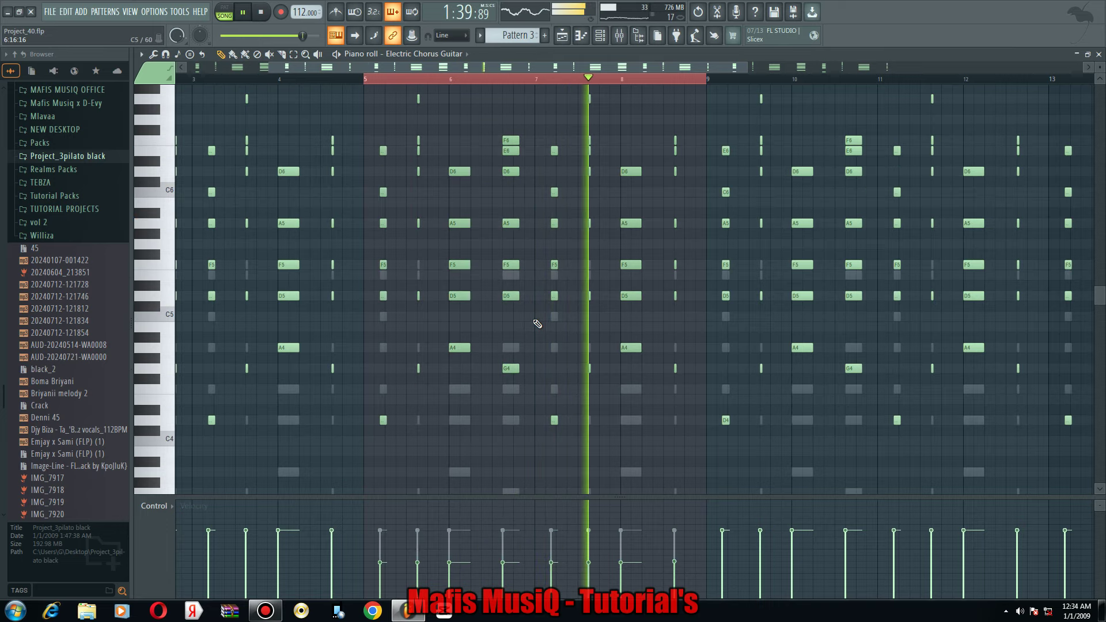
Lengthen the three longer guitar chords in bars 6 to 8 to about half a bar each.
drag(449, 115, 521, 373)
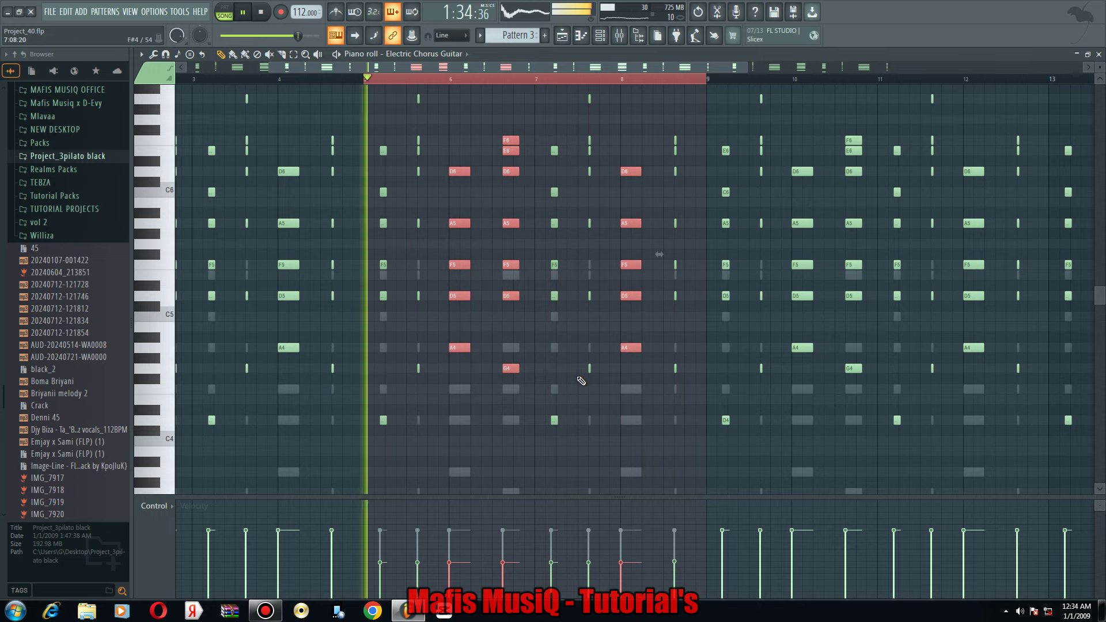
key(alt+l)
click(592, 361)
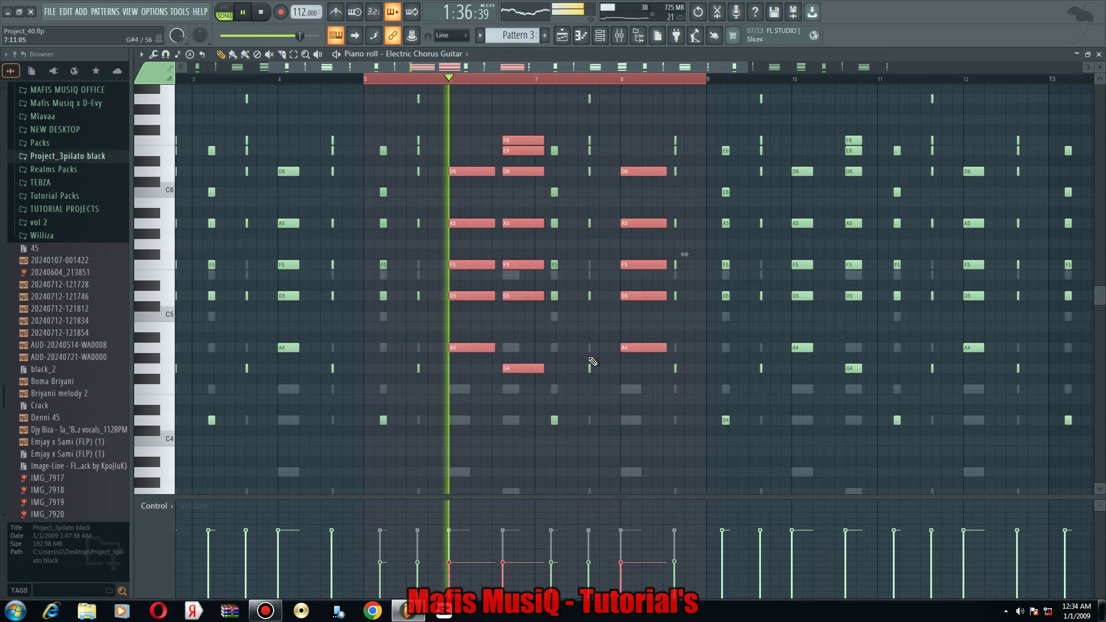
Return to the playlist and lower the Electric Chorus Guitar channel's volume to 44%.
click(570, 38)
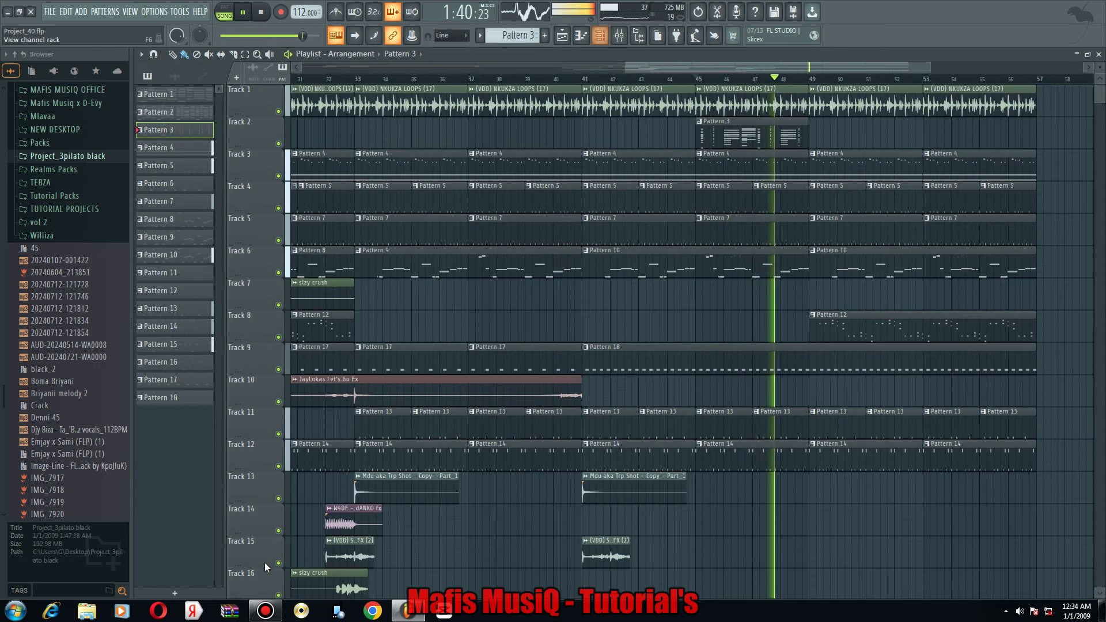
key(F6)
scroll(264, 563, down, 3)
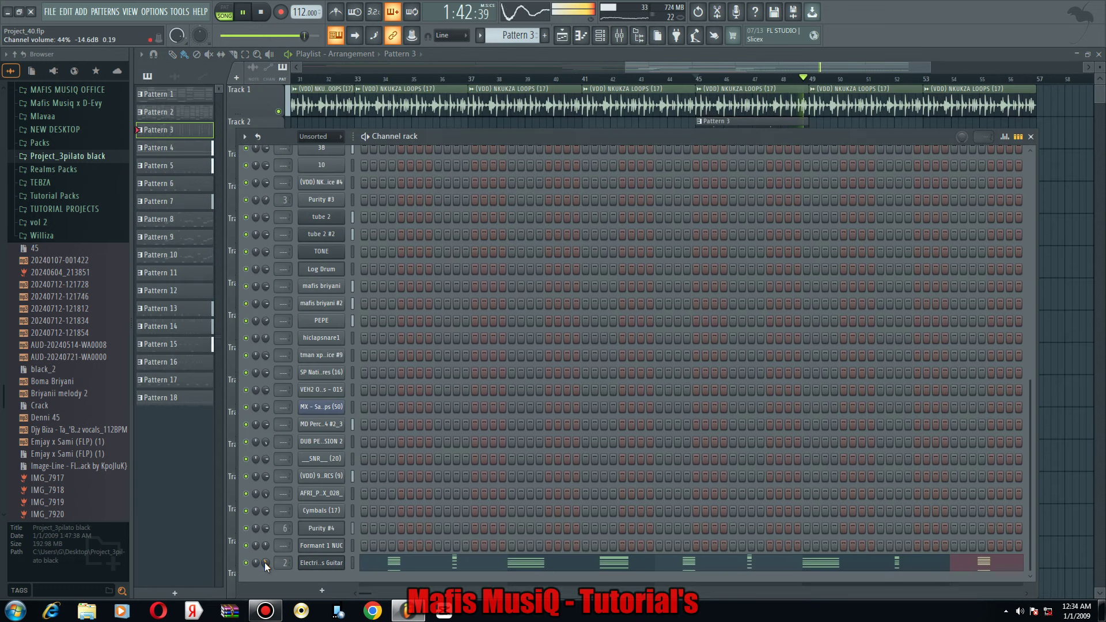
Merge the two Pattern 4 clips on Track 3 at bars 49 to 57 into one new pattern and clear its Purity melody notes.
right_click(1061, 232)
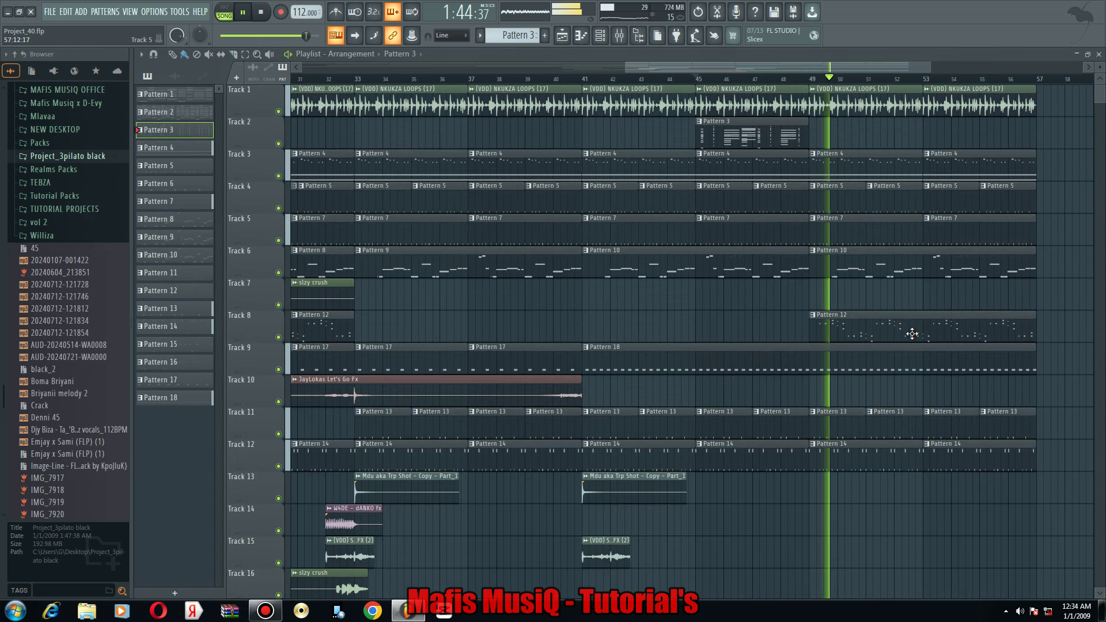
scroll(912, 261, down, 3)
scroll(779, 166, up, 2)
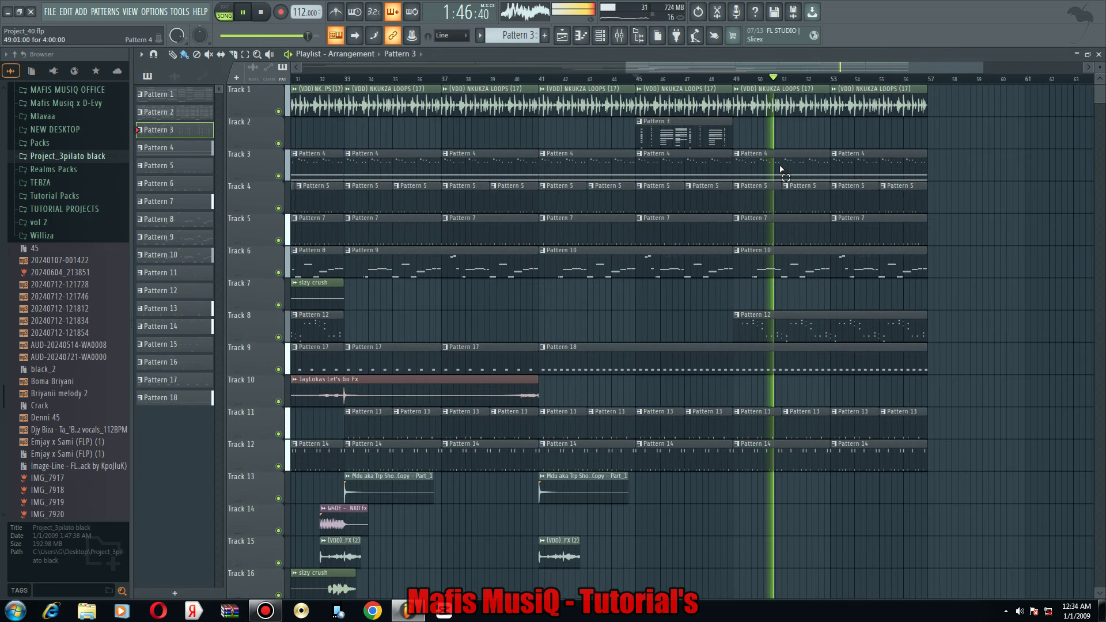
ctrl+shift+click(781, 167)
ctrl+shift+click(863, 158)
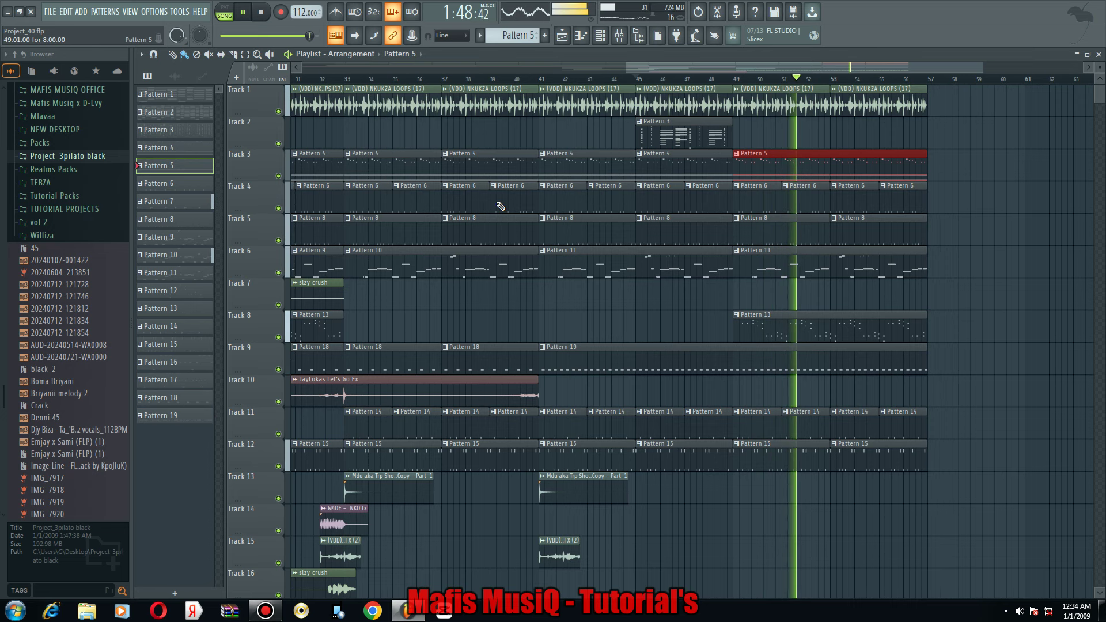
double_click(501, 207)
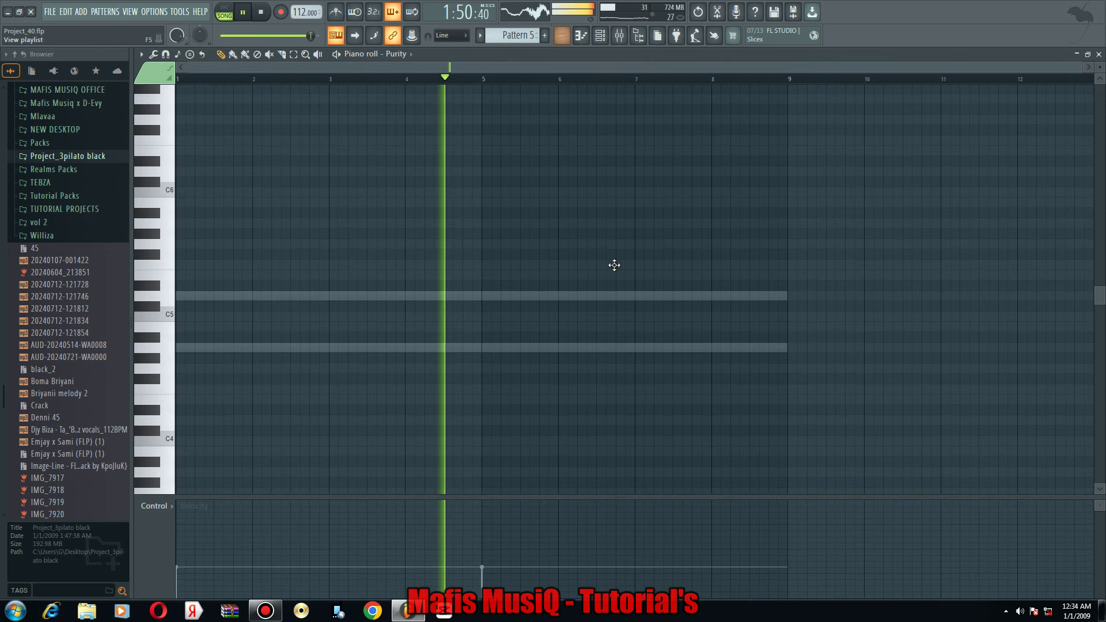
key(F5)
Duplicate the clips on Tracks 5, 6 and 8 from bars 49 to 57 into bars 57 to 65.
scroll(743, 288, down, 2)
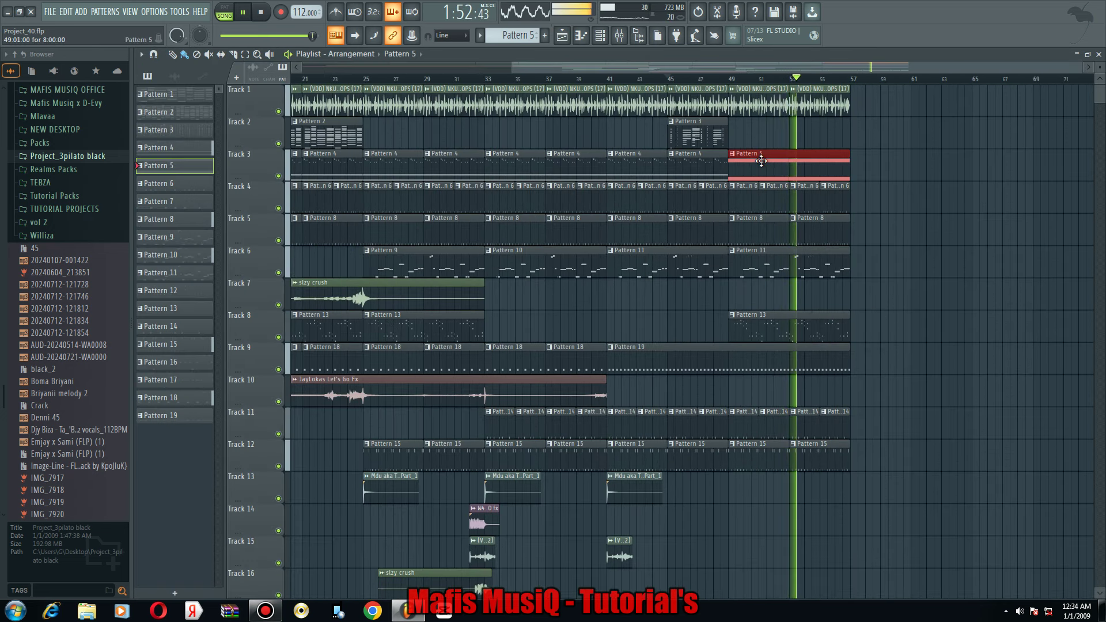
drag(737, 215, 847, 324)
key(ctrl+b)
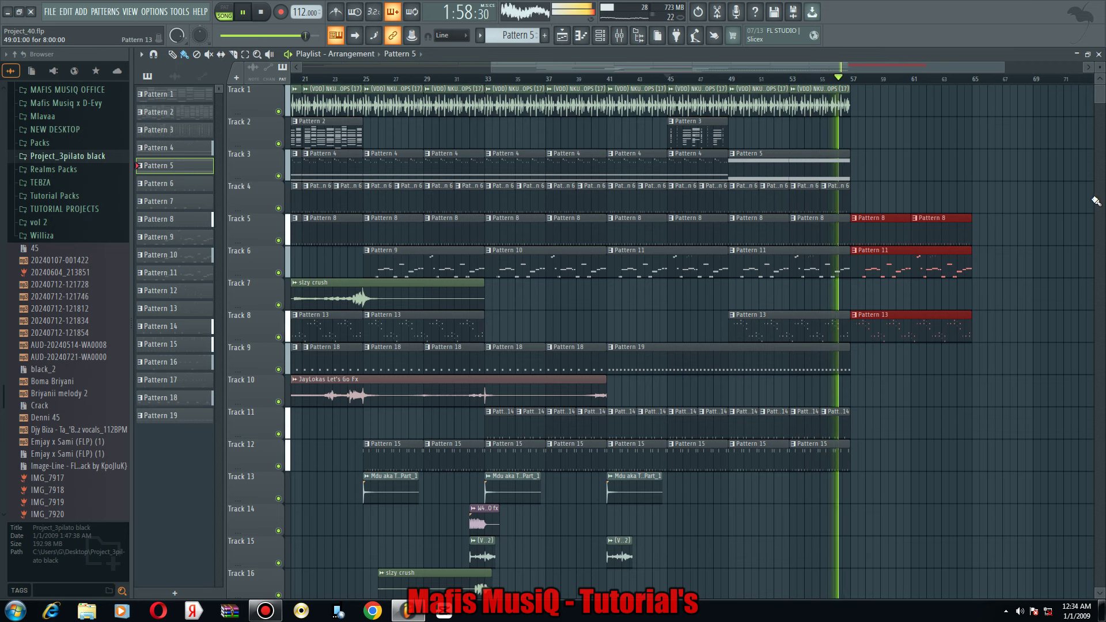
drag(947, 86, 709, 143)
ctrl+click(759, 134)
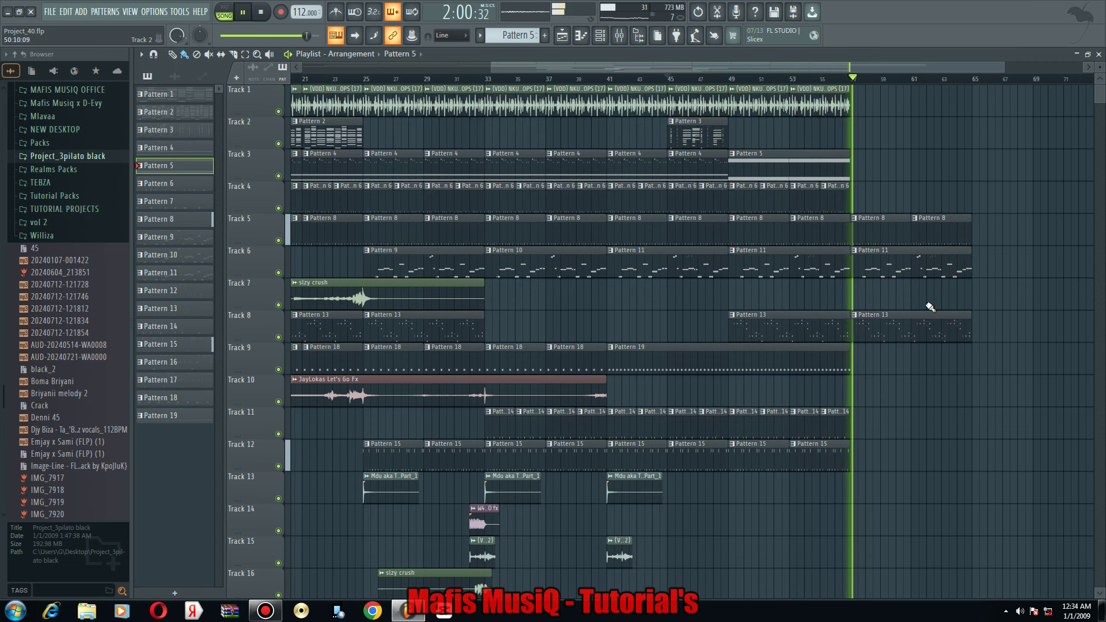
Duplicate the clips on Tracks 1, 3 and 4 from bars 49 to 57 into bars 57 to 65.
scroll(906, 167, down, 2)
scroll(867, 193, up, 2)
drag(732, 87, 840, 197)
key(ctrl+b)
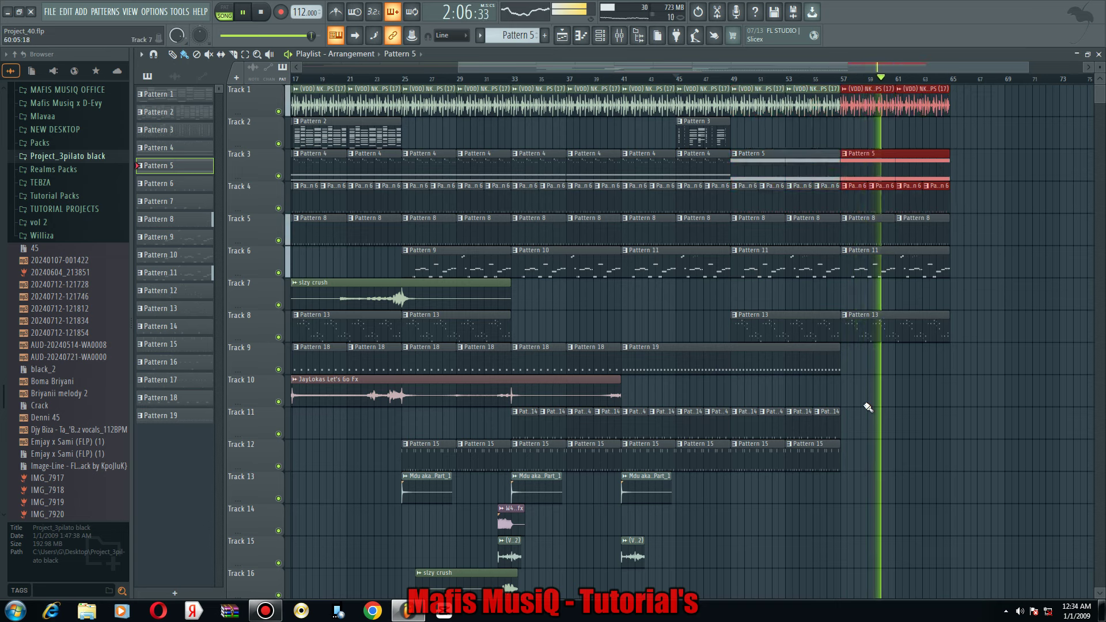
Repeat the last eight bars of Tracks 11 and 12 after bar 57, and add a Pattern 19 copy on Track 9 trimmed to bar 65.
drag(748, 463, 862, 374)
key(ctrl+b)
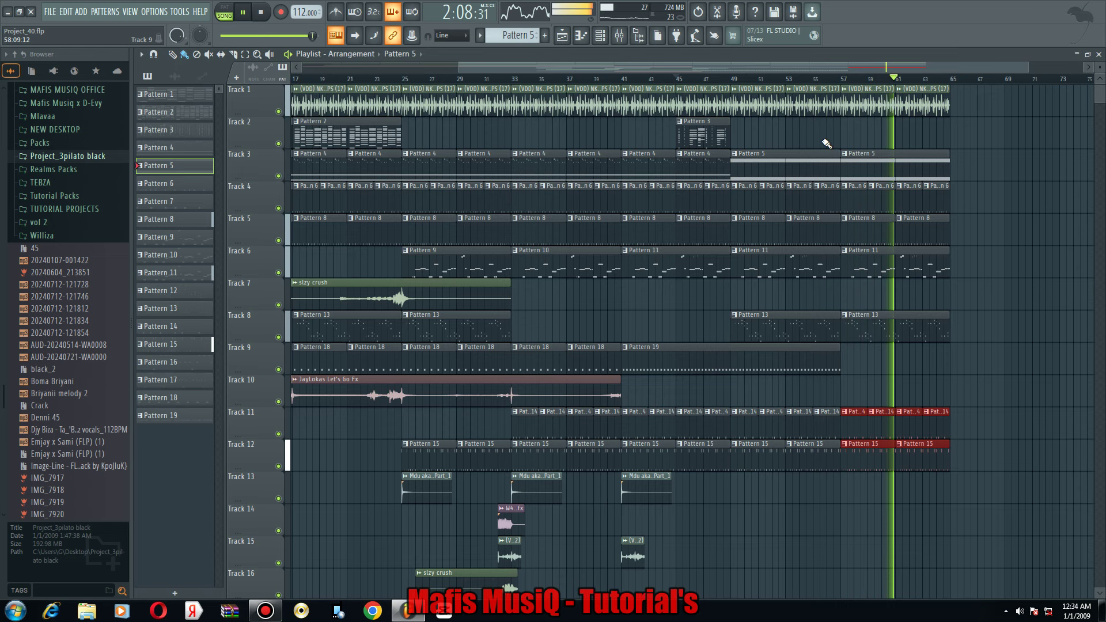
click(798, 367)
key(ctrl+b)
drag(1039, 363, 951, 364)
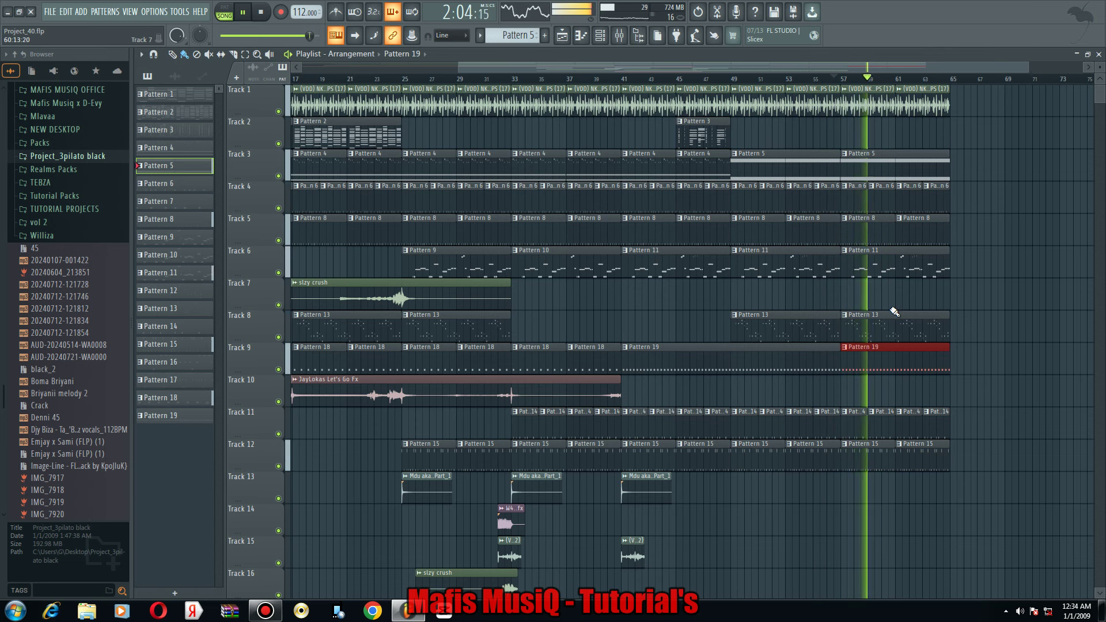
Undo the clip duplications after bar 57 so the arrangement ends at bar 57 again.
scroll(893, 314, down, 1)
key(ctrl+alt+z)
key(ctrl+alt+z)
key(ctrl+alt+z)
key(ctrl+alt+z)
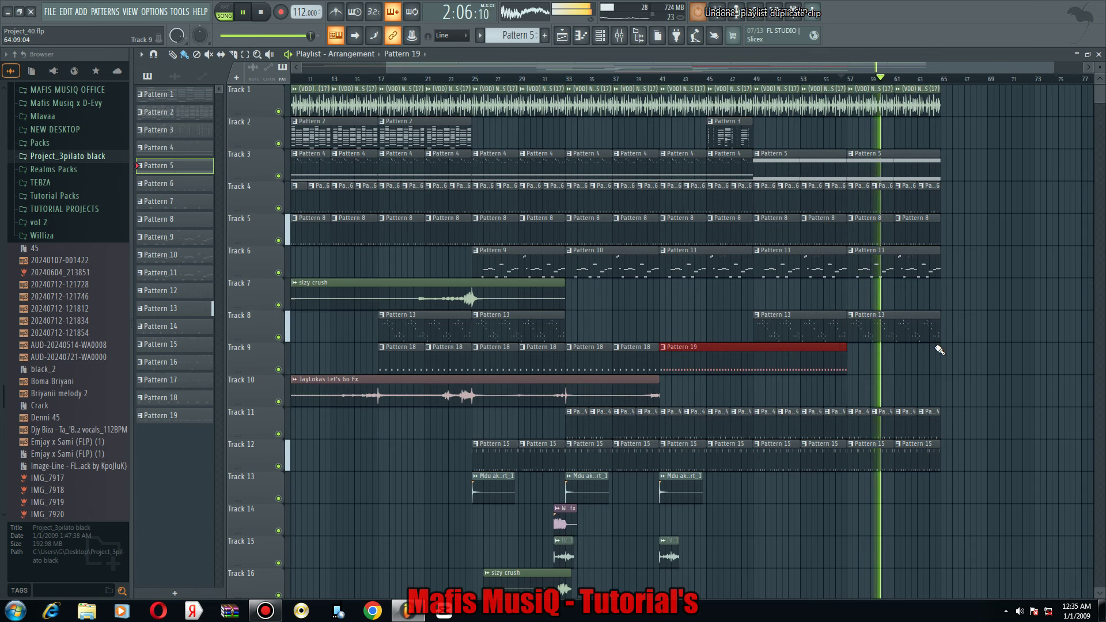
key(ctrl+alt+z)
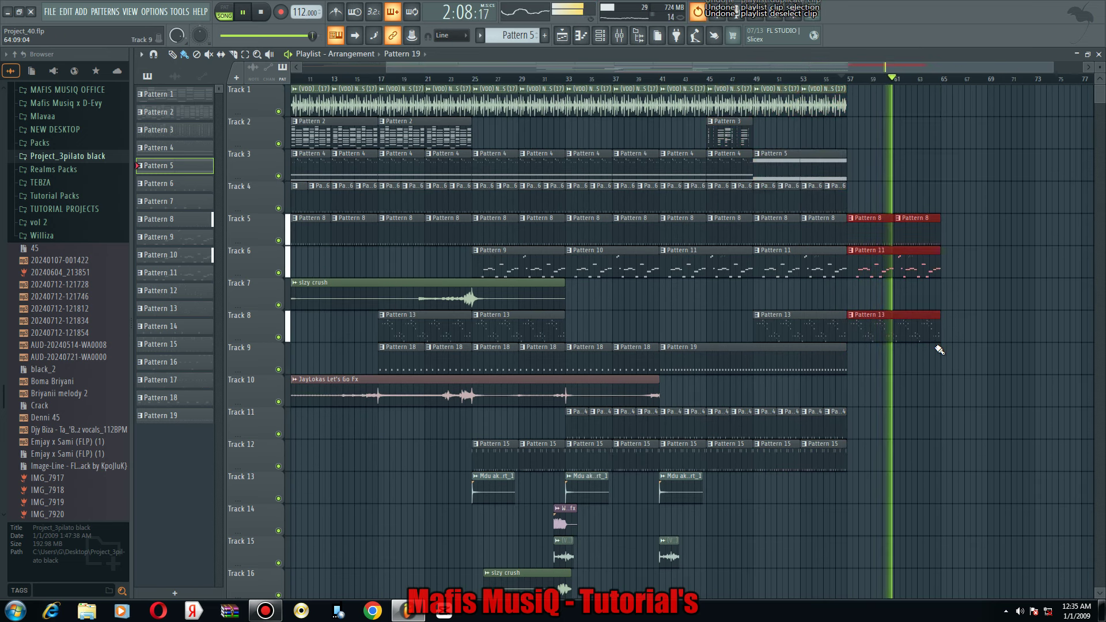
key(ctrl+alt+z)
Check the recording time in Bandicam and return to the playlist while the song plays from the start.
scroll(465, 218, down, 1)
scroll(465, 218, down, 5)
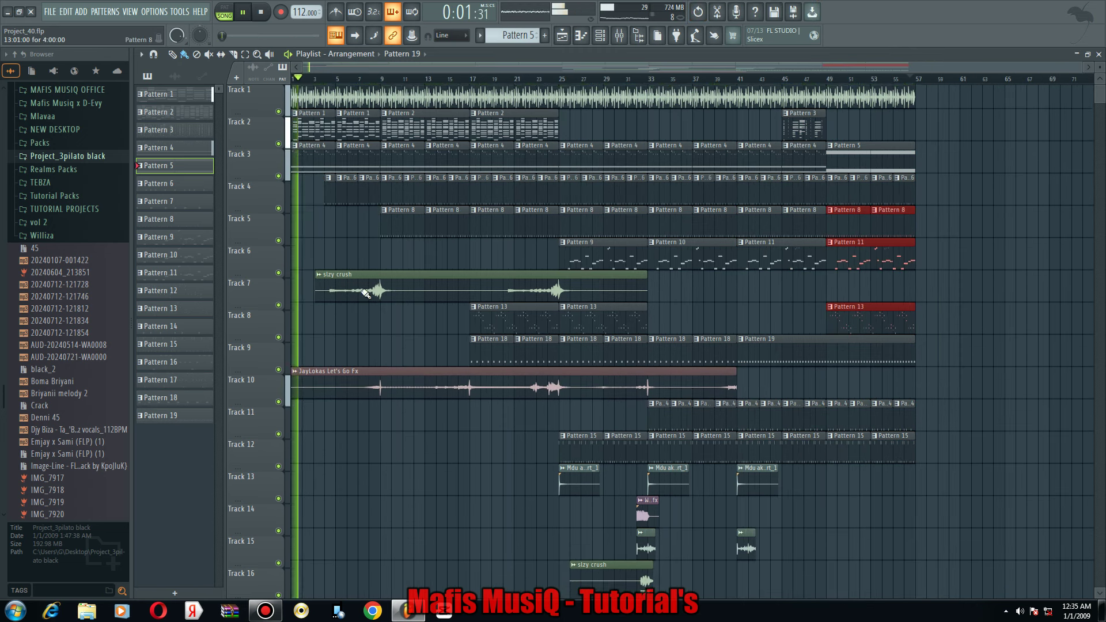
click(265, 610)
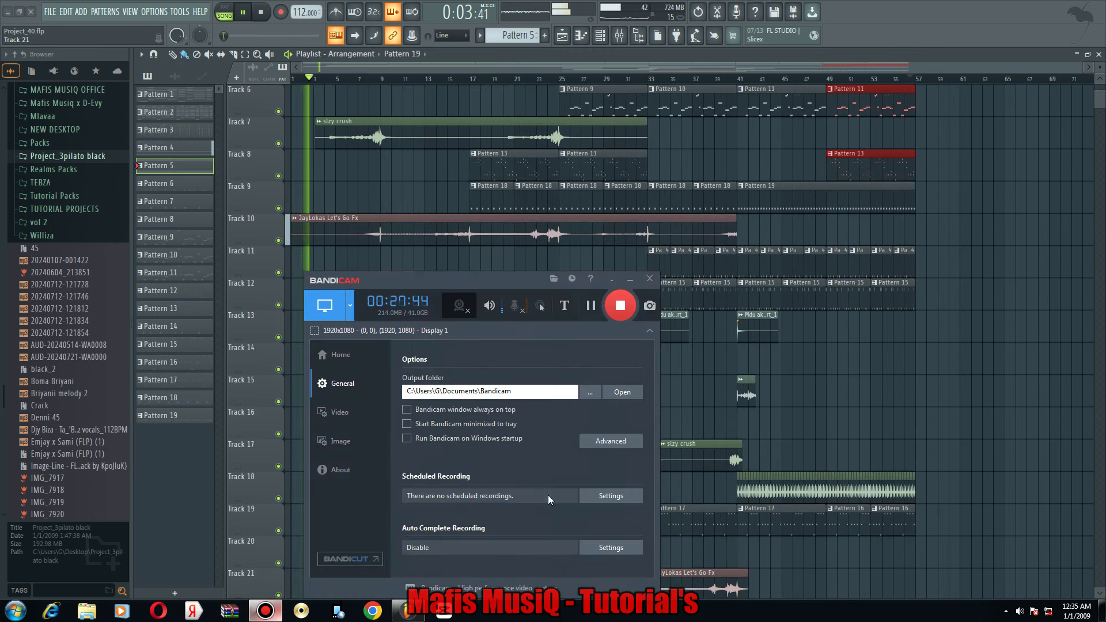
click(824, 401)
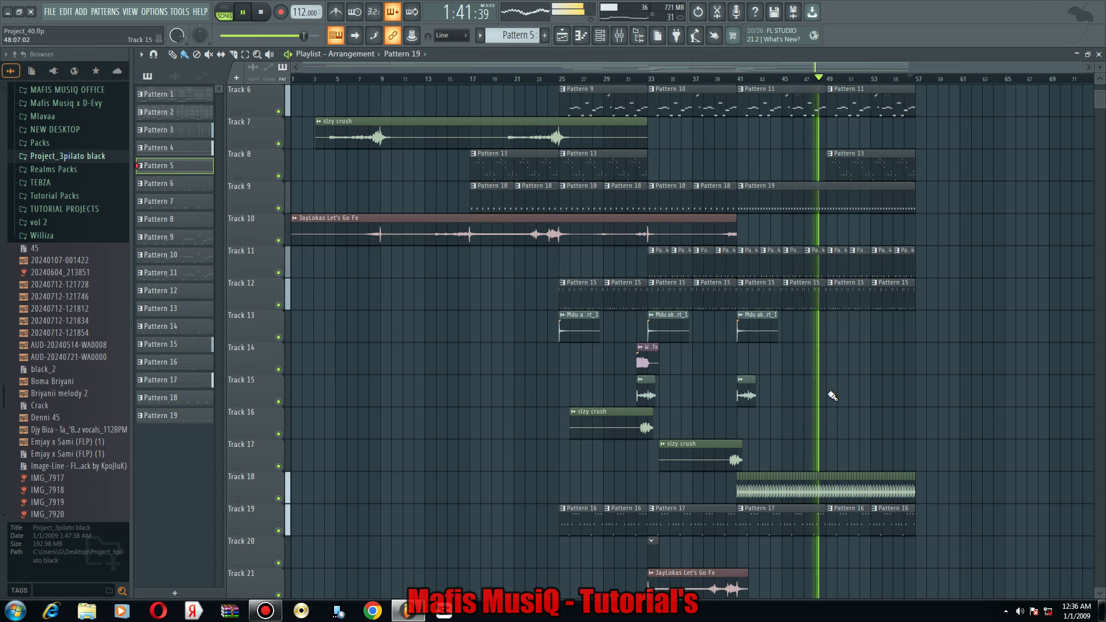
Place another Mdu aka Trp Shot clip on Track 13 at bar 49 and save the project.
click(763, 332)
click(824, 320)
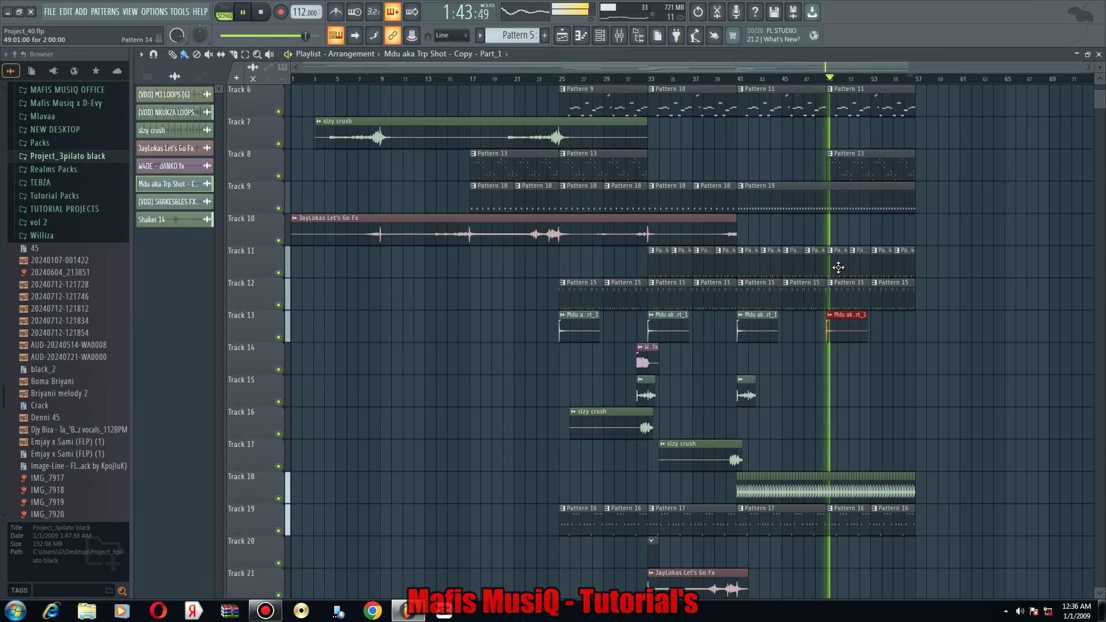
scroll(926, 357, up, 5)
scroll(918, 358, up, 2)
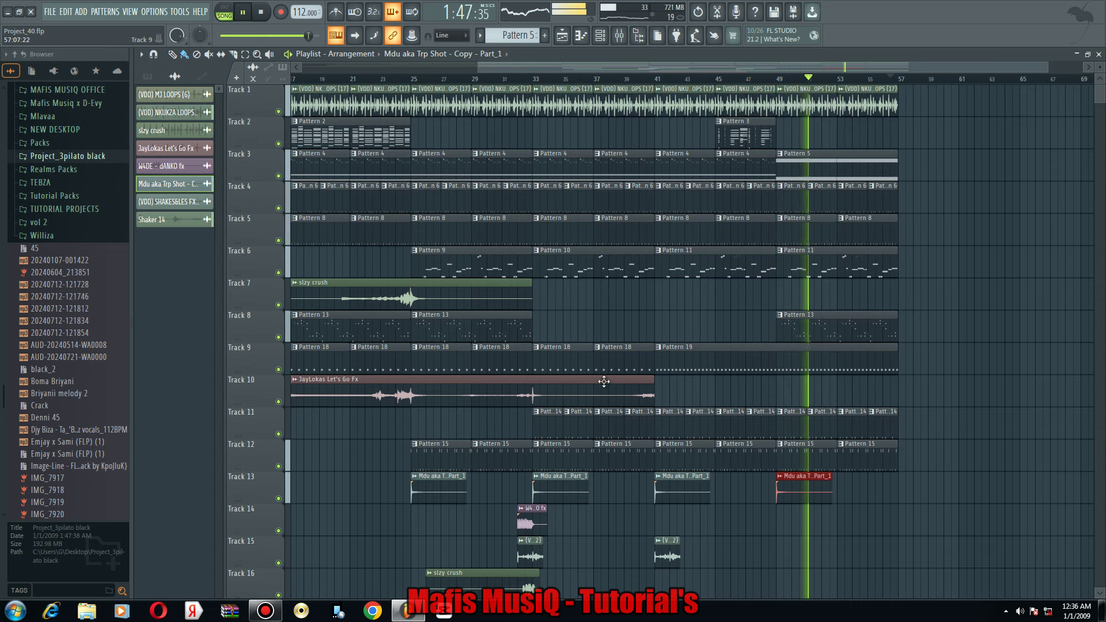
scroll(518, 380, down, 7)
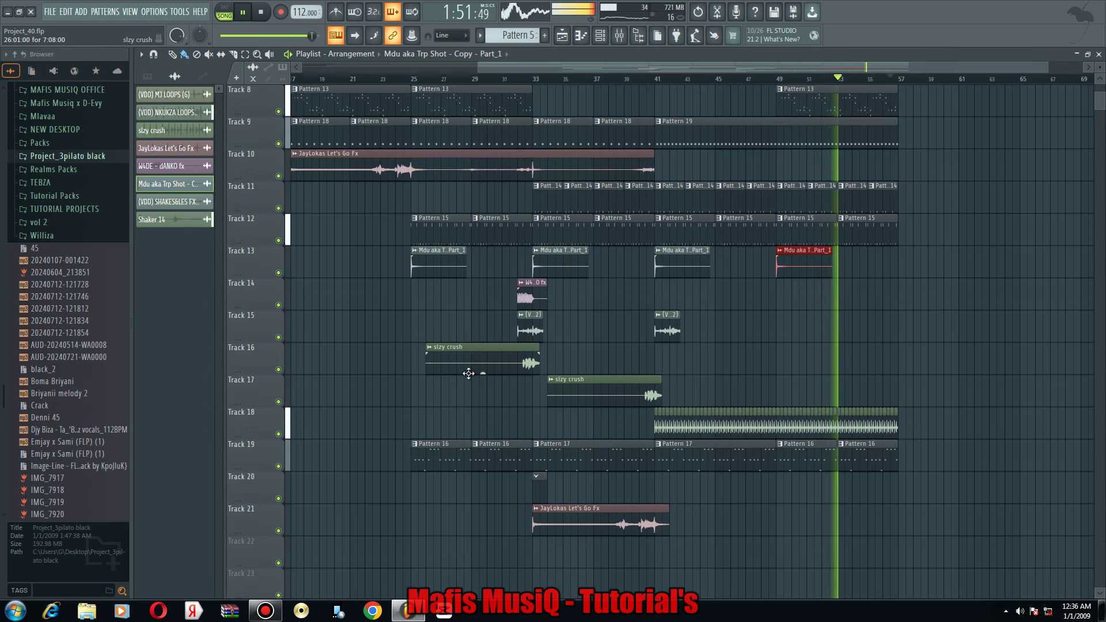
scroll(477, 377, down, 2)
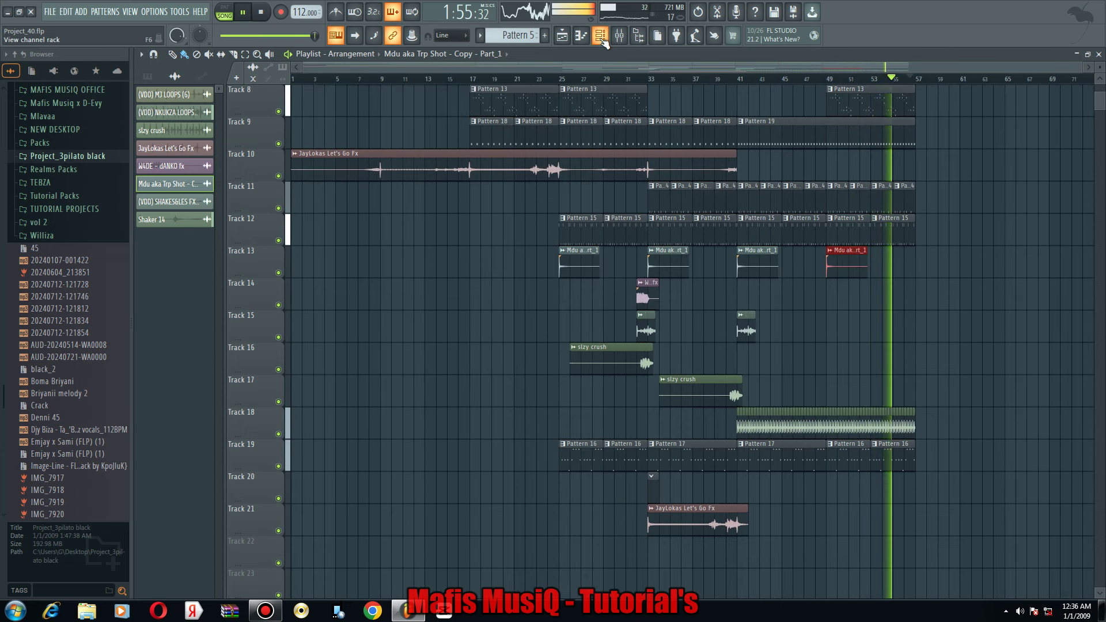
key(ctrl+s)
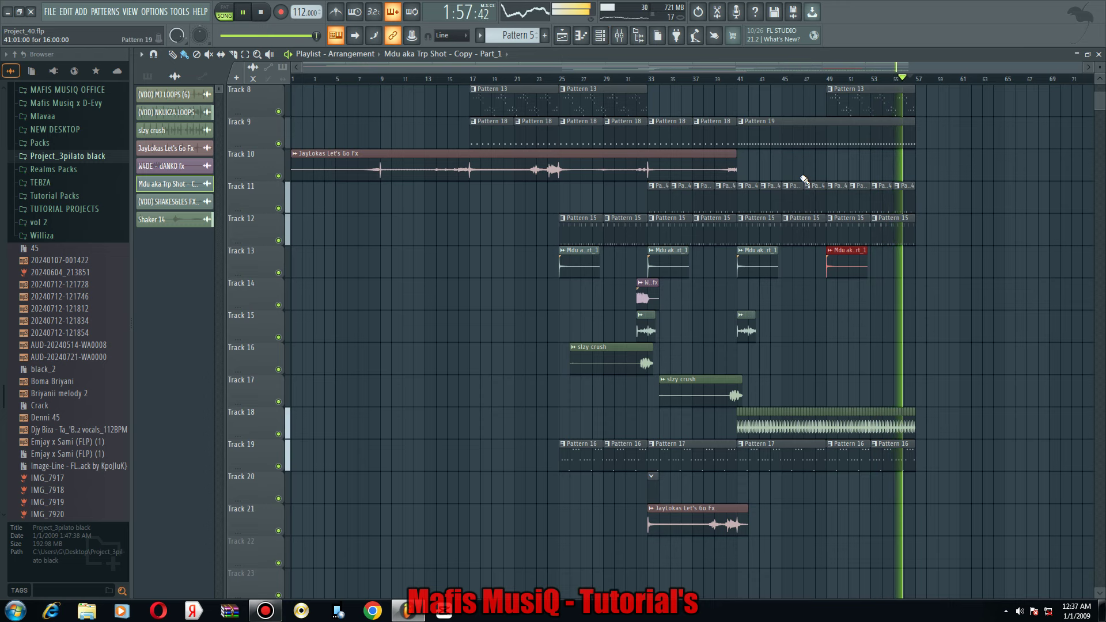
Stop playback, minimize the project window and switch to Bandicam.
scroll(797, 156, up, 4)
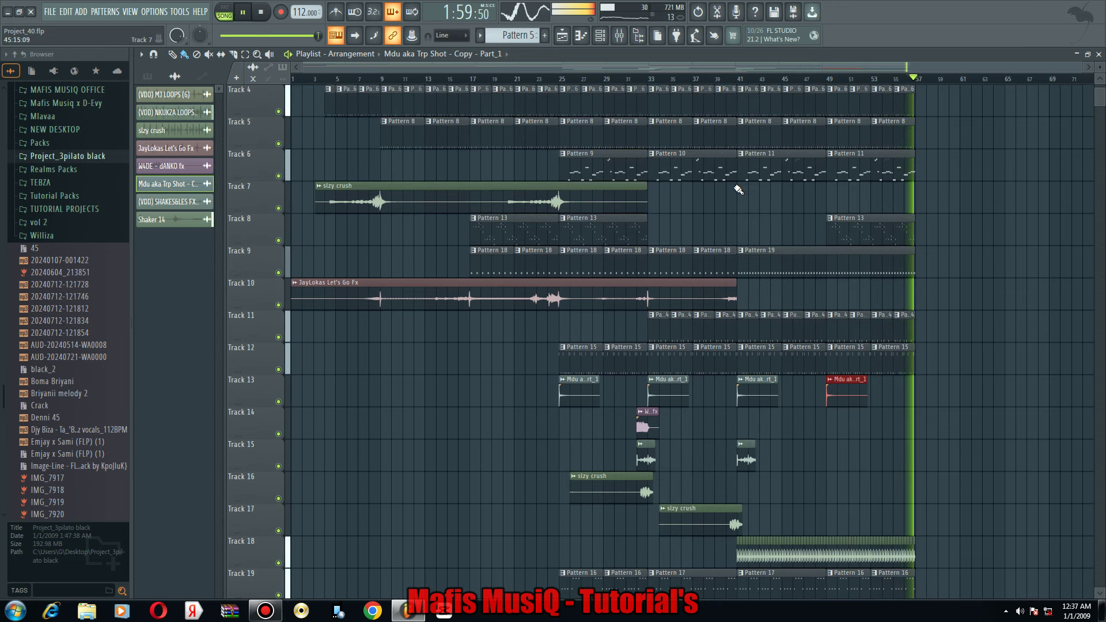
key(space)
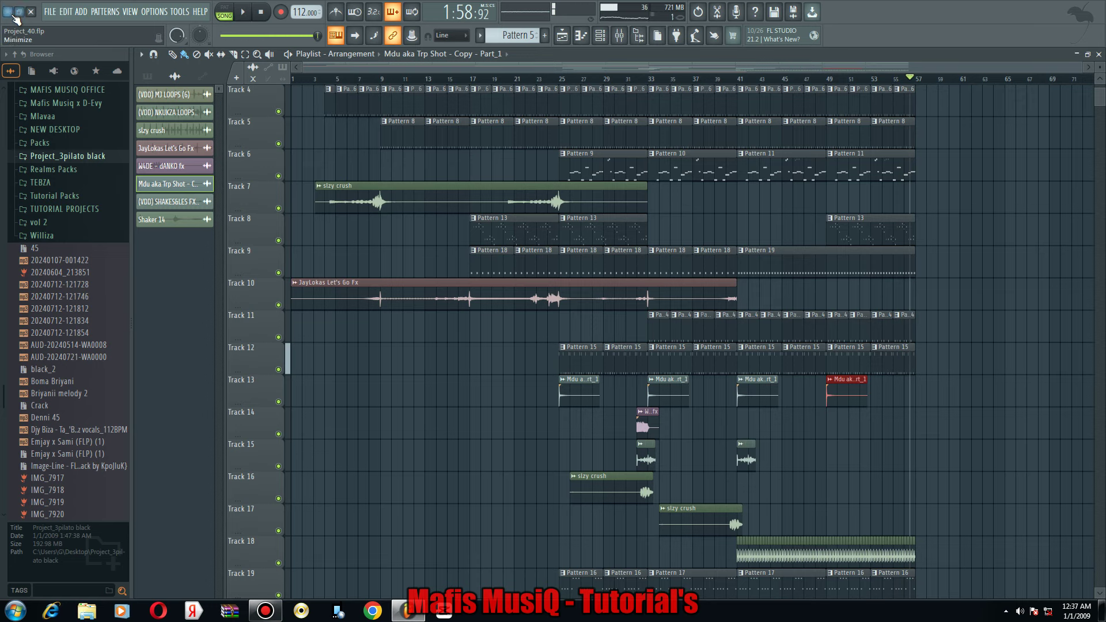
click(15, 16)
click(270, 611)
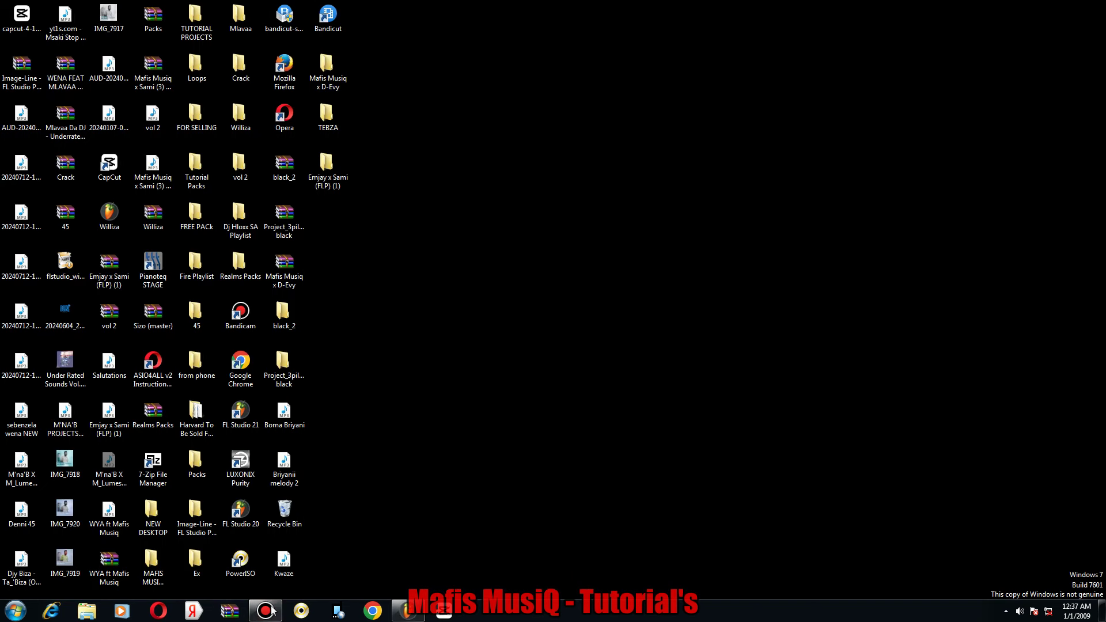